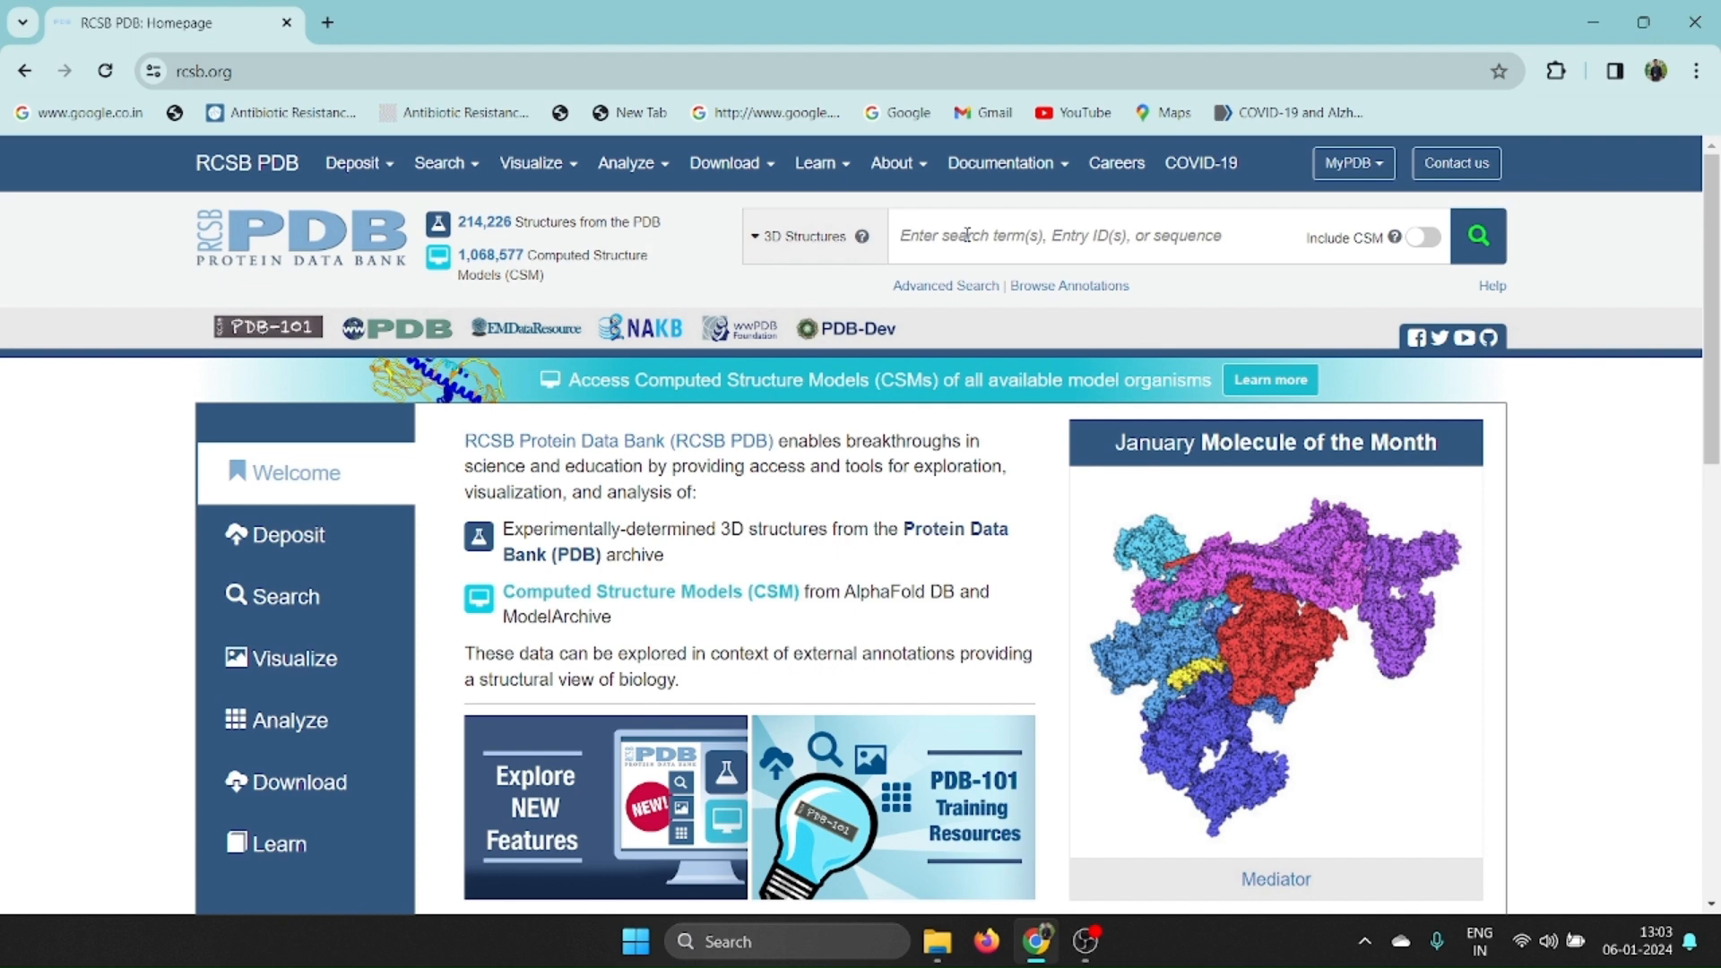
Search the 3D structures for SARS using the suggestion "SARS-CoV-2, VIRUS" and open entry 7V1T, a dual inhibitor against main protease.
text(SARS)
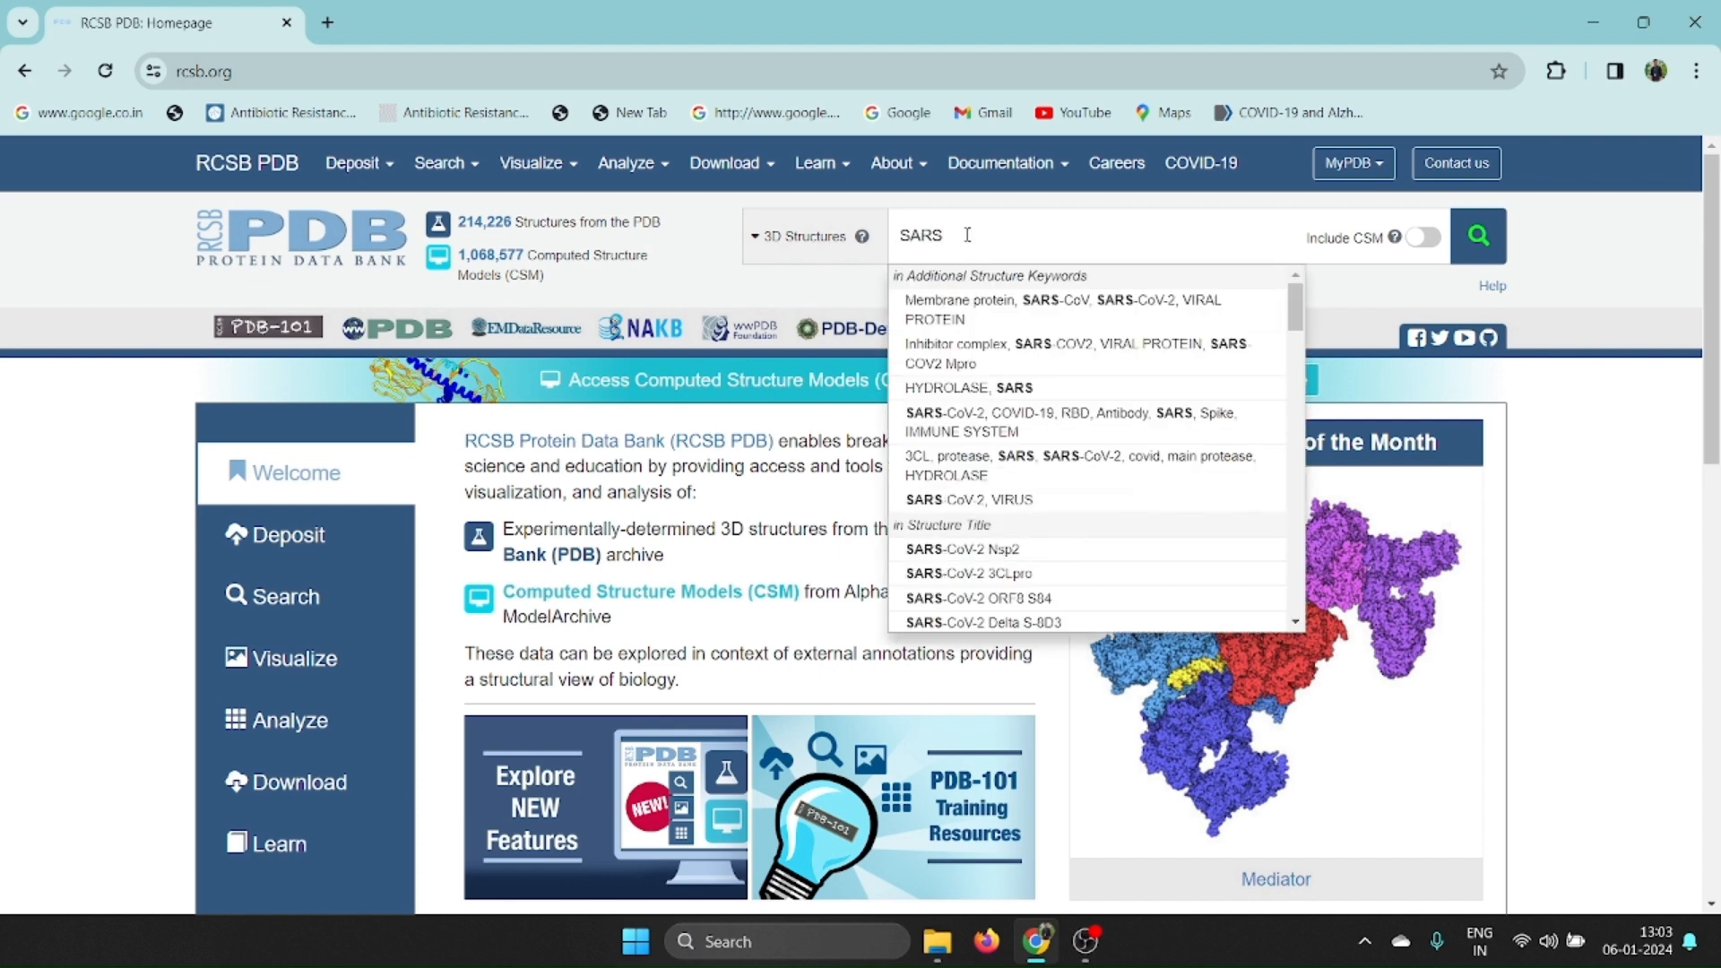
click(989, 502)
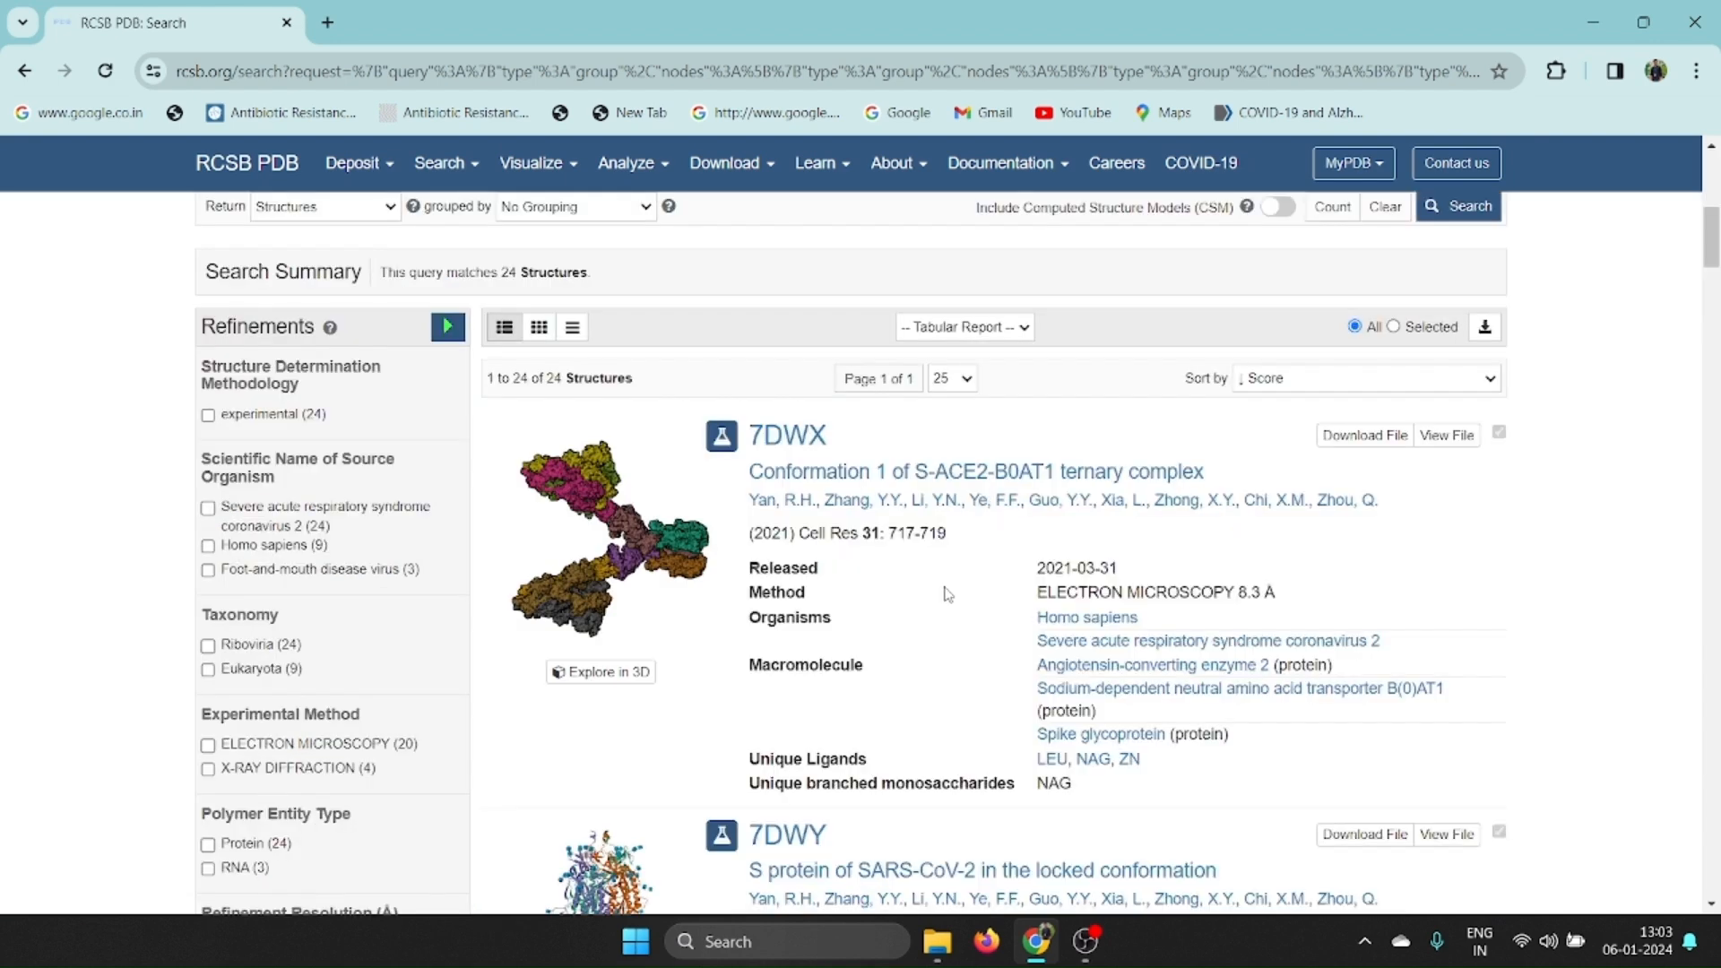
scroll(947, 594, down, 14)
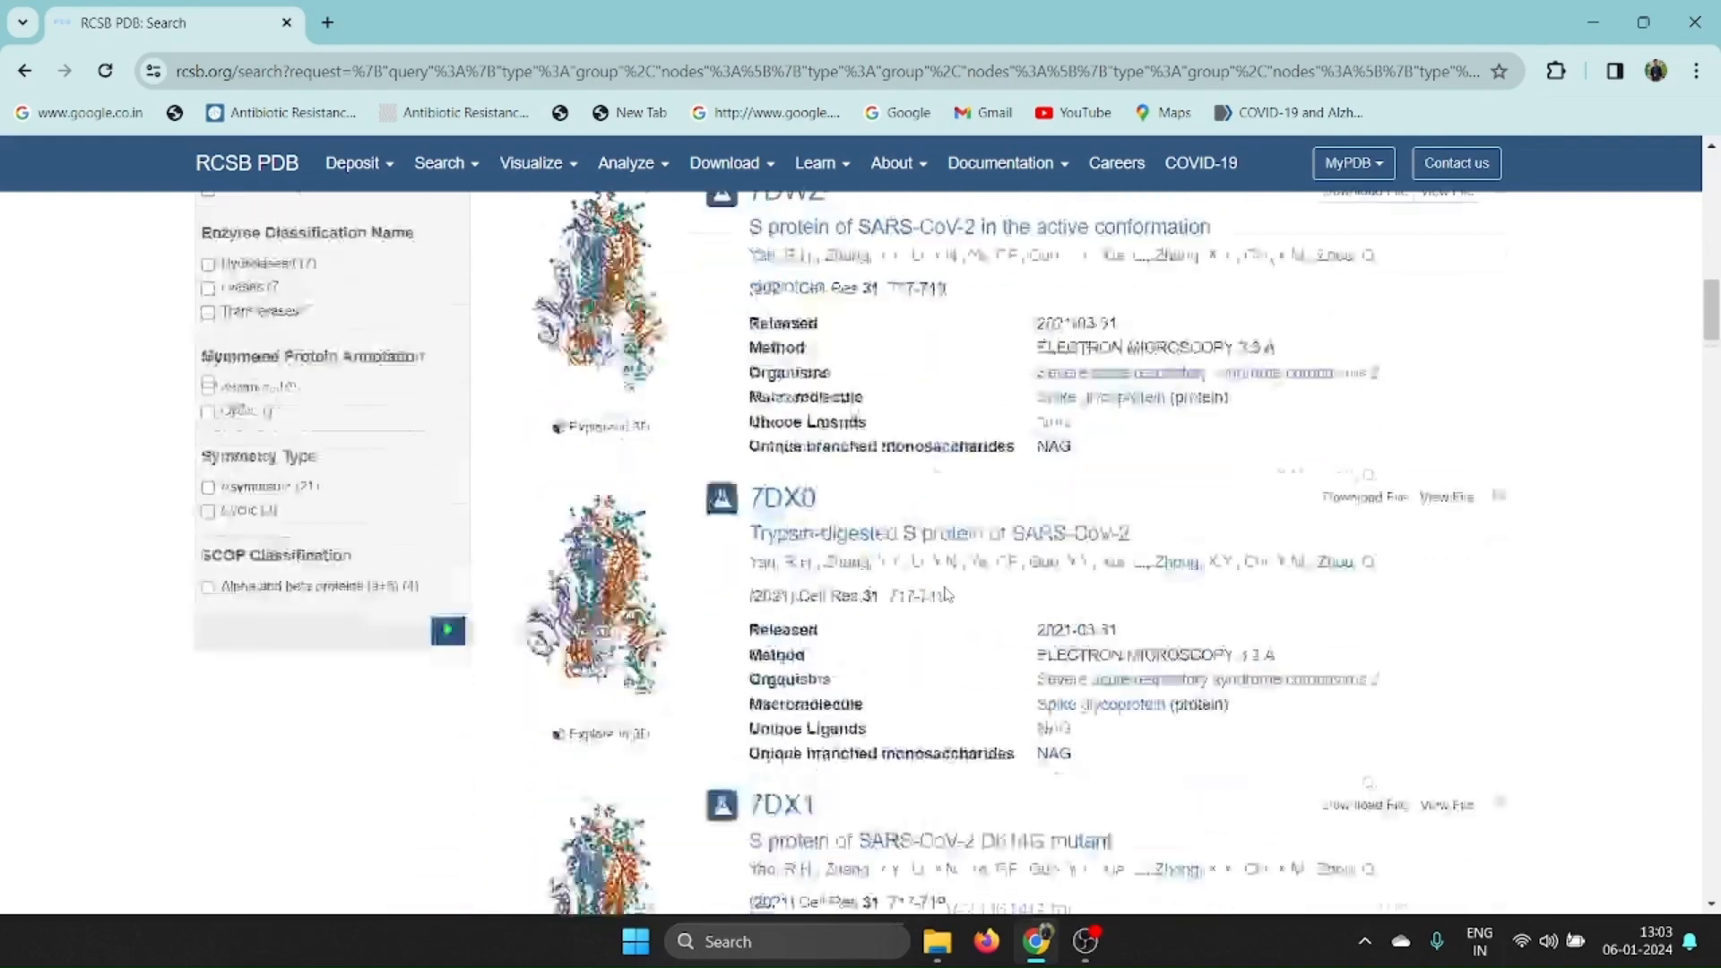
scroll(947, 594, down, 19)
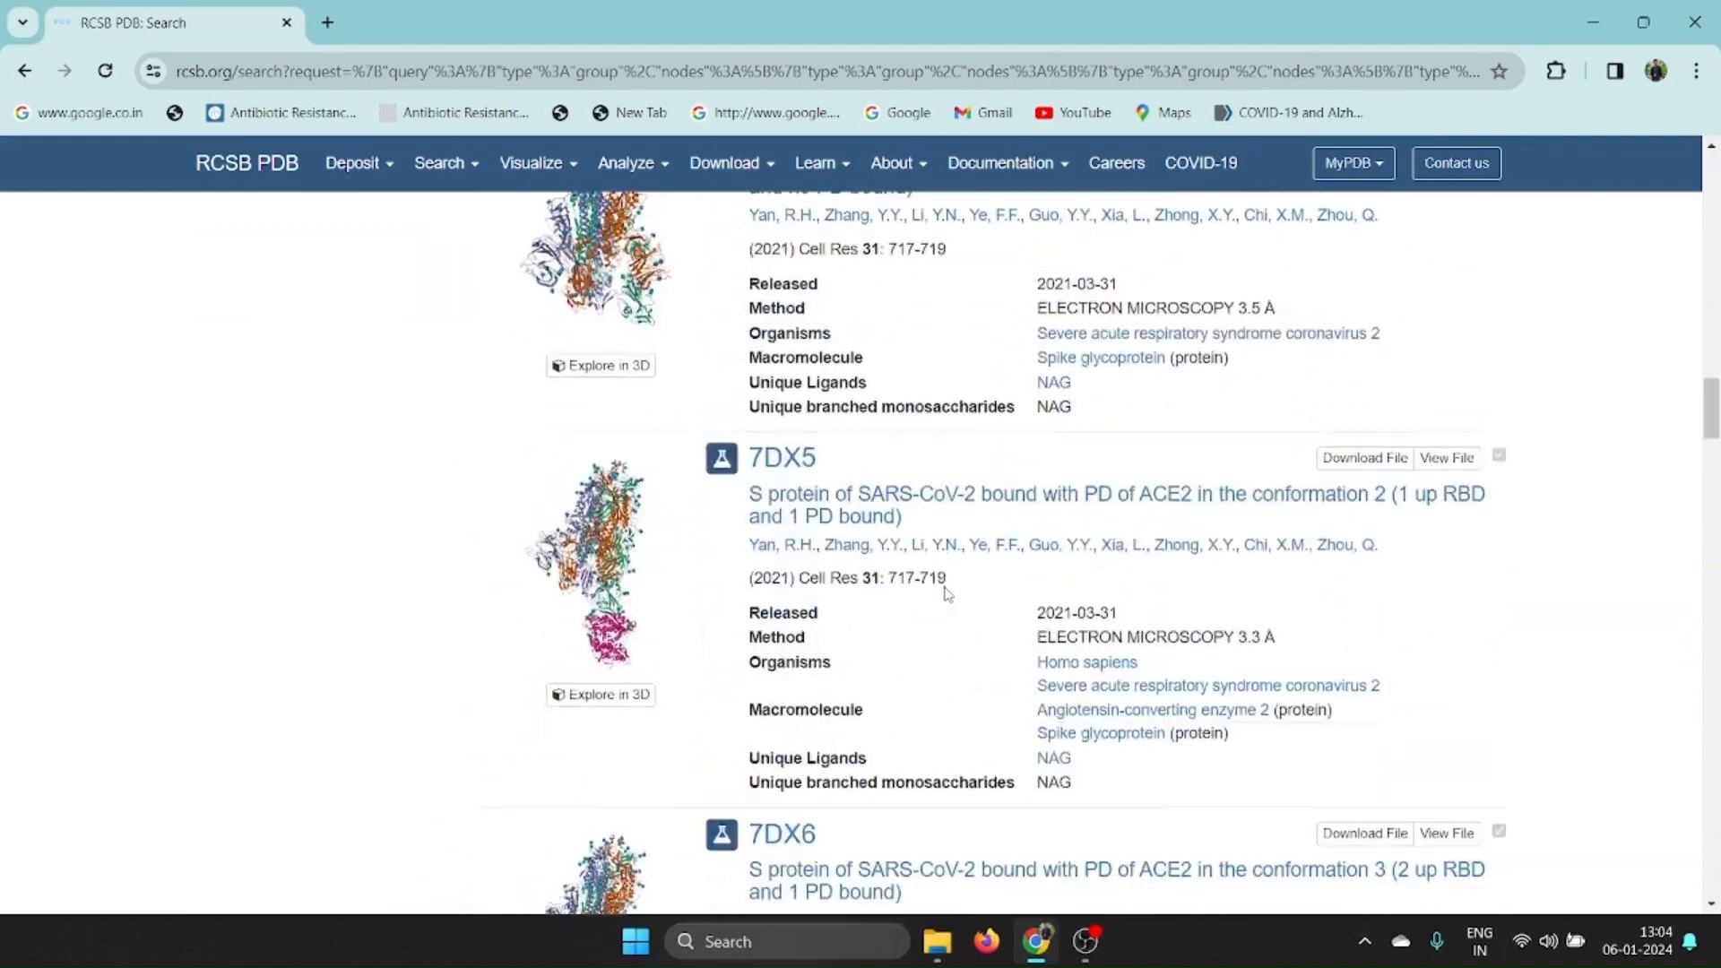
scroll(947, 594, down, 12)
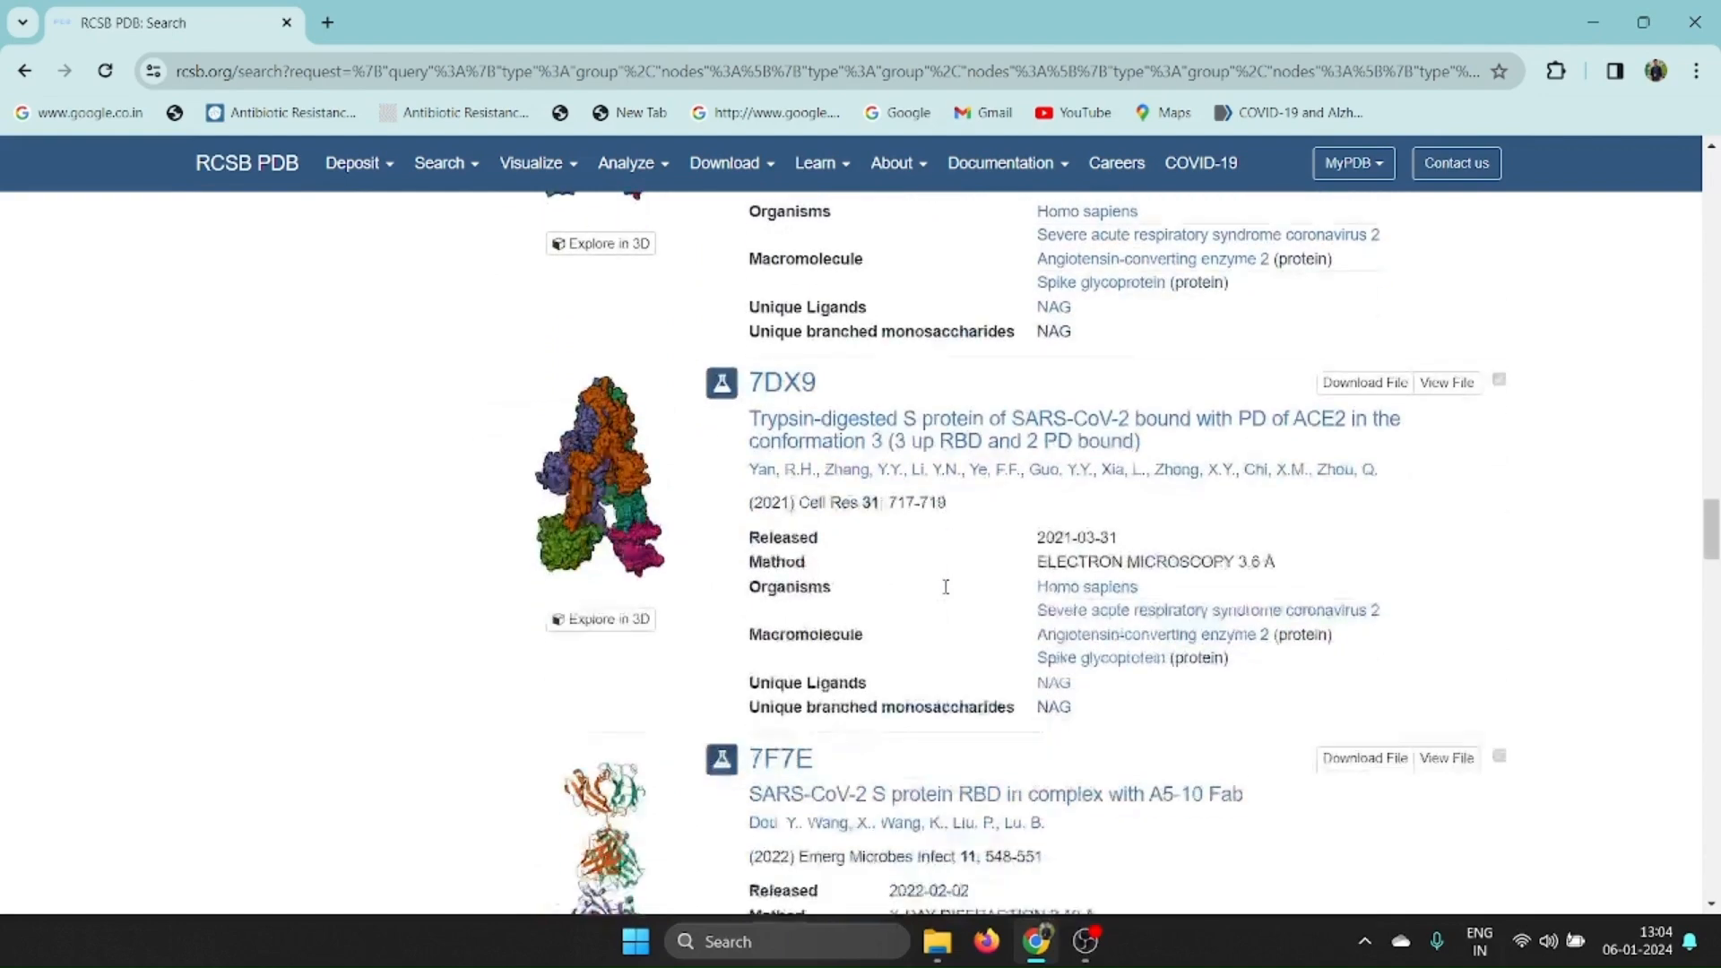
scroll(946, 587, down, 6)
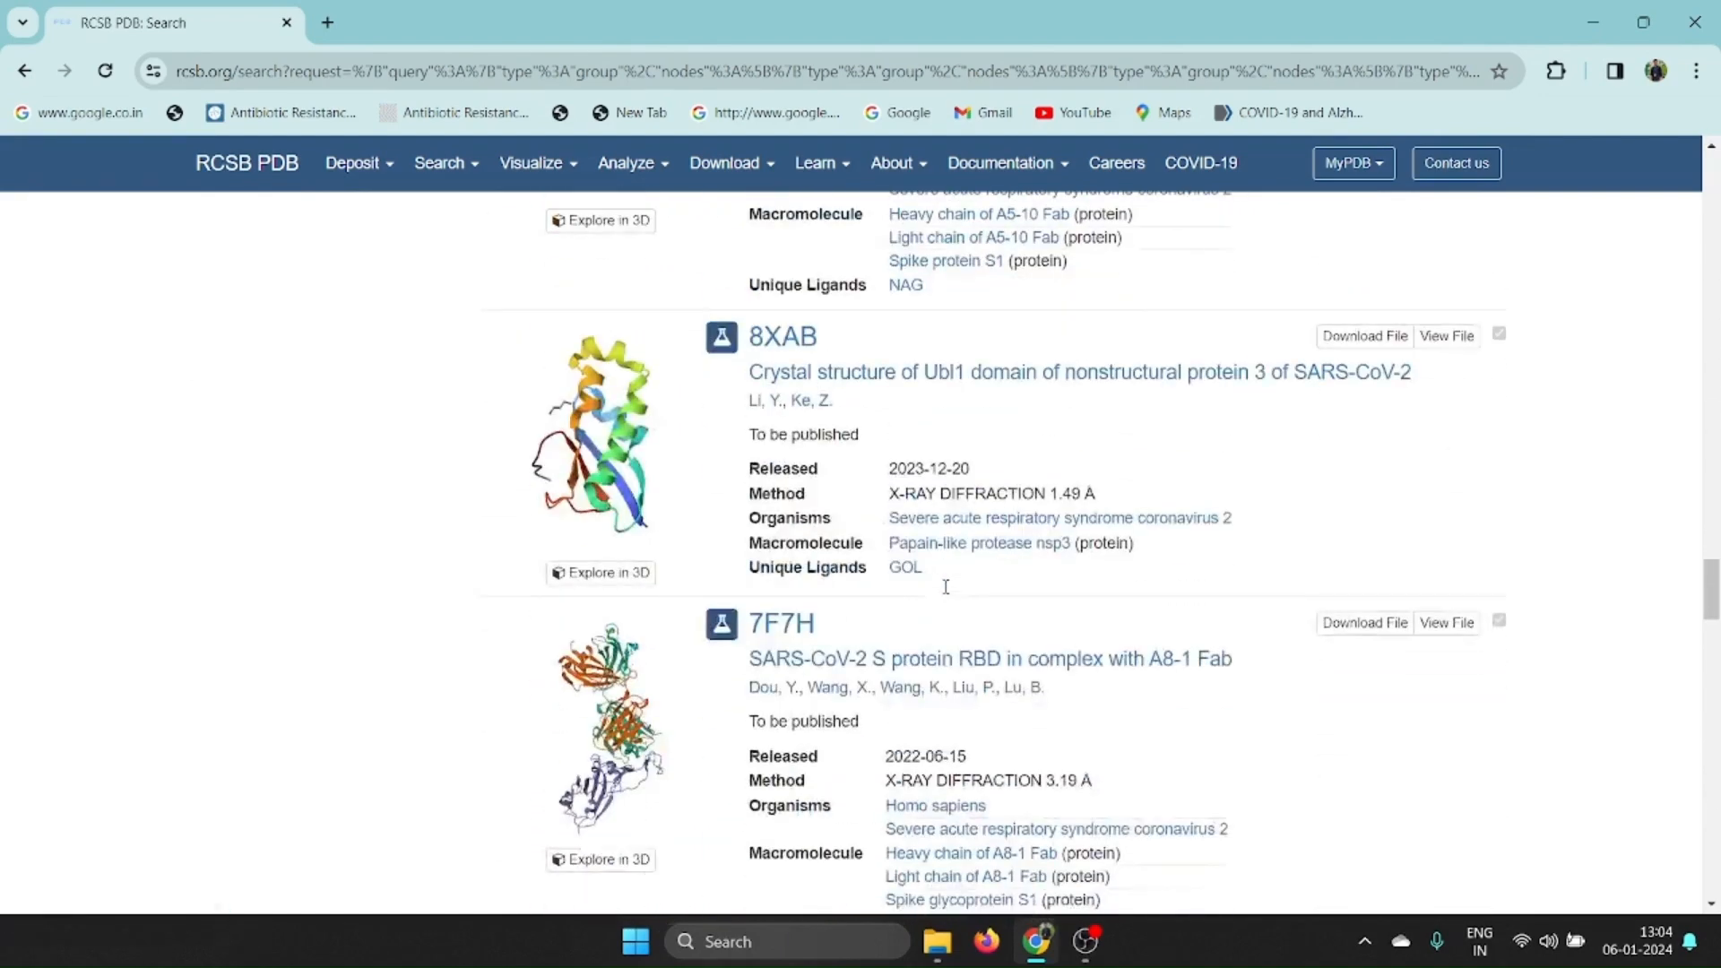
scroll(947, 594, down, 11)
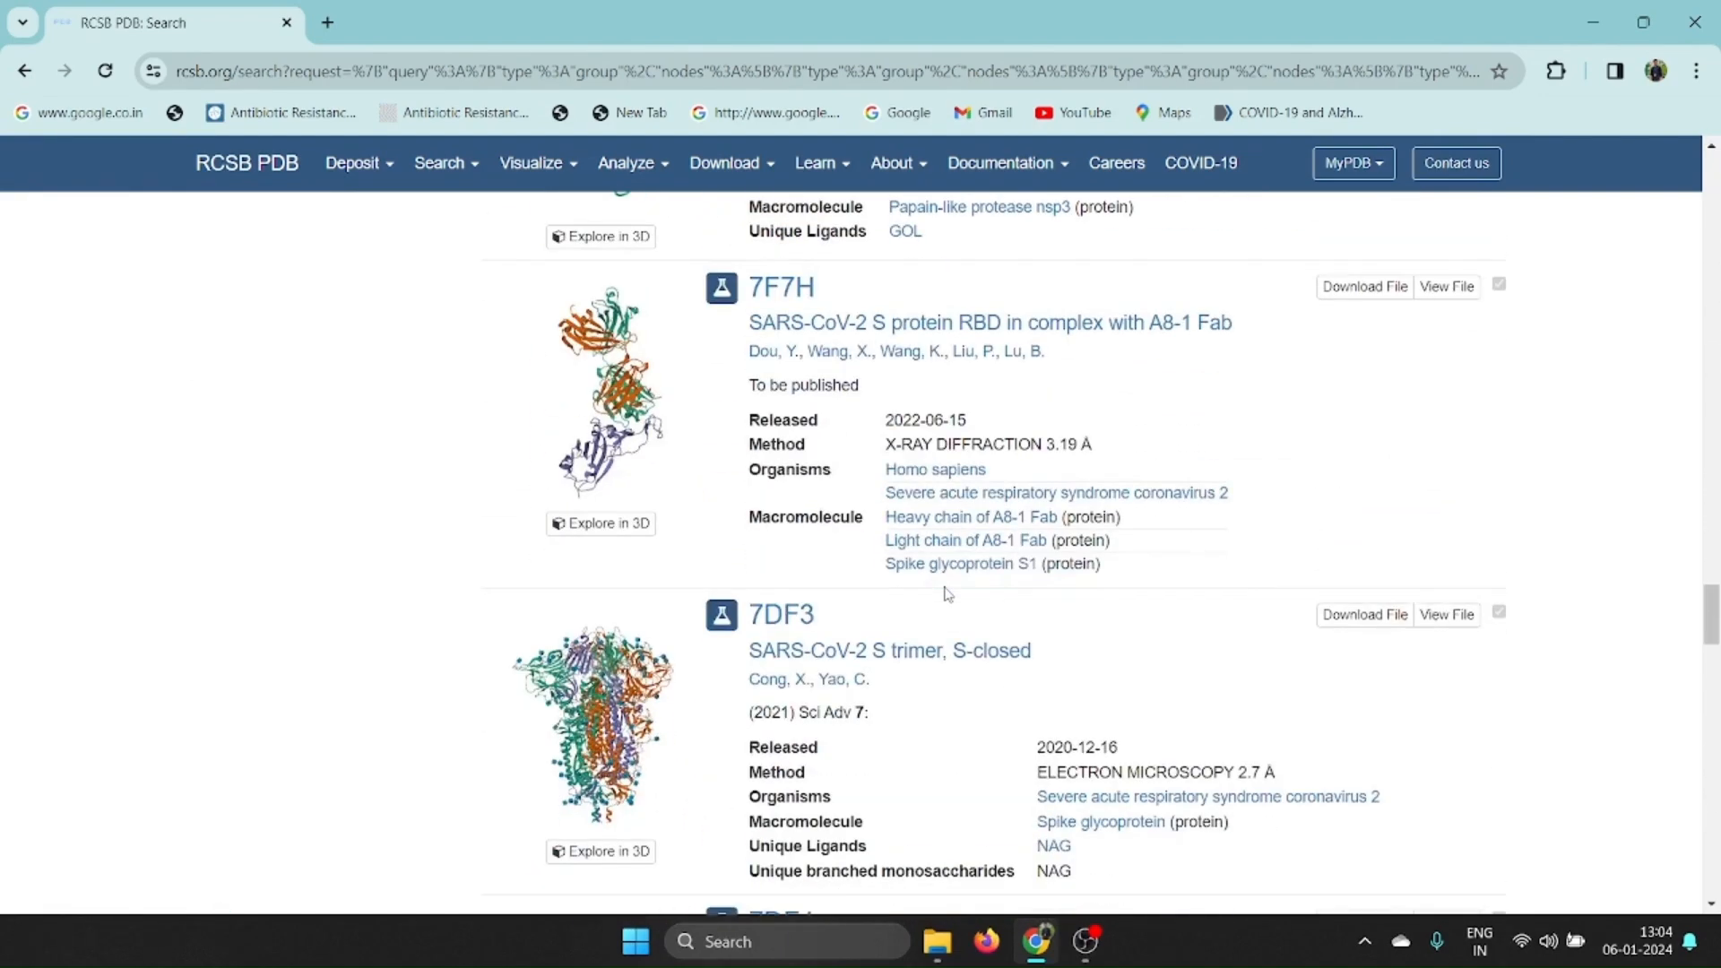
scroll(947, 594, down, 5)
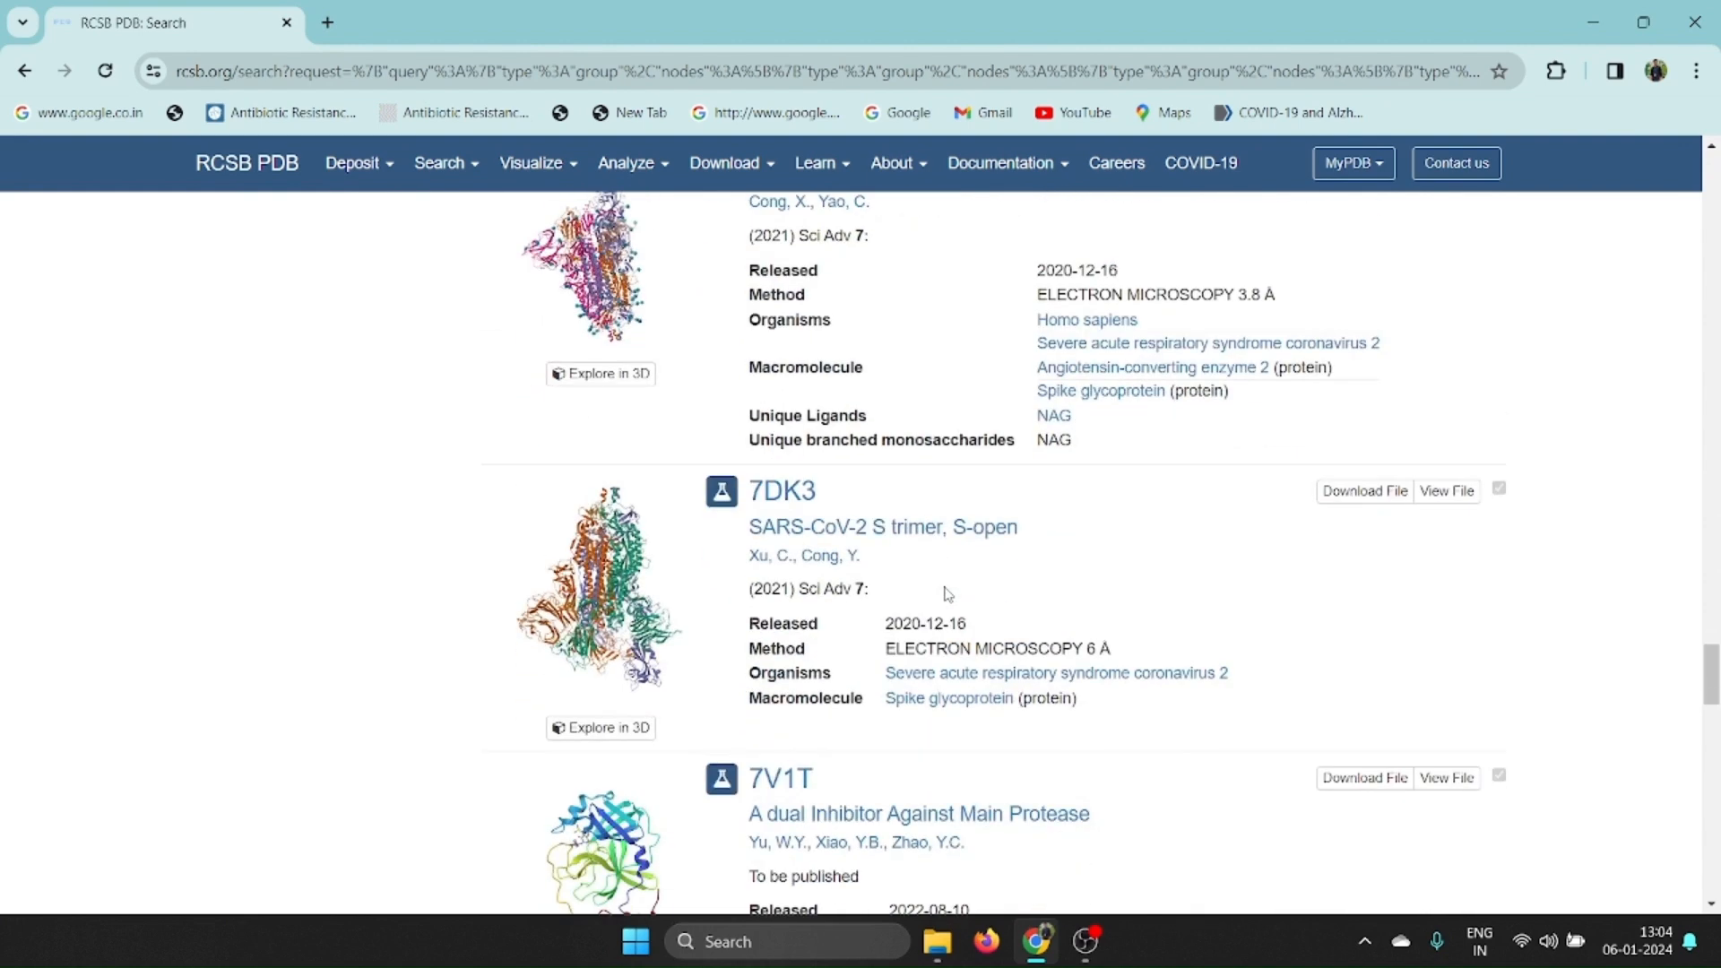
scroll(948, 594, down, 1)
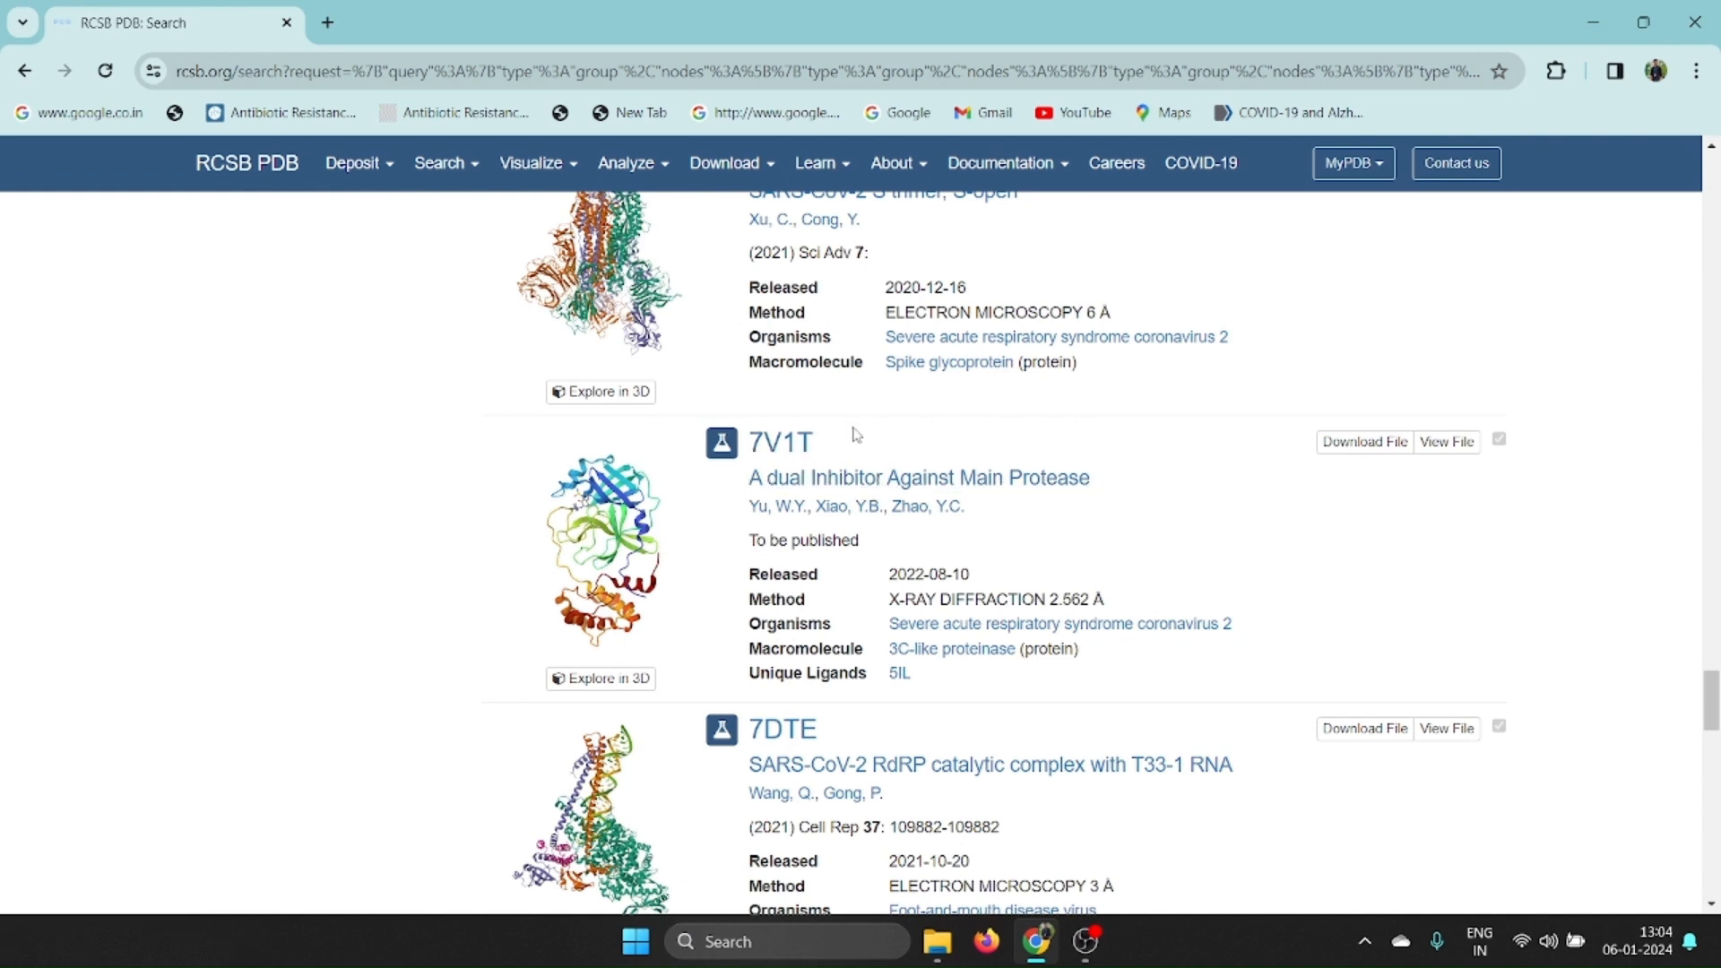
click(779, 448)
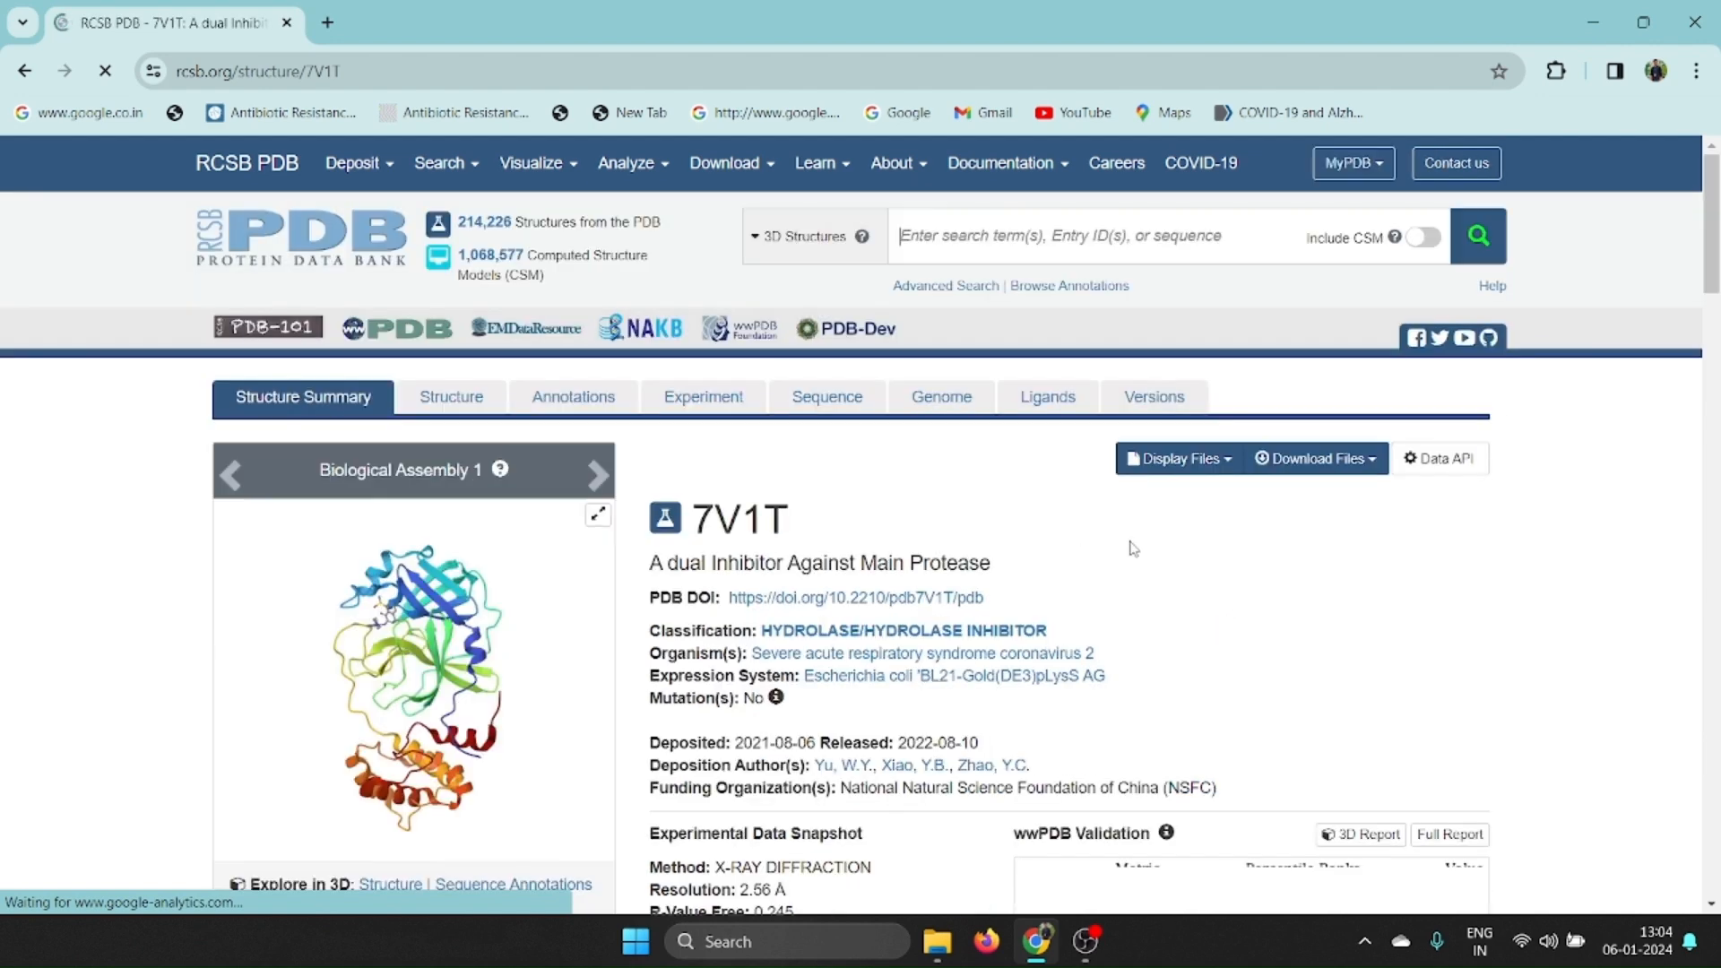
Review the 7V1T structure summary, covering resolution and R-values, macromolecule details, the bound ligand, and the experimental data and validation.
scroll(1134, 548, down, 2)
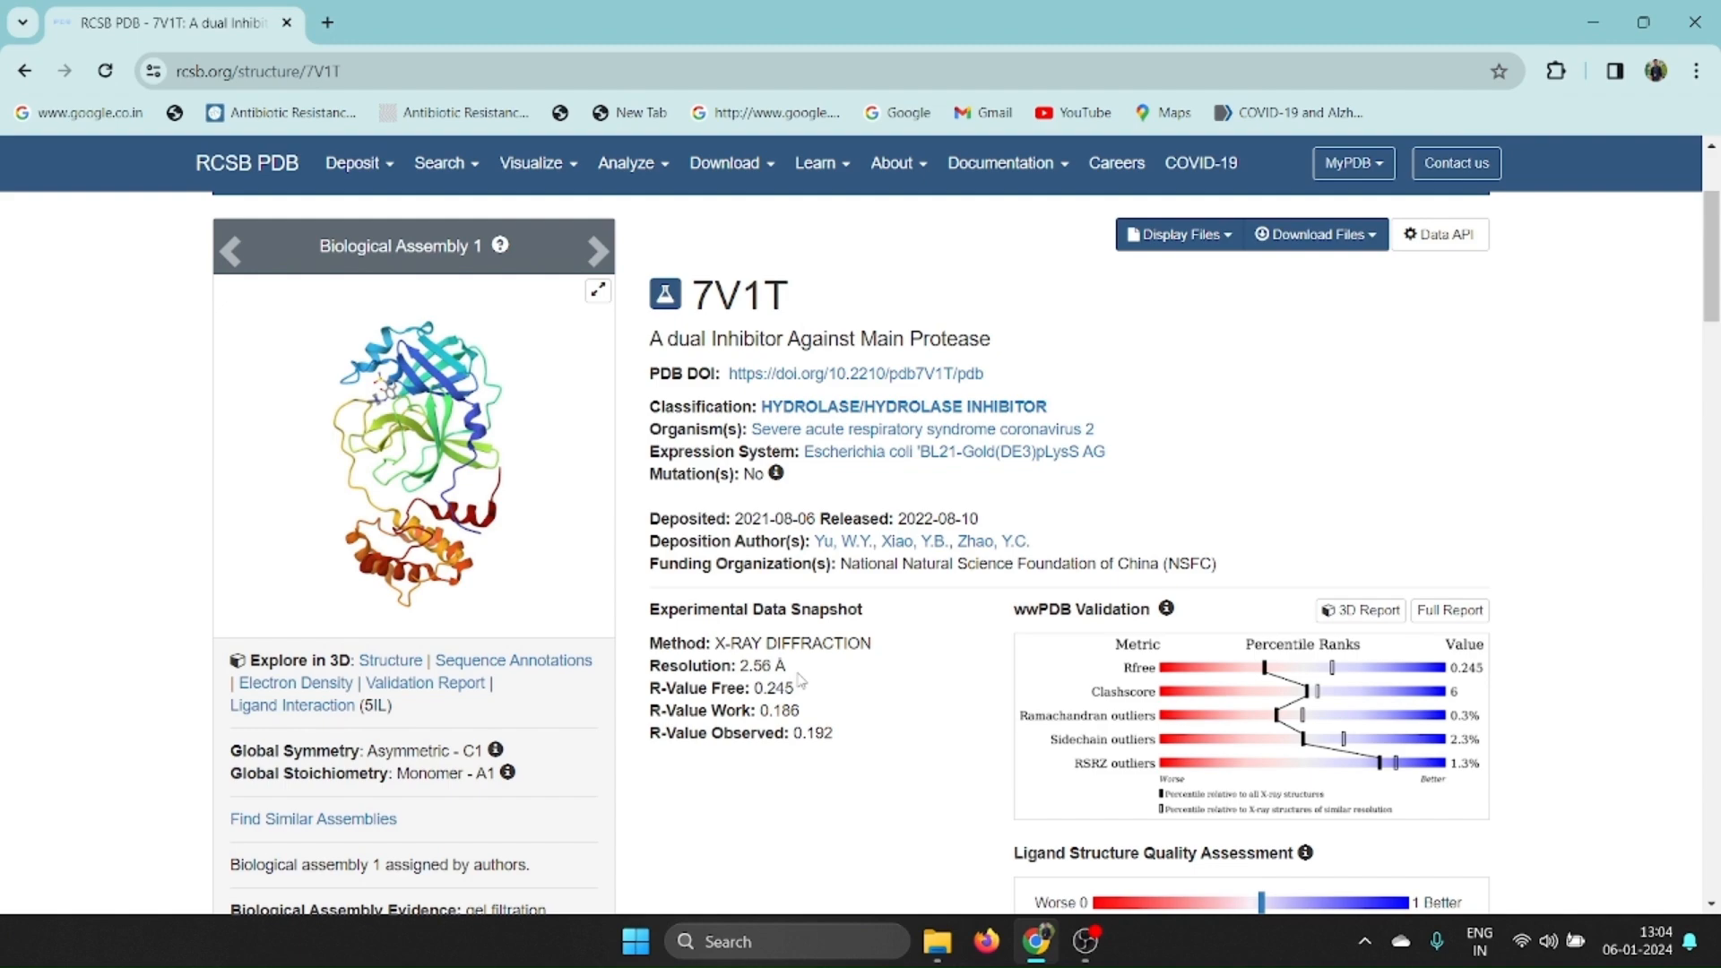
scroll(800, 681, down, 9)
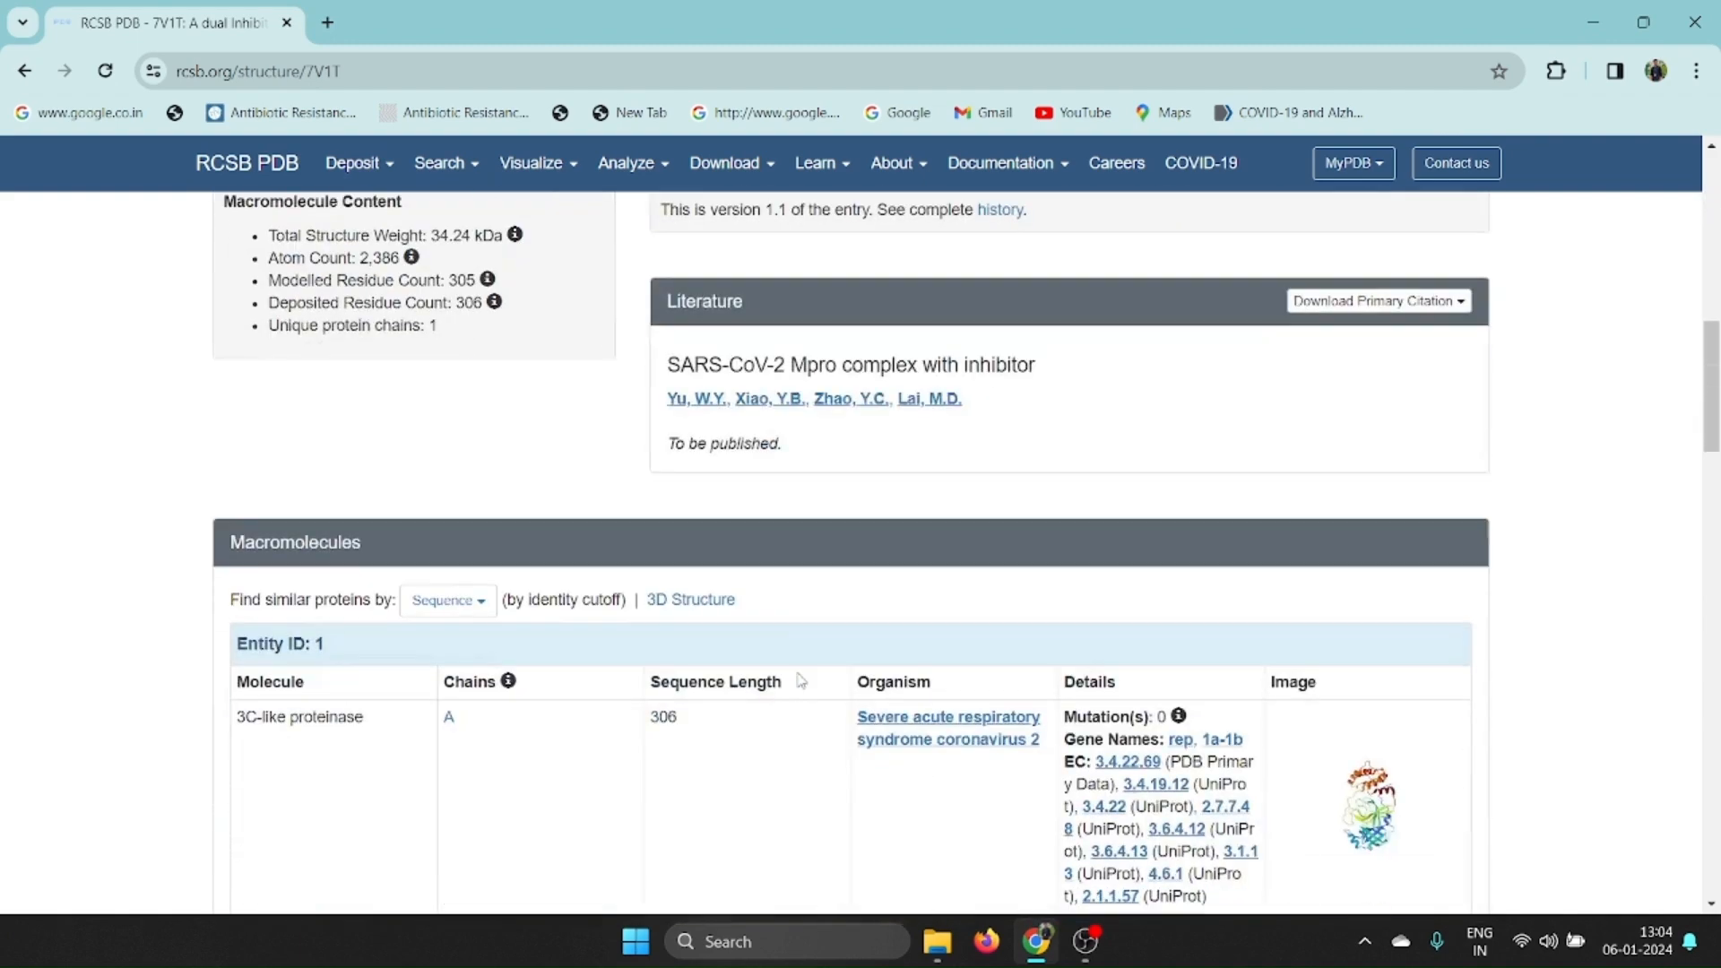
scroll(800, 681, down, 3)
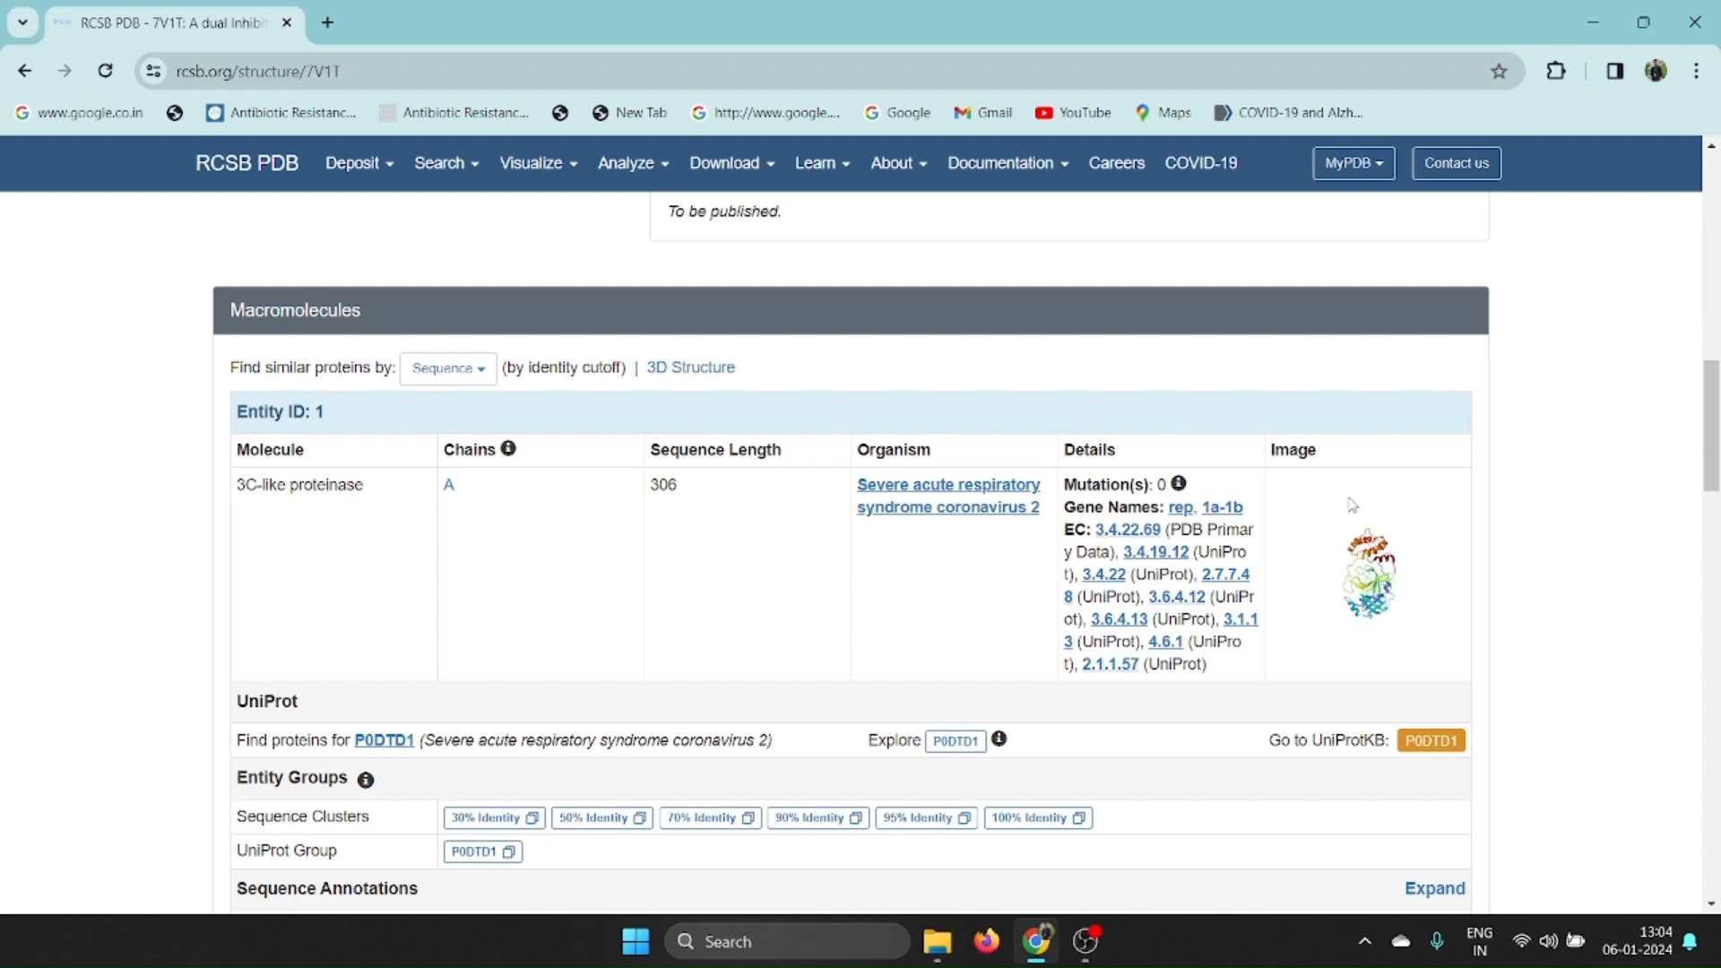
scroll(260, 543, down, 1)
scroll(259, 543, down, 6)
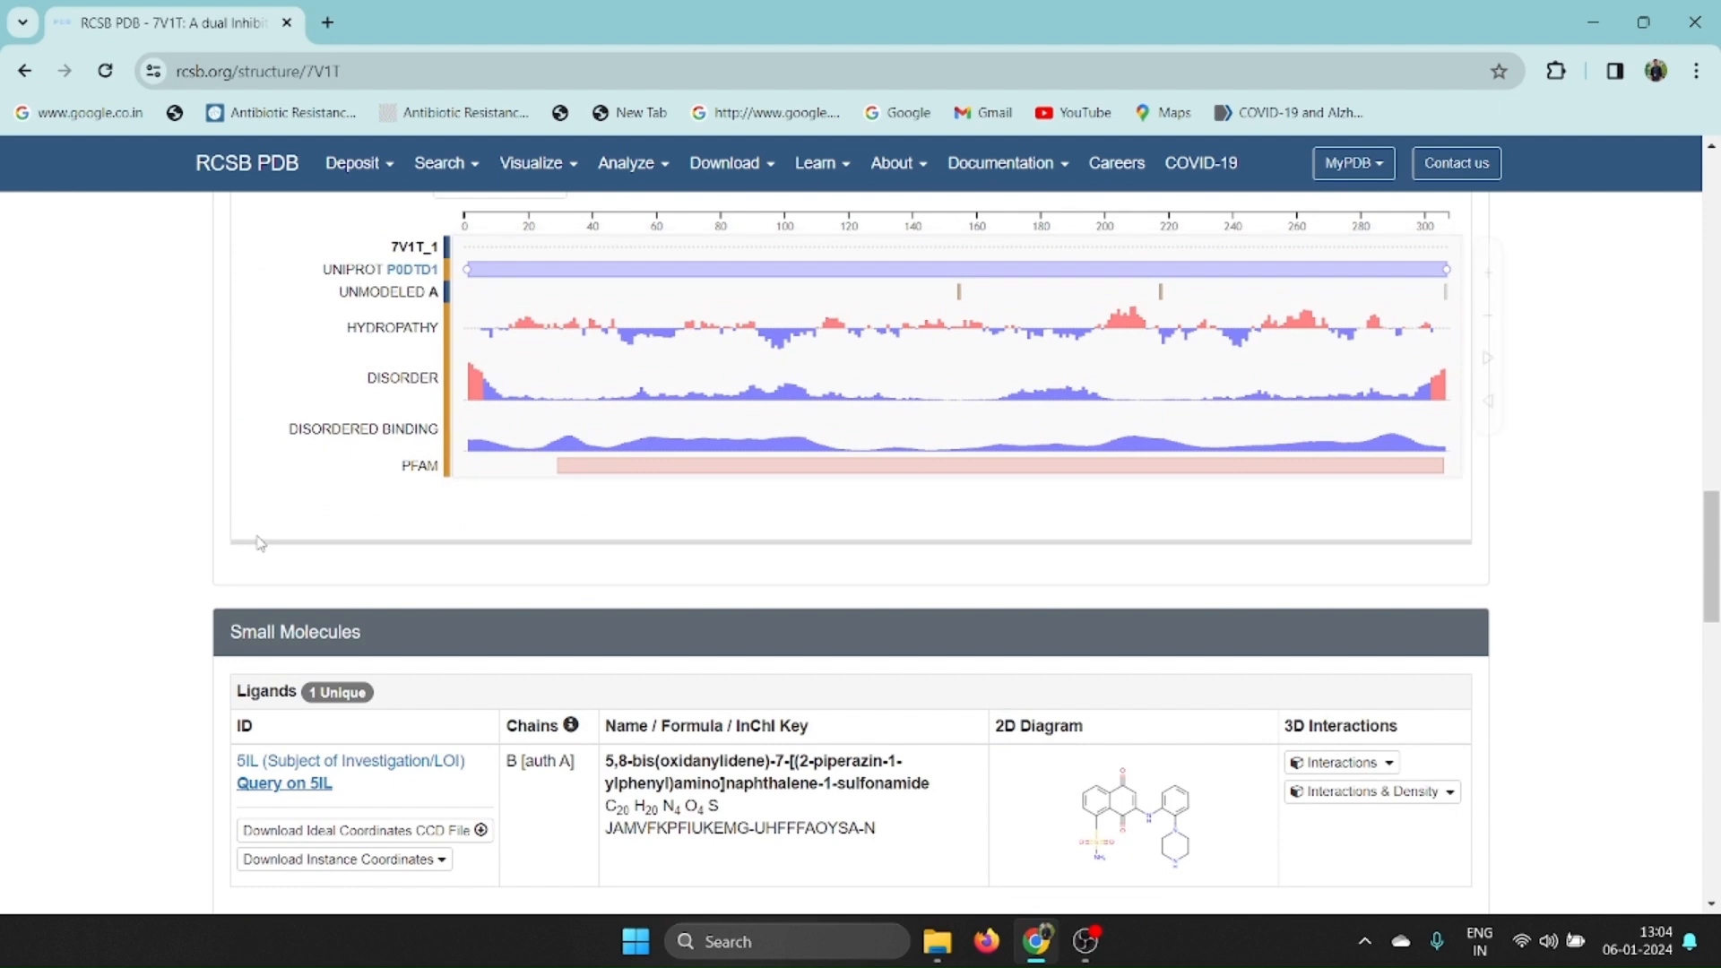
scroll(260, 542, down, 1)
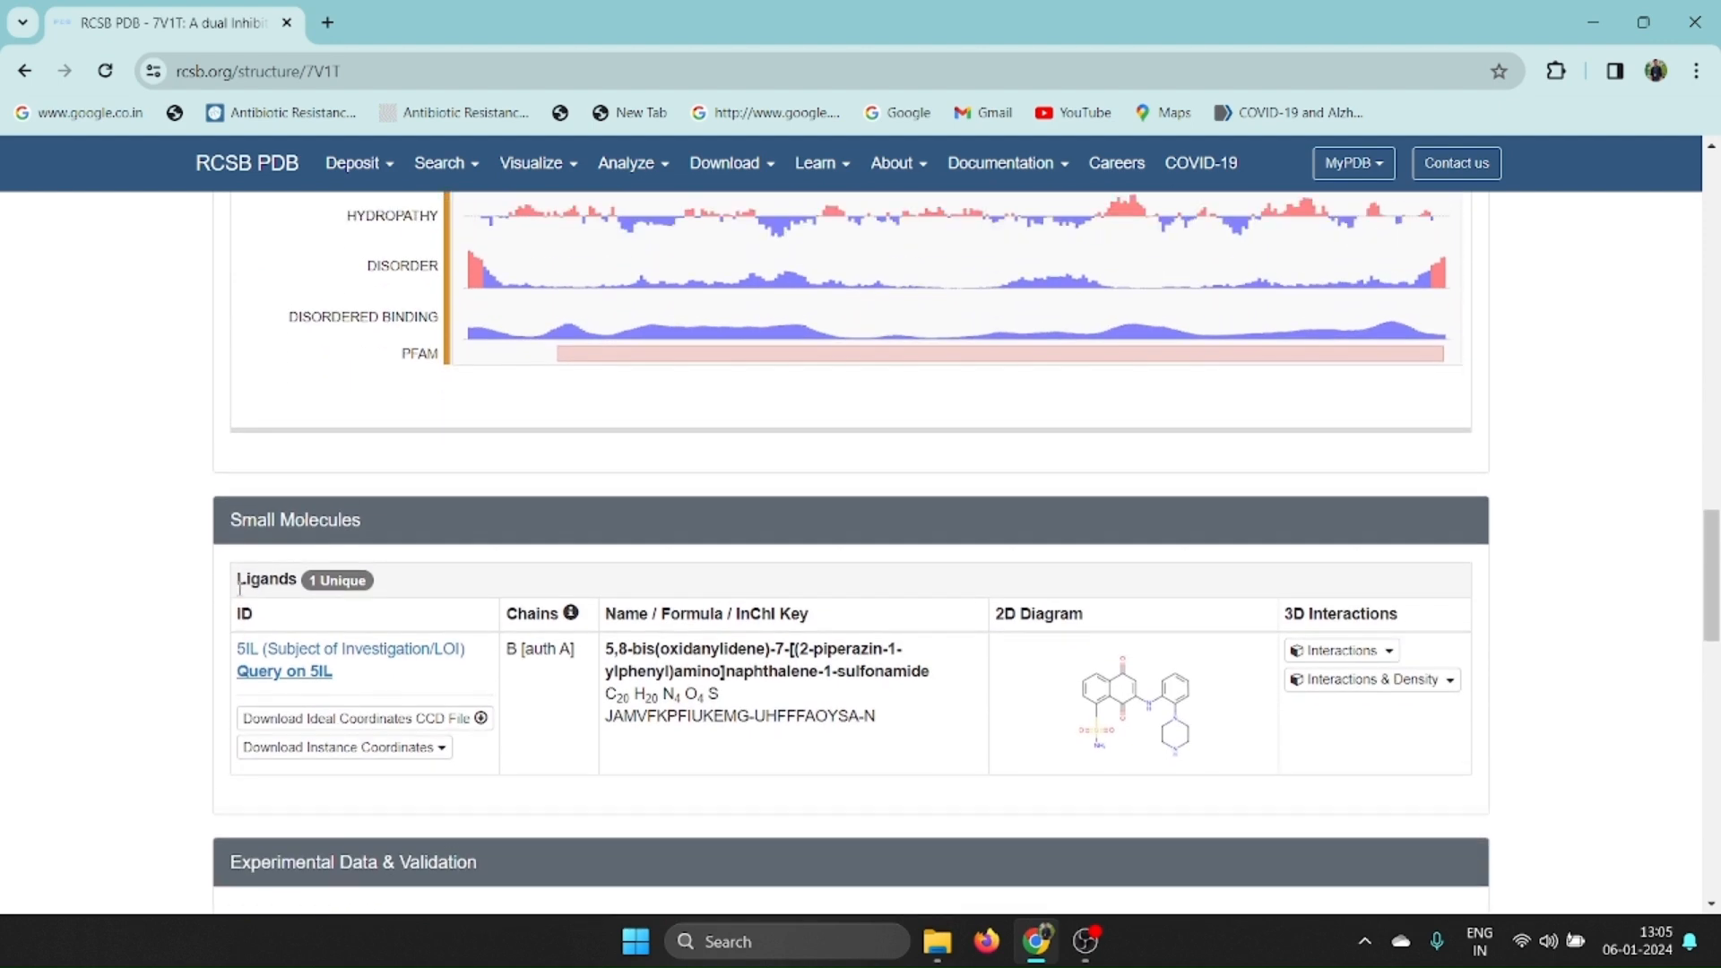
scroll(240, 584, down, 2)
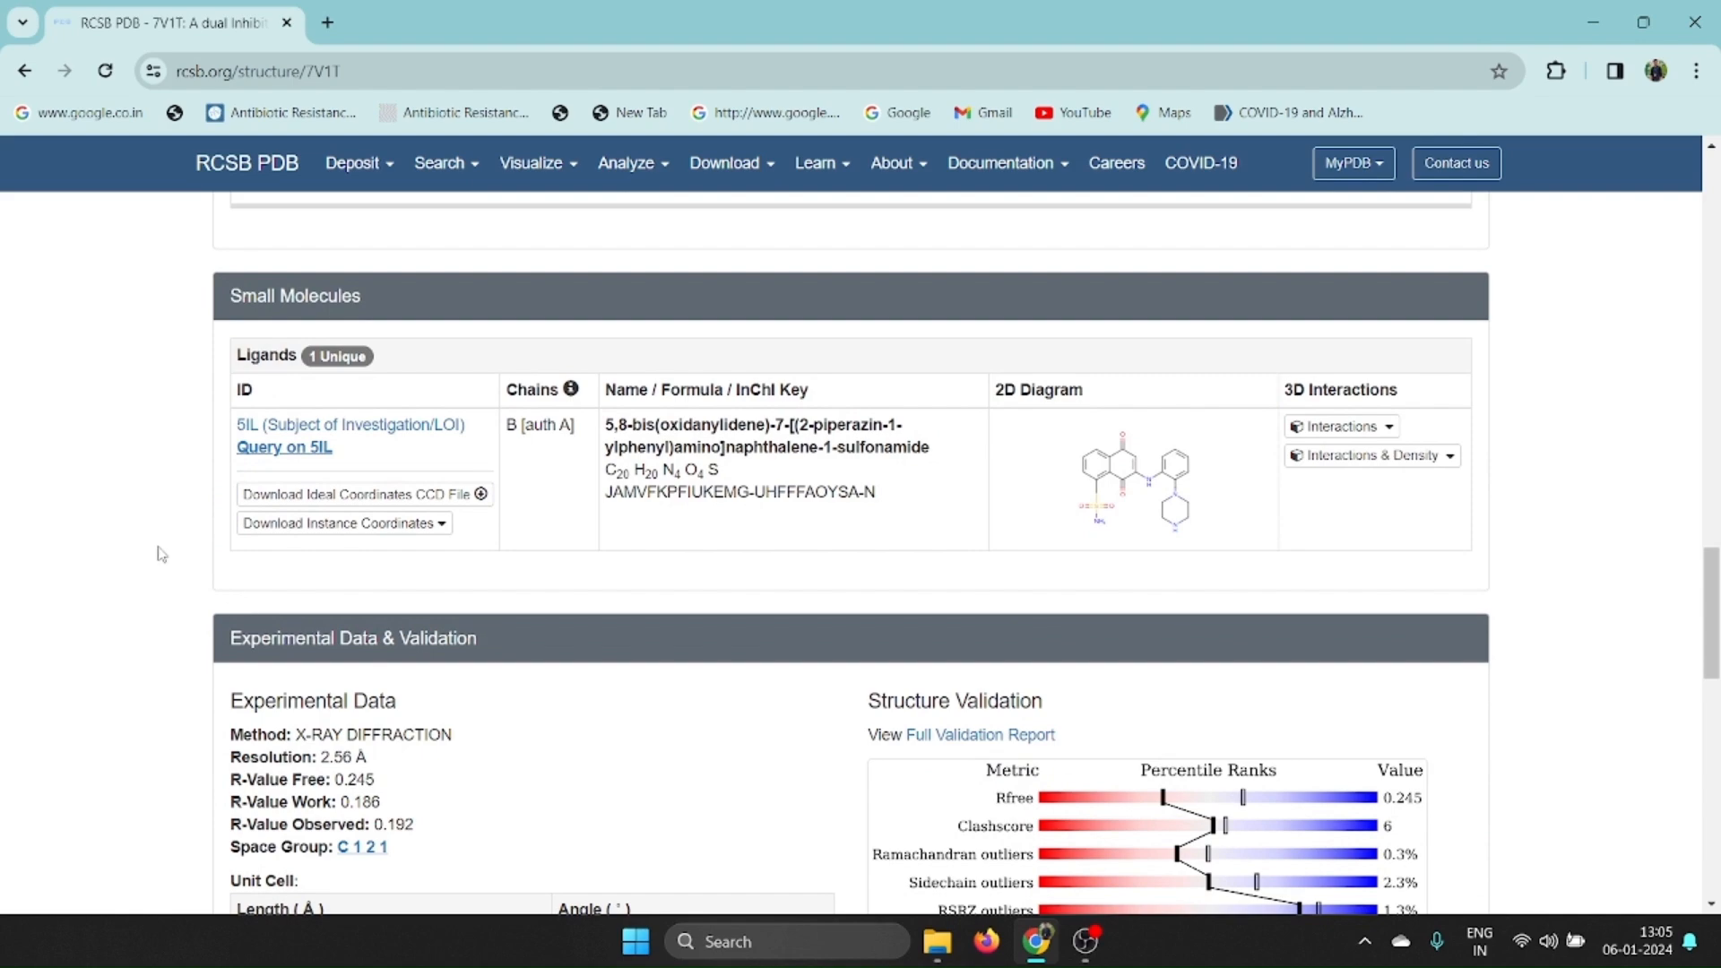
scroll(160, 553, down, 8)
Download the 7V1T structure file in PDB Format.
scroll(160, 554, up, 4)
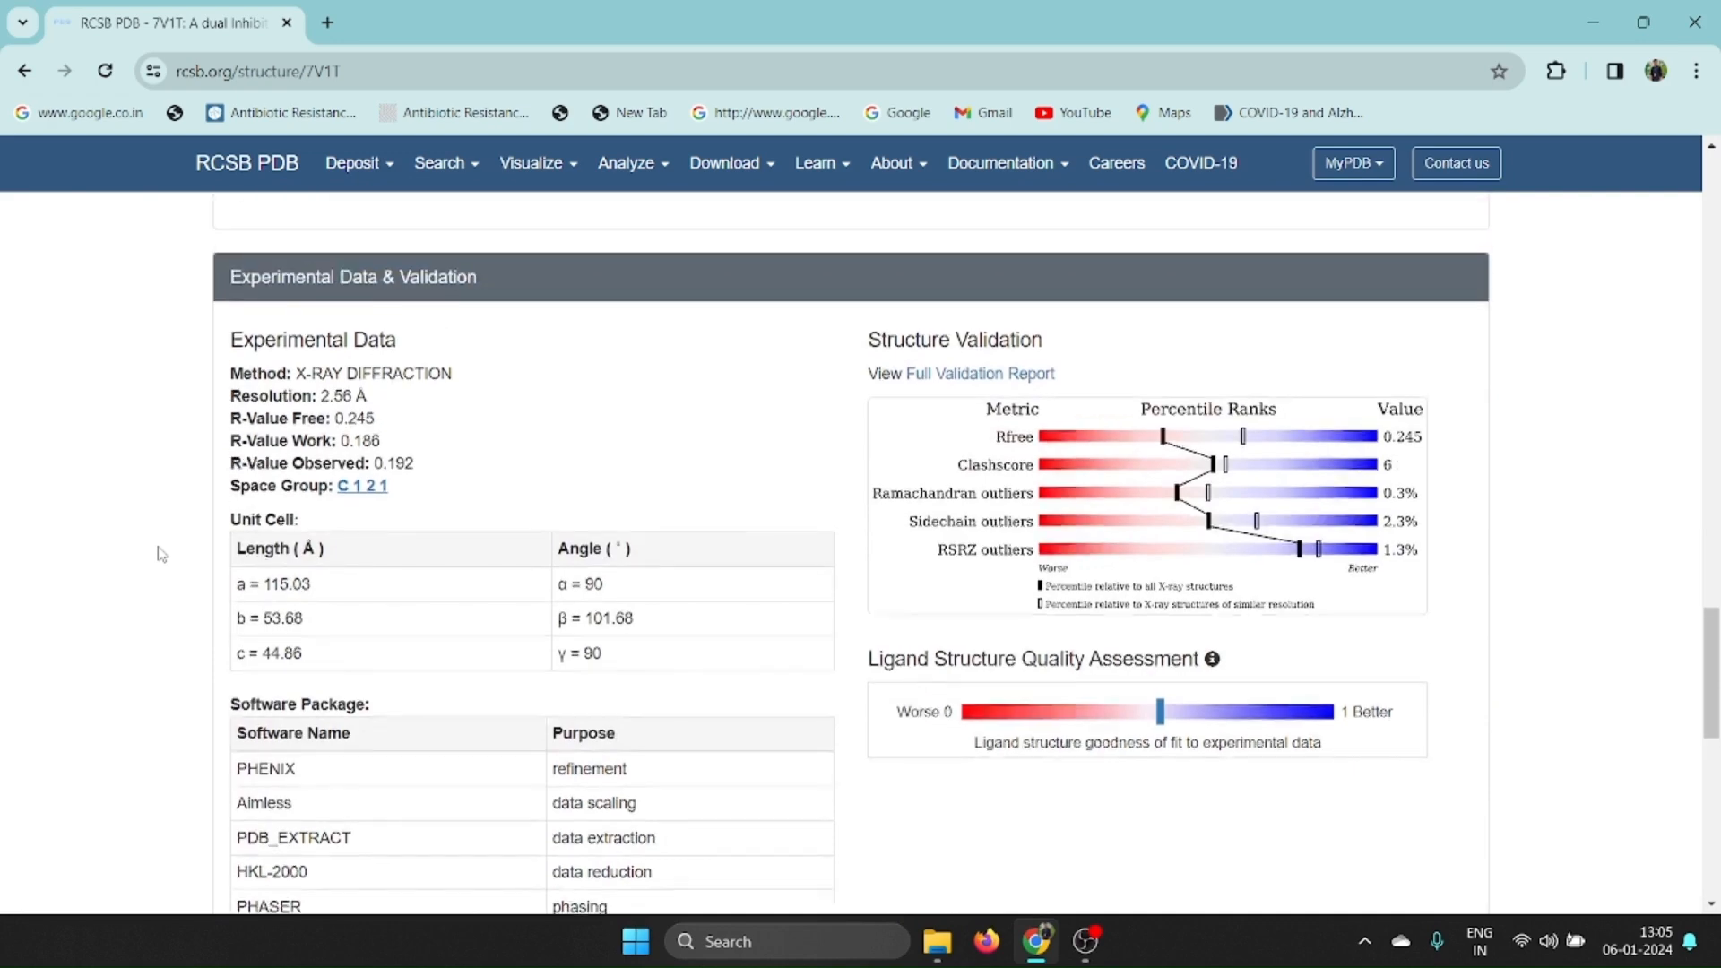
scroll(159, 554, up, 18)
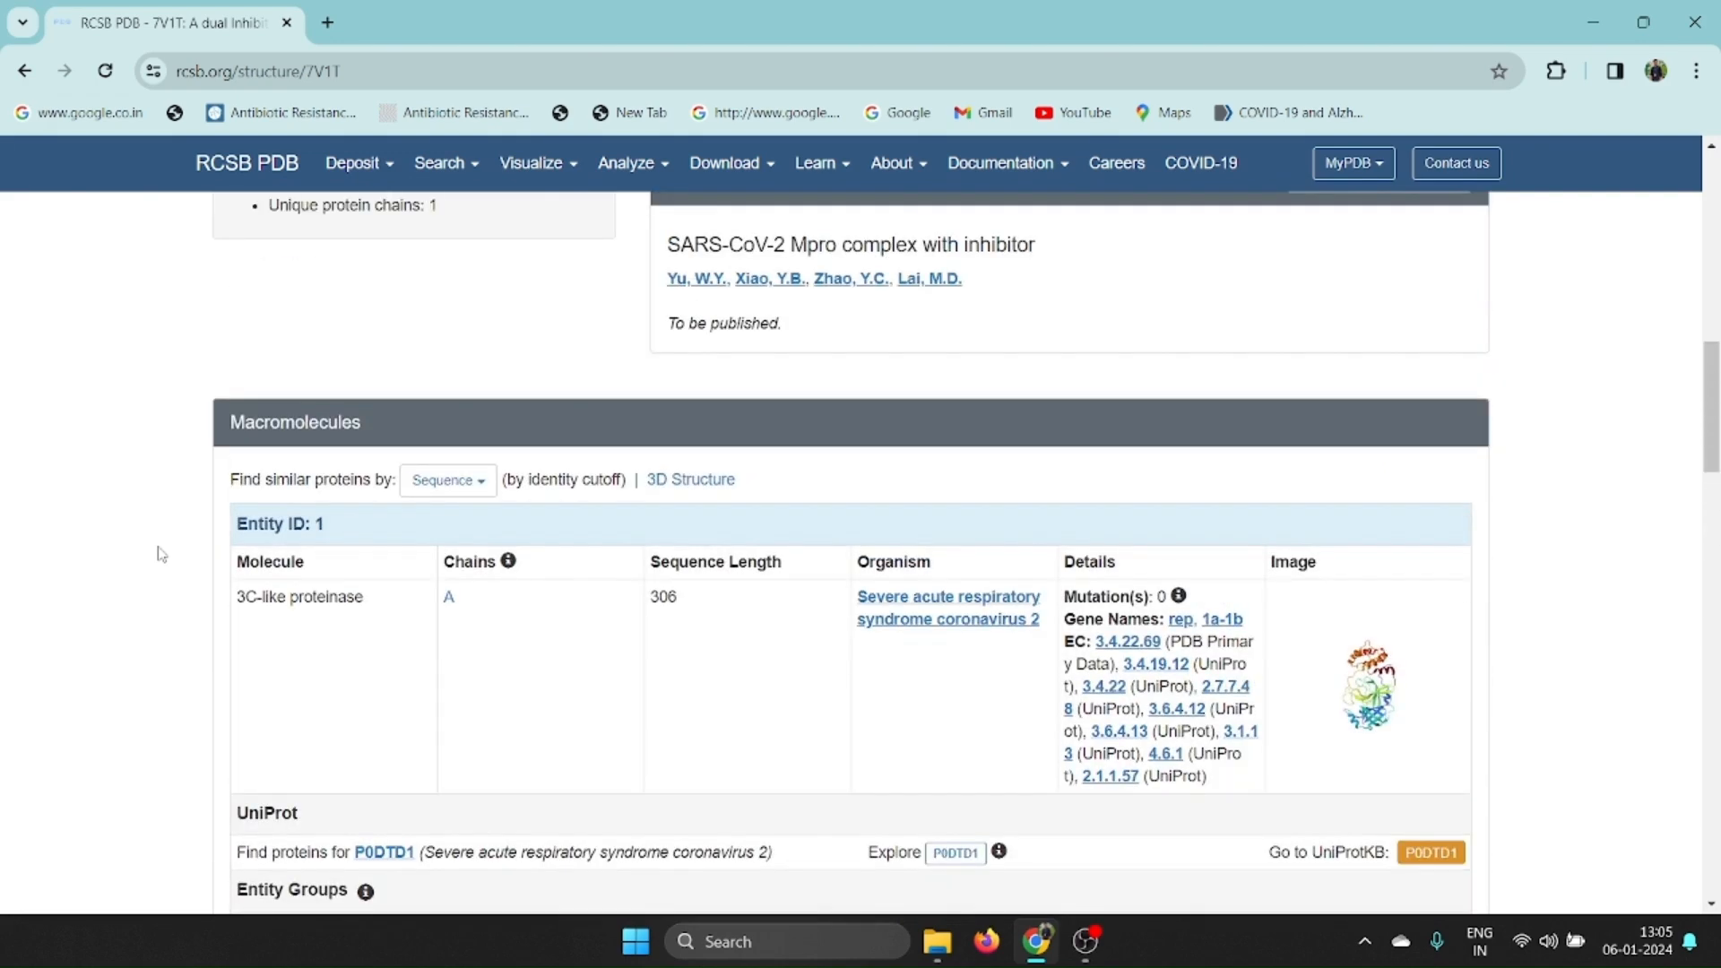
scroll(160, 554, up, 5)
drag(1714, 357, 1712, 235)
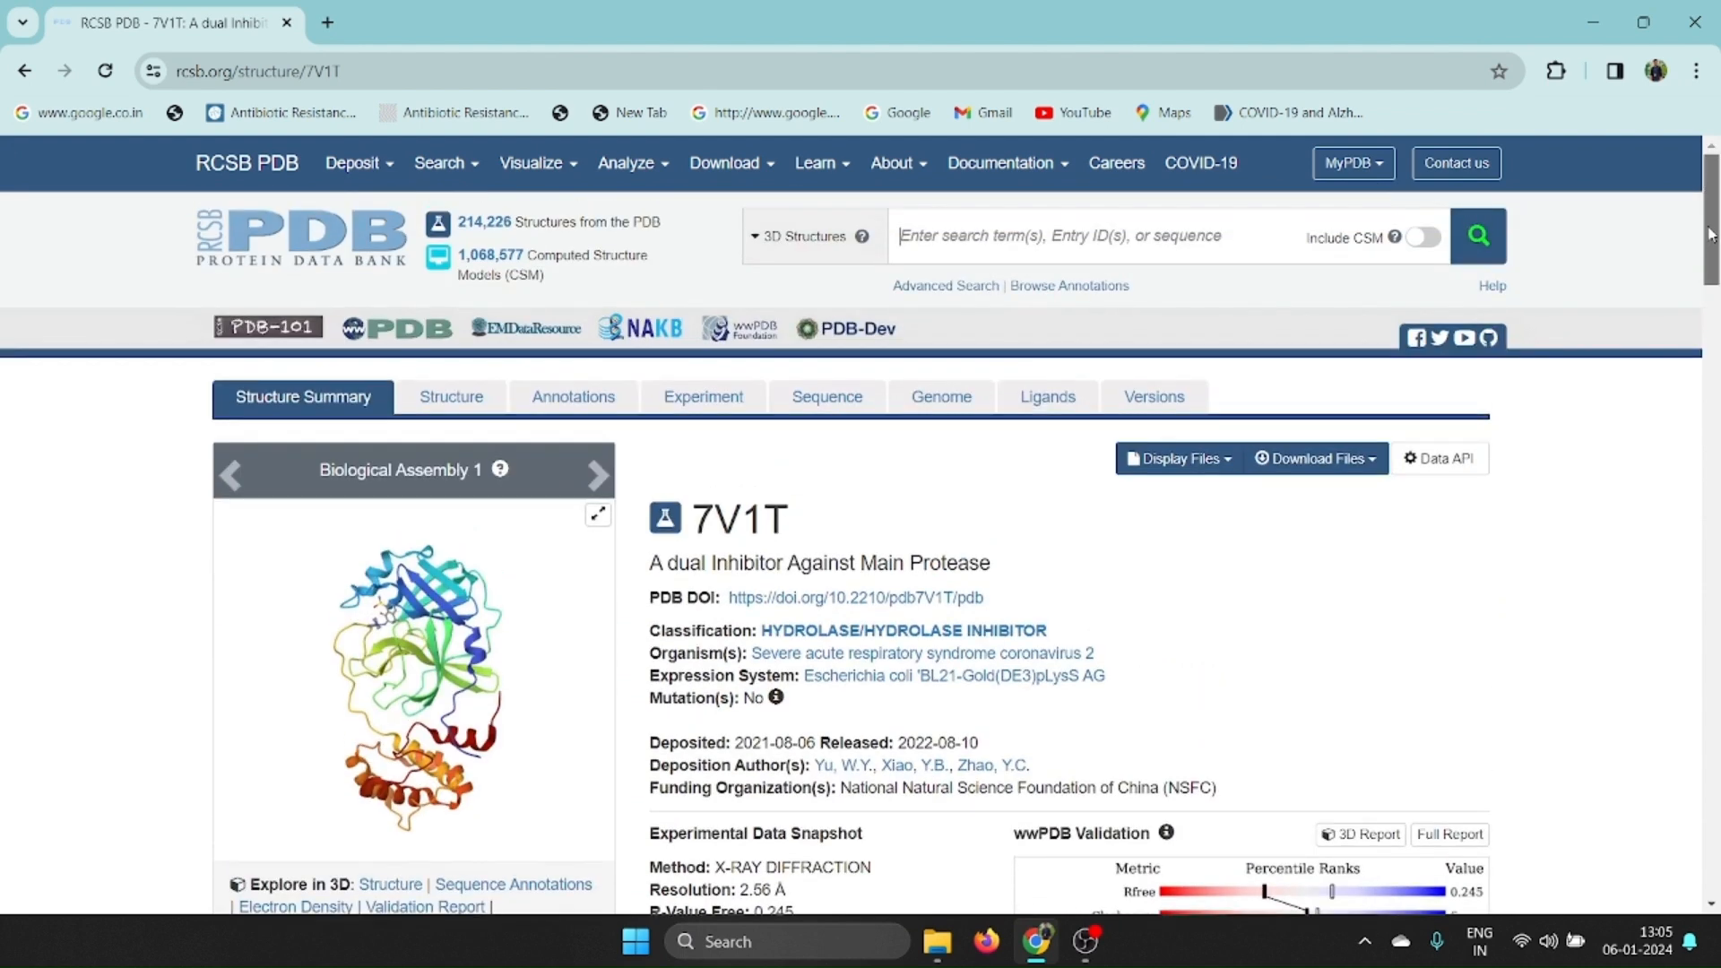
click(1317, 462)
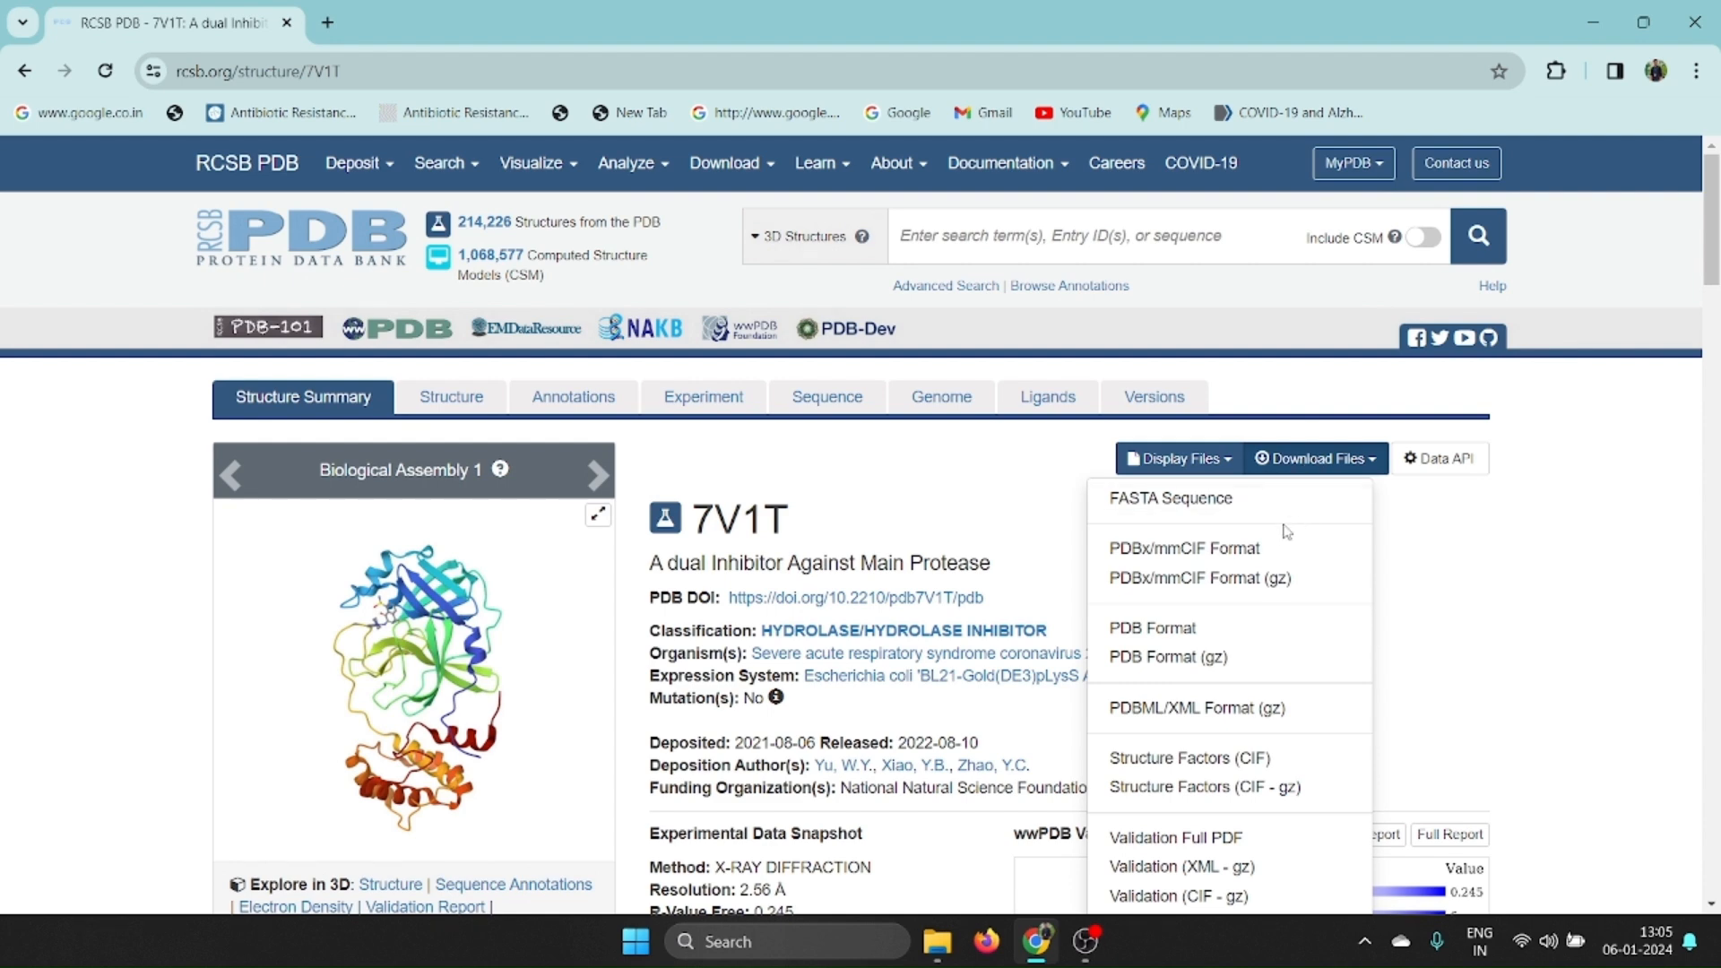
click(1146, 631)
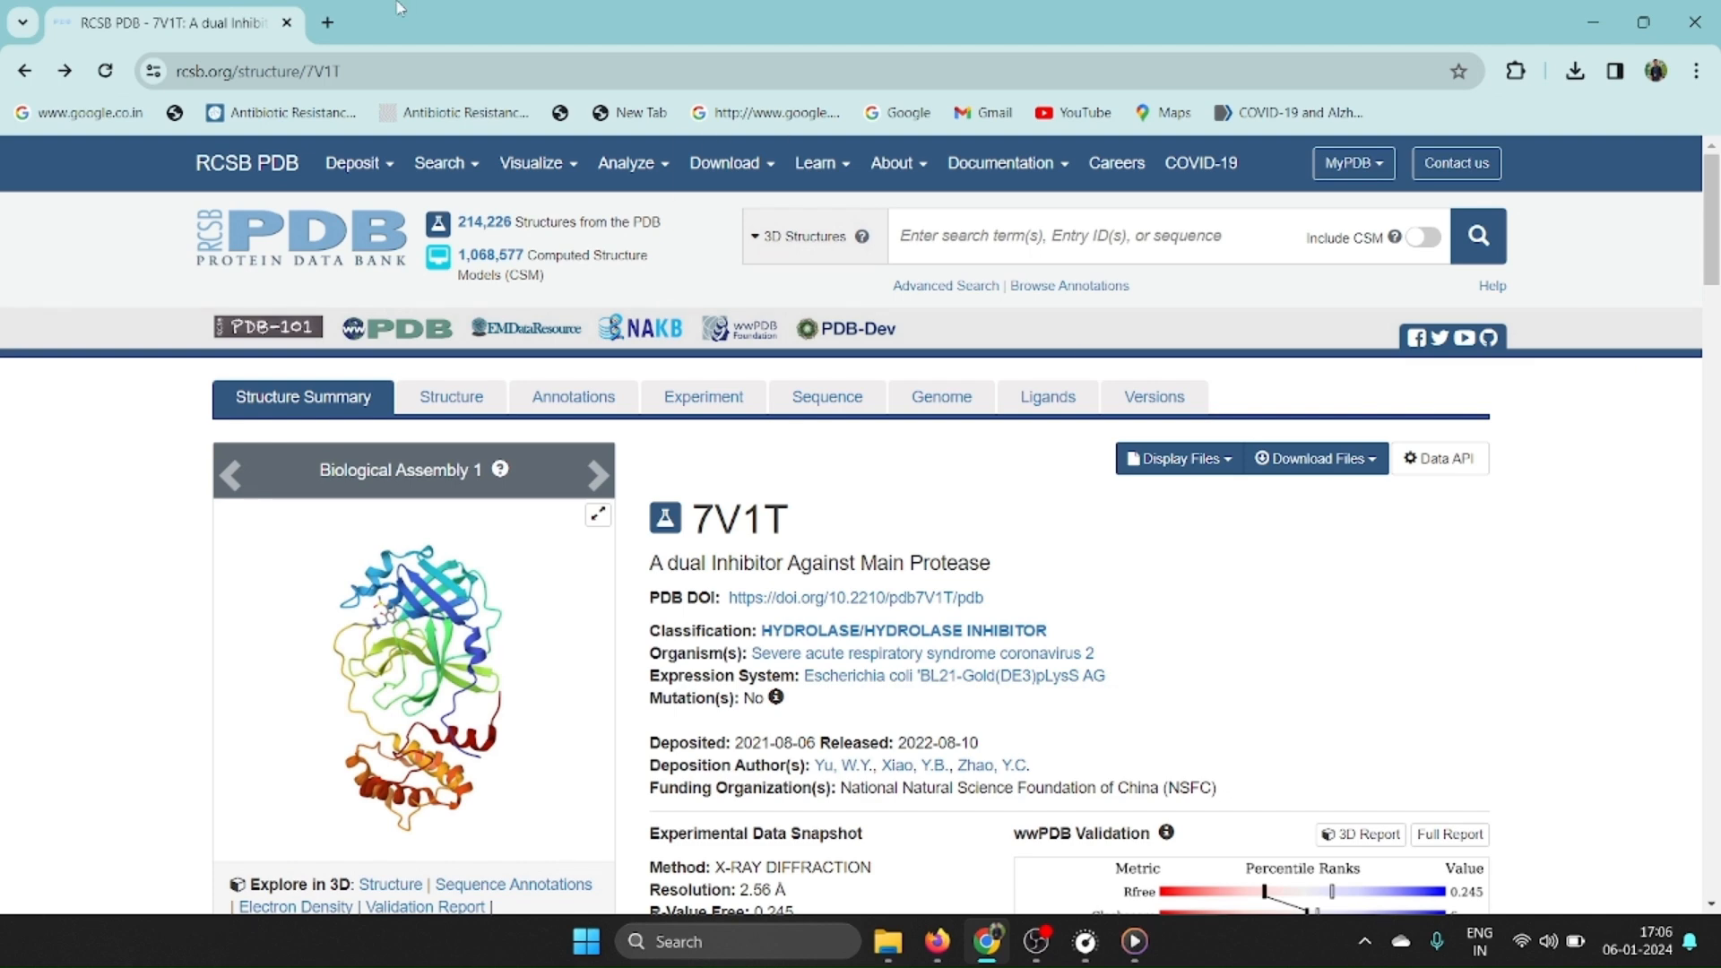
Search Google for pubchem in a new browser tab and open the PubChem website.
click(330, 24)
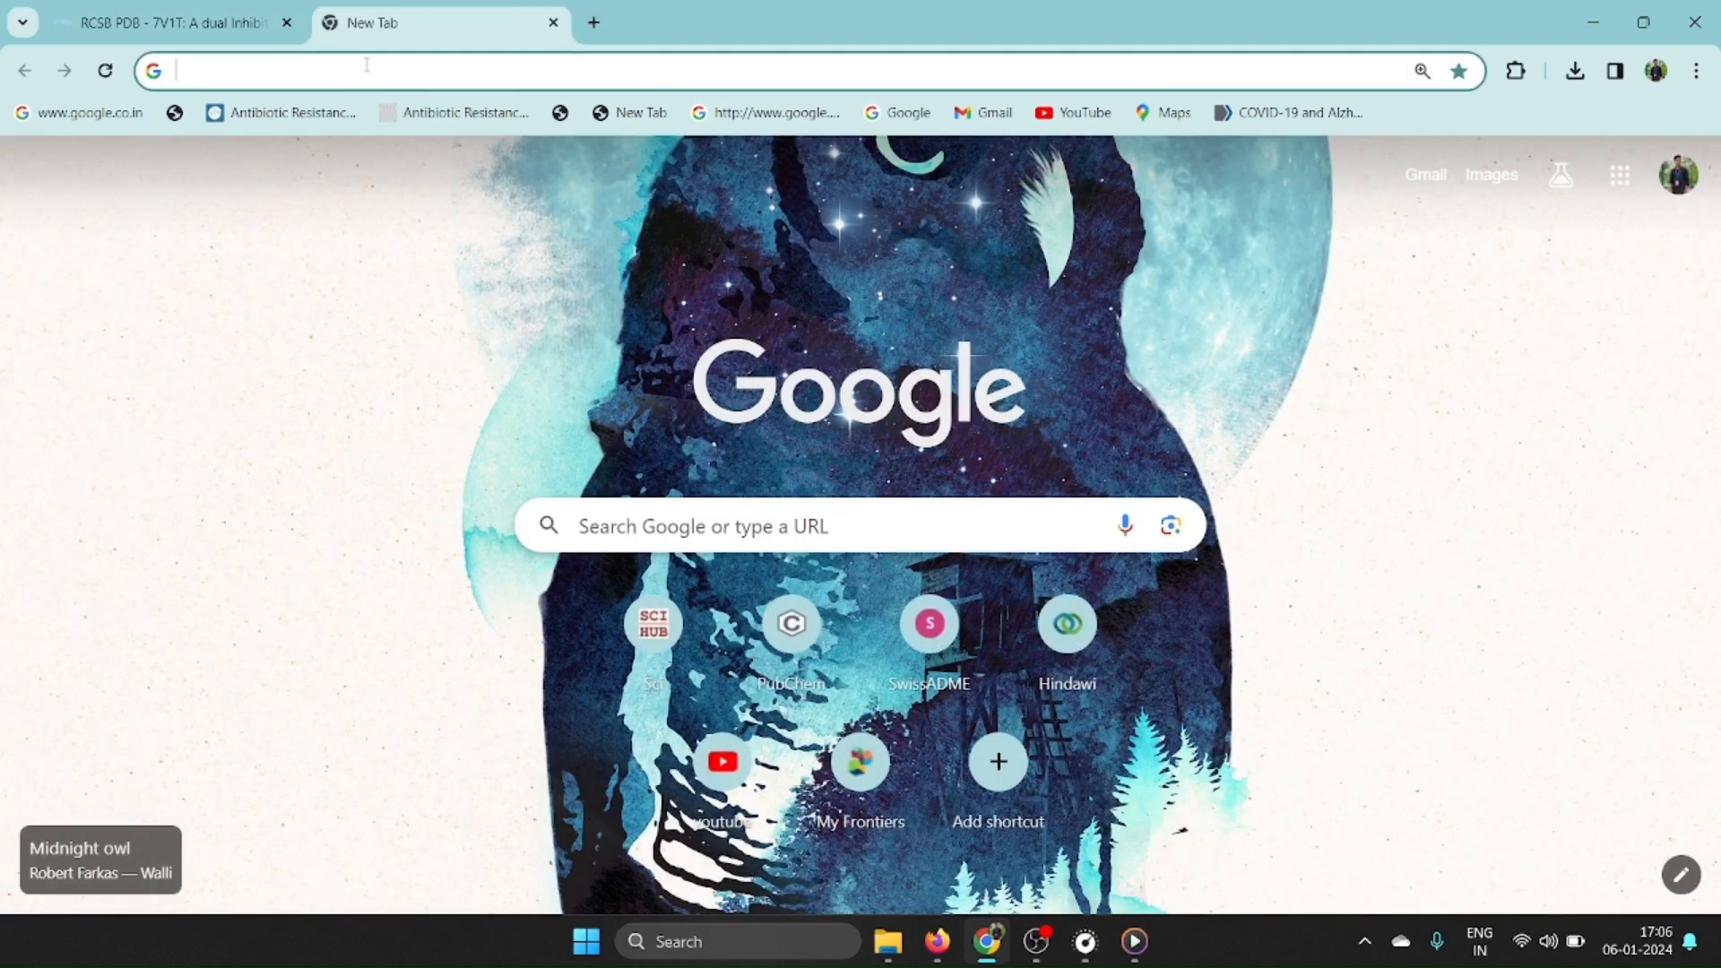
text(pu)
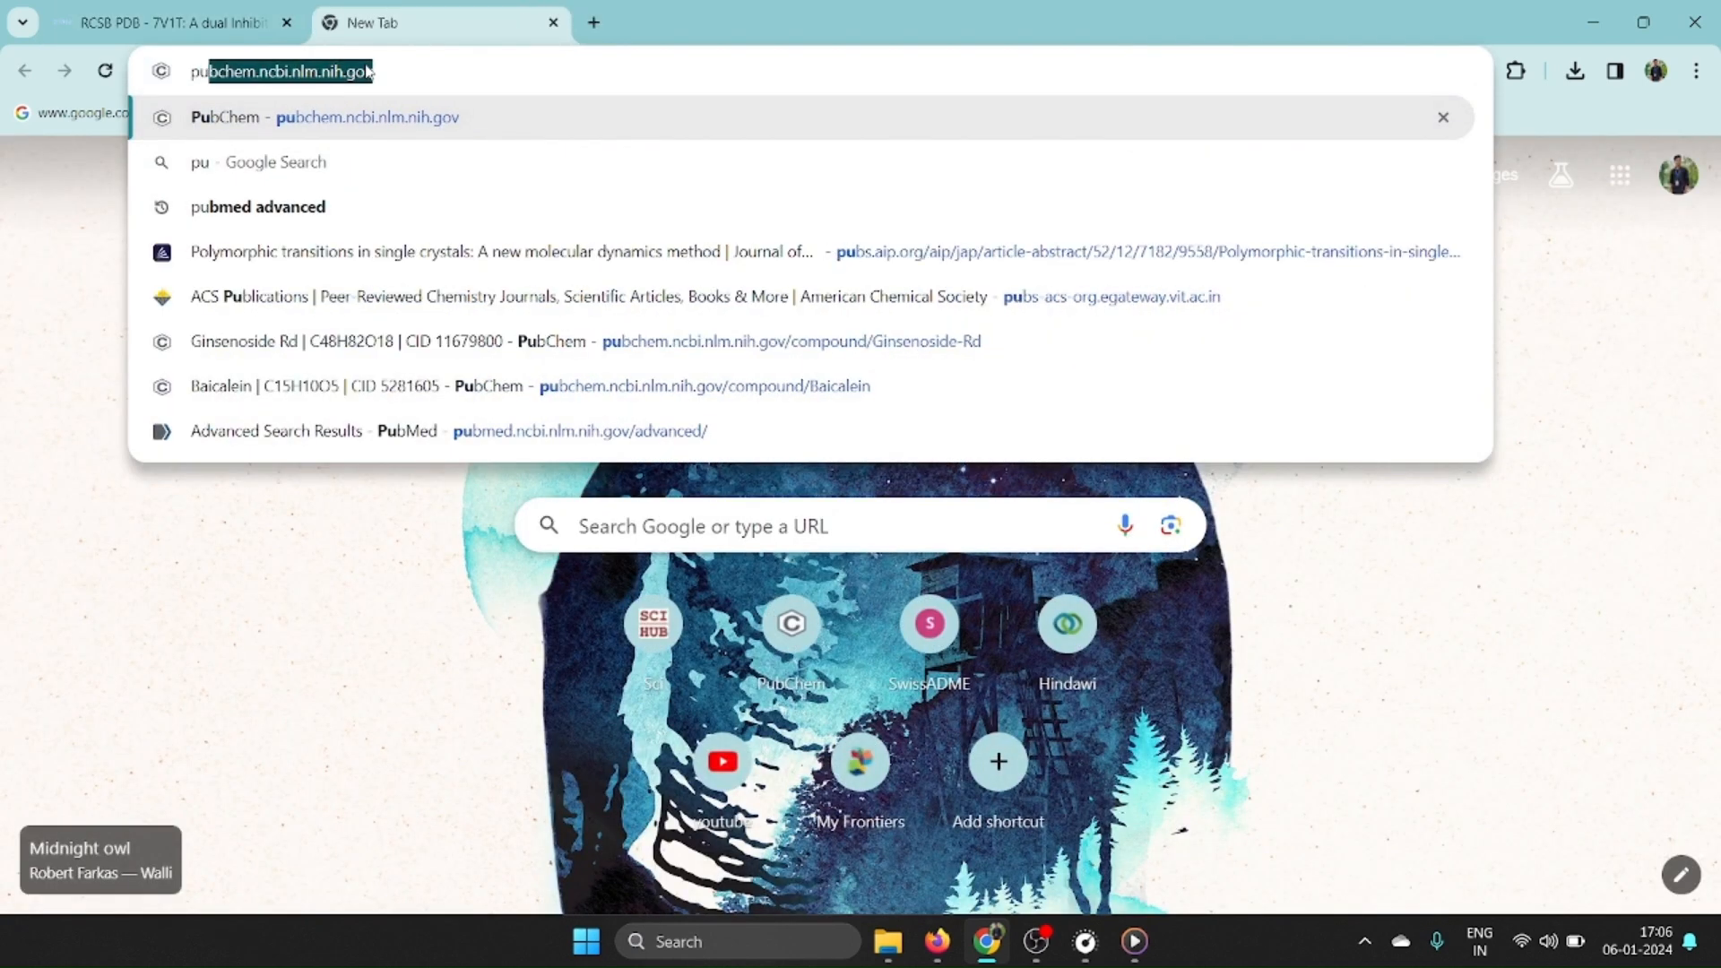
text(bchem)
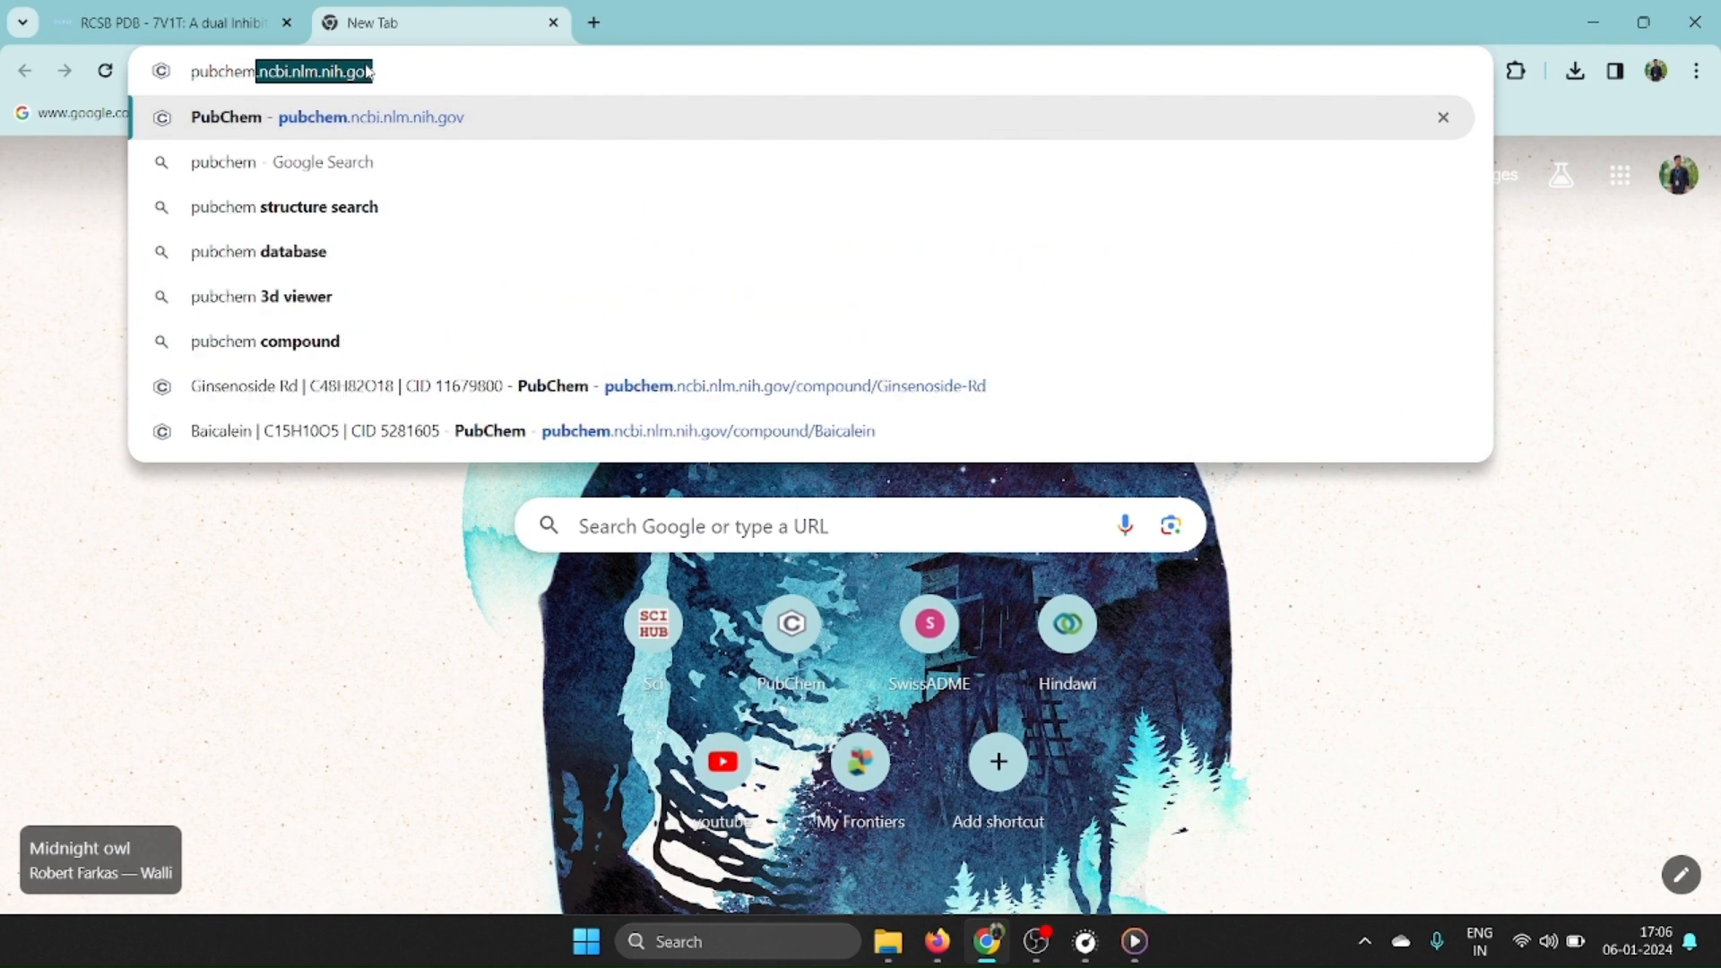
key(Delete)
key(Return)
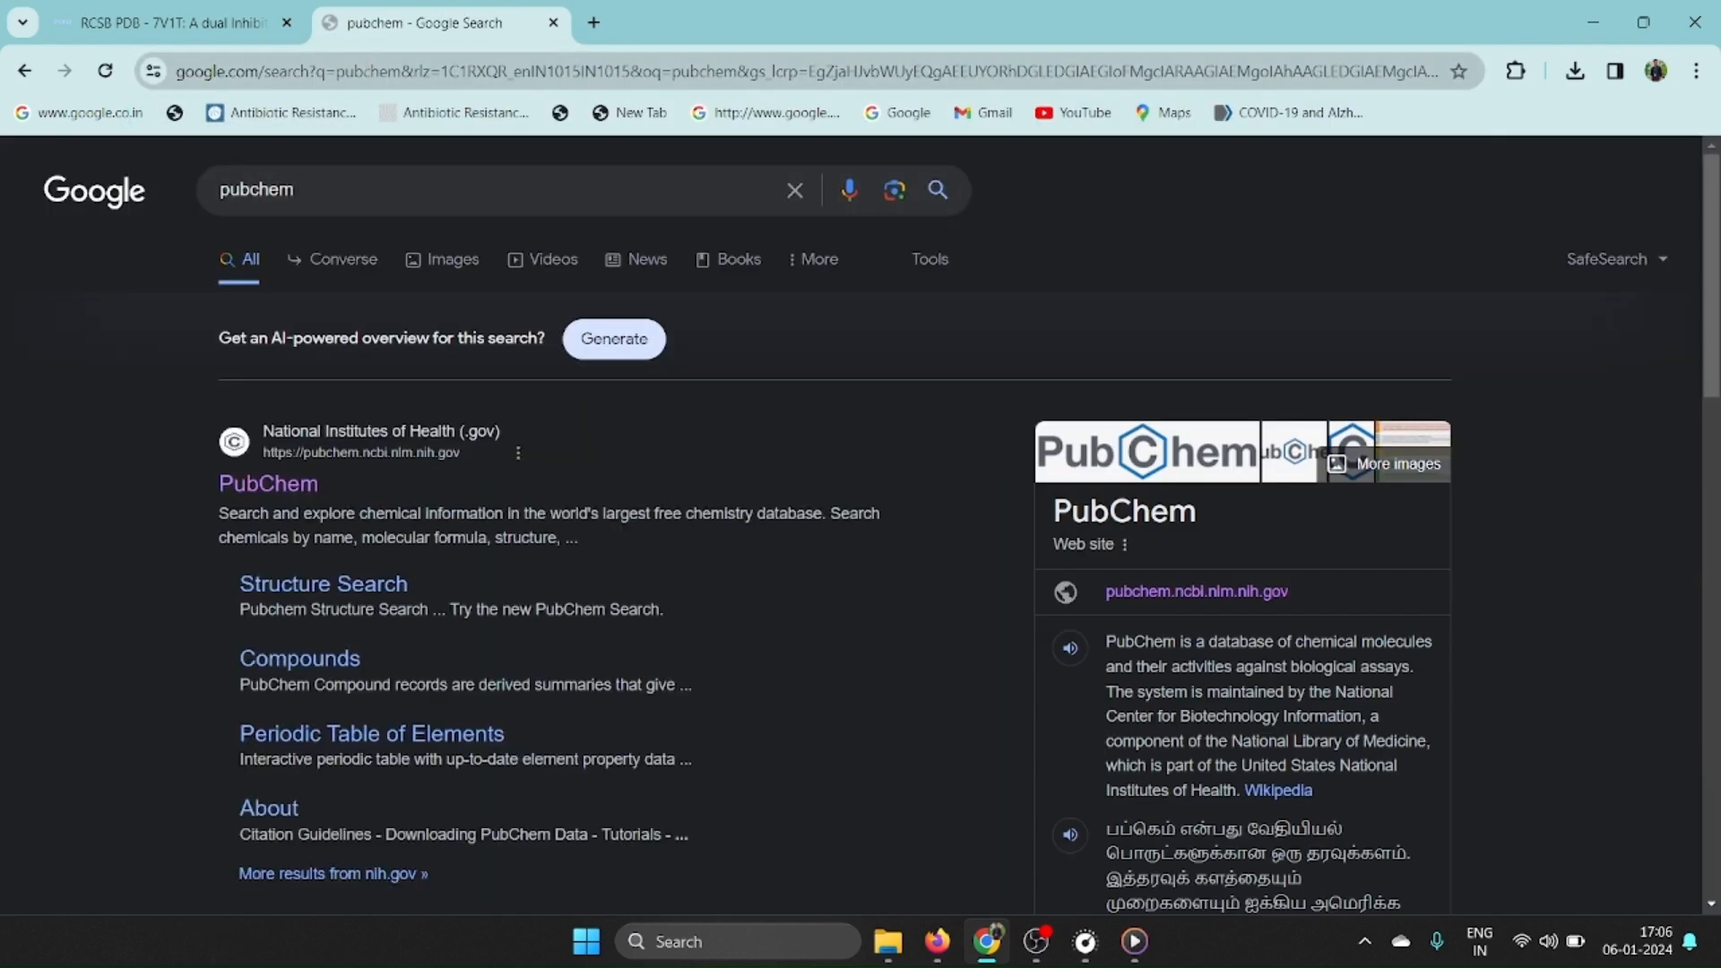
click(272, 486)
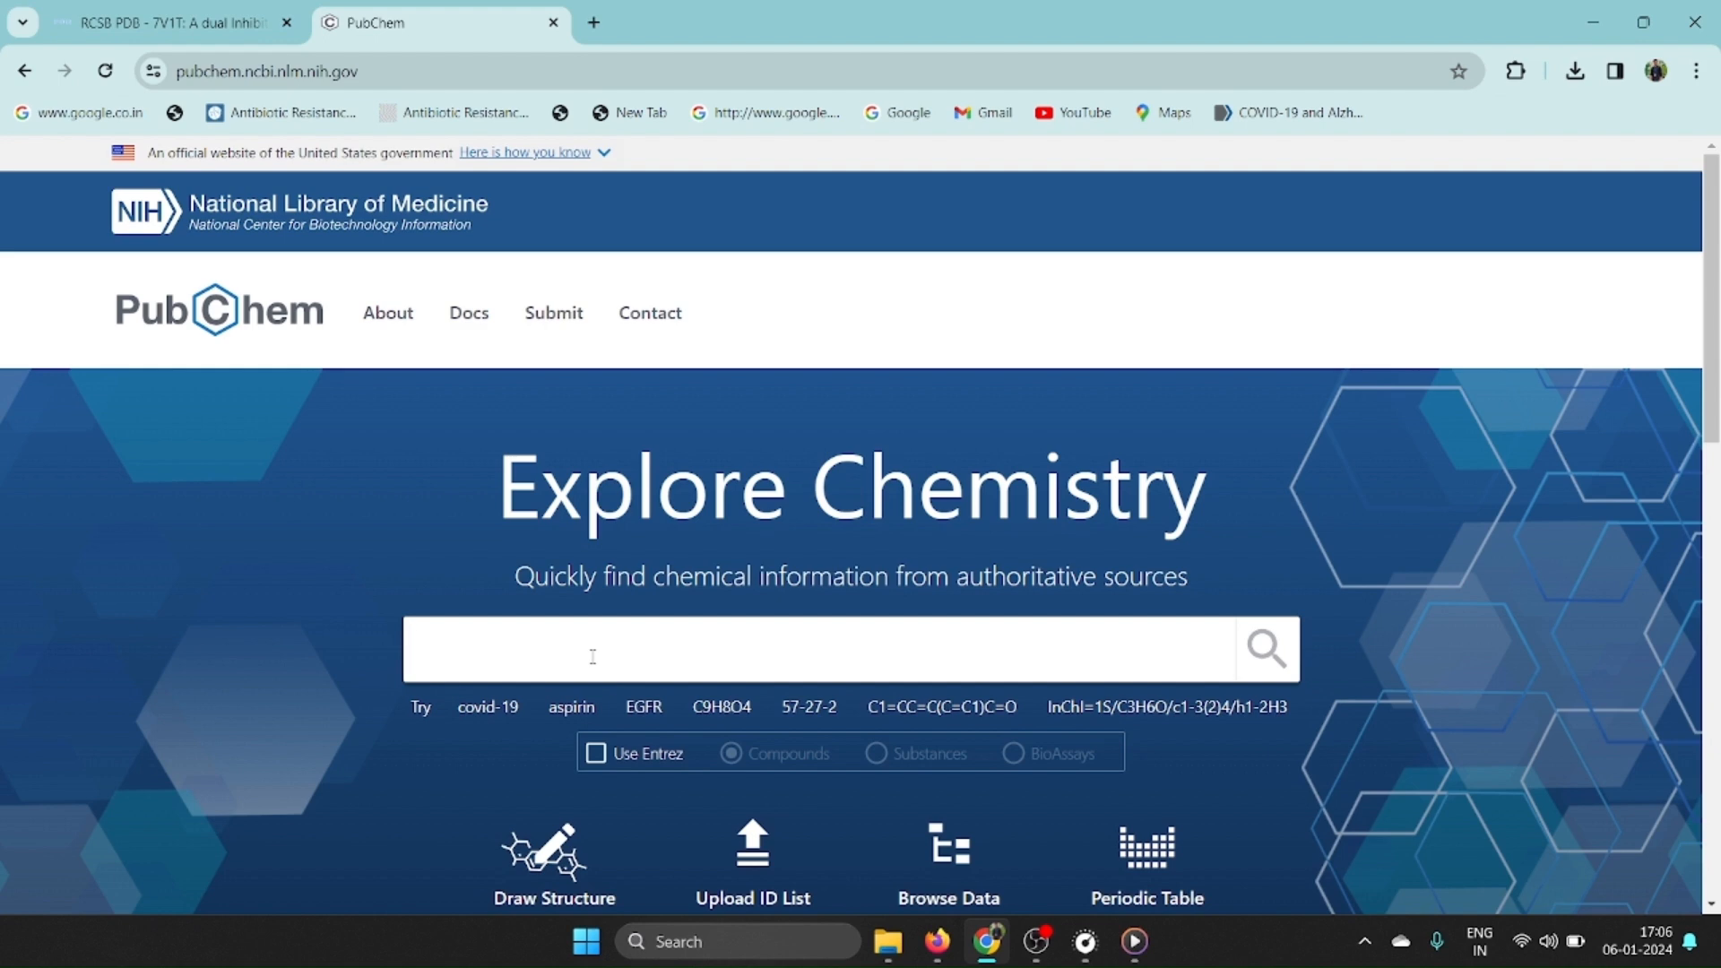
Search PubChem for curcumin and open the compound page of the best match.
text(curcumin)
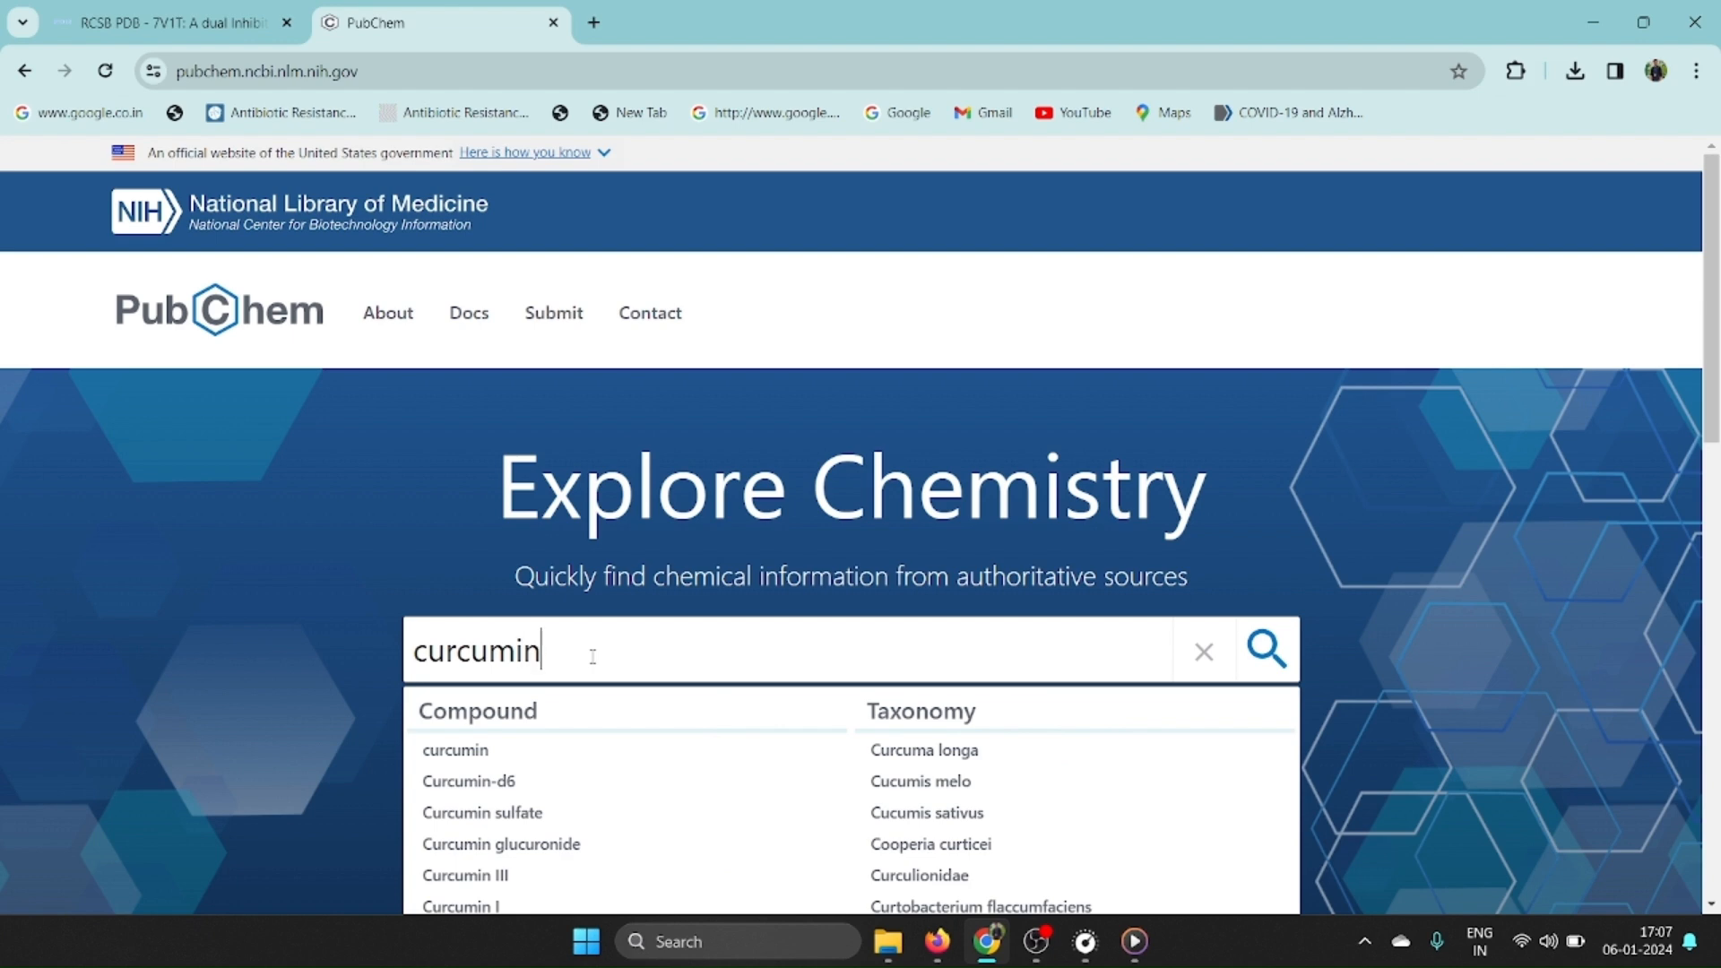
key(Return)
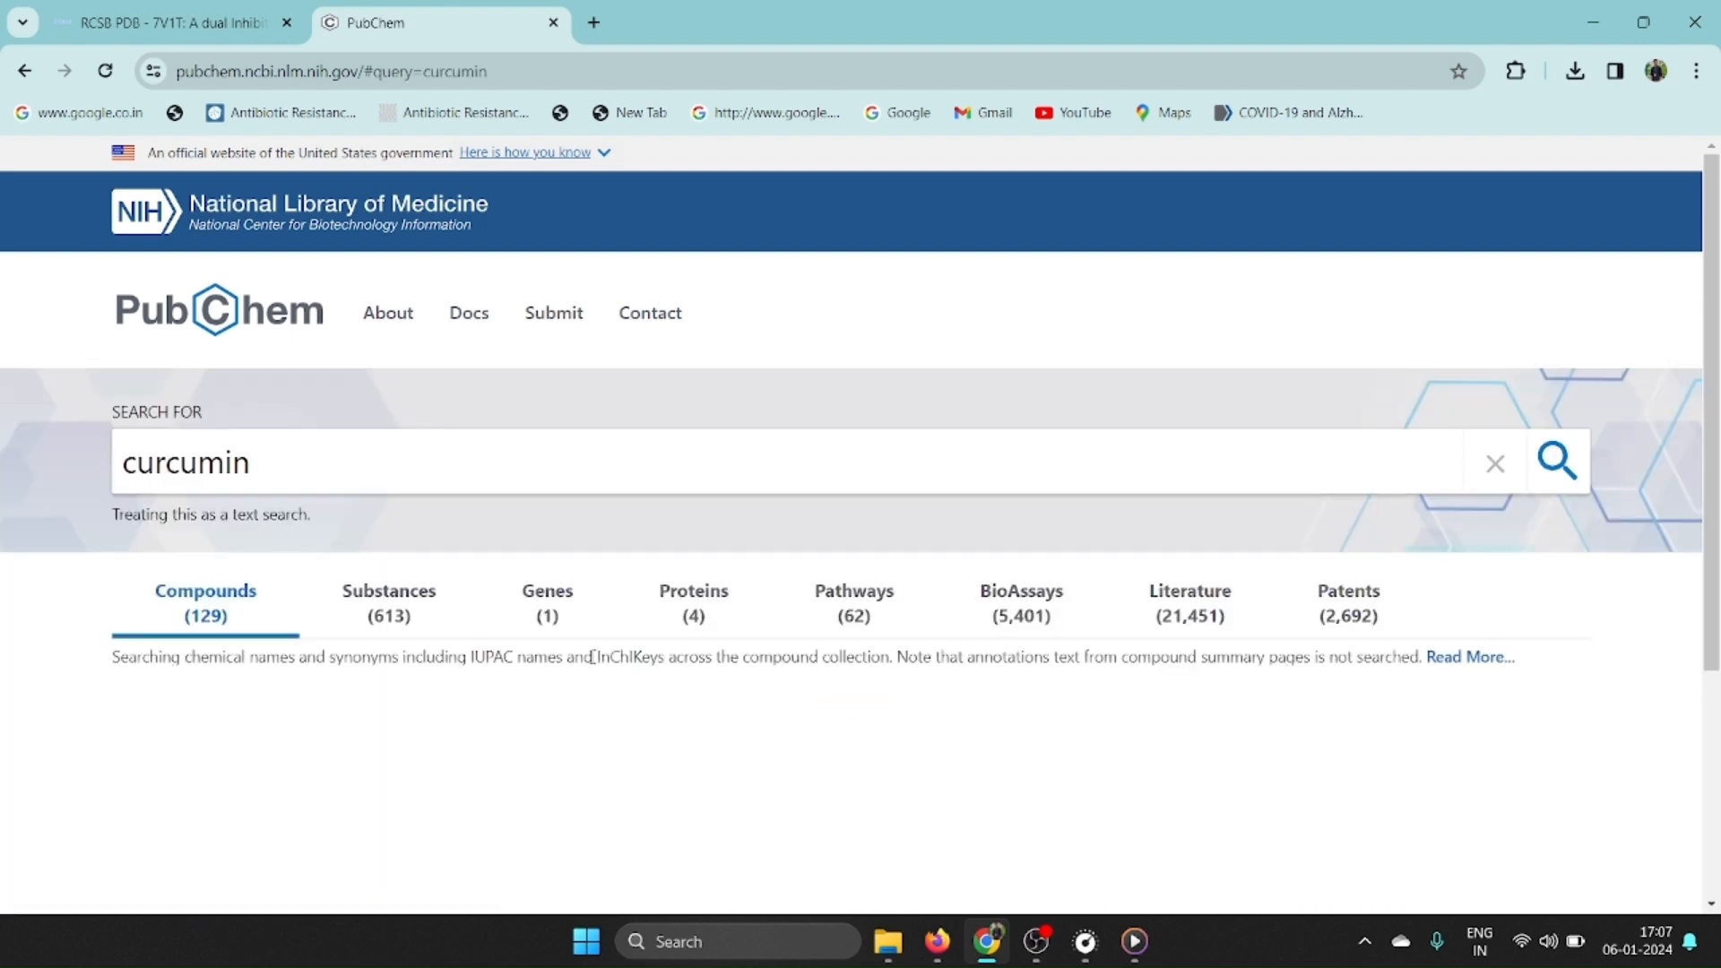
scroll(594, 664, down, 1)
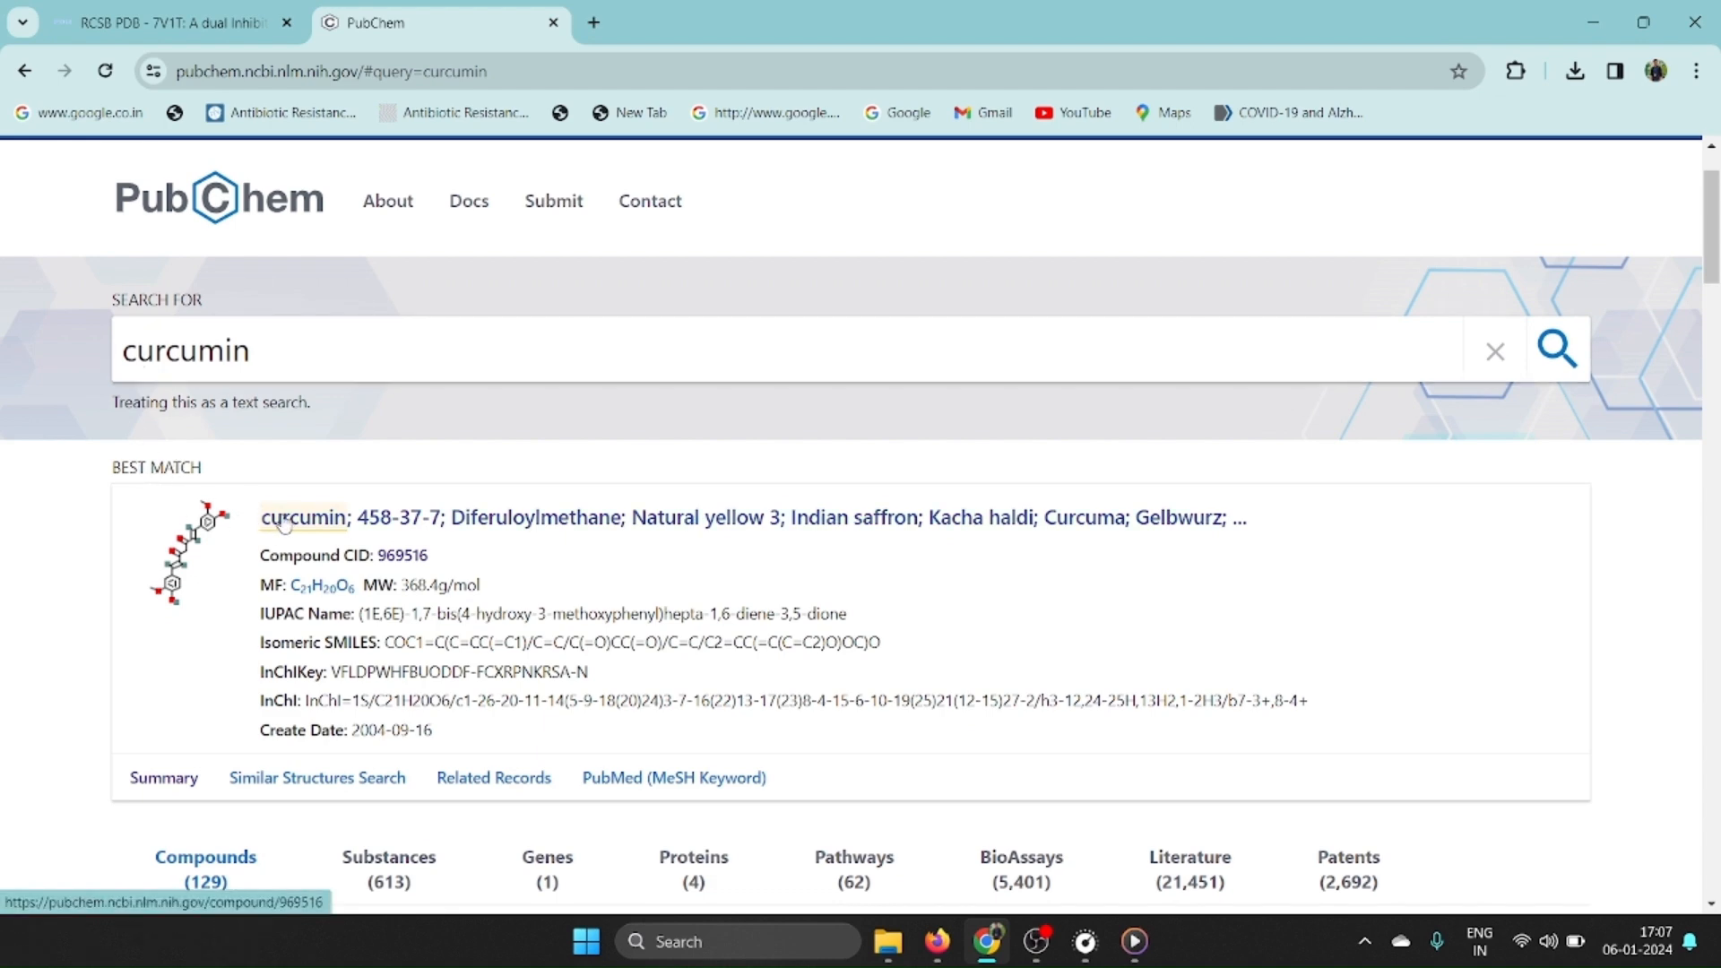
click(504, 525)
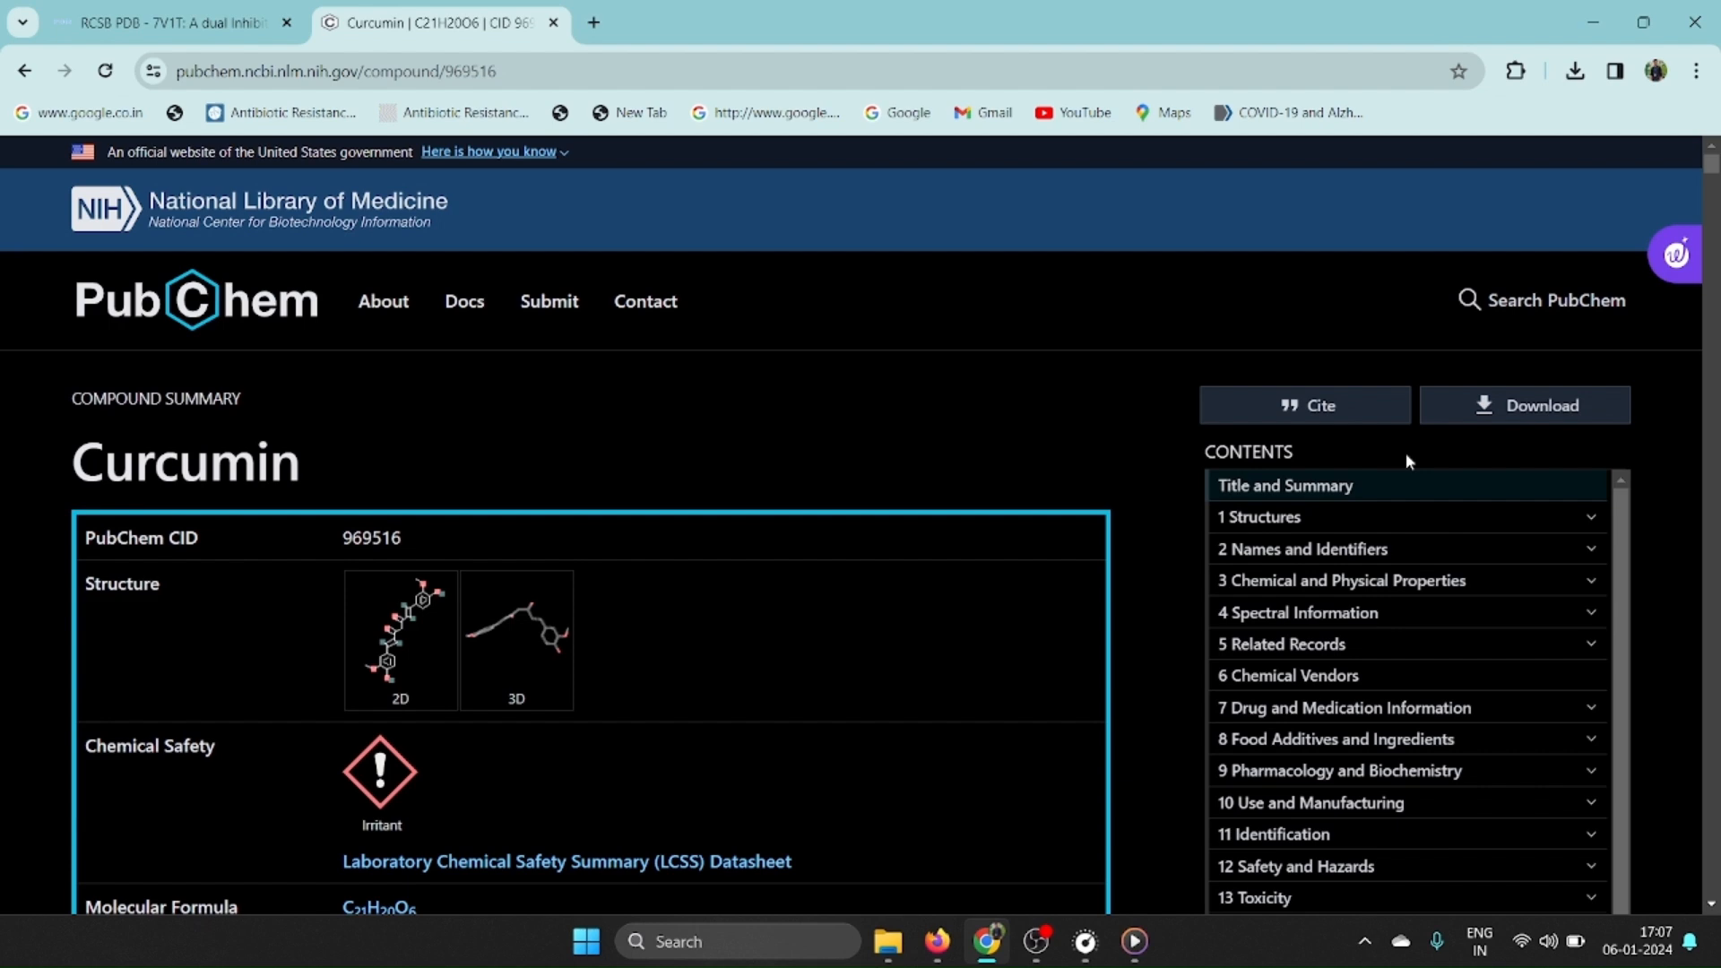
Download curcumin's 2D structure as an SDF file.
scroll(952, 437, down, 3)
scroll(1301, 607, up, 3)
click(1535, 408)
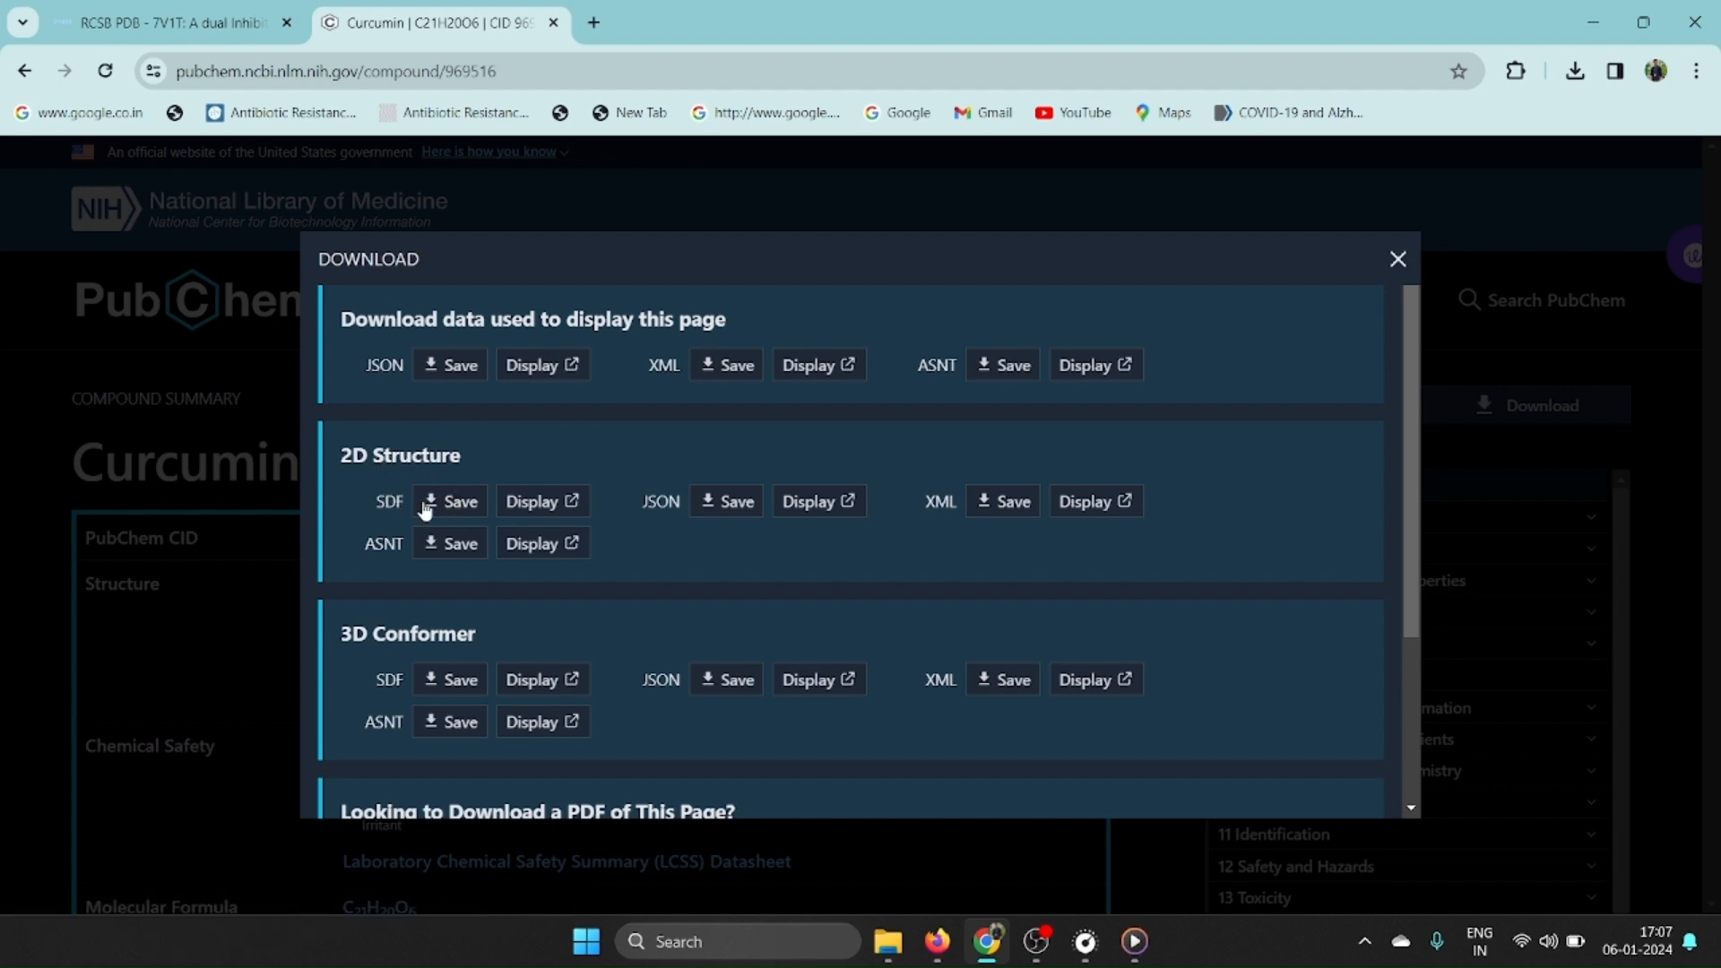
click(457, 504)
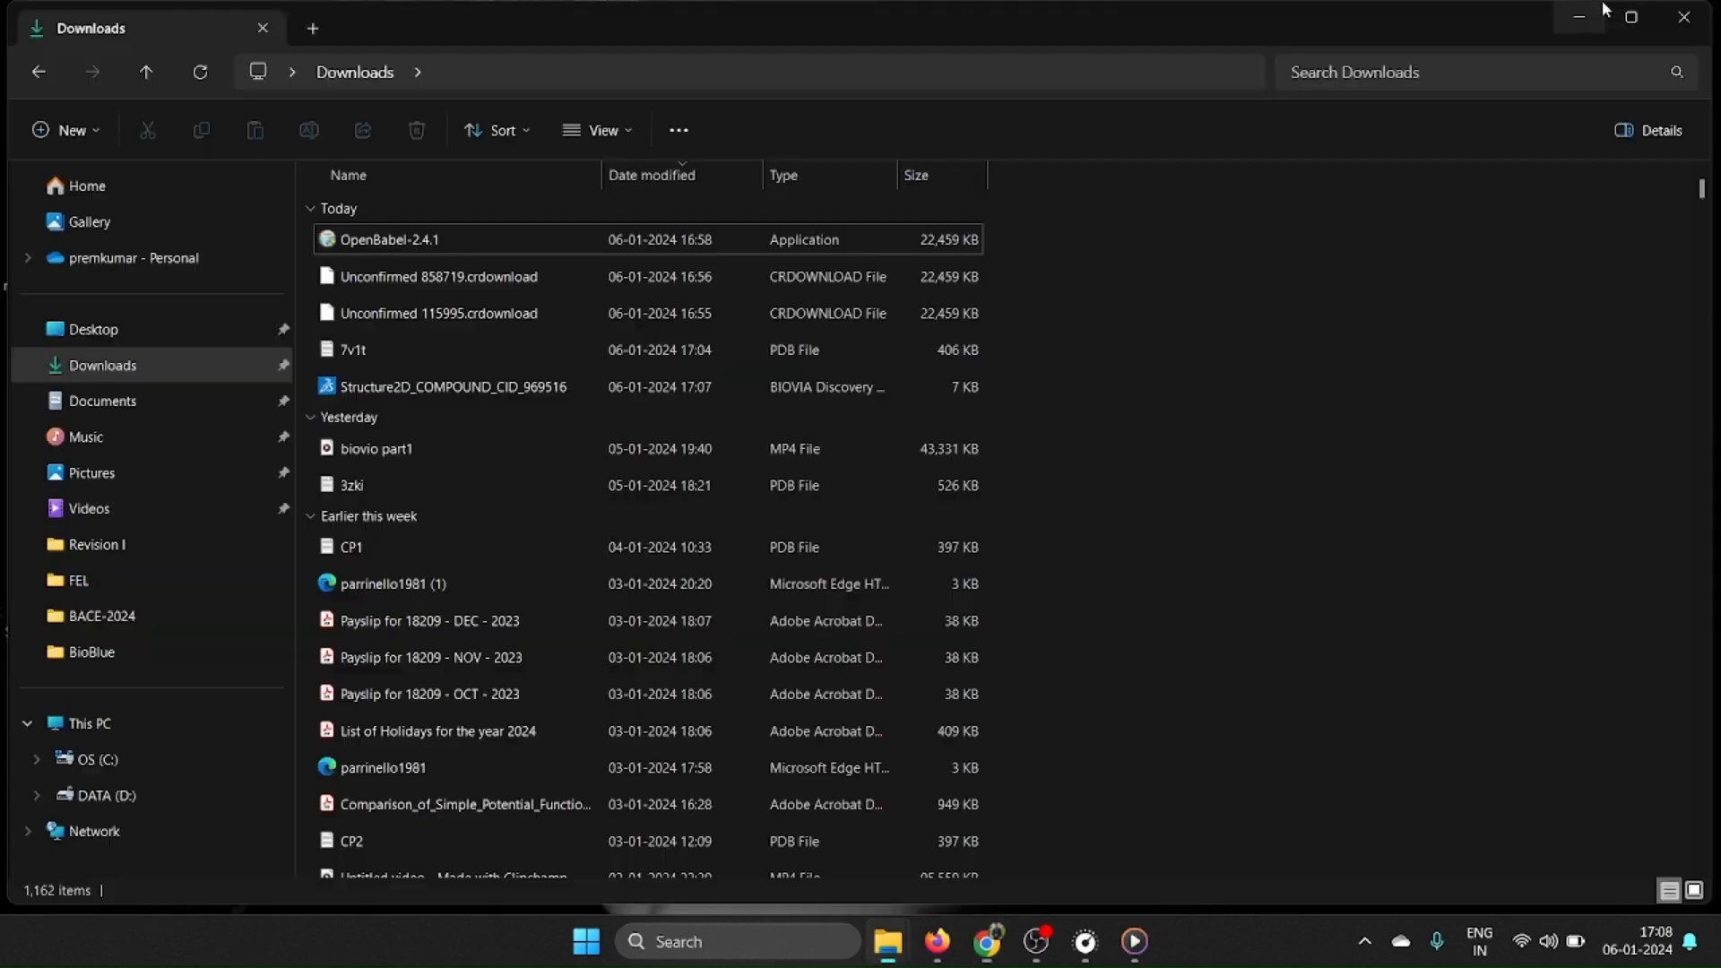
Create a folder named dock on the desktop and open it.
click(1593, 22)
click(1583, 17)
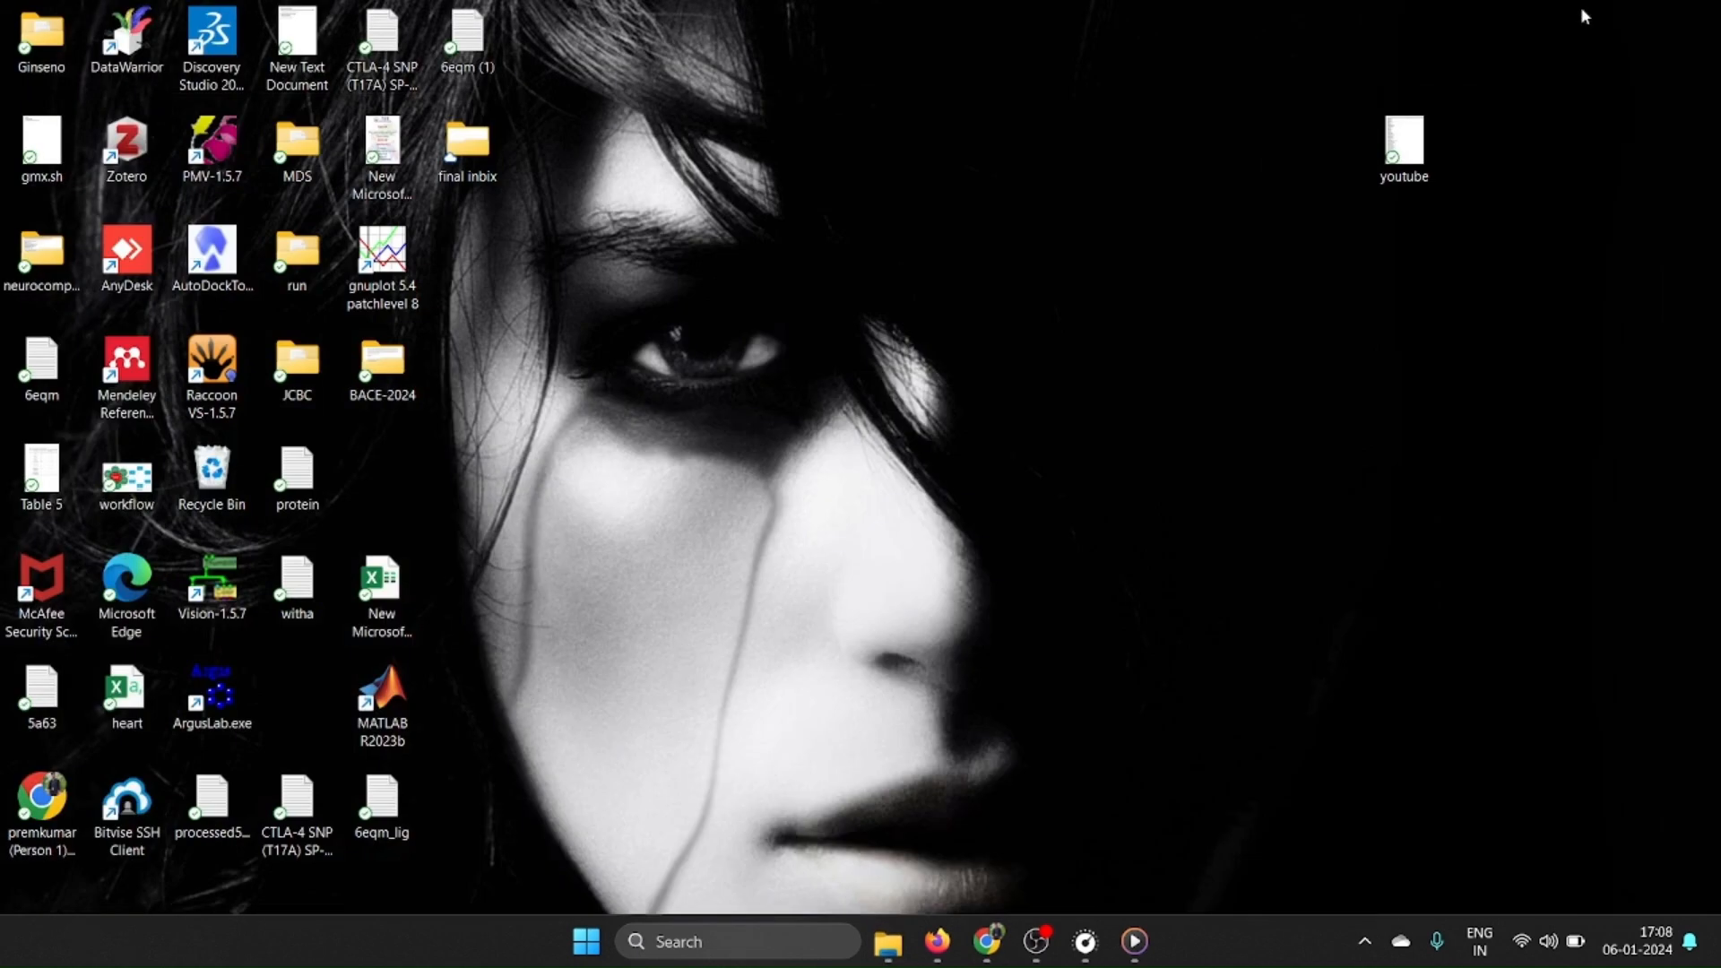
right_click(903, 346)
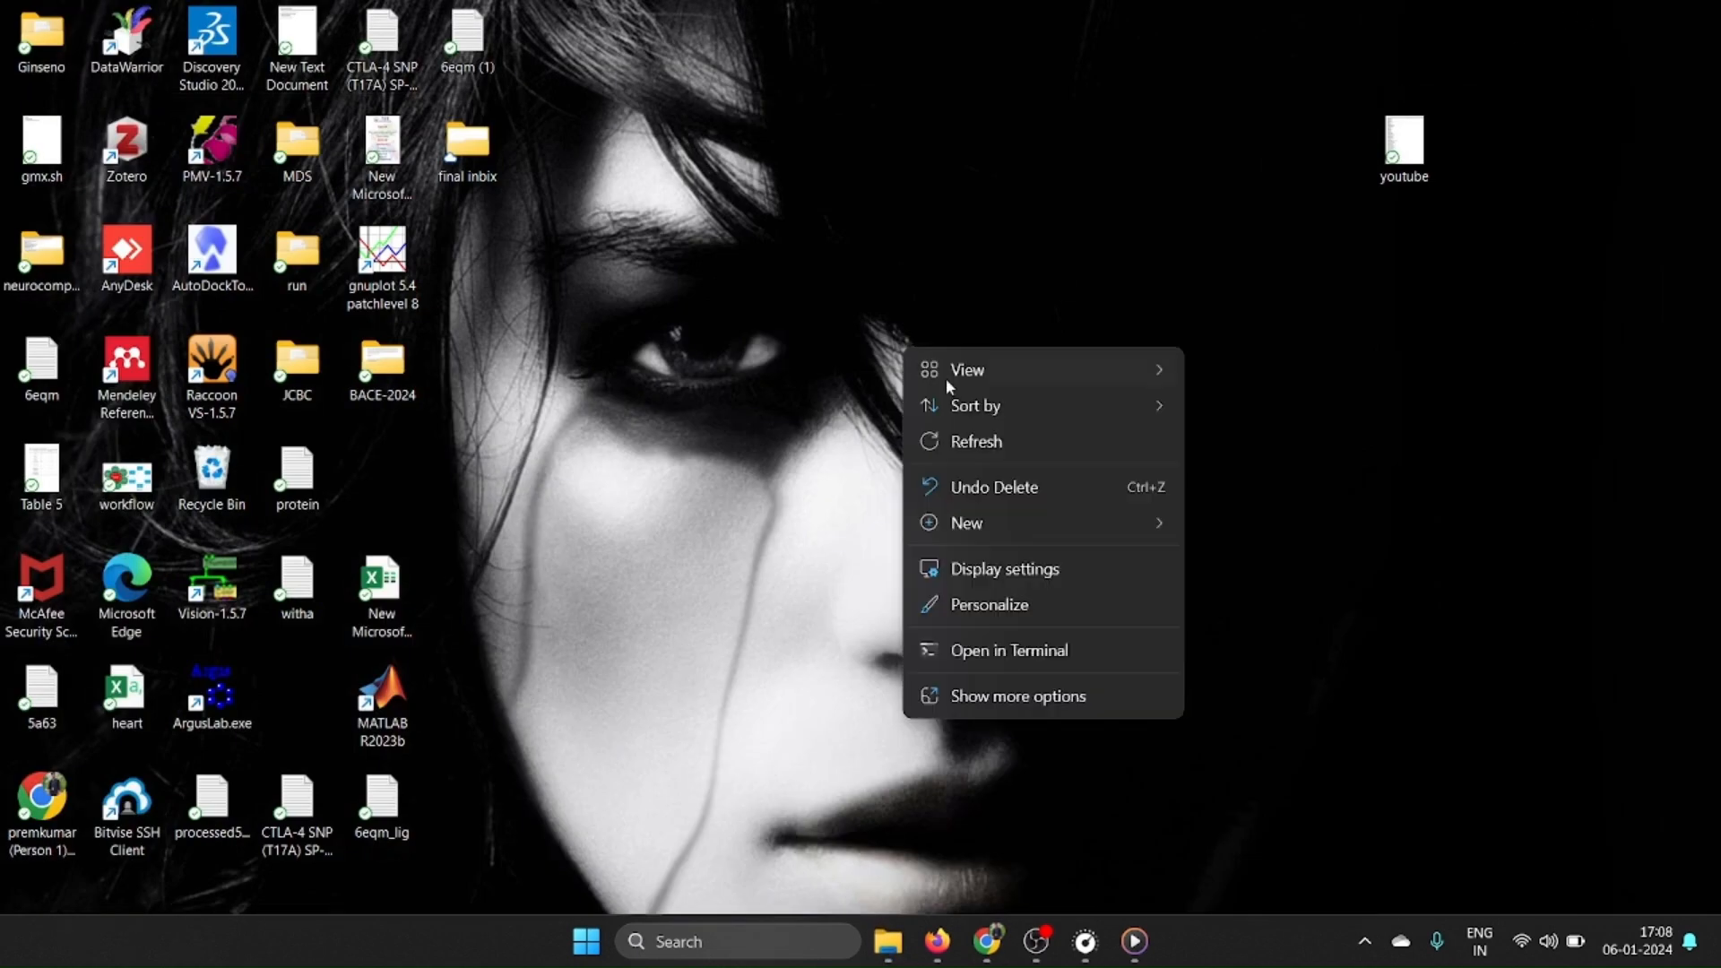
mouse_move(1051, 518)
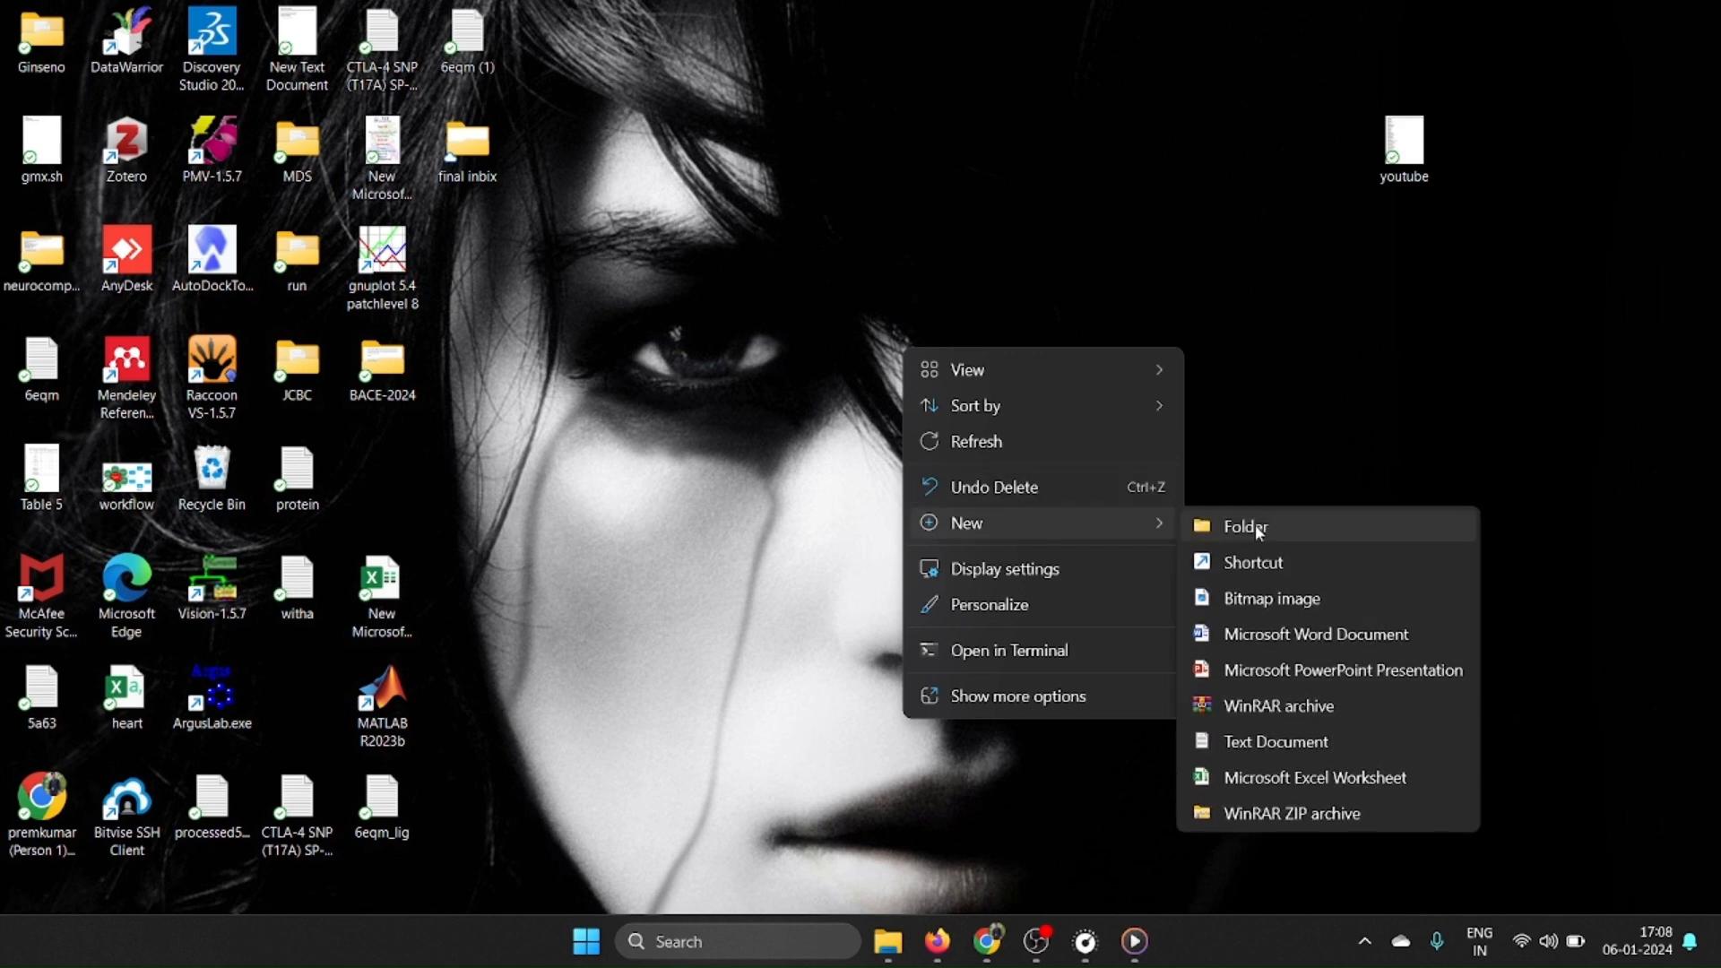
click(1268, 530)
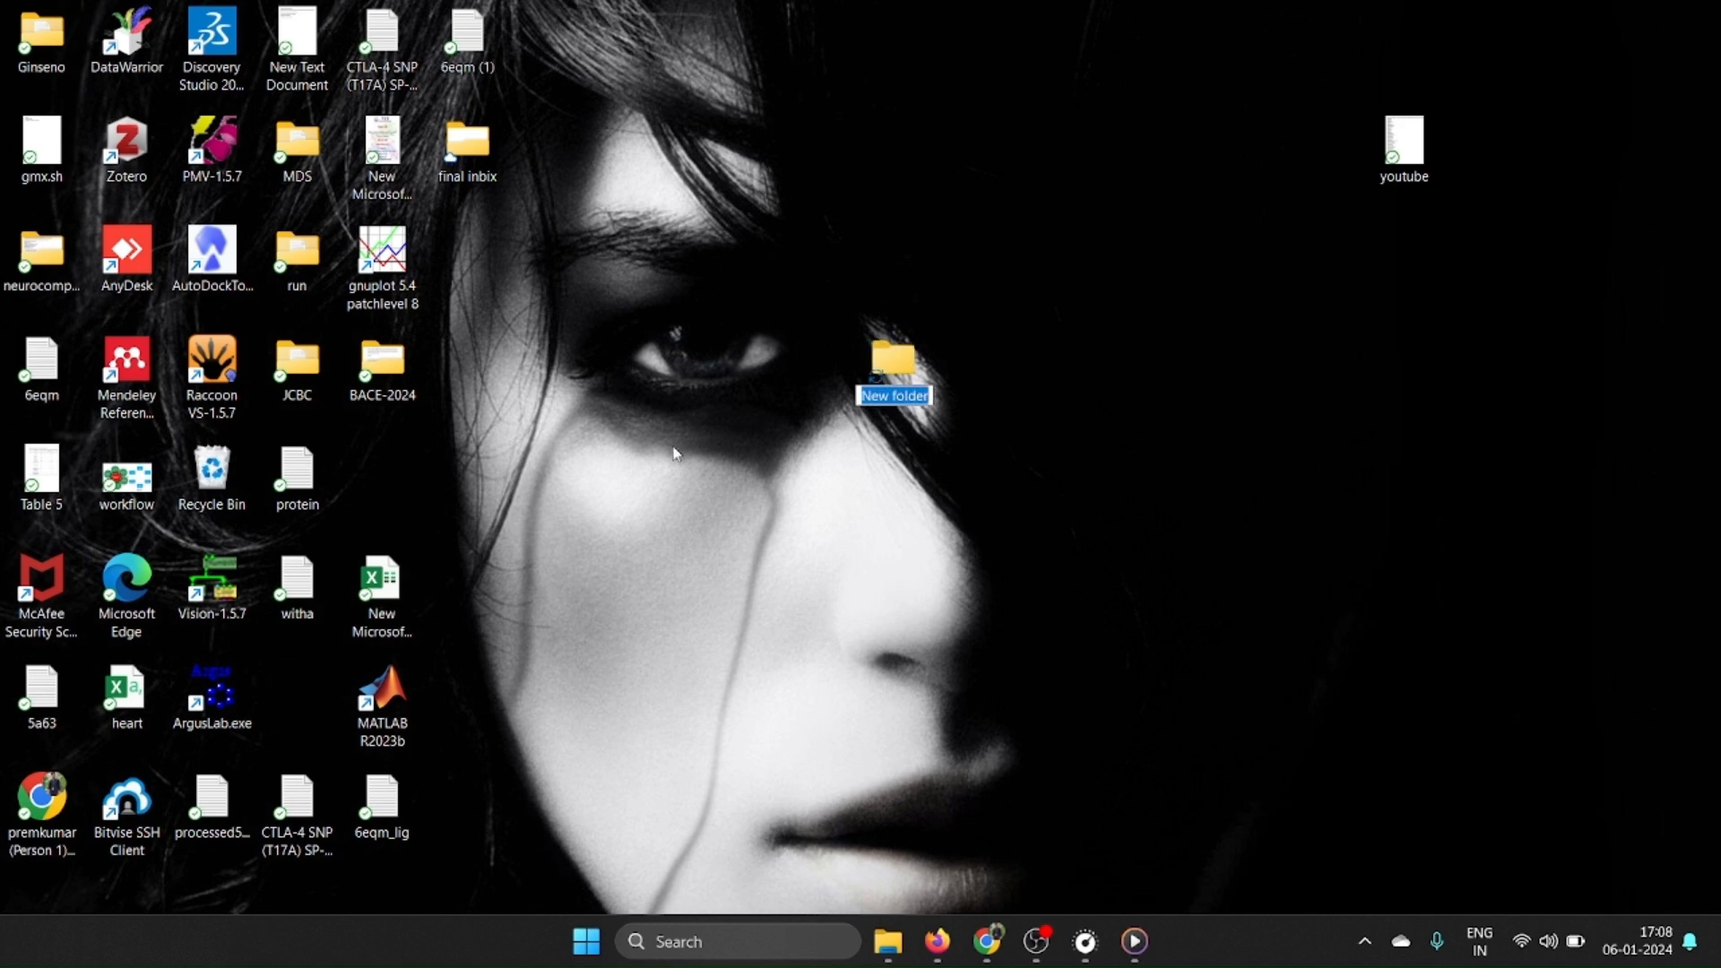
text(A)
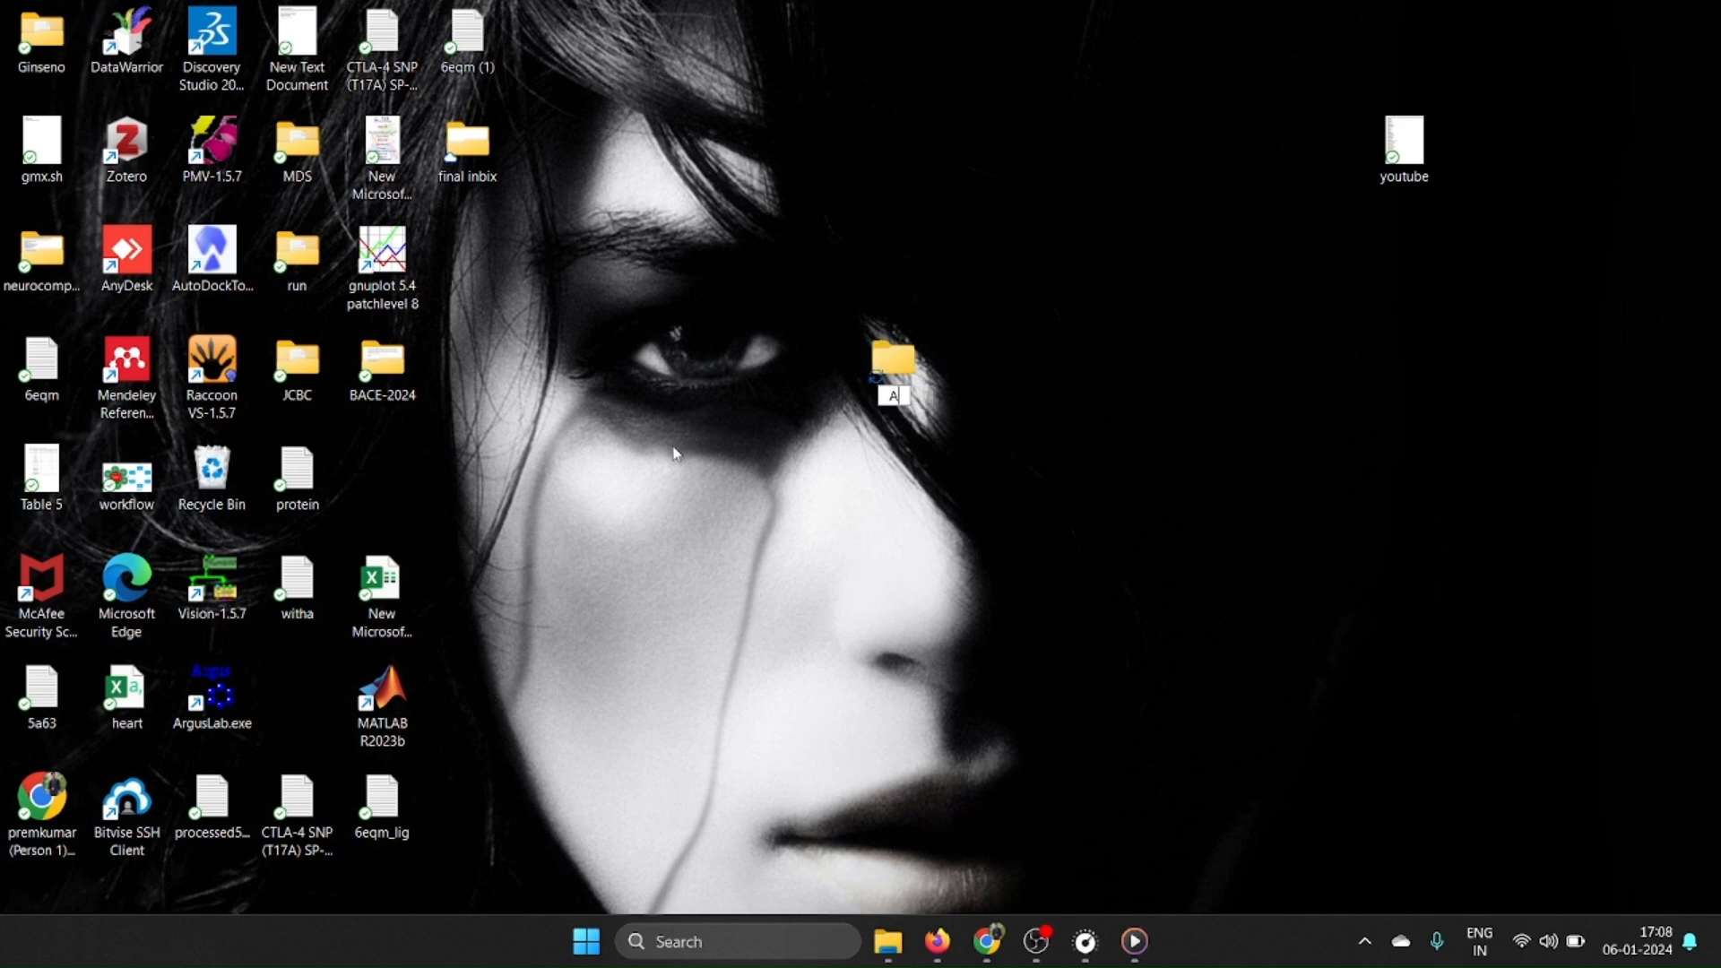
key(BackSpace)
text(dock)
key(Return)
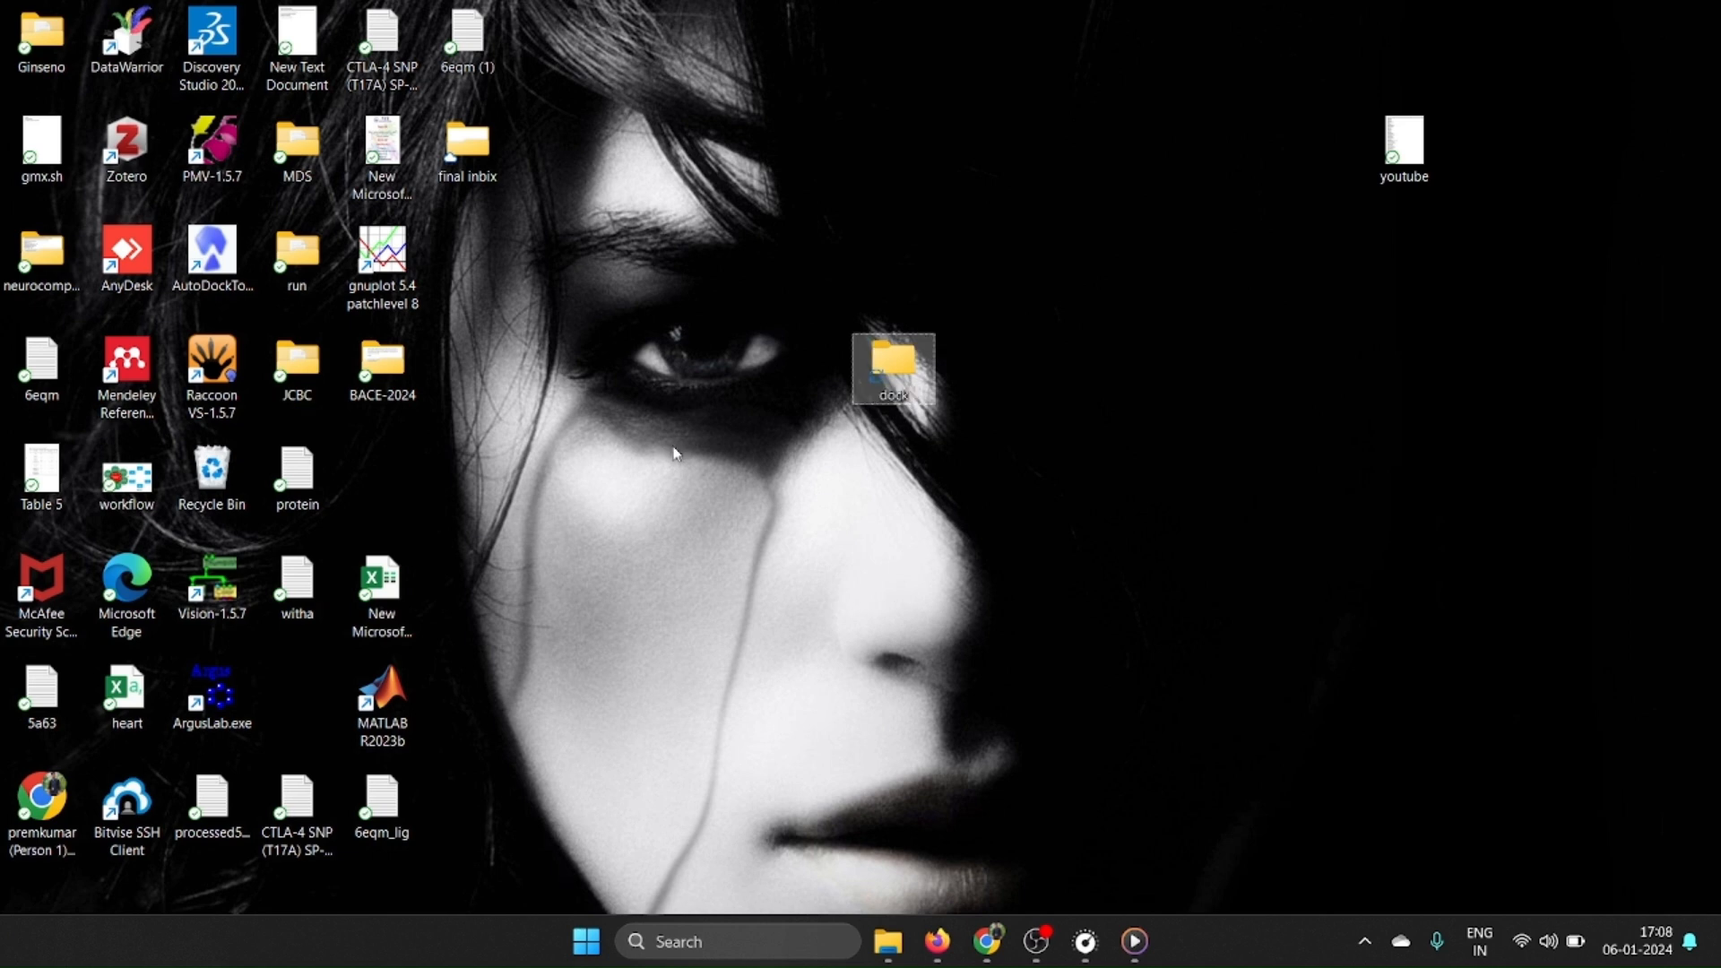
key(Return)
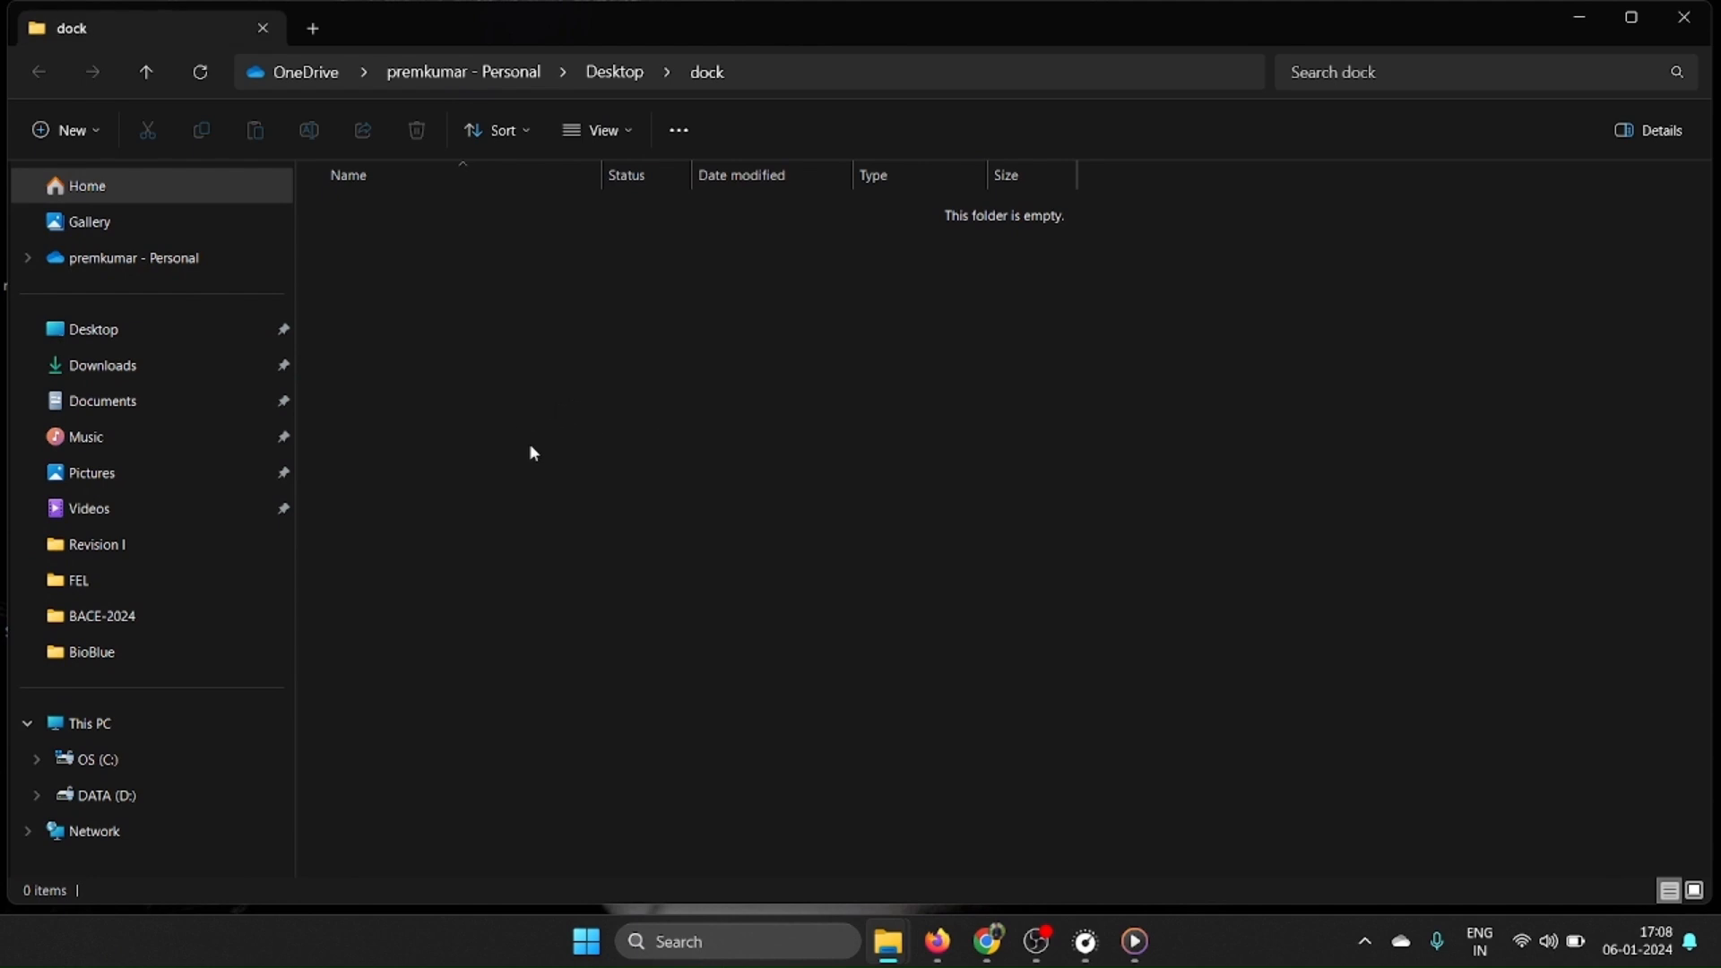
Copy Structure2D_COMPOUND_CID_969516 and 7v1t from Downloads into the dock folder.
click(125, 366)
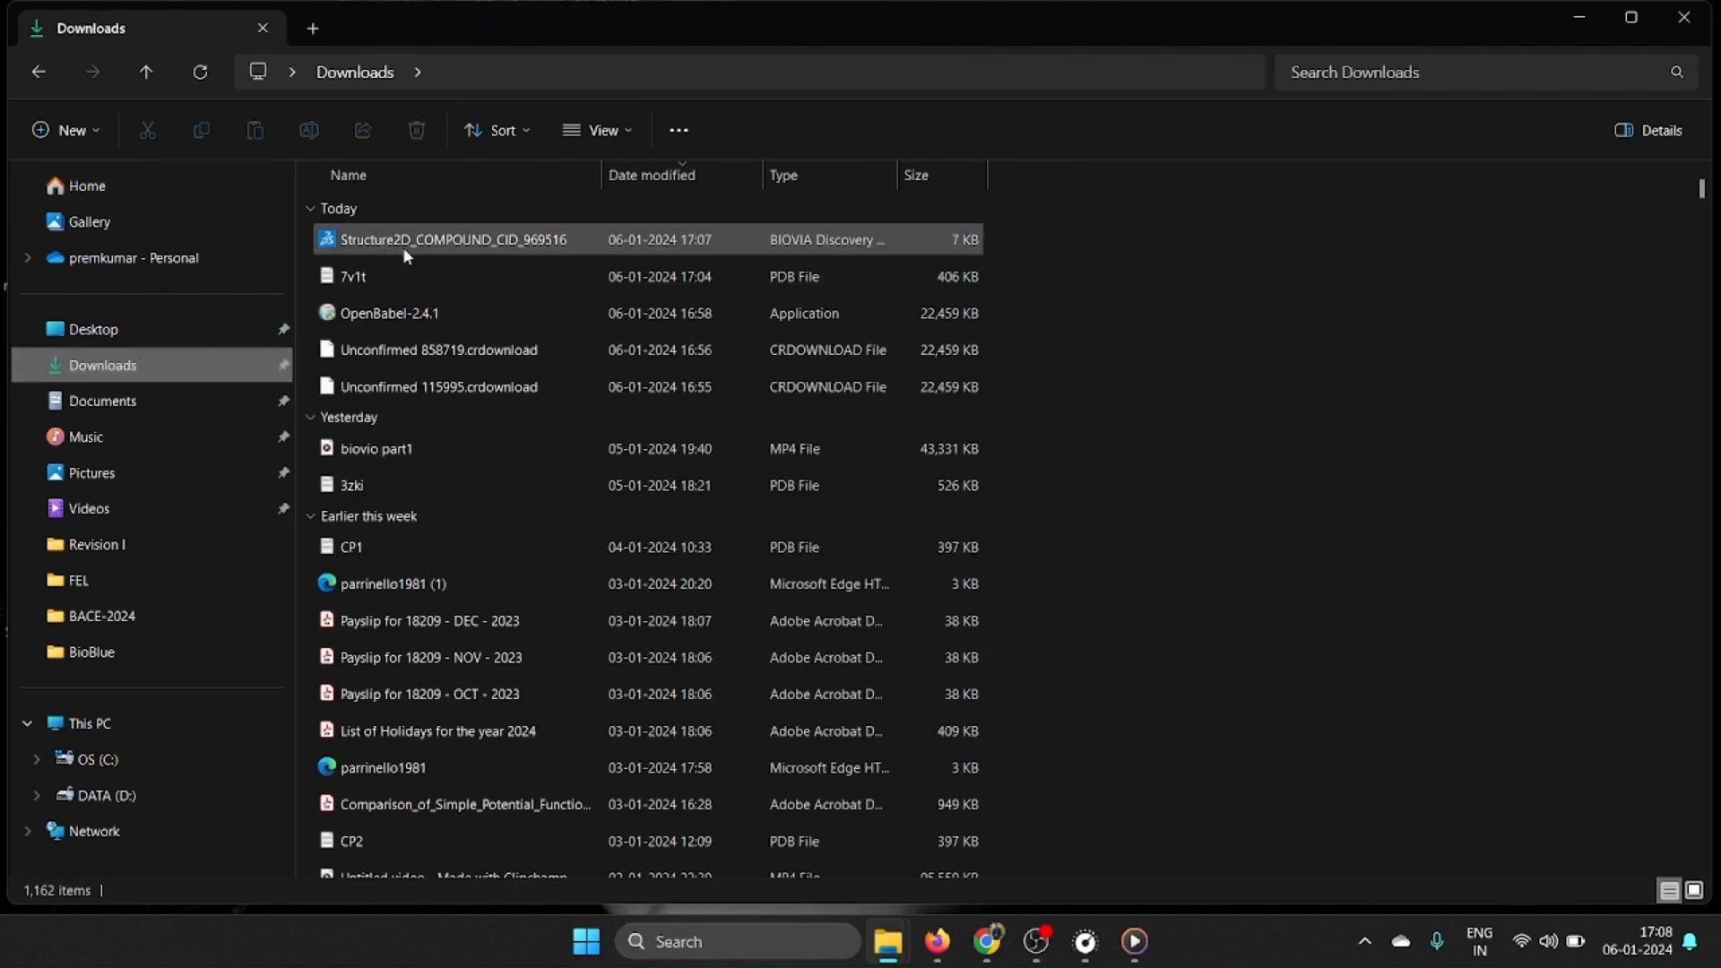
click(402, 244)
ctrl+click(364, 276)
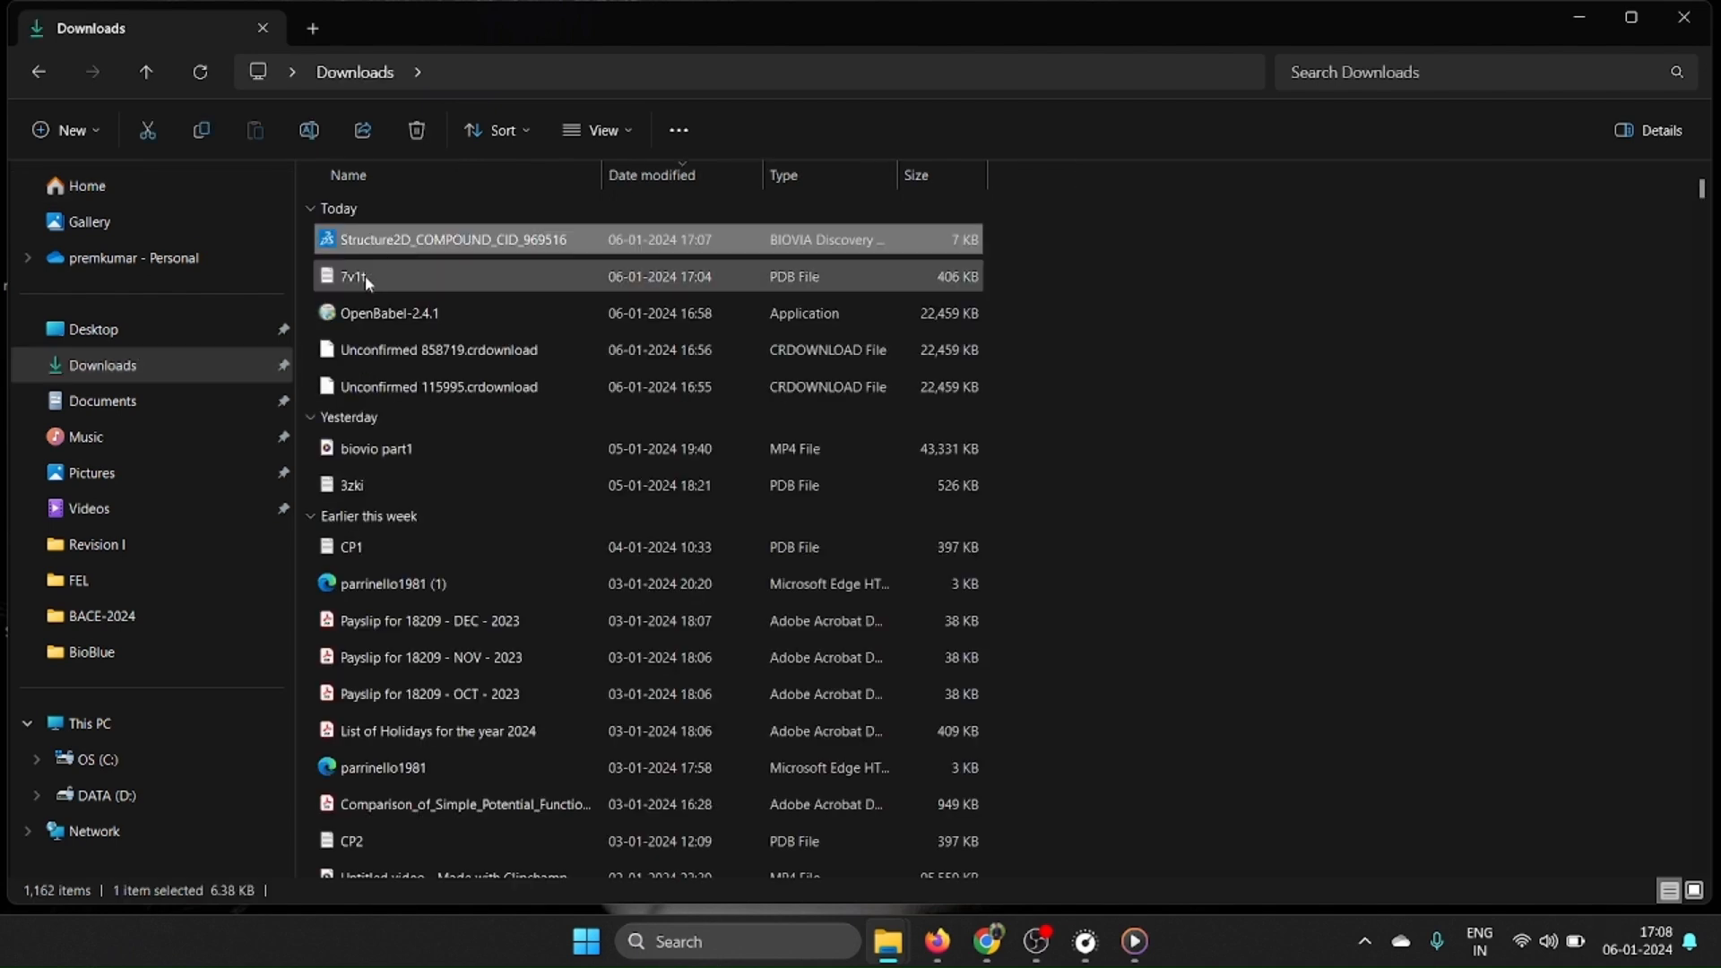
right_click(385, 277)
click(449, 293)
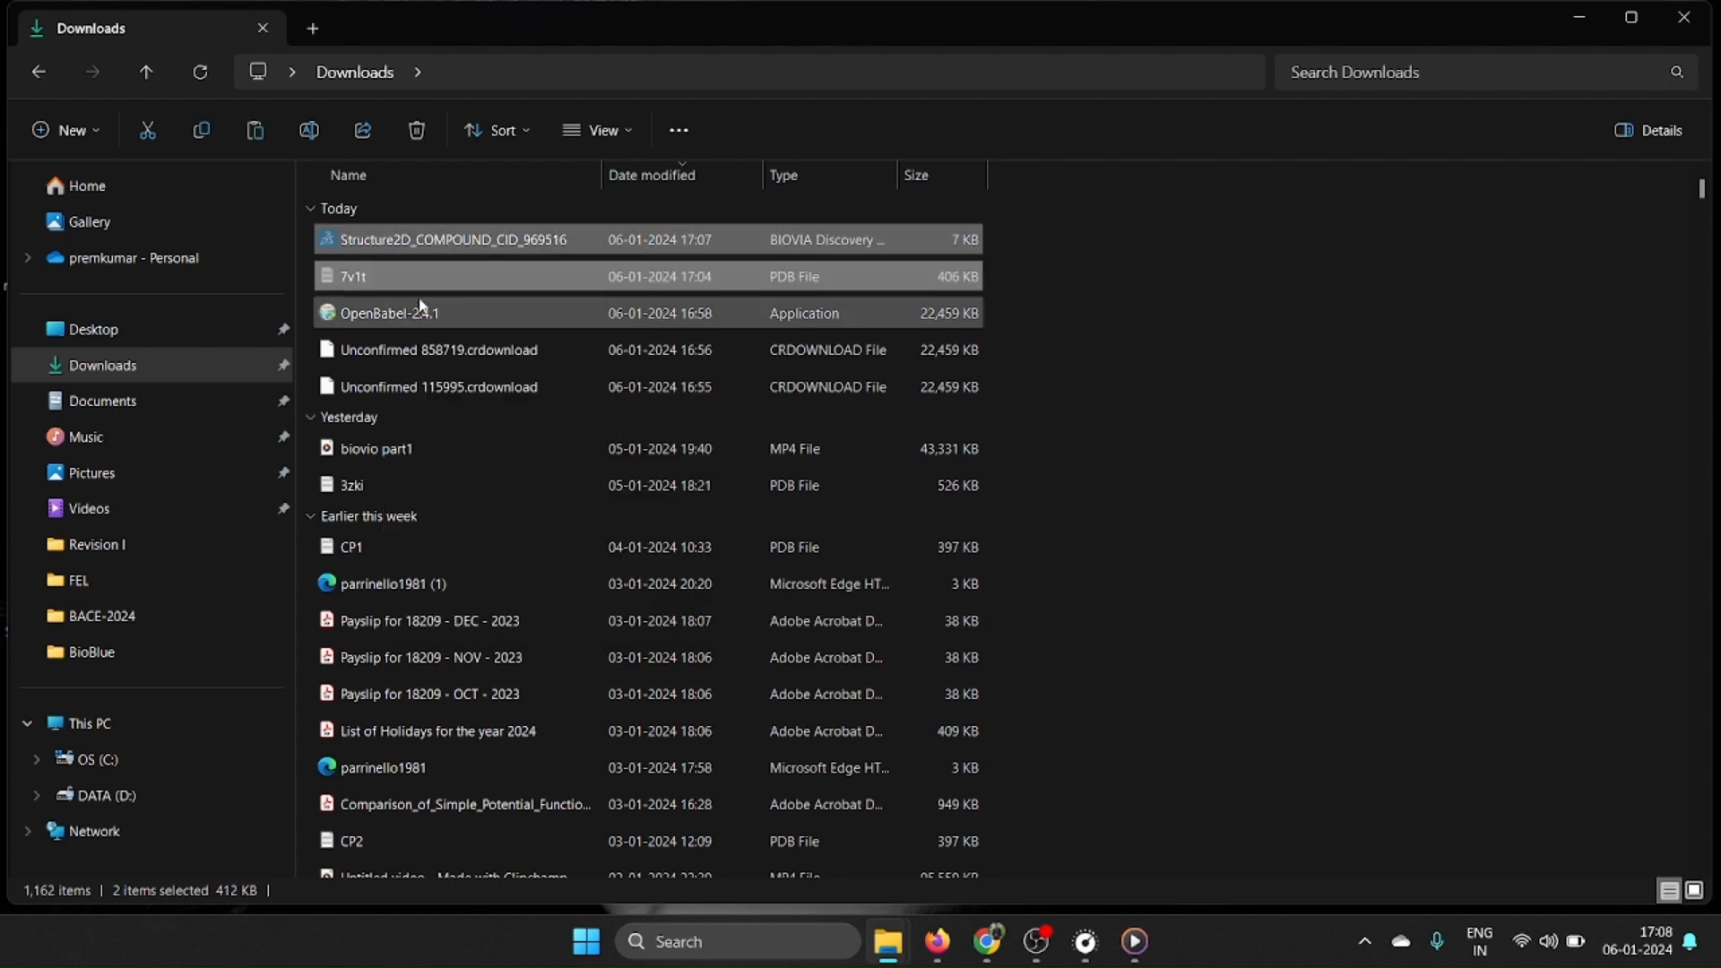
click(38, 71)
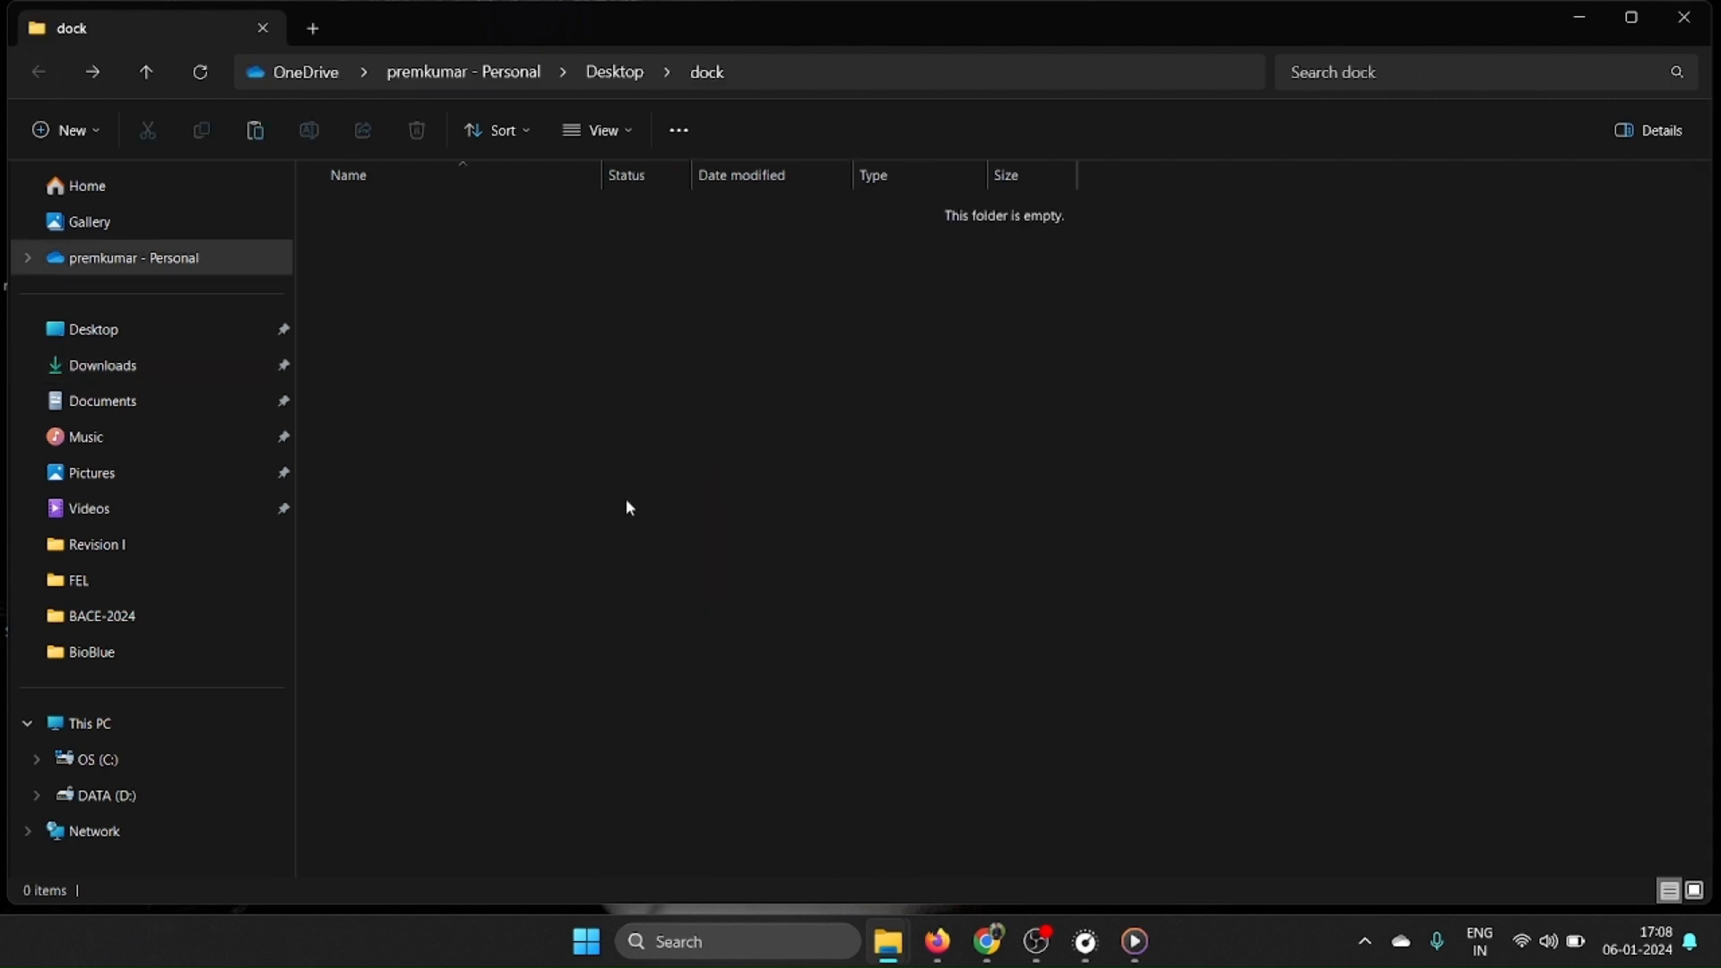
right_click(626, 500)
click(647, 523)
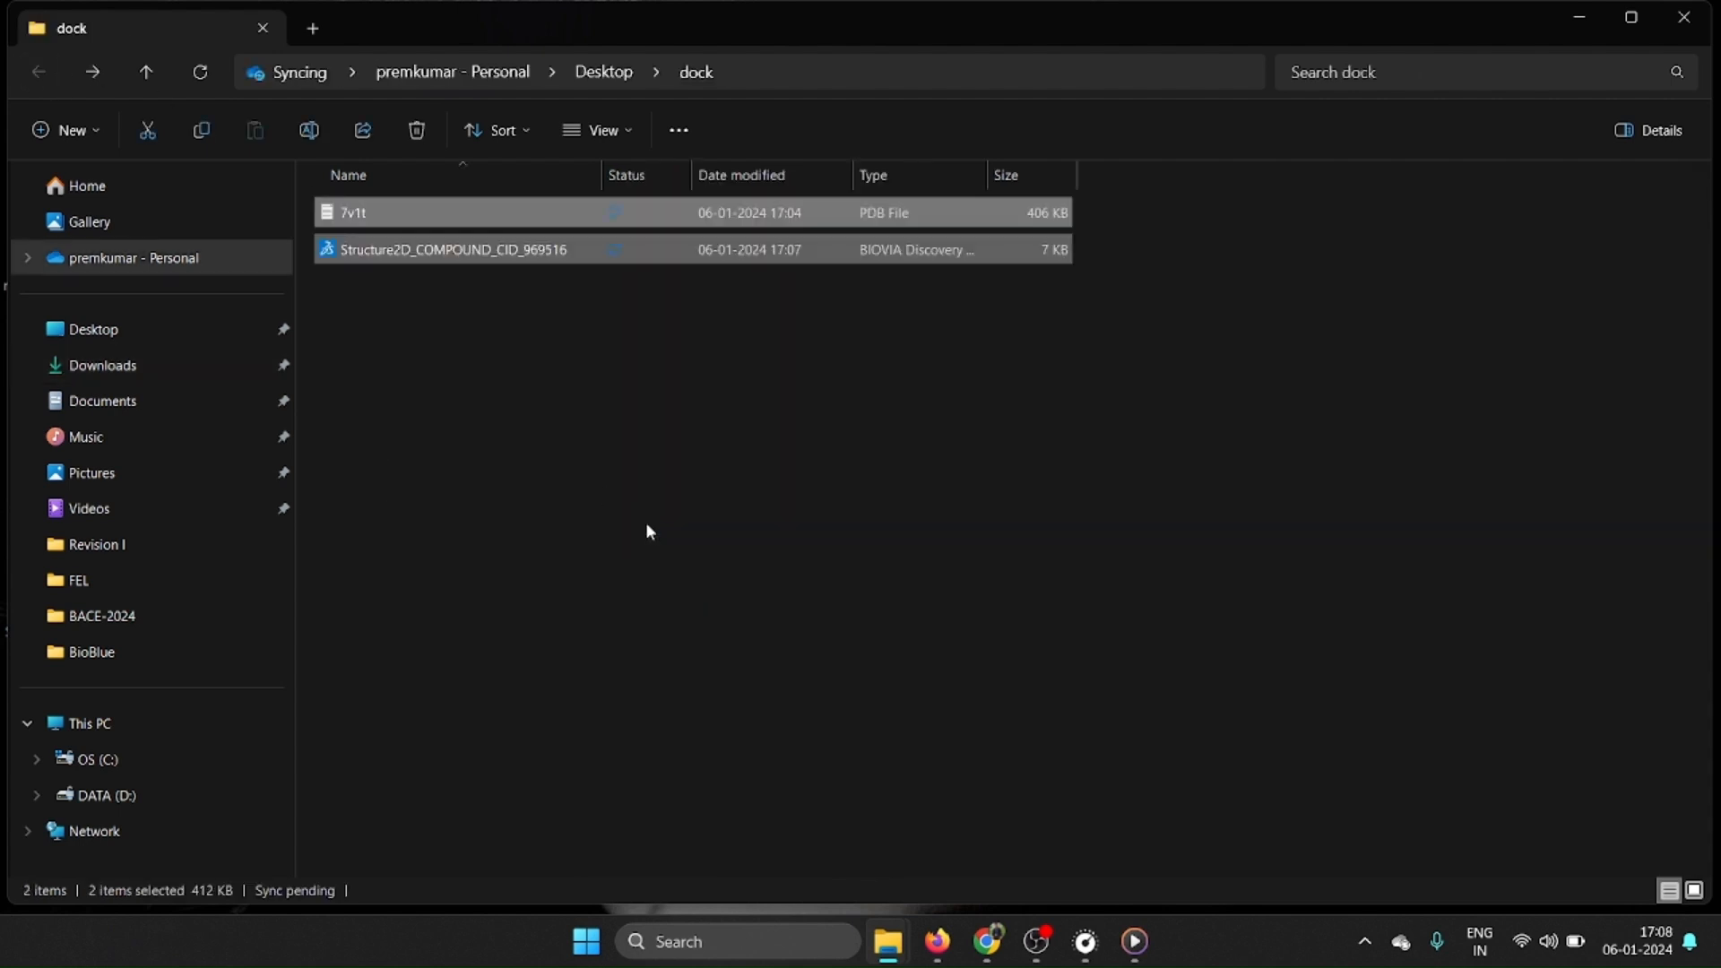
click(643, 527)
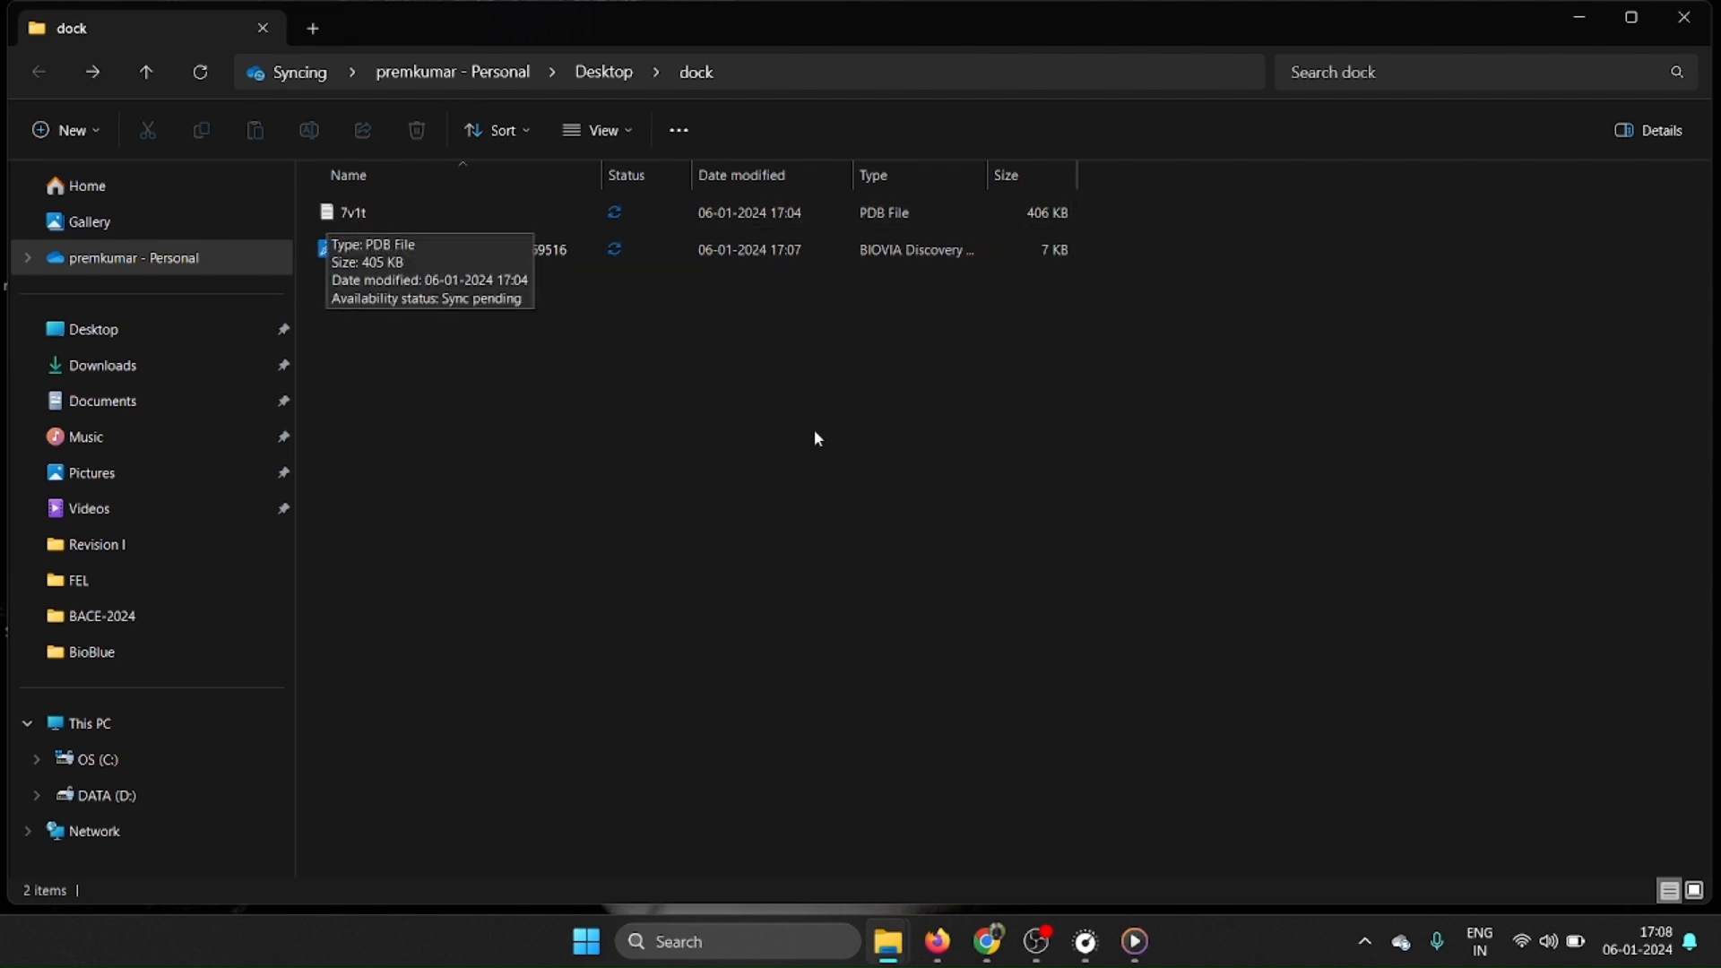
Rename the Structure2D_COMPOUND_CID_969516 file in the dock folder as curcumin.
click(455, 259)
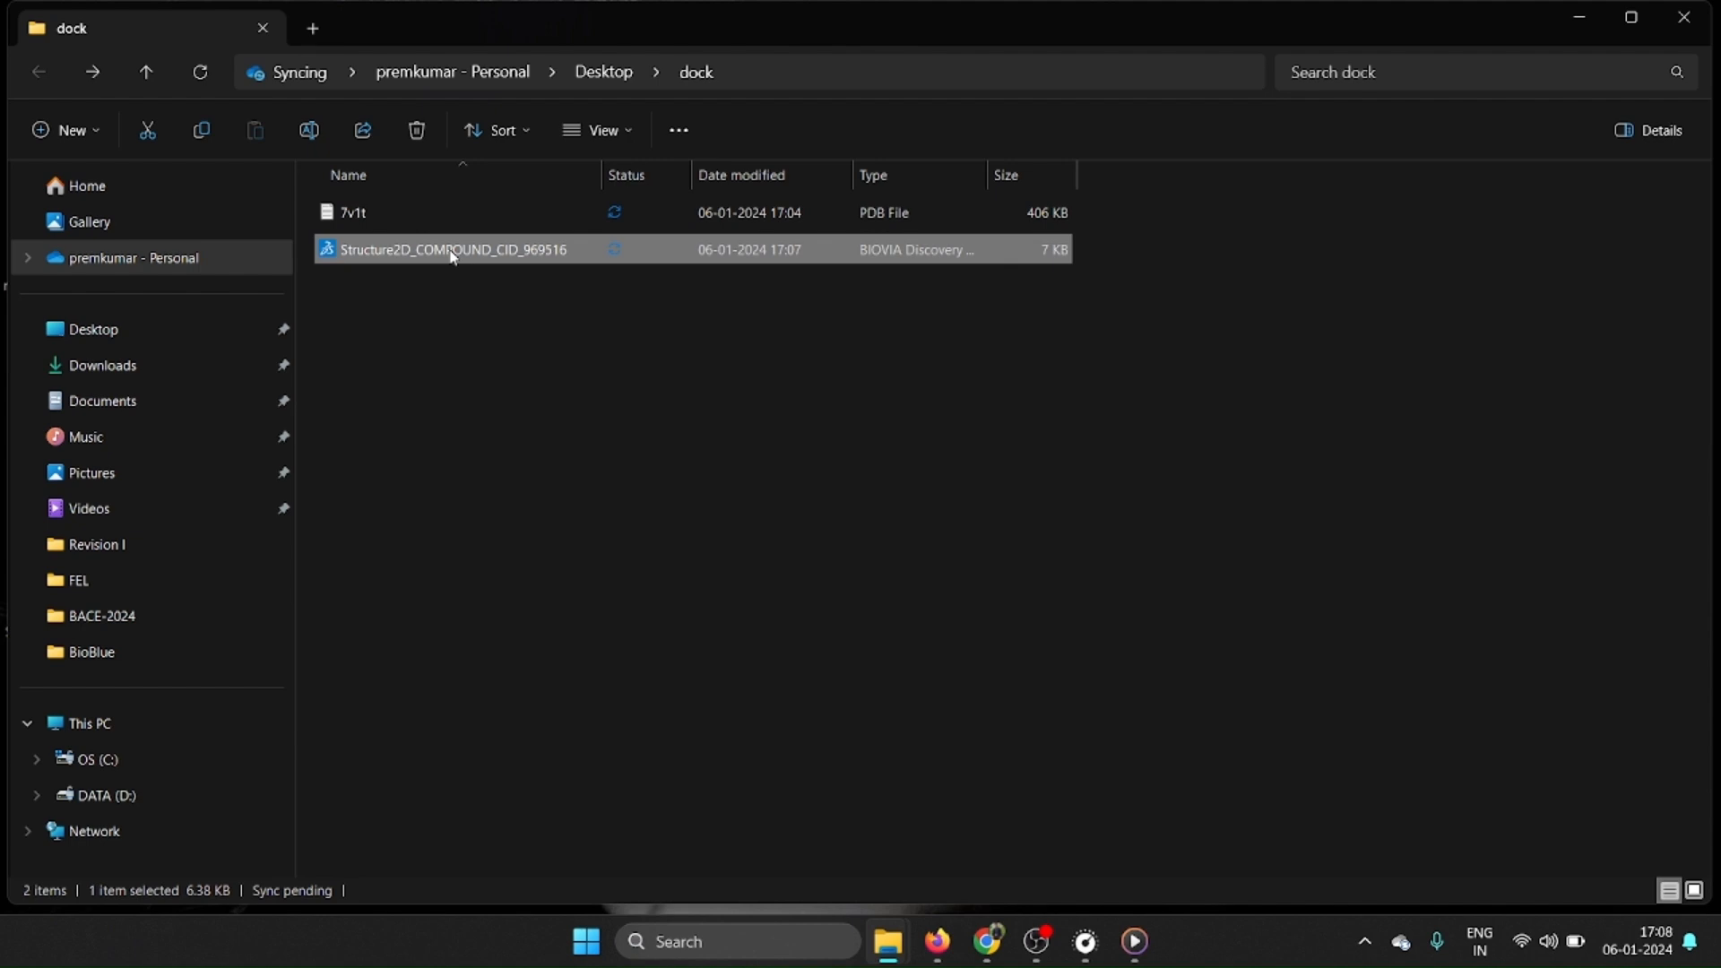
right_click(455, 259)
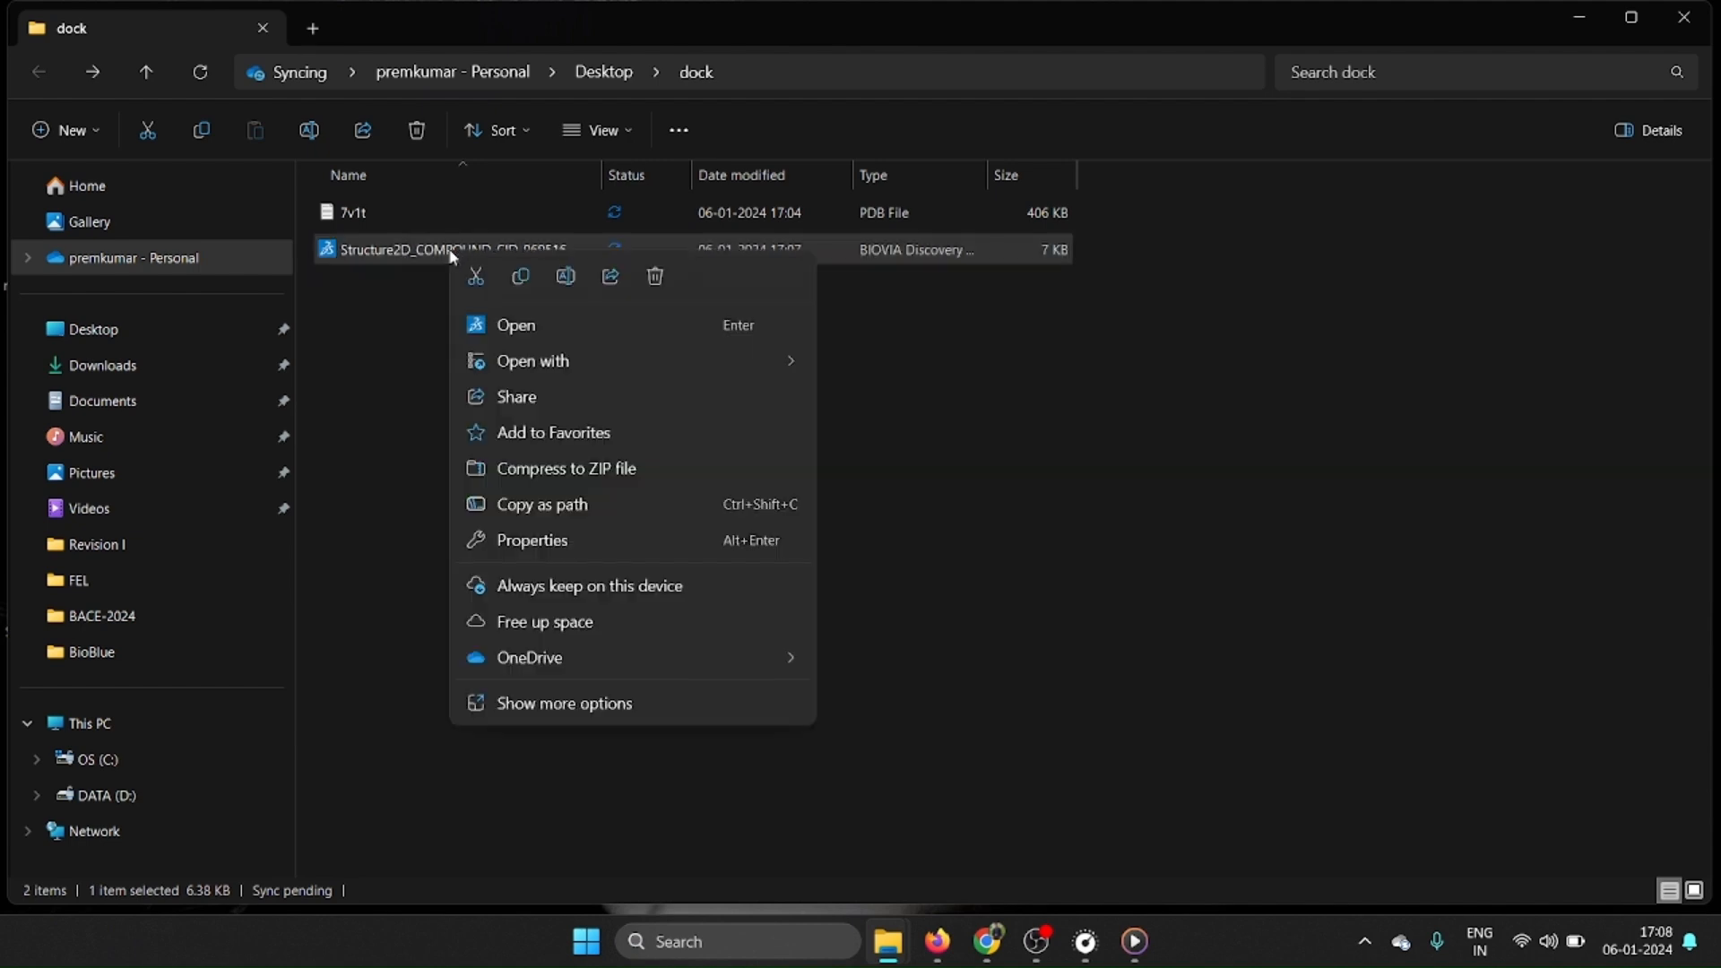
click(566, 277)
text(c)
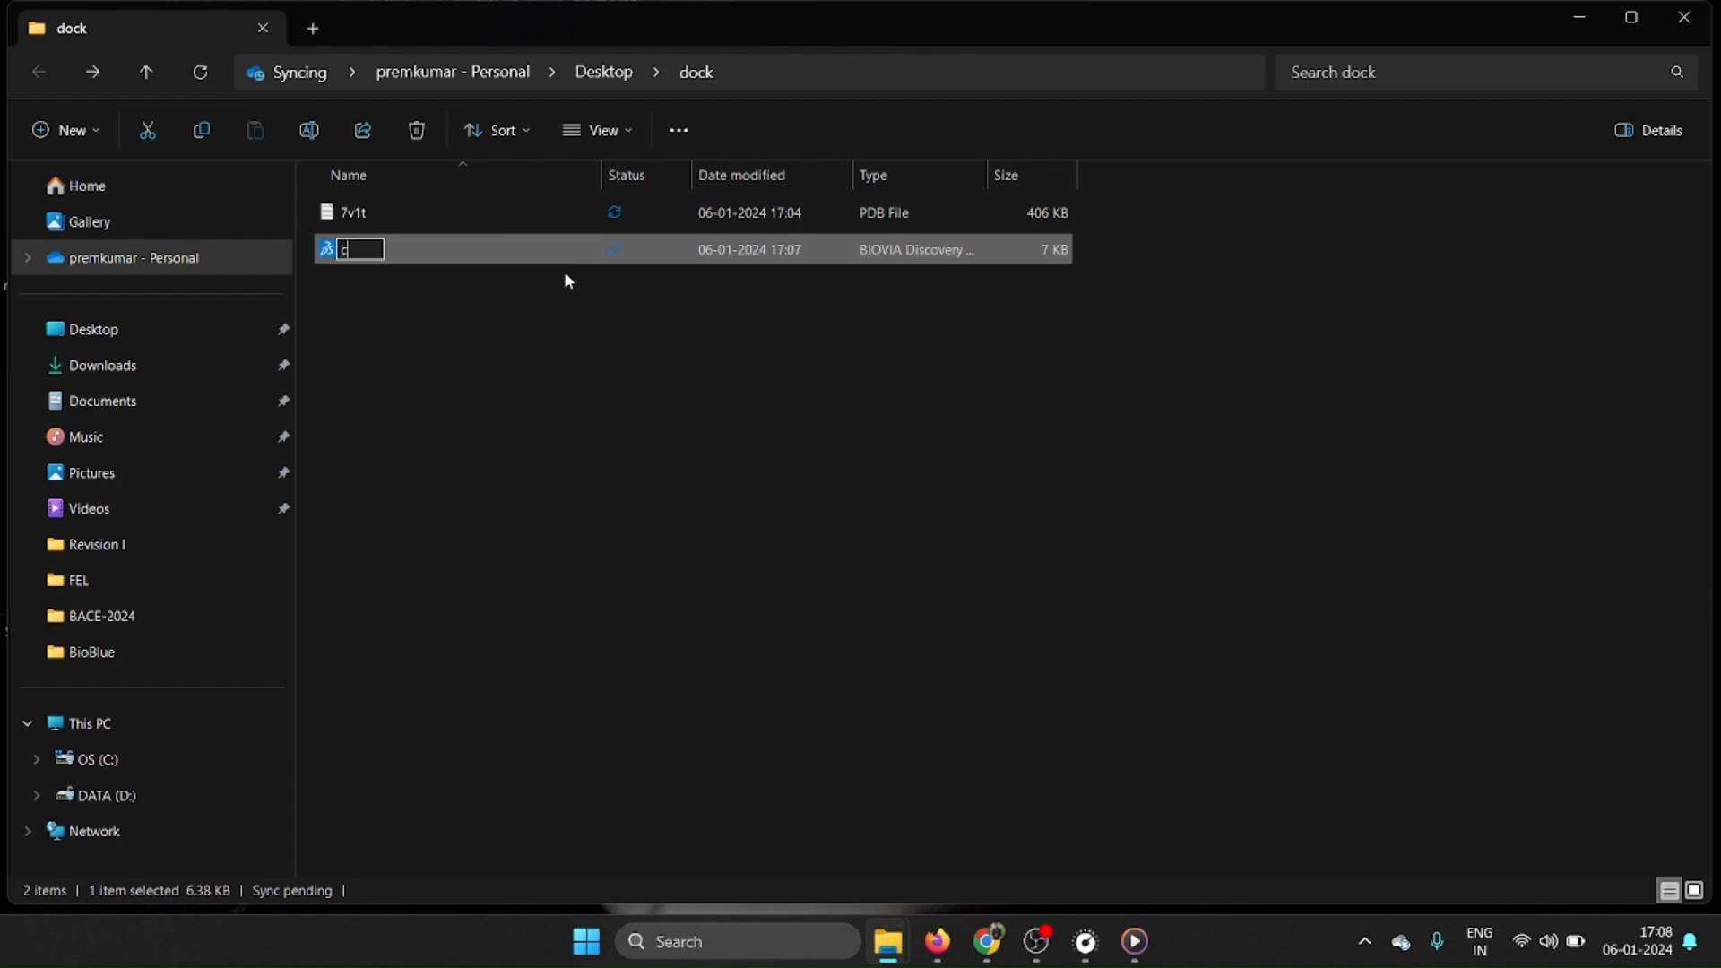
text(urcumin)
key(Return)
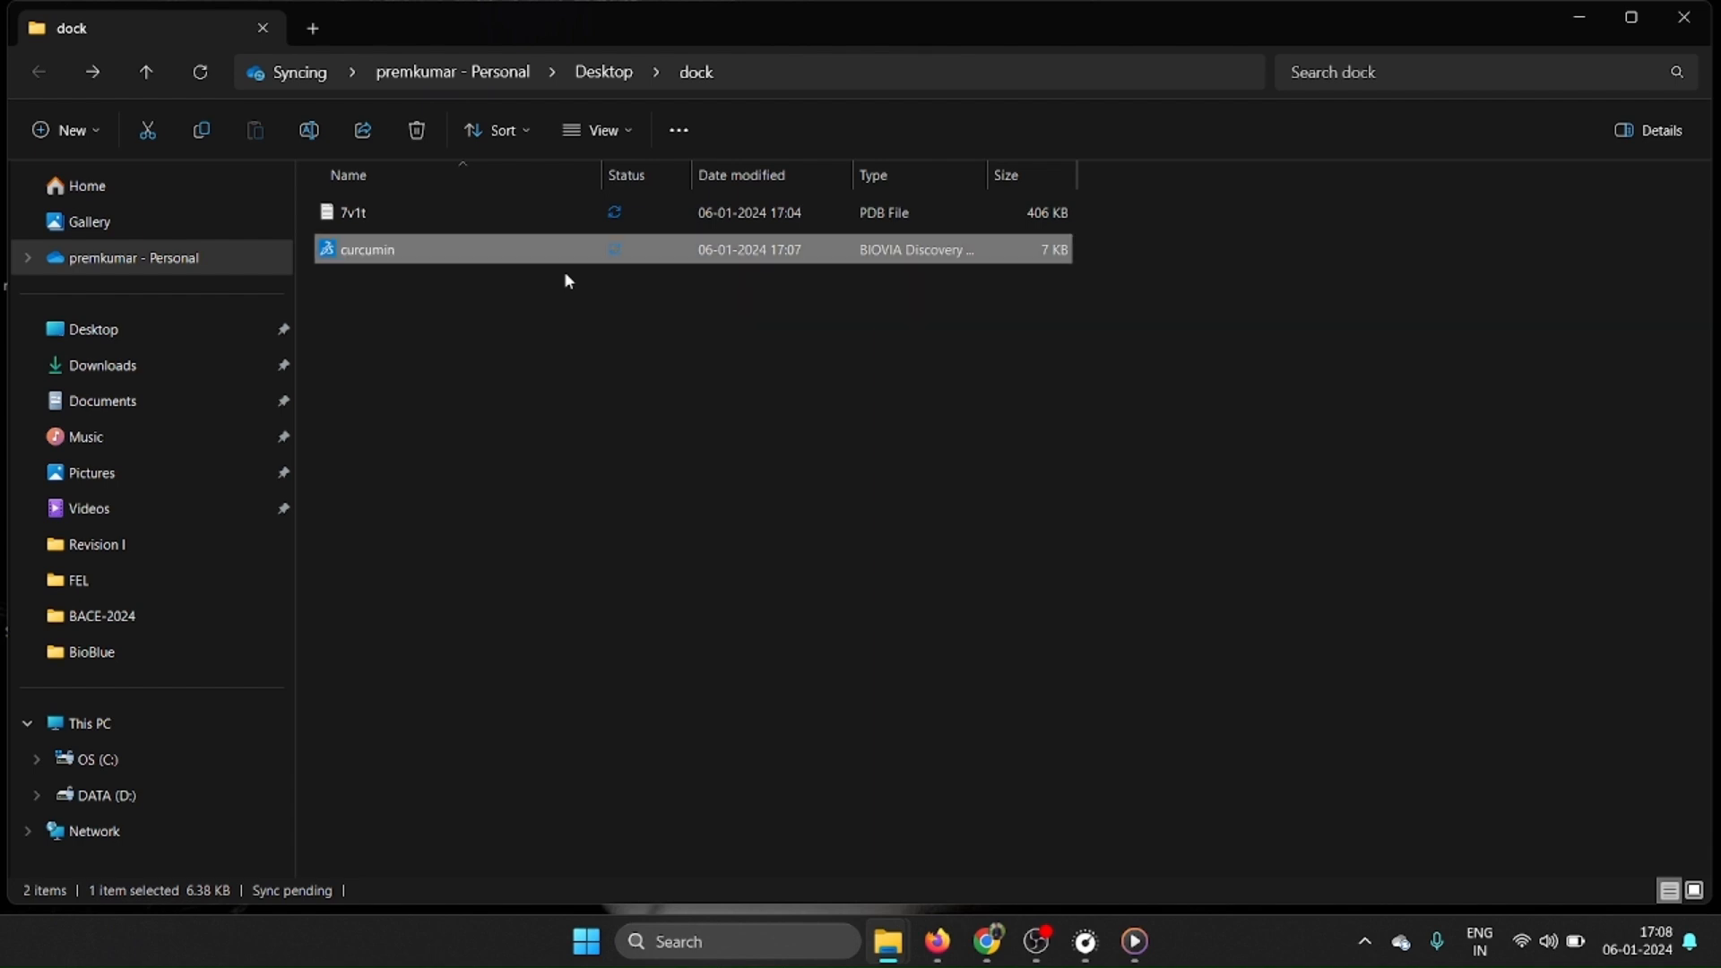
click(708, 431)
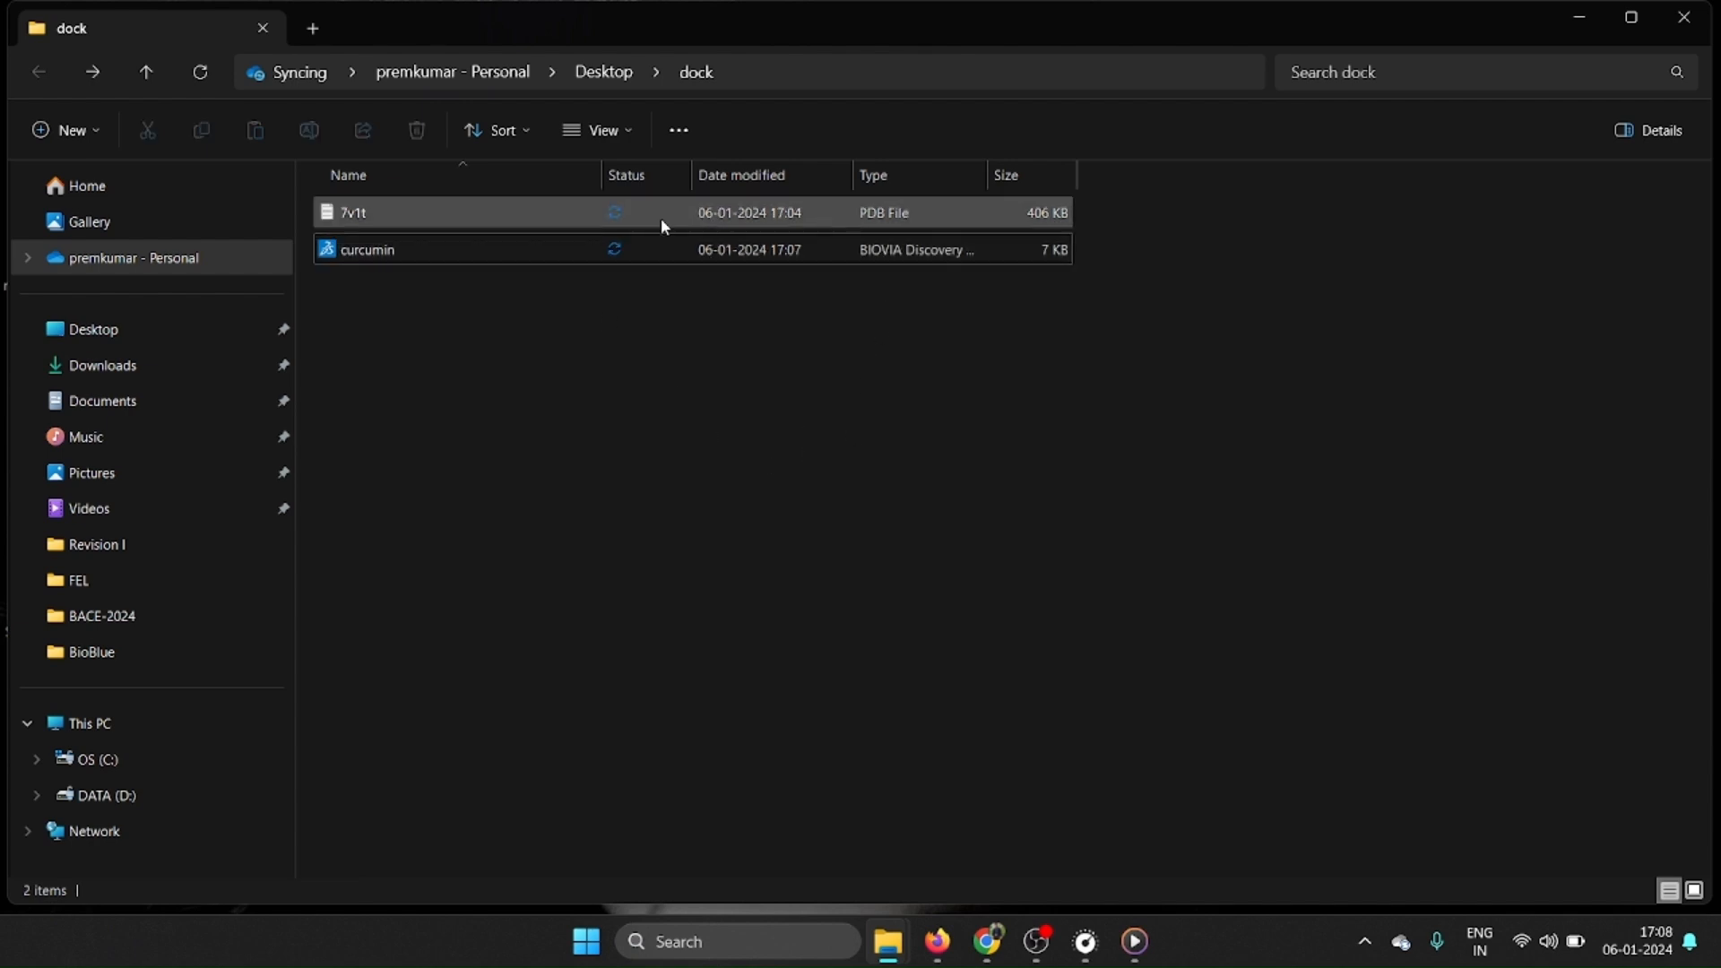
click(446, 216)
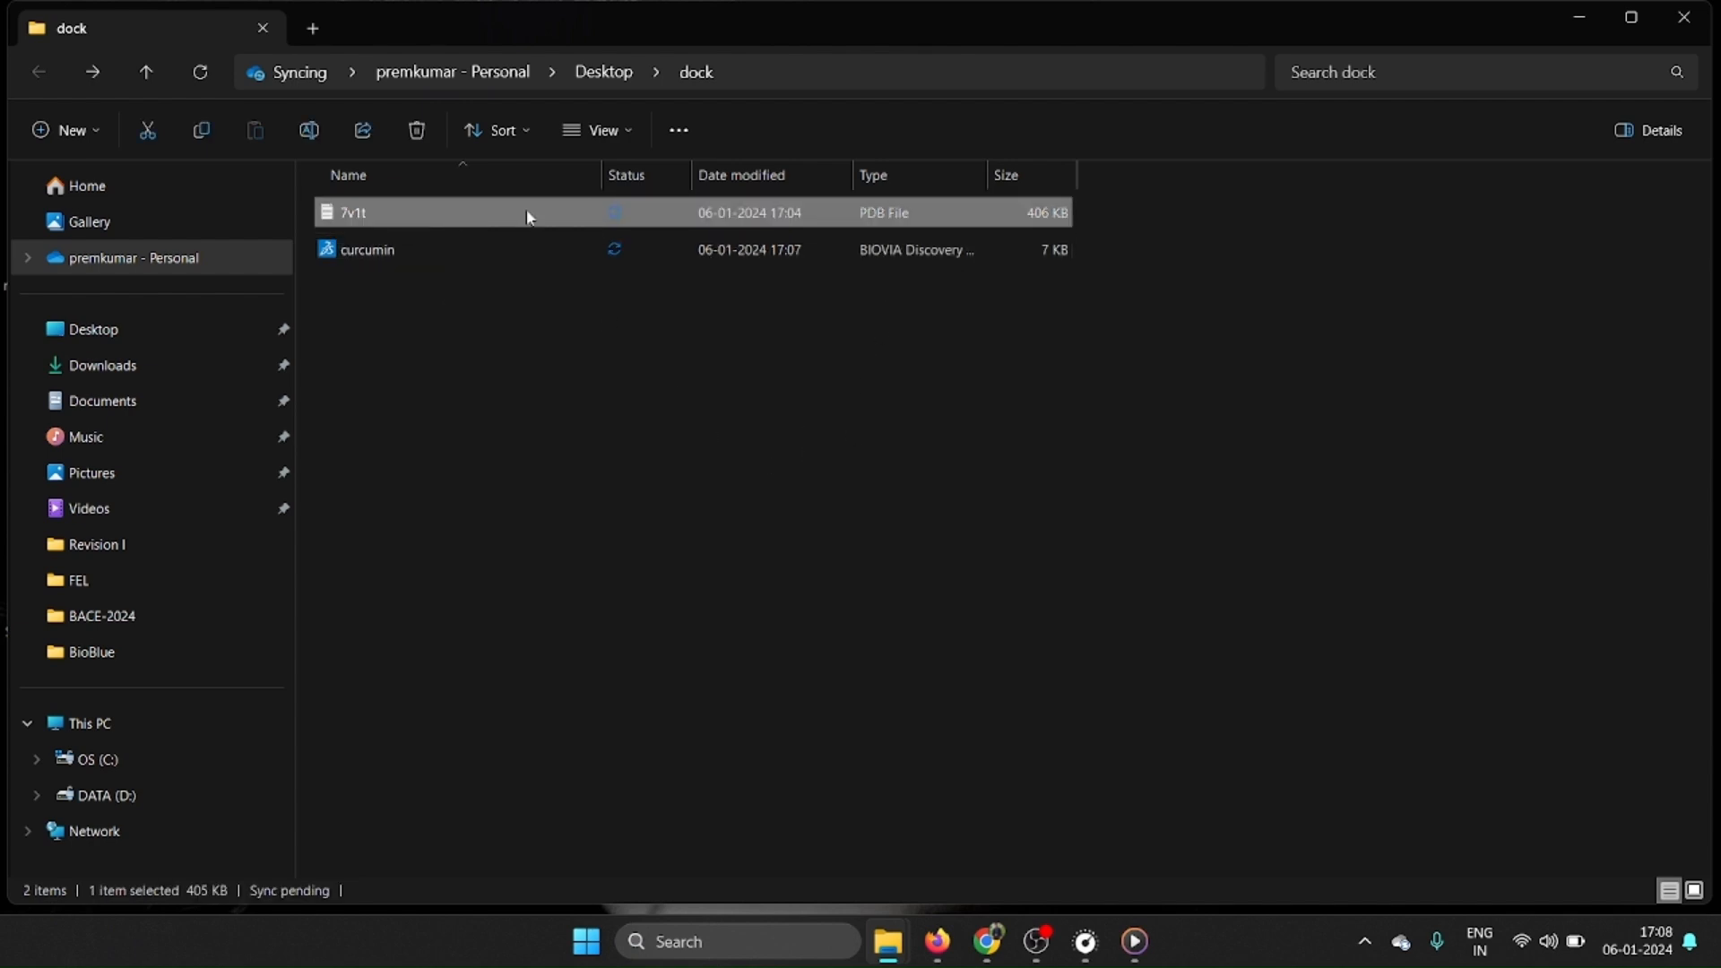
click(419, 256)
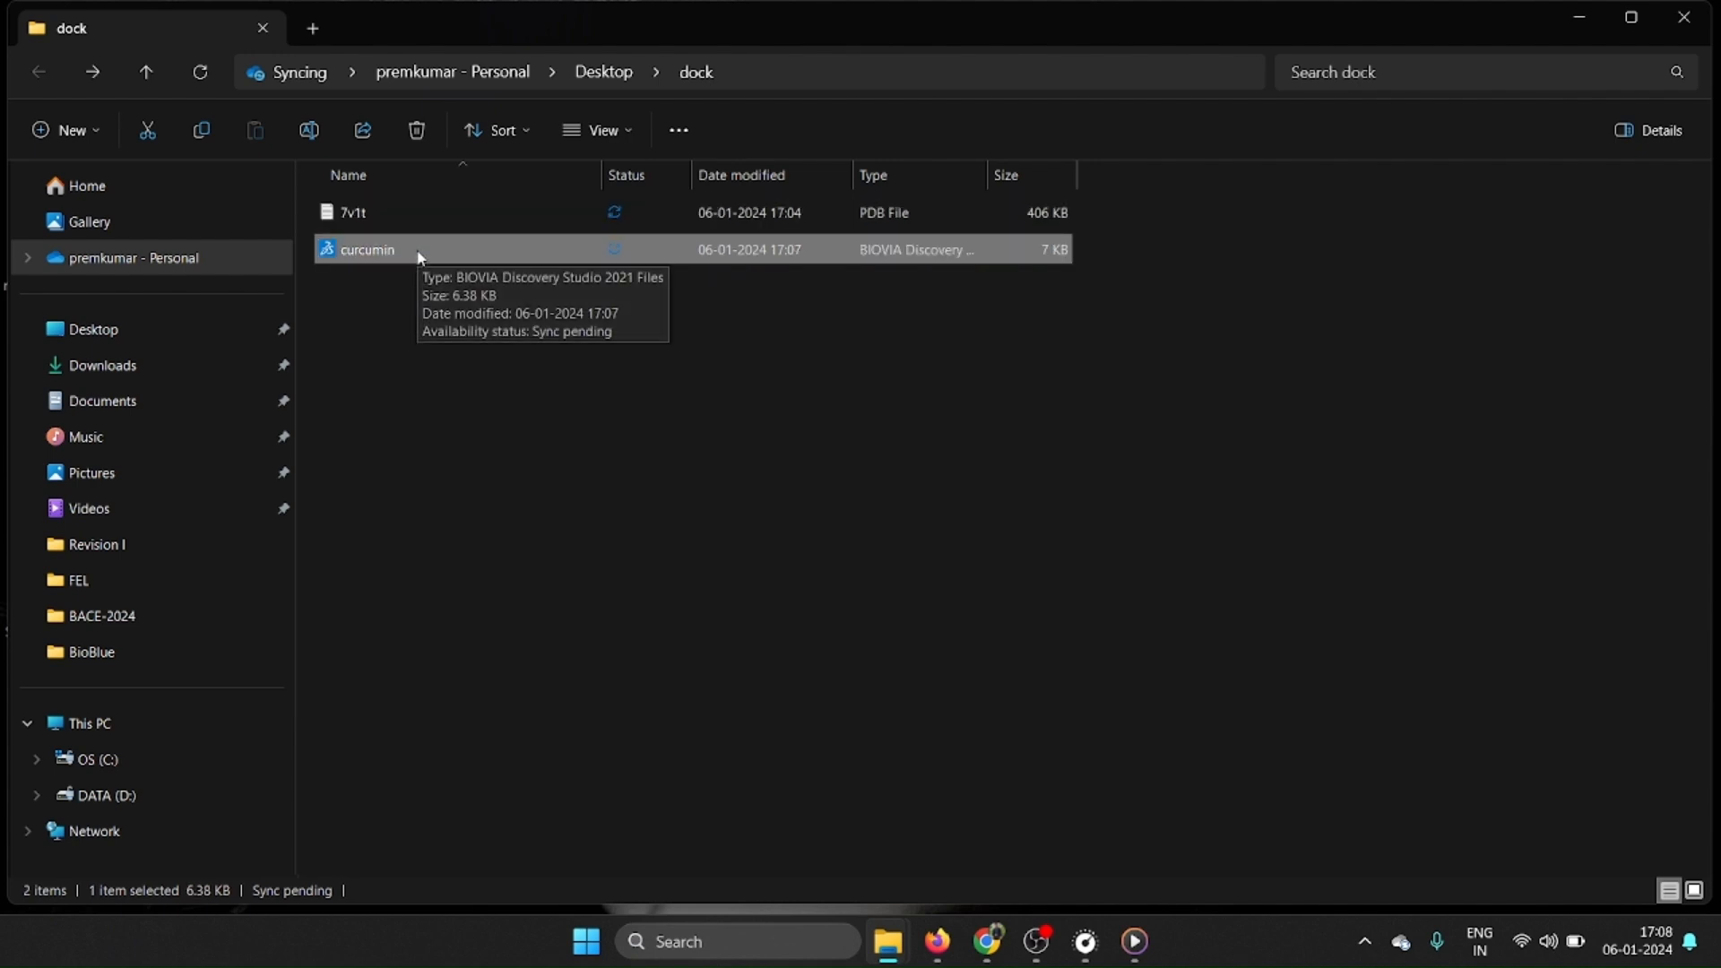
click(769, 544)
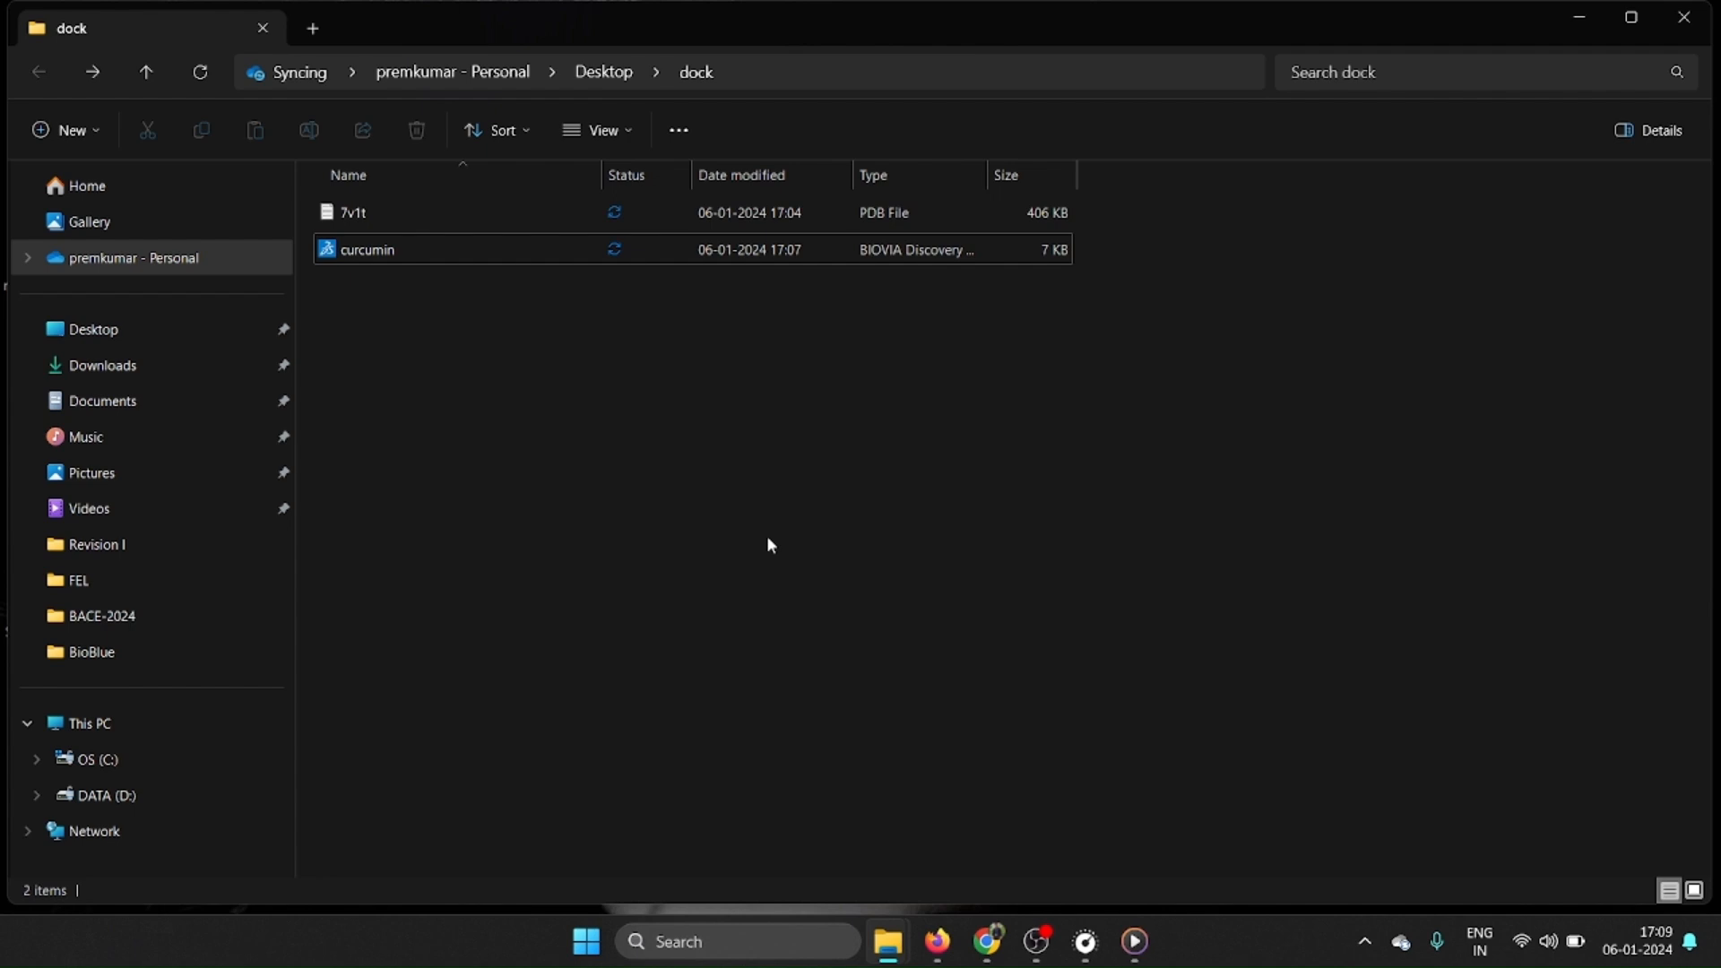
click(861, 227)
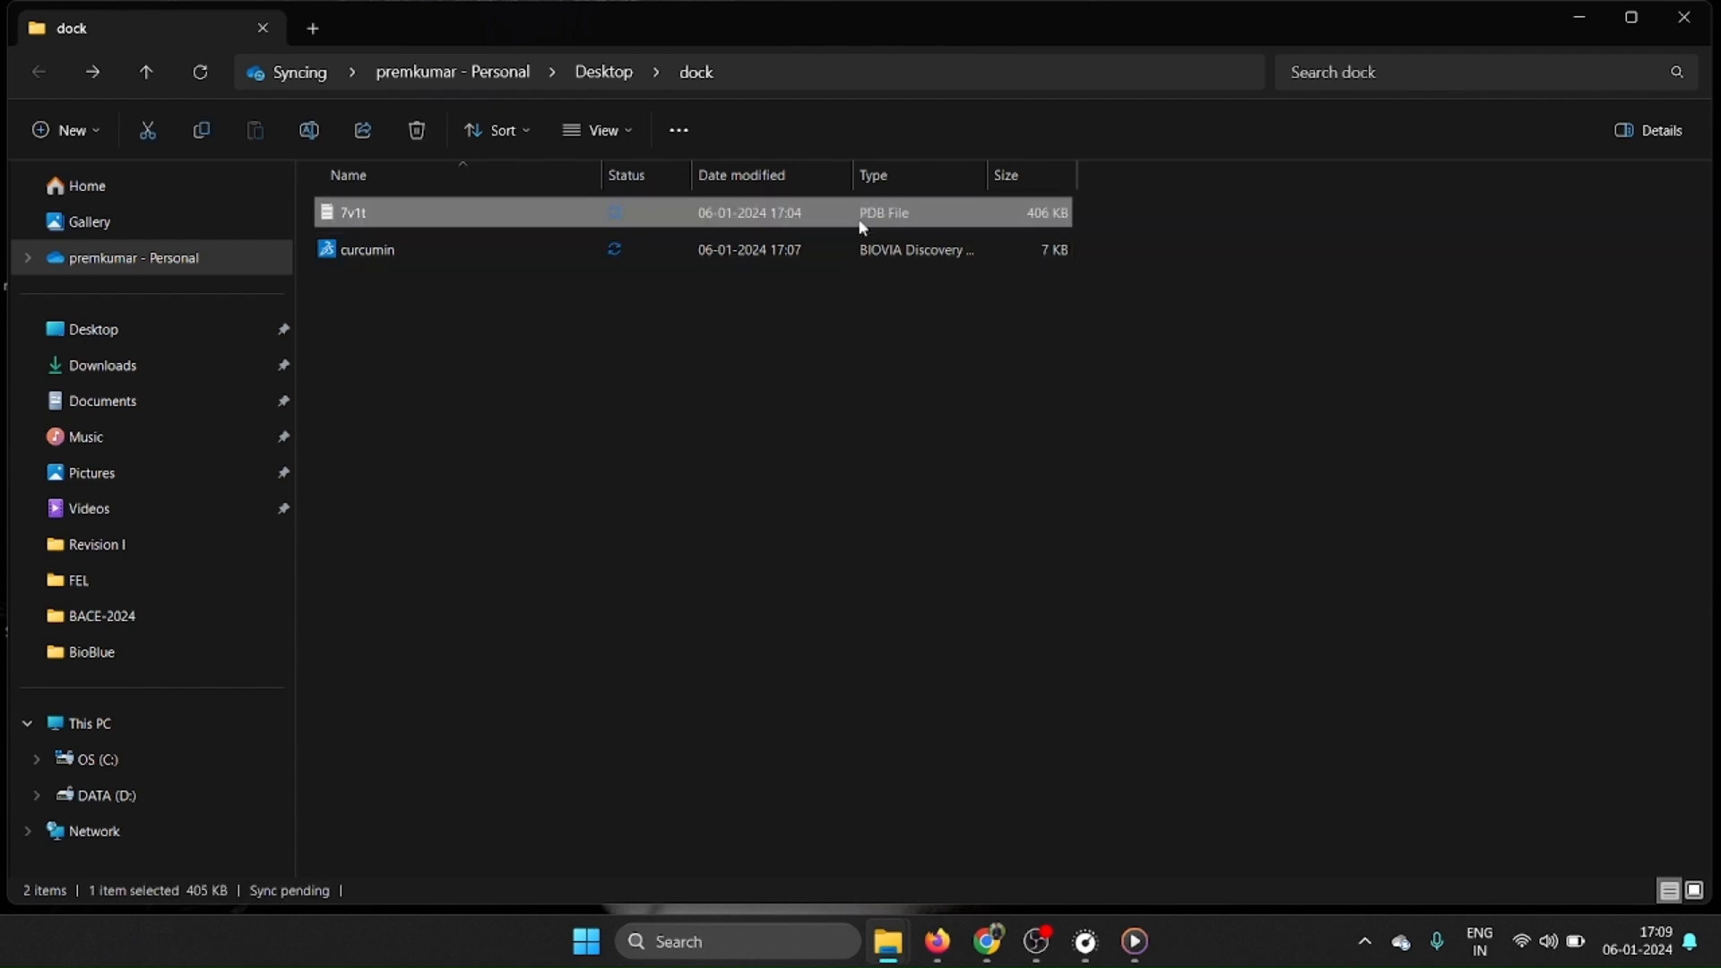
click(717, 457)
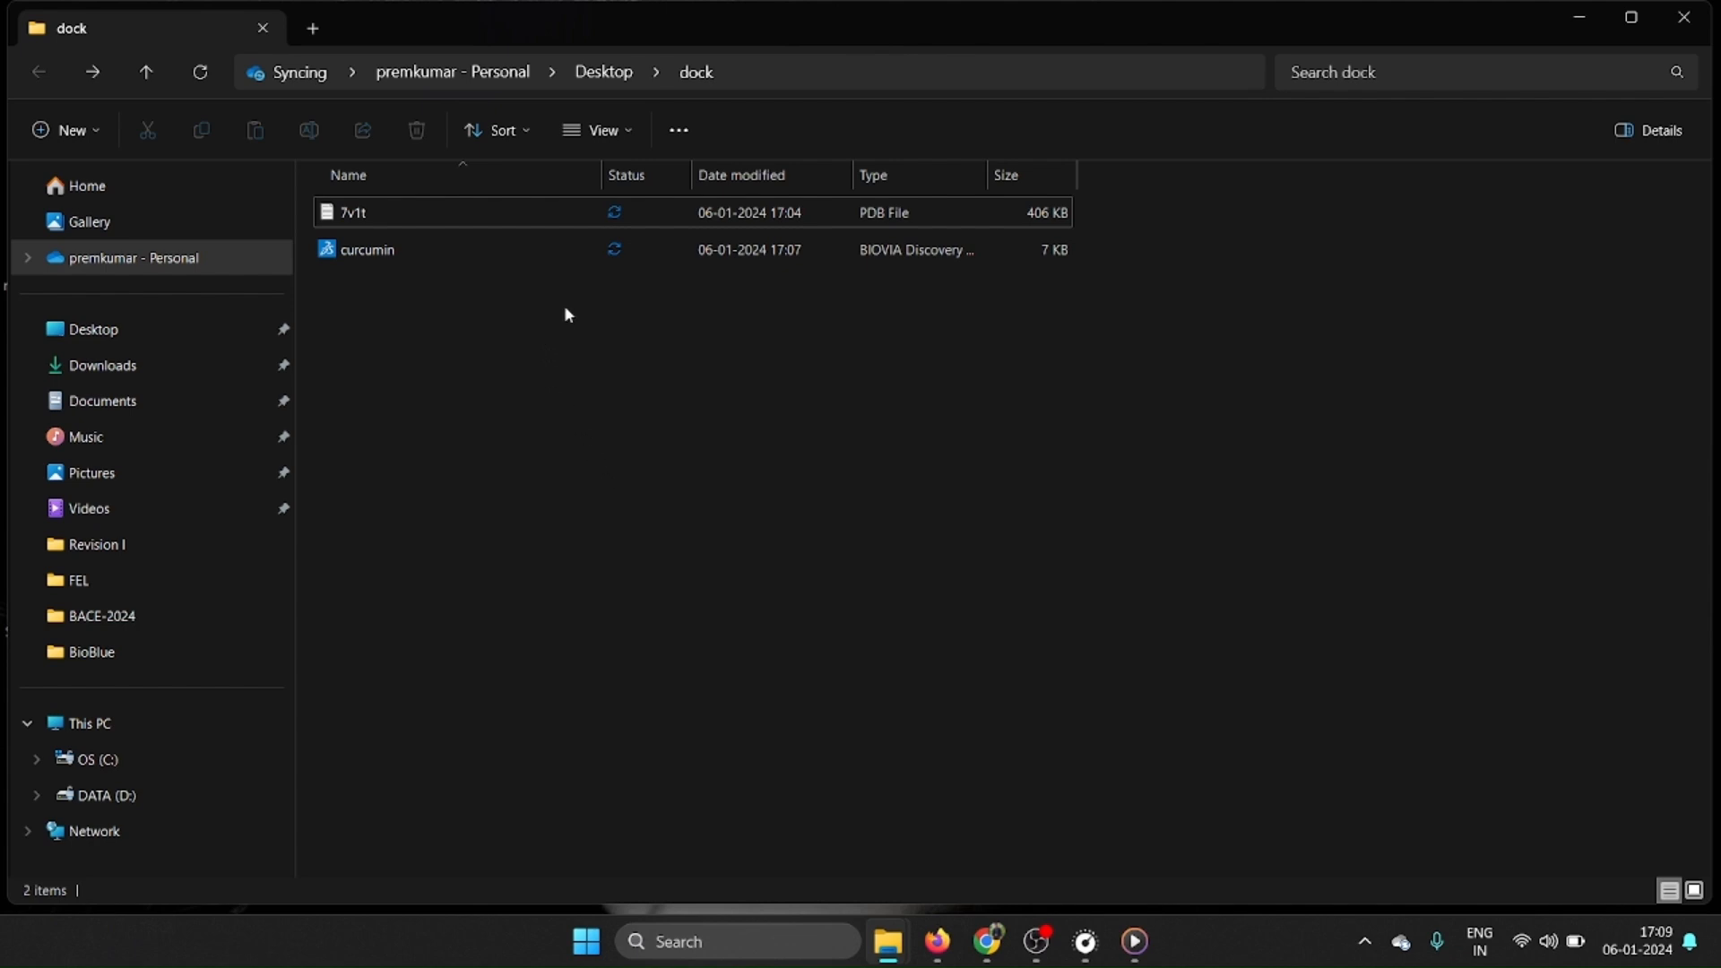
click(456, 255)
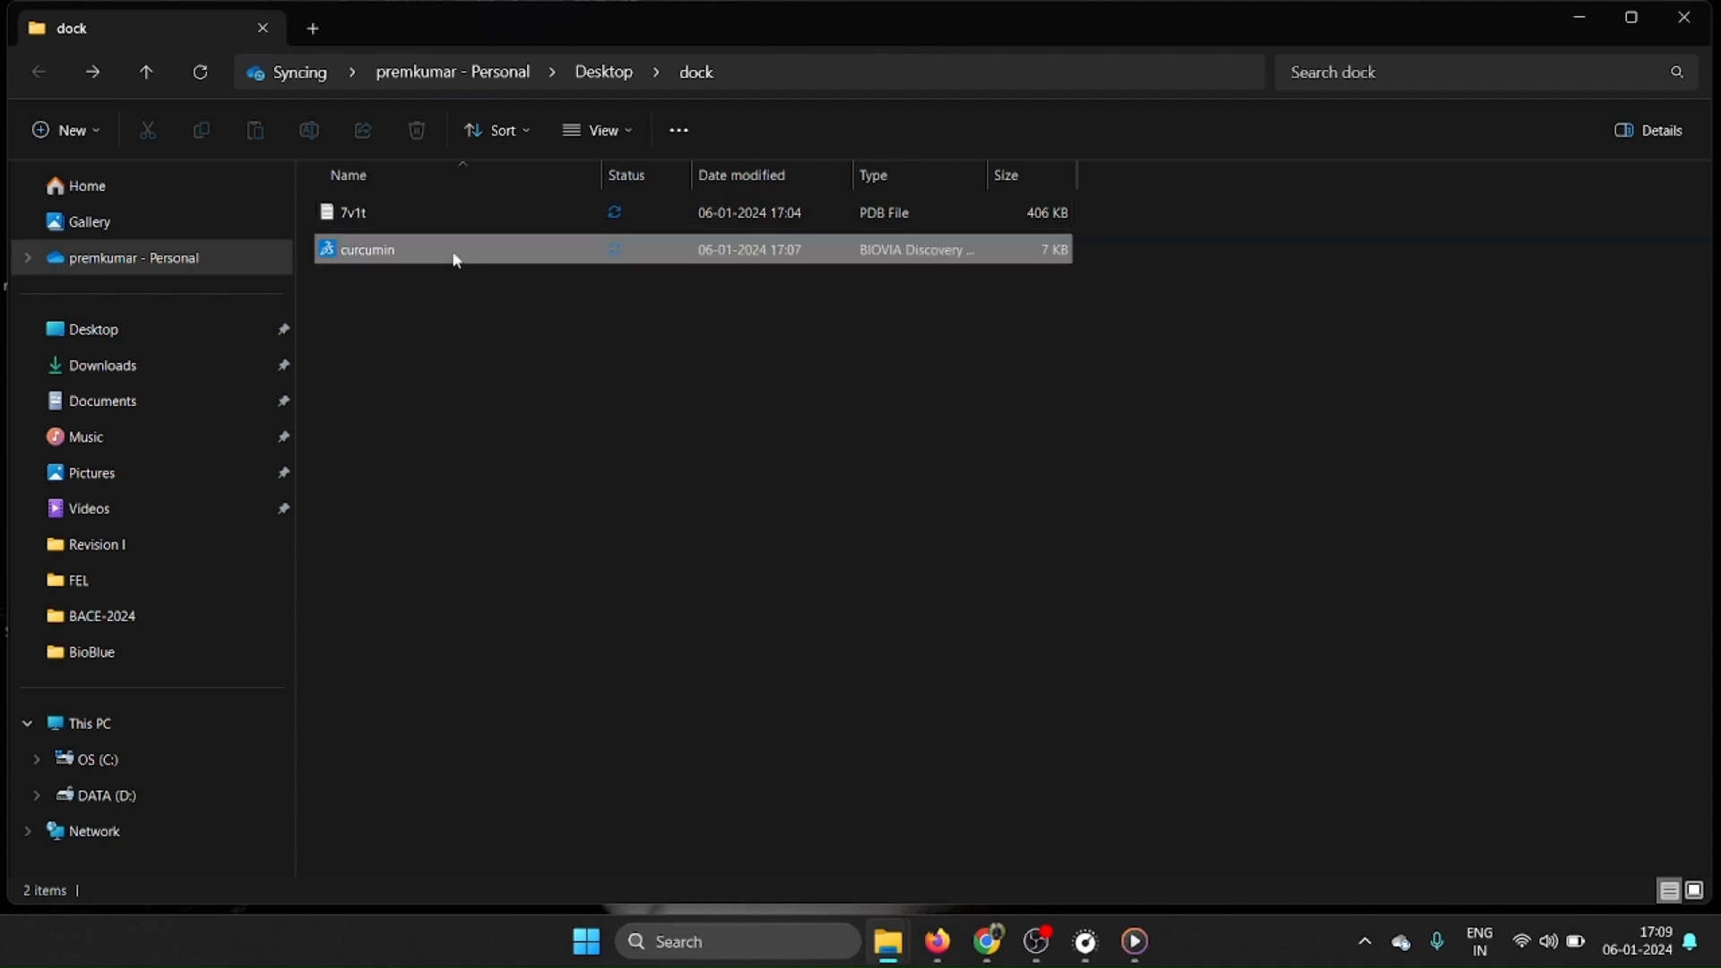
click(646, 430)
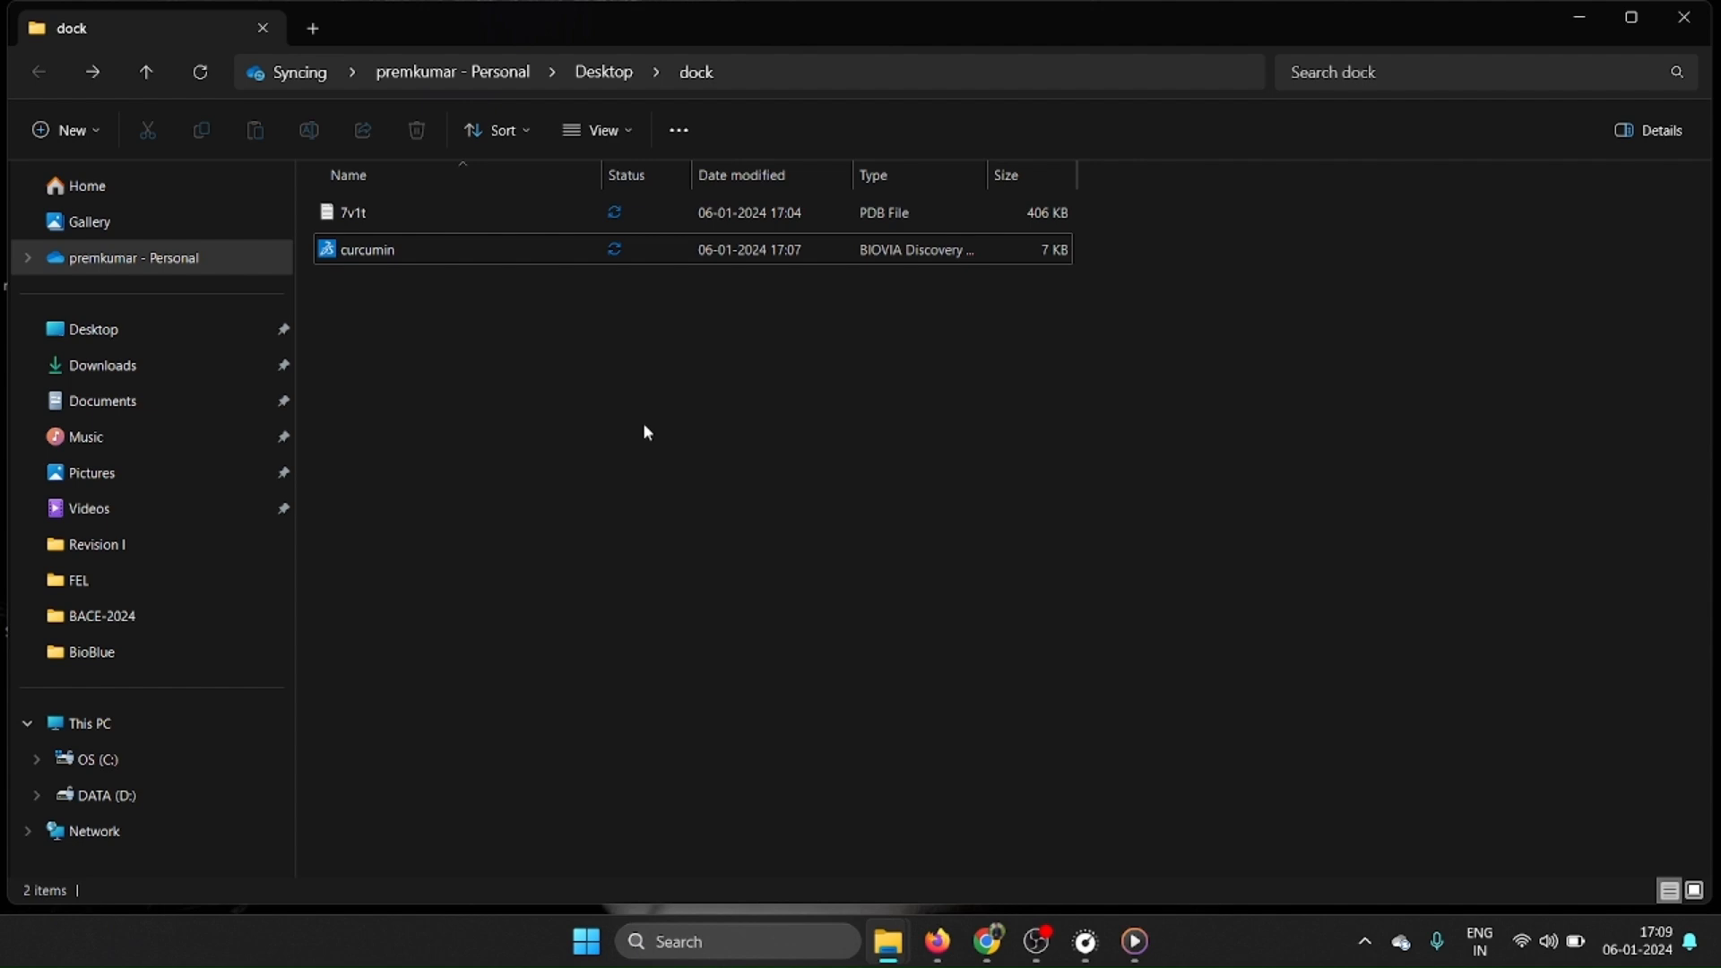
Switch to Chrome and search Google for openbabel in a new browser tab.
click(986, 944)
click(594, 22)
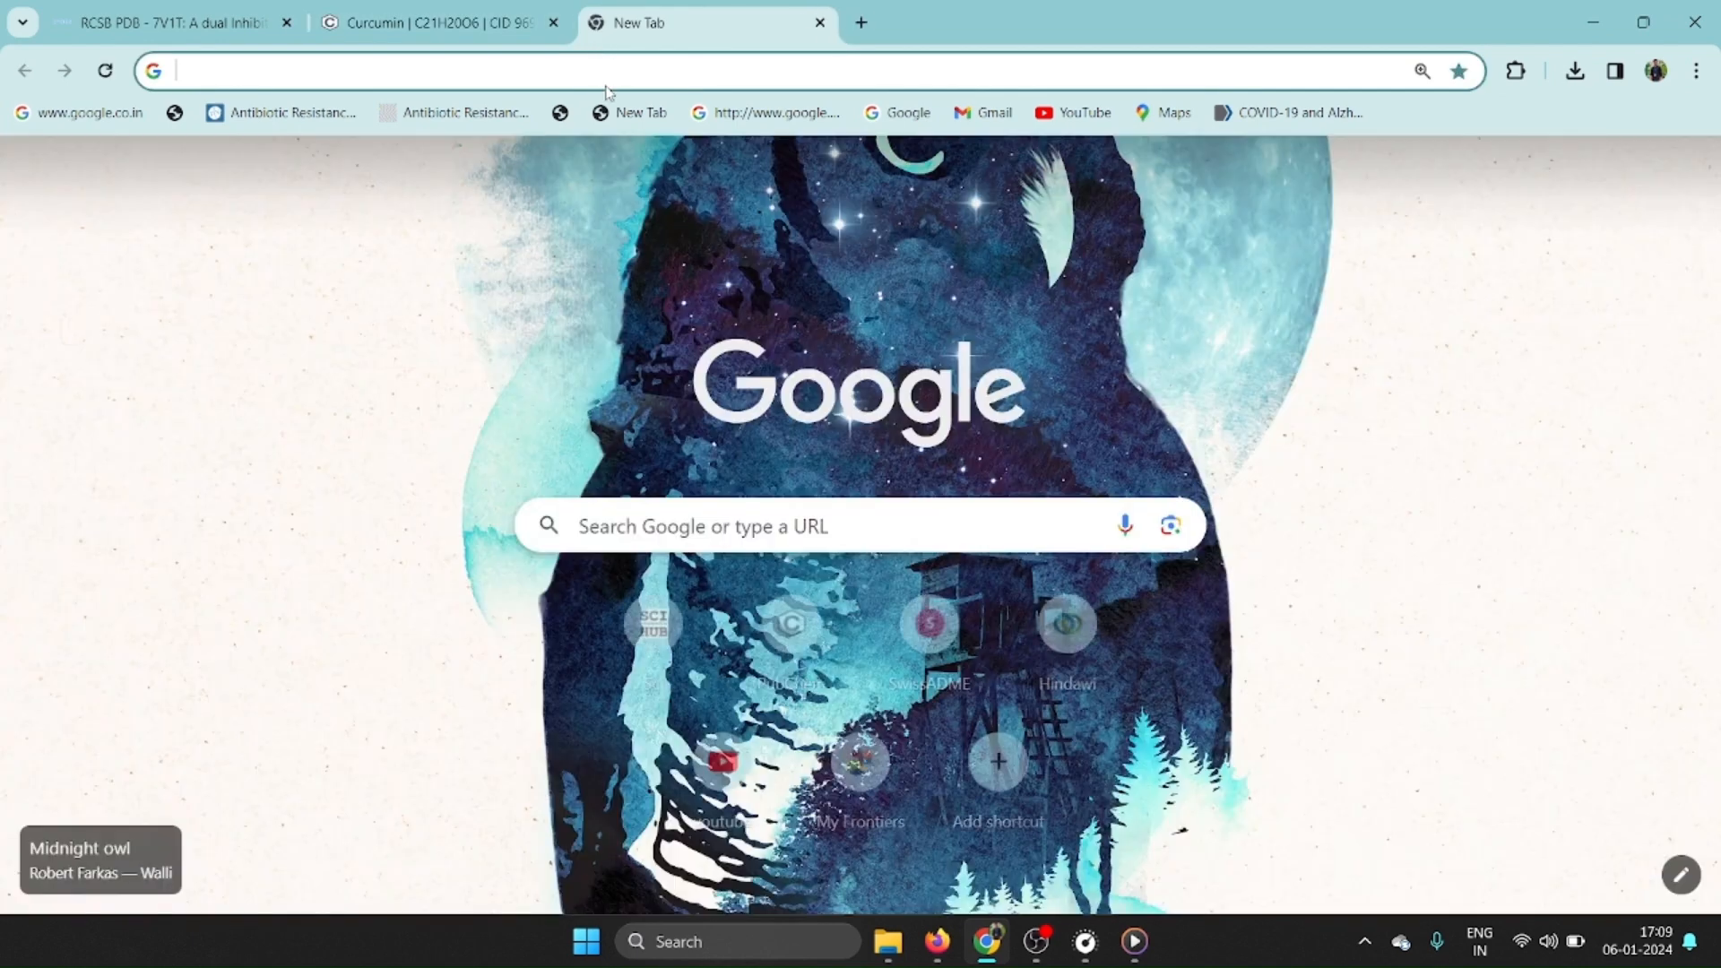
click(608, 77)
text(openb)
key(BackSpace)
text(pe)
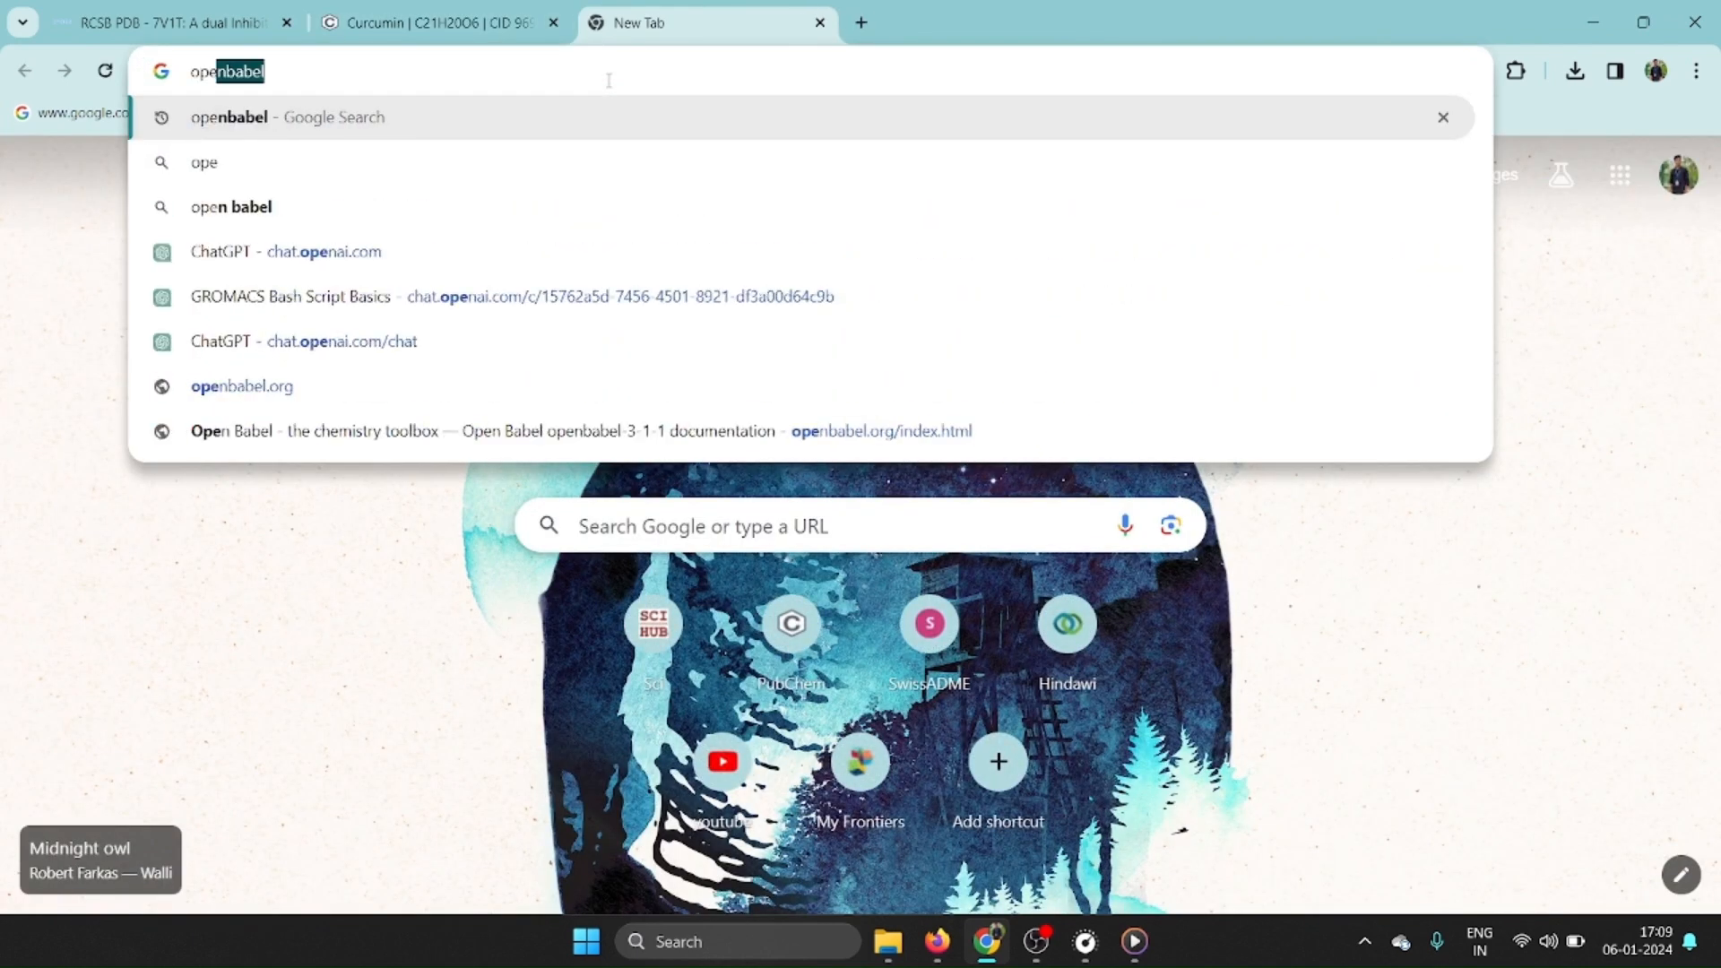
text(nbabel)
key(Return)
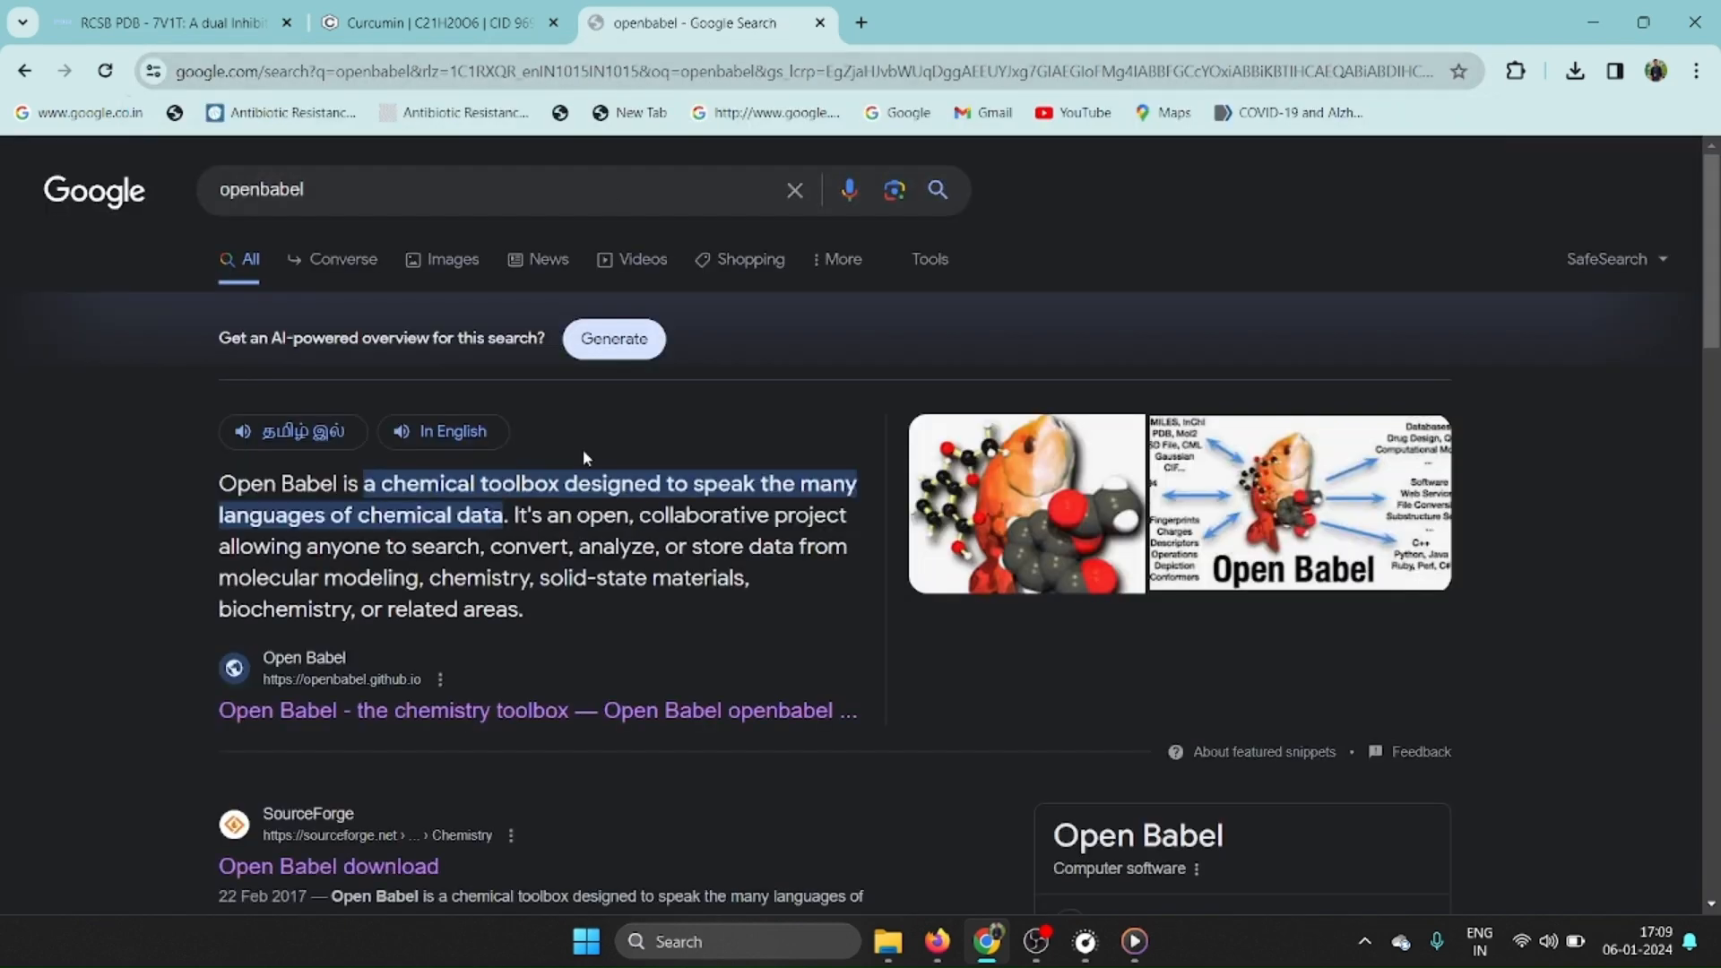
Look through the search results and open Cheminfo's OPENBABEL - Chemical file format converter page in a new tab.
scroll(580, 554, down, 6)
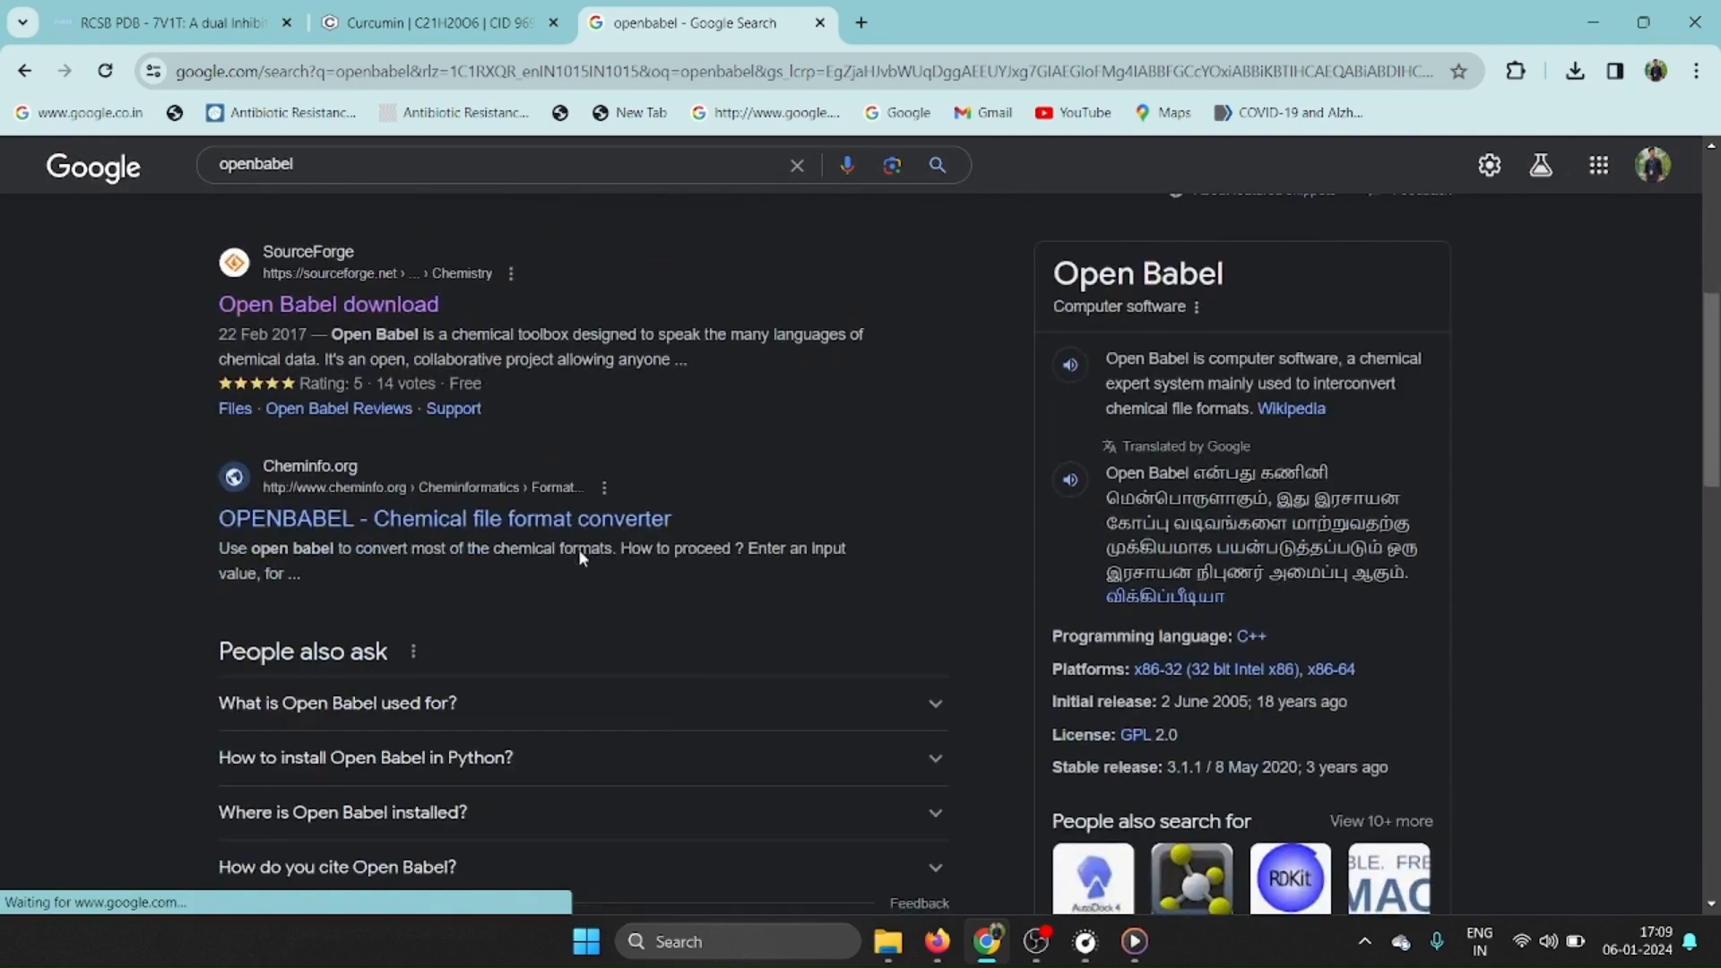
scroll(581, 555, down, 10)
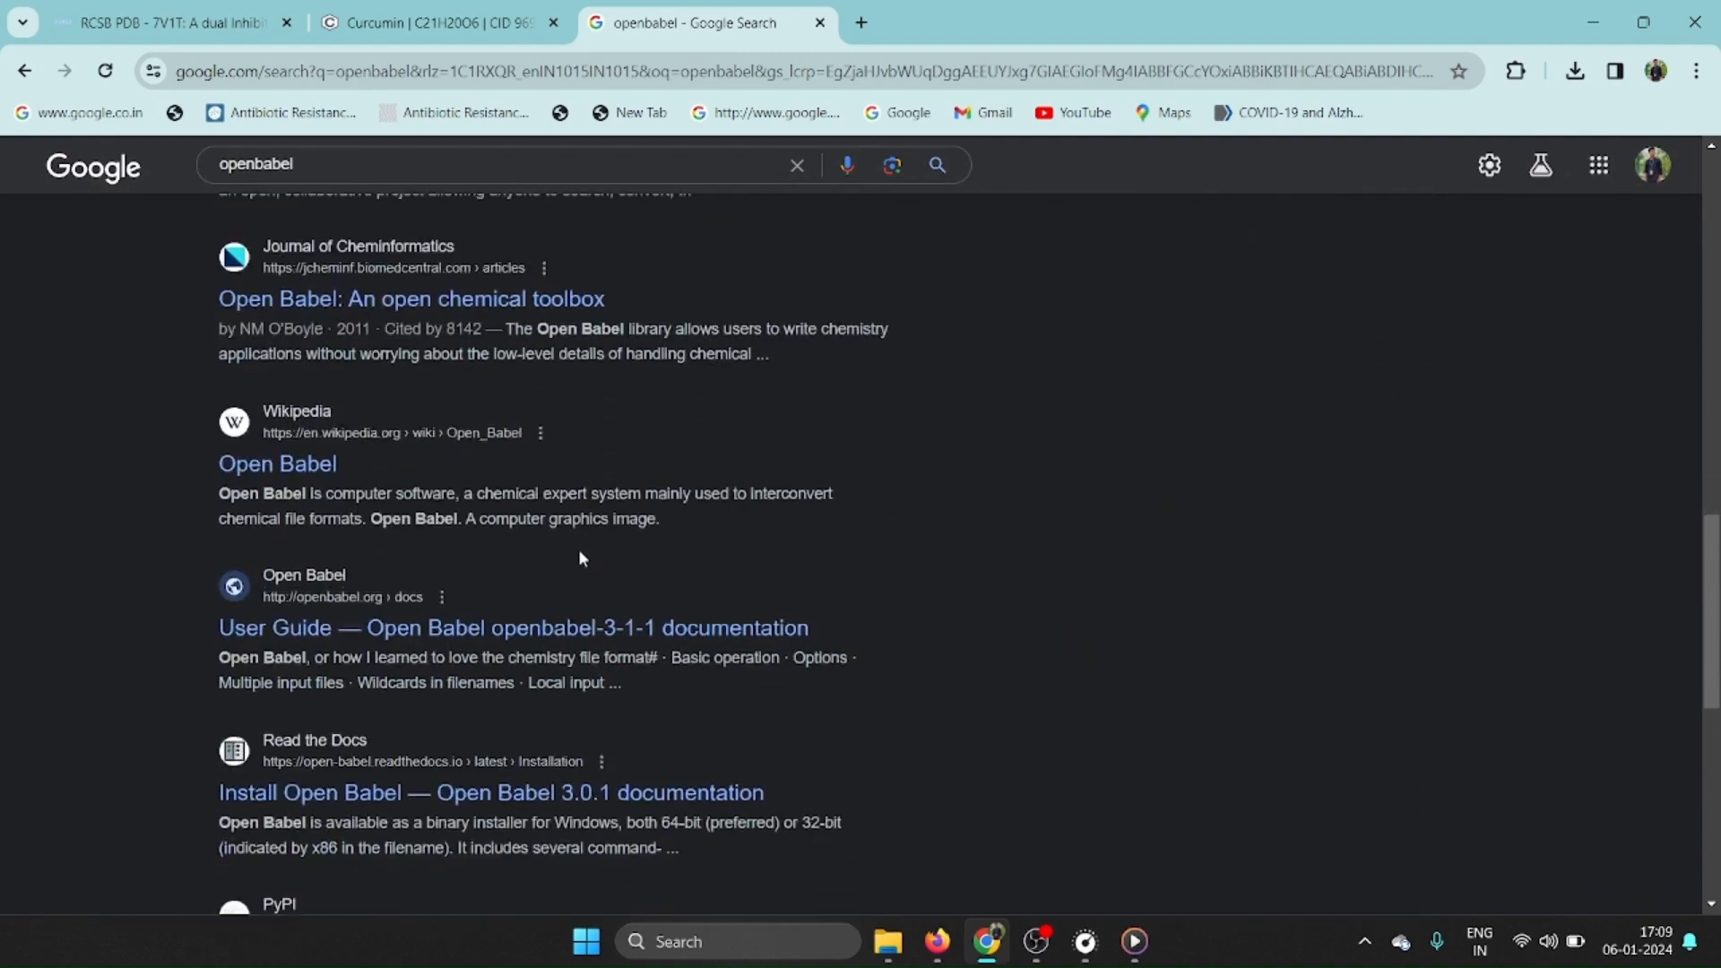
scroll(580, 553, down, 3)
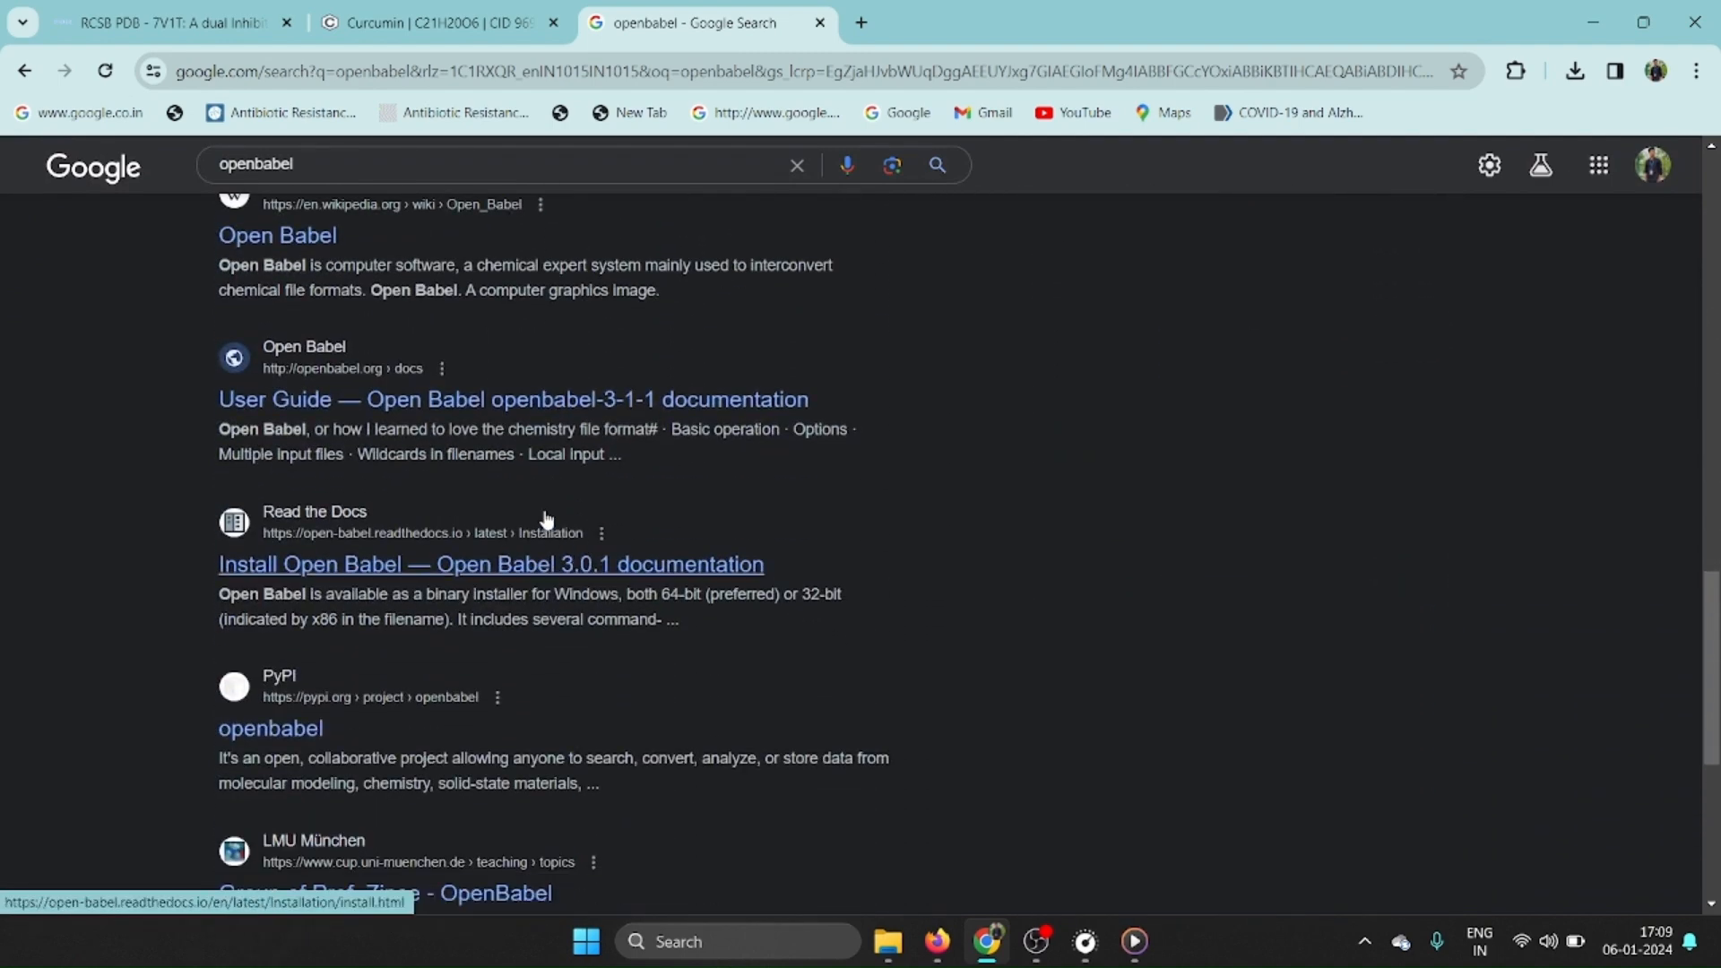
scroll(547, 520, down, 5)
scroll(547, 520, up, 3)
scroll(545, 518, up, 7)
scroll(546, 520, up, 7)
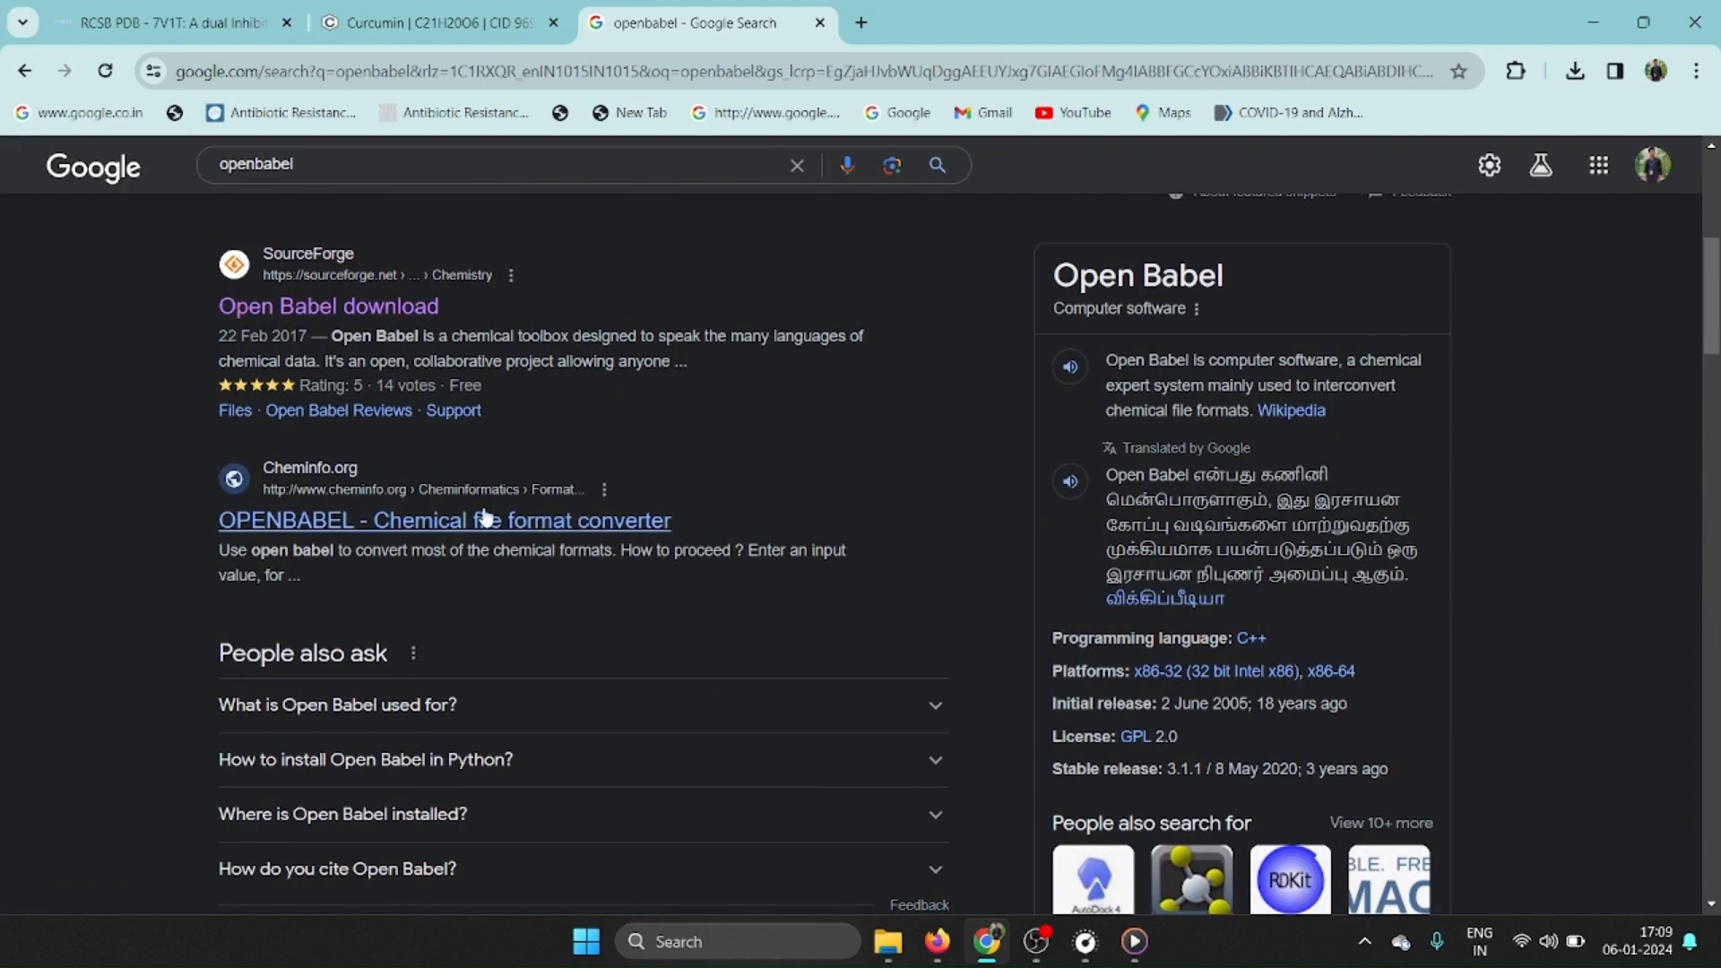
right_click(488, 520)
click(566, 186)
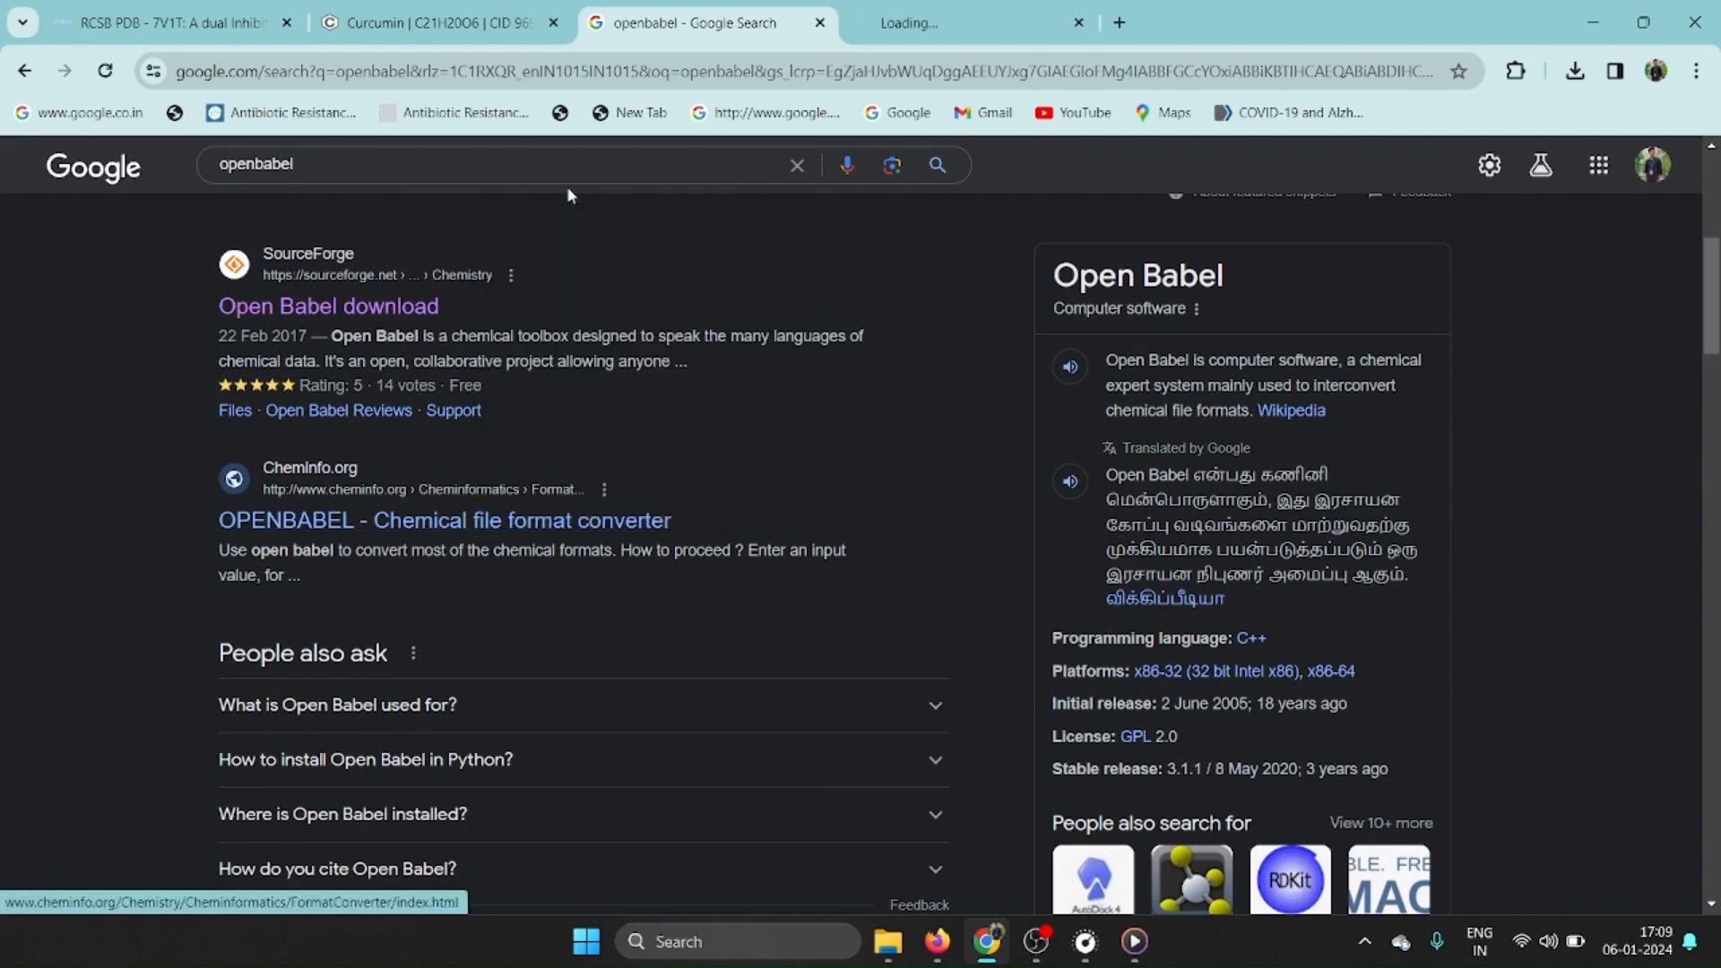
click(923, 22)
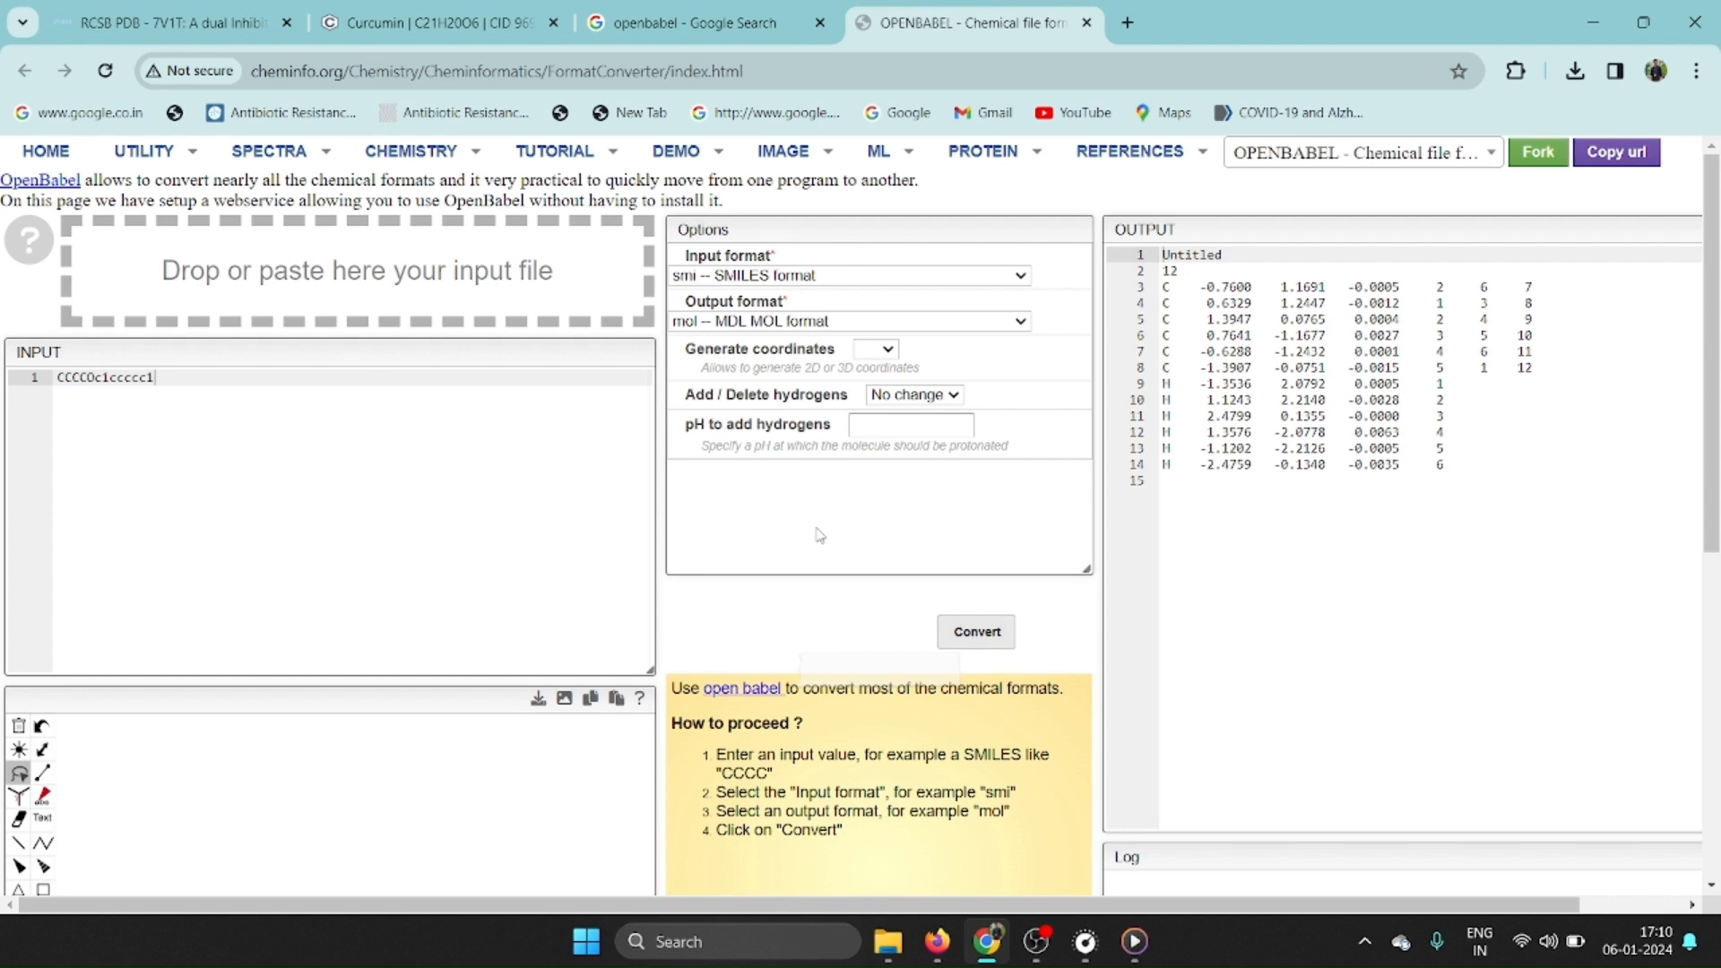
Copy the web address of Cheminfo's Open Babel format converter page.
click(678, 74)
right_click(678, 77)
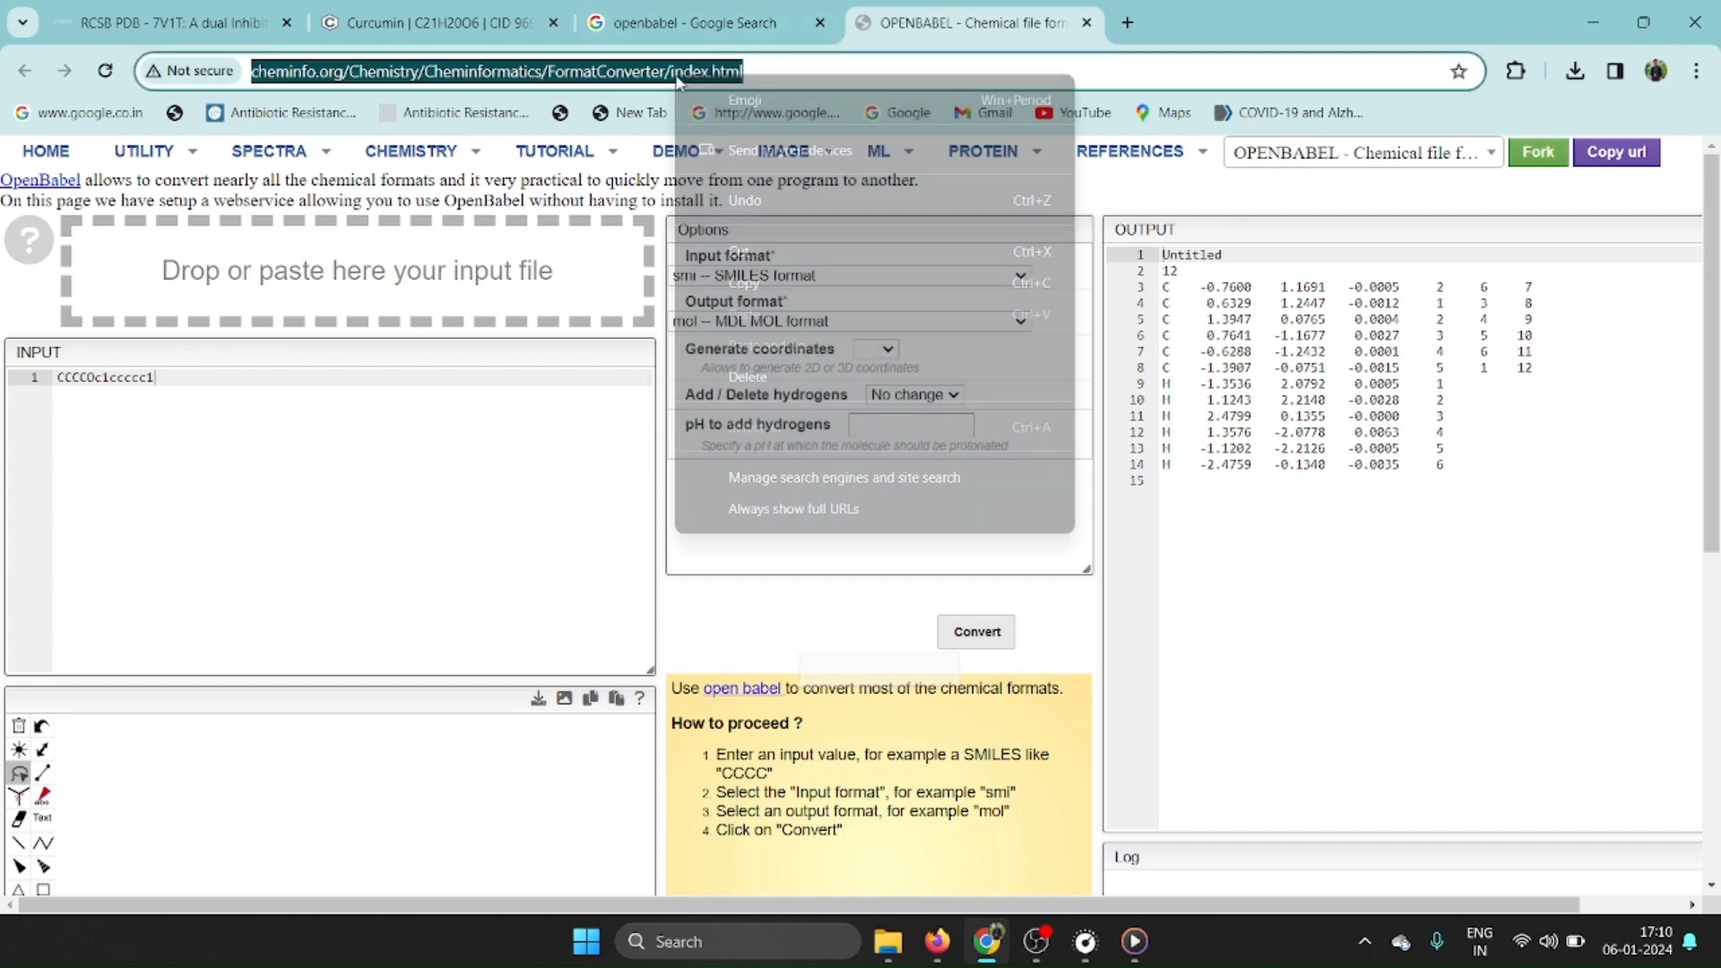
click(794, 271)
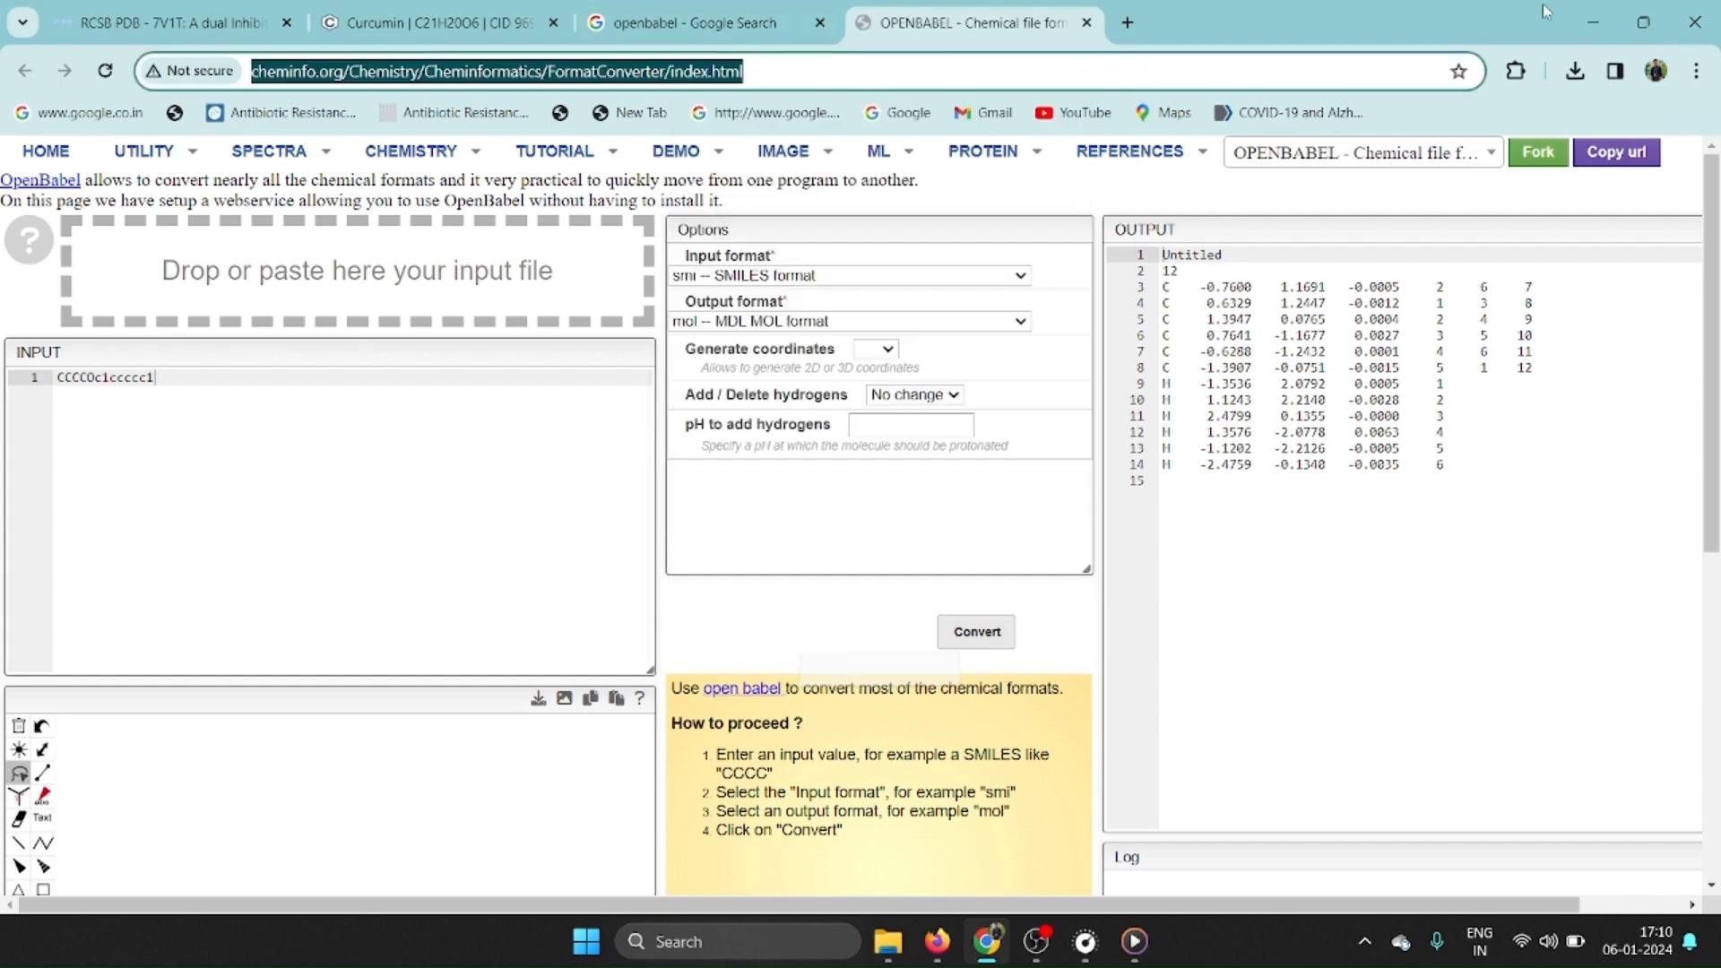
Leave Chrome for the dock folder and open a Command Prompt window.
click(1587, 23)
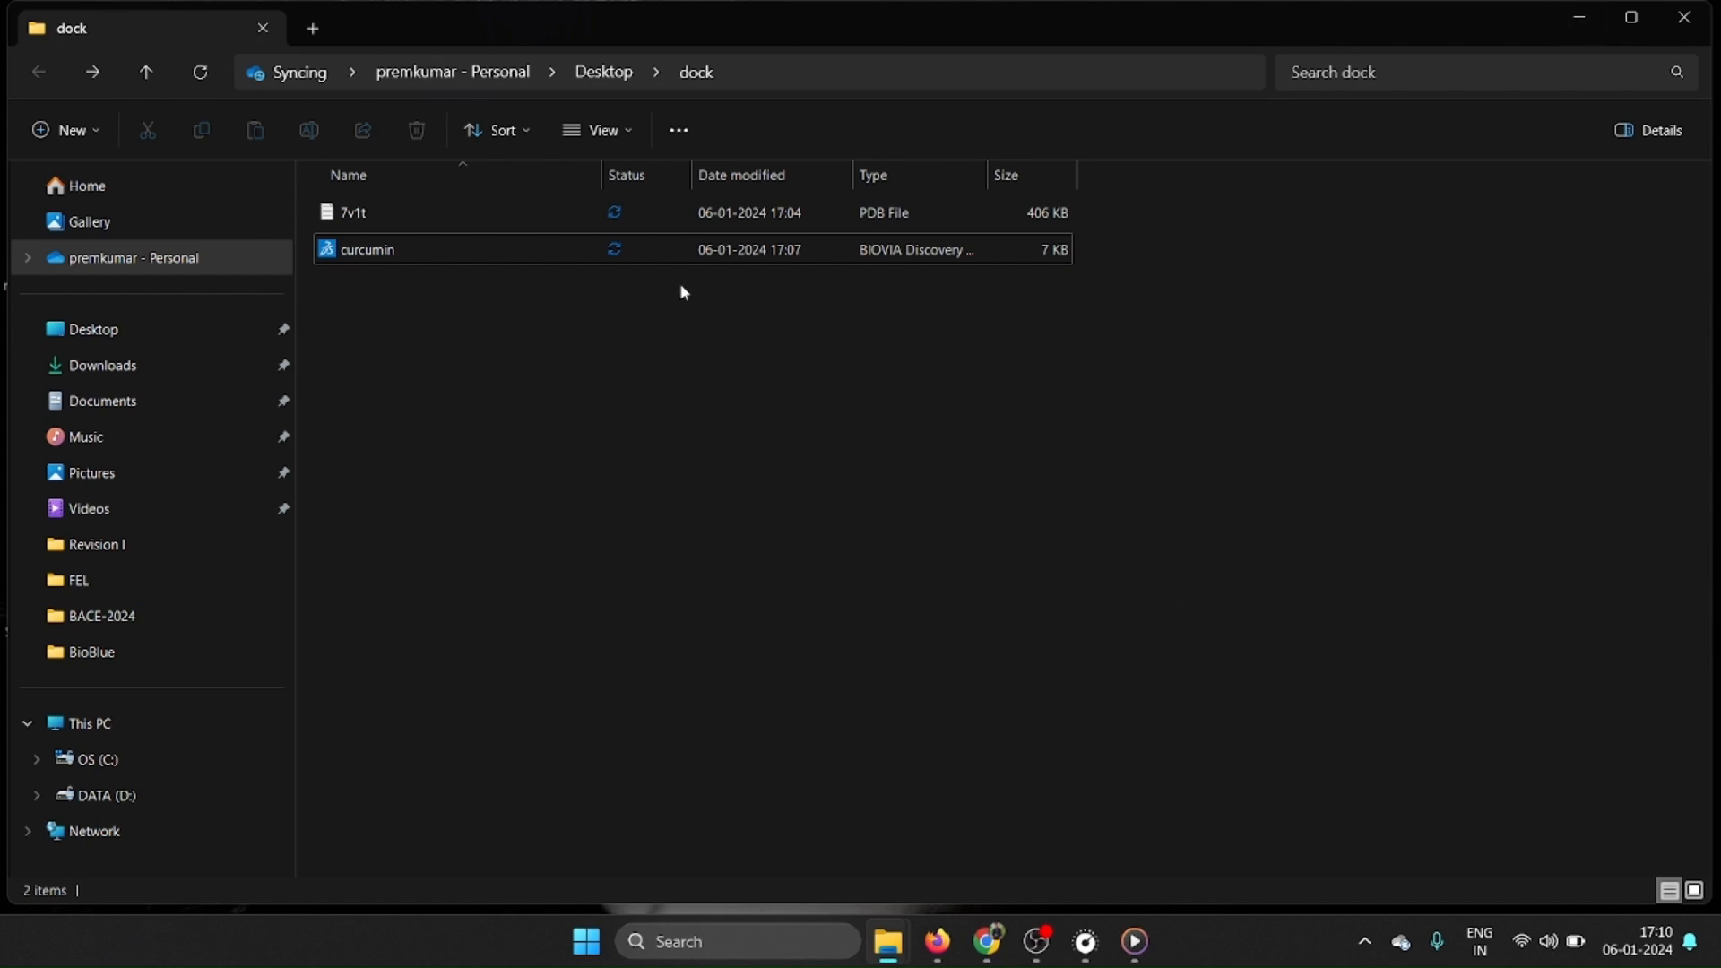
click(488, 252)
click(576, 381)
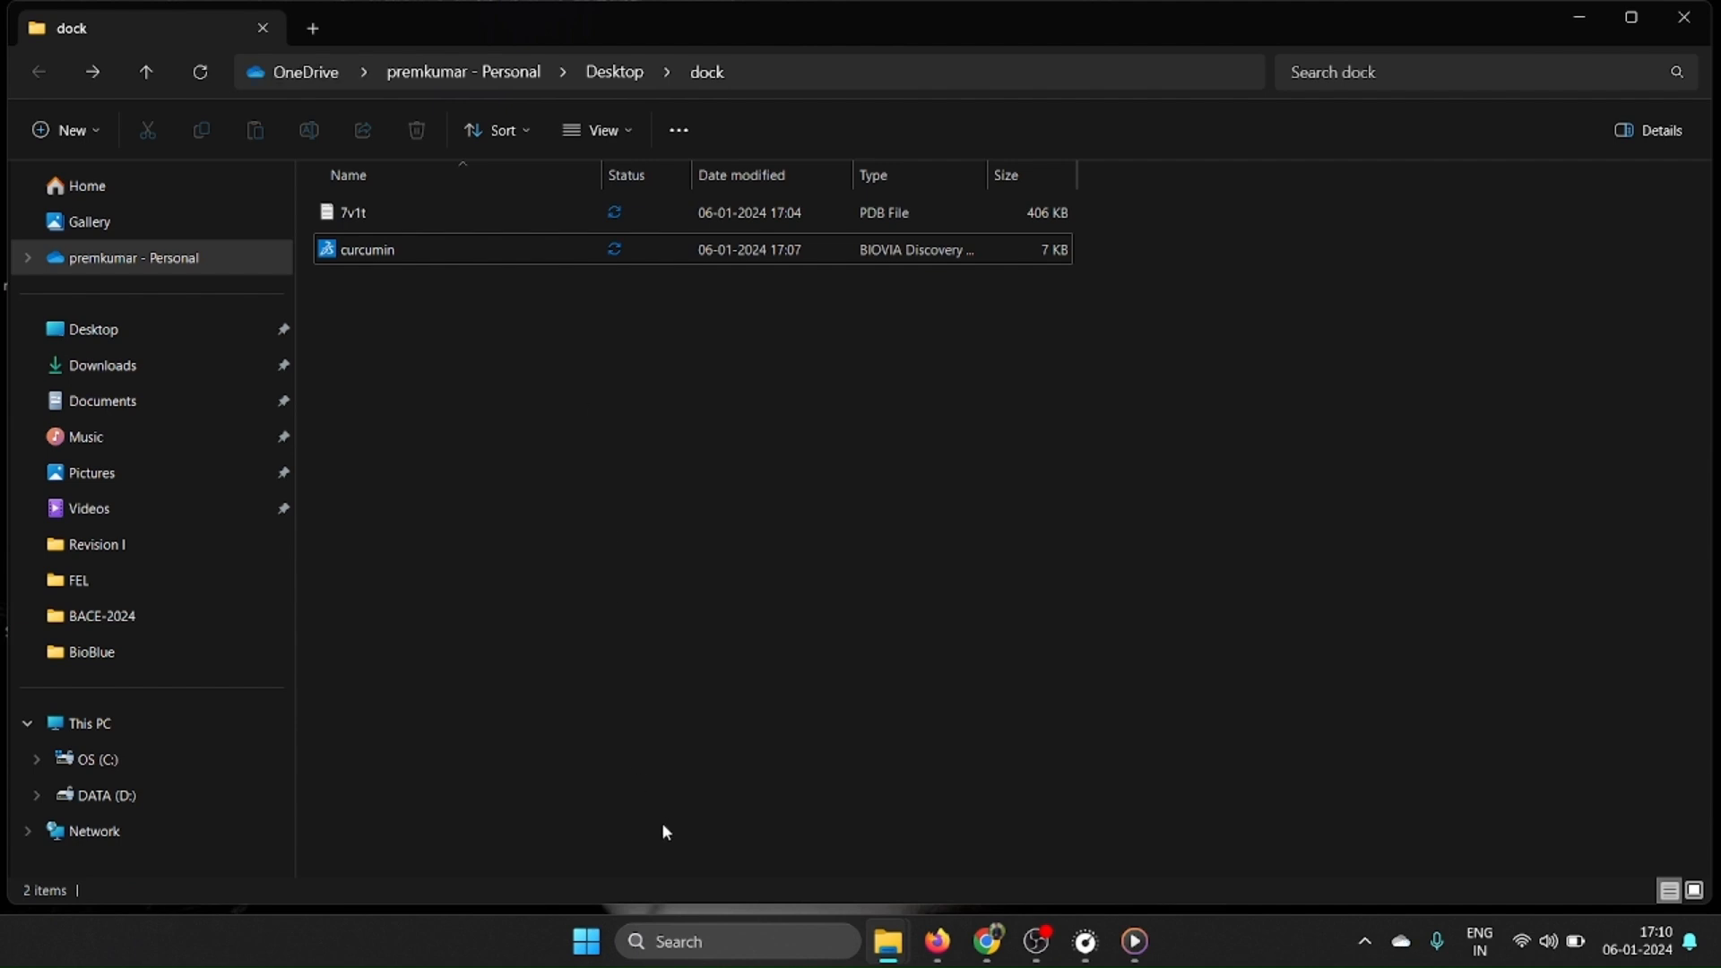
click(681, 940)
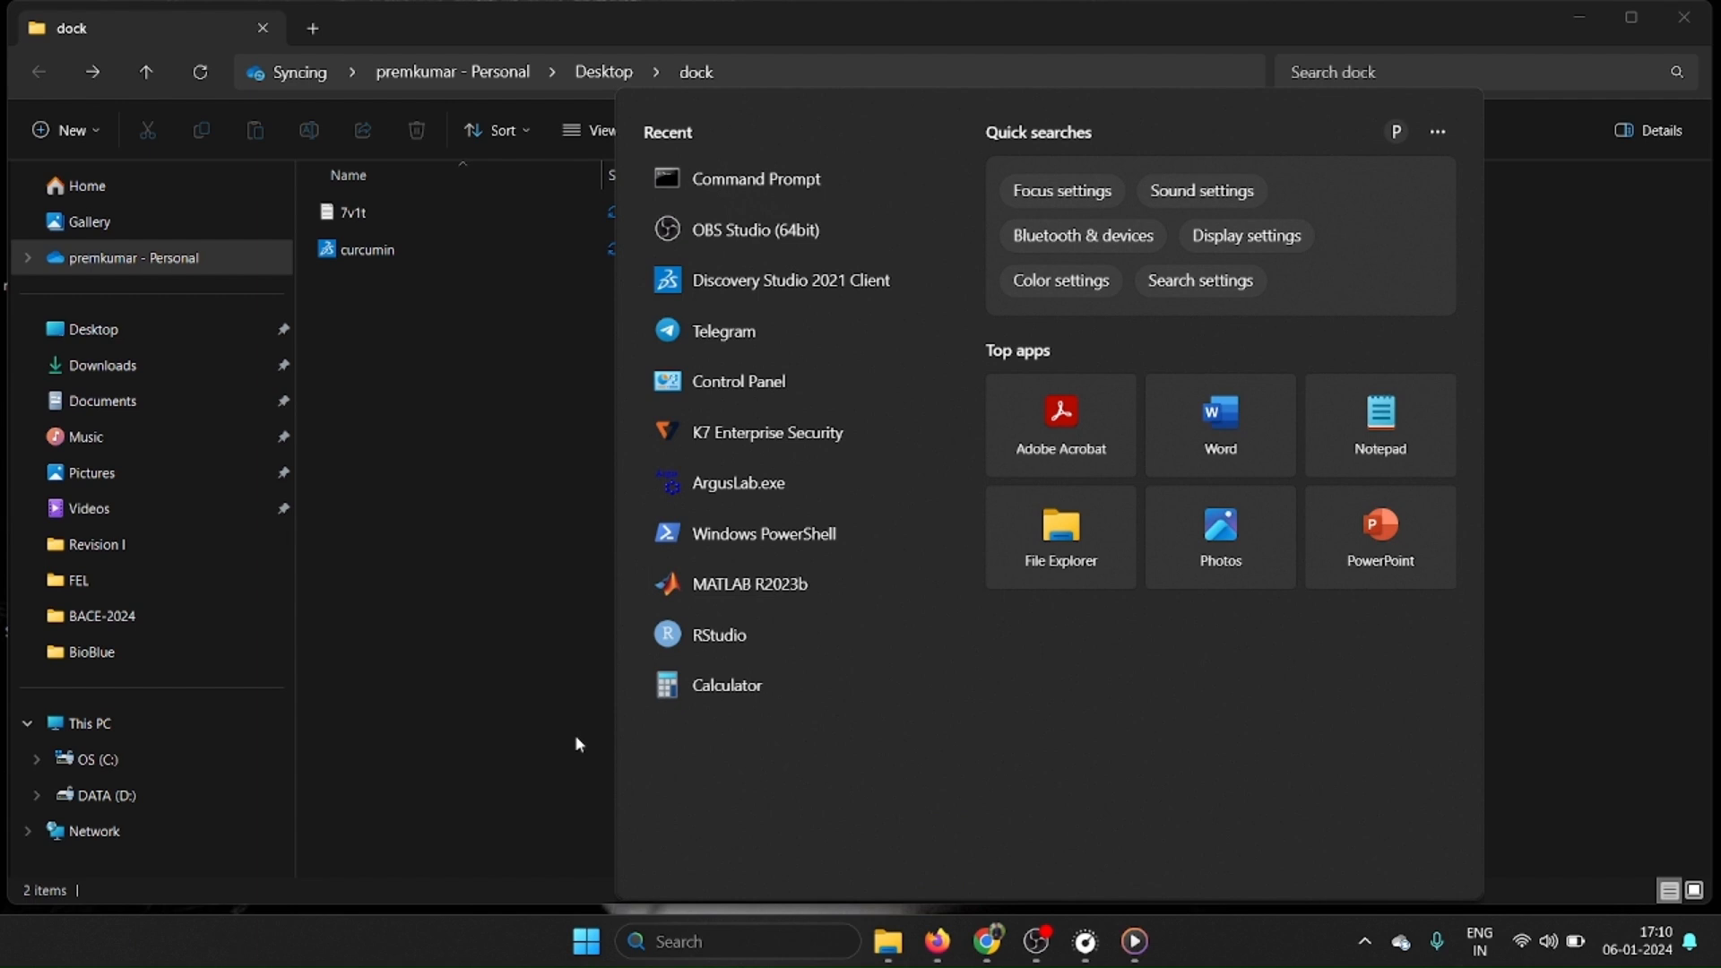
text(cmd)
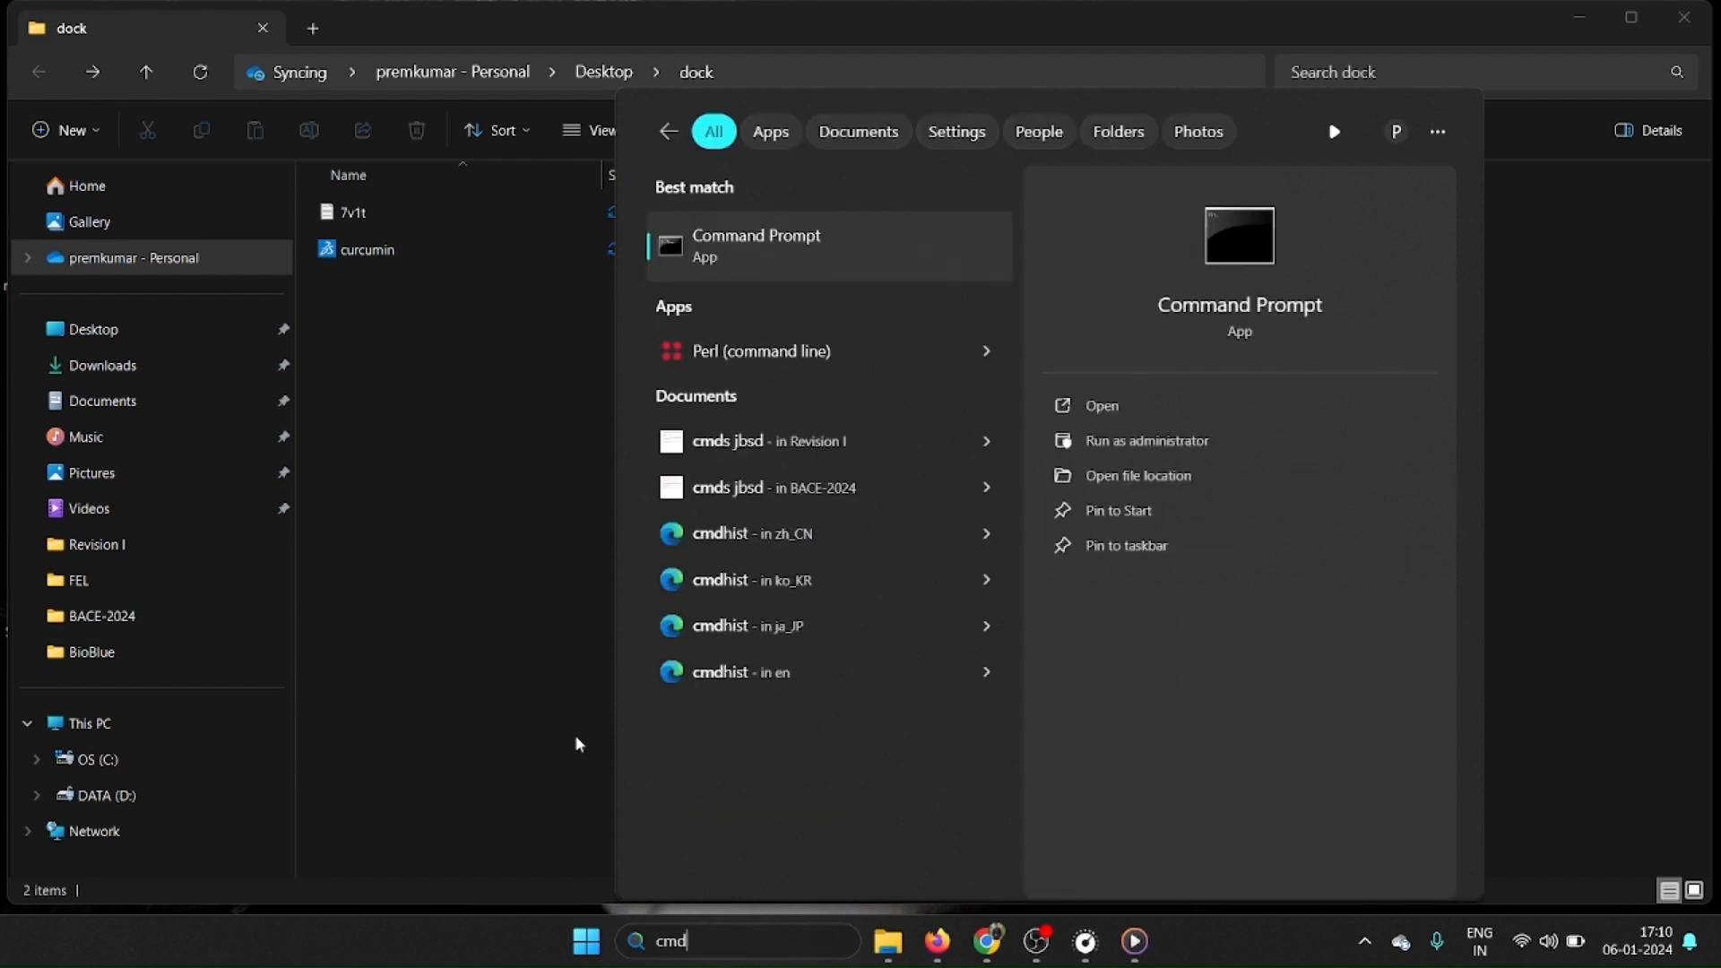
key(Return)
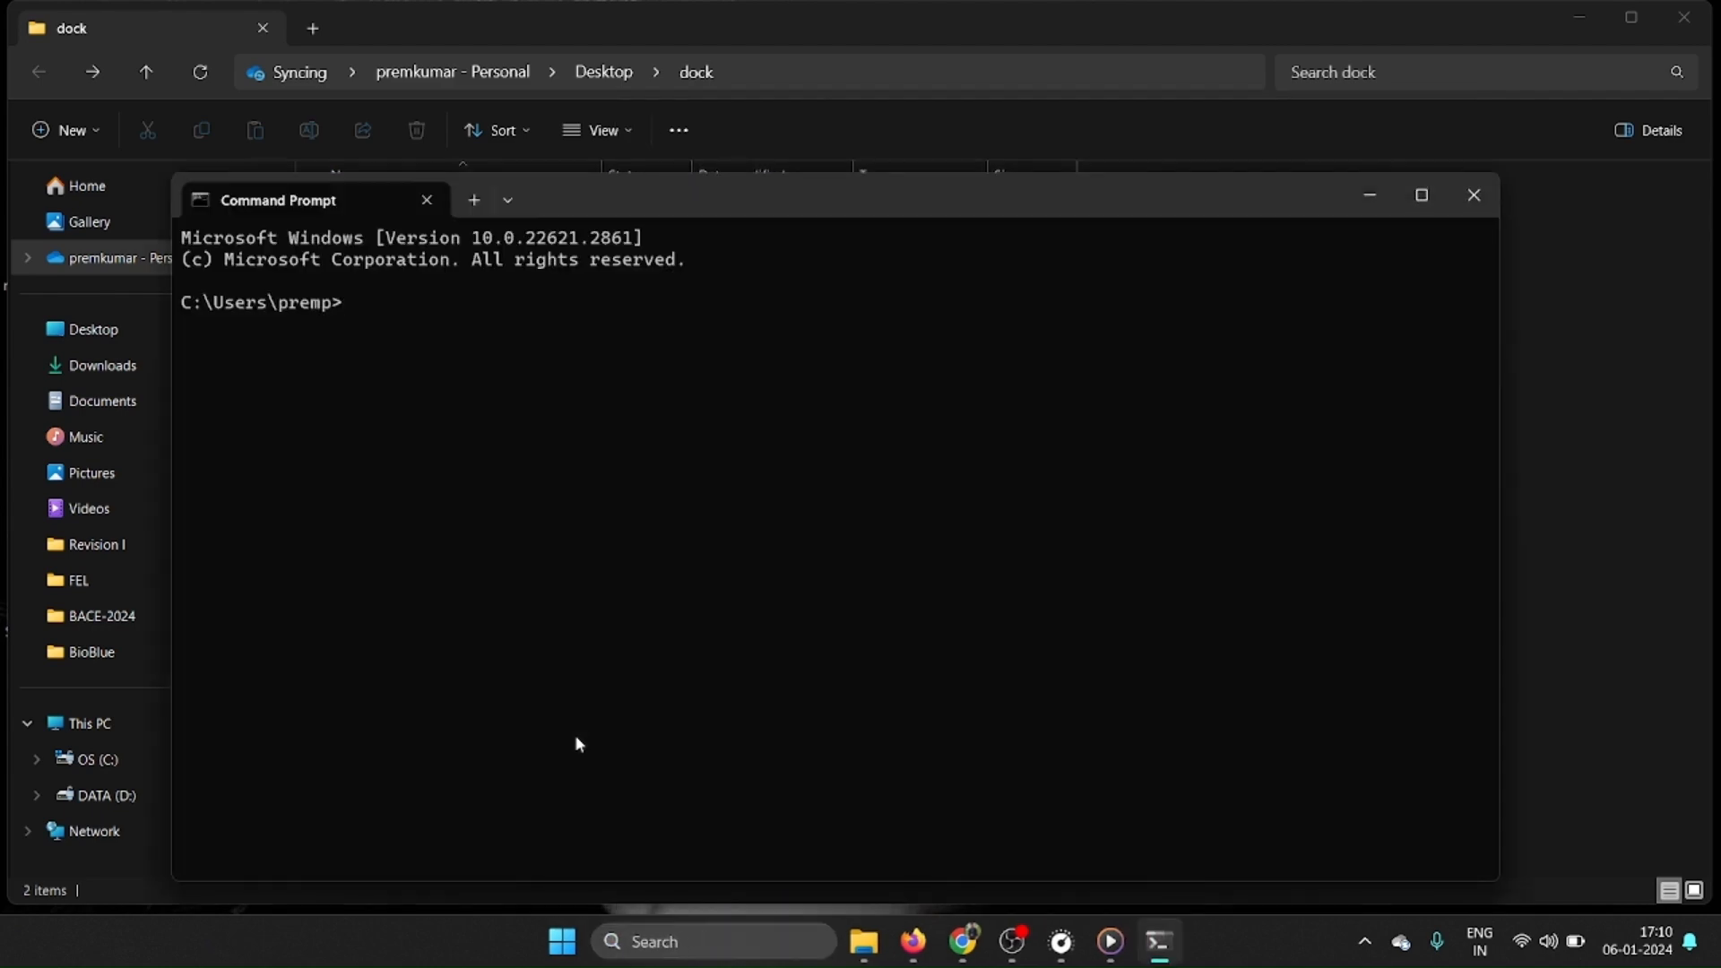
Copy the dock folder's path from File Explorer and change the Command Prompt's working directory to it with cd.
drag(650, 195, 792, 398)
click(724, 71)
right_click(484, 73)
click(574, 130)
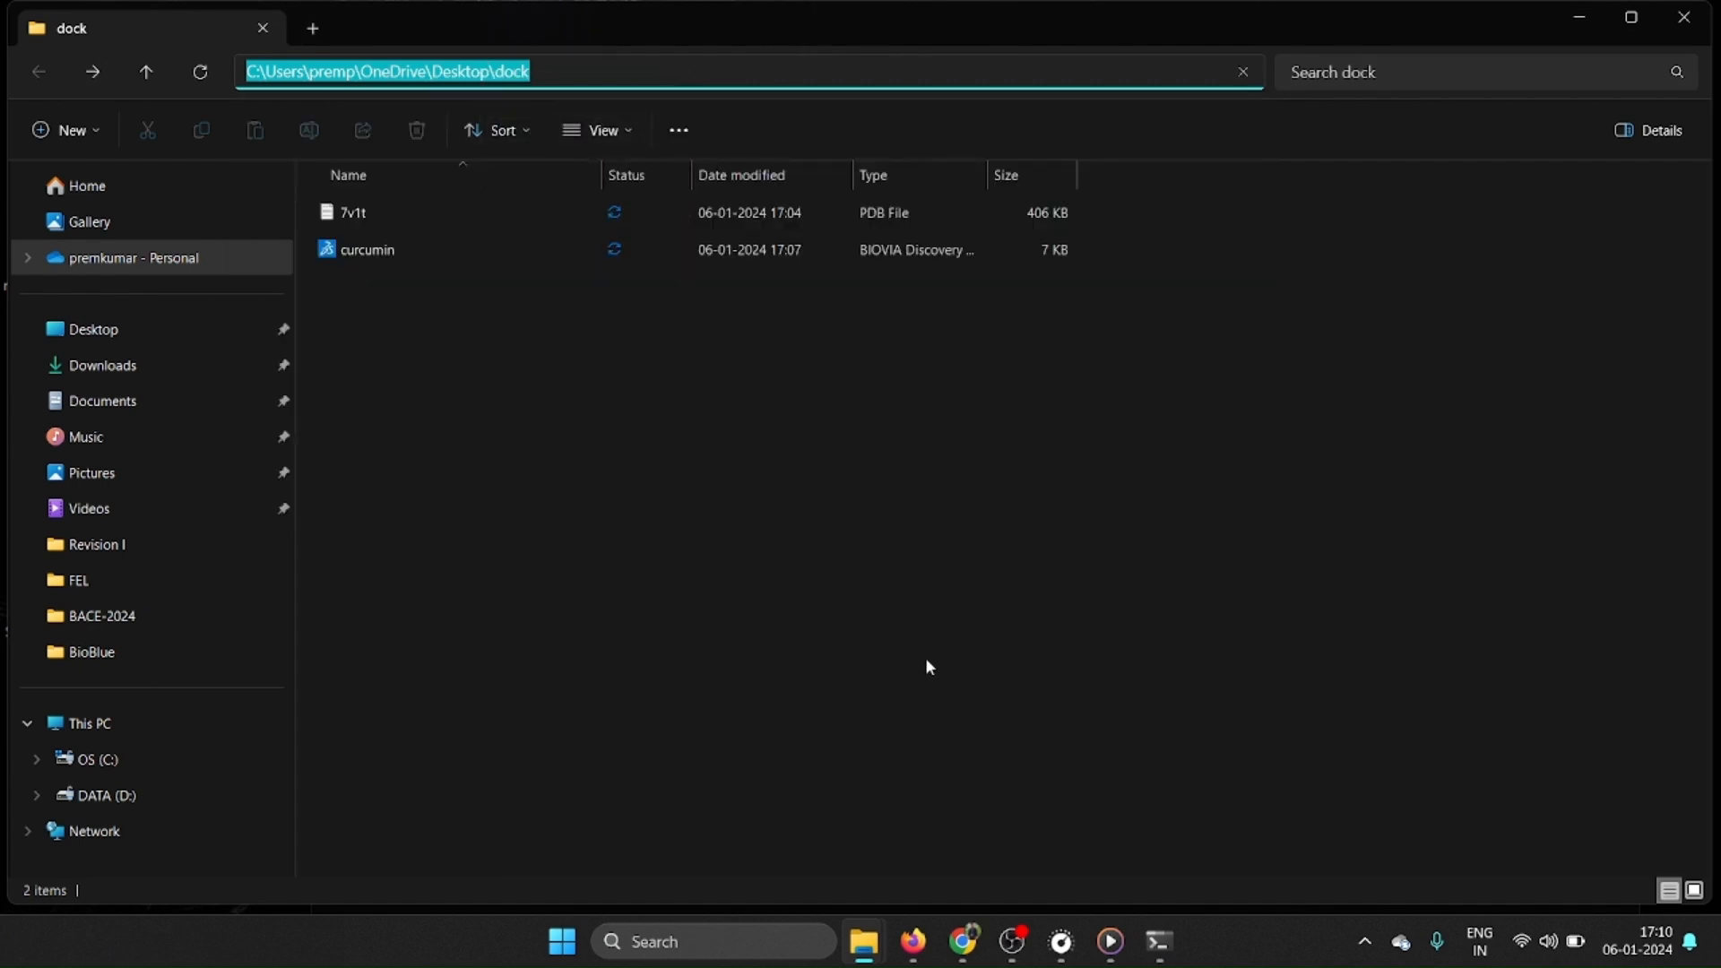
click(1158, 942)
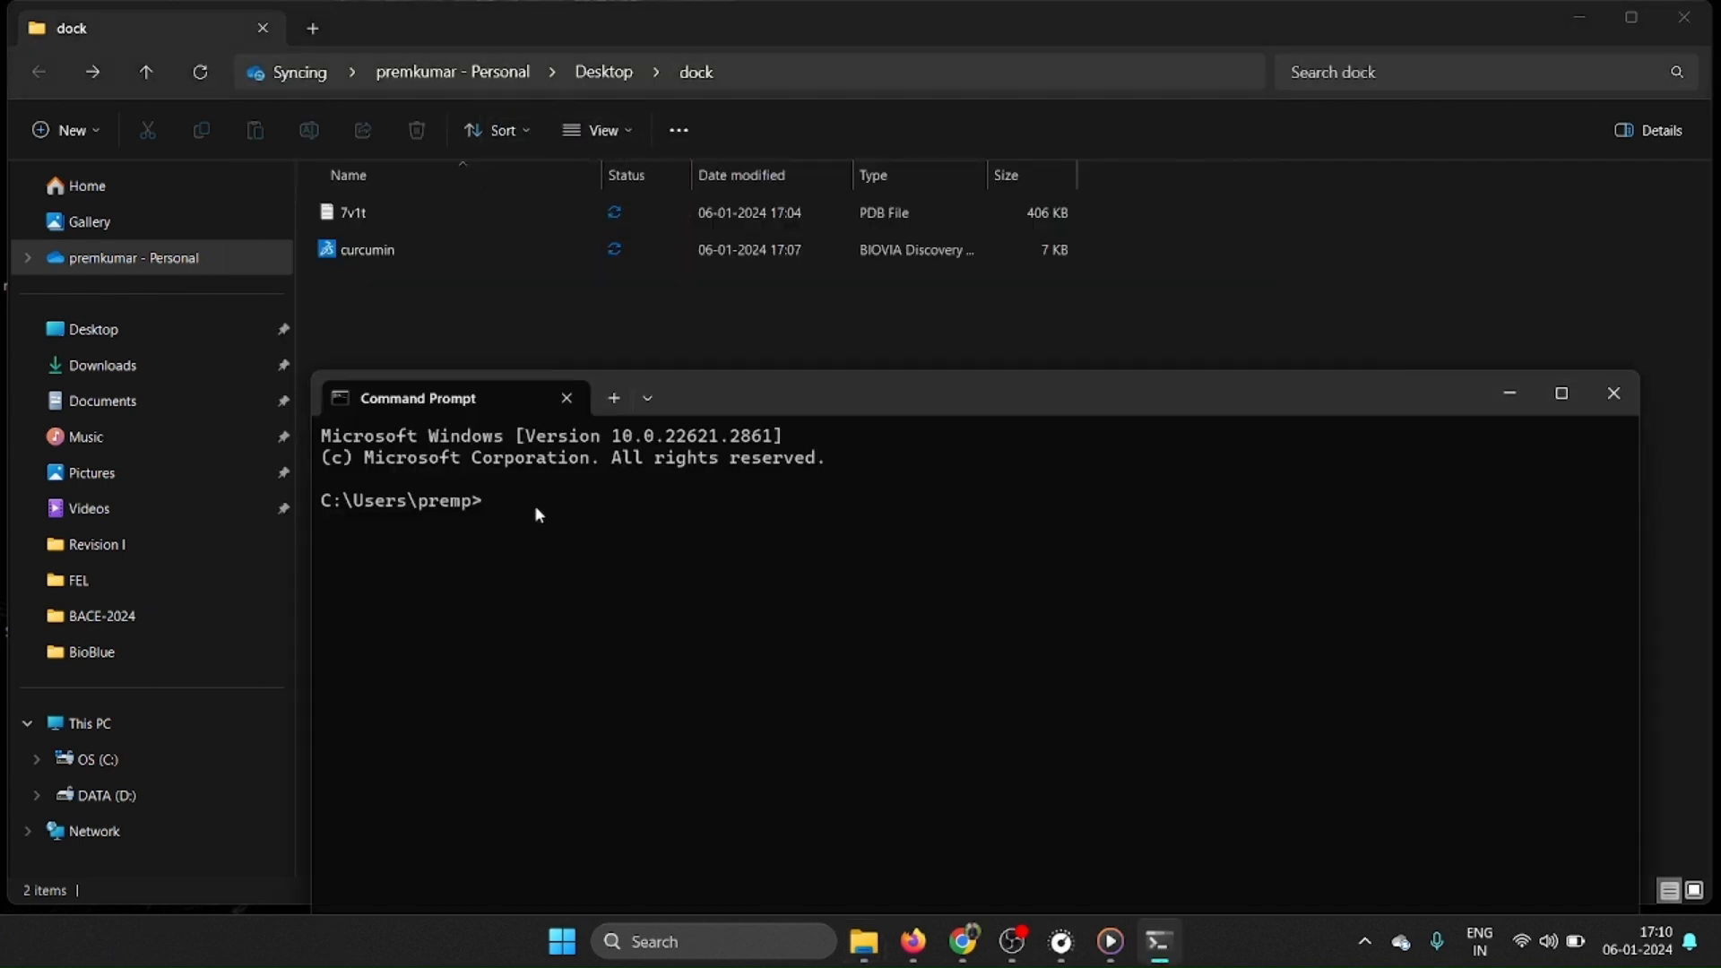
text(cd)
key(ctrl+v)
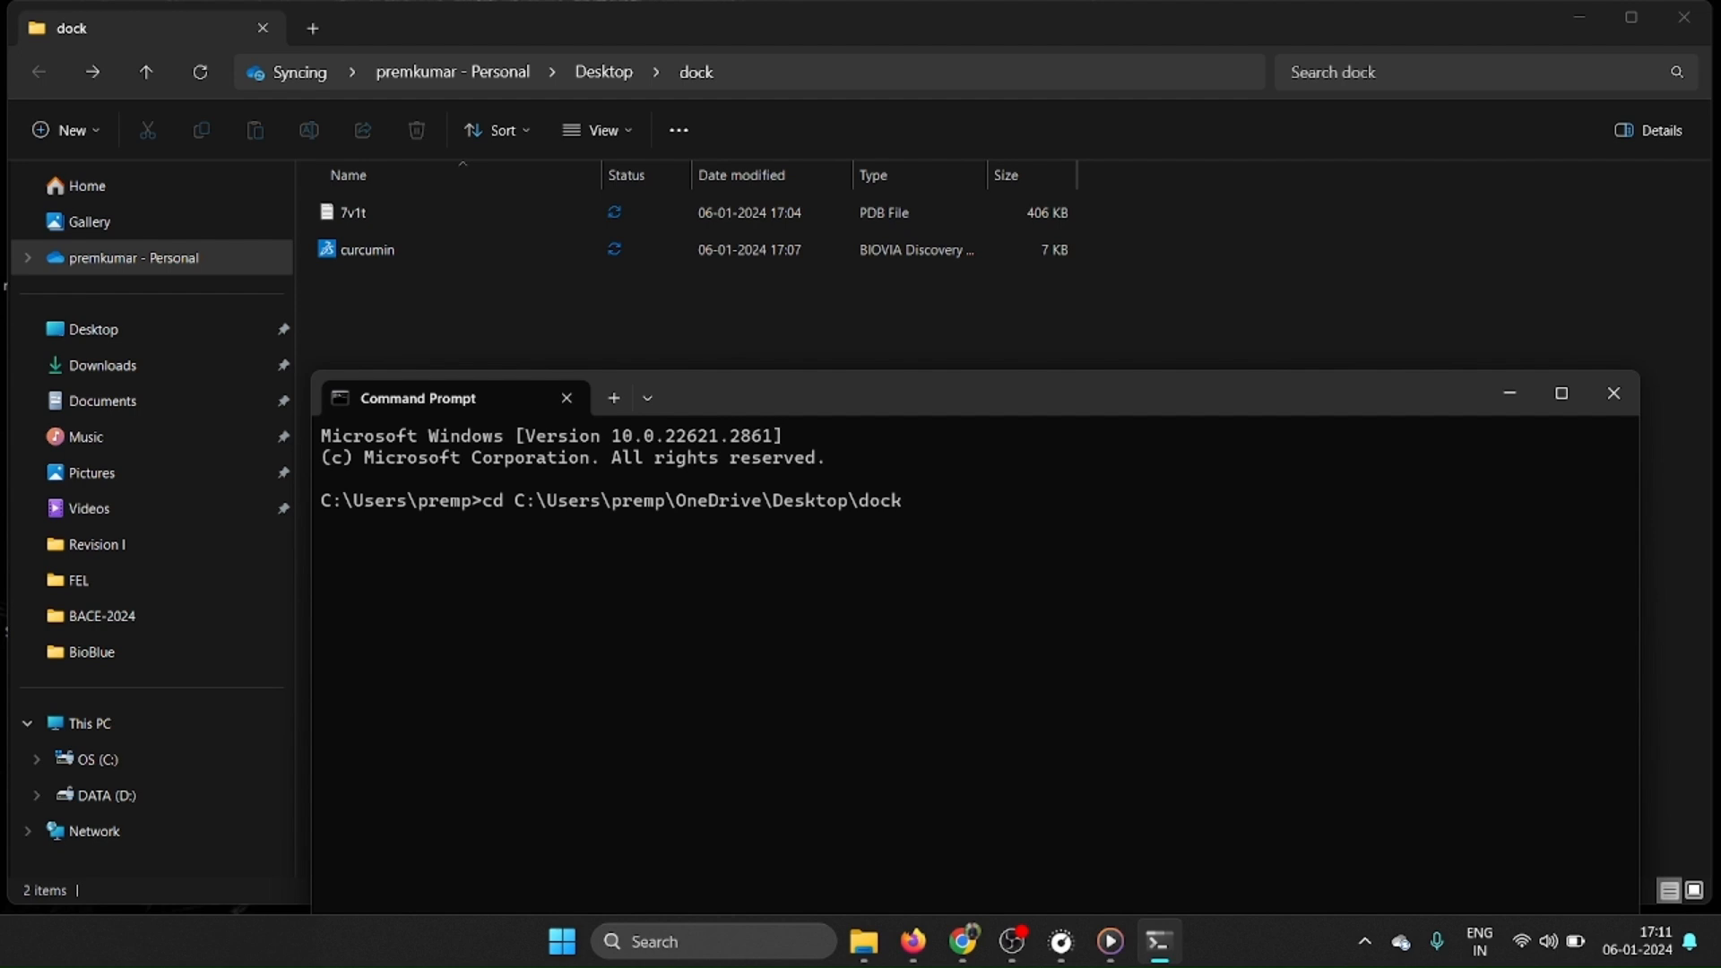
key(Return)
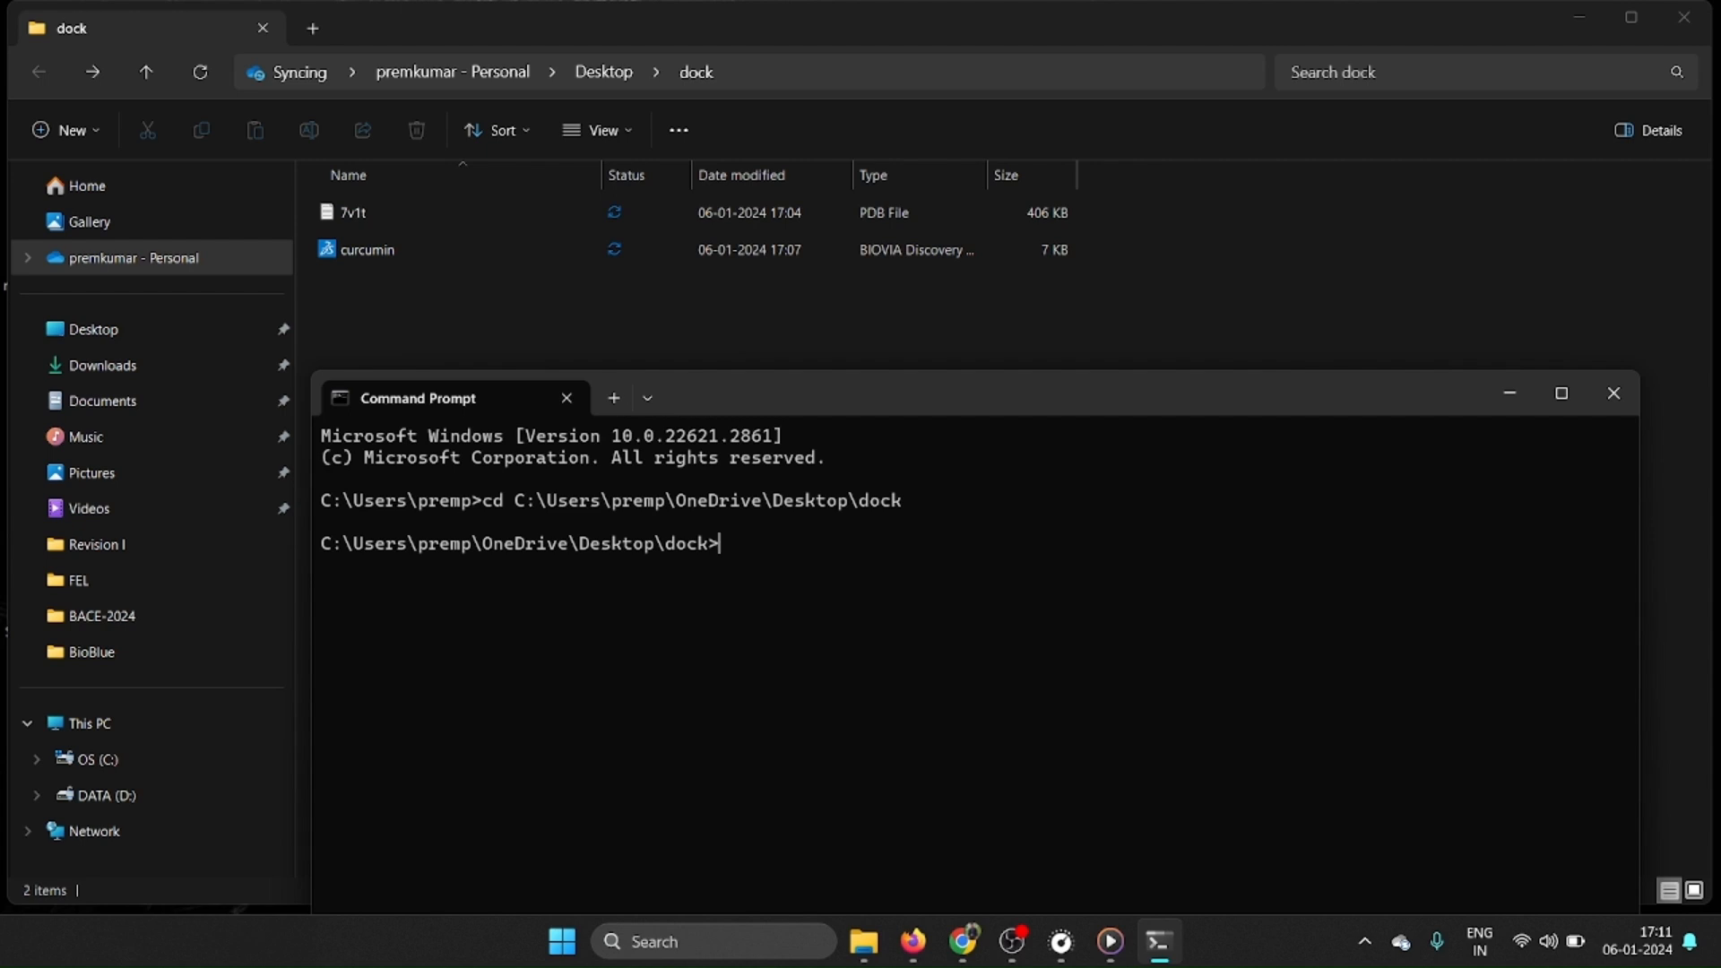
Run obabel without arguments in the dock directory to check the Open Babel installation and its usage.
text(obabel)
key(Return)
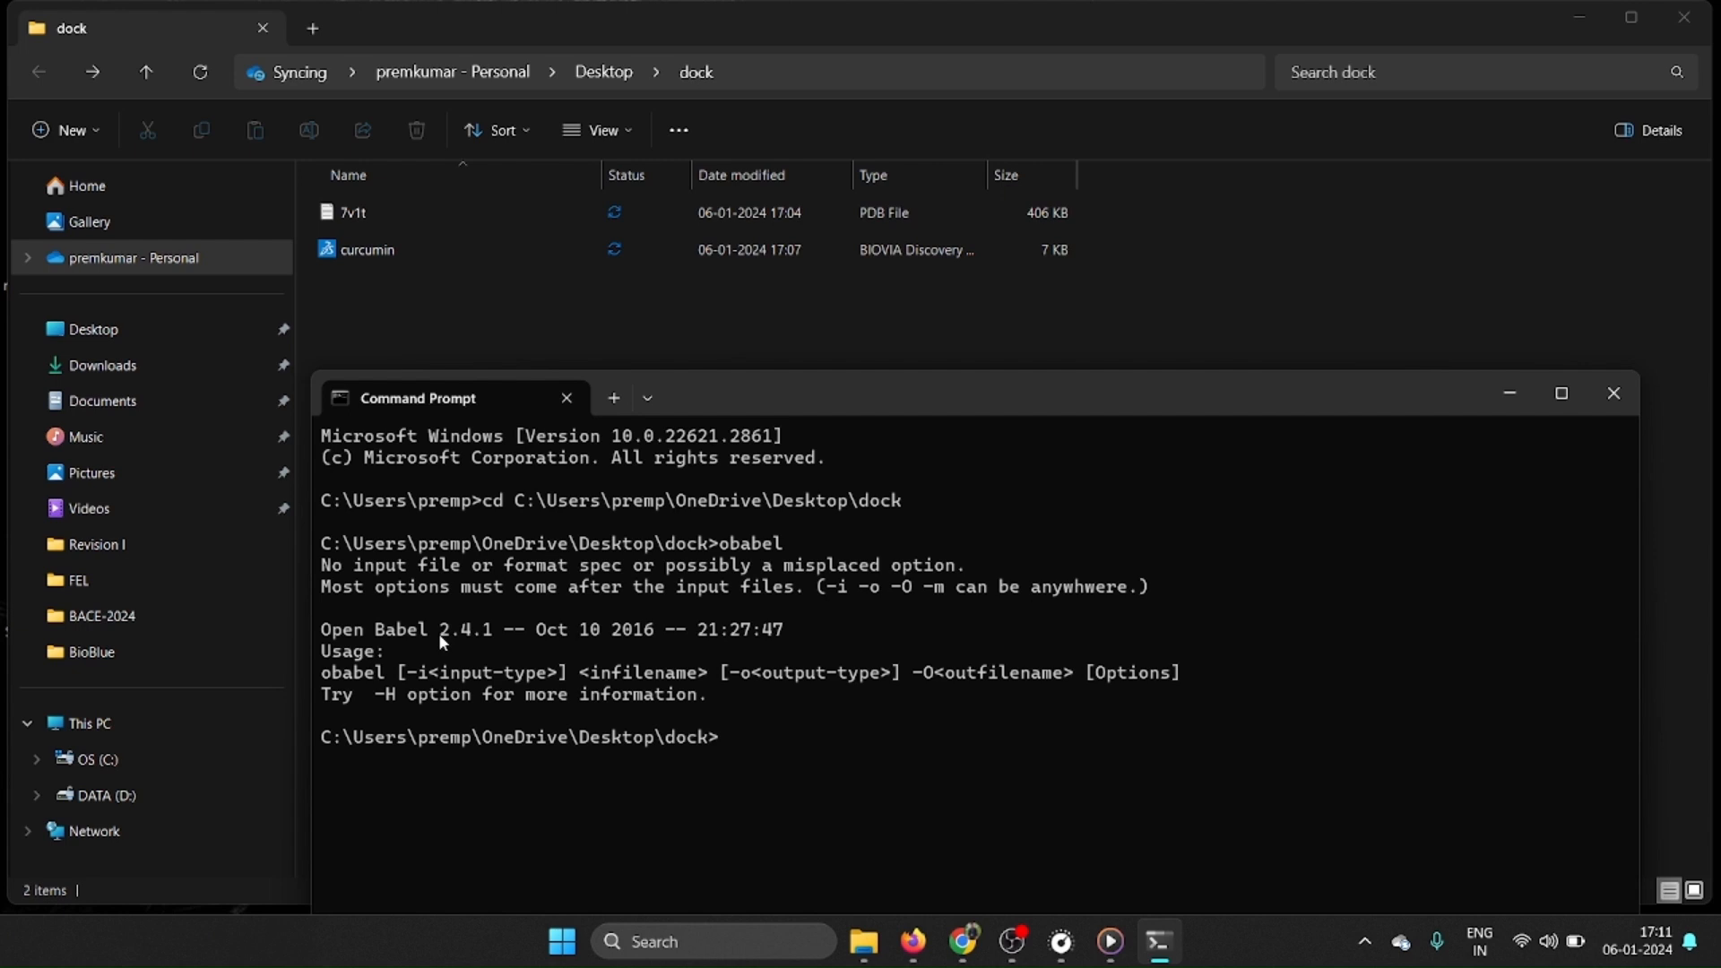
drag(735, 409, 723, 310)
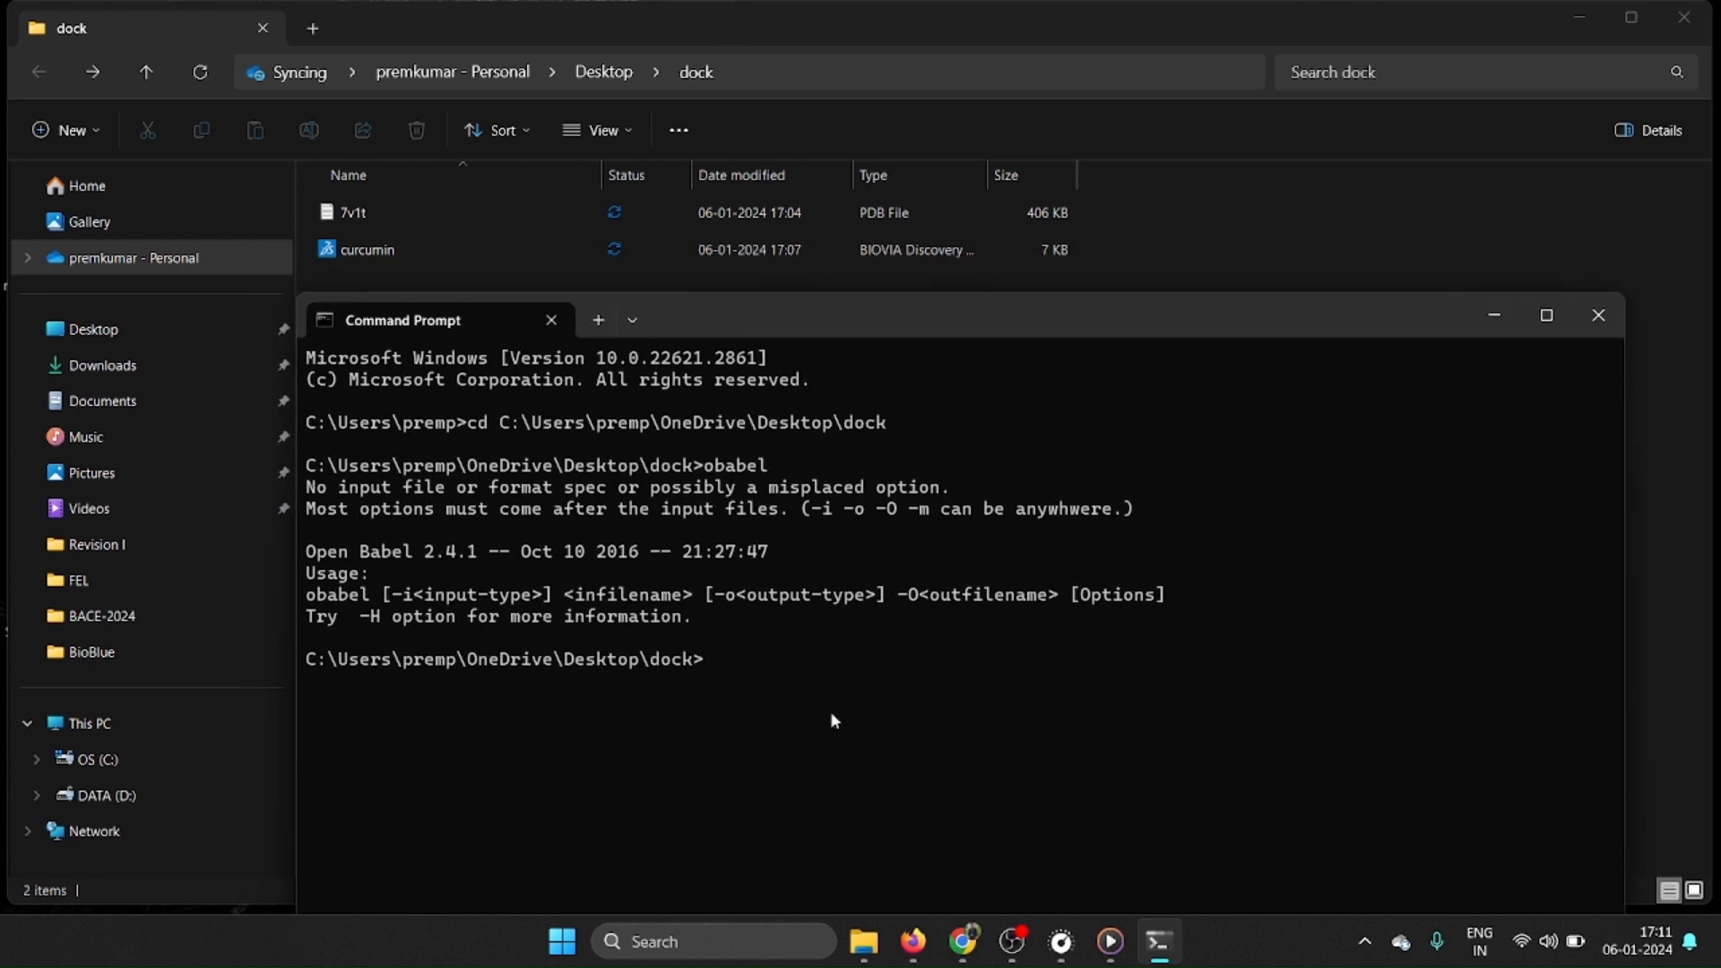
List the contents of the dock directory with dir and reposition the Command Prompt window to read them.
text(dir)
key(Return)
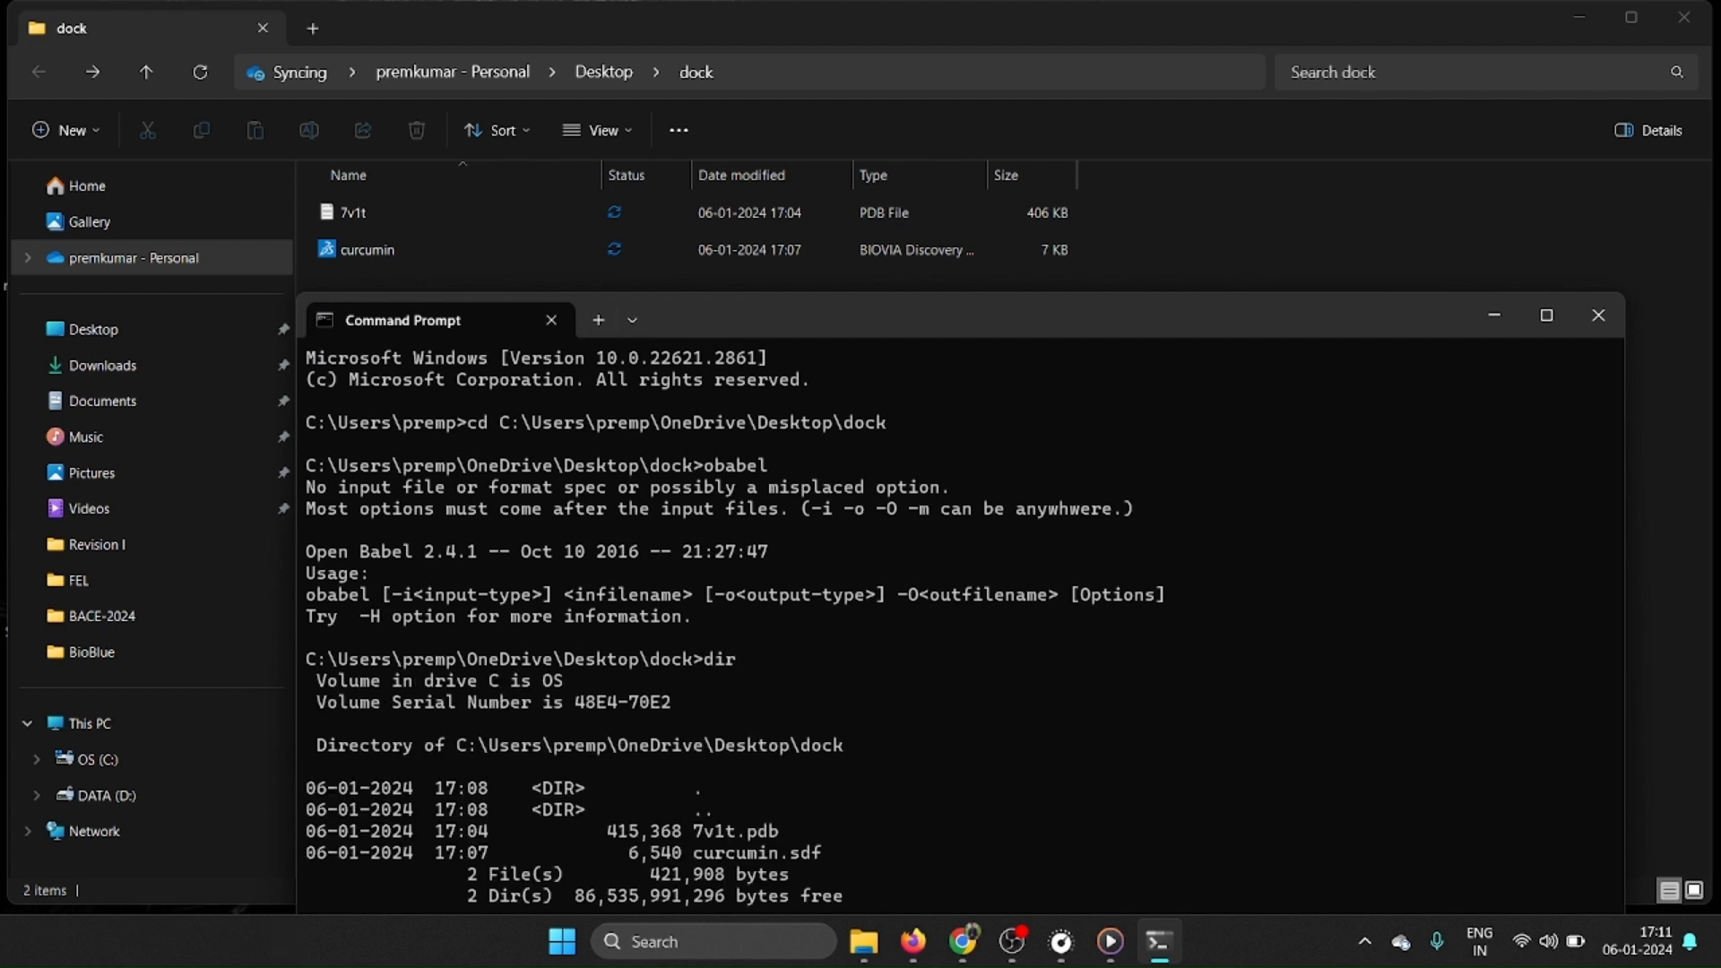
drag(747, 318, 686, 156)
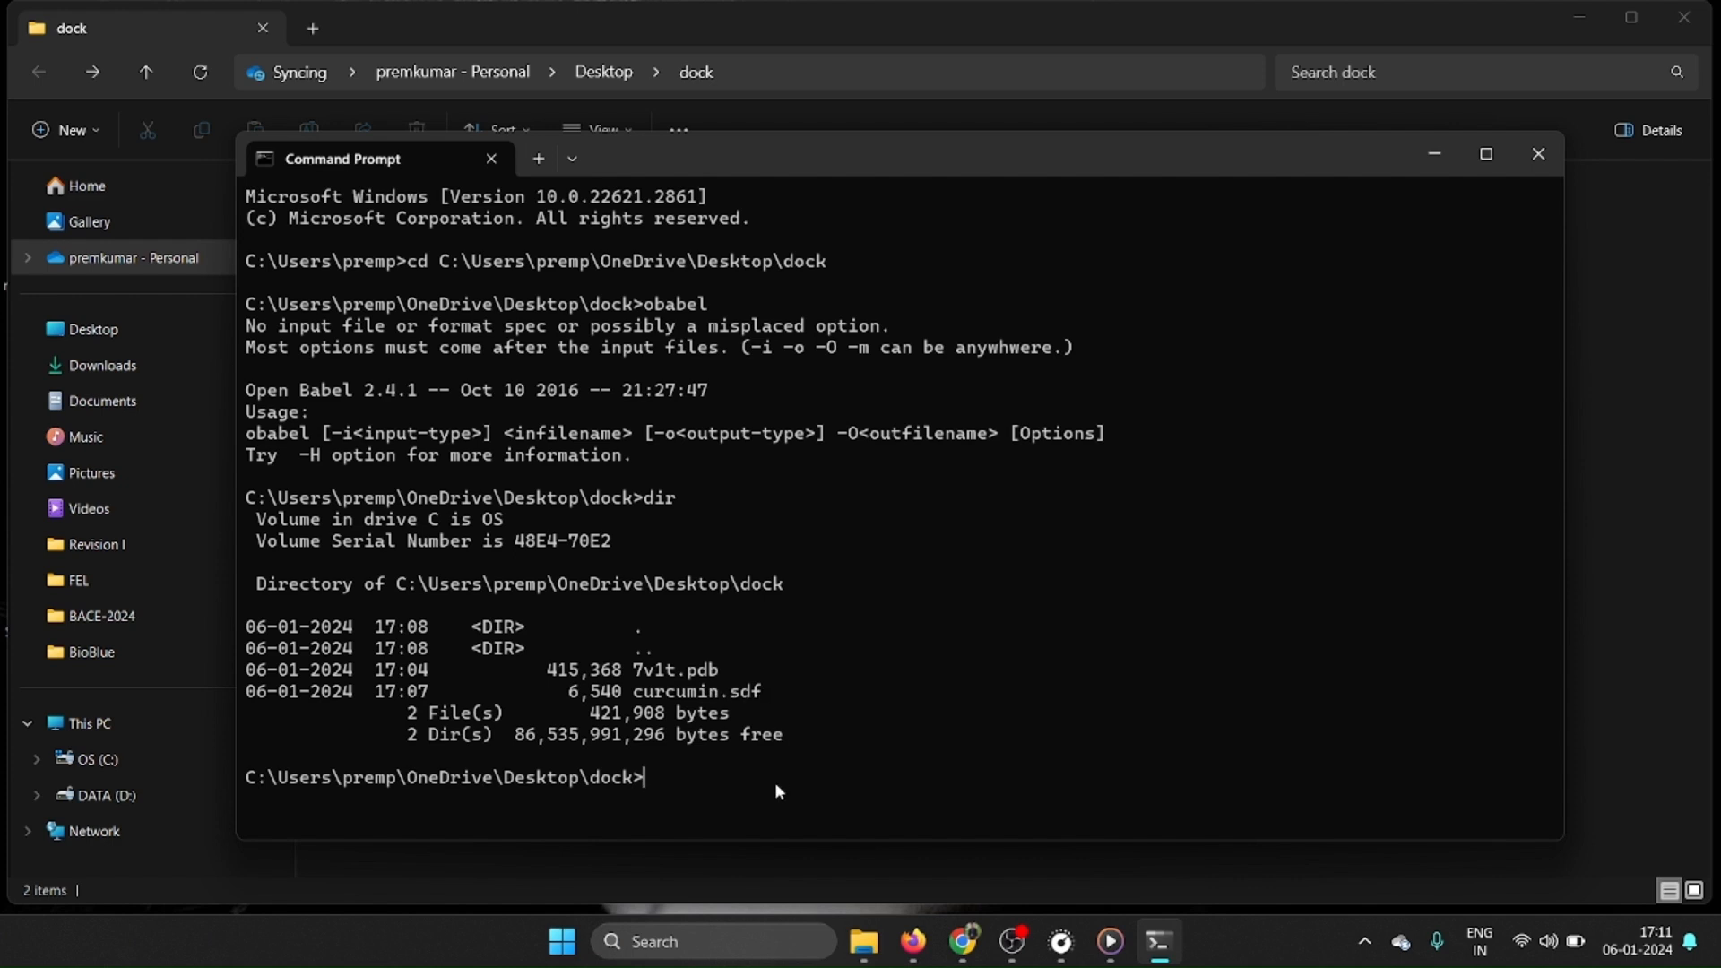
Convert the ligand to PDB format with added hydrogens by running obabel curcumin.sdf -O cucumin.pdb -h.
text(obabel cui)
key(BackSpace)
text(r)
key(Tab)
text(-O cu)
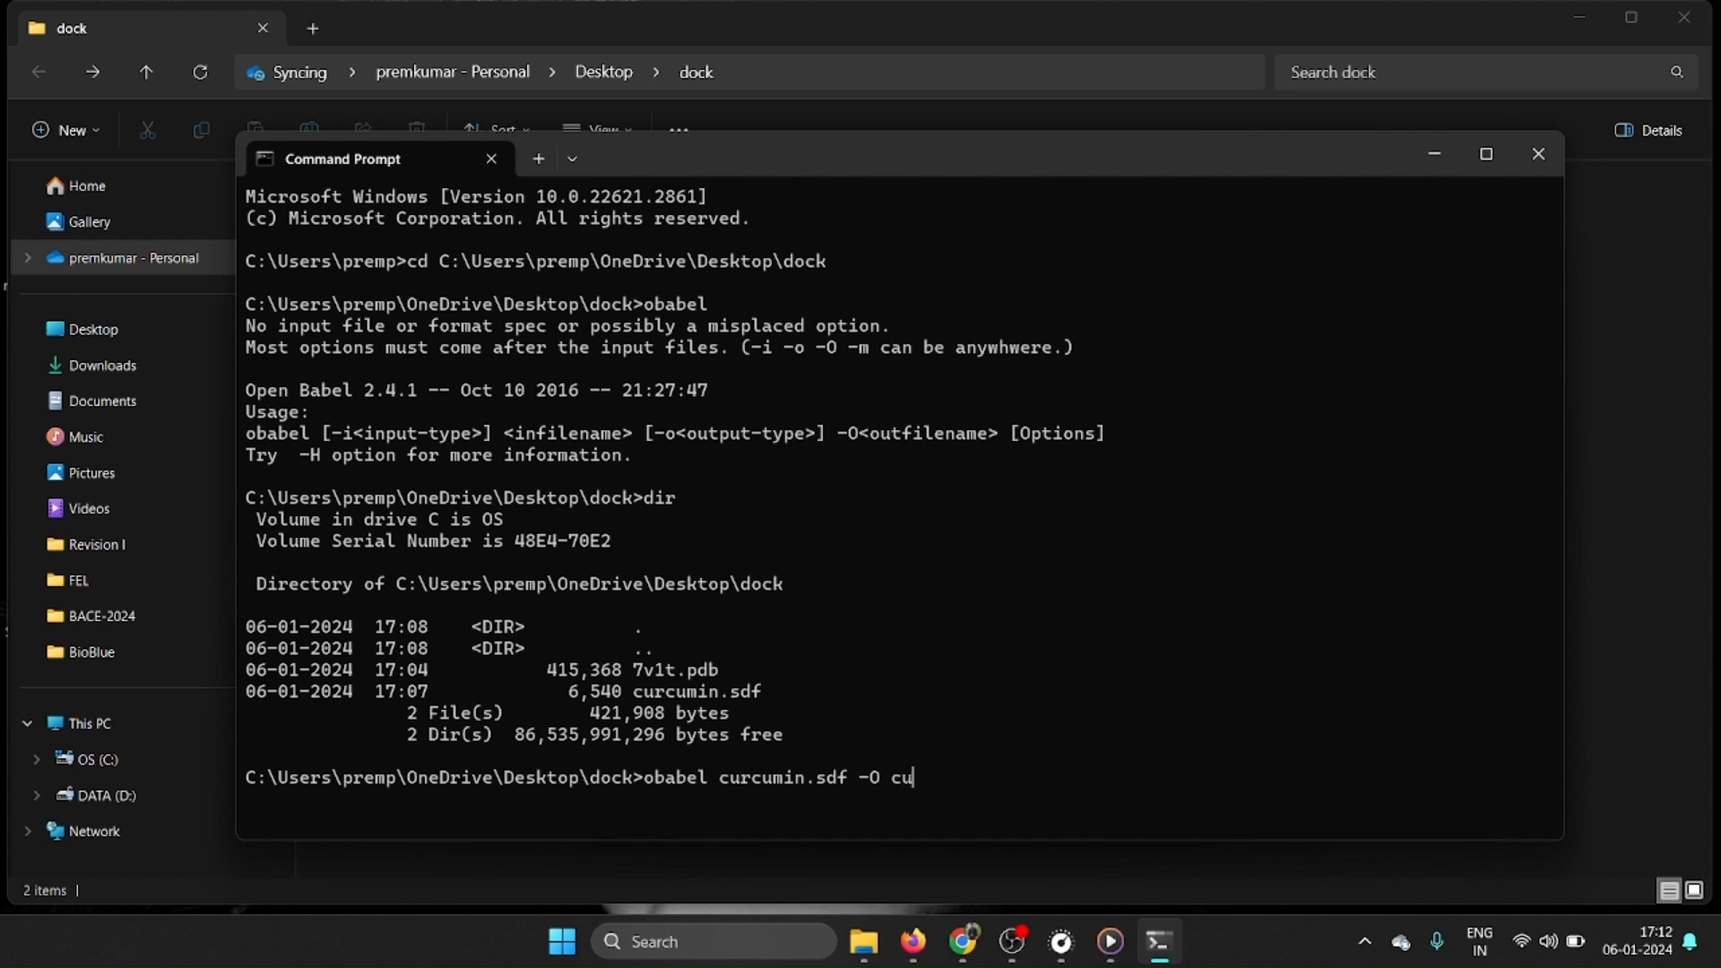
text(cumin.pdb)
text(-h)
key(Return)
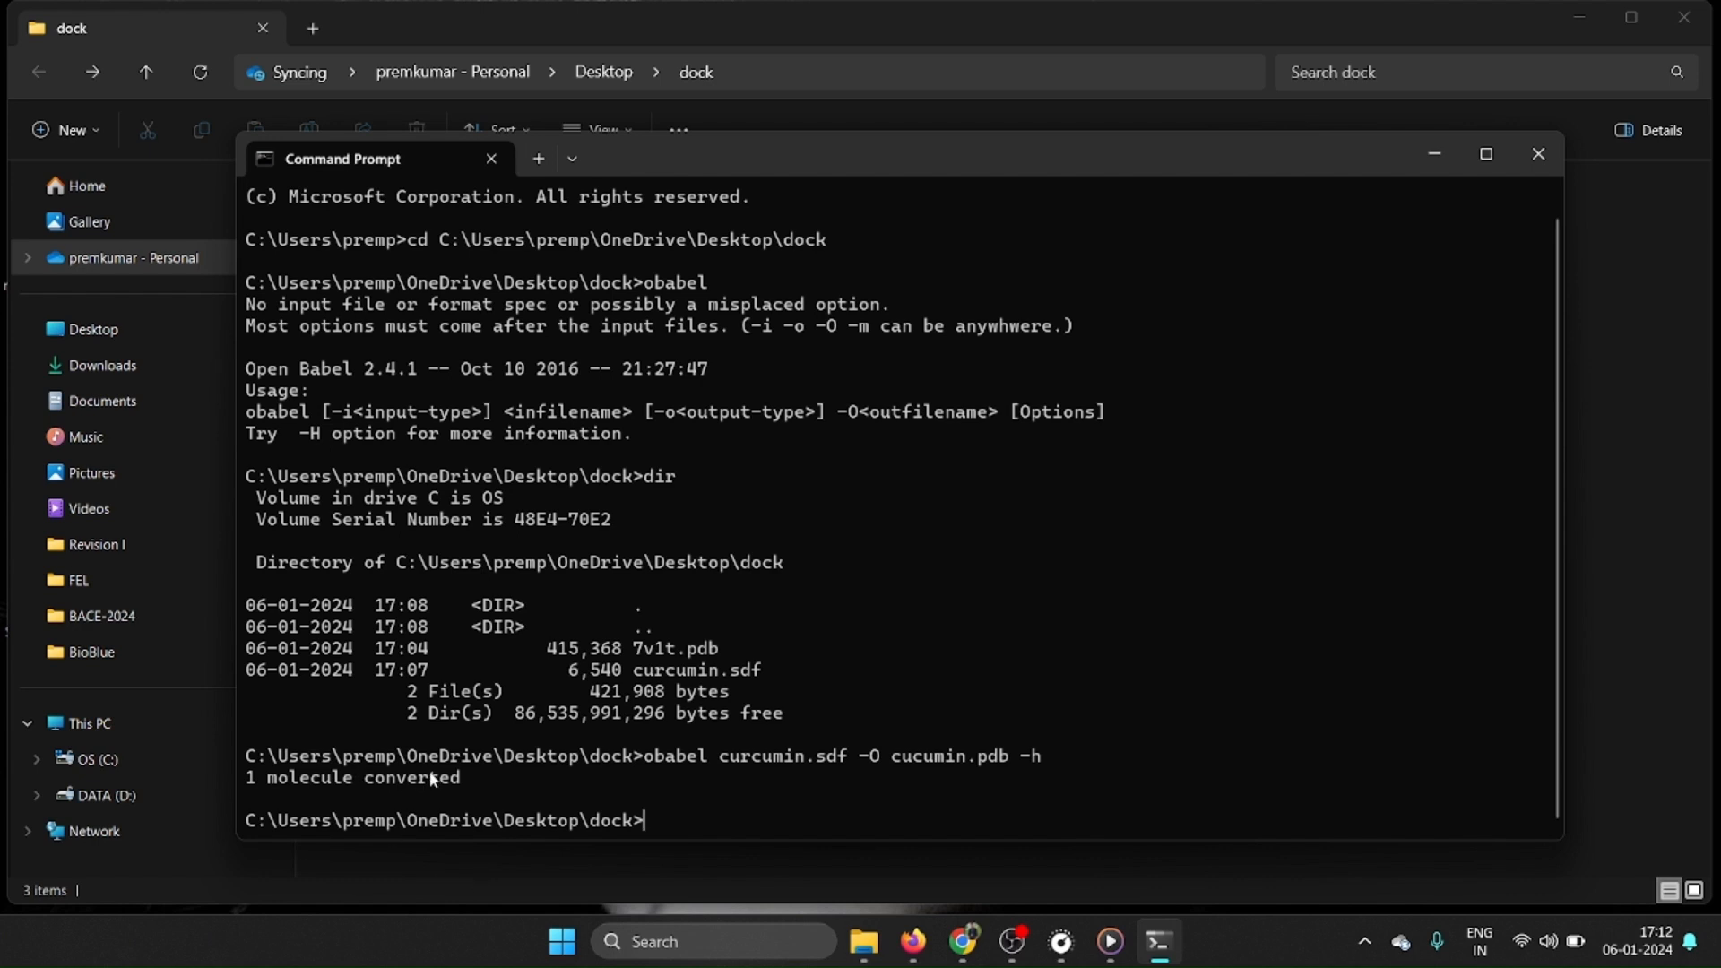
Return to the dock folder in File Explorer and check the 7v1t and converted cucumin PDB files.
click(1428, 169)
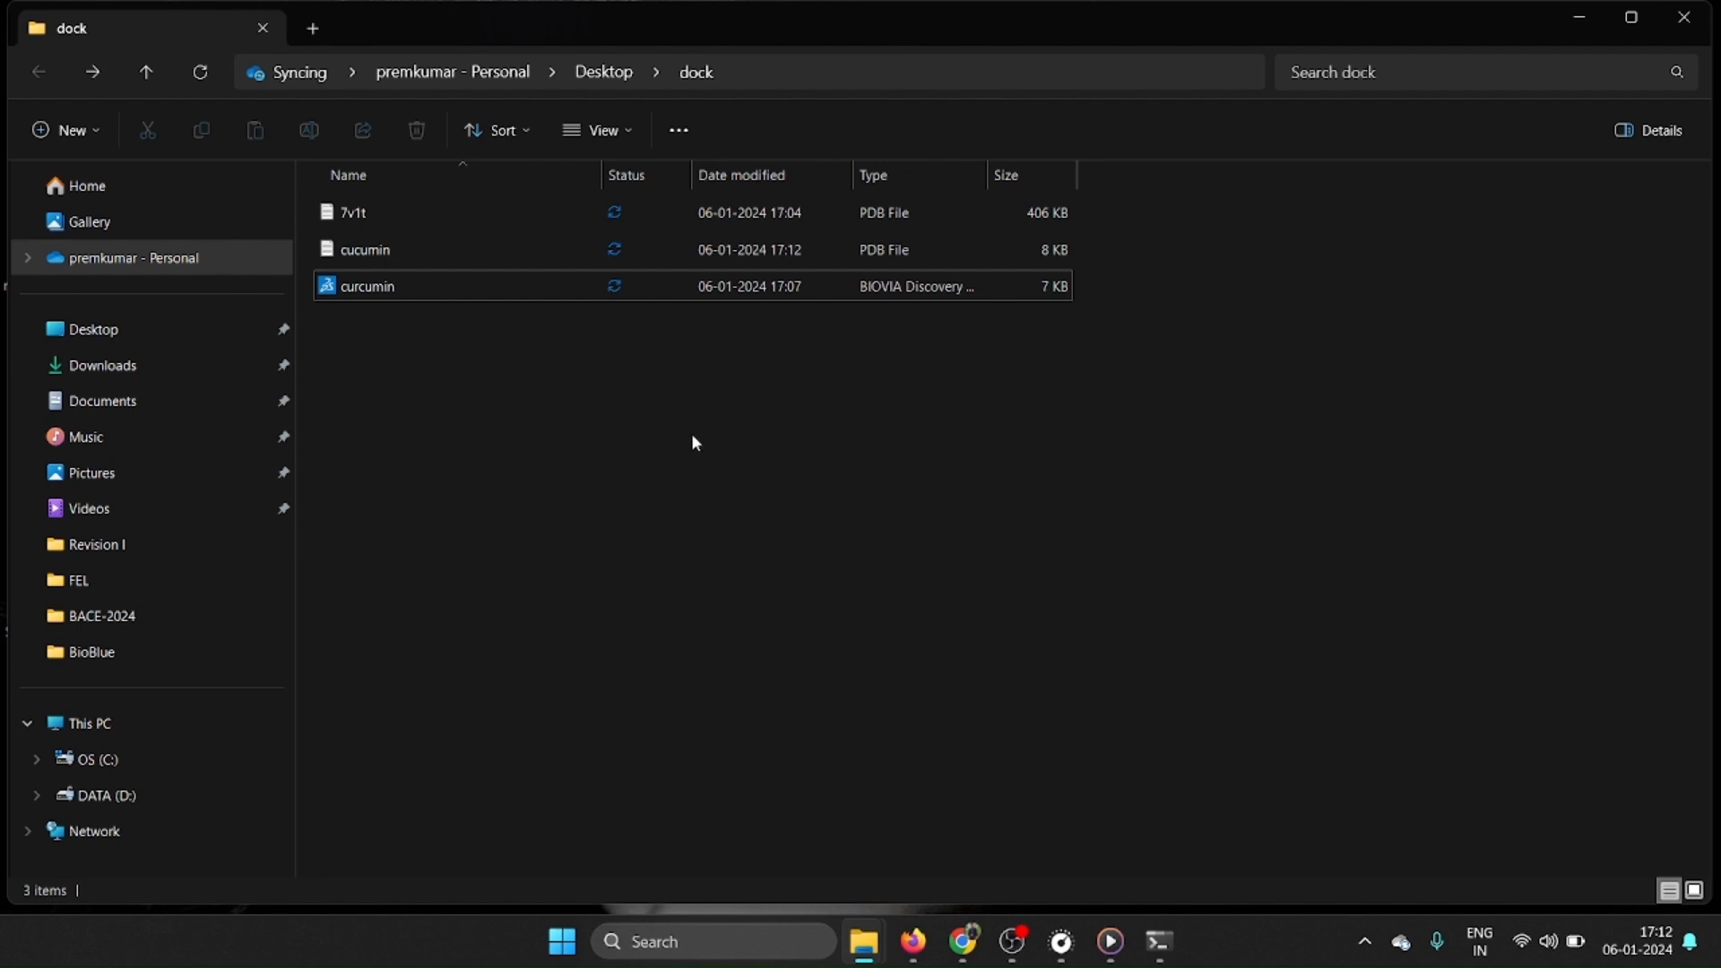
click(421, 249)
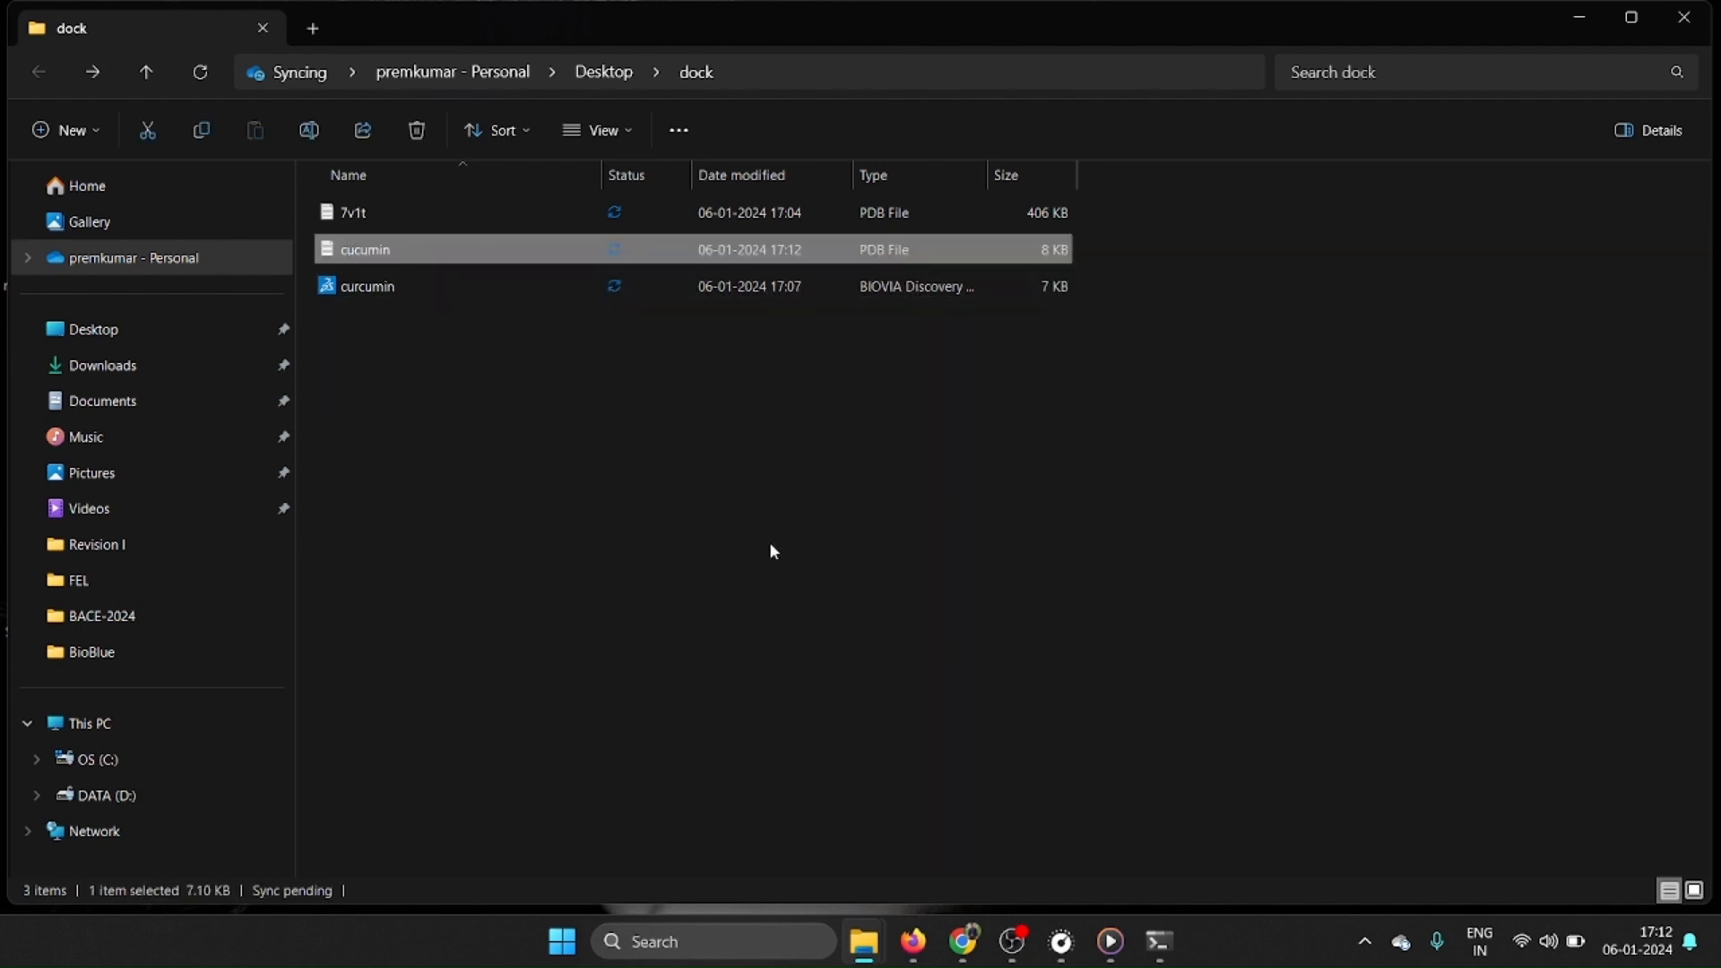
click(650, 592)
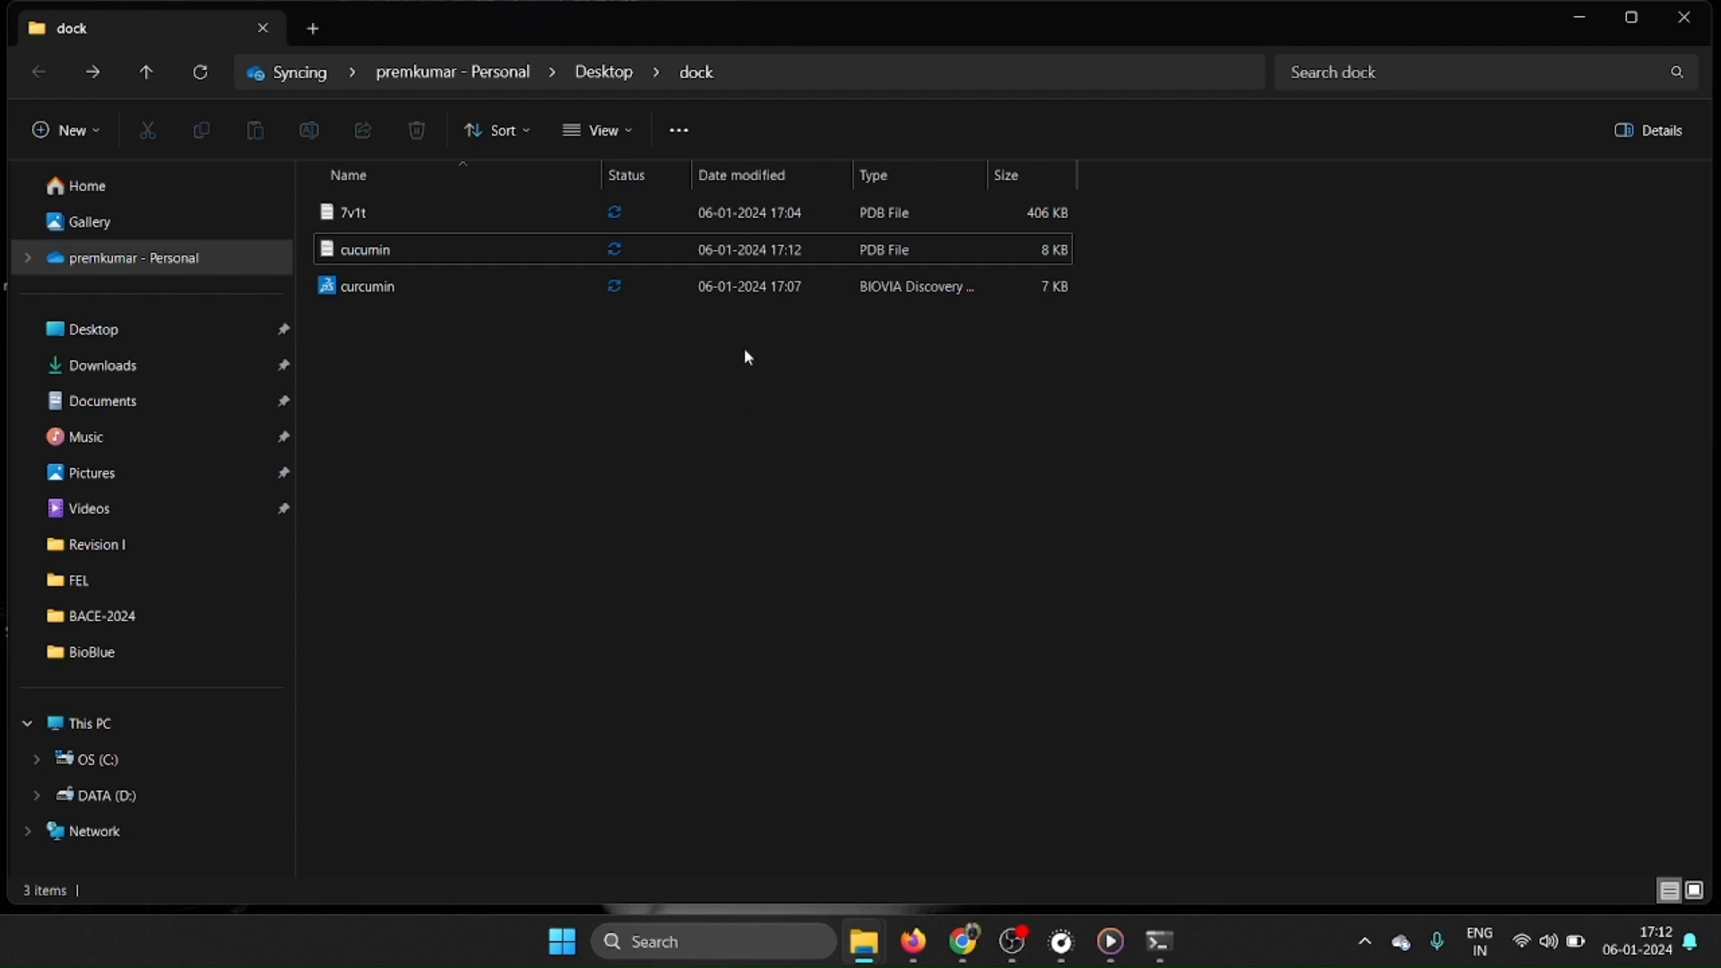
click(556, 218)
click(536, 248)
click(742, 524)
Go to the desktop, refresh it, launch AutoDockTools-1.5.7 and maximize its window.
click(1579, 20)
right_click(1058, 230)
click(1129, 324)
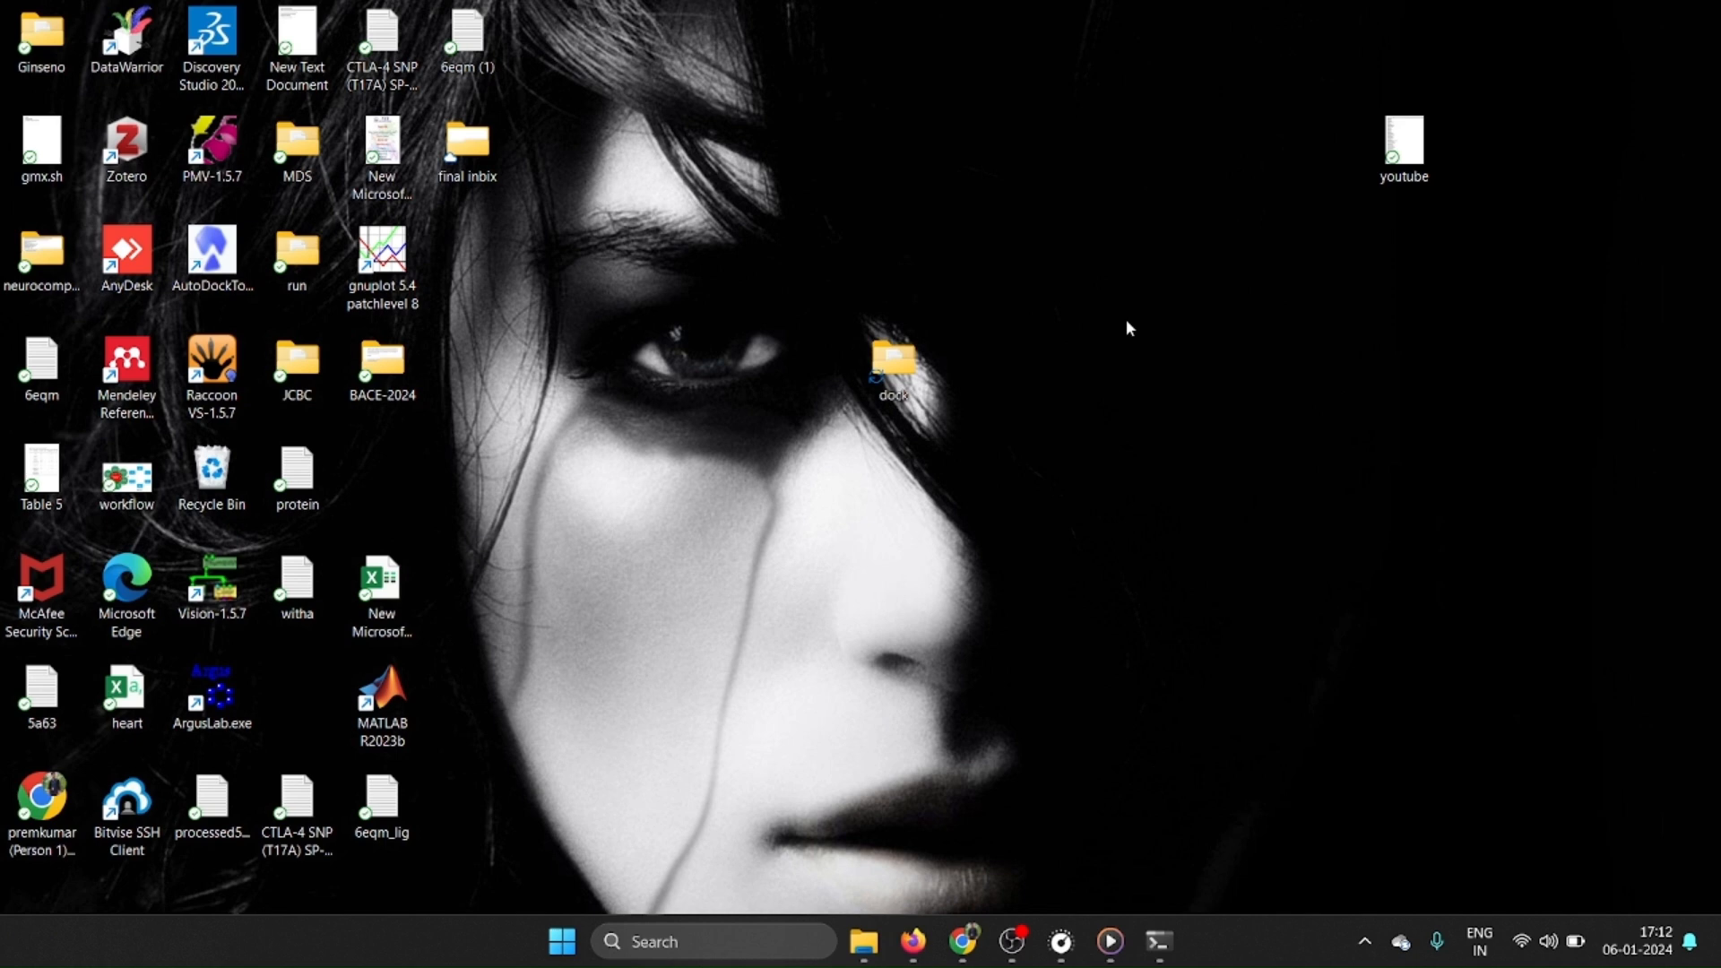
click(212, 251)
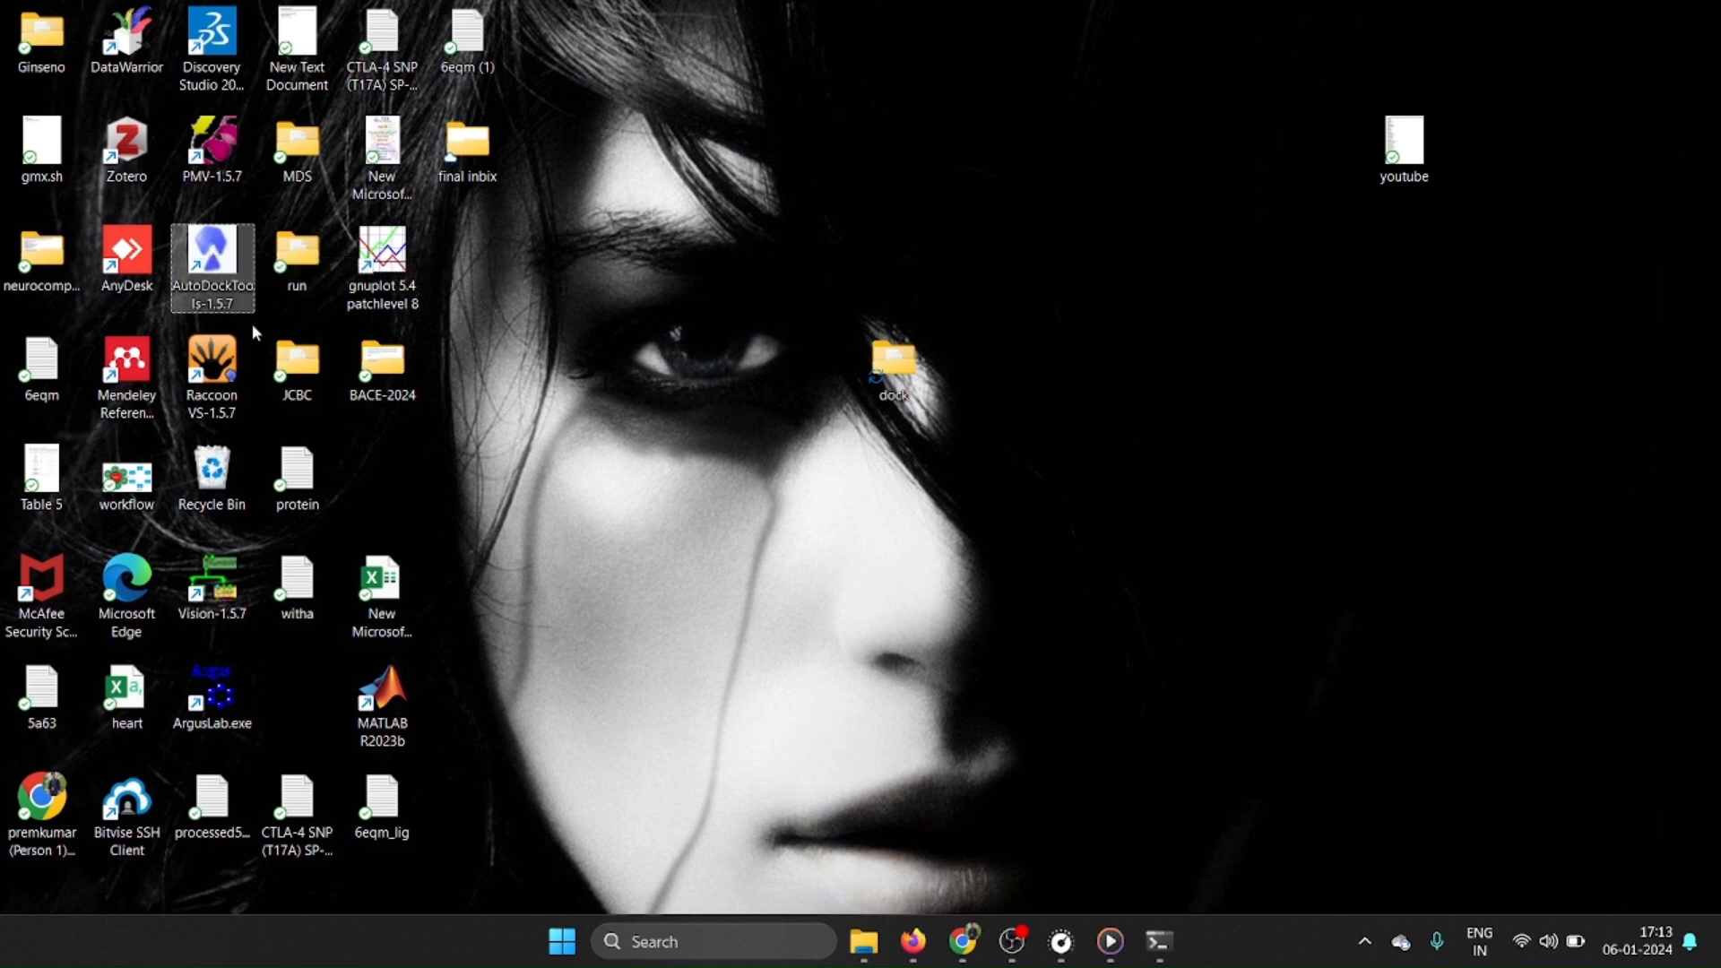
double_click(209, 247)
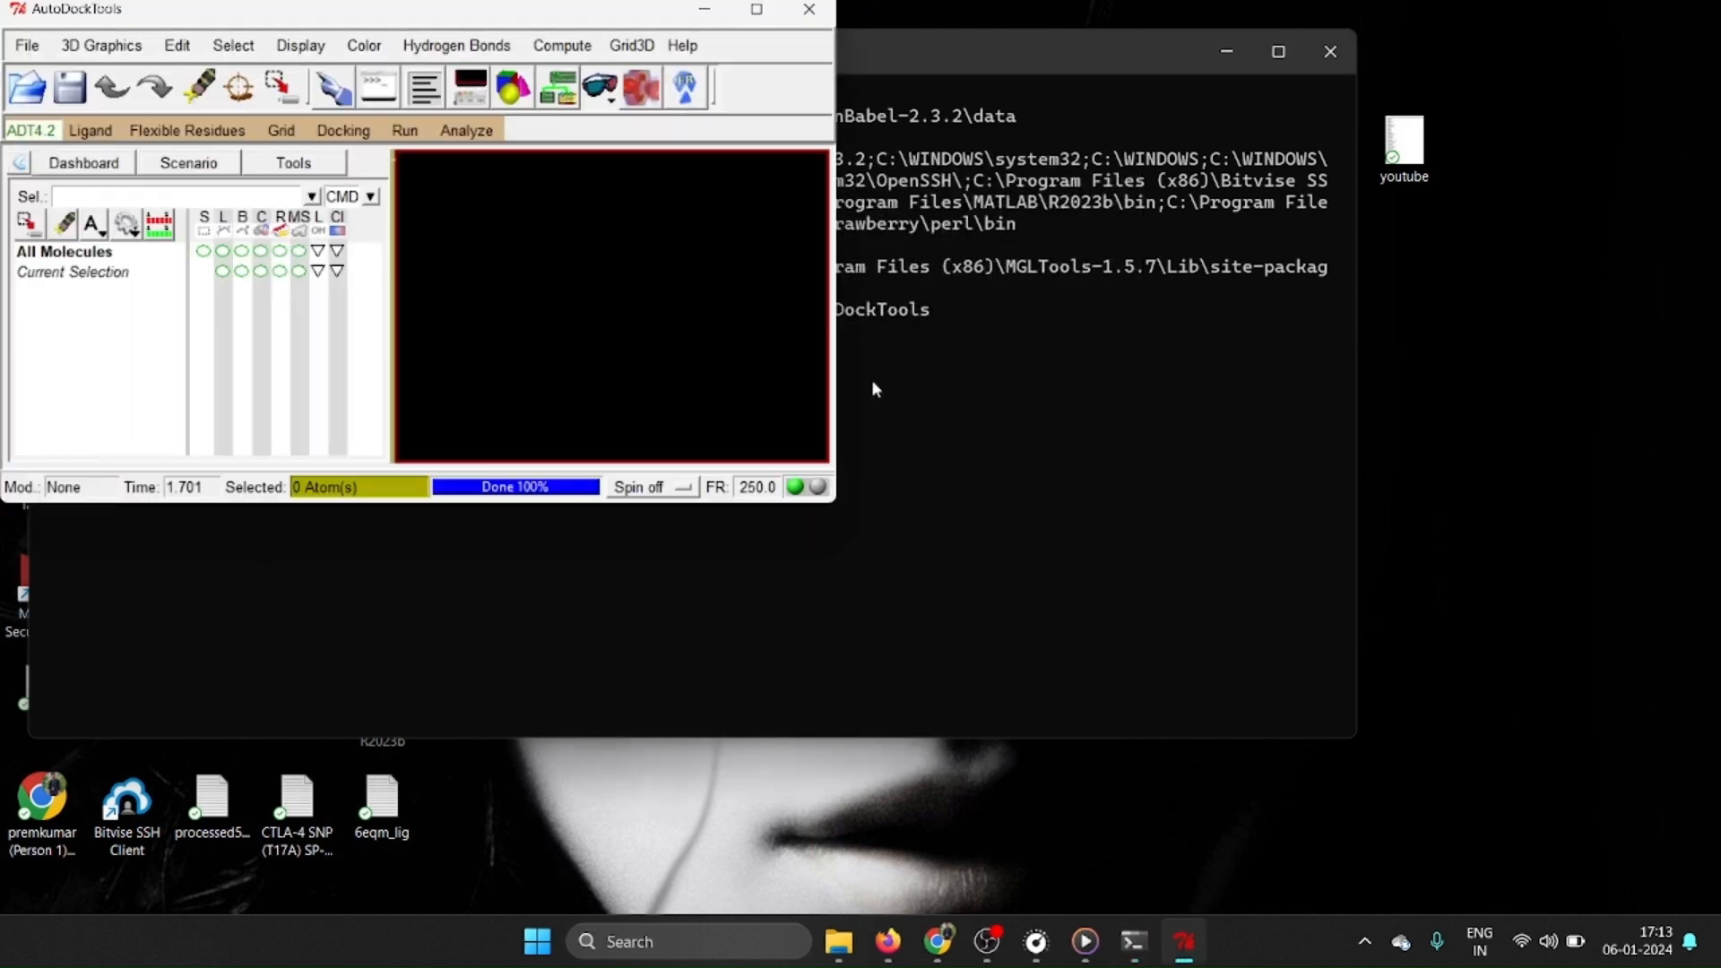
click(759, 12)
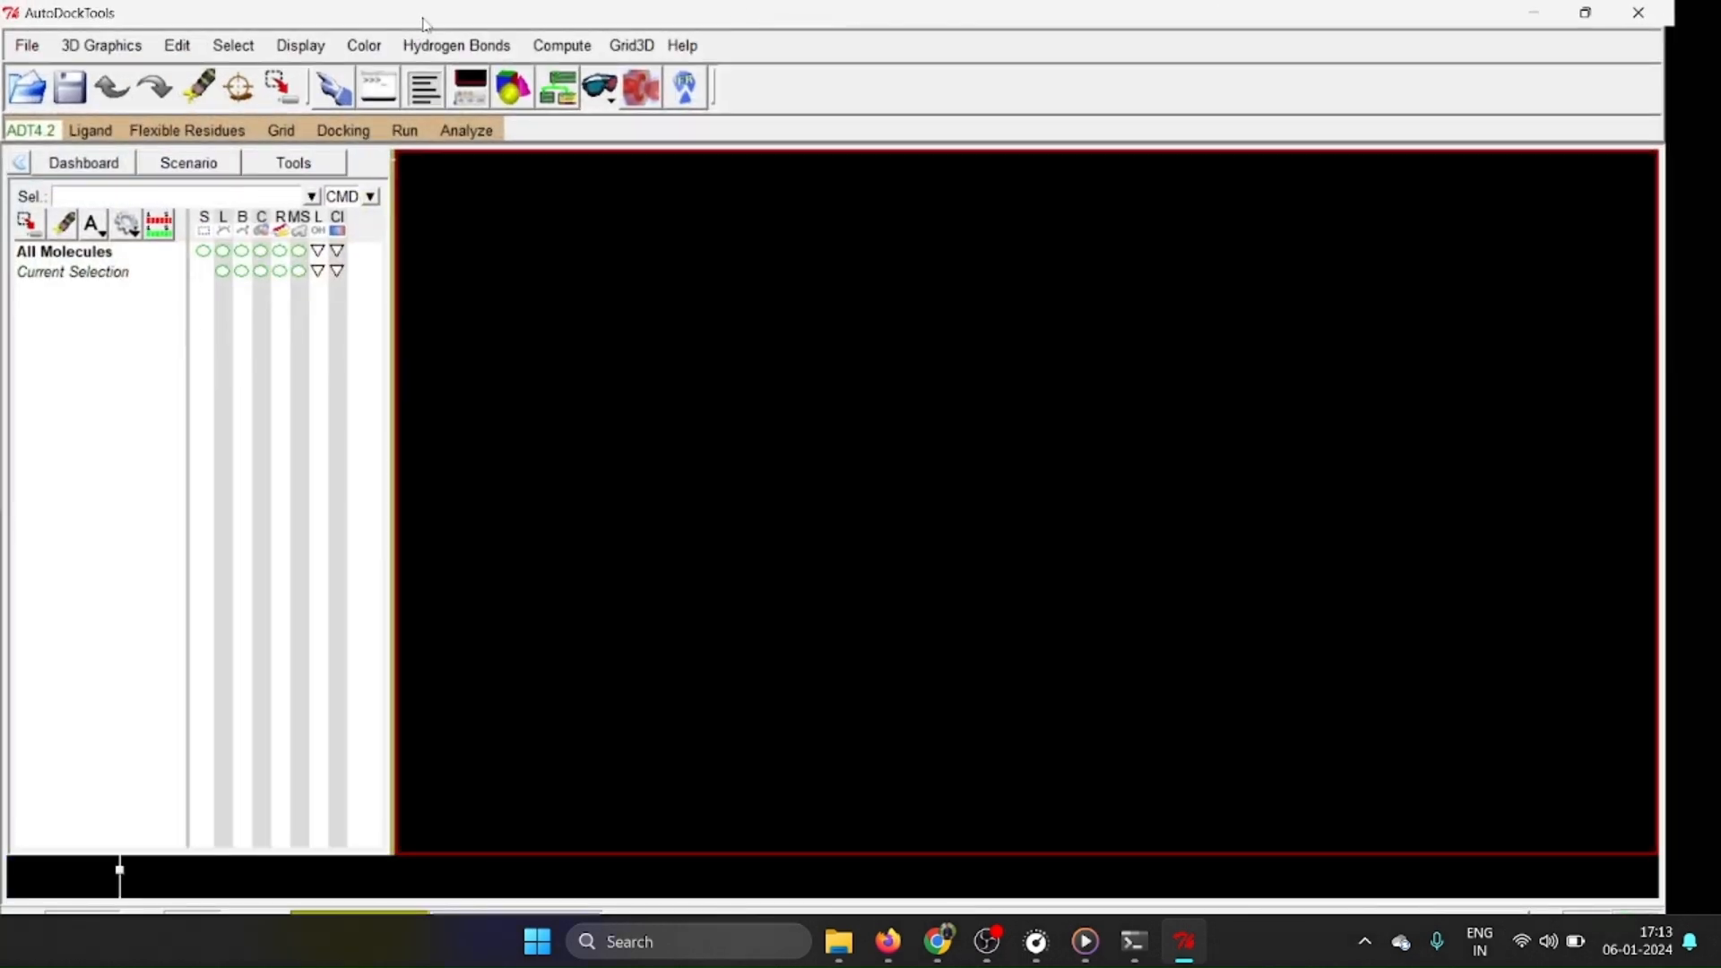
Open the AutoDockTools user preferences and clear the Startup Directory path.
click(31, 46)
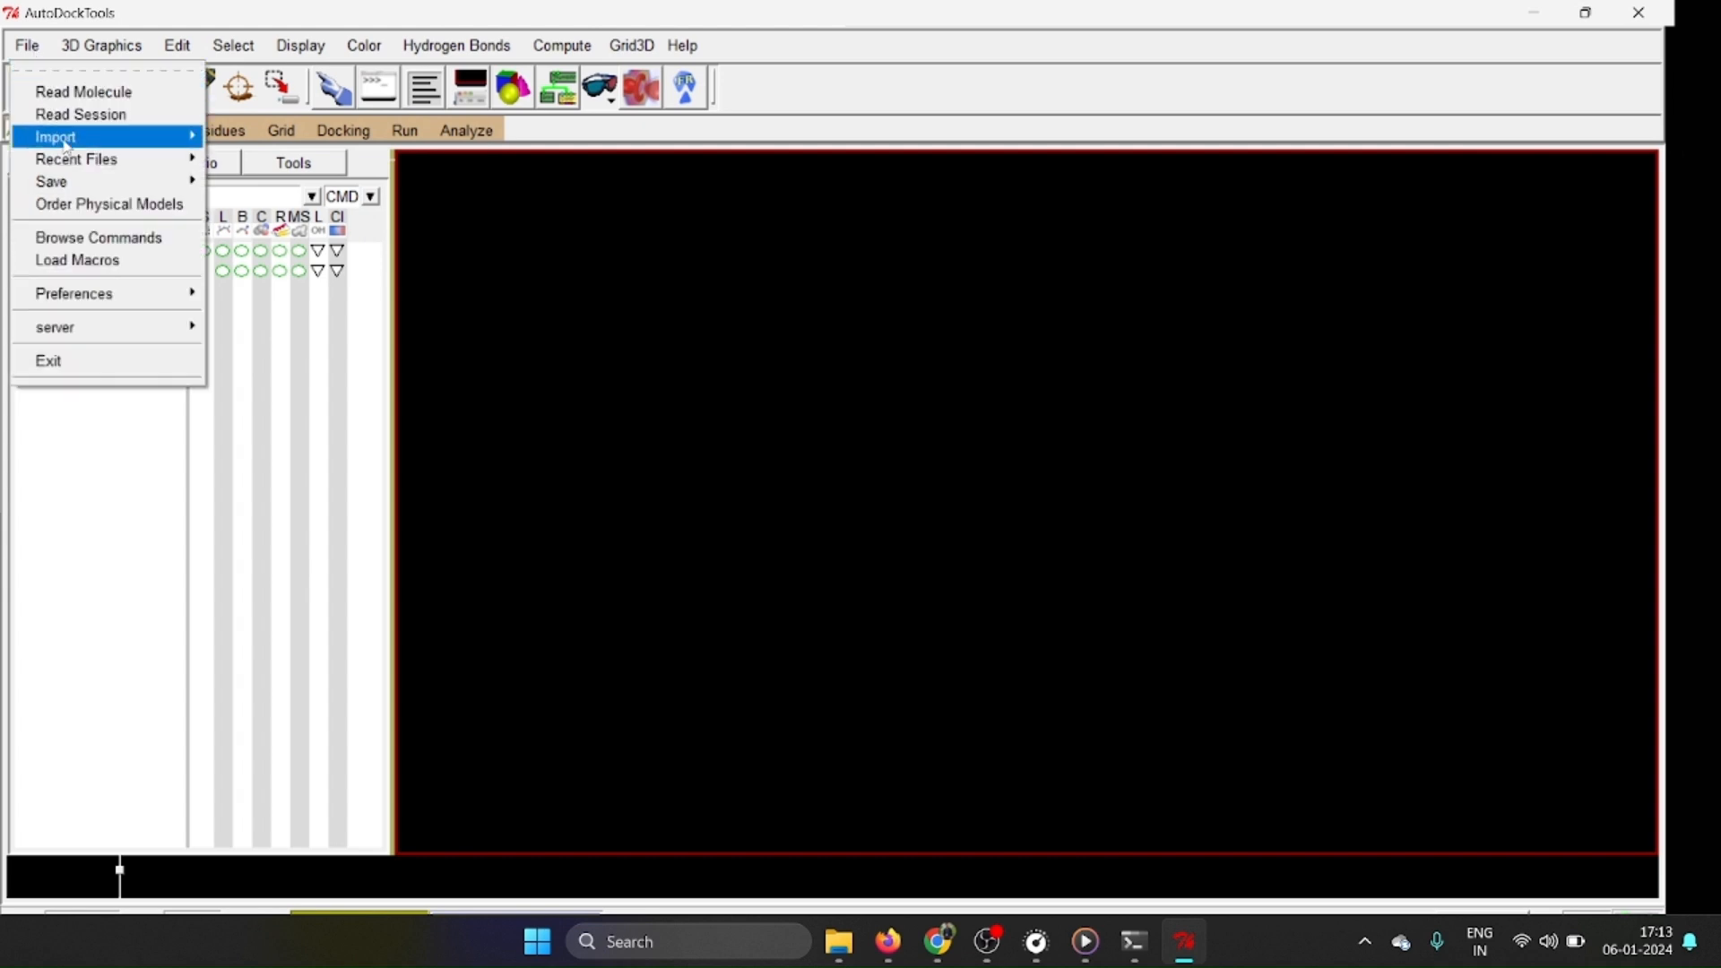
mouse_move(93, 292)
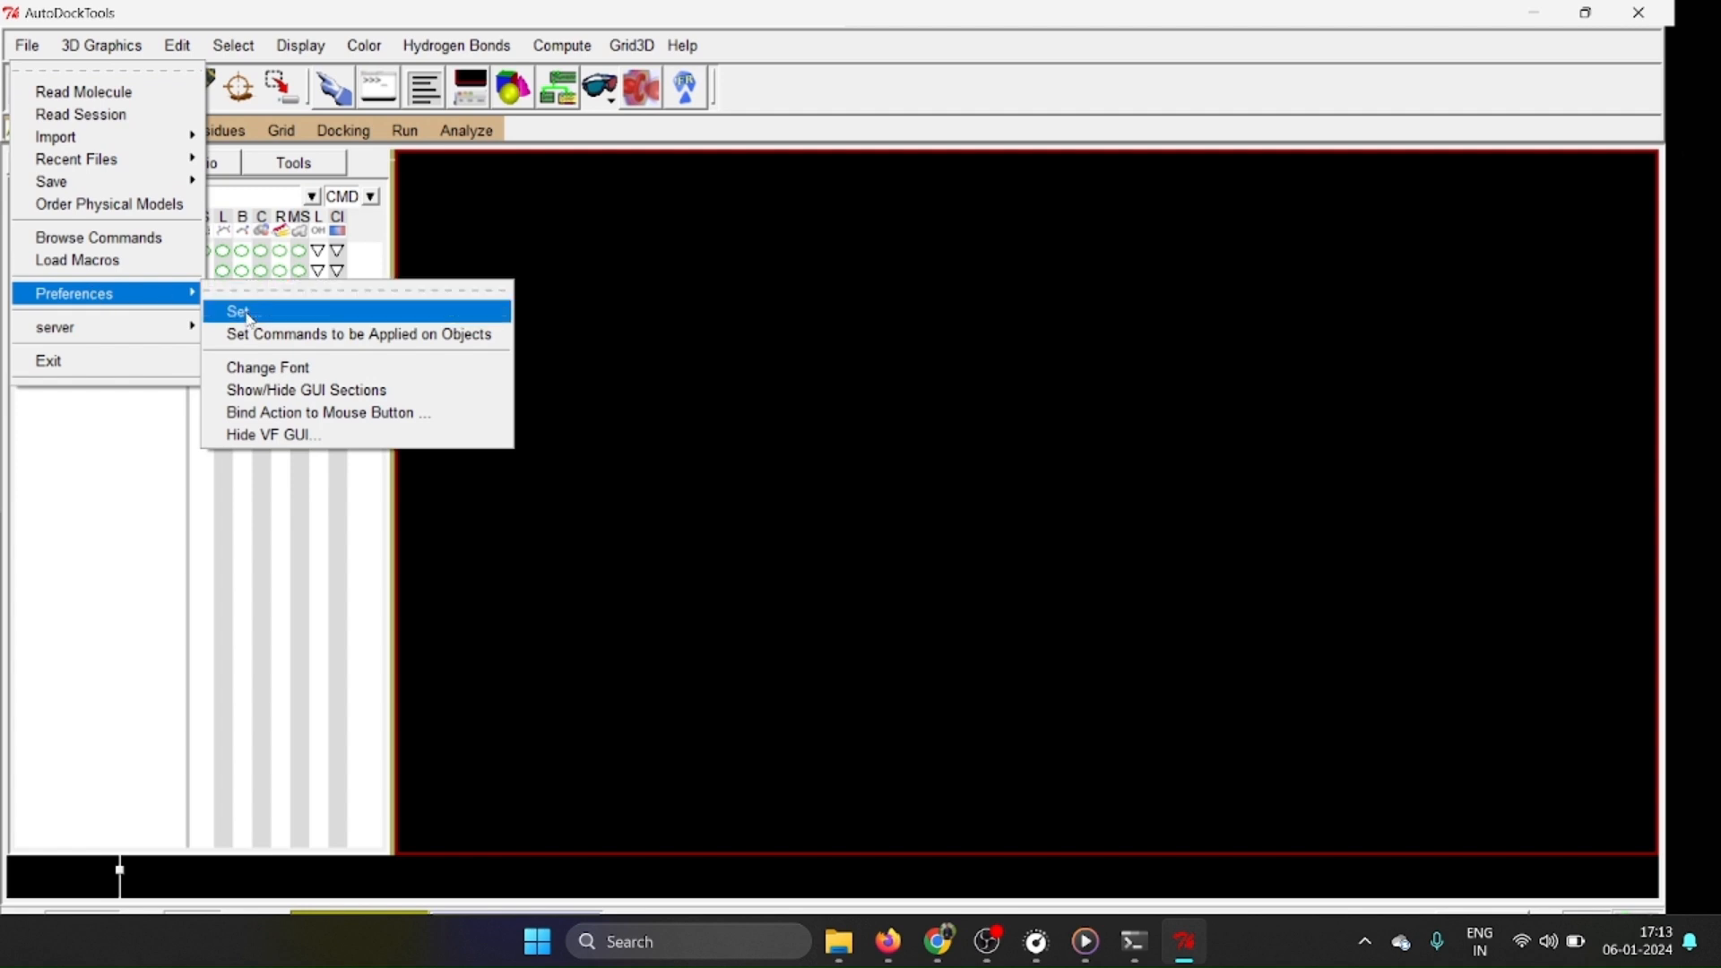
click(250, 316)
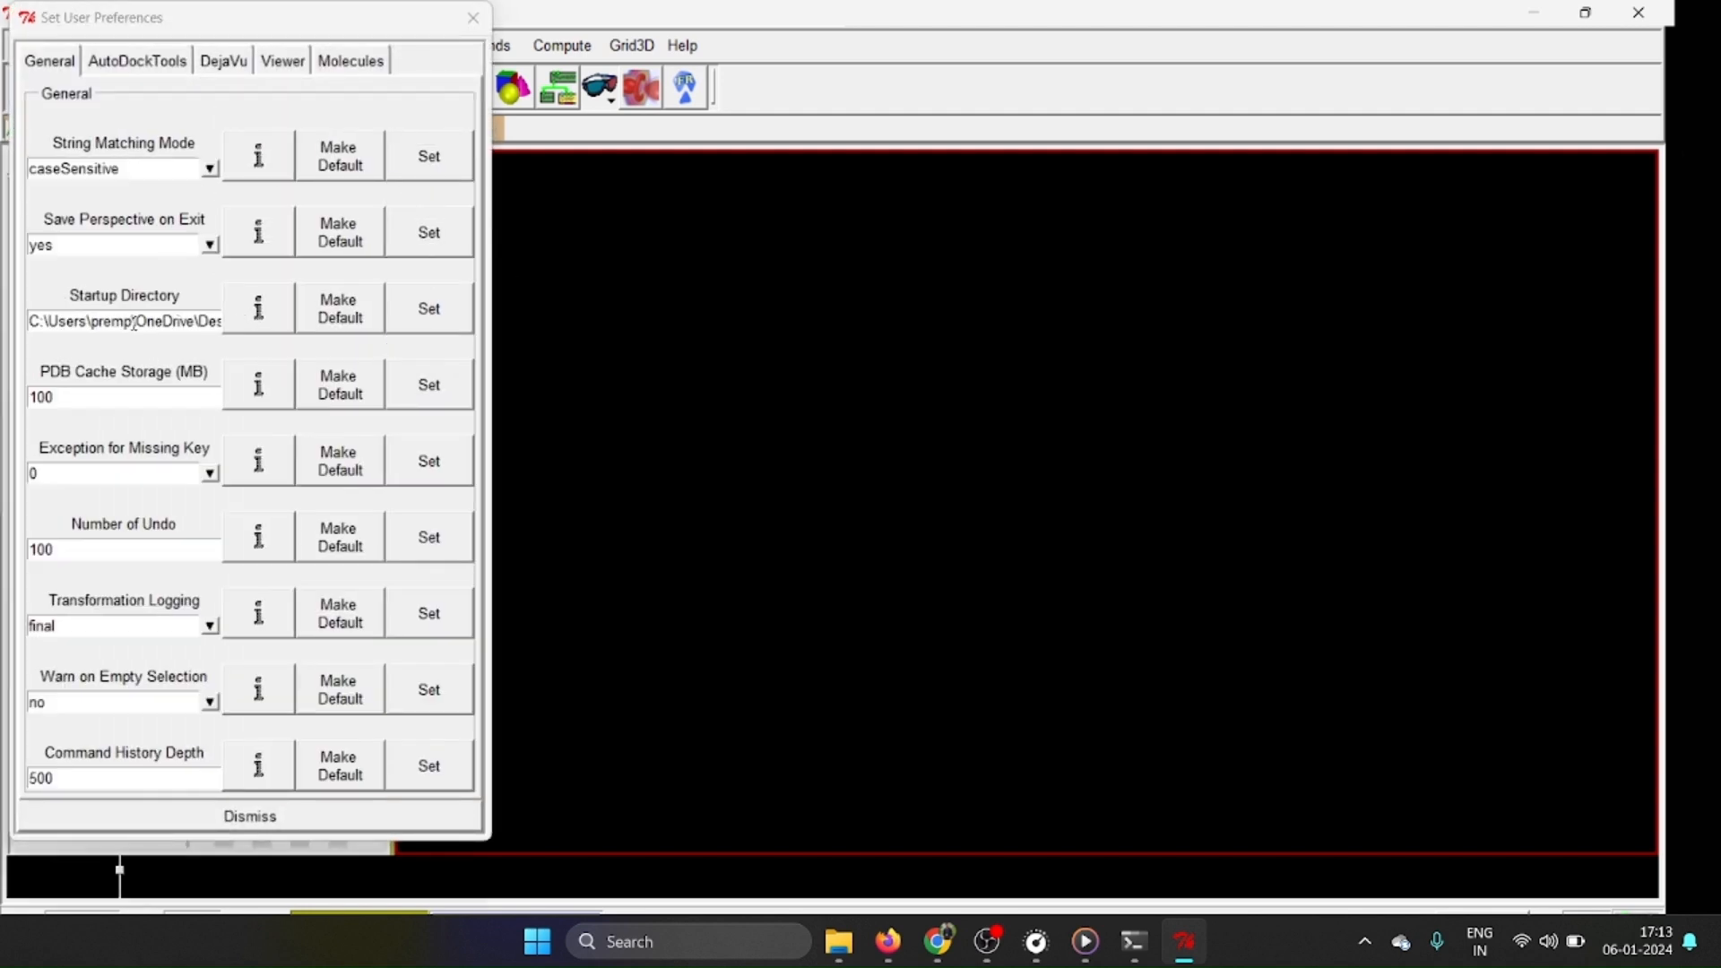
drag(133, 323, 29, 321)
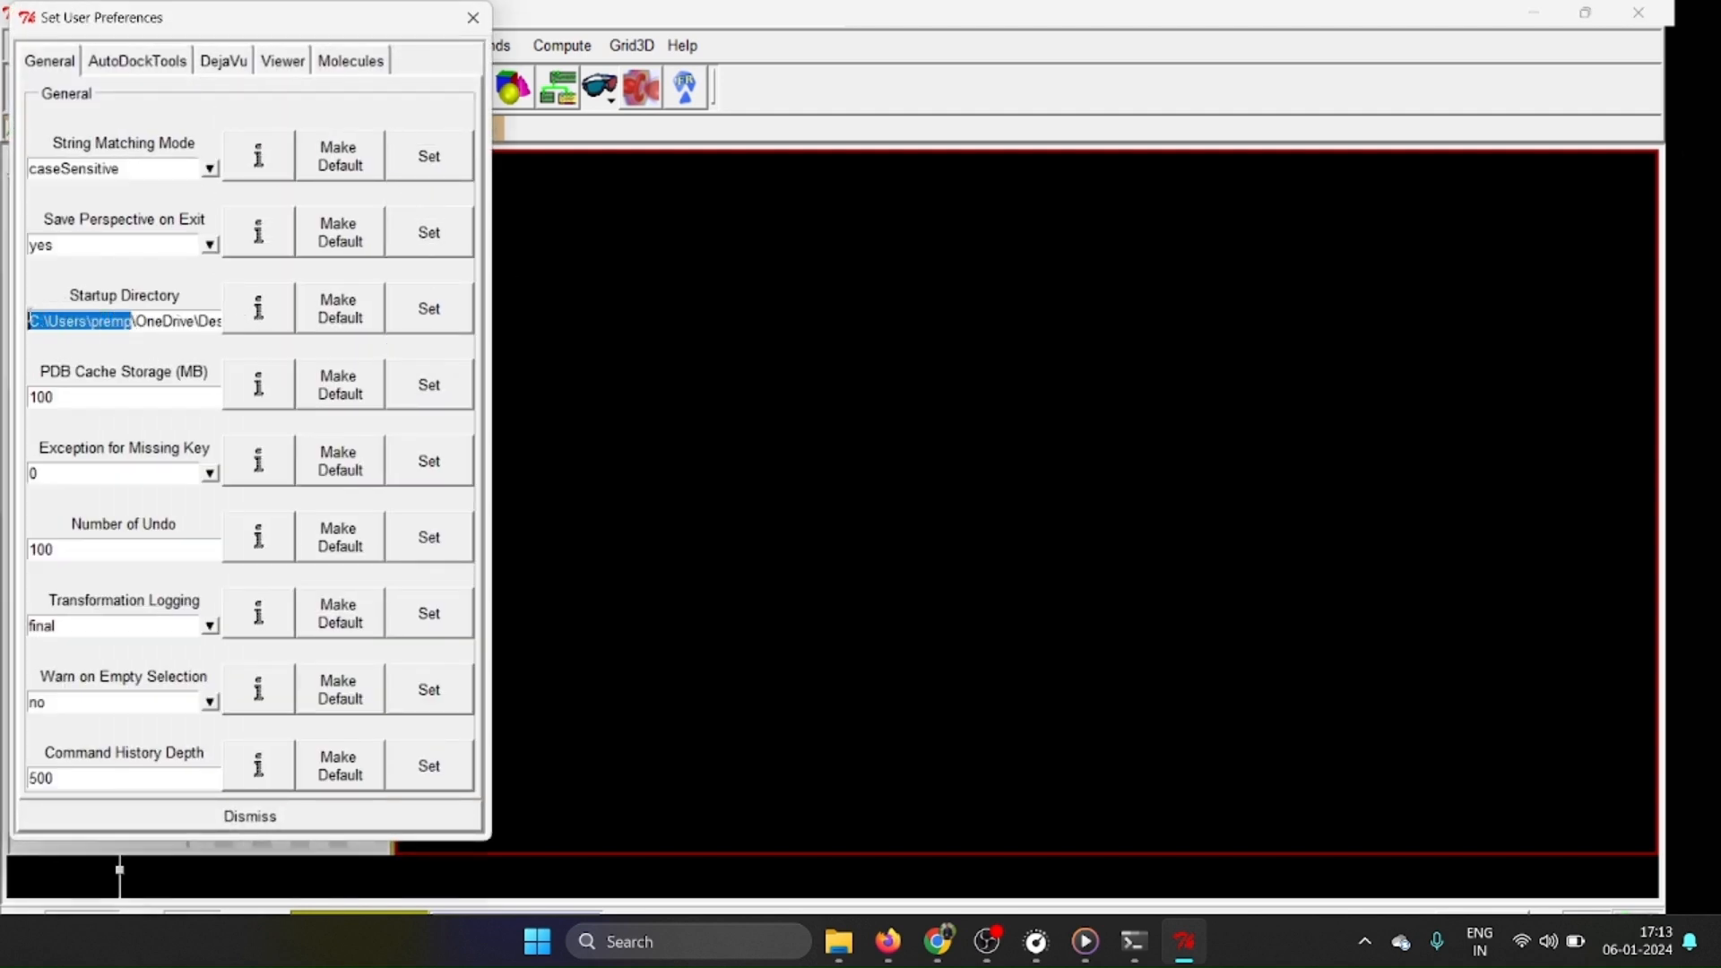
key(Delete)
key(Delete)
key(Delete)
key(Delete)
key(Delete)
key(Delete)
key(Delete)
key(Delete)
key(Delete)
key(Delete)
key(Delete)
key(Delete)
key(Delete)
key(Delete)
key(Delete)
key(Delete)
key(Delete)
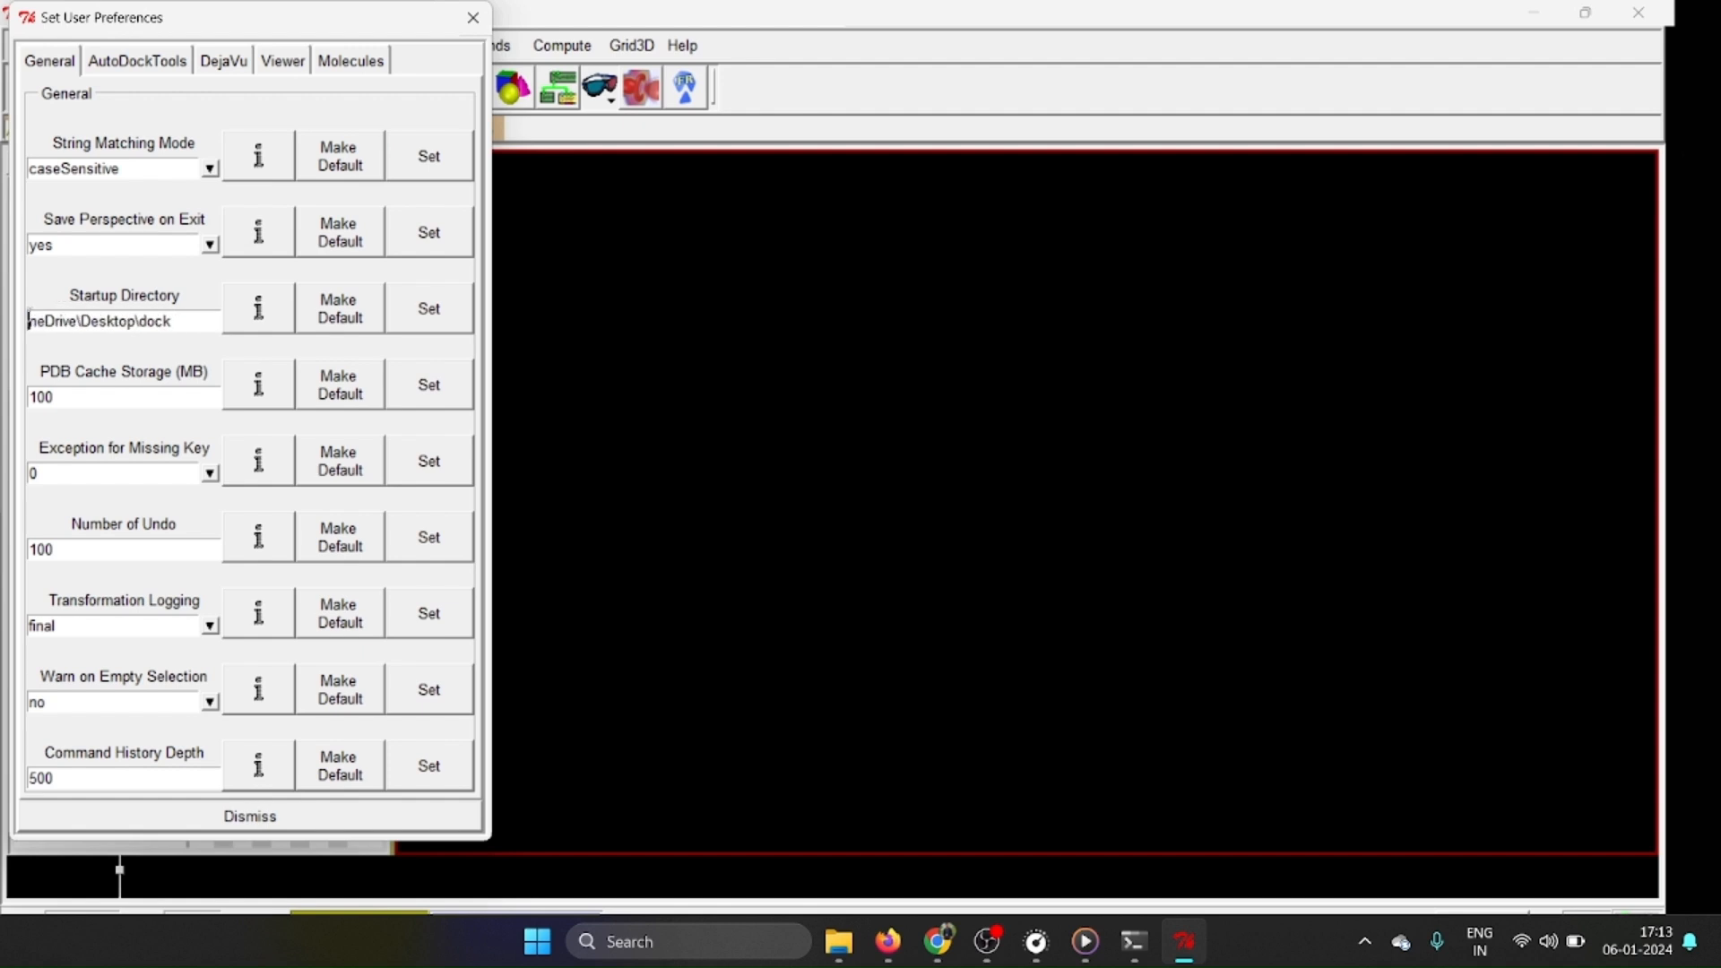
key(Delete)
key(Delete)
key(Delete)
key(Delete)
key(Delete)
Copy the dock folder's path from File Explorer and enter it as the Startup Directory in the AutoDockTools preferences.
mouse_move(838, 941)
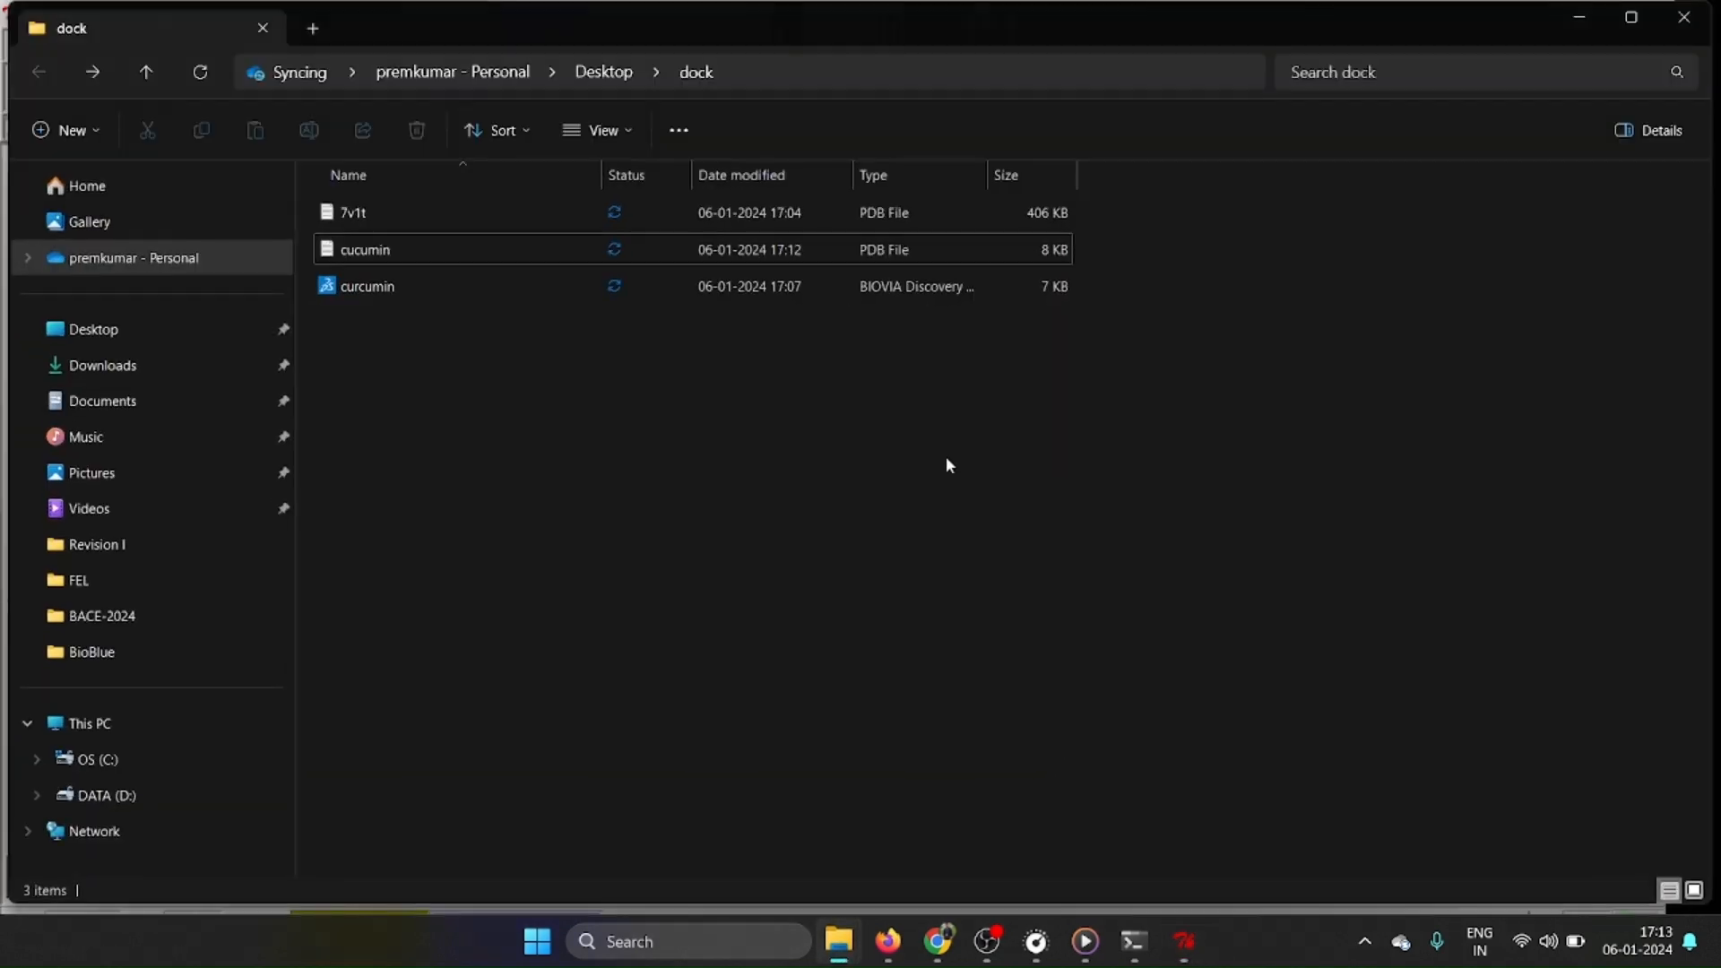
click(1045, 838)
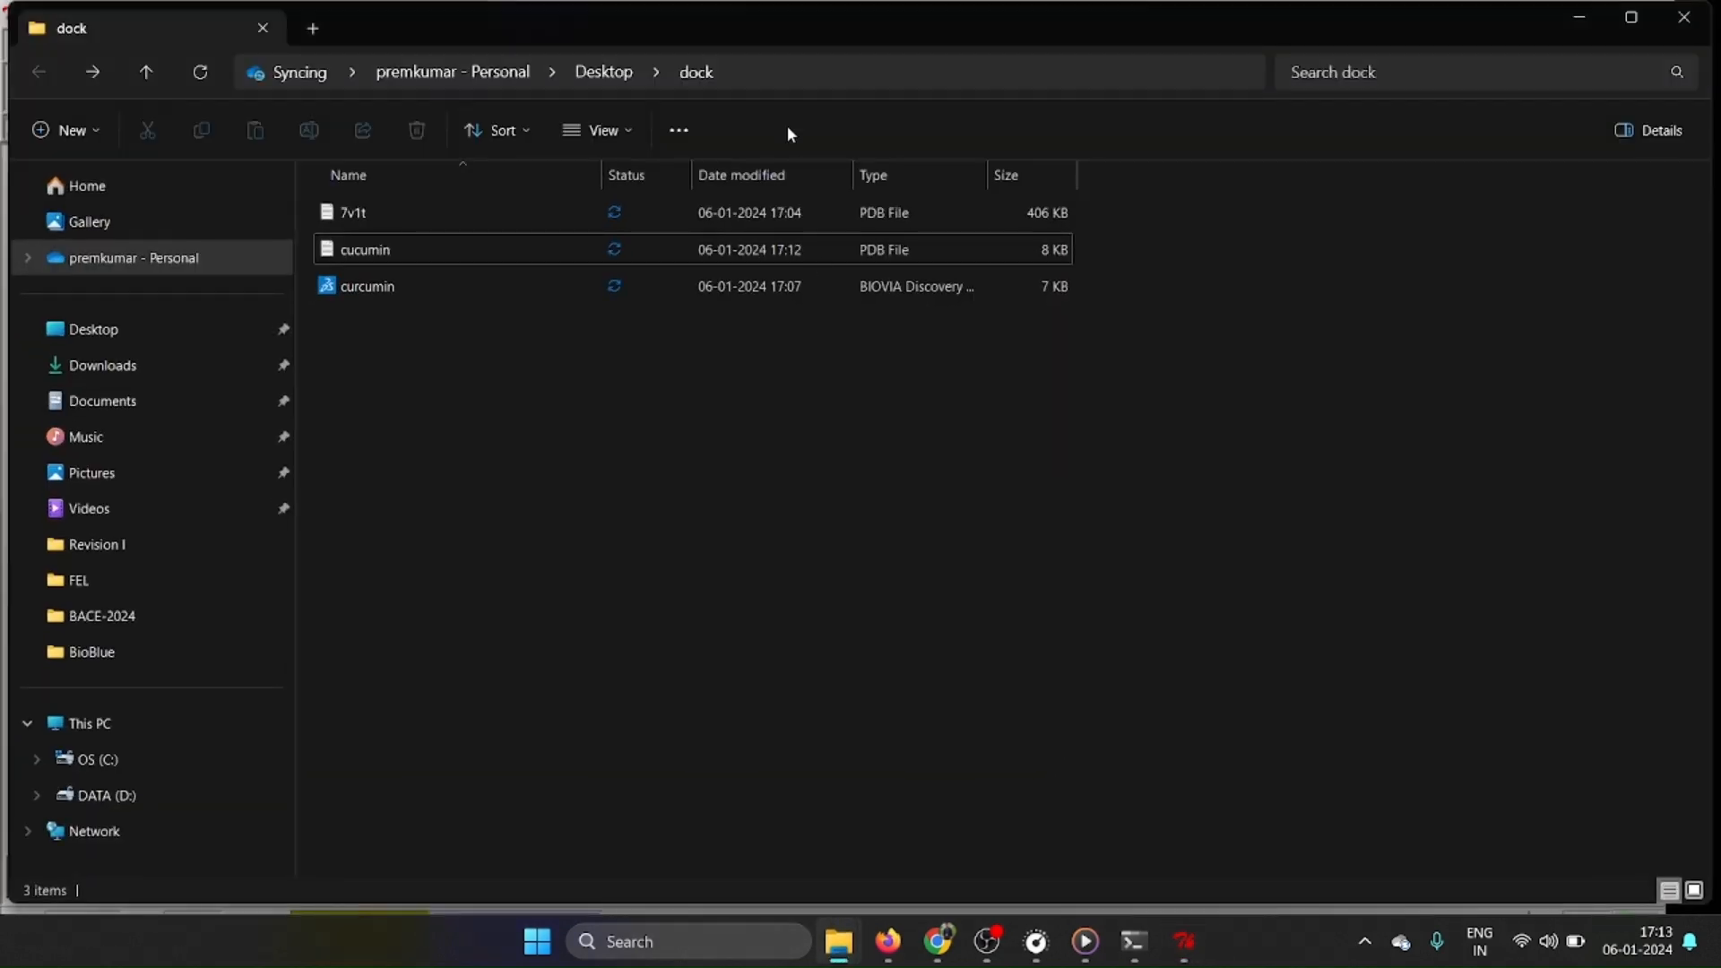
click(773, 77)
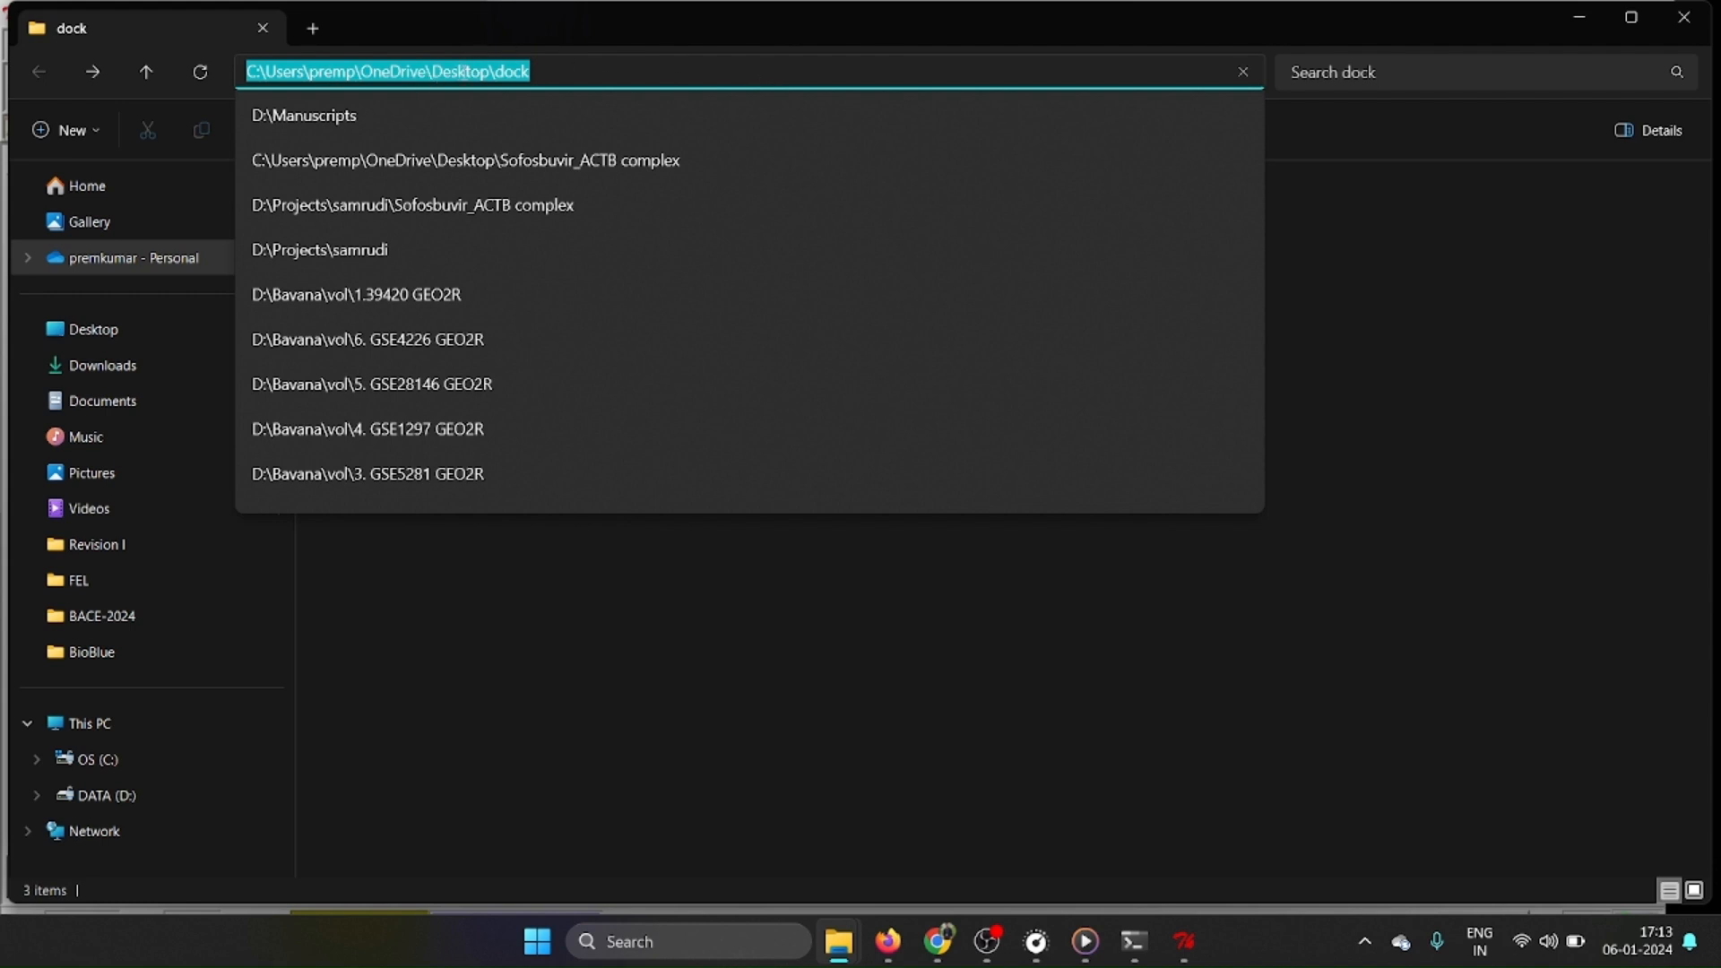
right_click(466, 79)
click(525, 128)
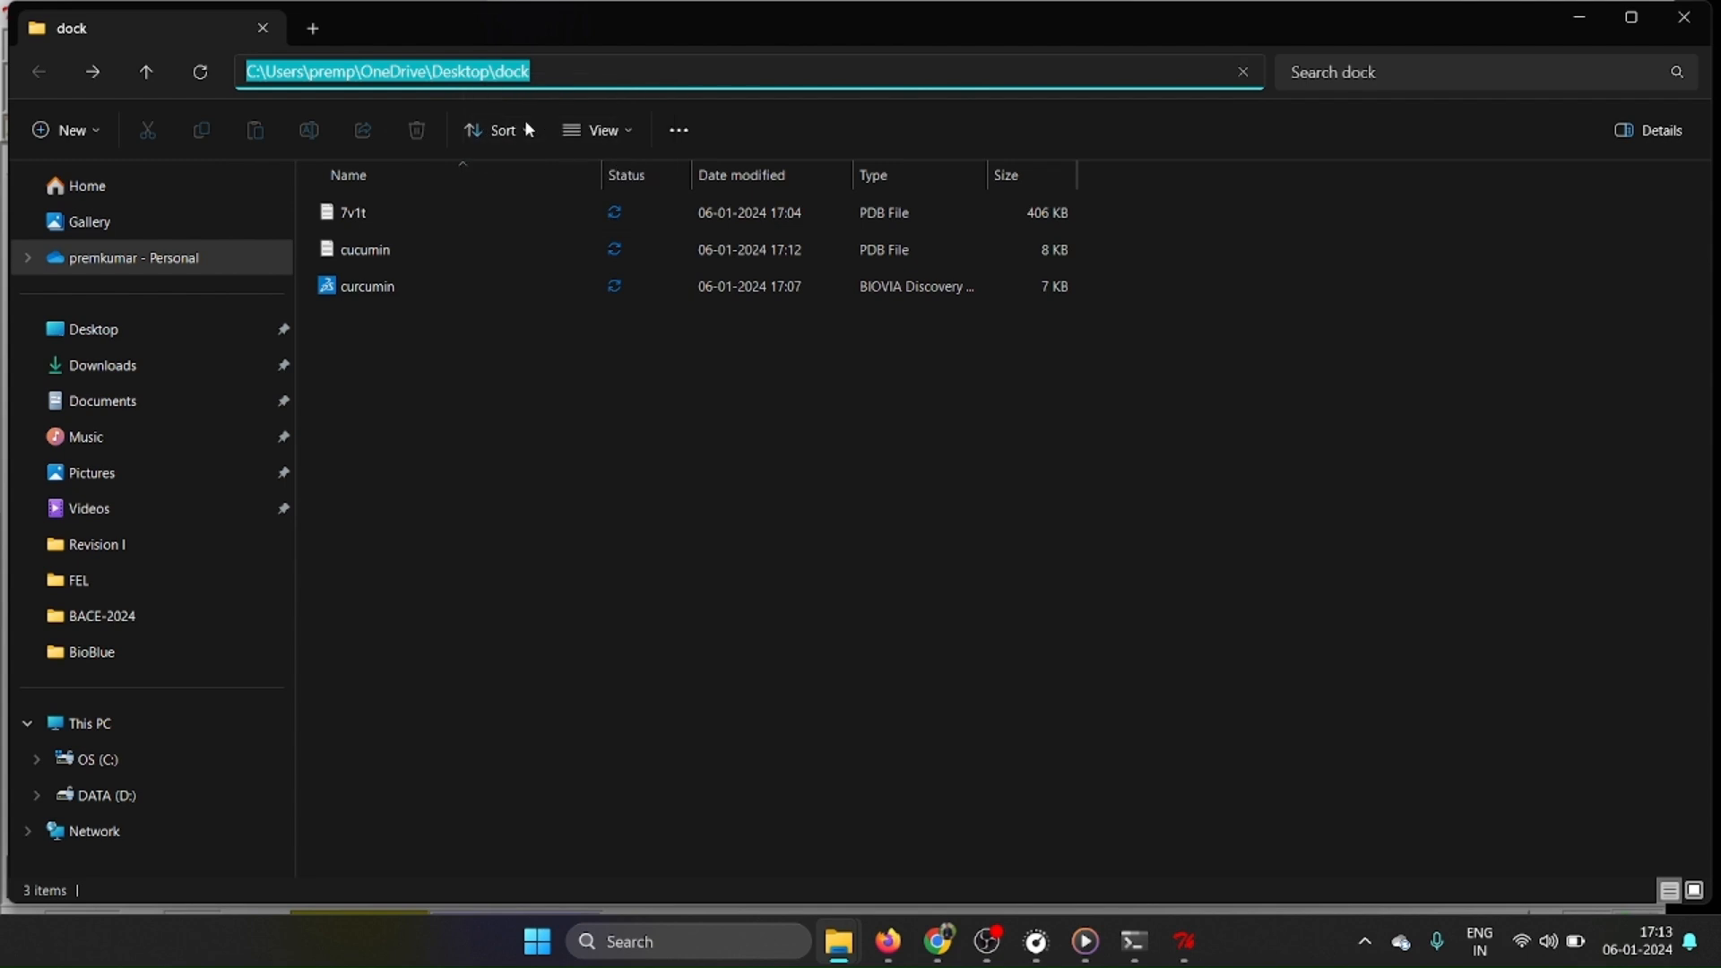
click(1181, 949)
click(76, 323)
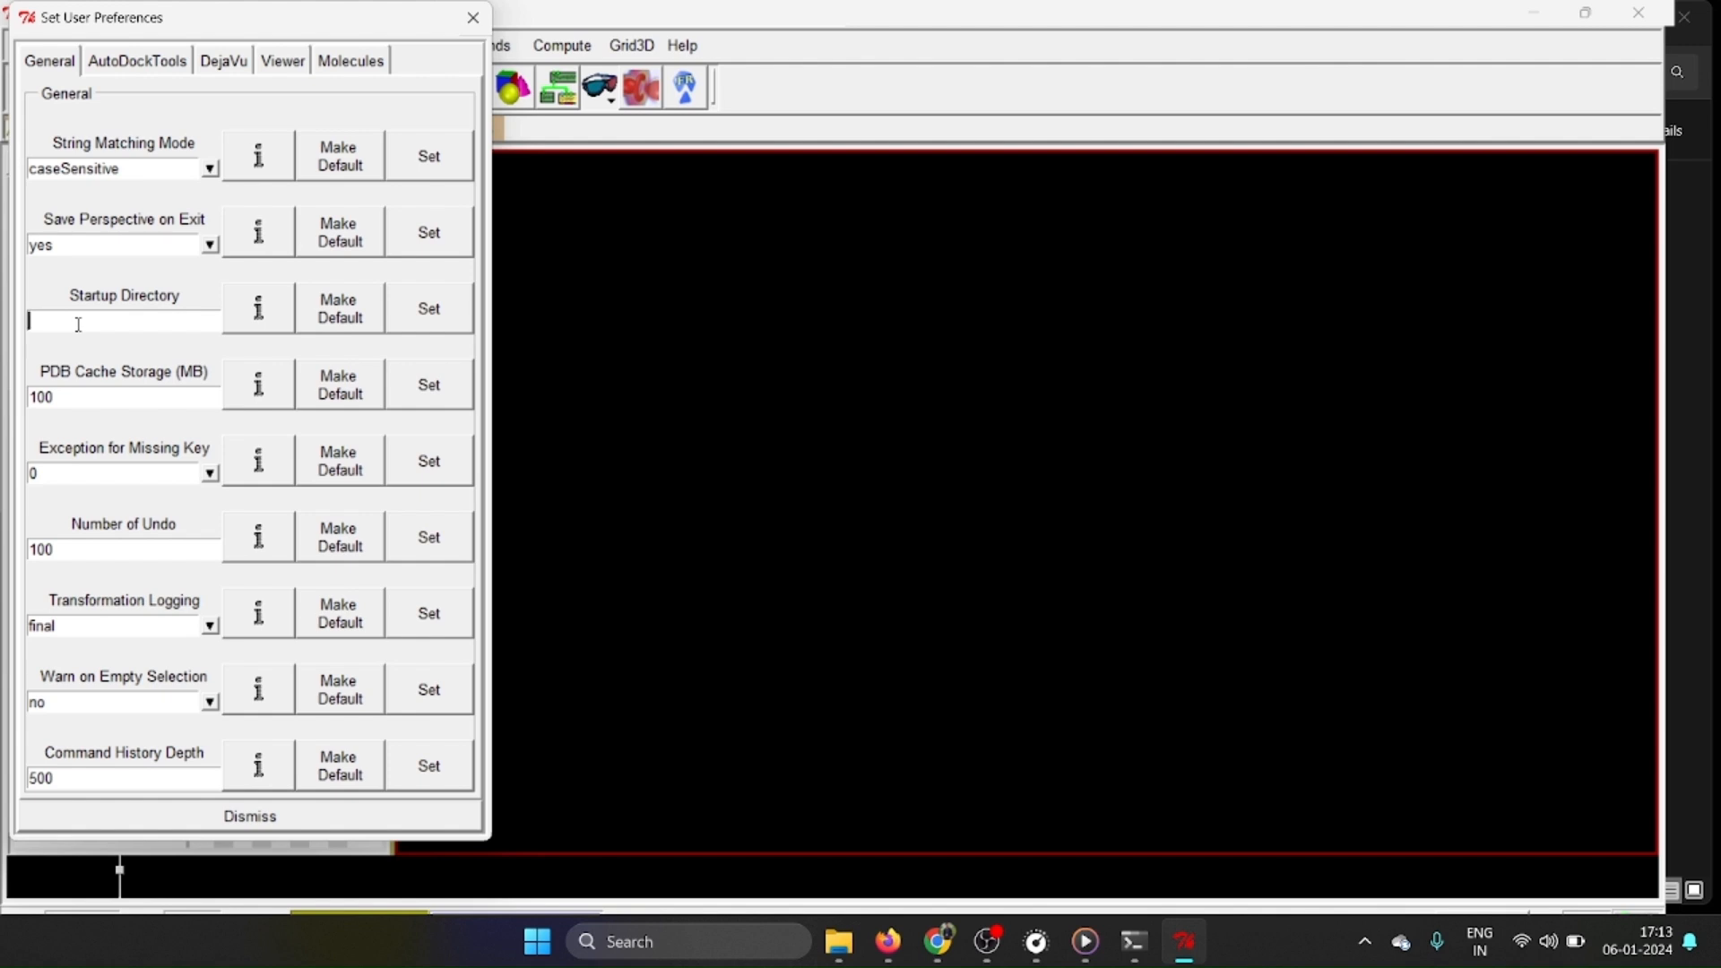
key(ctrl+v)
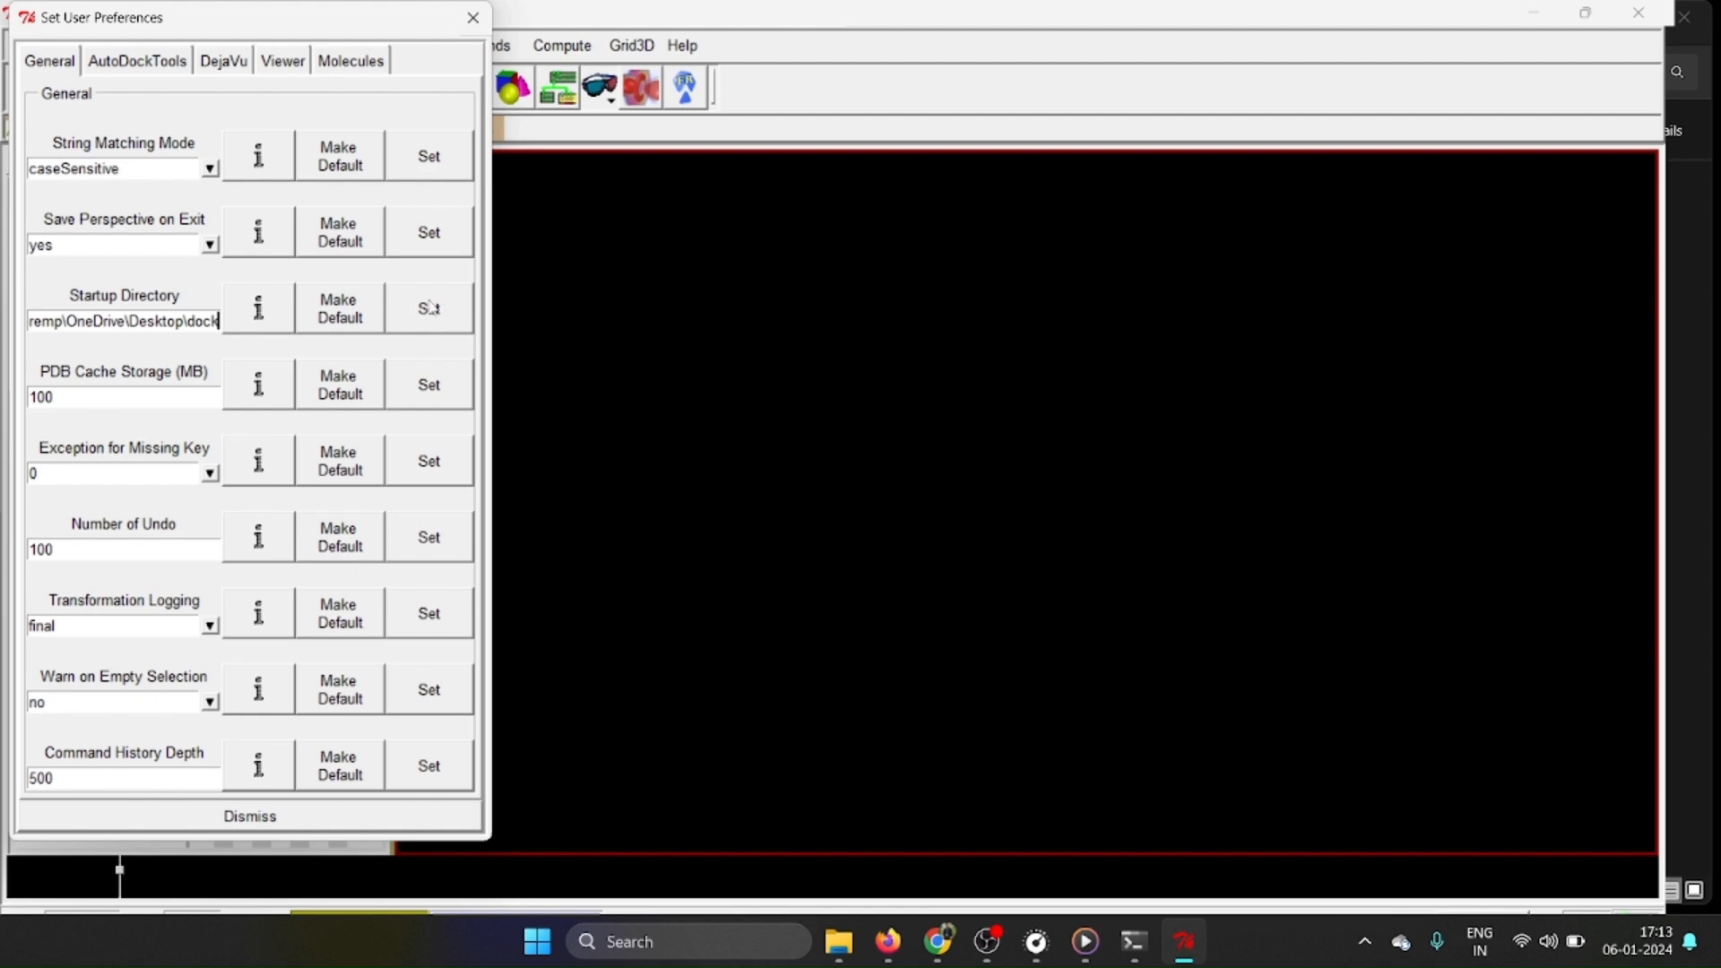
Close the user preferences and load the 7v1t PDB file from the dock folder as a molecule.
click(473, 19)
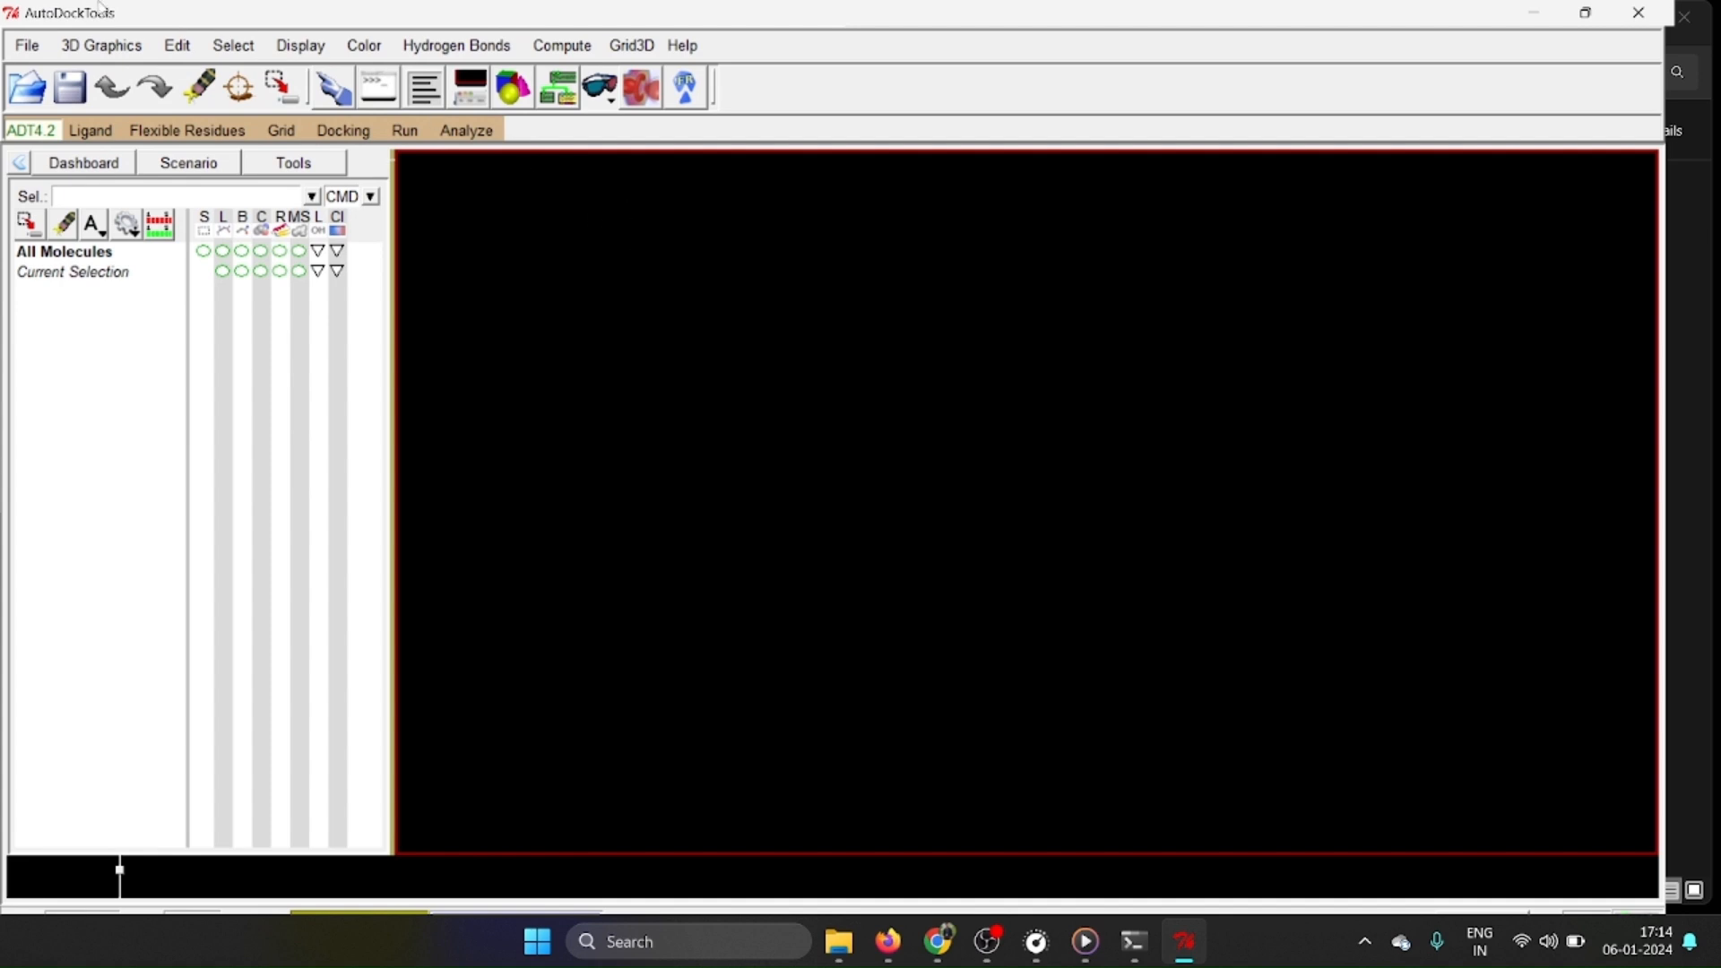
click(24, 46)
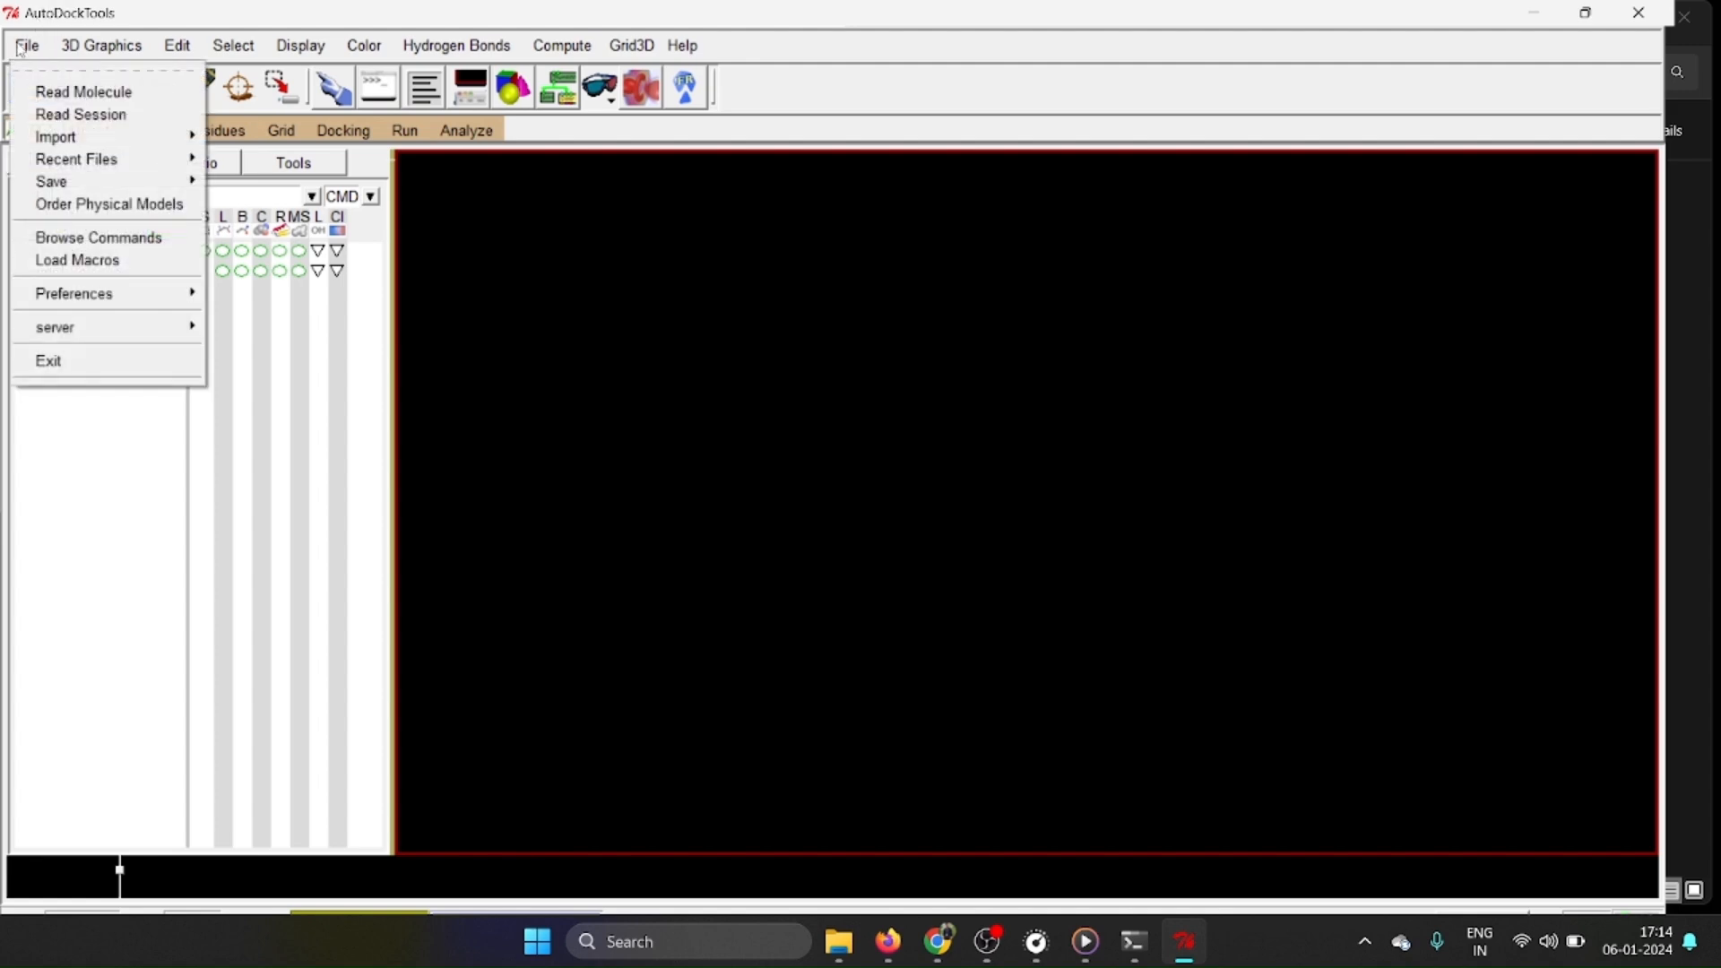
click(70, 95)
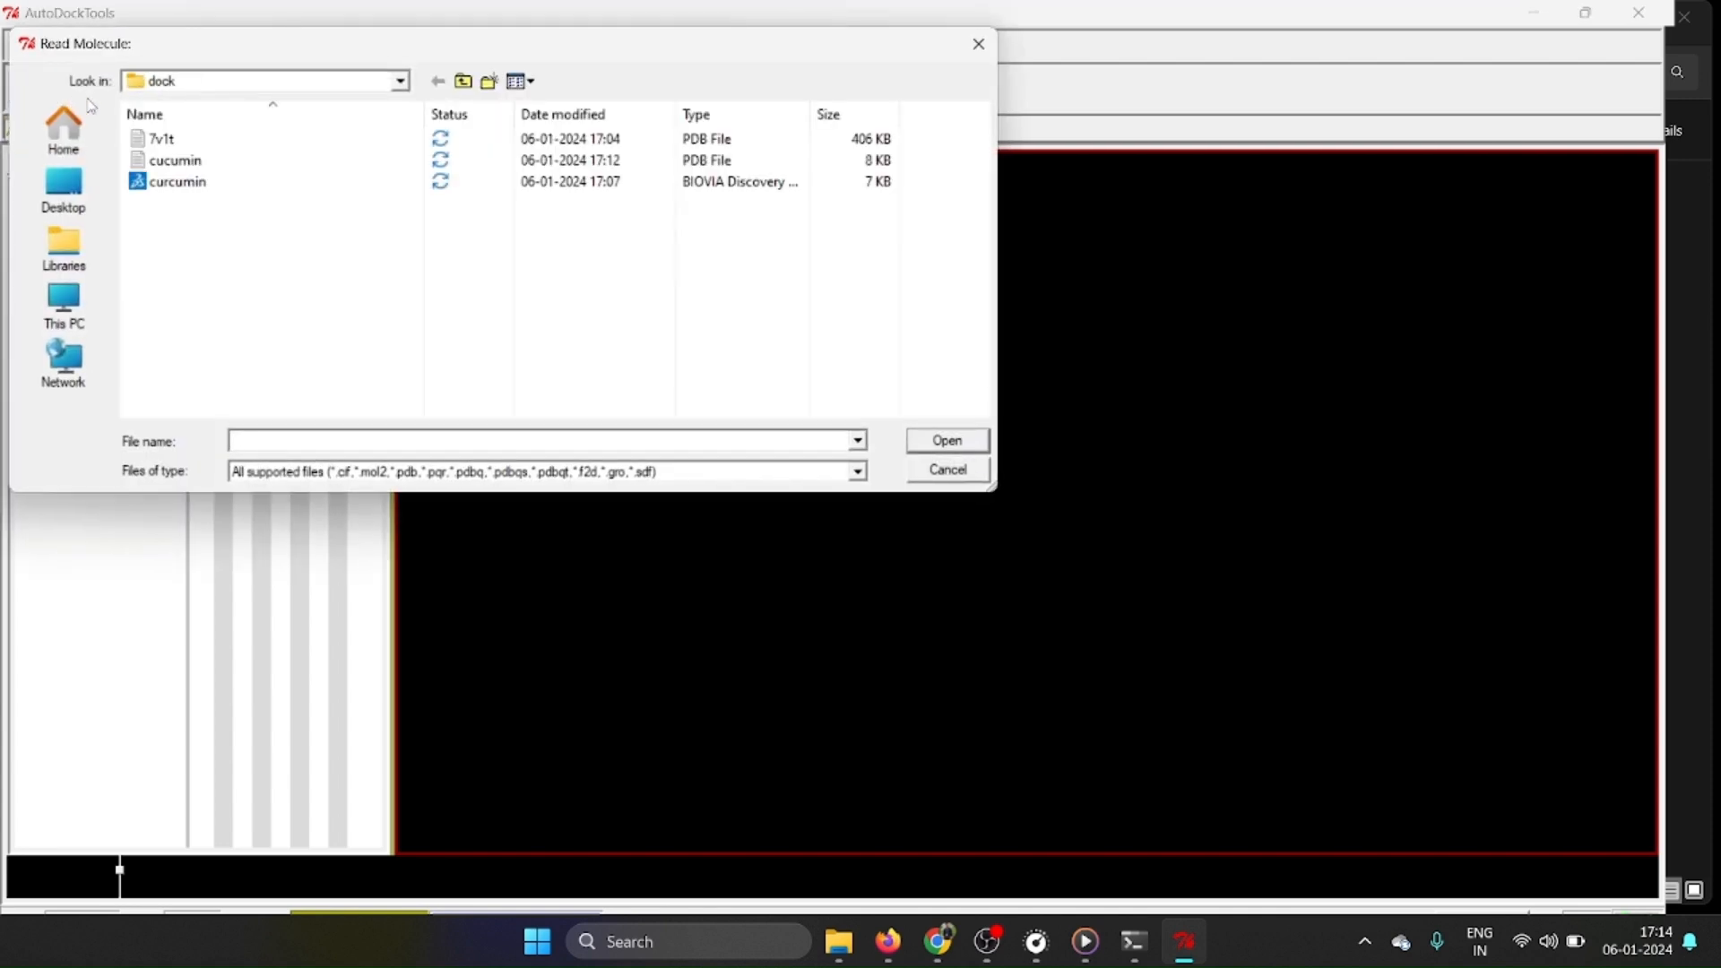
click(234, 141)
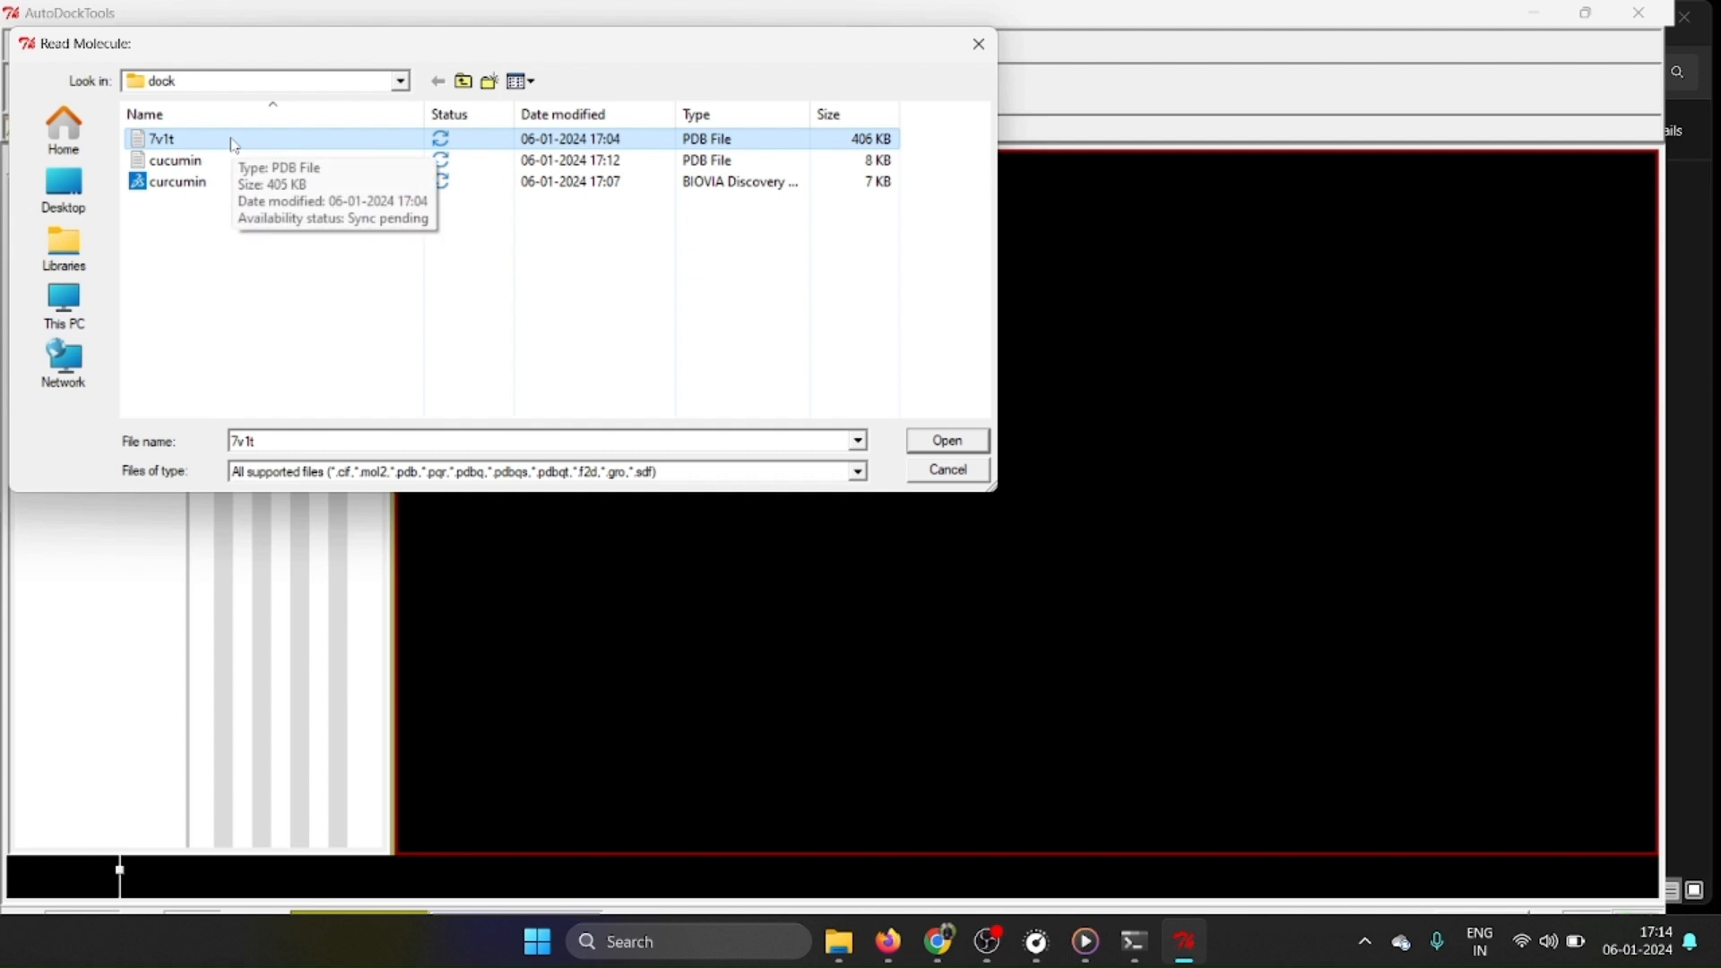
click(939, 442)
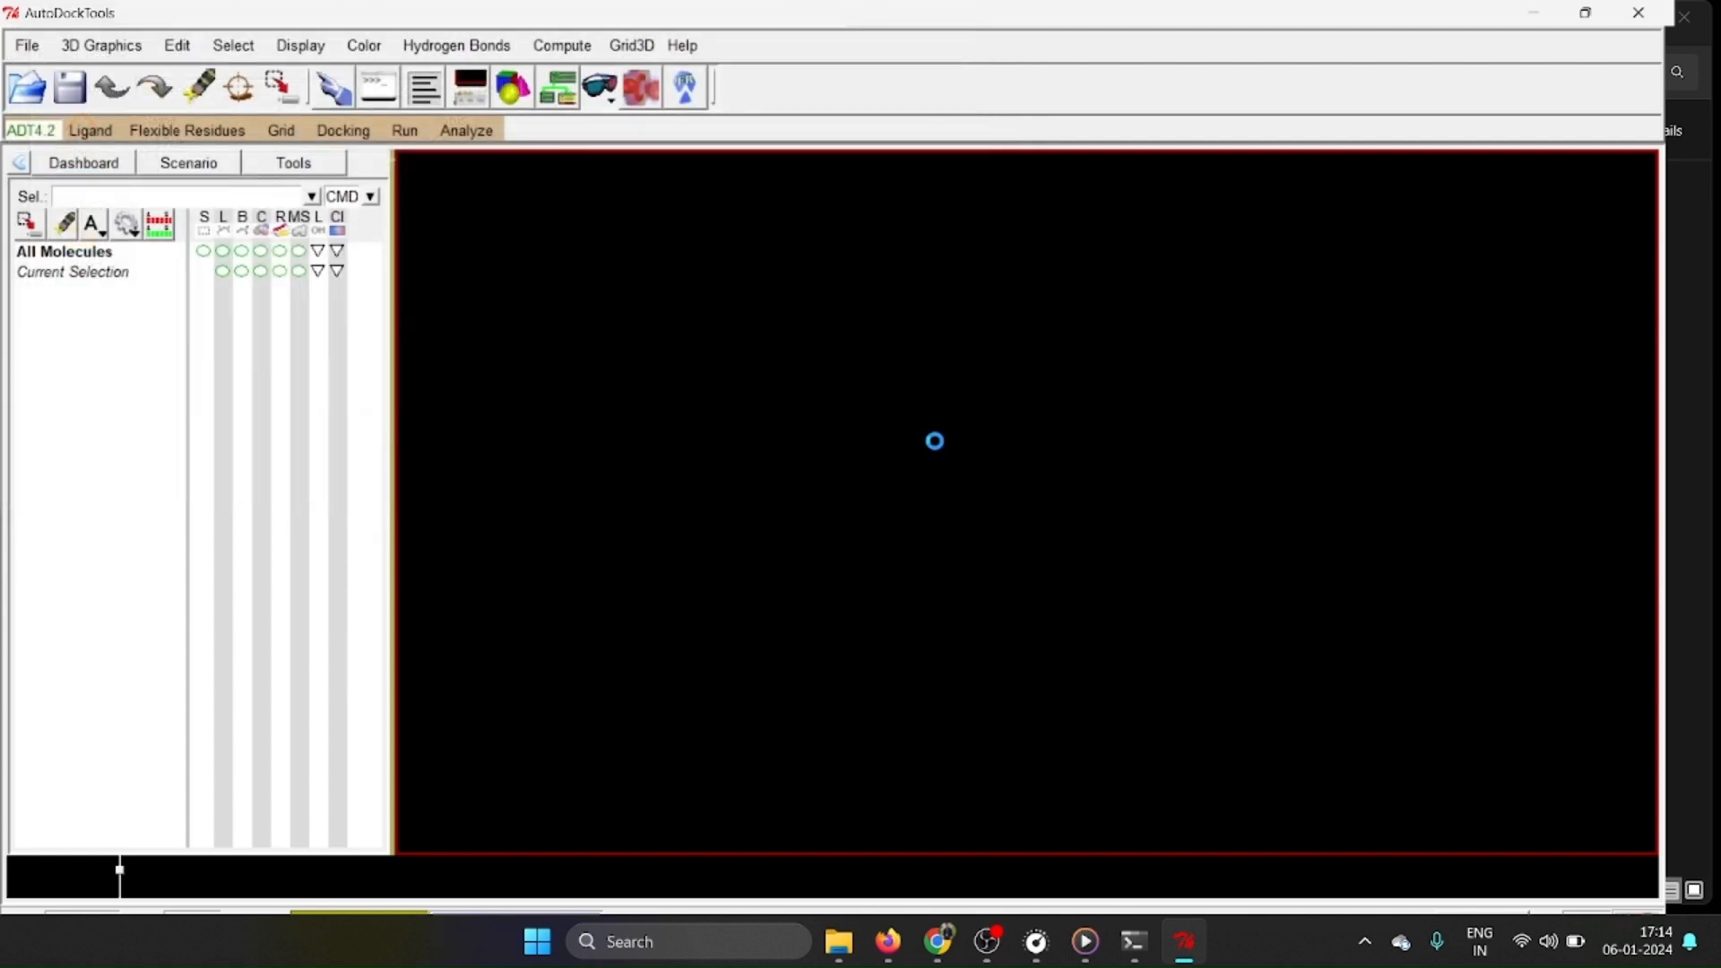
Delete the water molecules from the 7v1t protein.
drag(1218, 478, 484, 386)
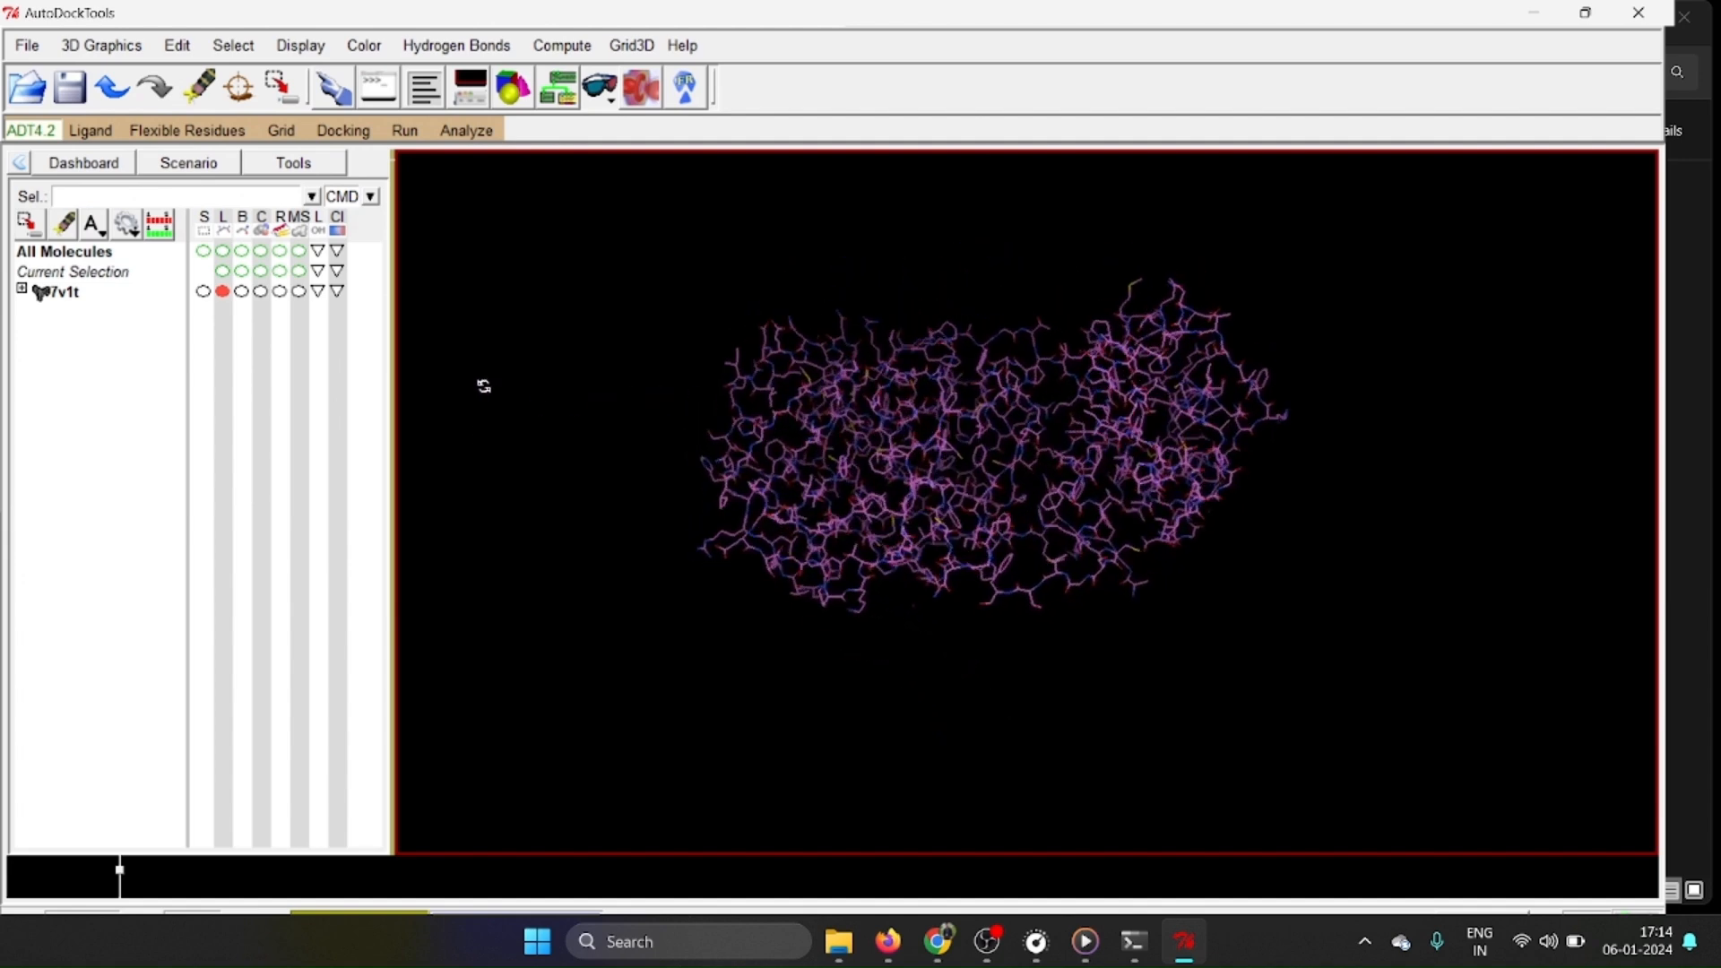
right_drag(1154, 252, 1195, 326)
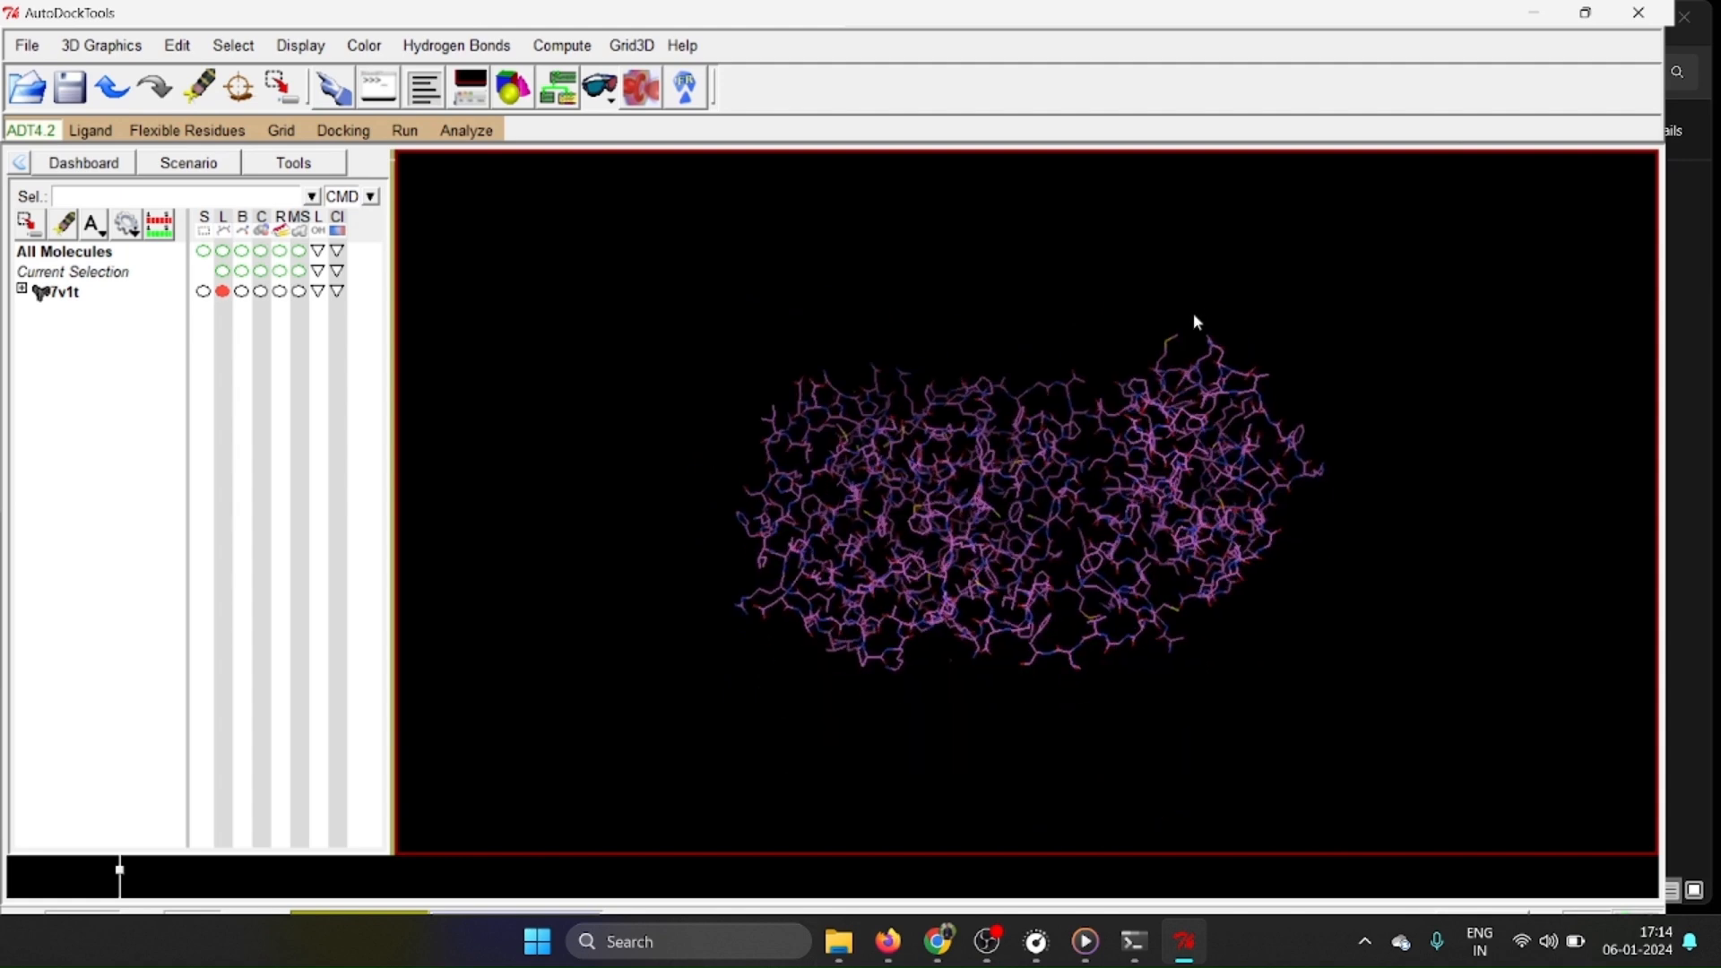
drag(1202, 473, 1226, 574)
drag(1139, 585, 1302, 587)
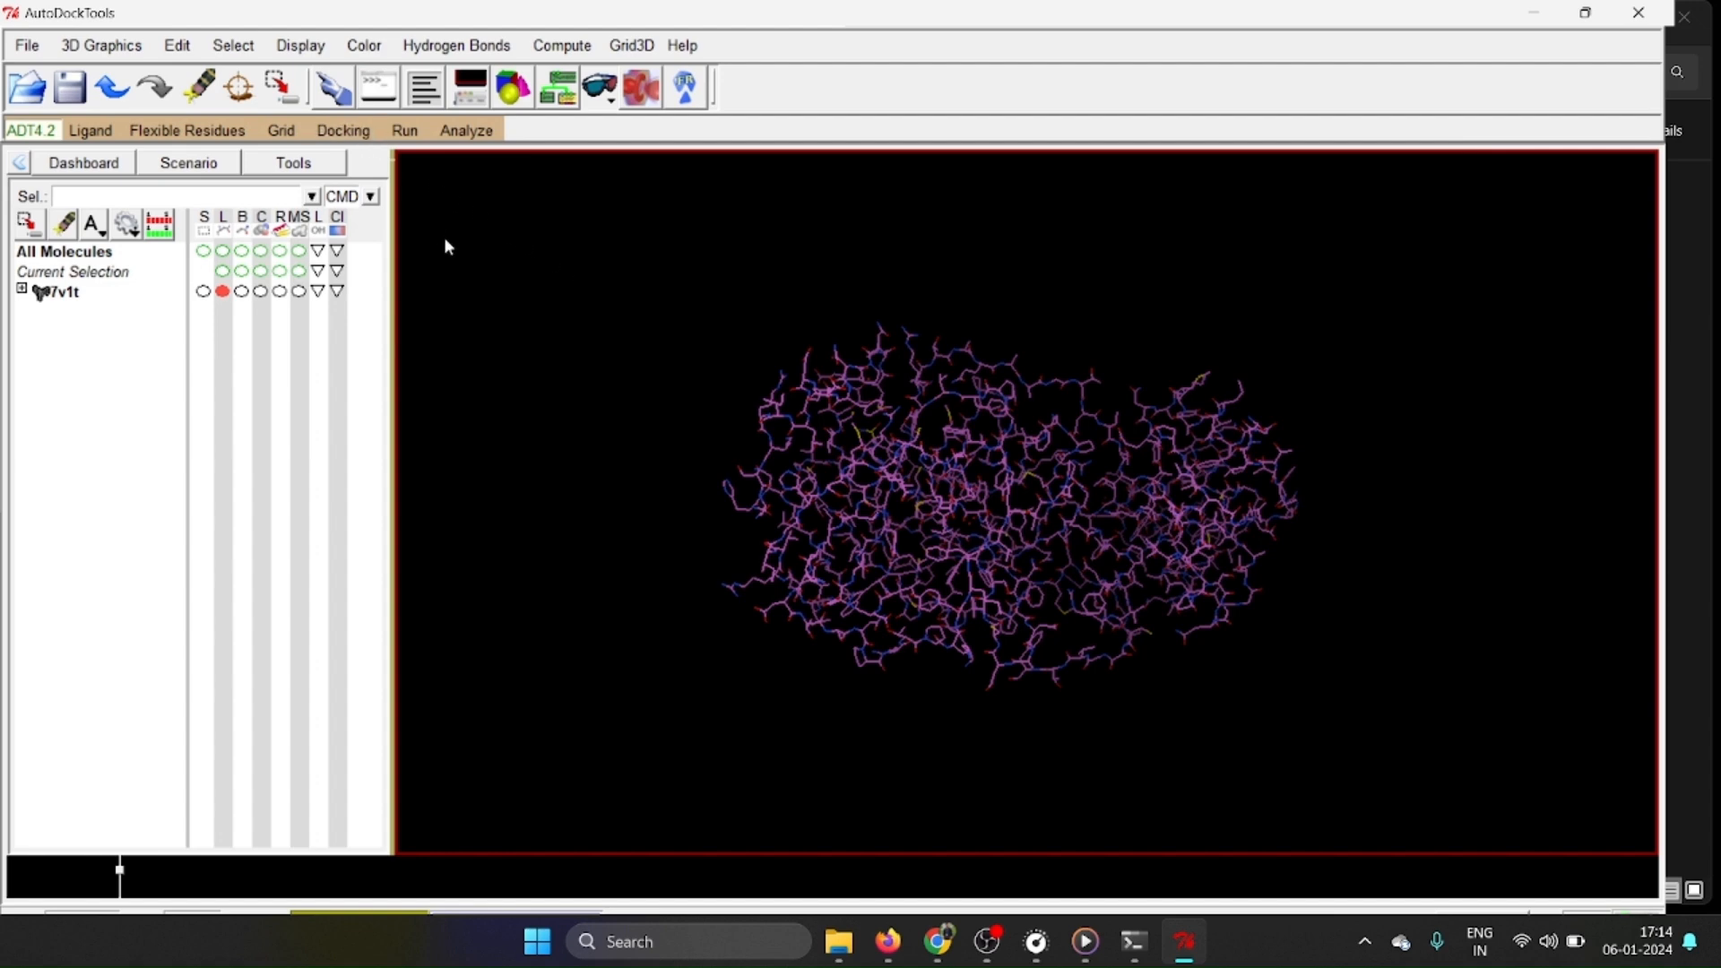
click(177, 45)
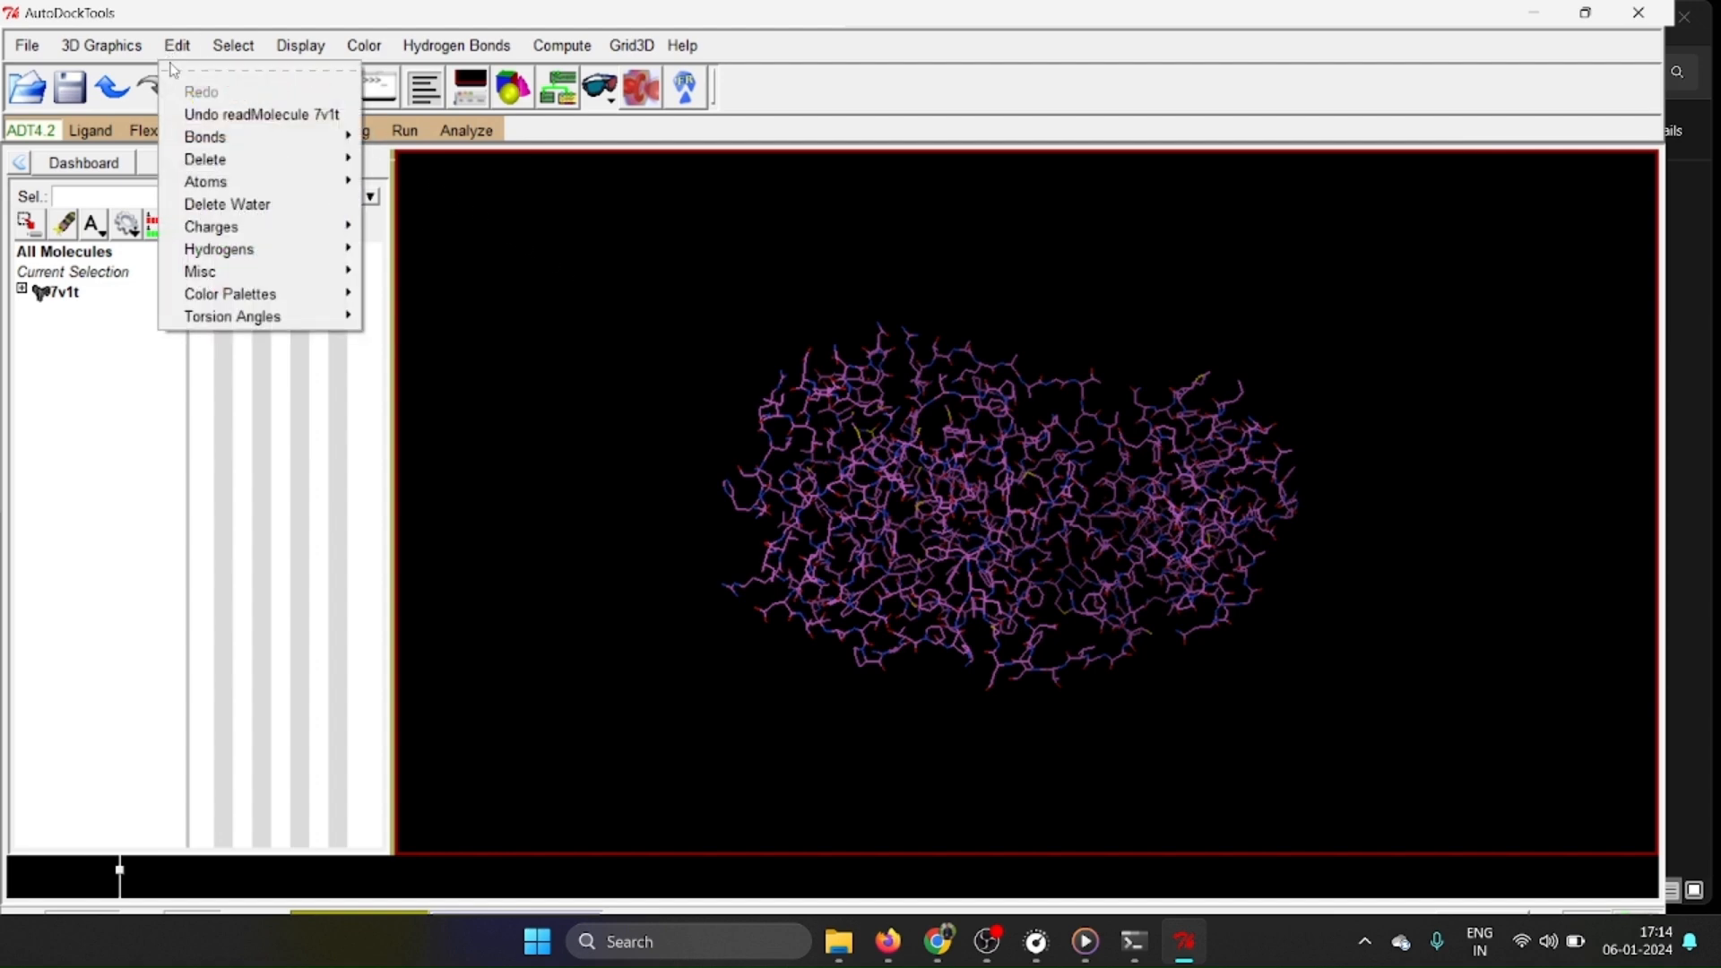
click(227, 205)
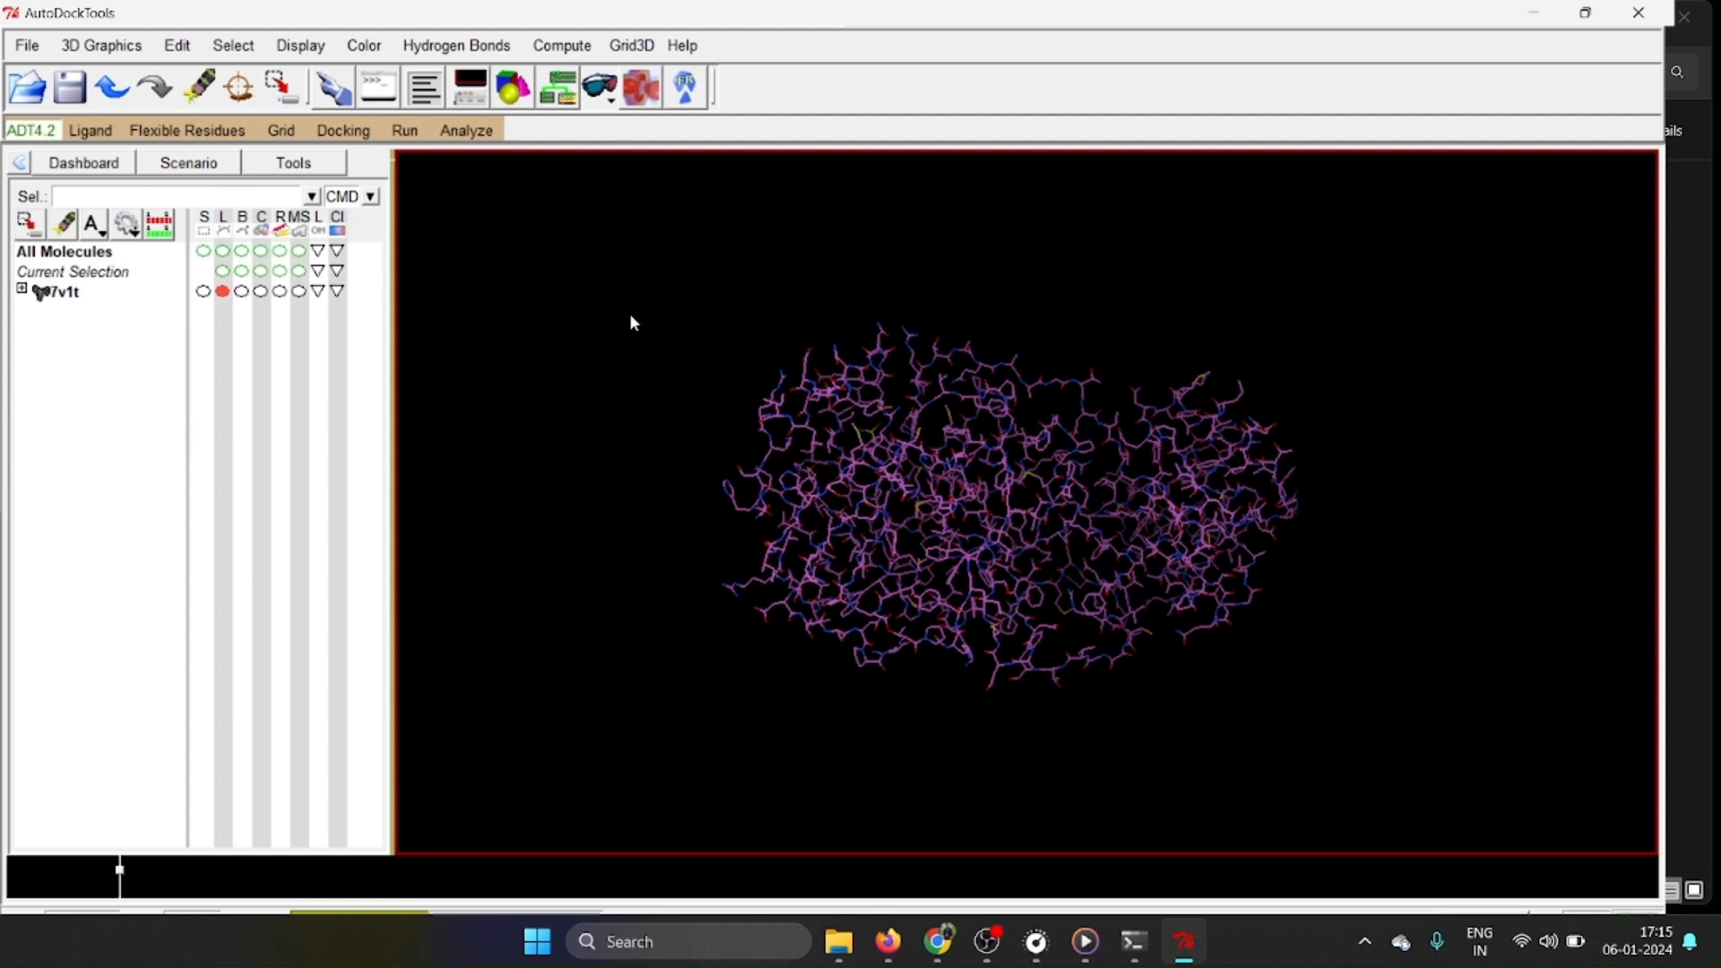
Add polar hydrogens only to 7v1t, using the noBondOrder method and renumbering the atoms.
click(179, 46)
mouse_move(260, 259)
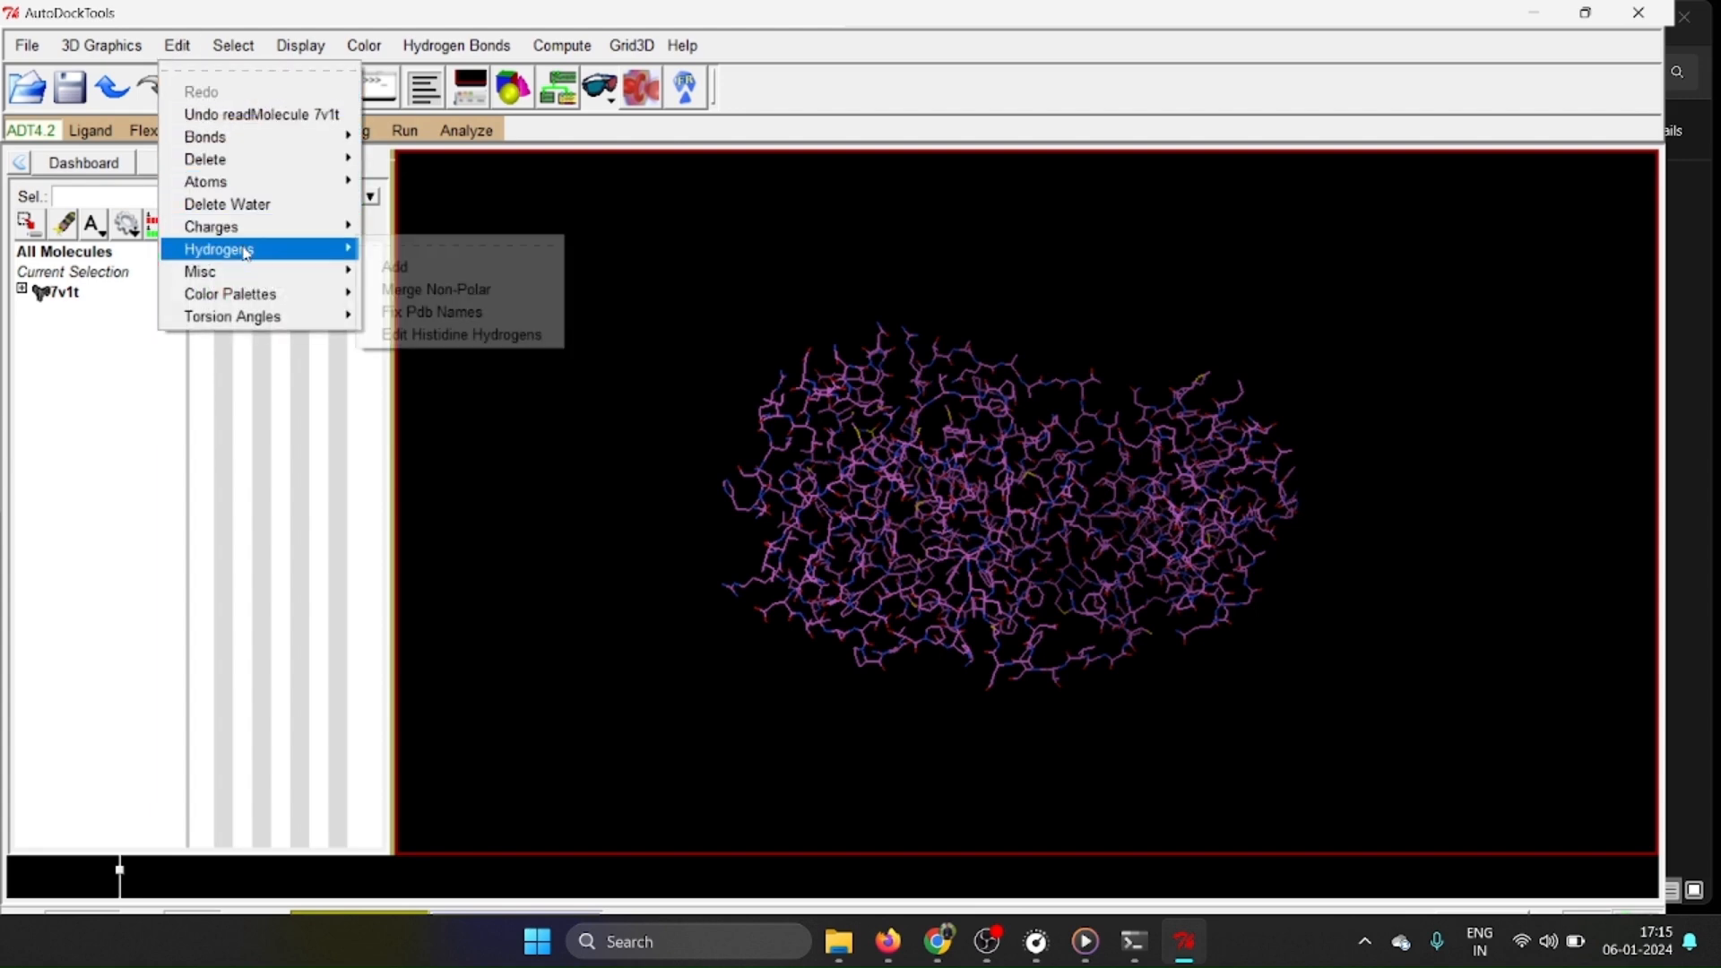
click(403, 267)
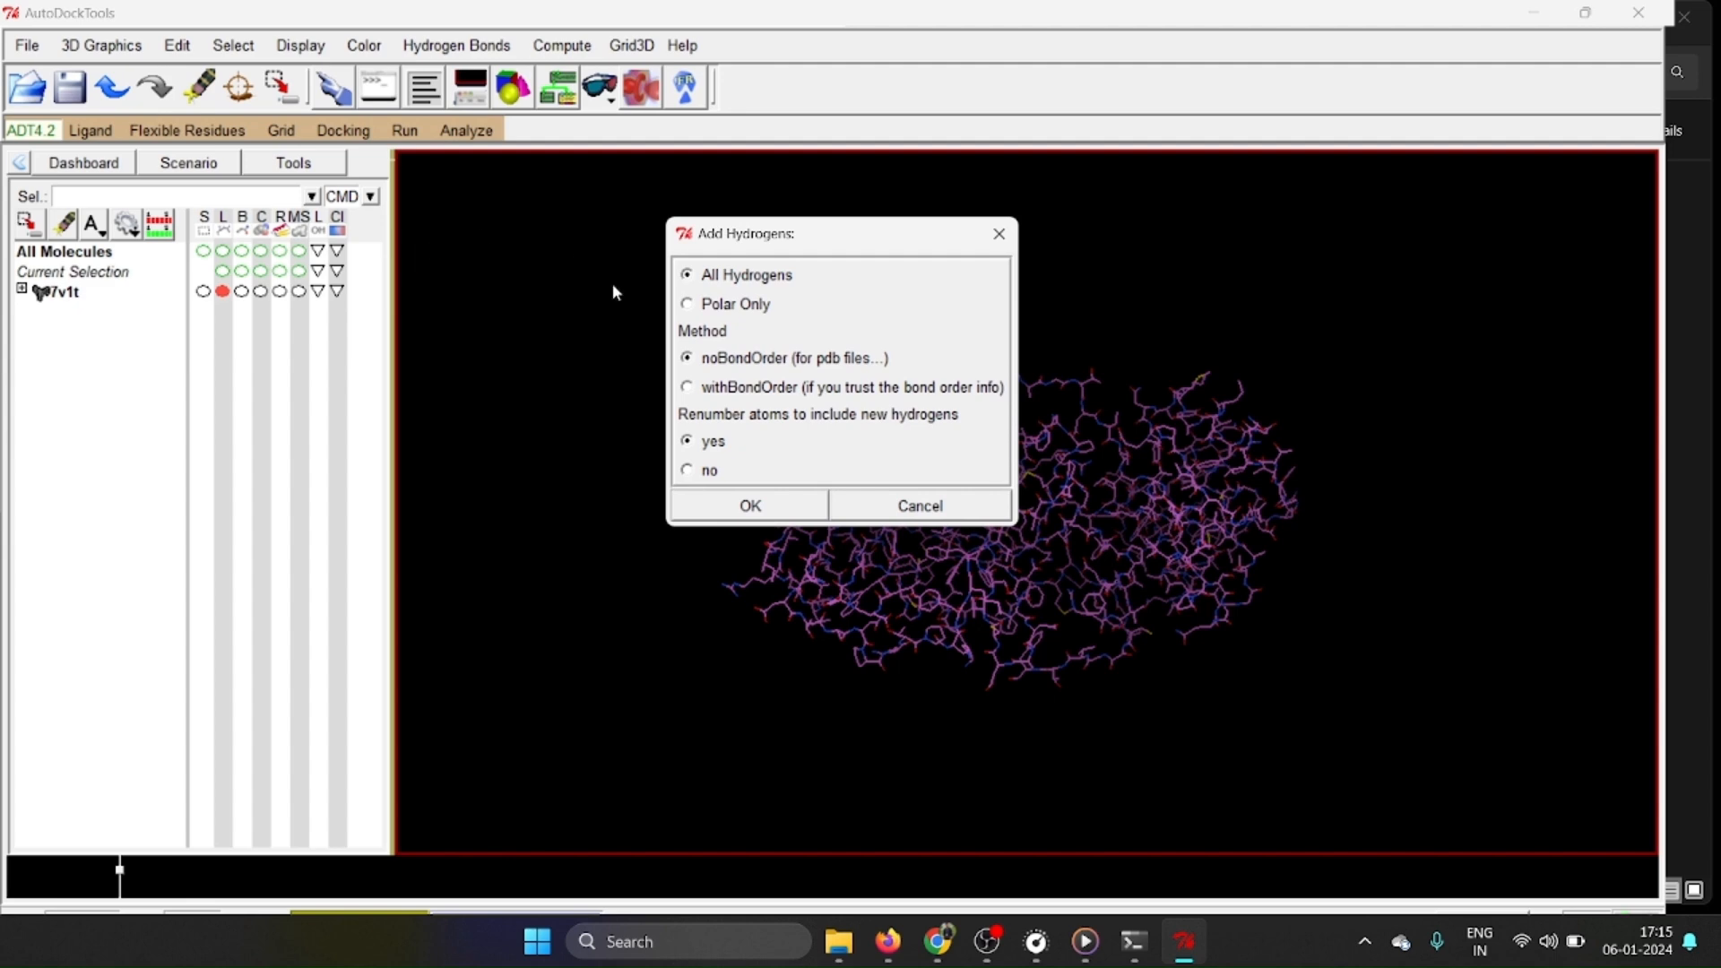
click(688, 305)
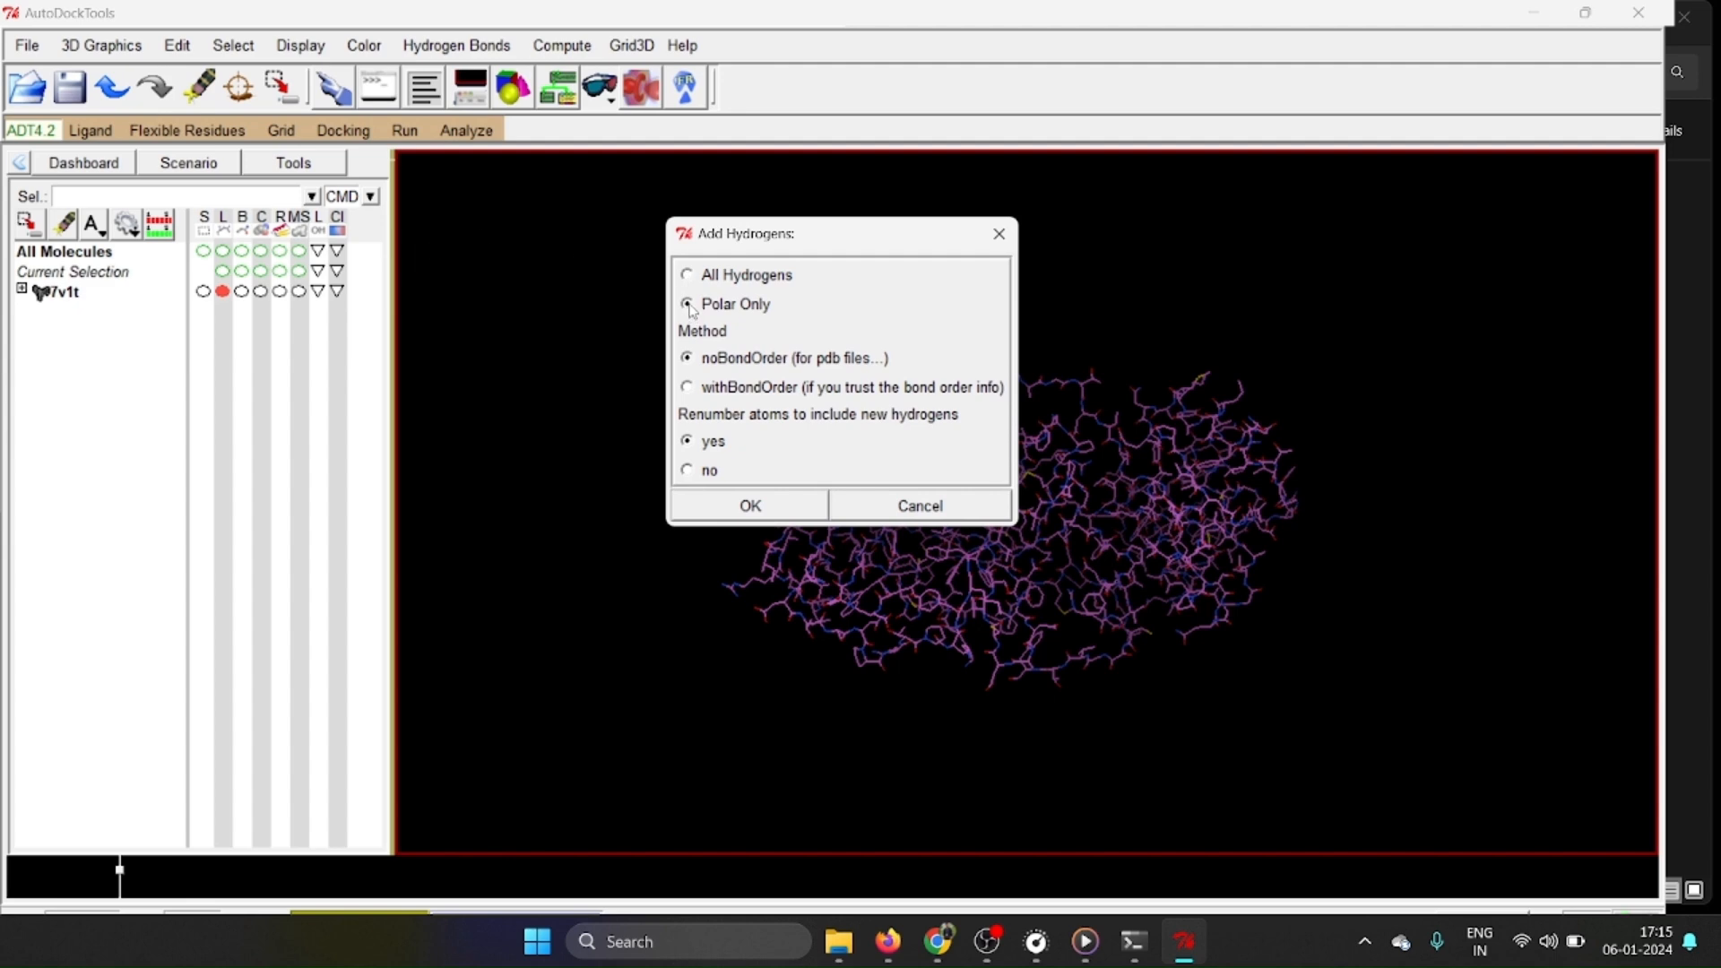
click(787, 507)
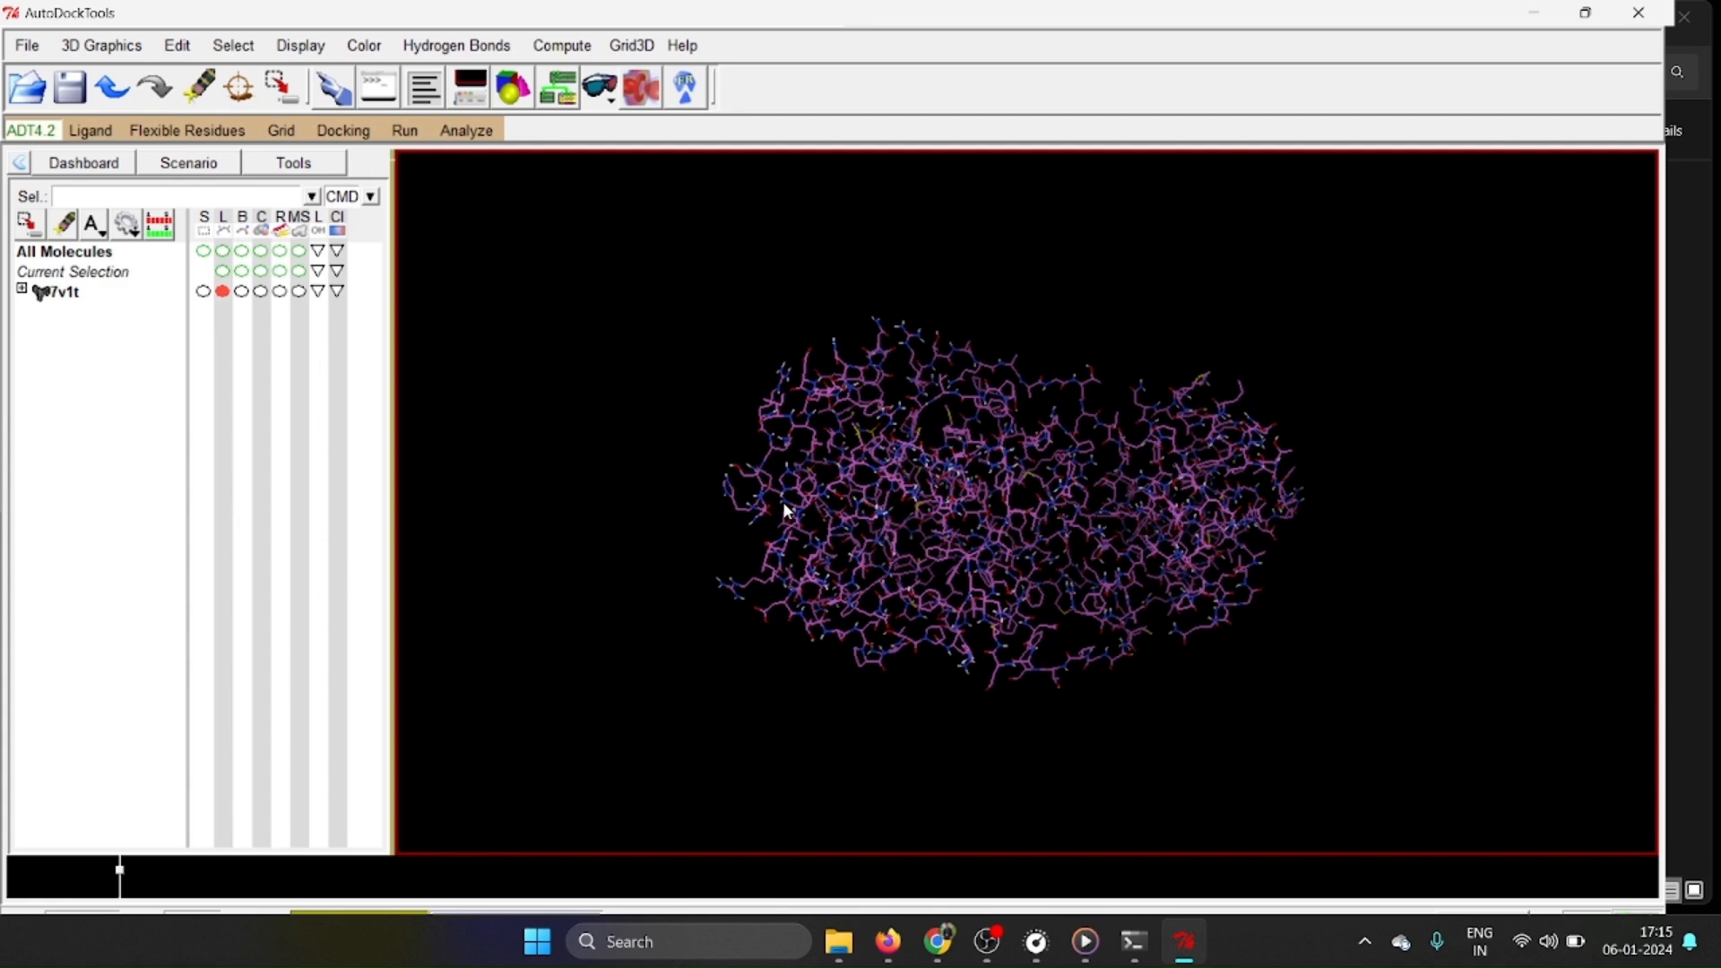
Add Kollman charges to 7v1t and acknowledge the charge message.
click(182, 50)
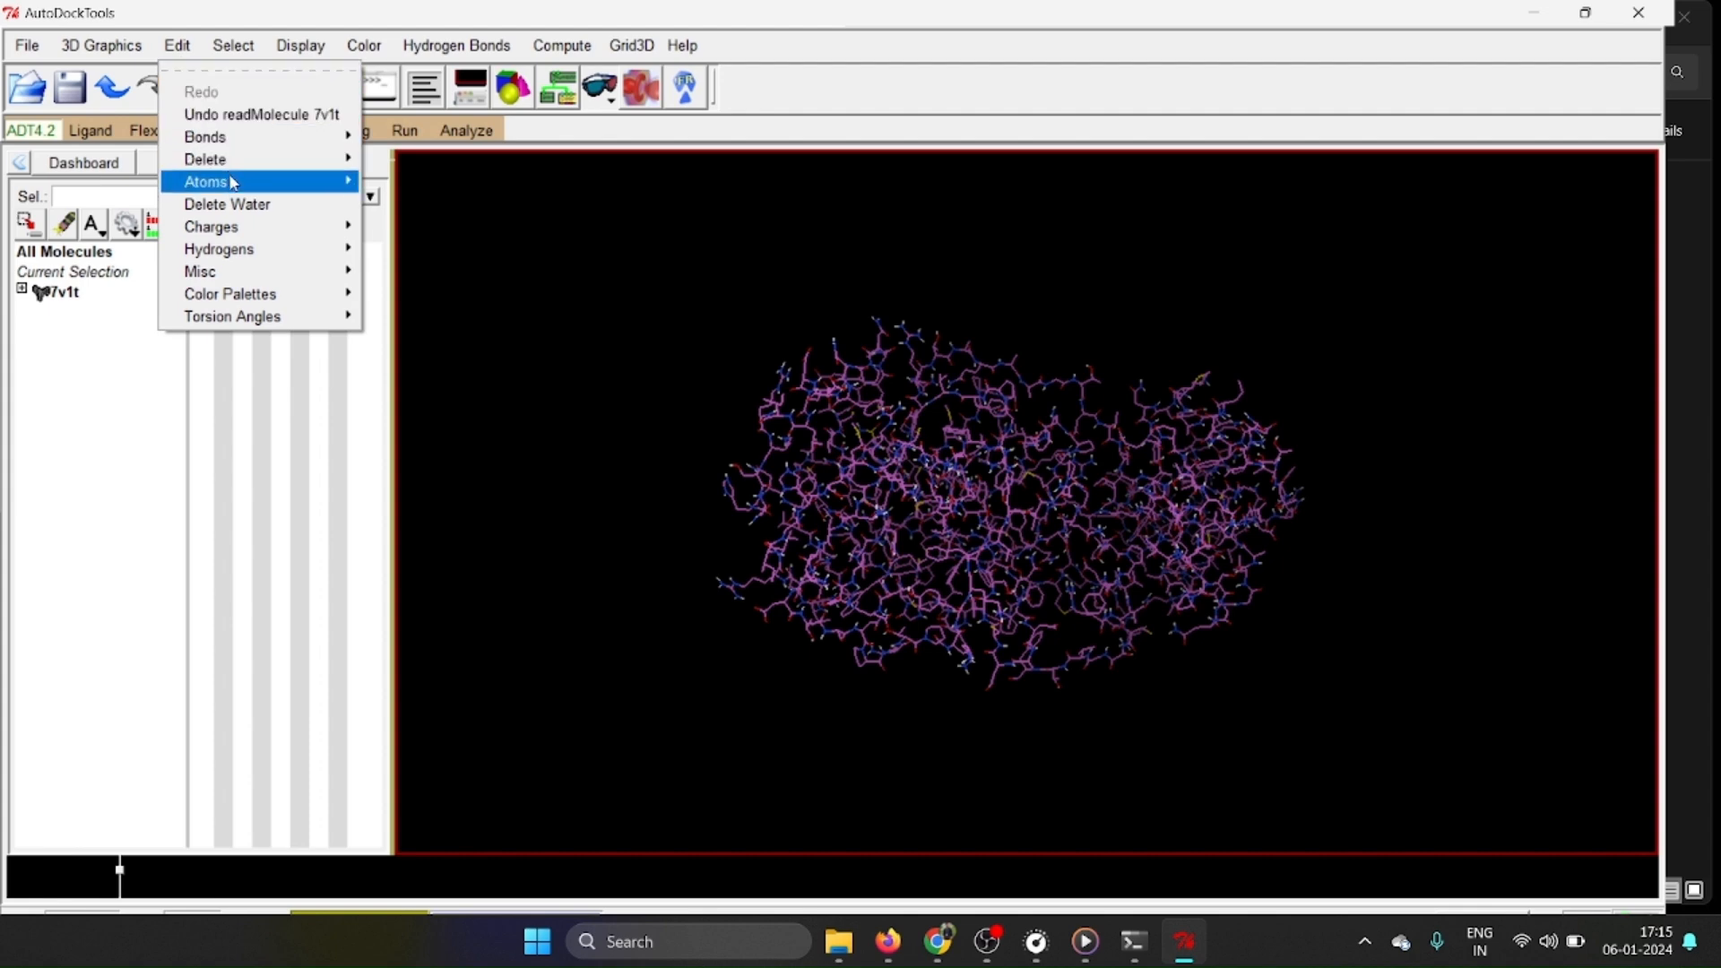
mouse_move(259, 227)
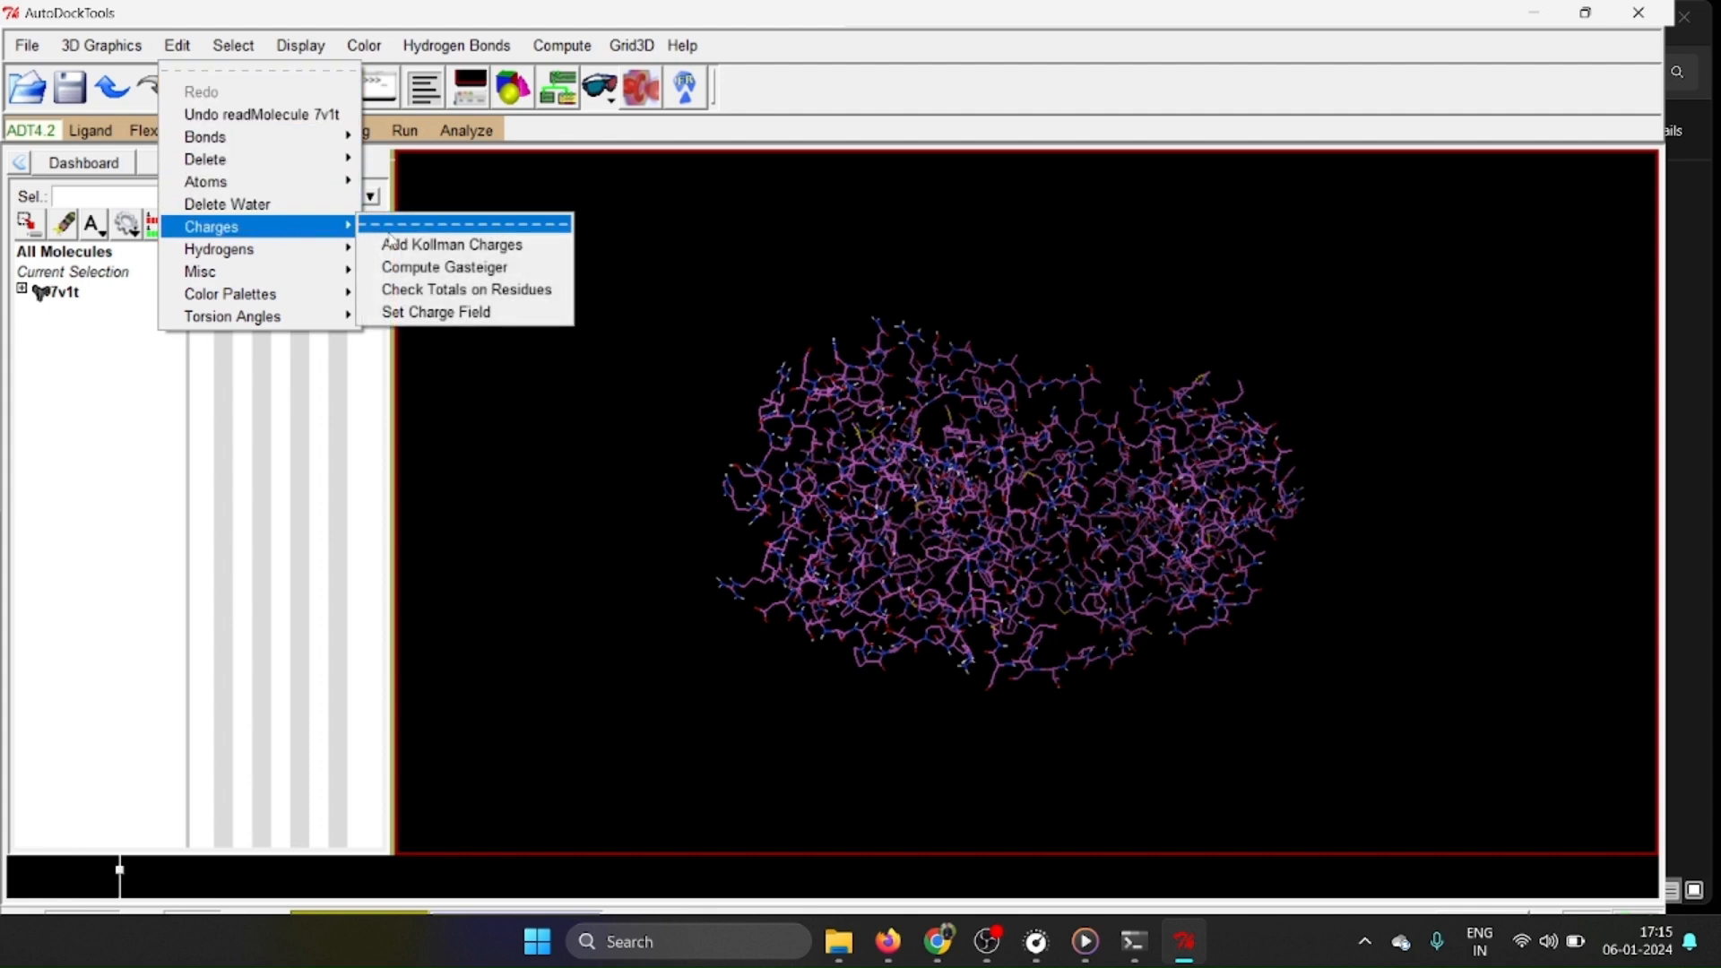
click(427, 248)
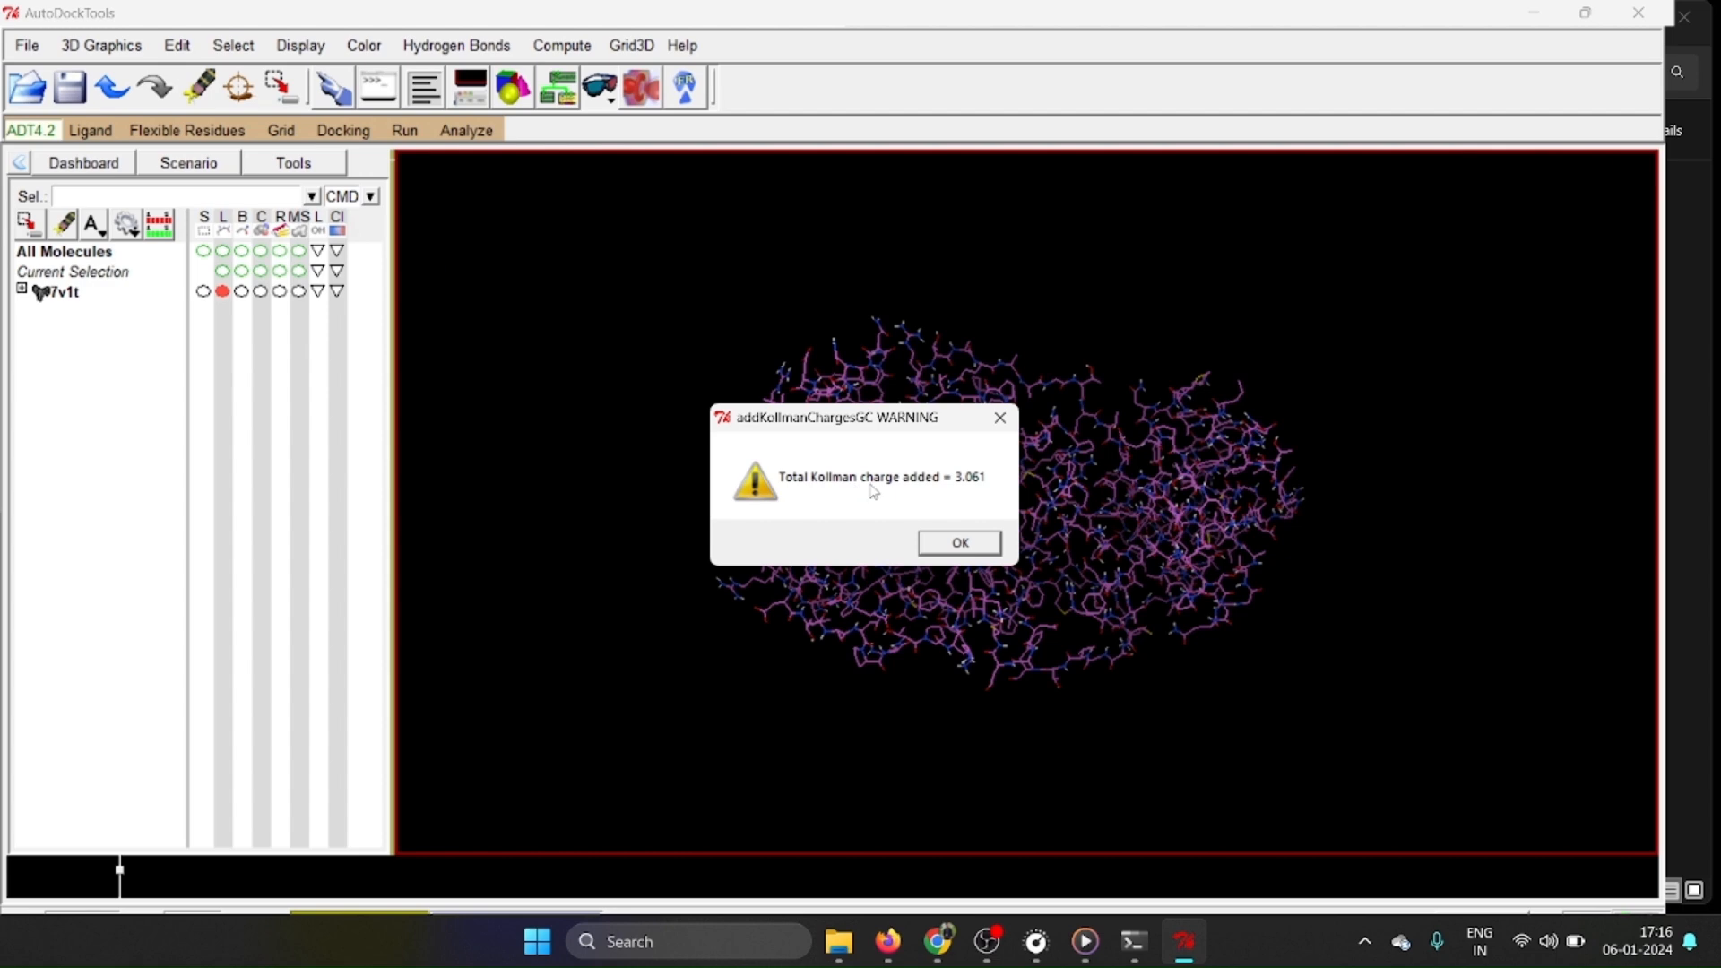
click(960, 543)
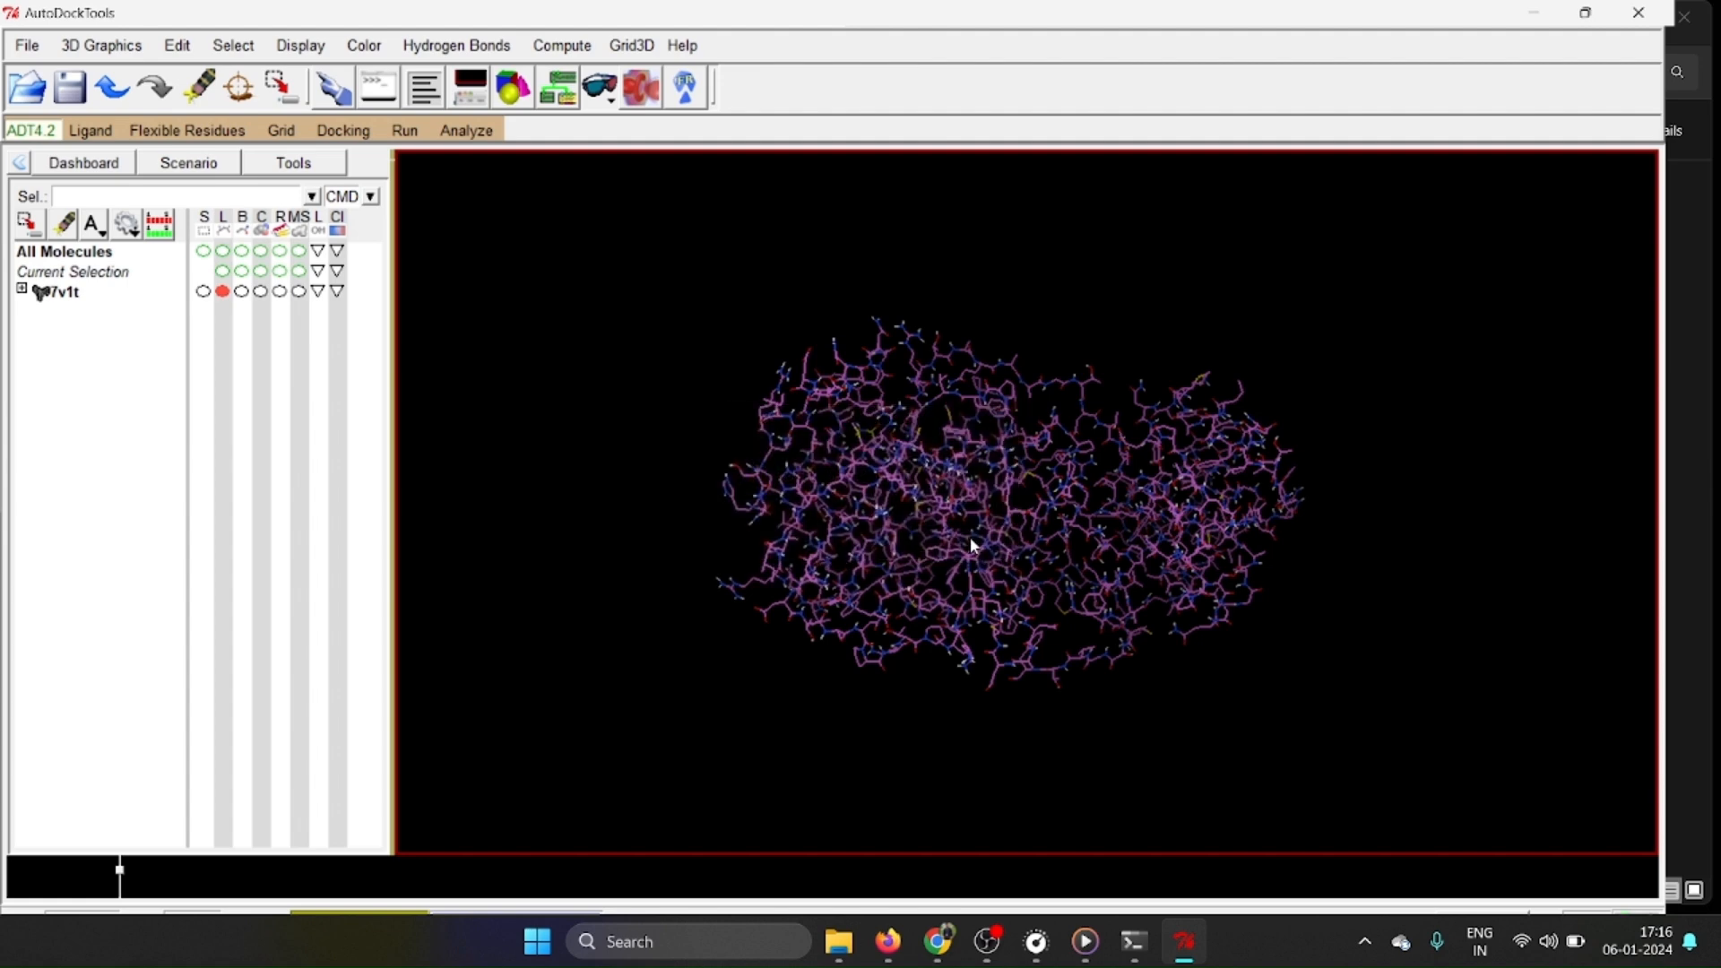
Assign united atom radii without overwriting existing ones, and assign AD4 atom types to 7v1t.
click(187, 47)
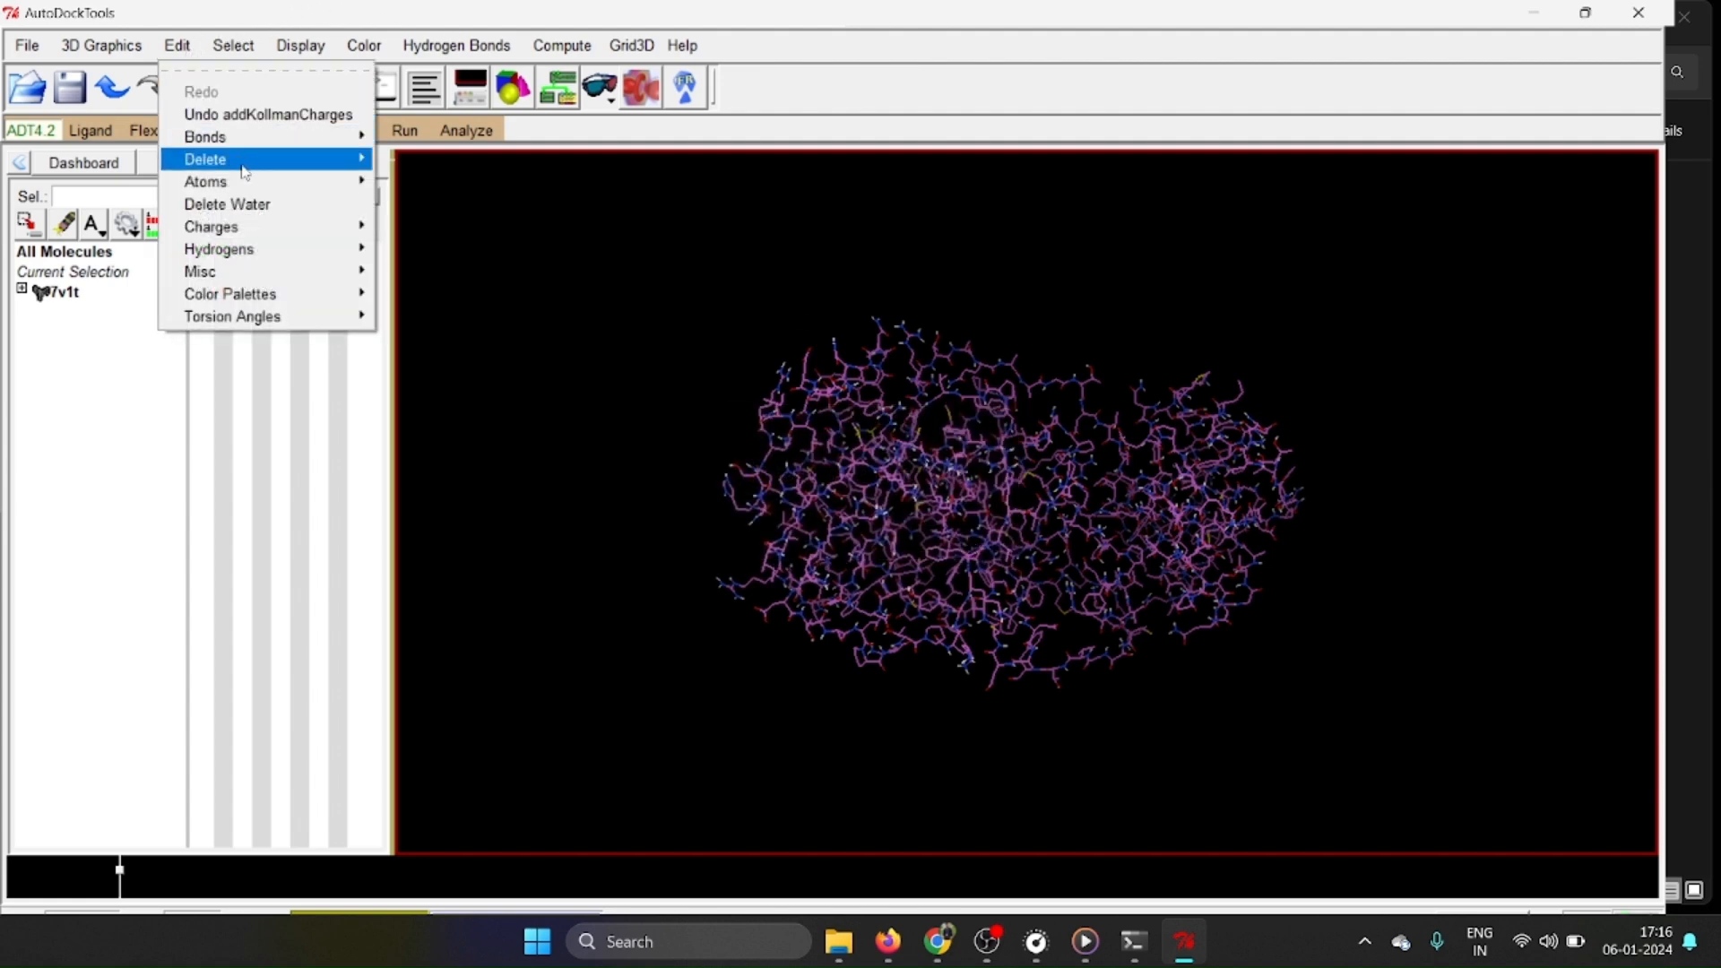
mouse_move(246, 180)
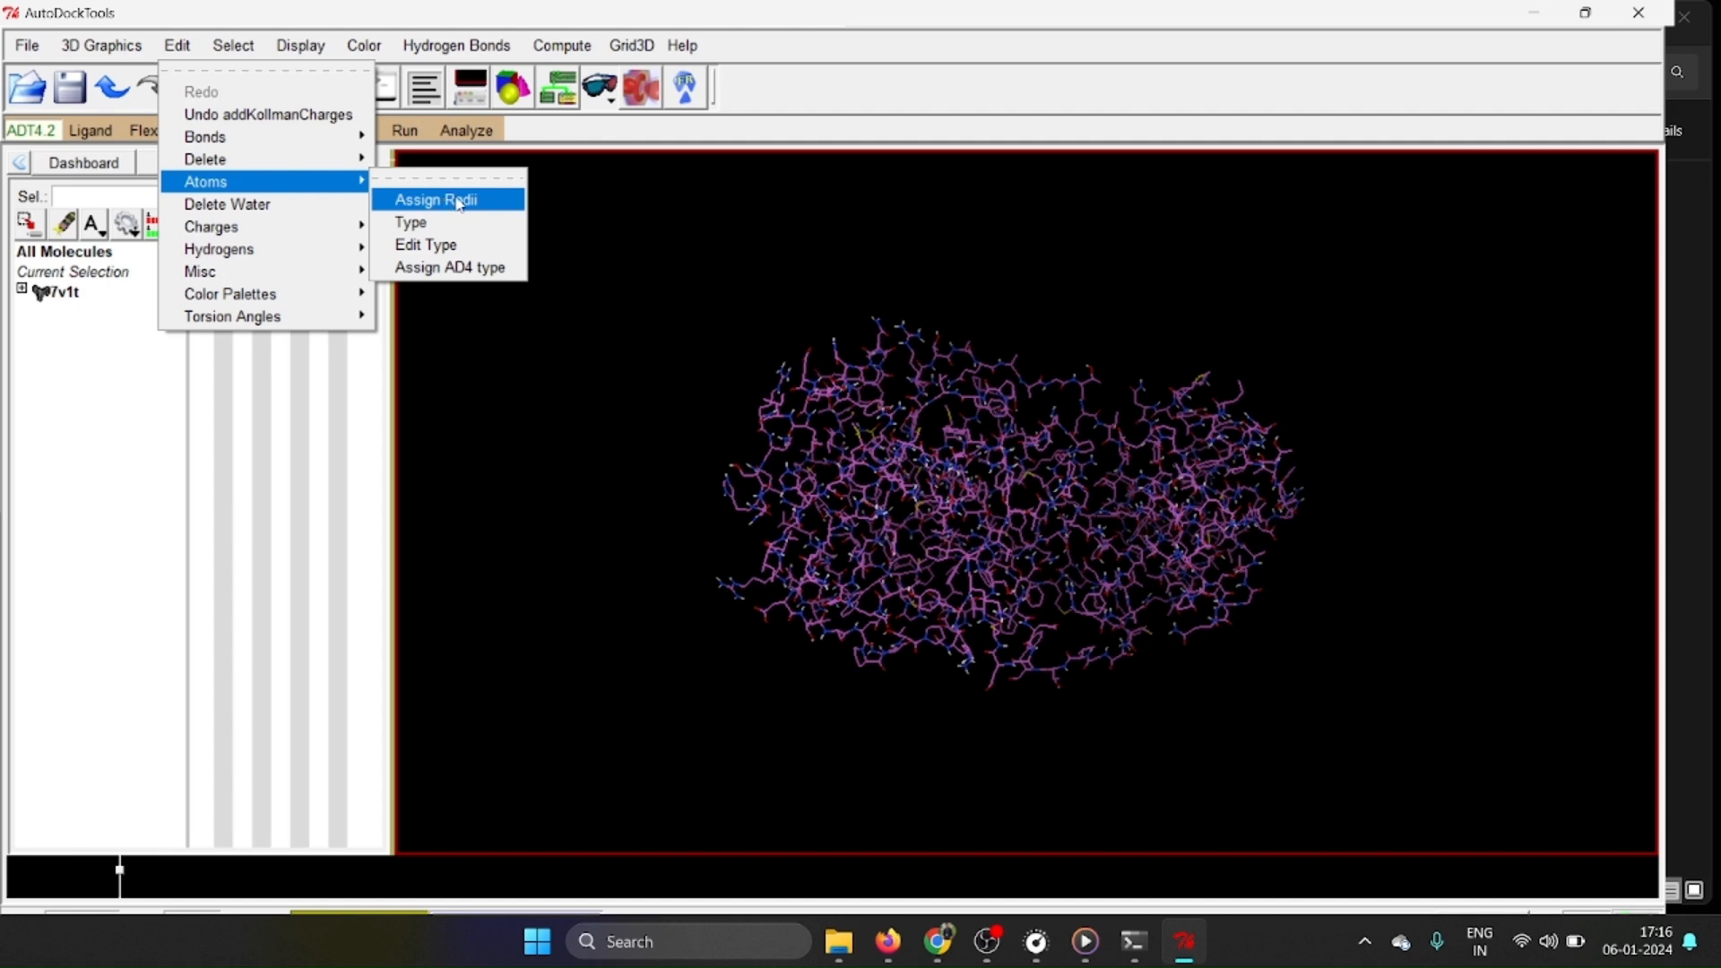
click(457, 201)
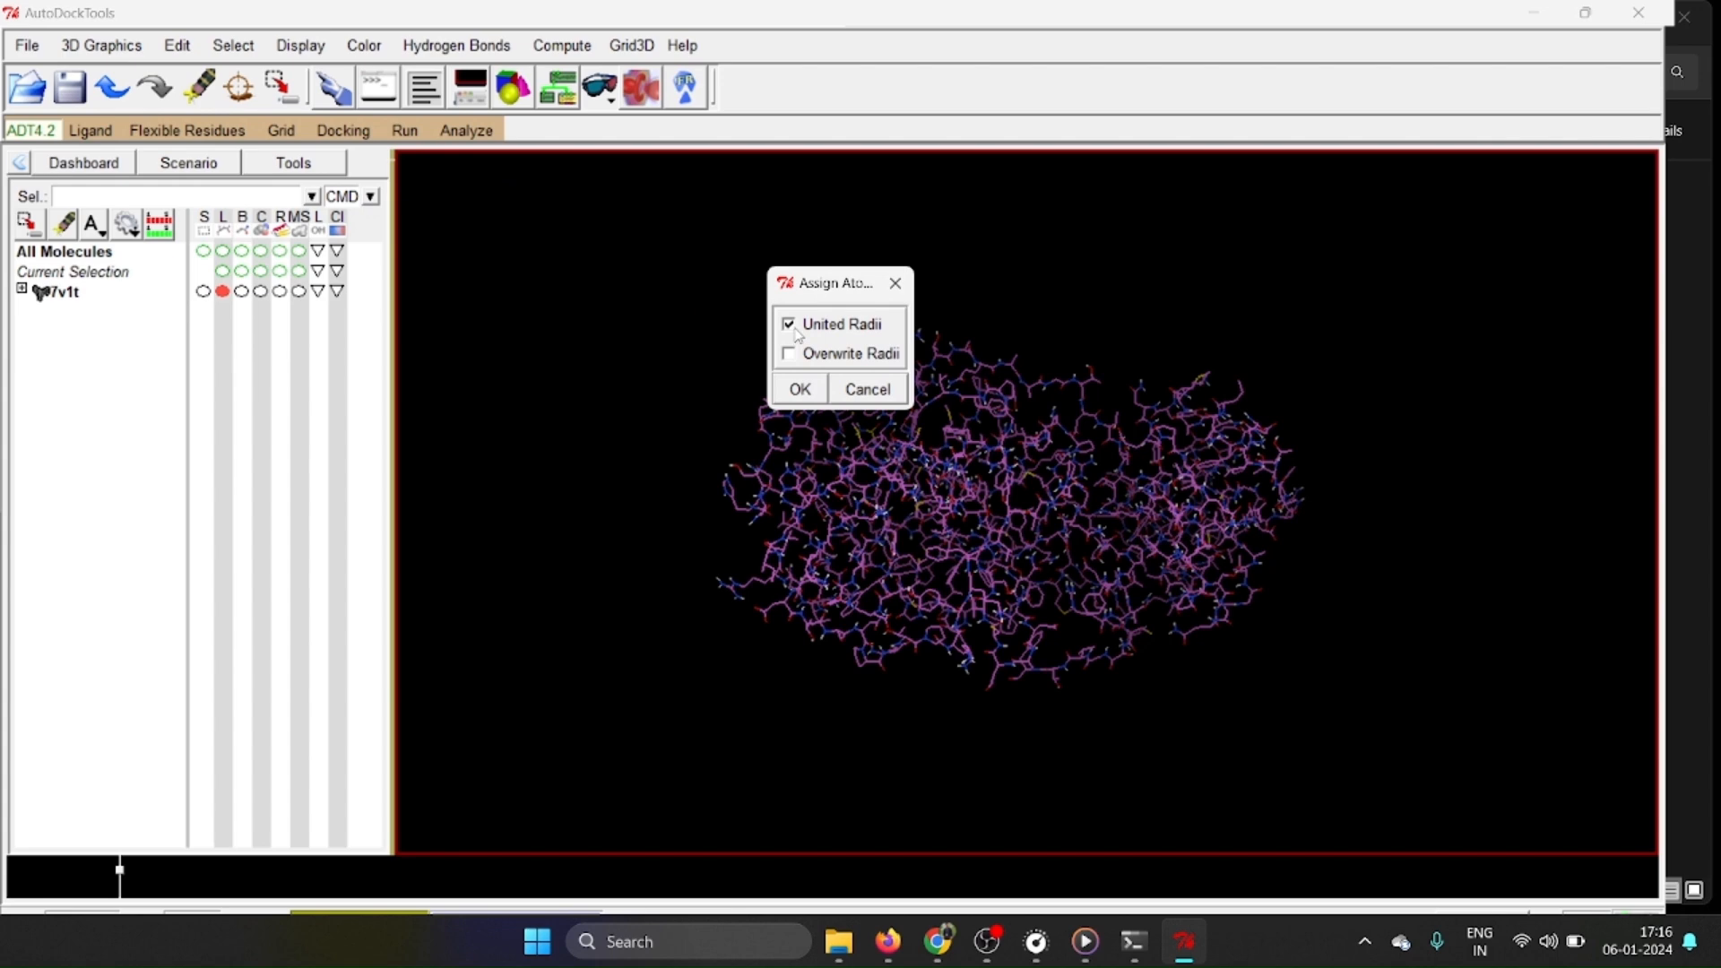
click(801, 389)
click(180, 47)
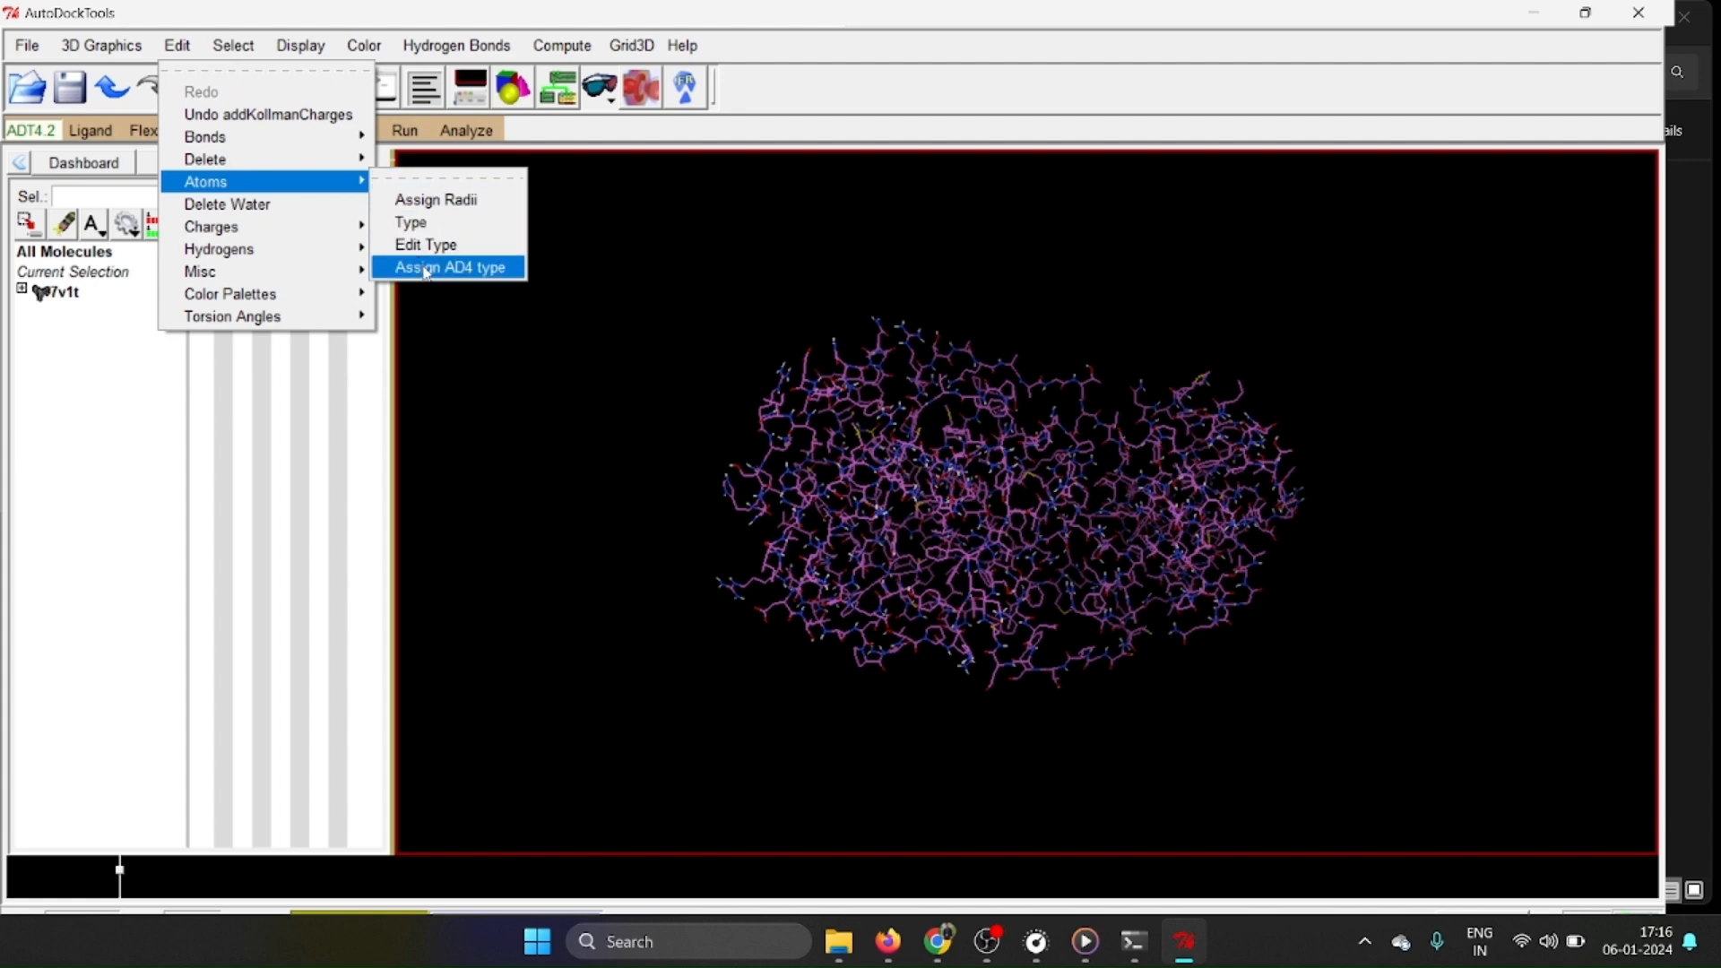
click(427, 268)
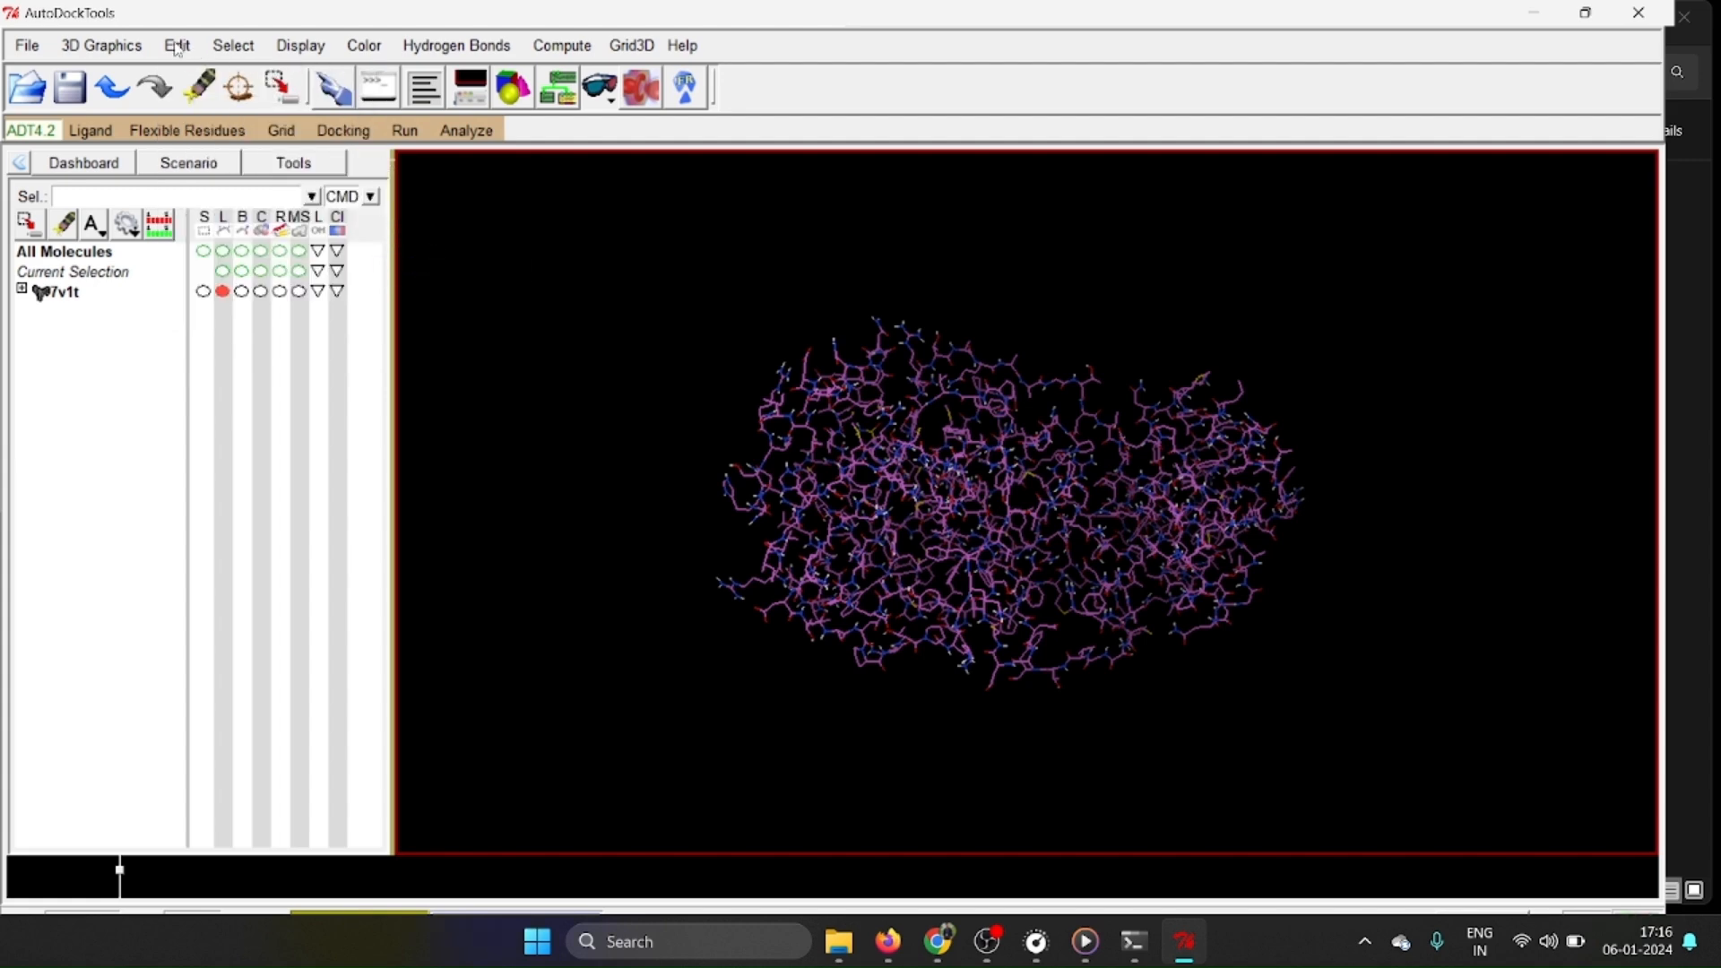
Save the prepared 7v1t protein as a PDBQT file in the dock folder with the default write options.
middle_drag(972, 263, 977, 326)
drag(977, 326, 875, 265)
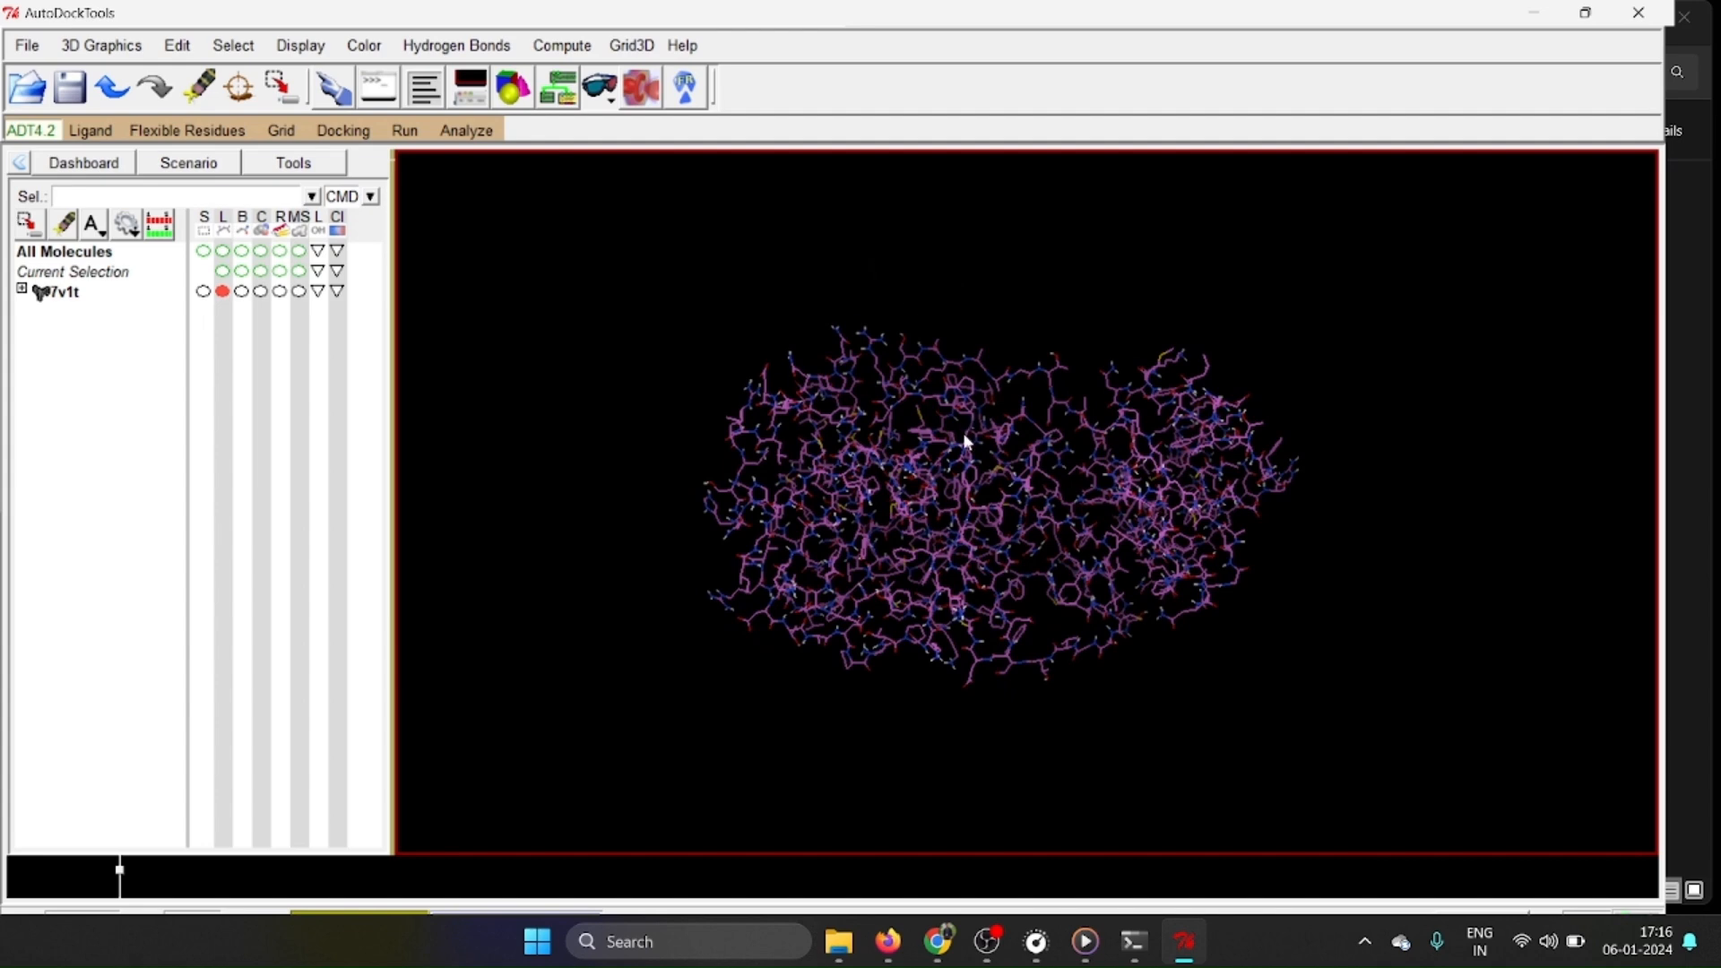
click(24, 45)
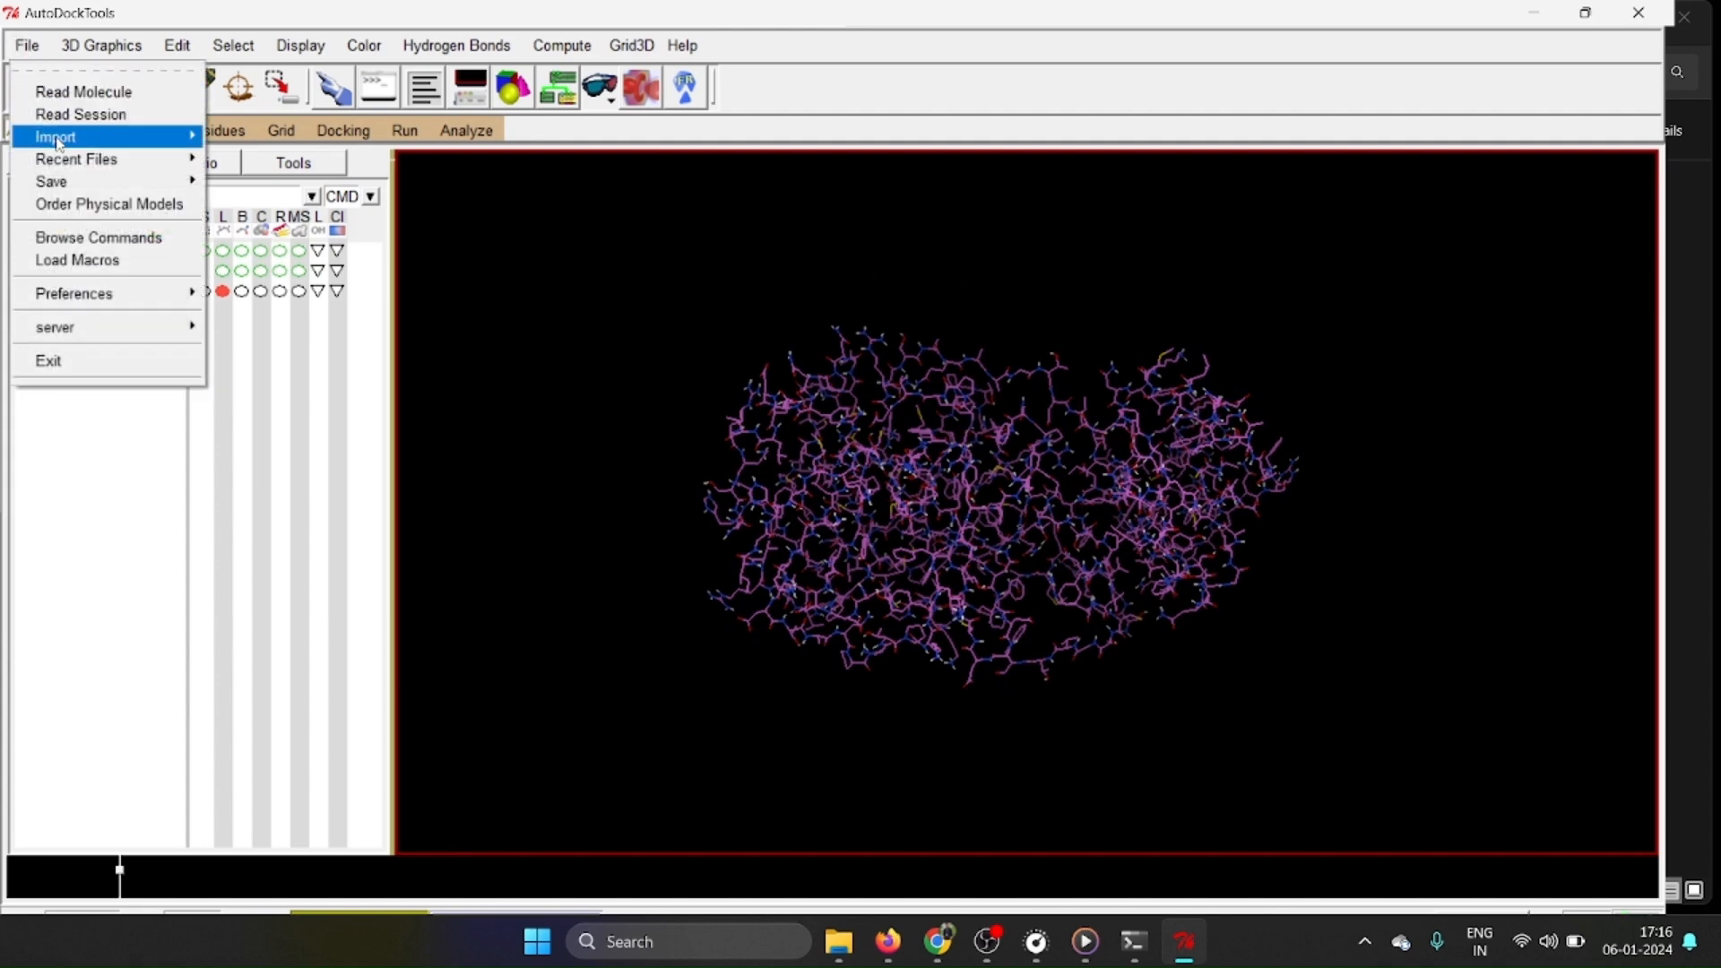
mouse_move(90, 183)
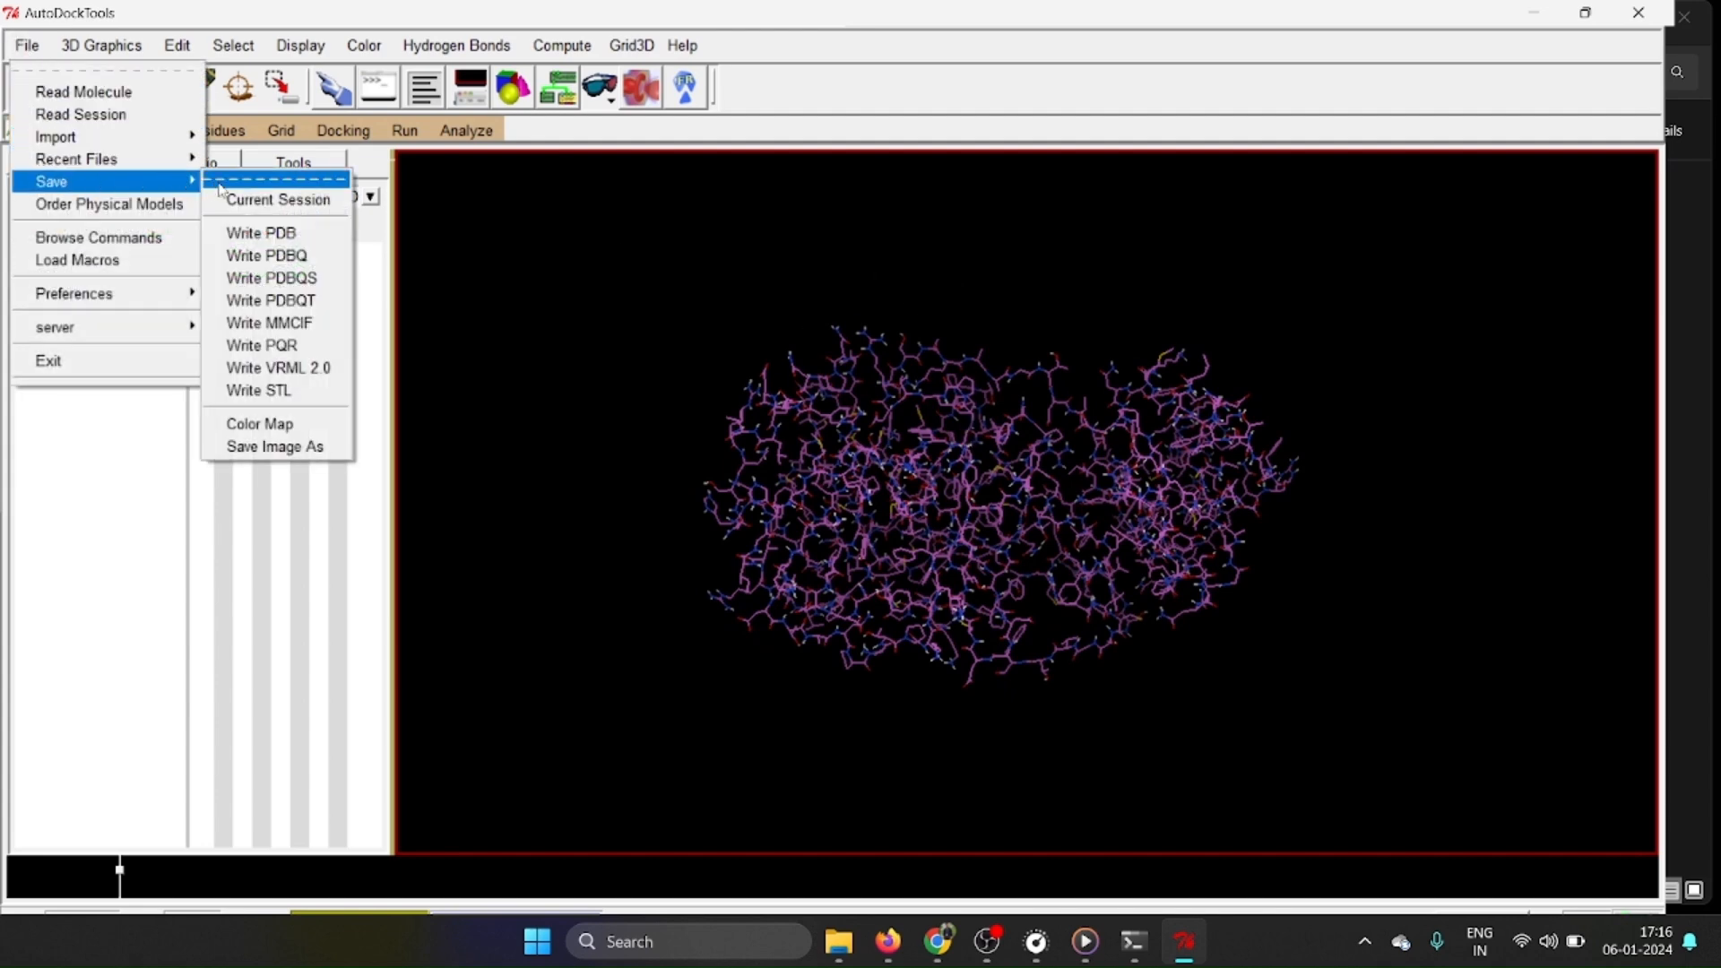
click(286, 302)
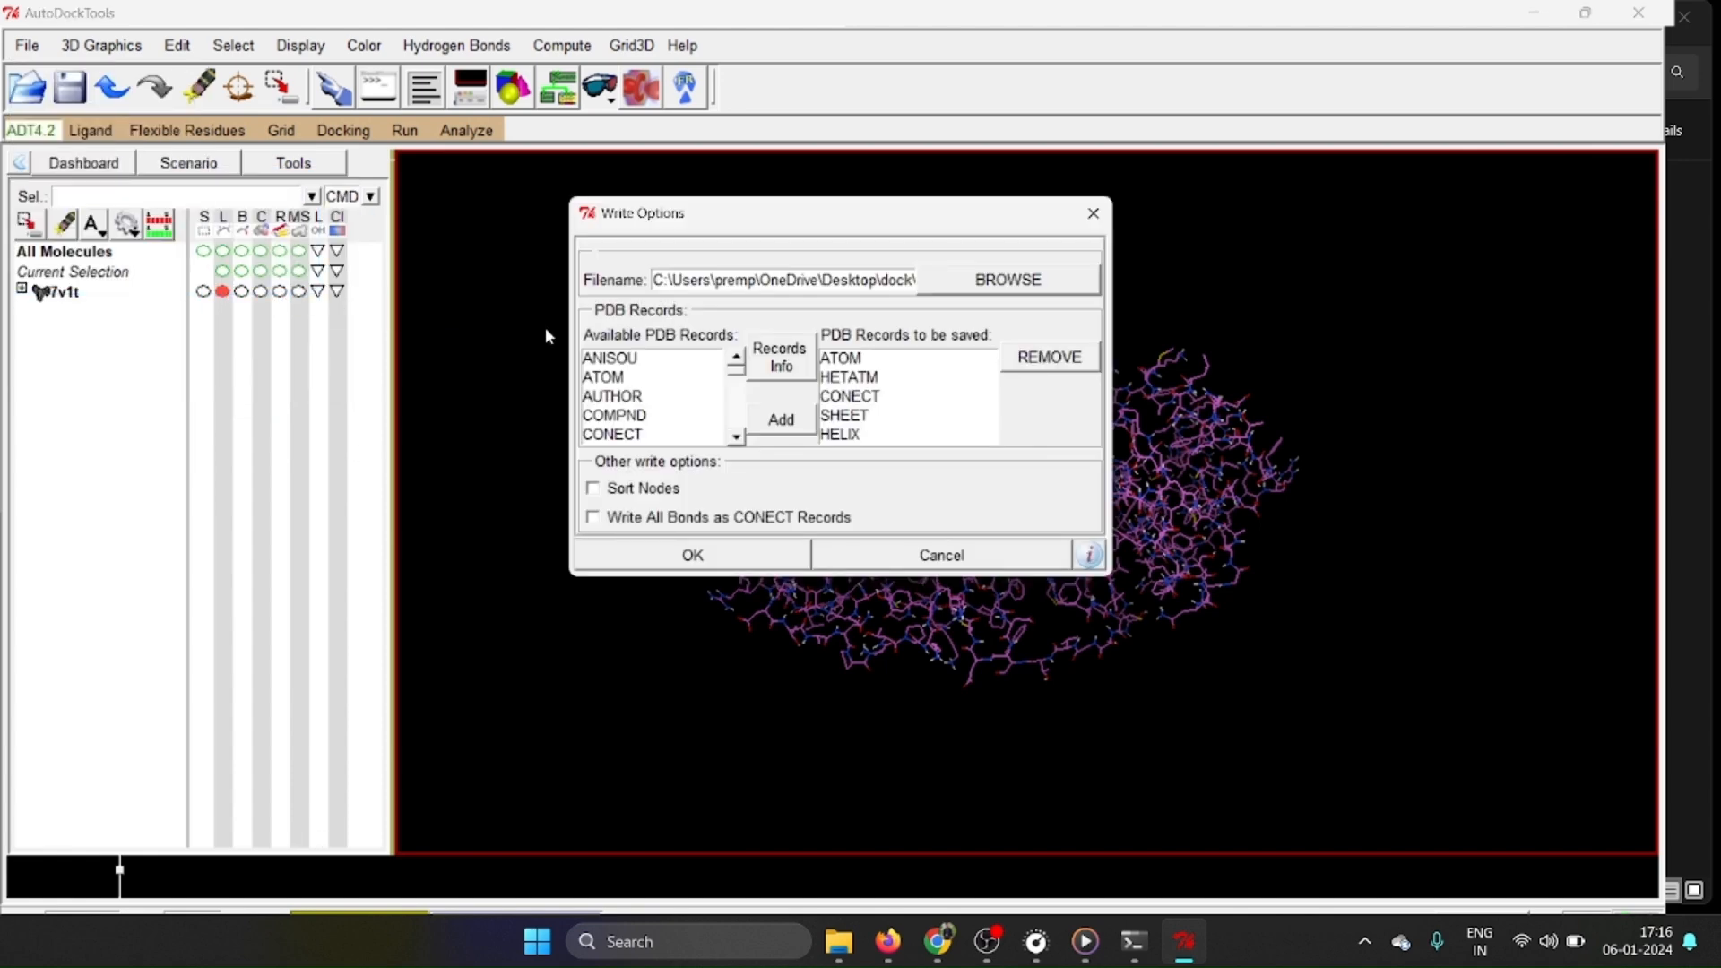
click(729, 556)
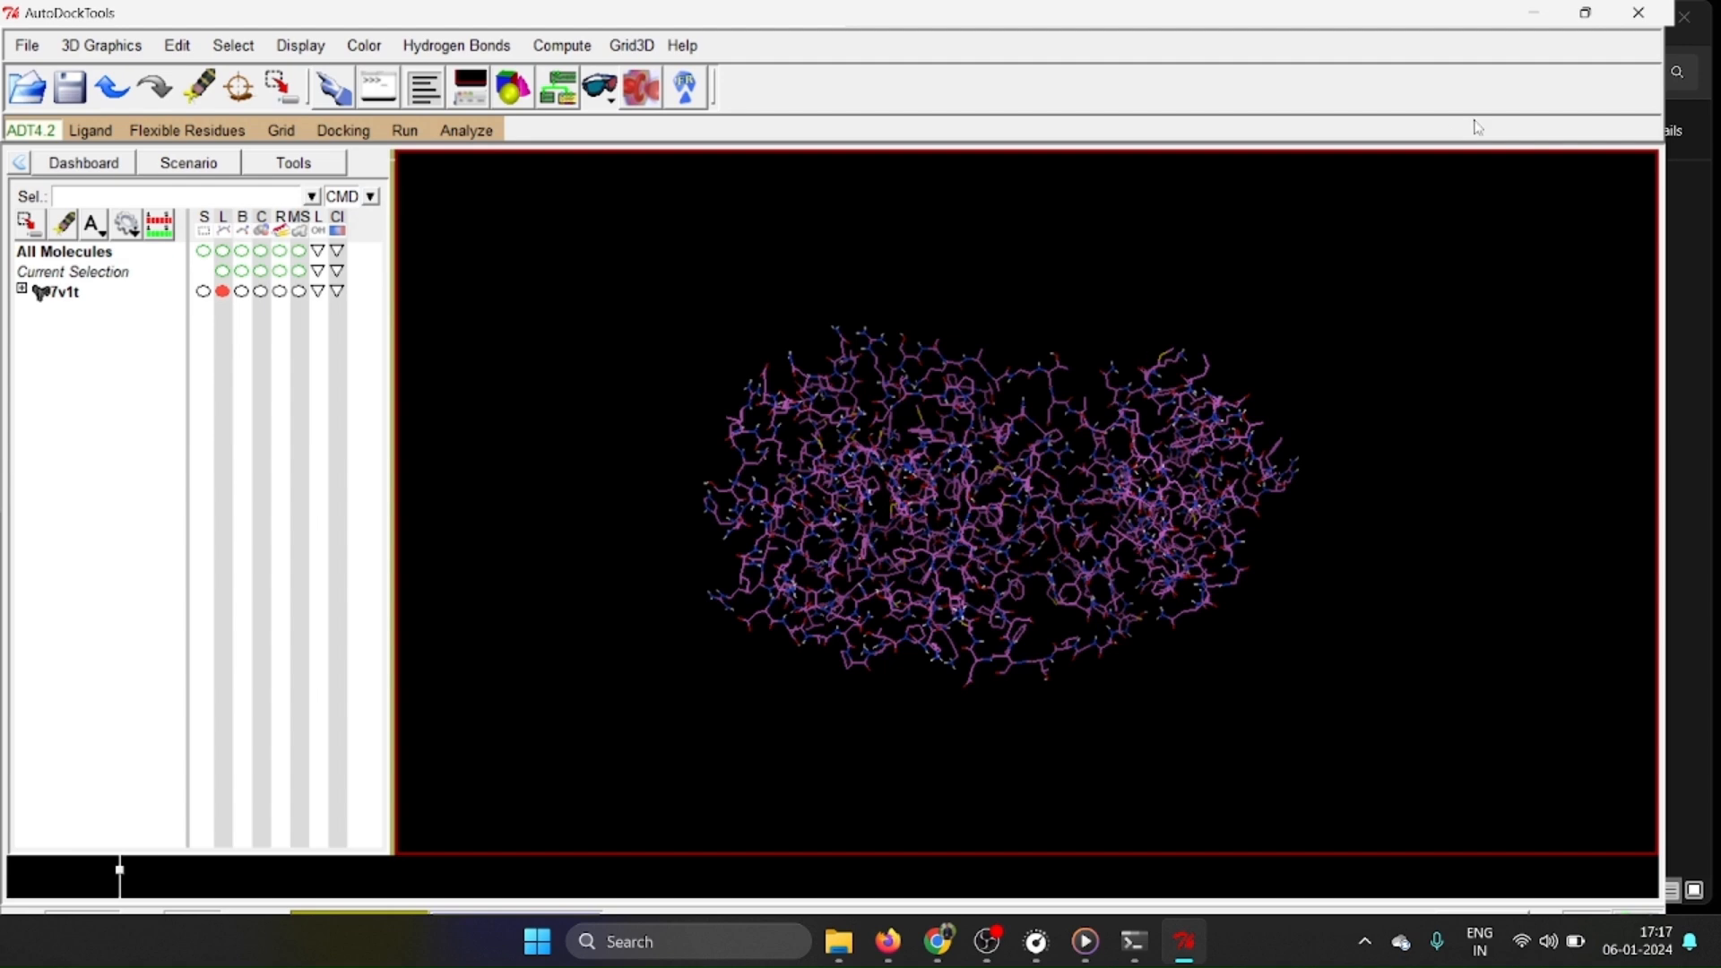
Minimize AutoDockTools and check the 7v1t PDBQT file in the dock folder in File Explorer.
click(1534, 12)
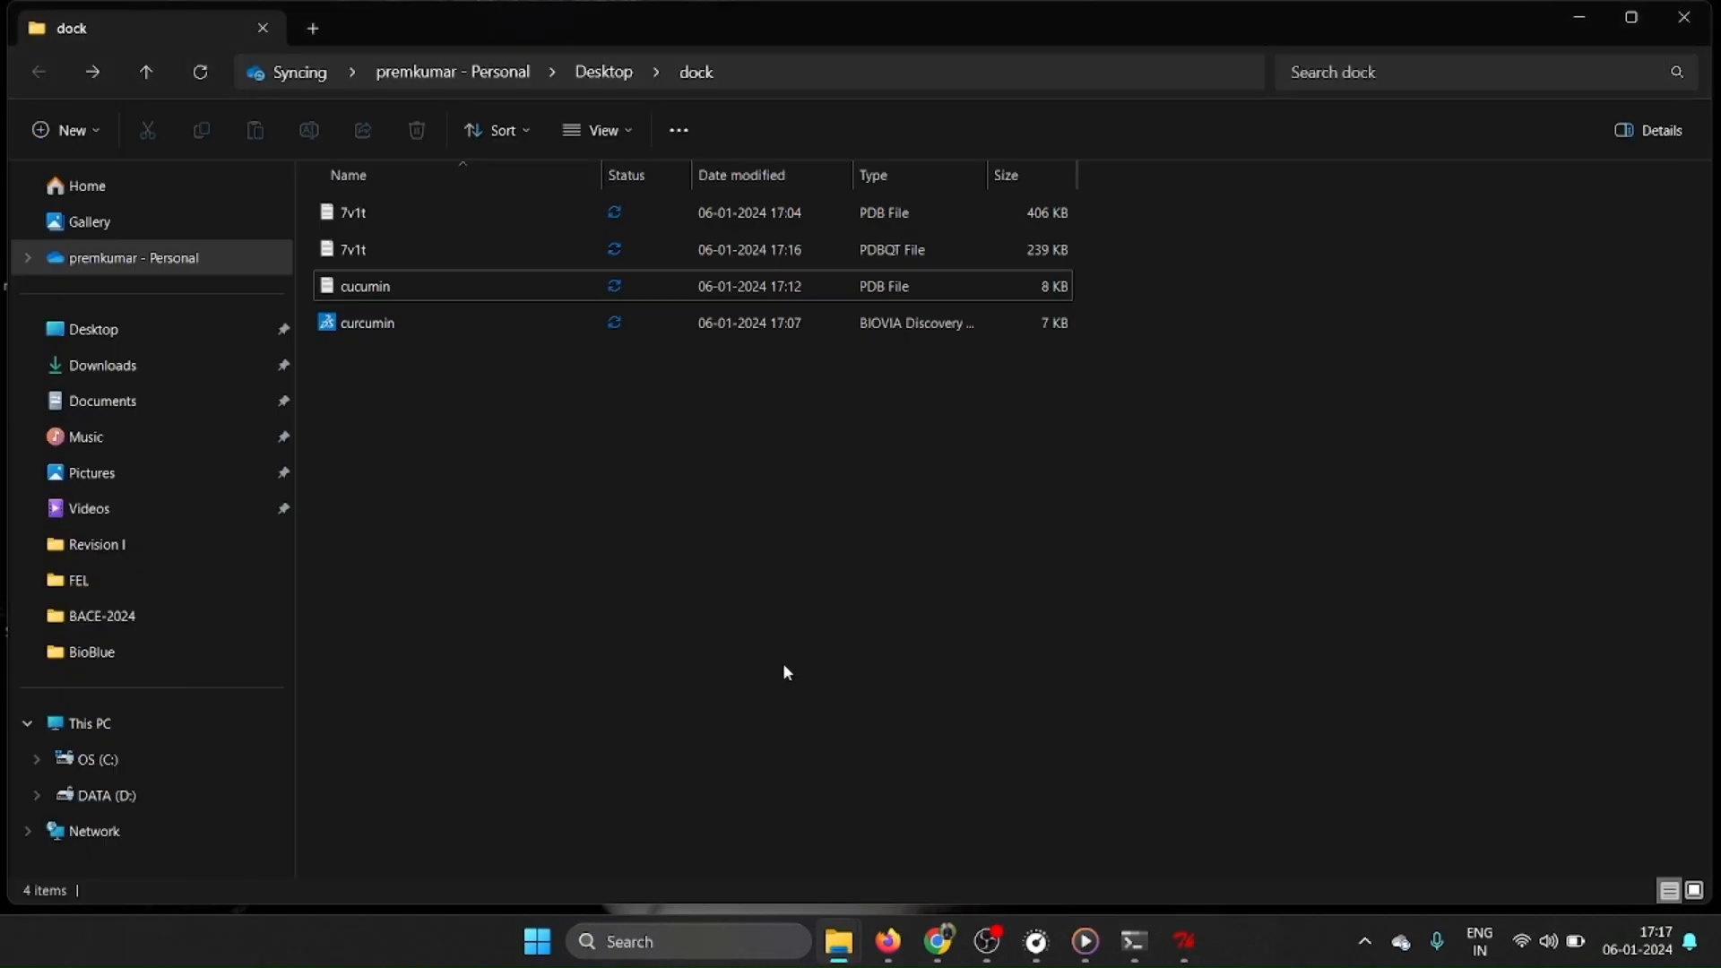
click(397, 242)
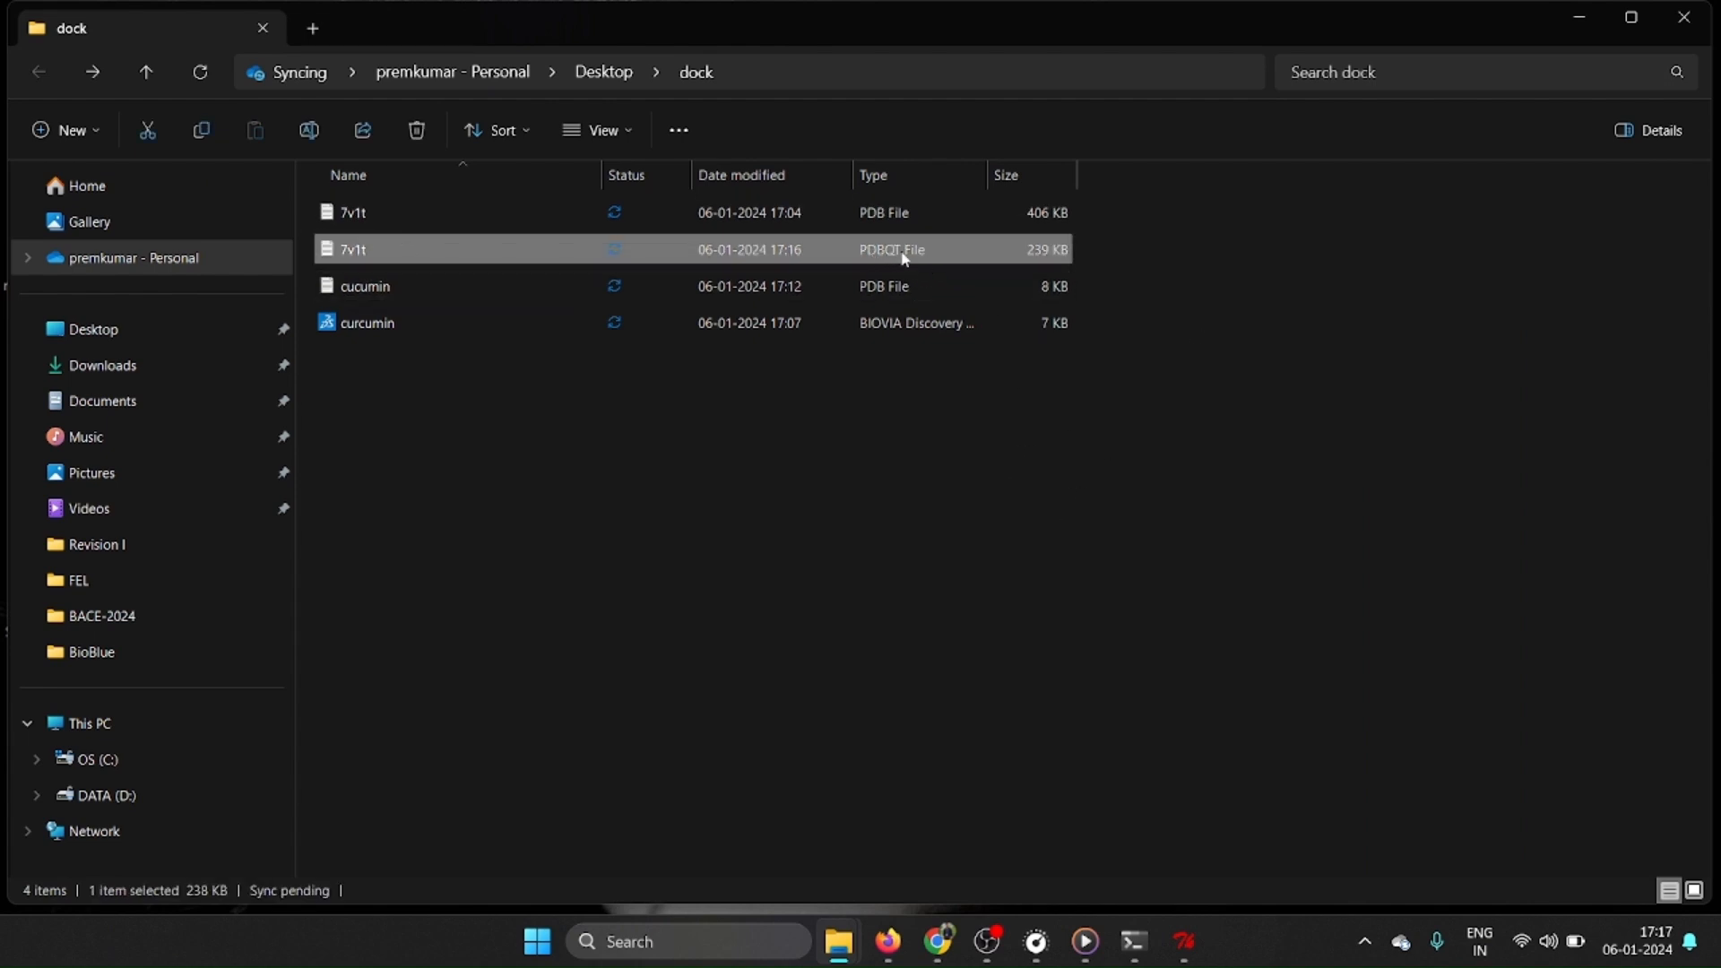
click(1264, 538)
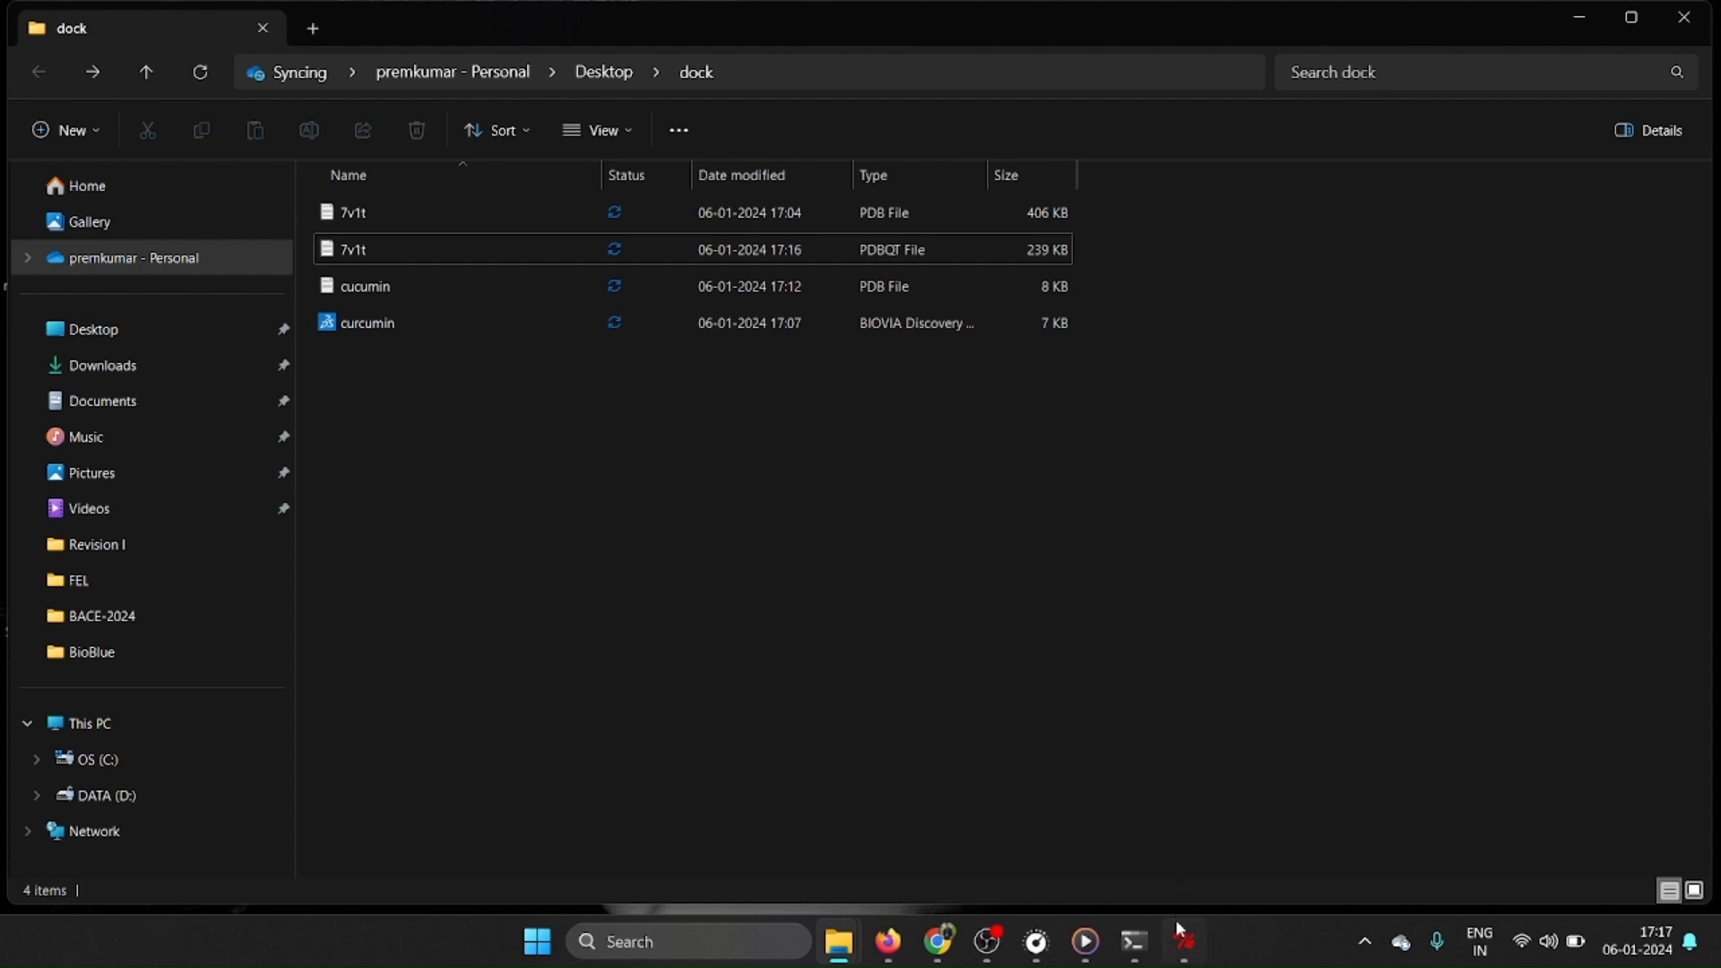
Switch back to AutoDockTools and expand 7v1t down to the residue list of chain A.
click(1186, 955)
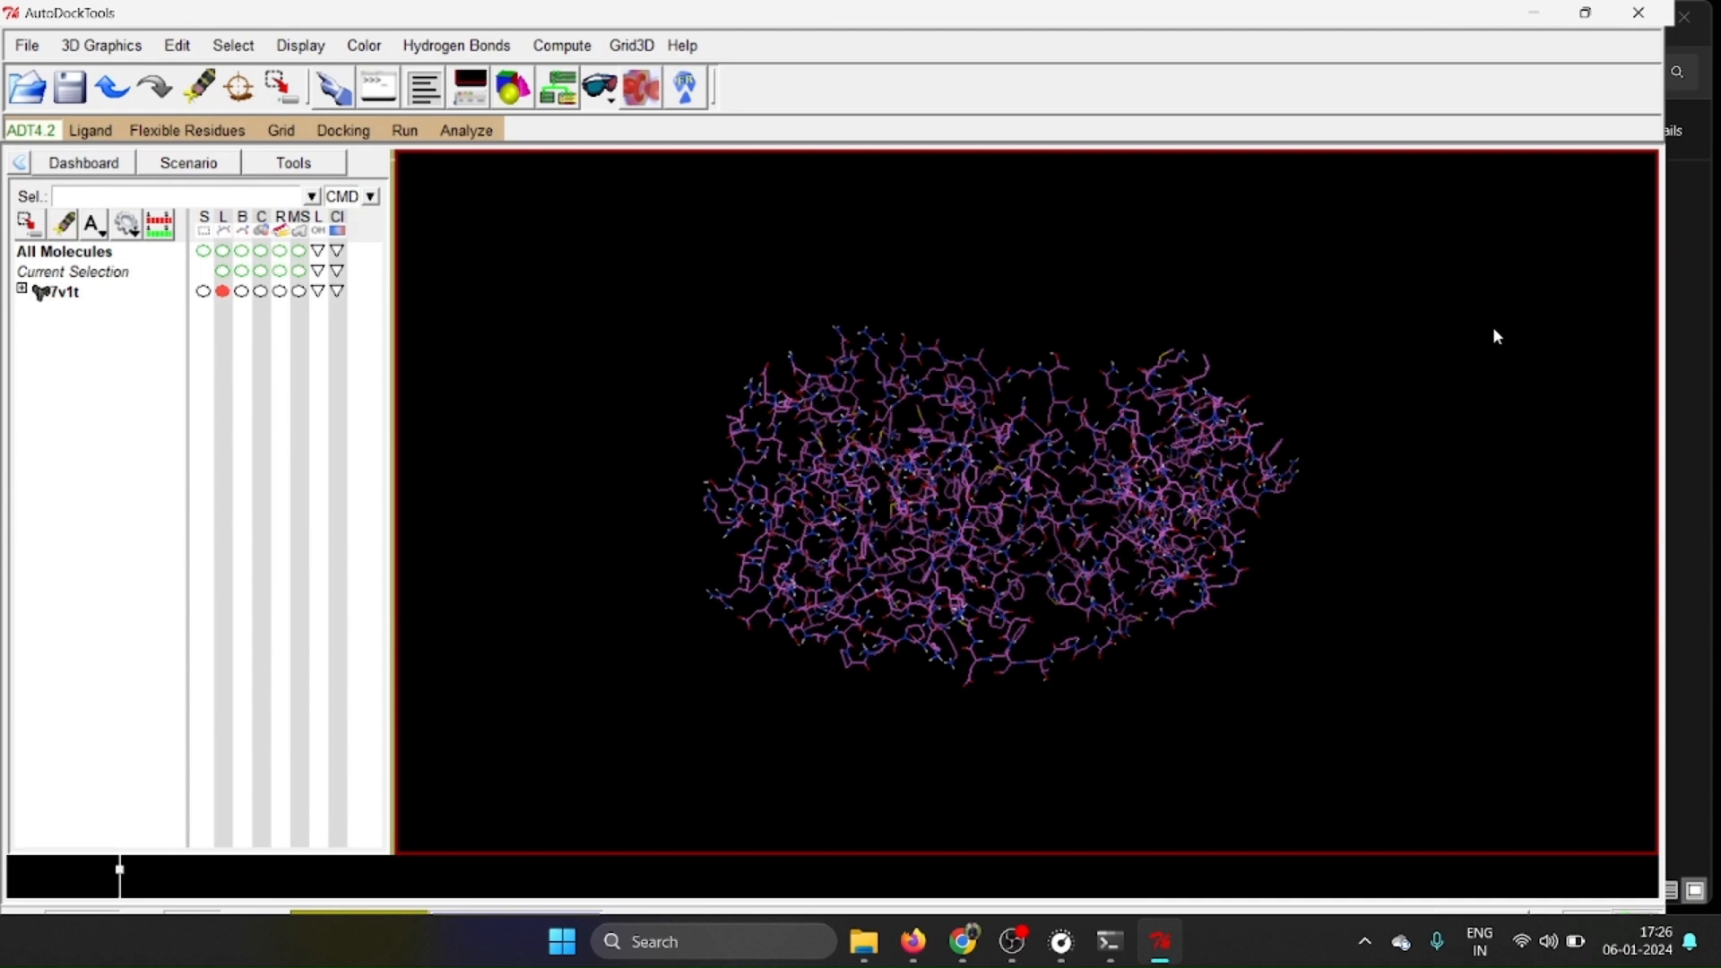
click(22, 289)
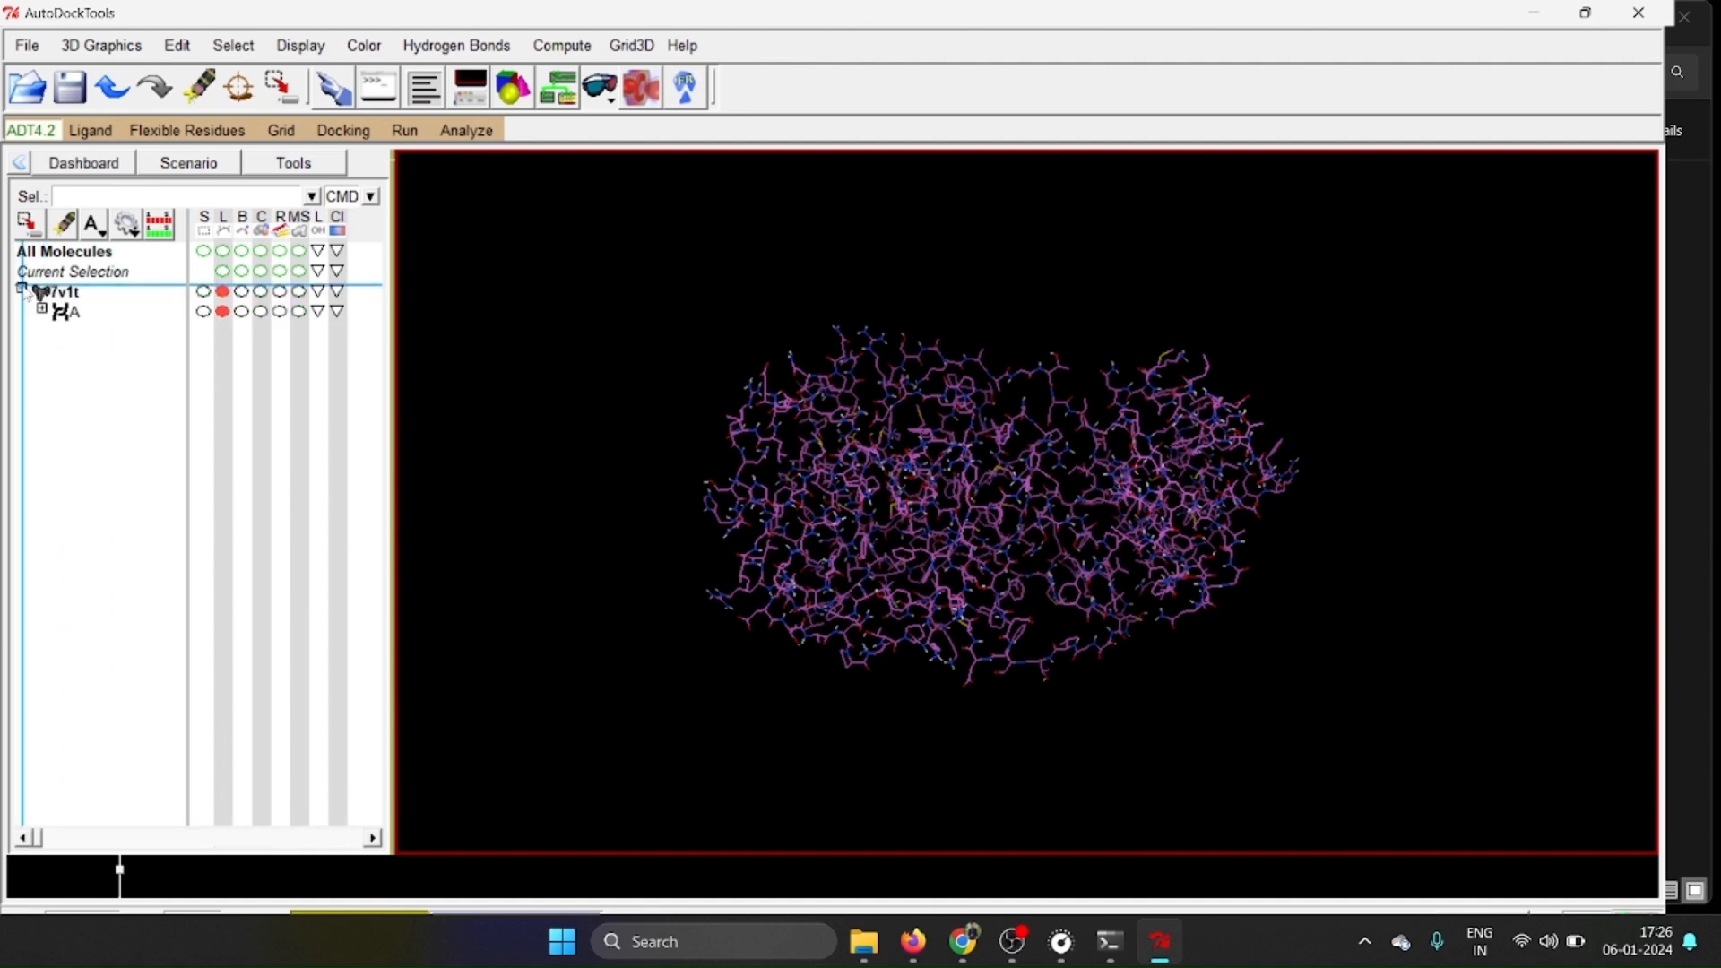
click(41, 310)
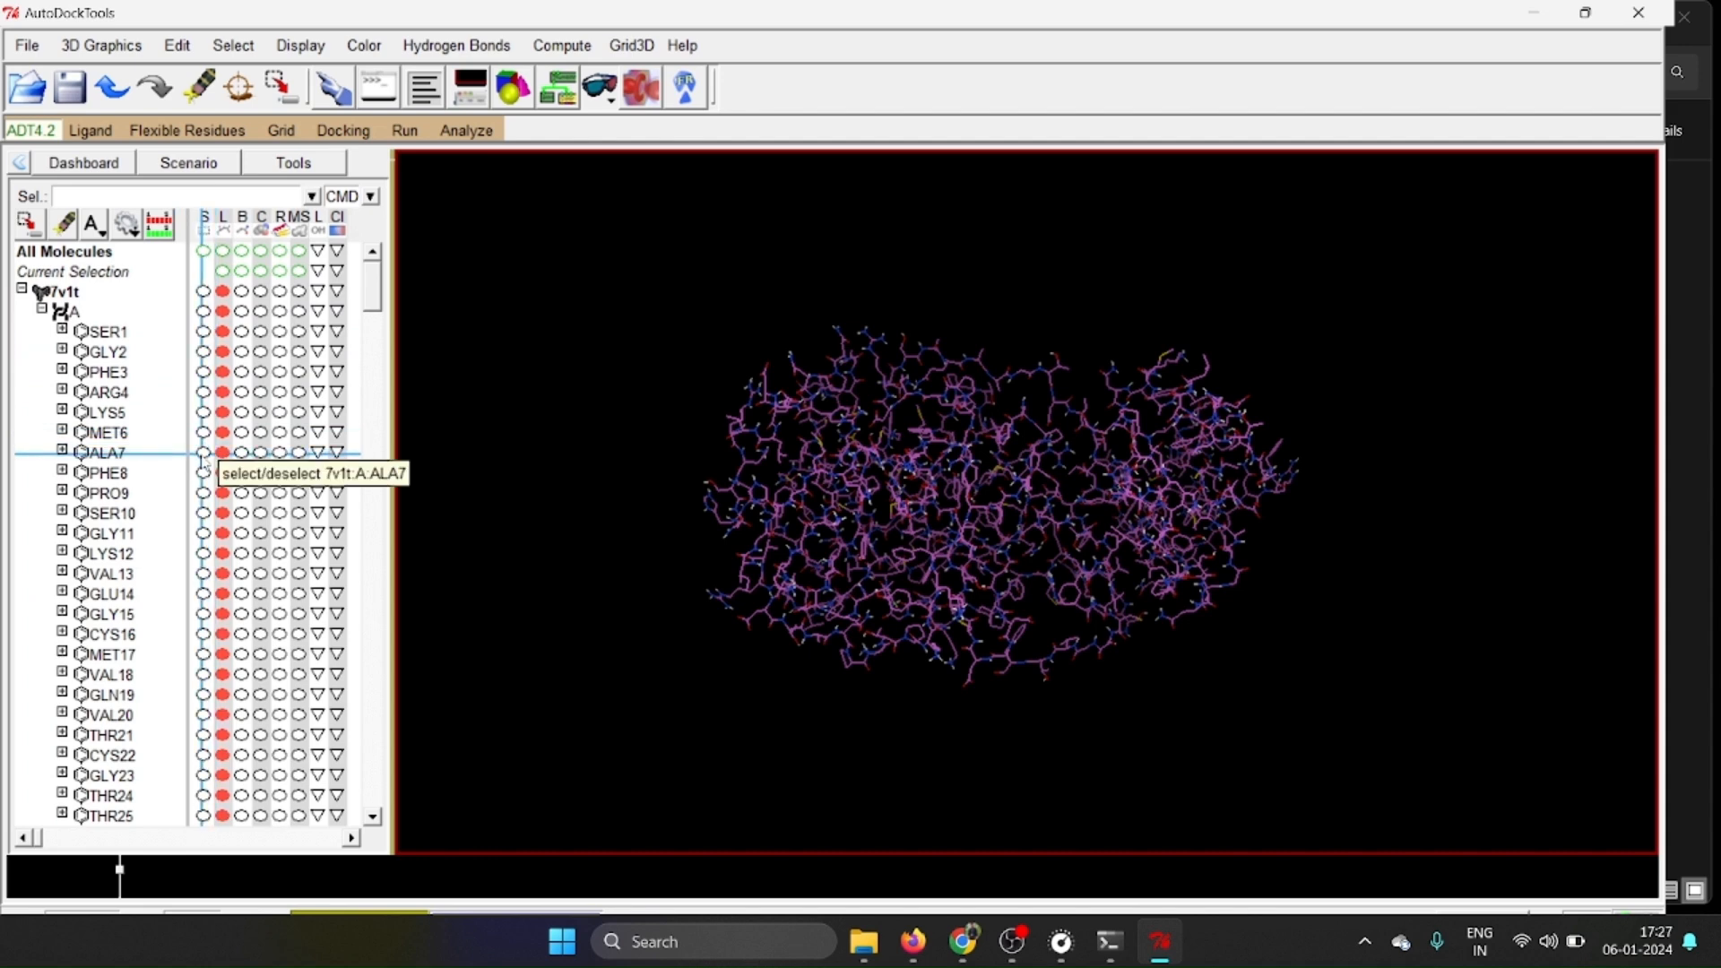
Select residues ALA7 through CYS16 on chain A of 7v1t and examine them in the 3D view.
click(202, 452)
click(202, 472)
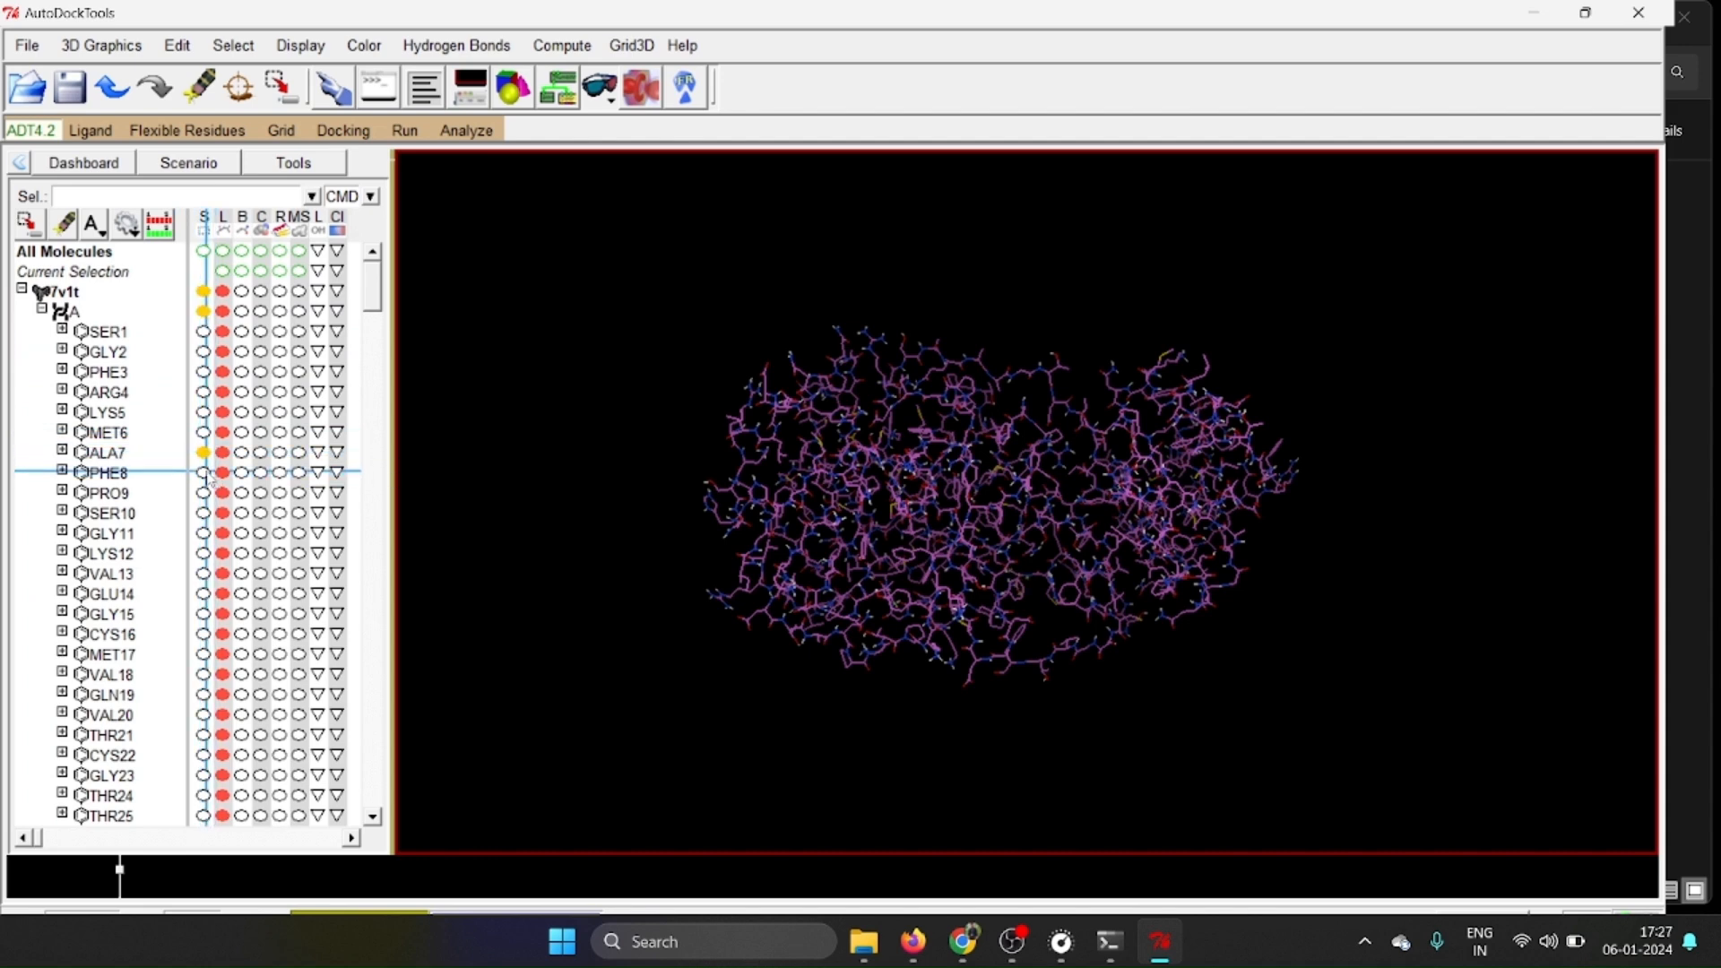
click(202, 488)
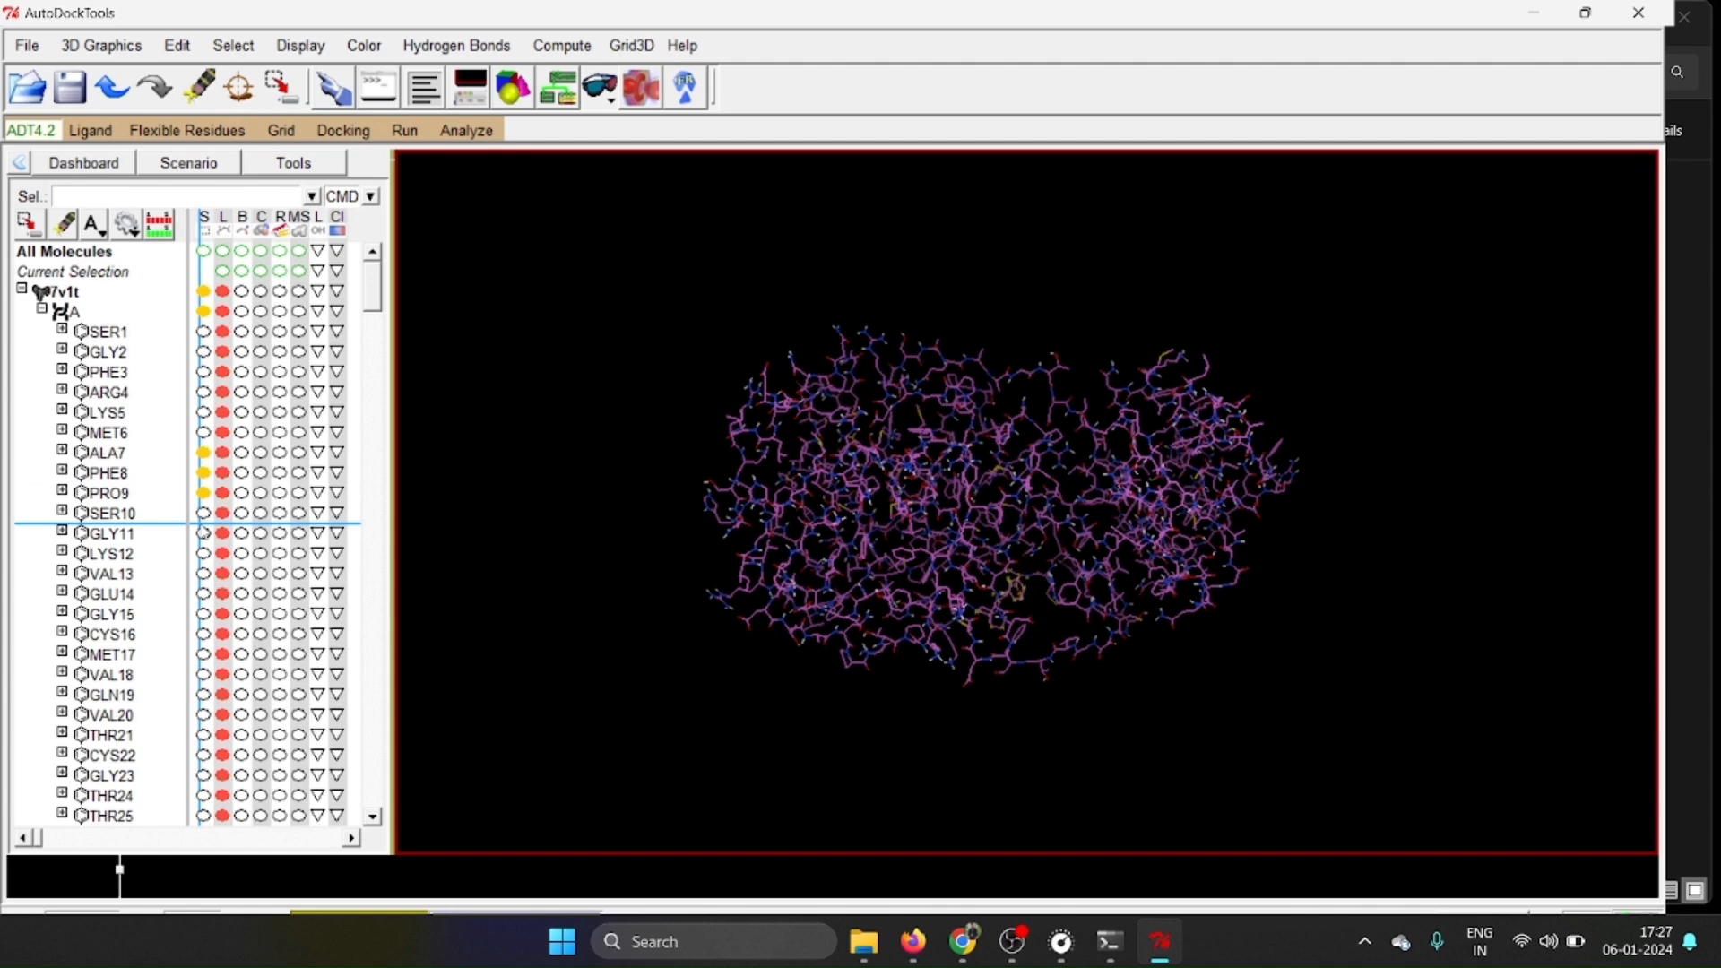
click(203, 514)
click(202, 534)
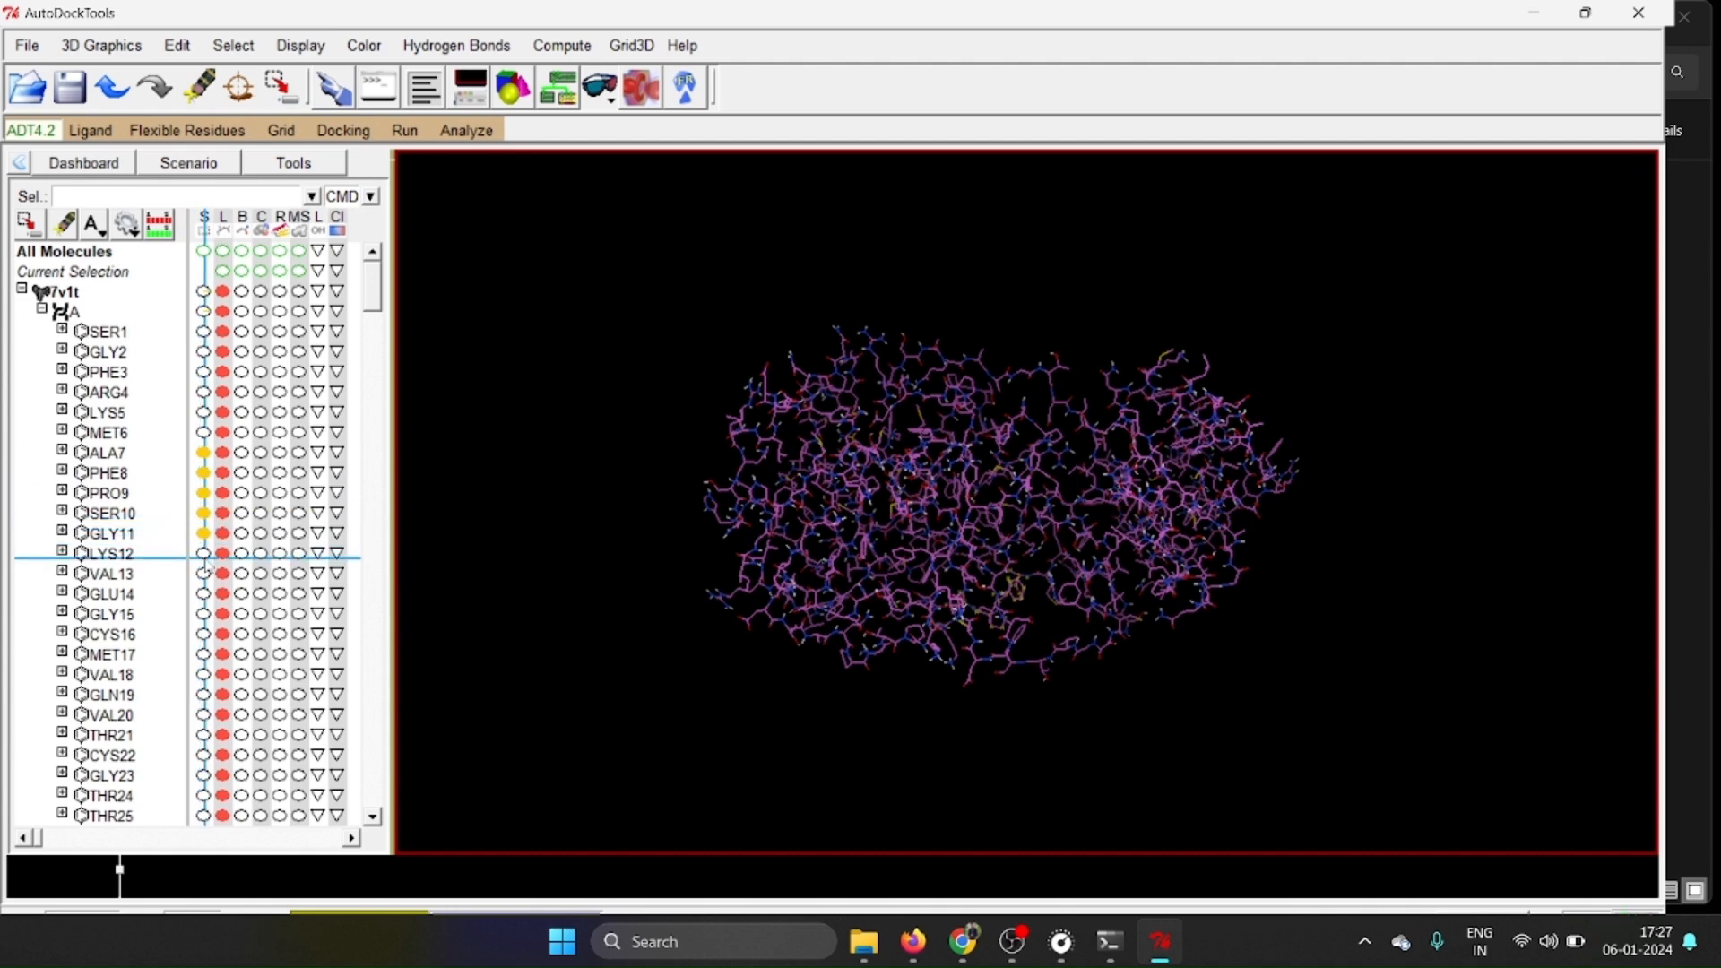
click(203, 553)
click(203, 574)
click(203, 593)
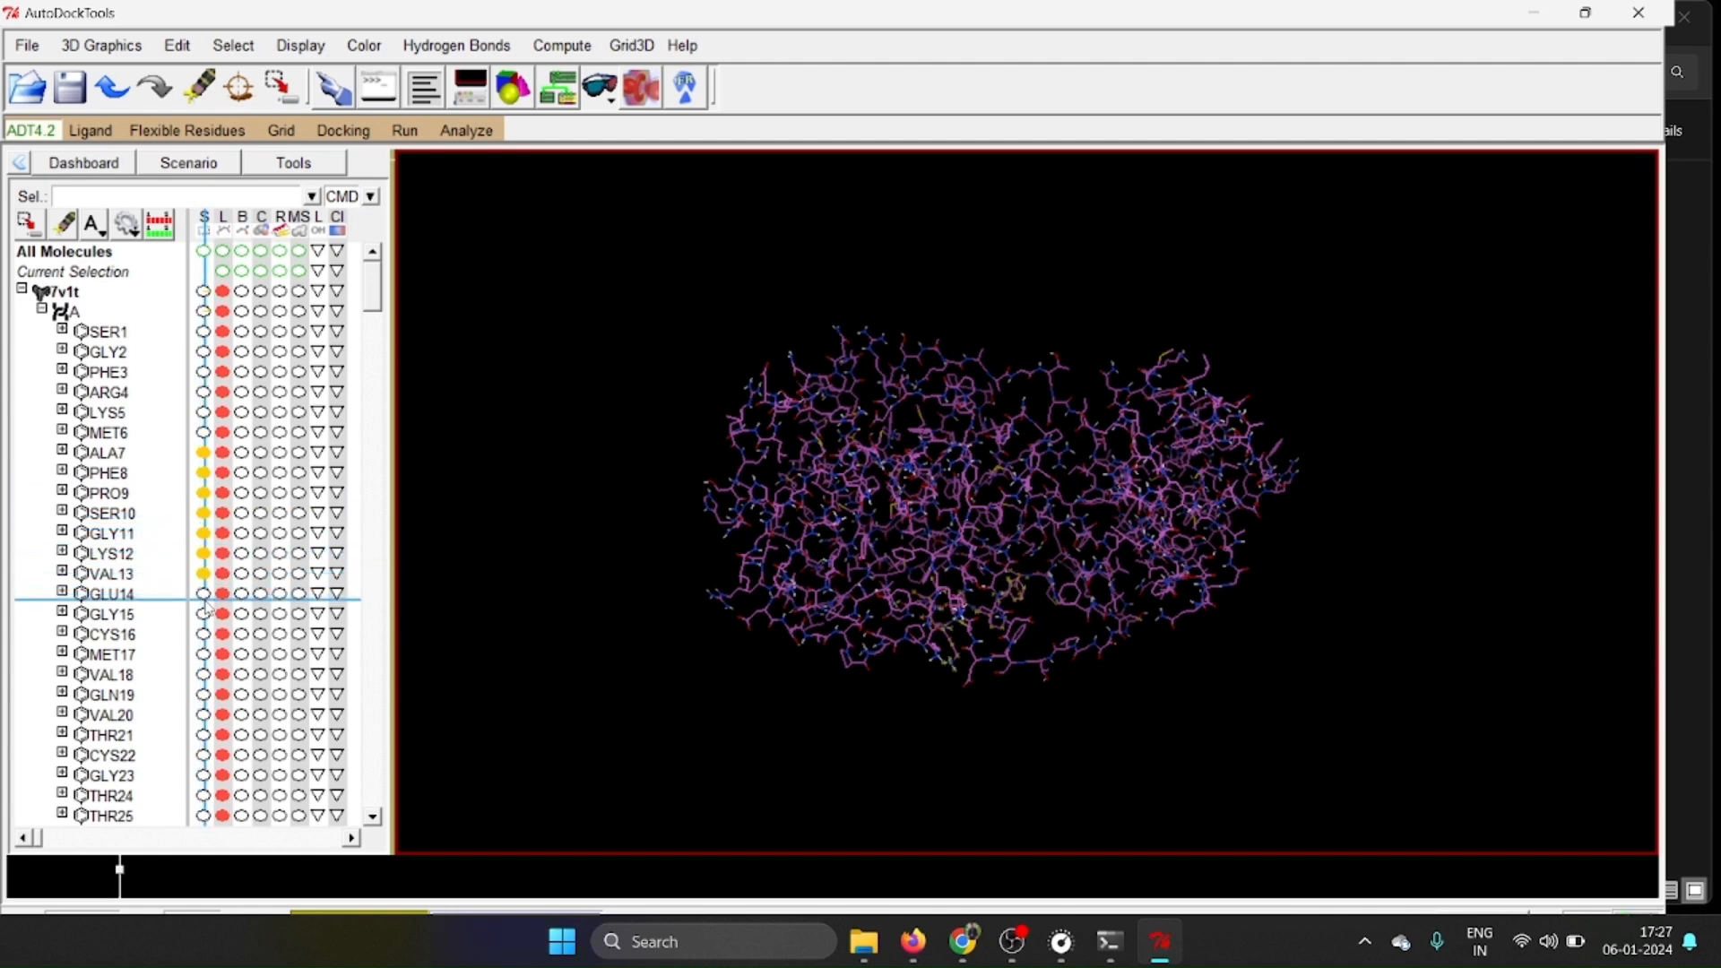
click(203, 614)
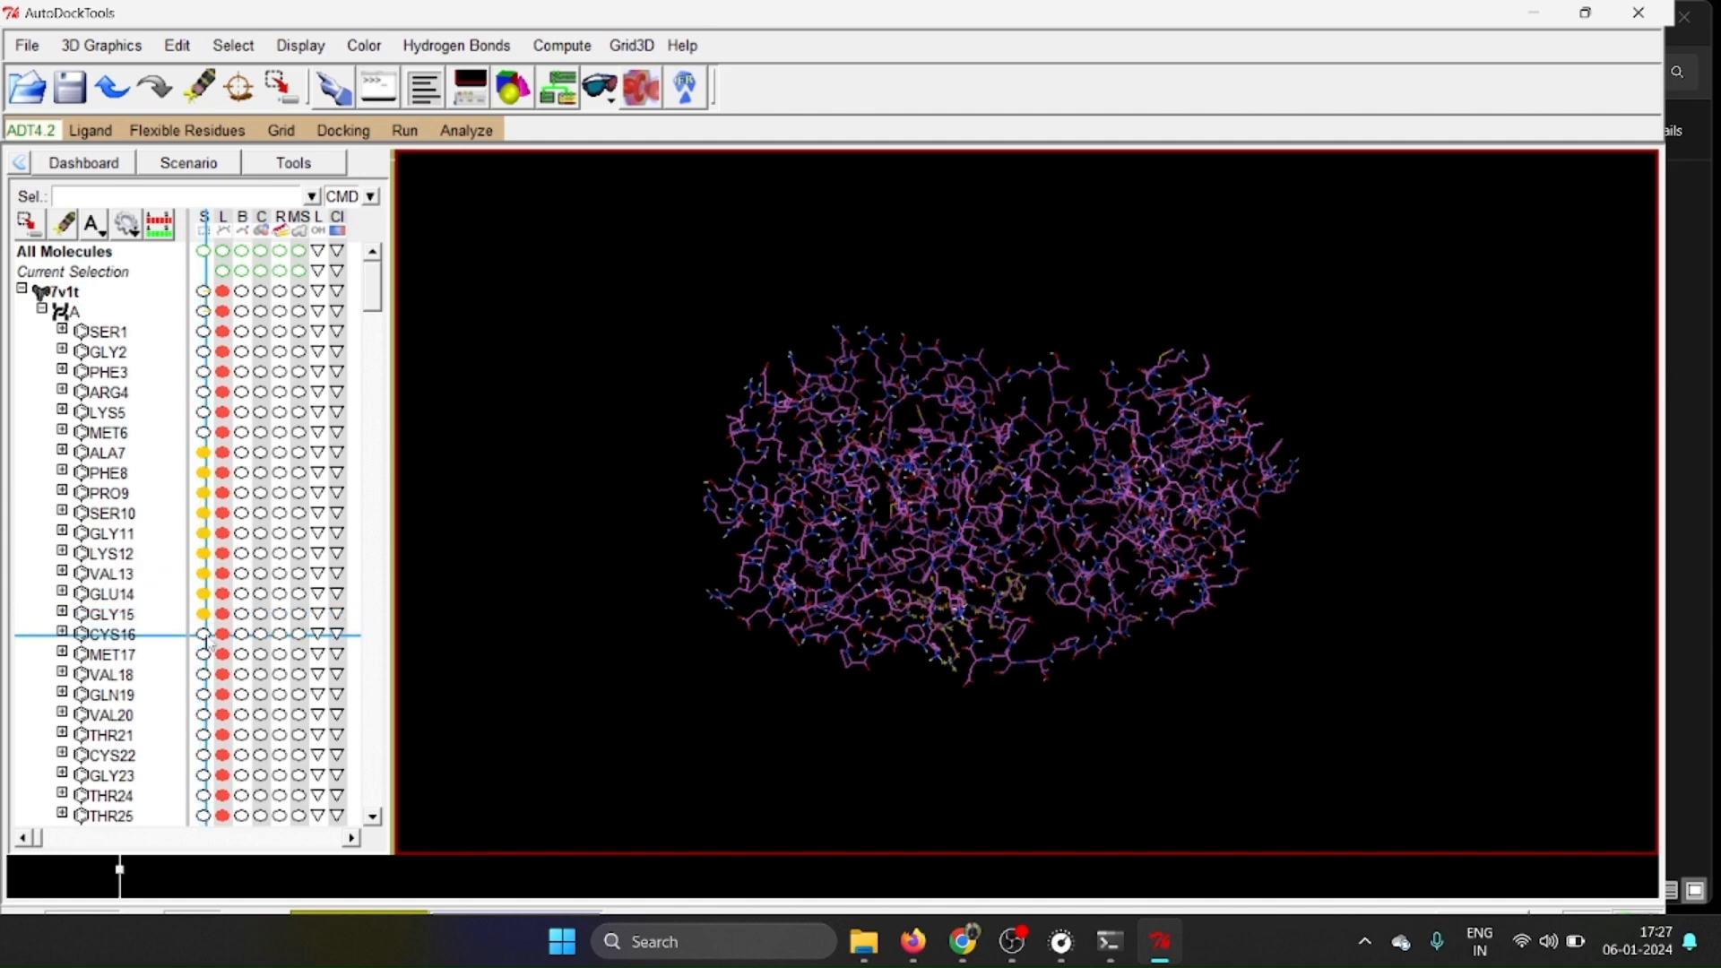
click(205, 634)
drag(968, 672, 946, 321)
drag(887, 607, 987, 592)
scroll(986, 587, up, 2)
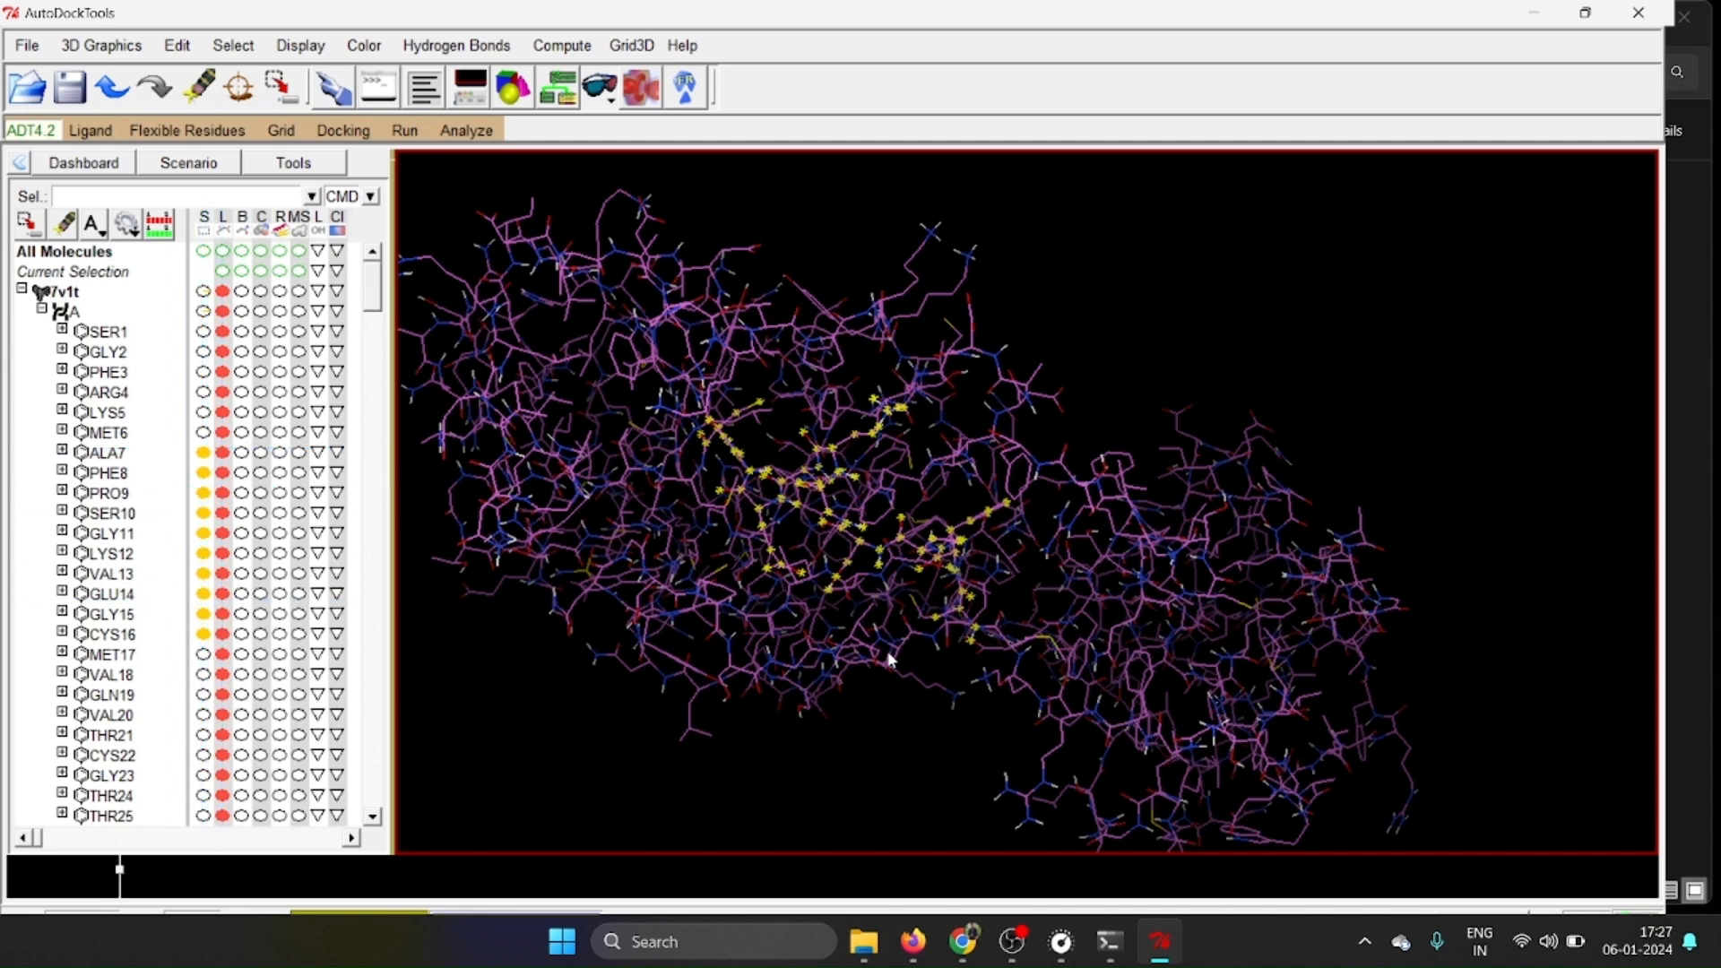
Deselect residues ALA7 through CYS16 and collapse the chain and molecule tree of 7v1t.
click(203, 453)
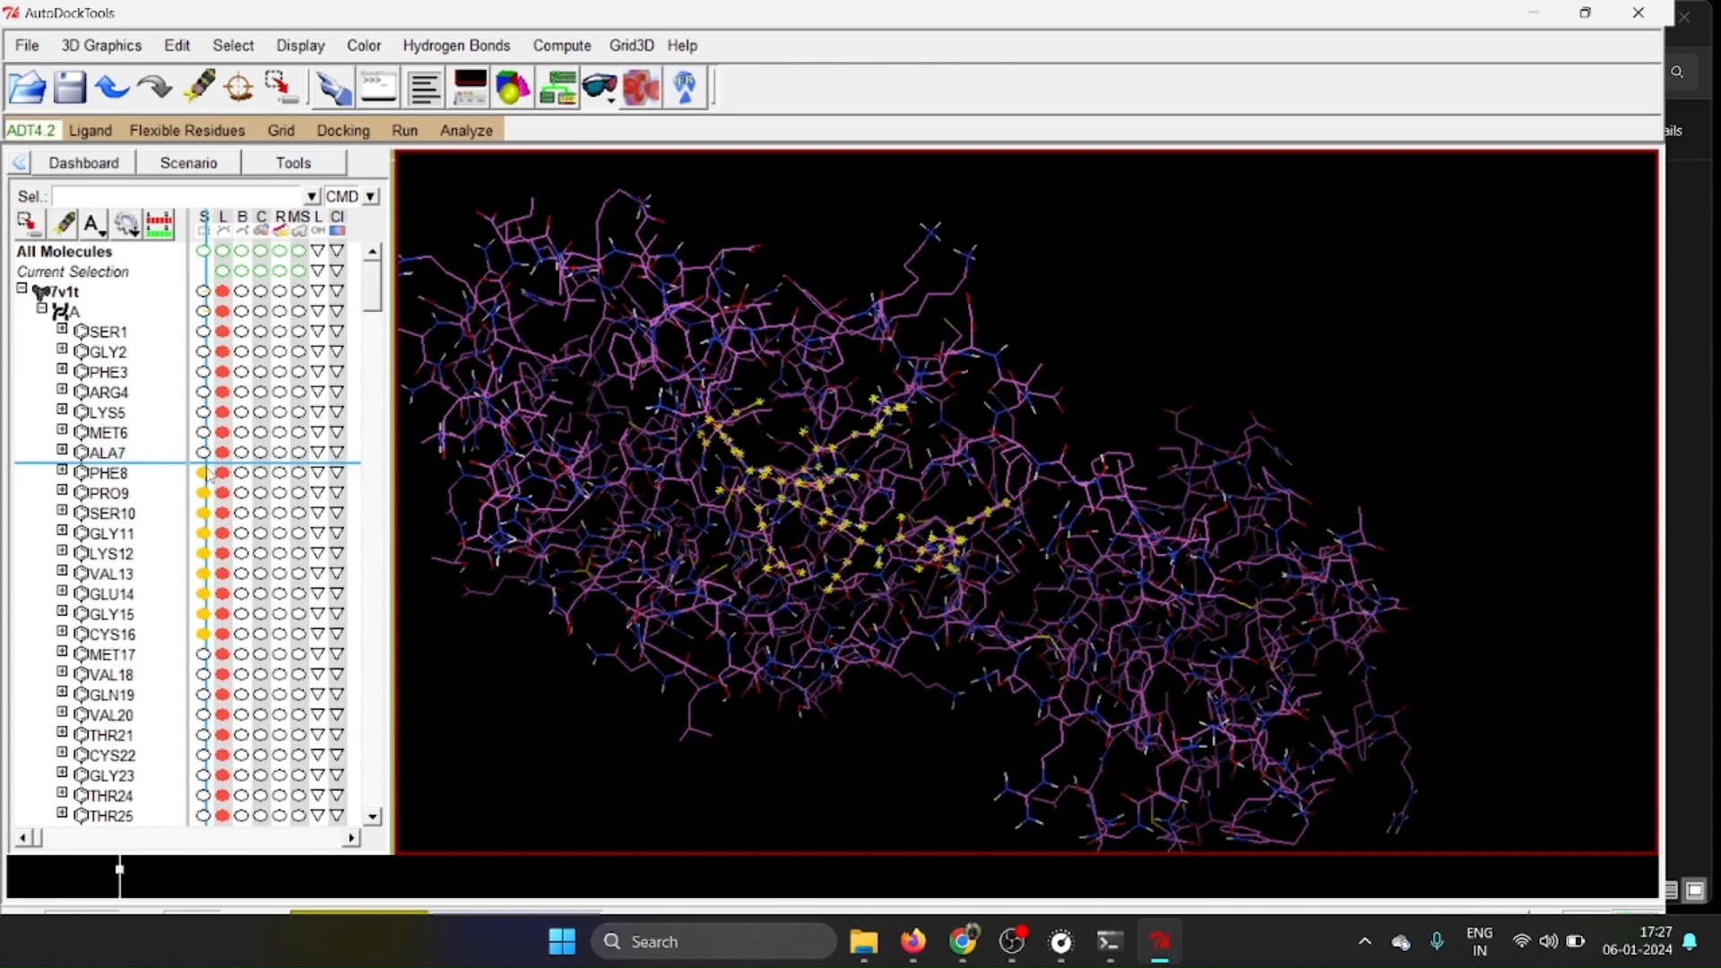
click(204, 473)
click(205, 493)
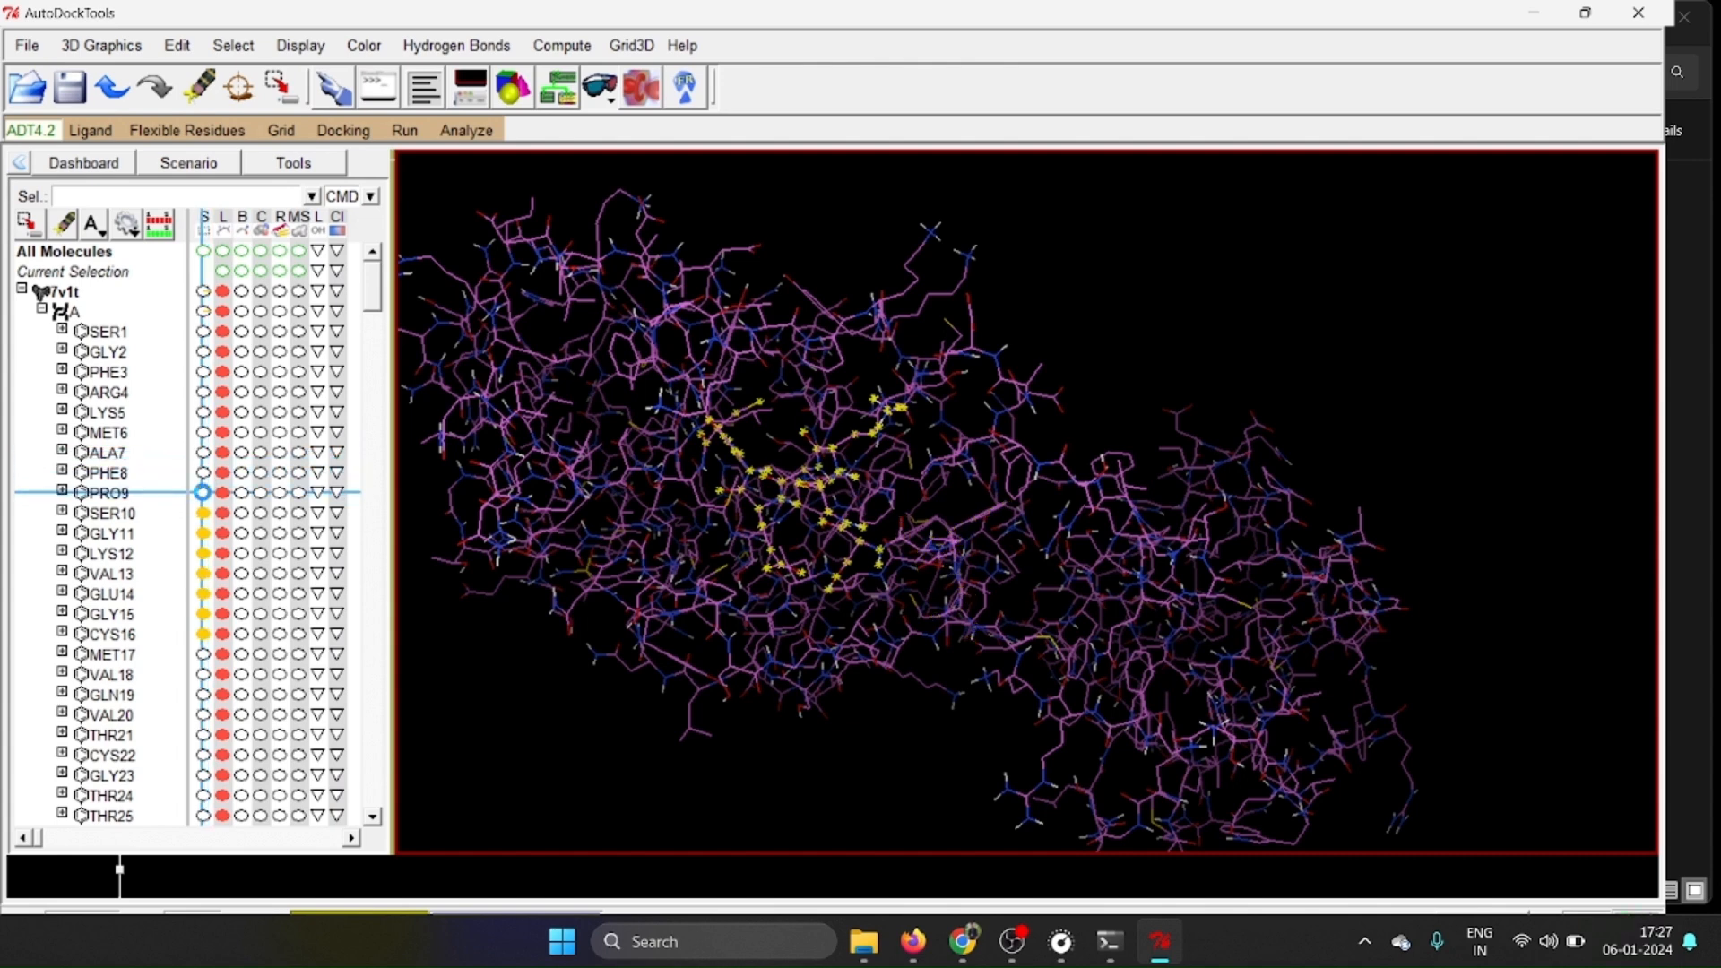
click(204, 514)
click(204, 534)
click(205, 554)
click(204, 573)
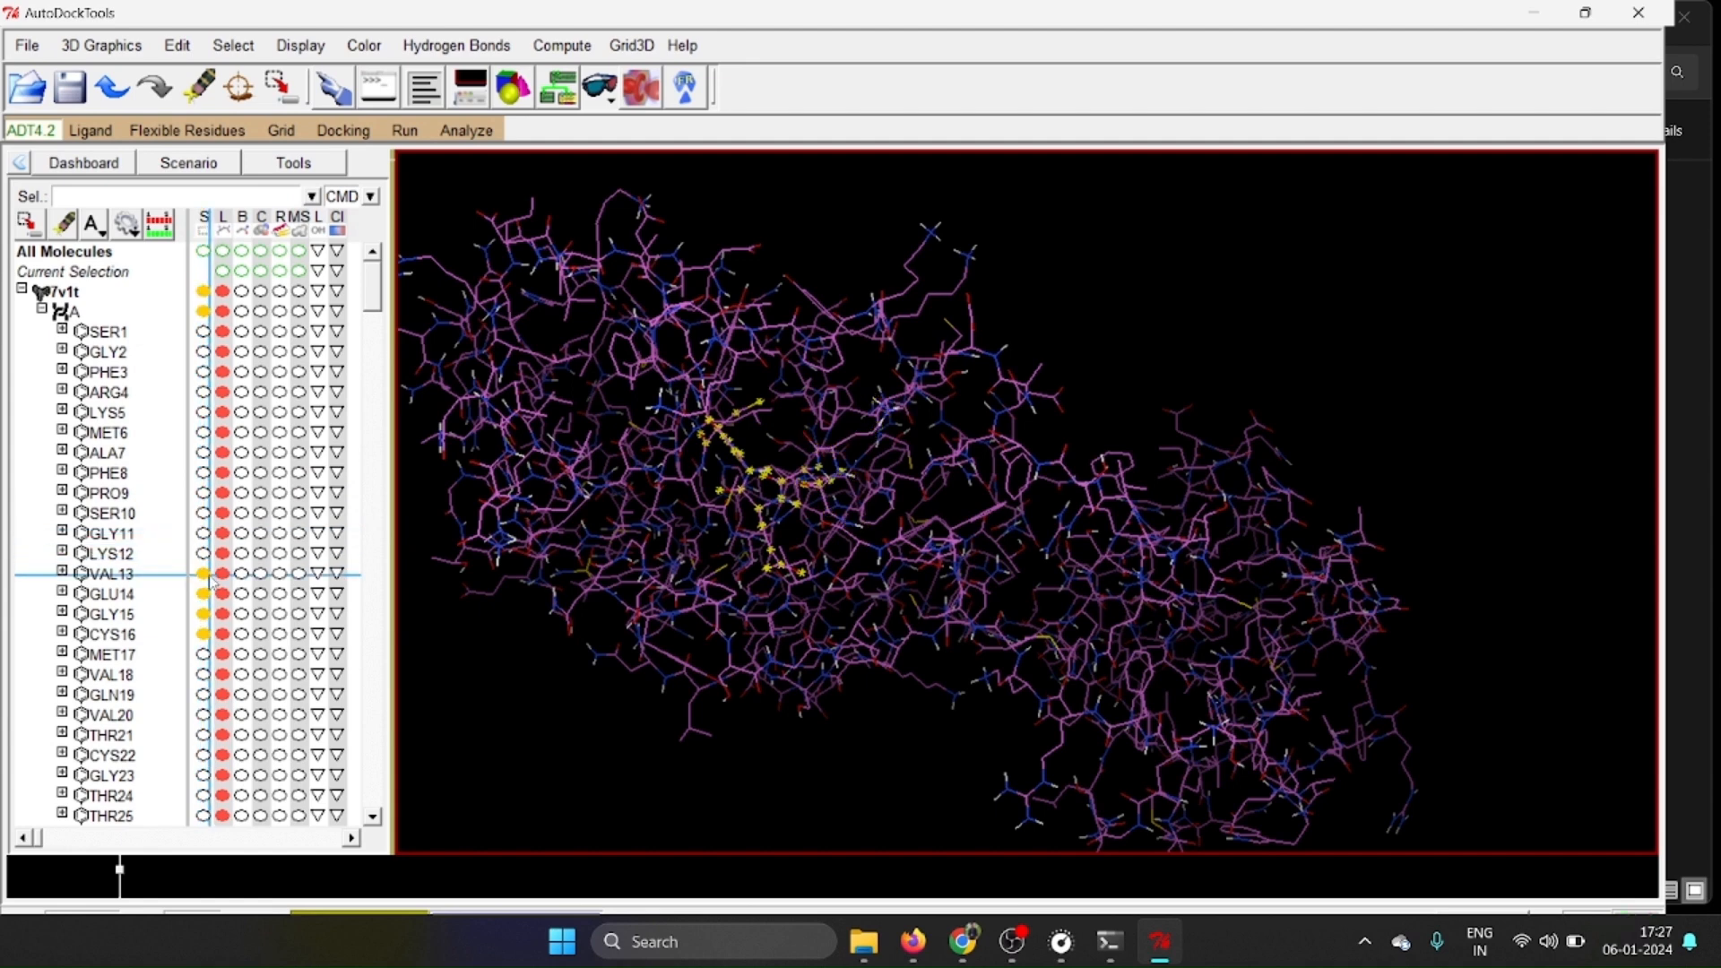
click(204, 593)
click(204, 614)
click(204, 634)
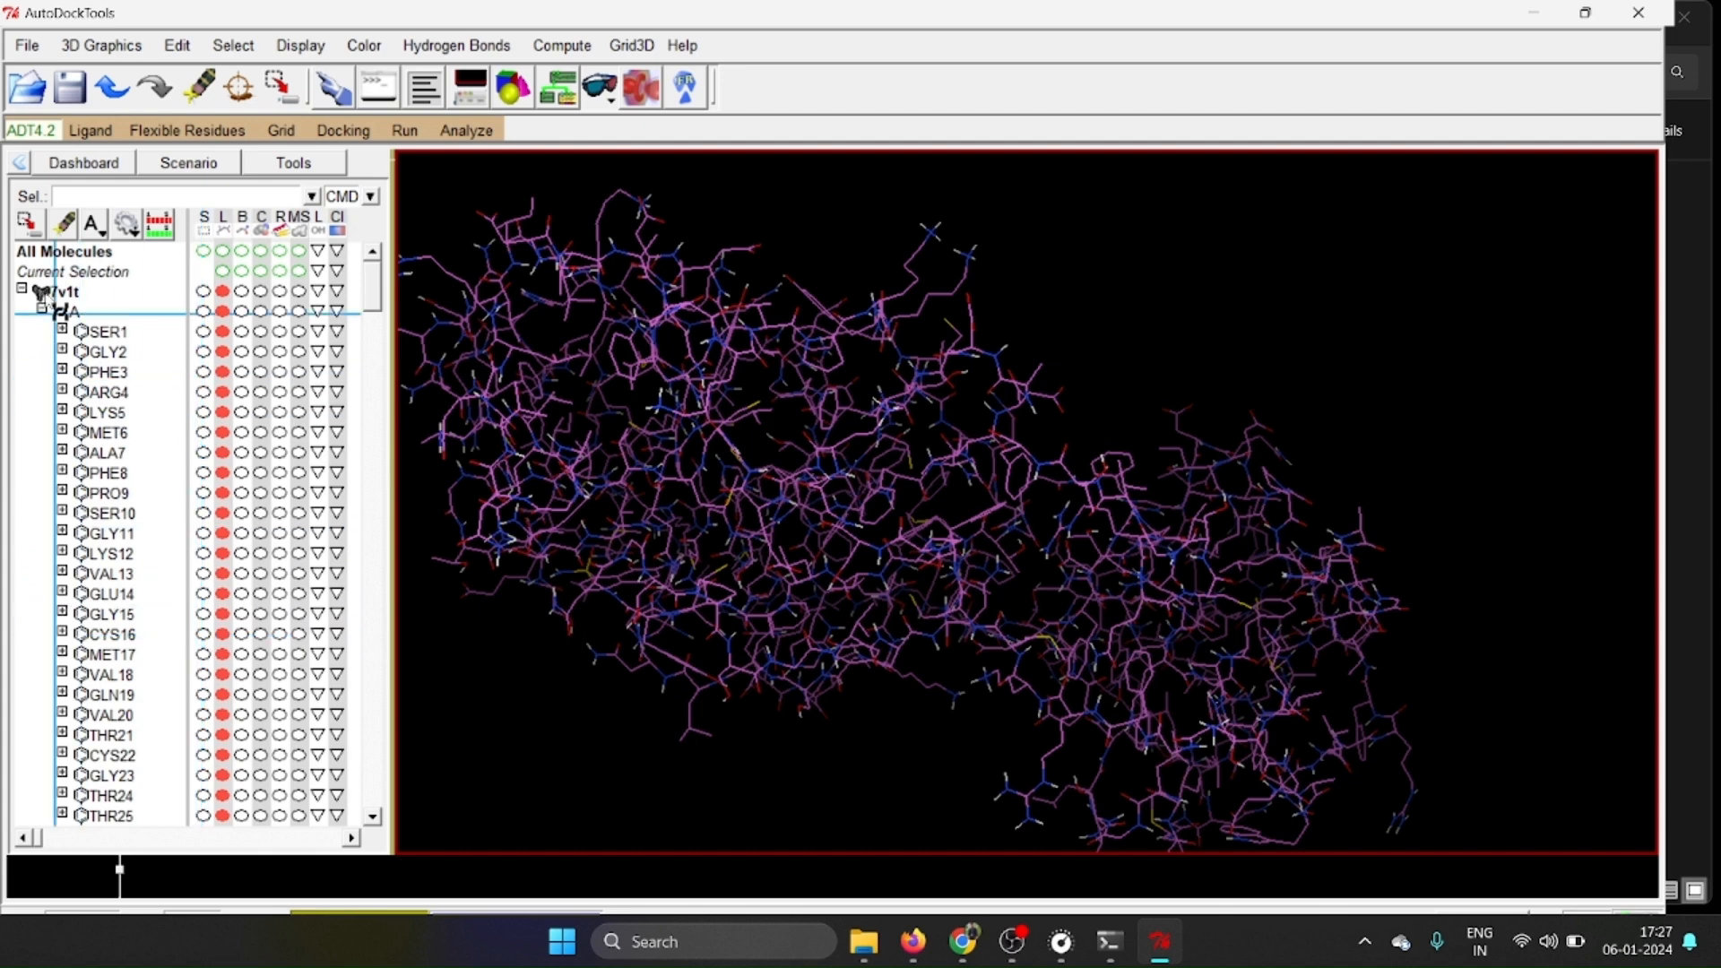
click(39, 307)
click(21, 289)
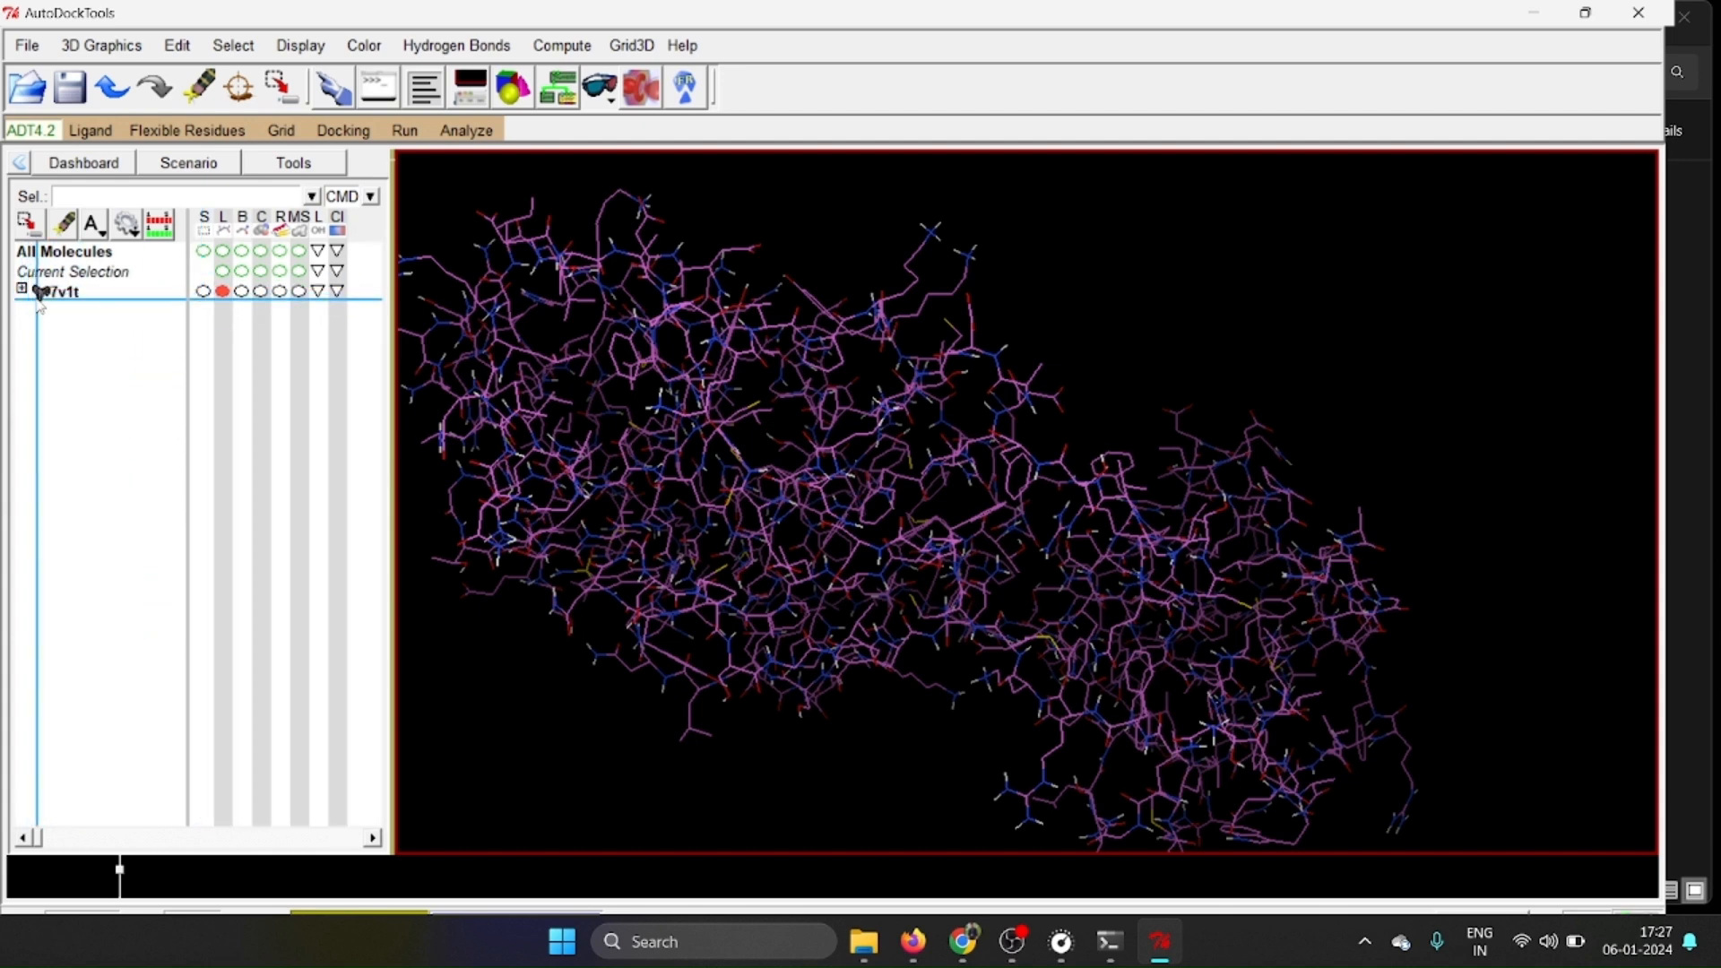
Choose 7v1t as the grid macromolecule, acknowledge the warning, and save the modified macromolecule as 7v1t_1 in the dock folder.
click(283, 131)
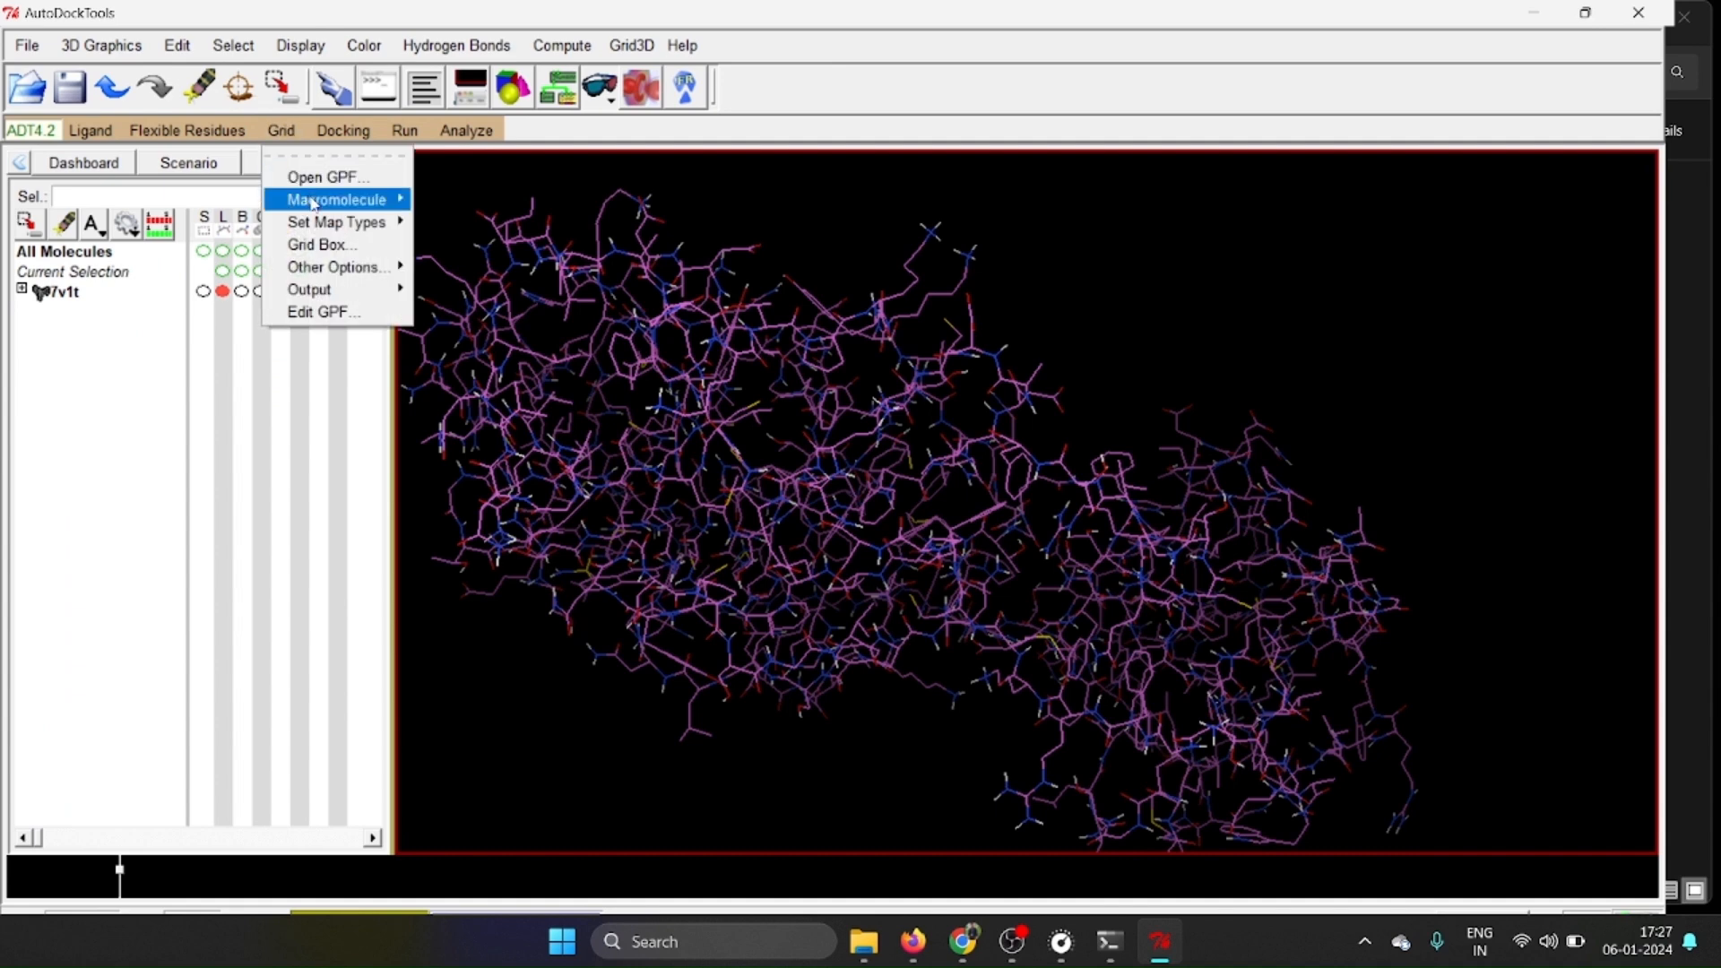
mouse_move(313, 203)
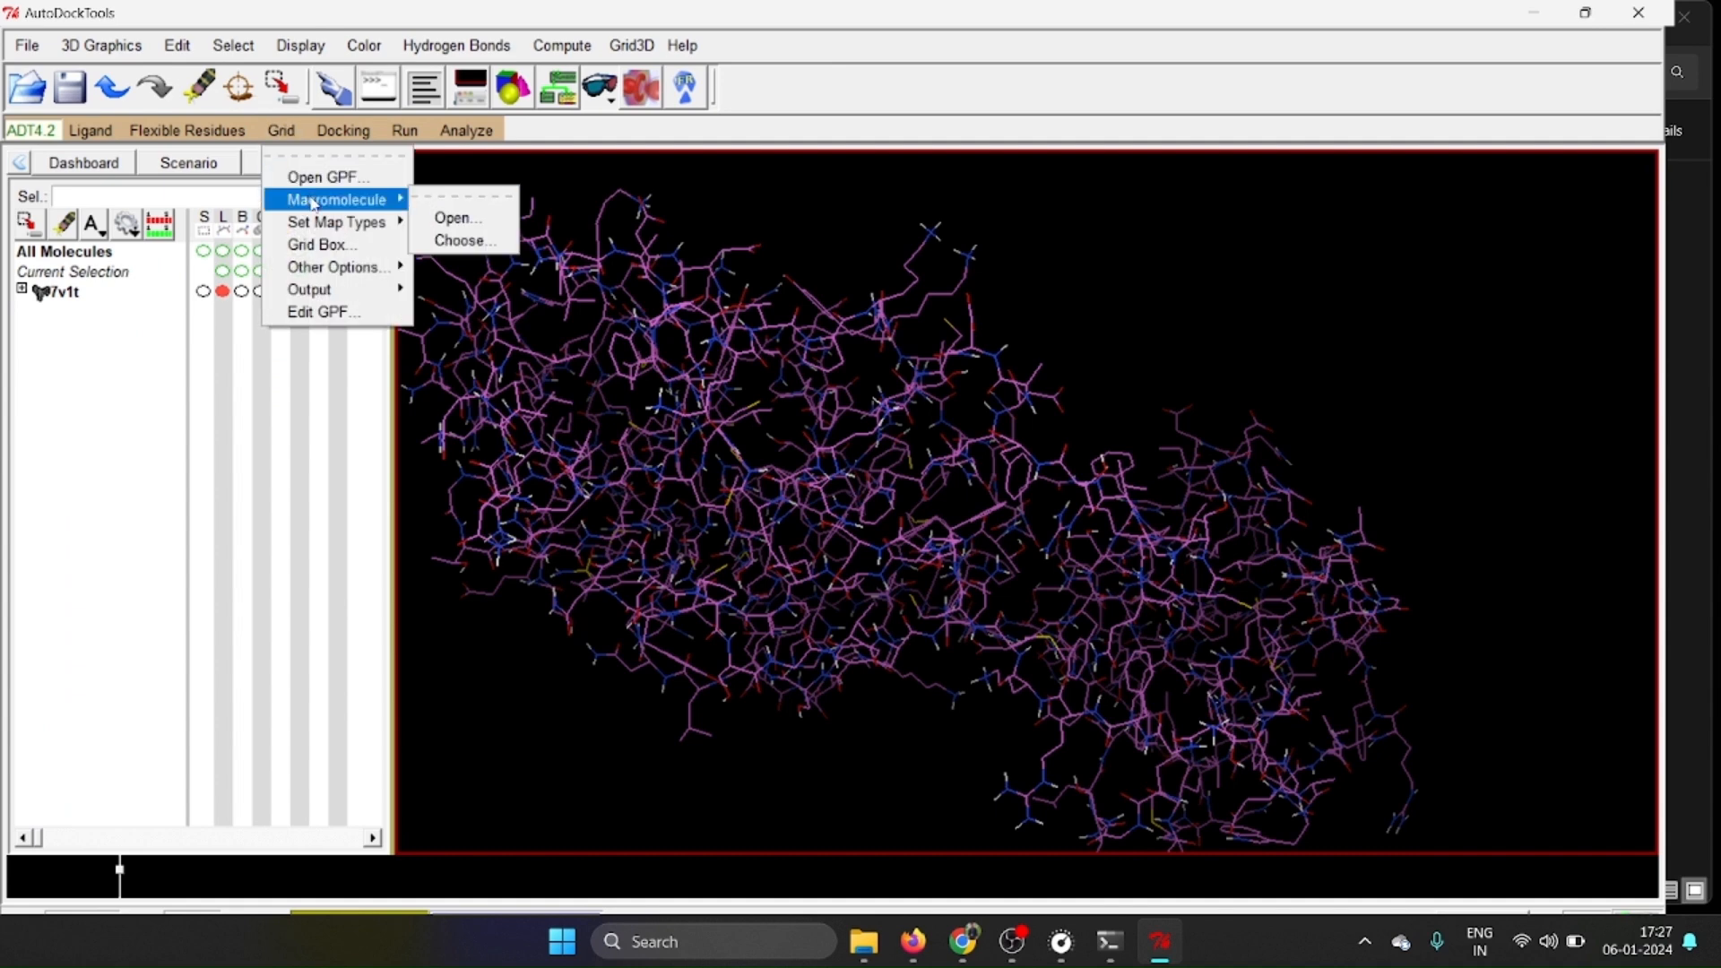
click(461, 240)
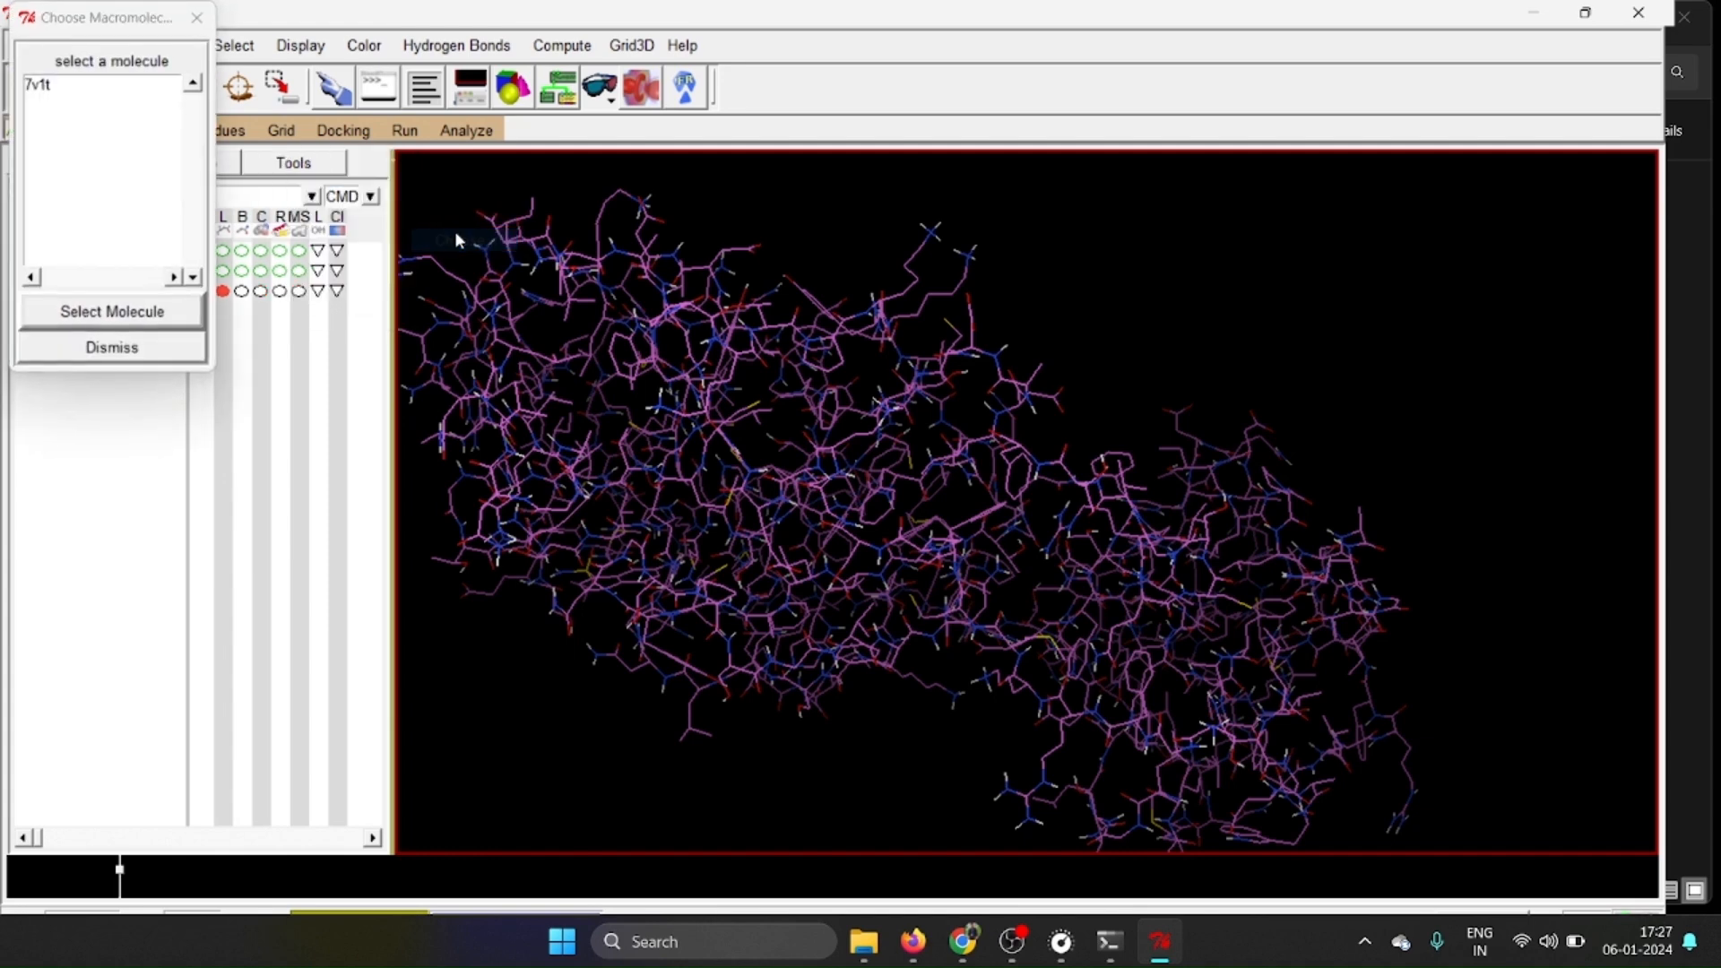
click(46, 91)
click(136, 320)
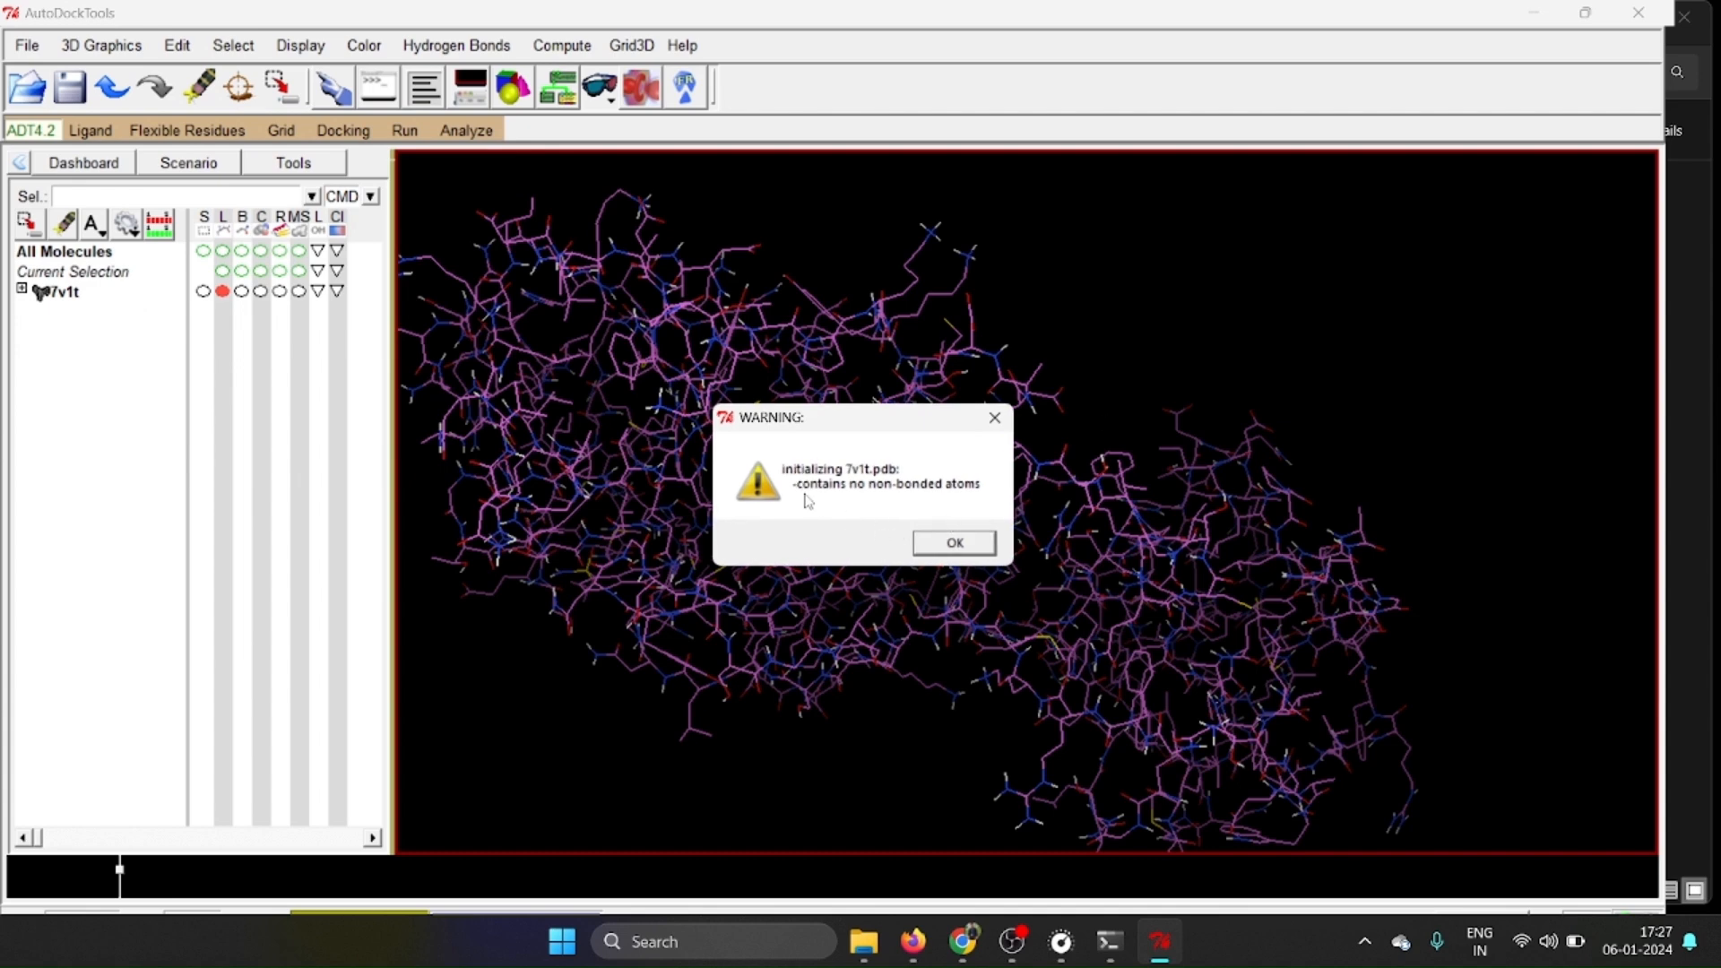
click(957, 542)
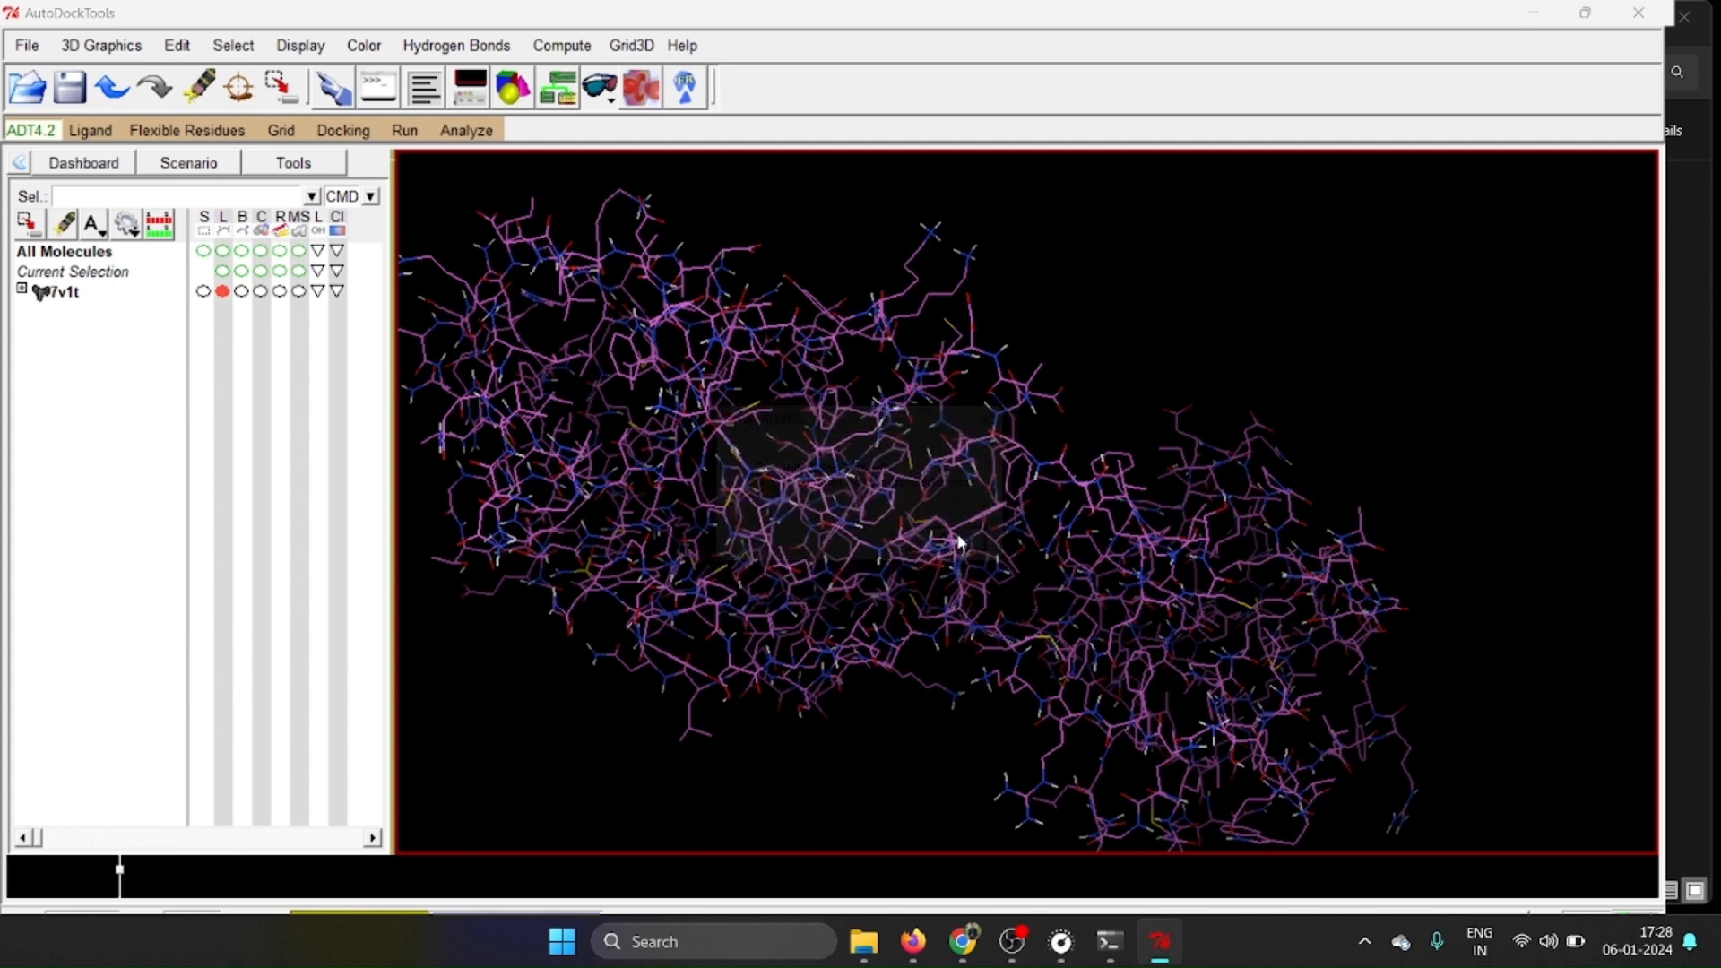
click(489, 437)
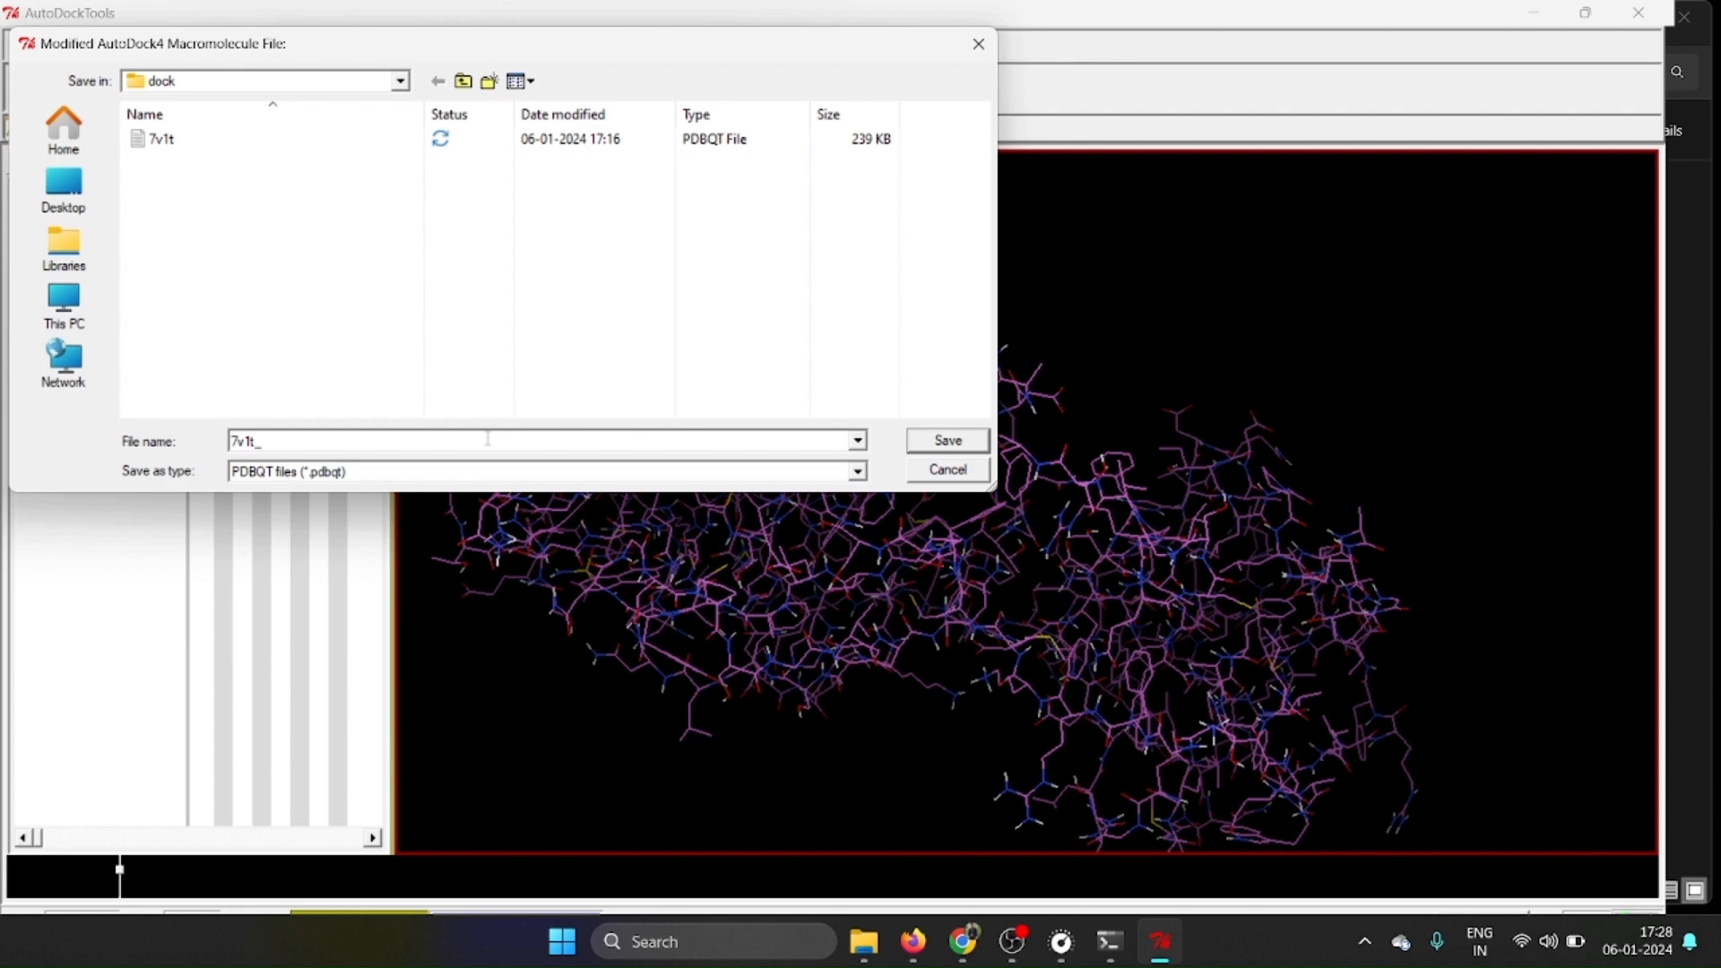
key(Return)
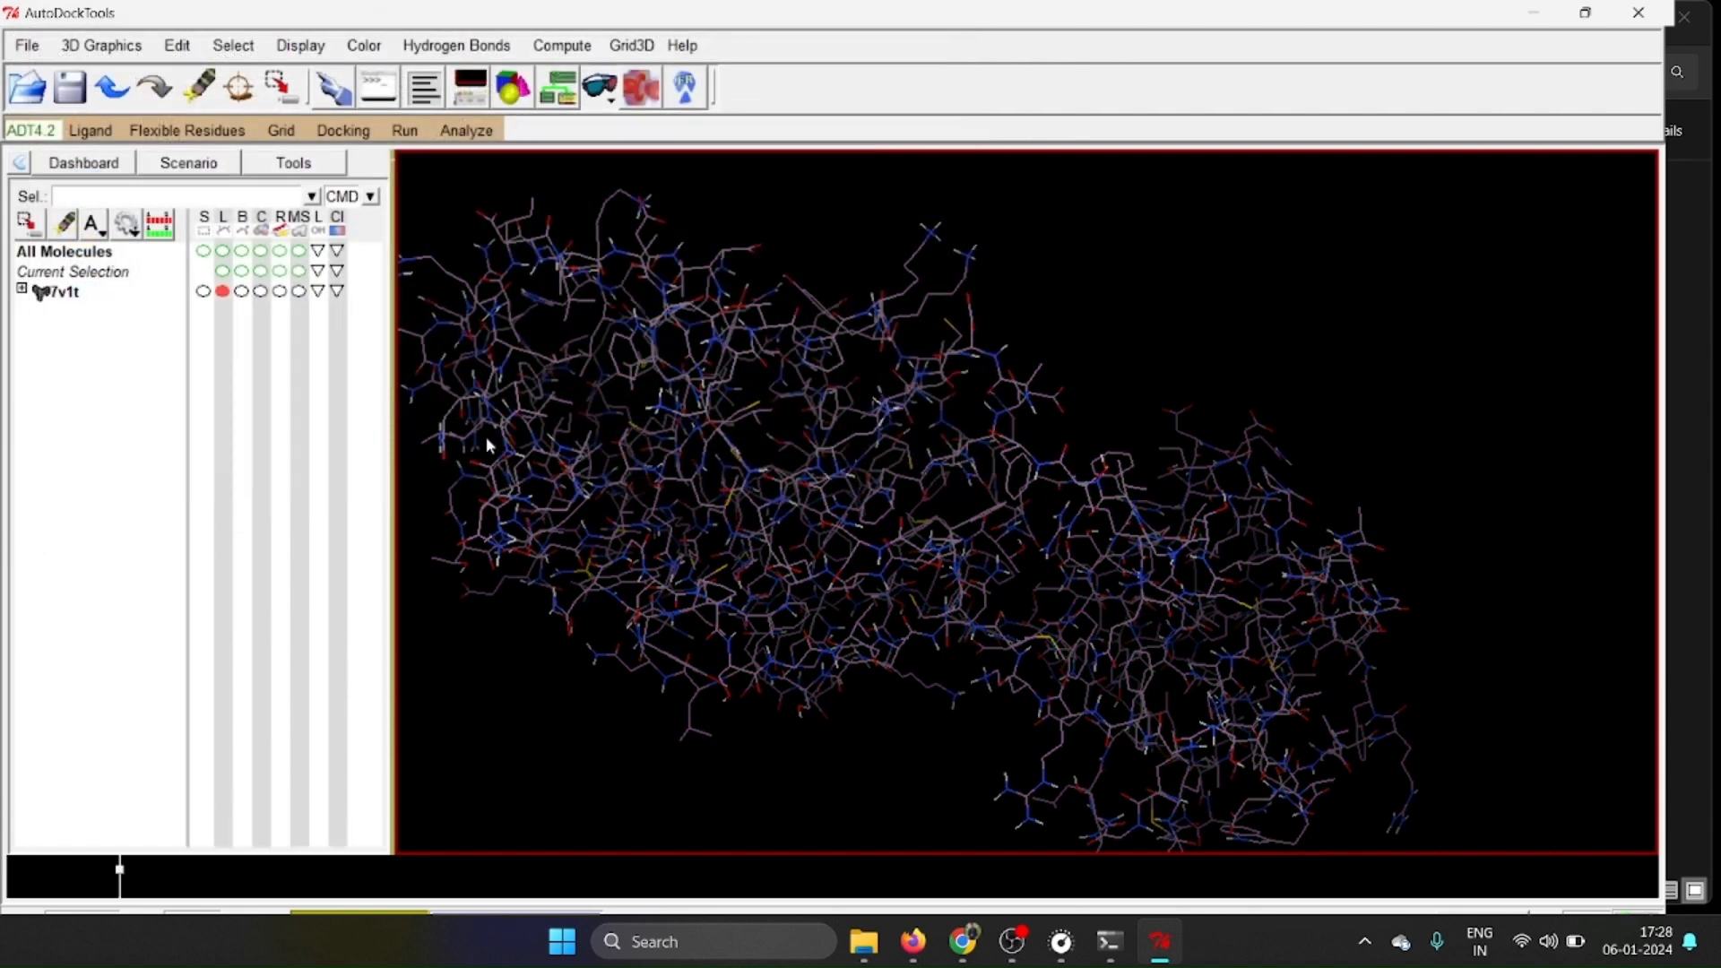
Open the Grid Box settings for the 7v1t macromolecule.
scroll(1242, 445, down, 5)
right_drag(1243, 445, 1160, 421)
drag(986, 320, 1165, 459)
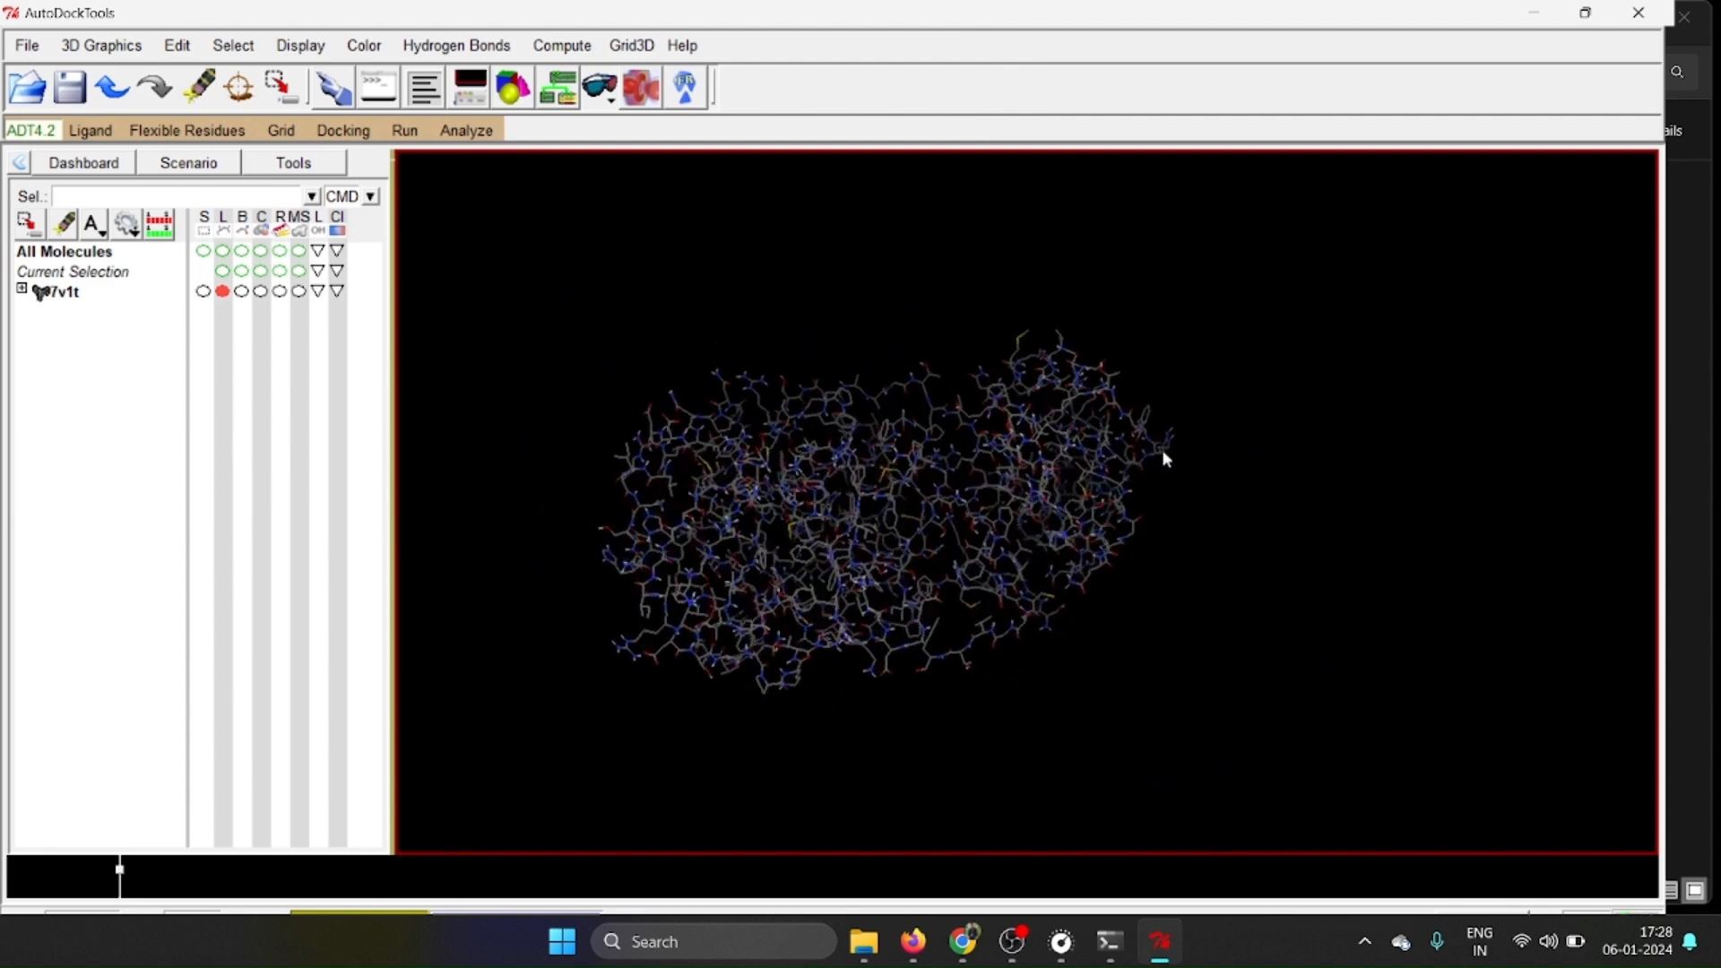
click(282, 132)
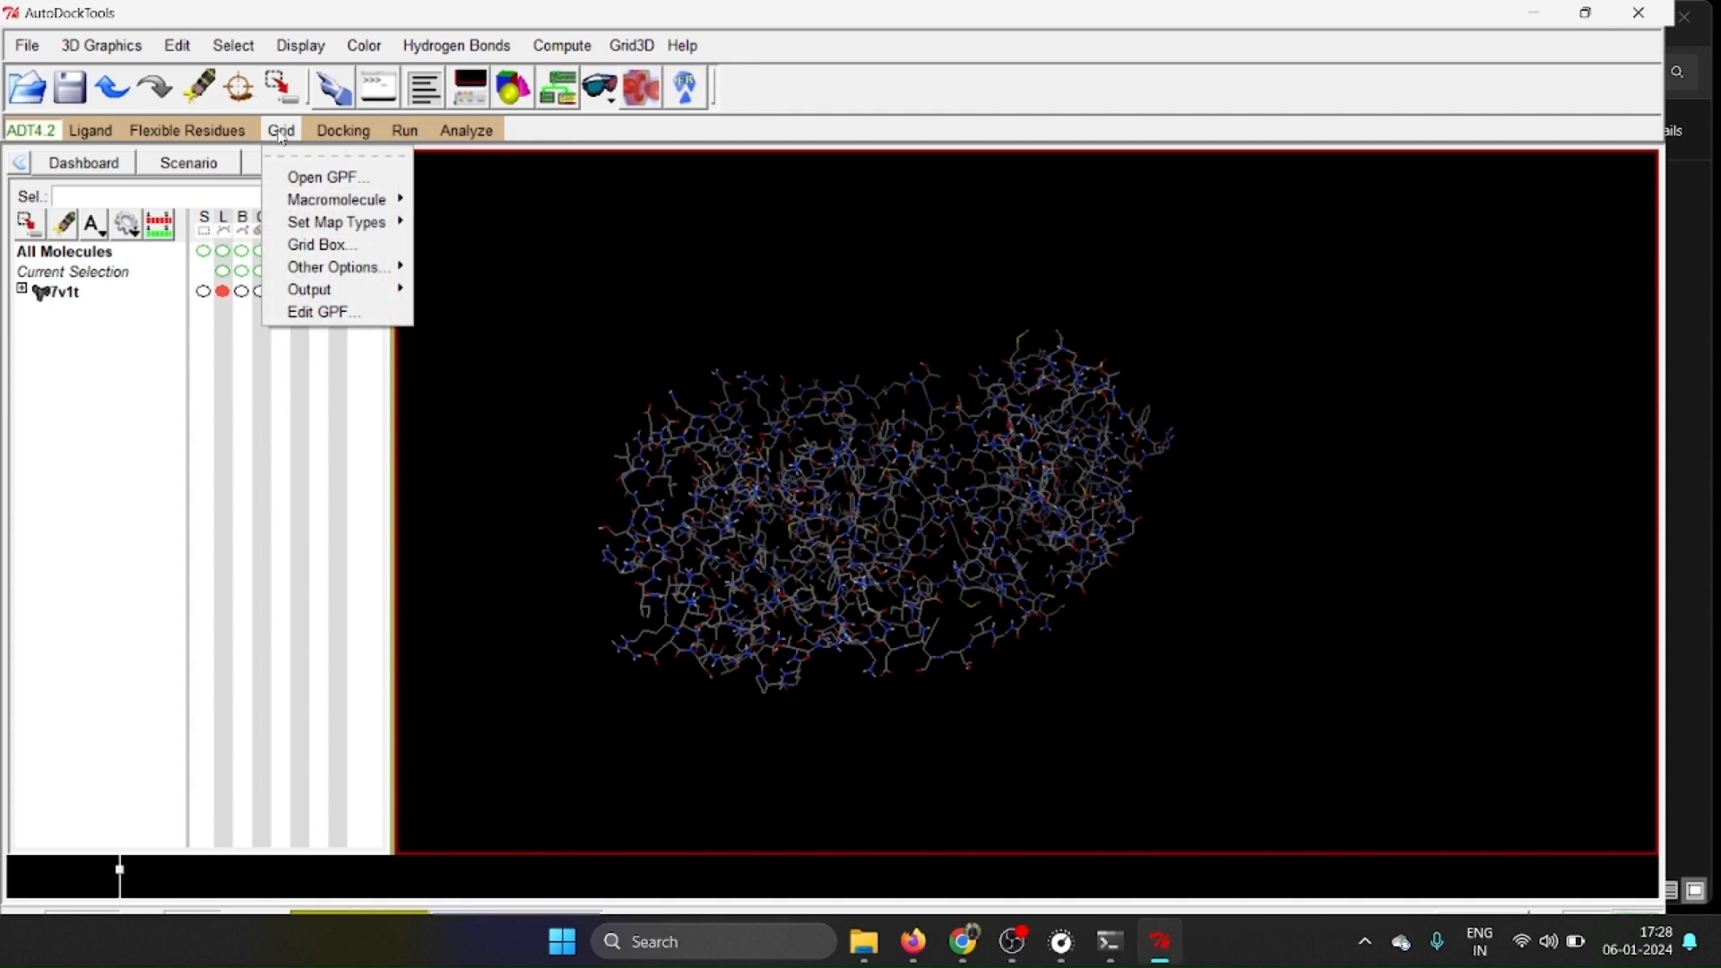
click(332, 244)
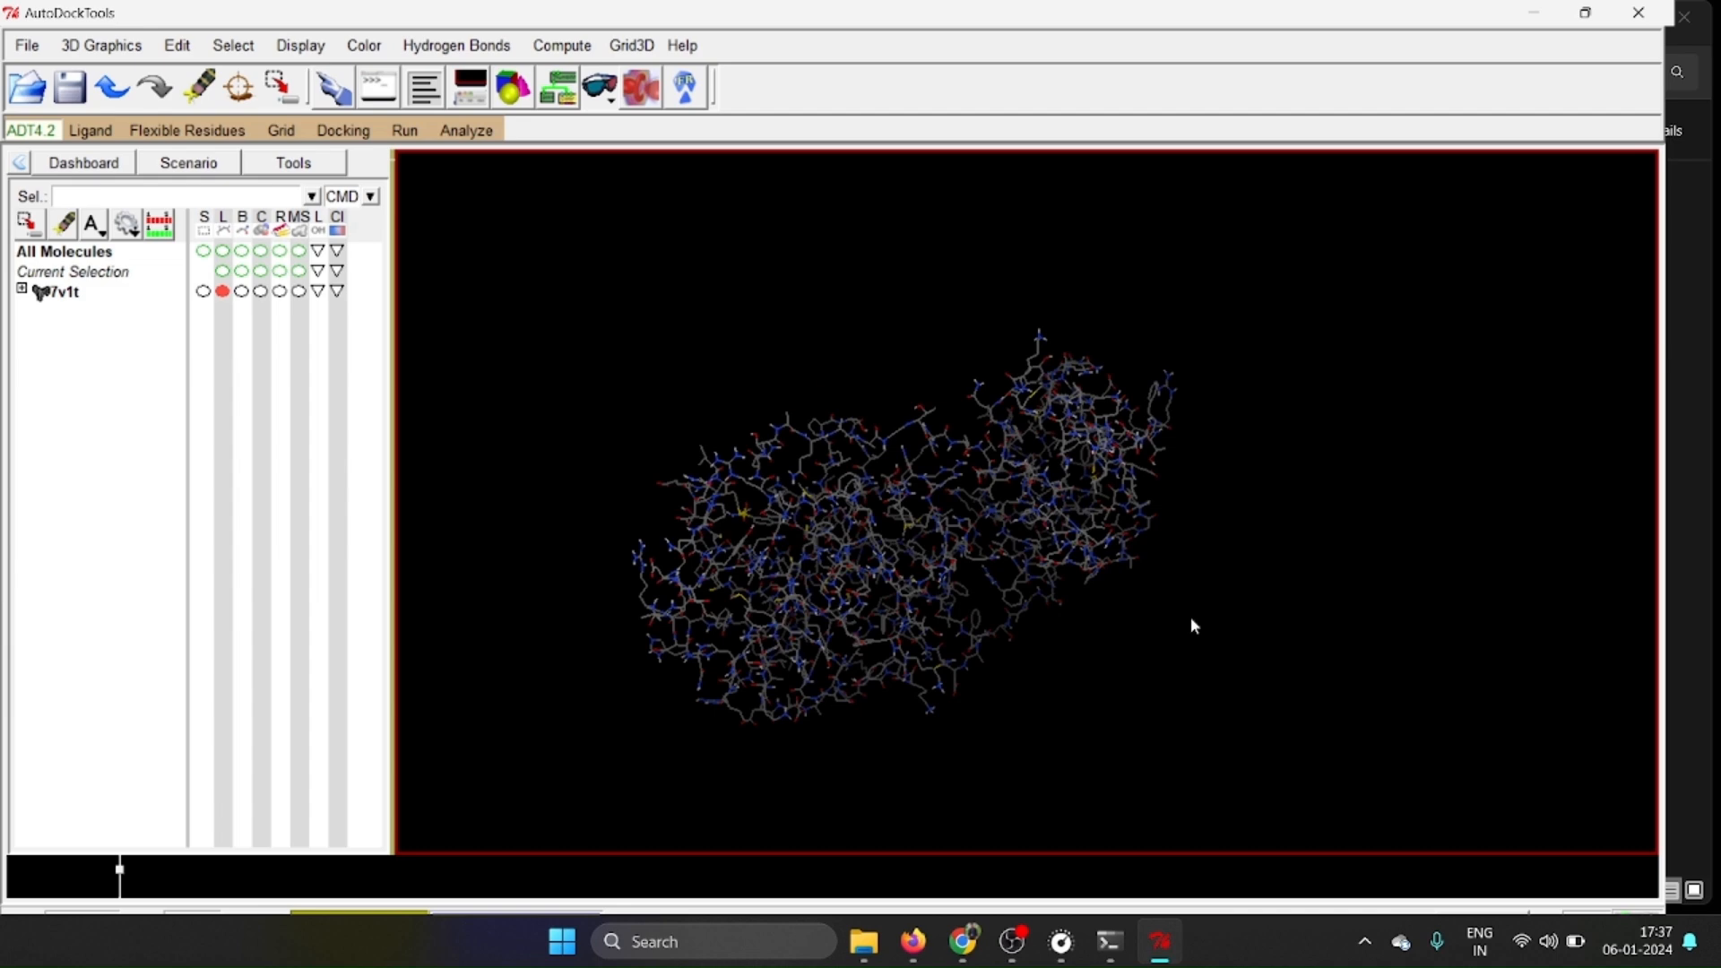
Delete all molecules from the workspace and confirm the irreversible deletion.
click(179, 47)
mouse_move(234, 186)
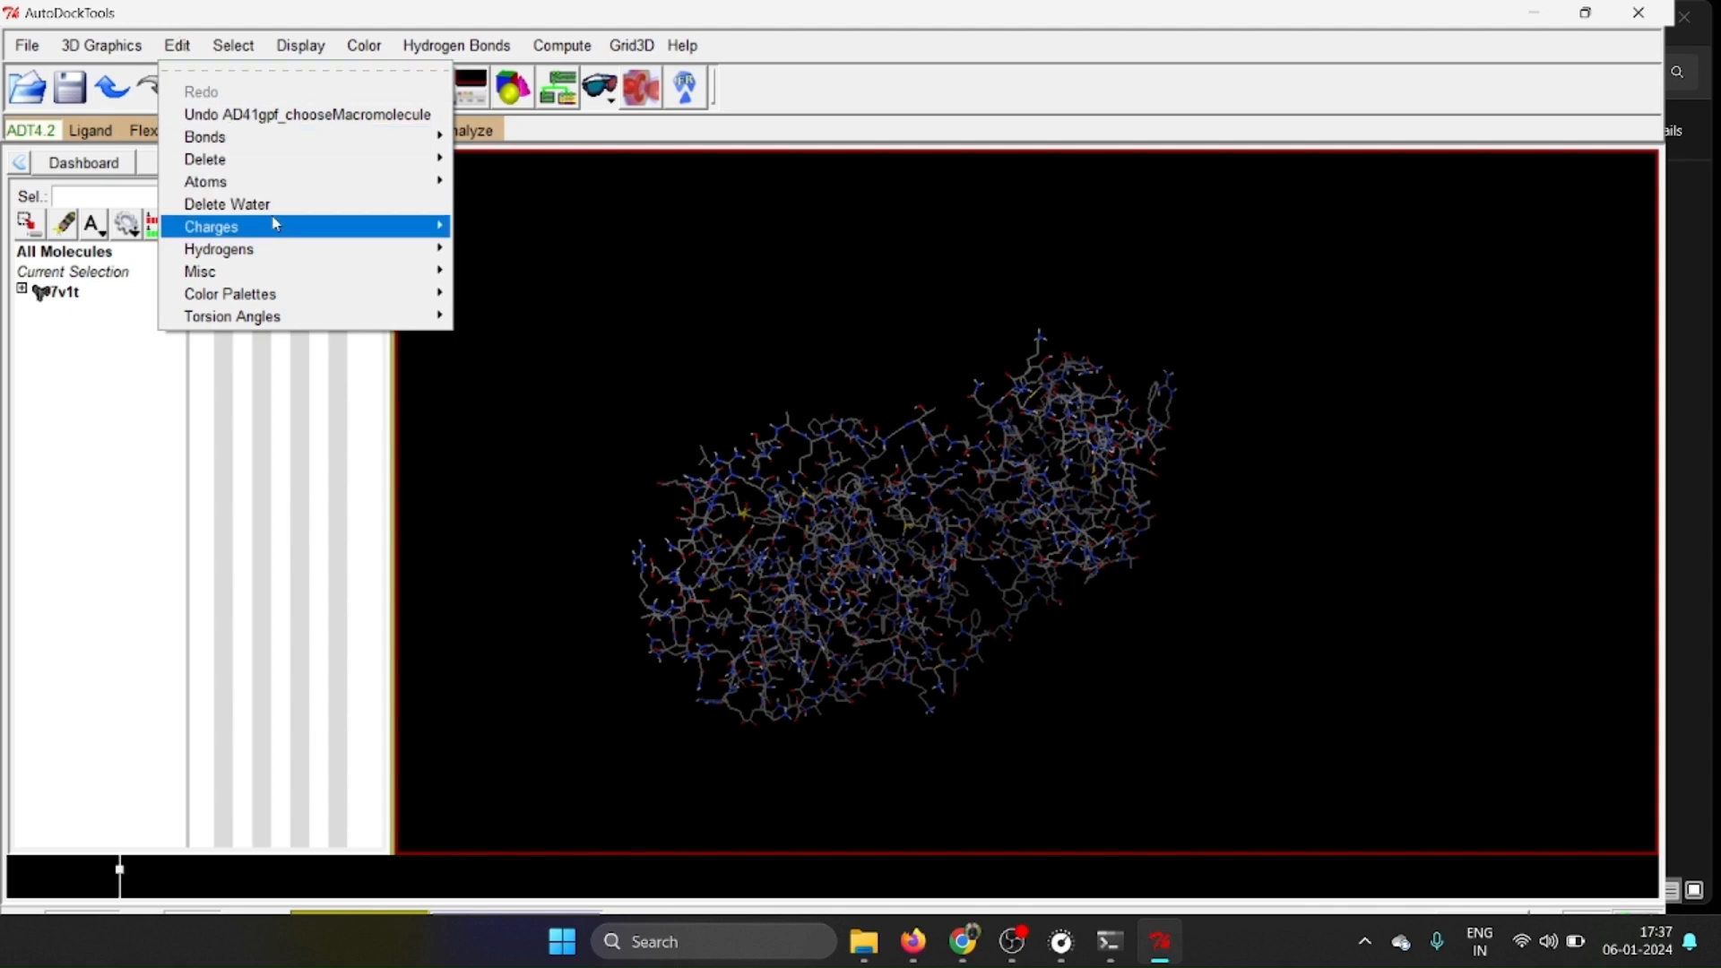
mouse_move(438, 164)
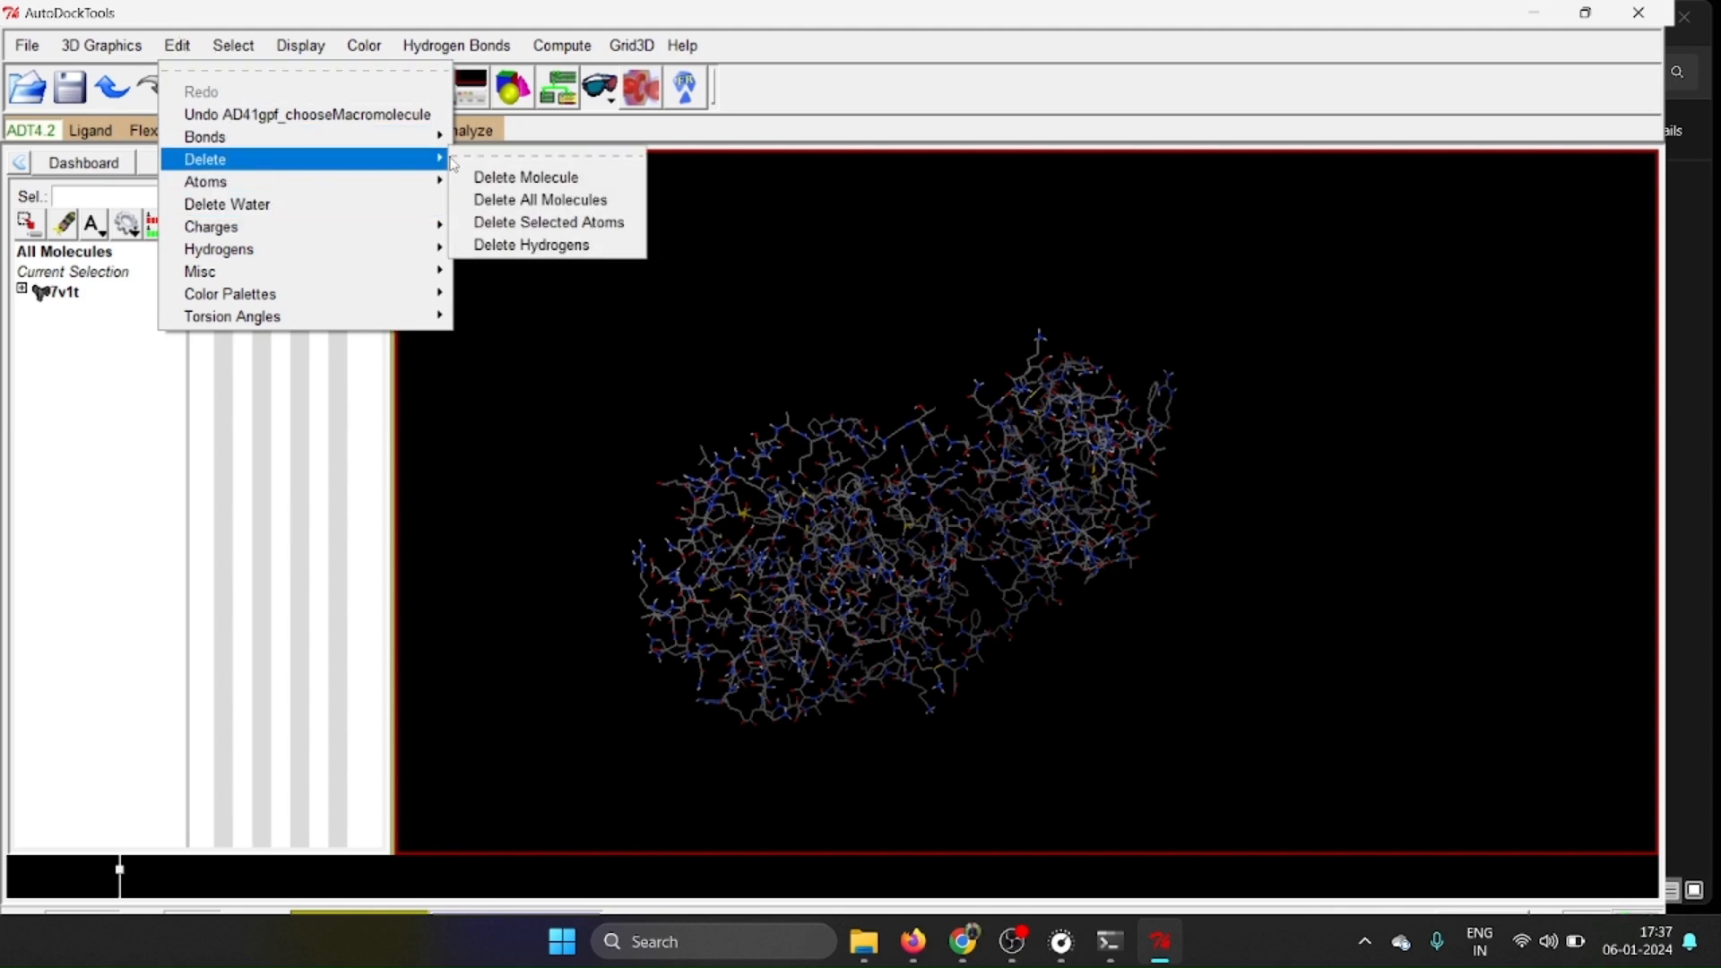
click(564, 200)
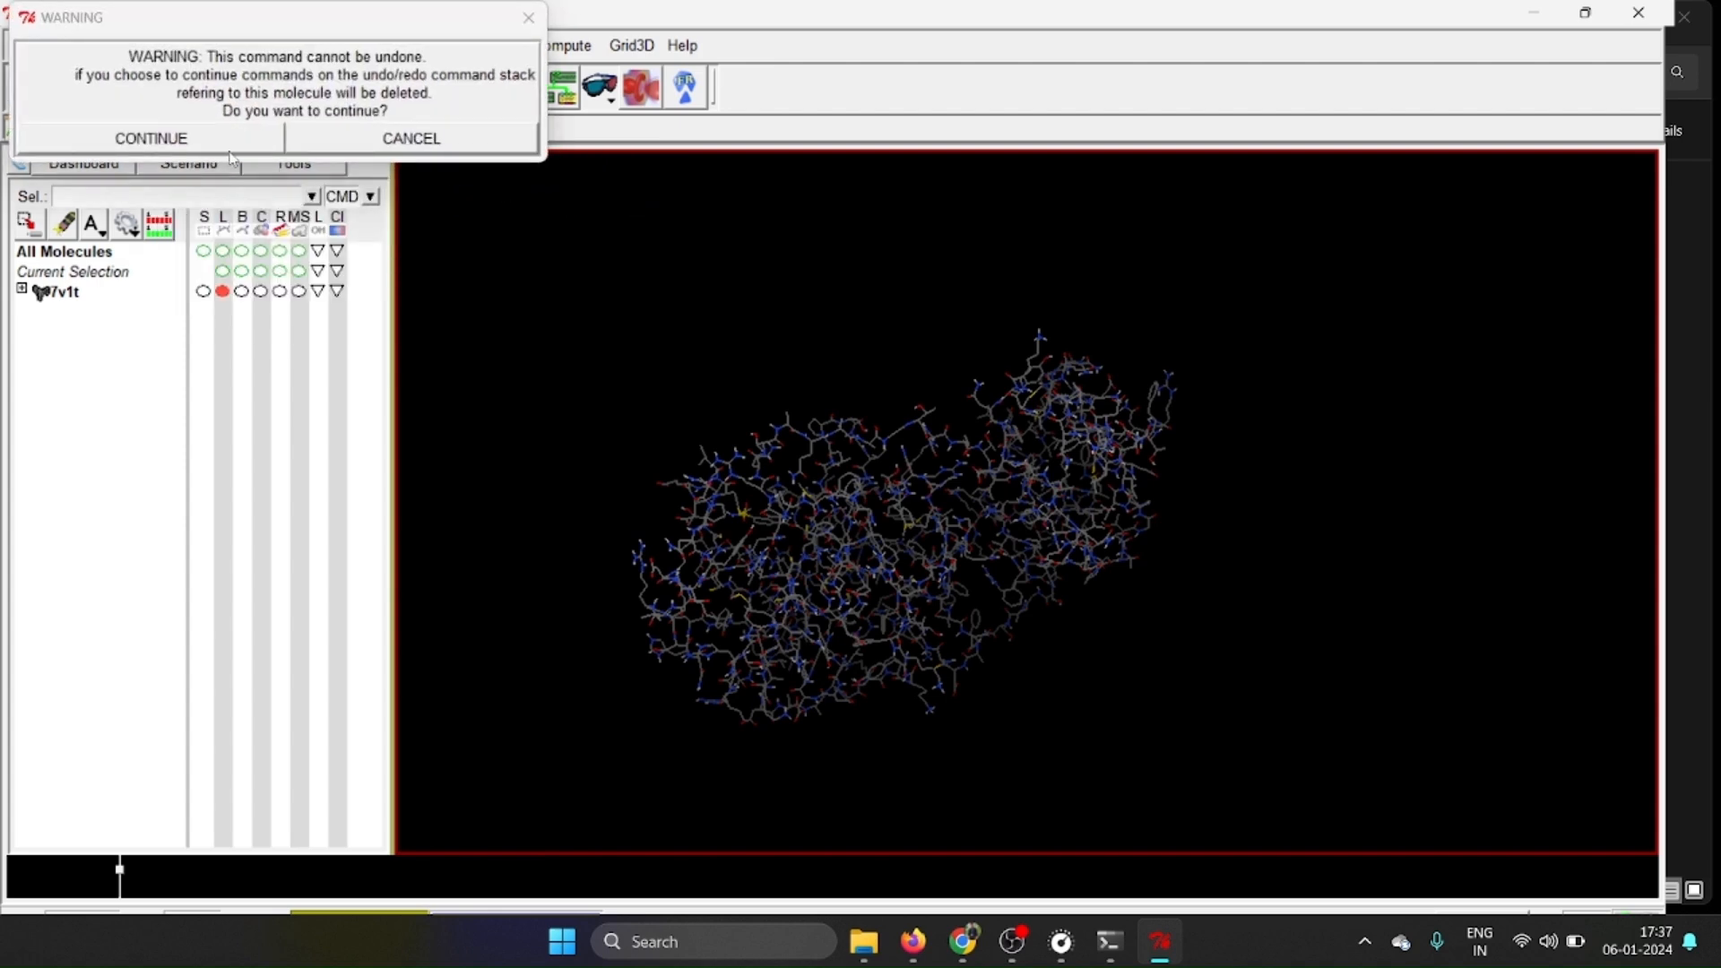
click(141, 141)
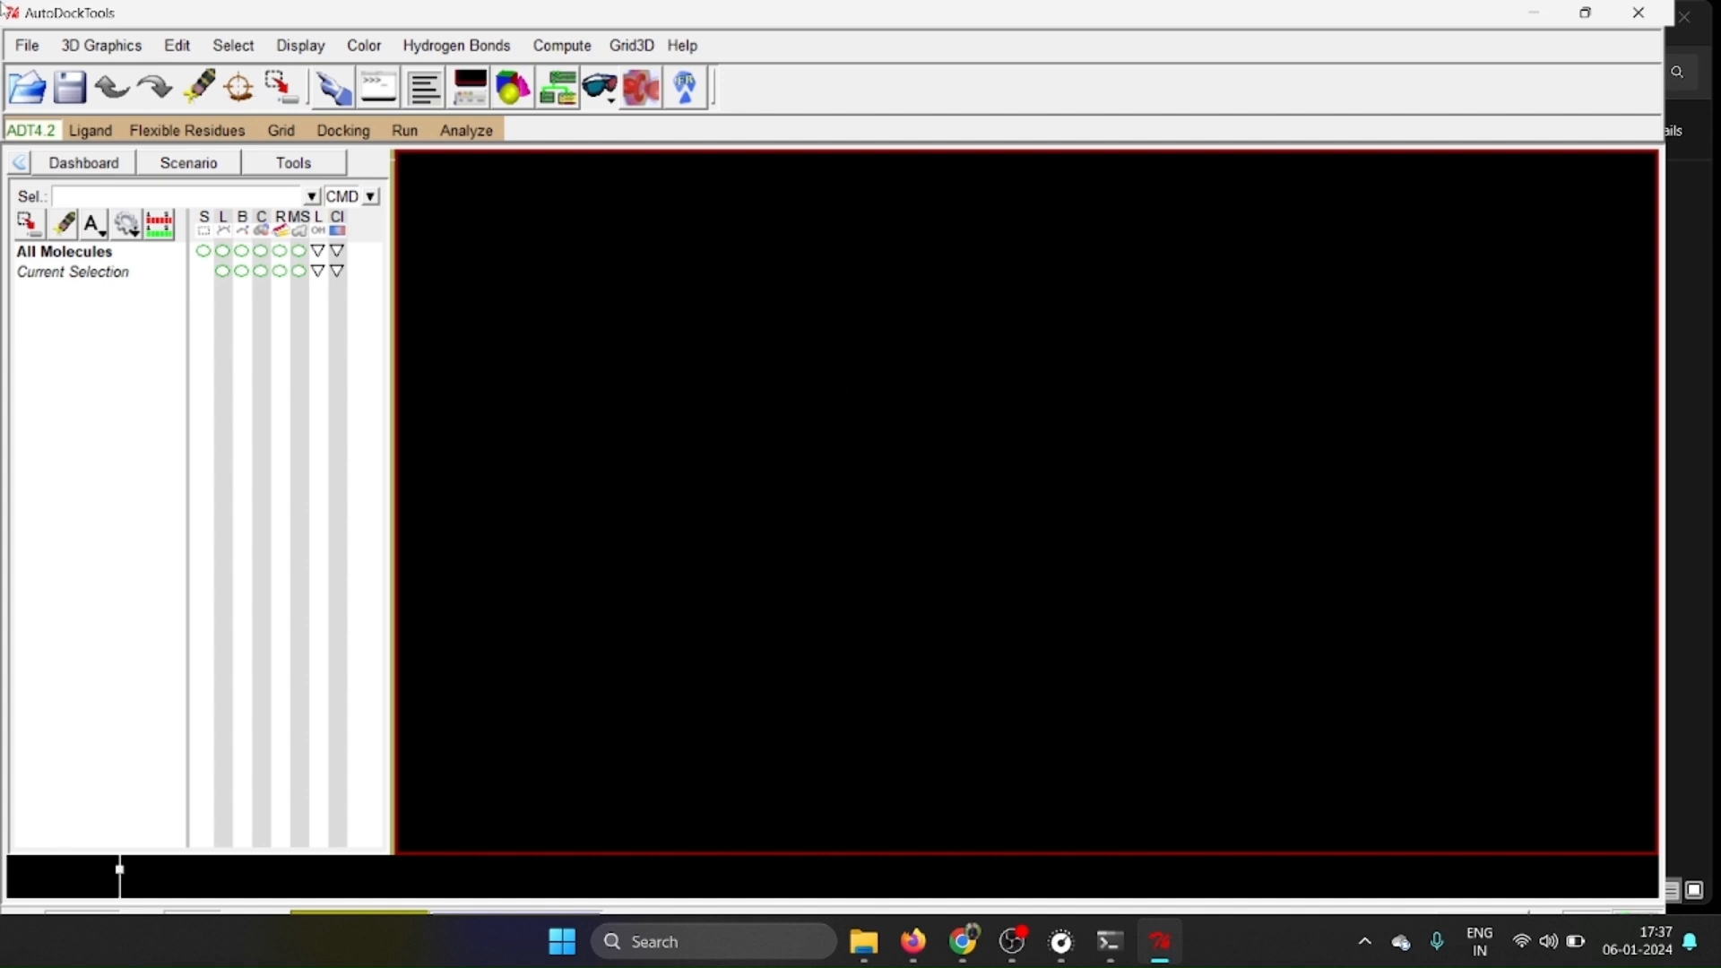
Read the Curcumin PDB file from the dock folder into the empty workspace.
click(24, 47)
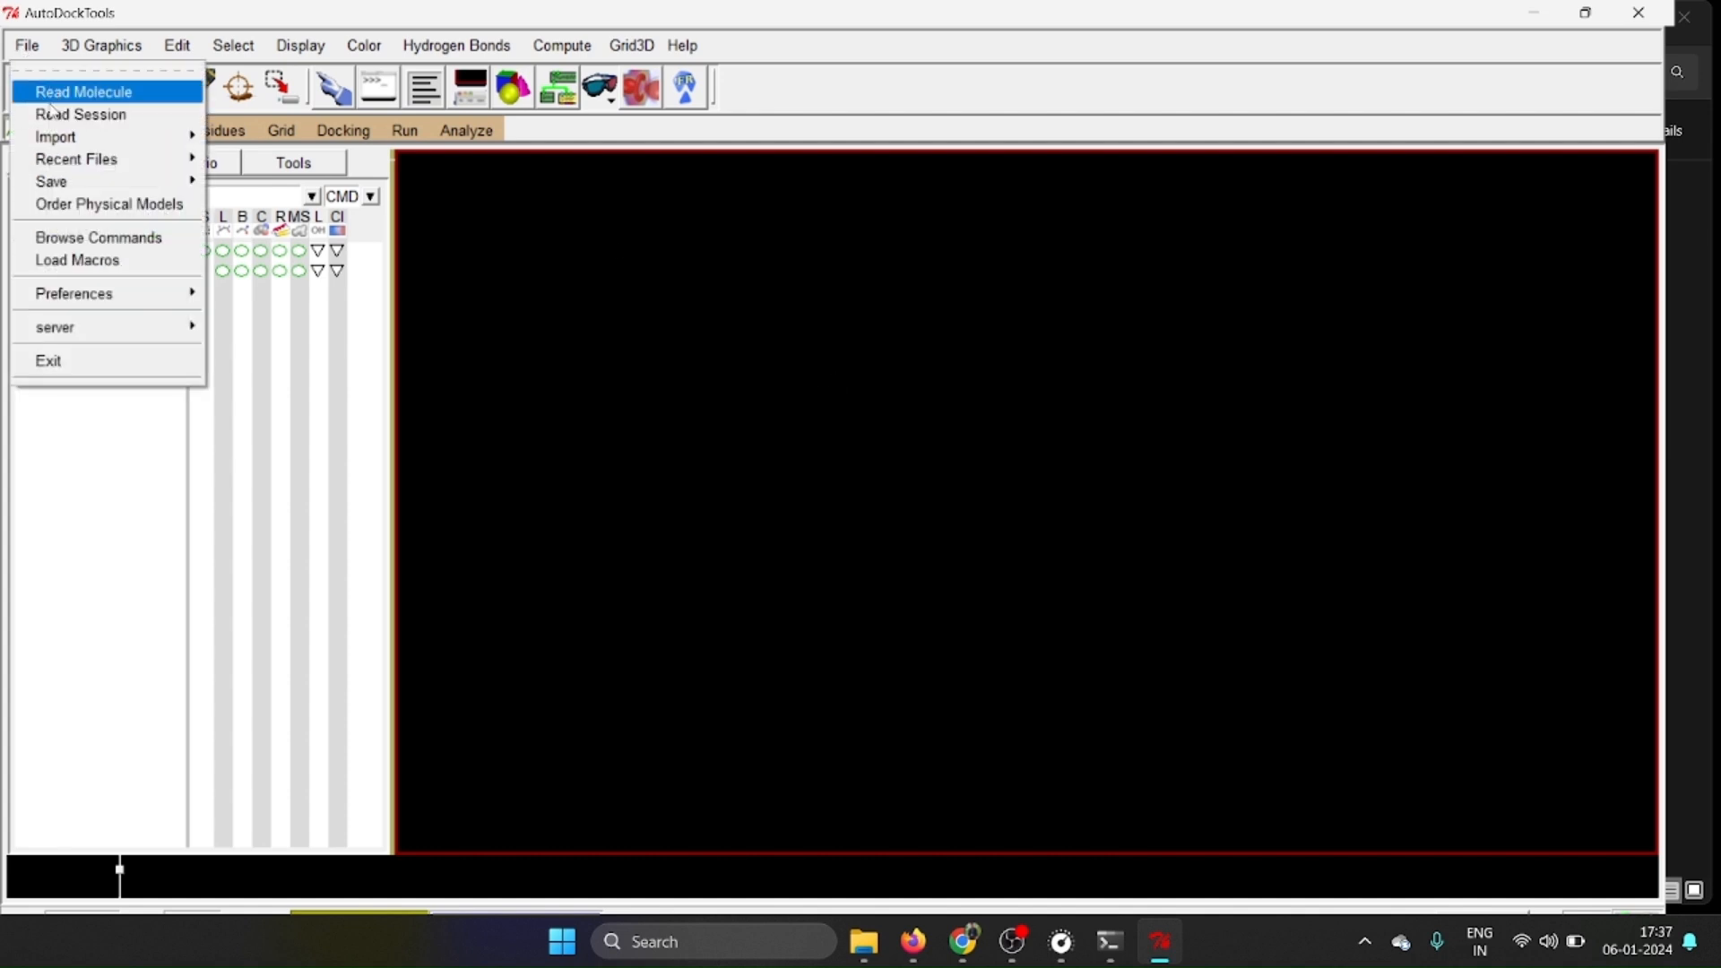
click(52, 89)
click(204, 200)
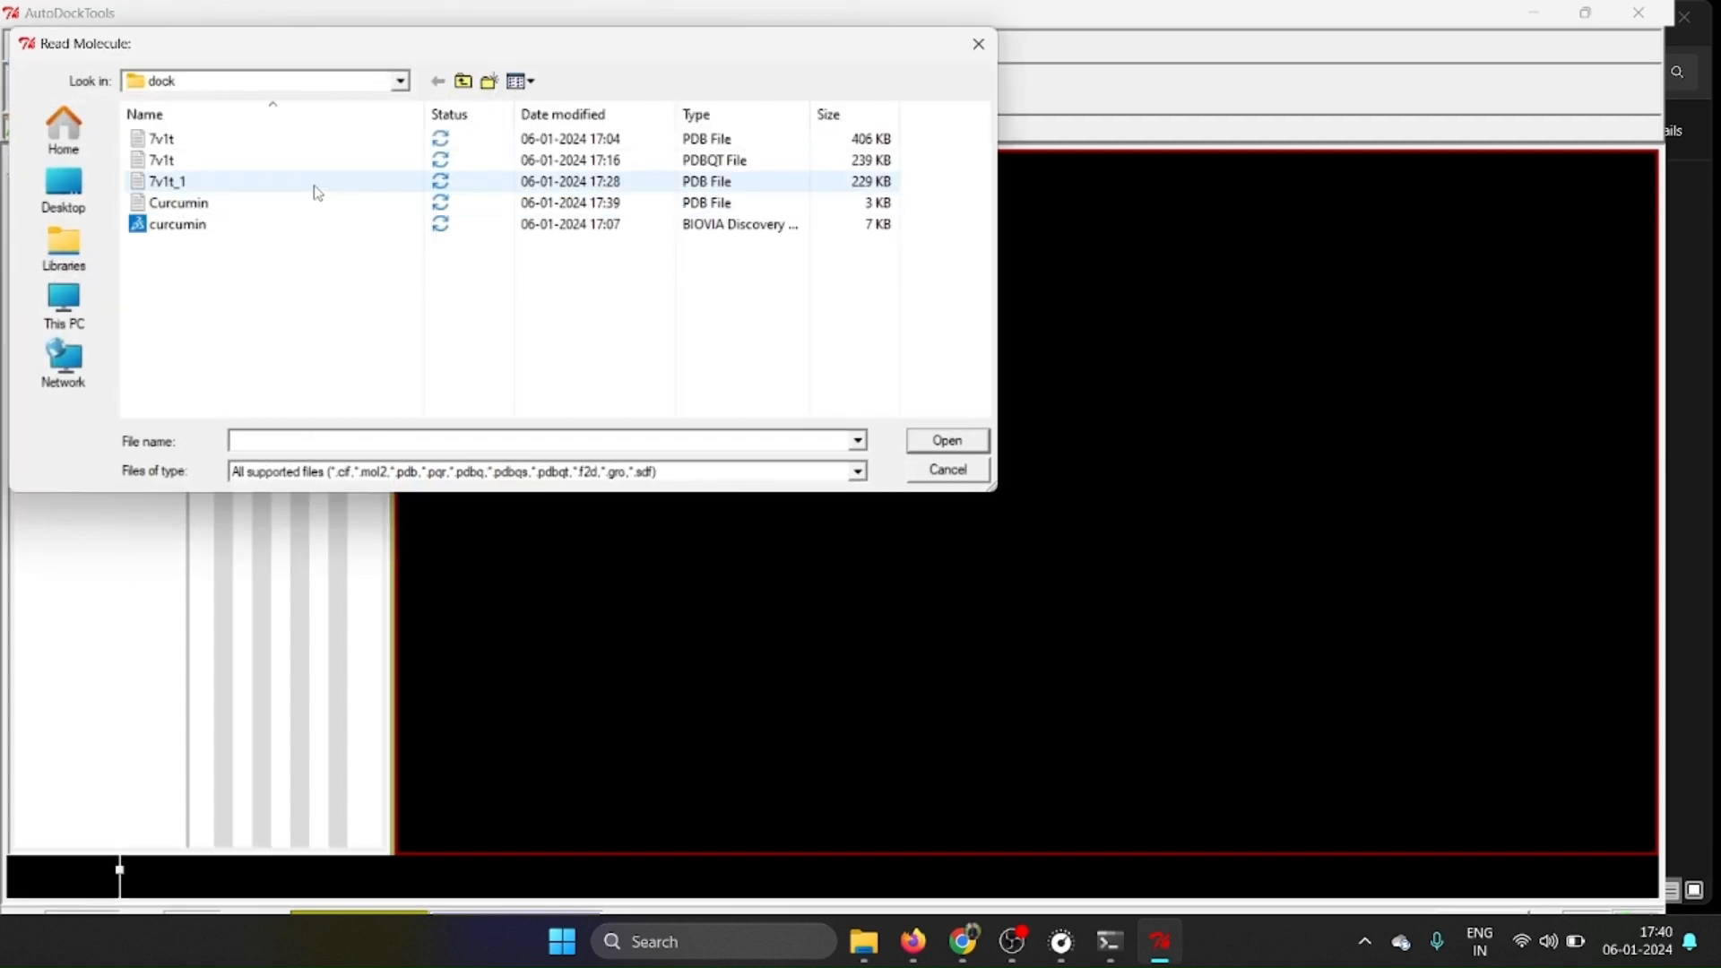
click(293, 209)
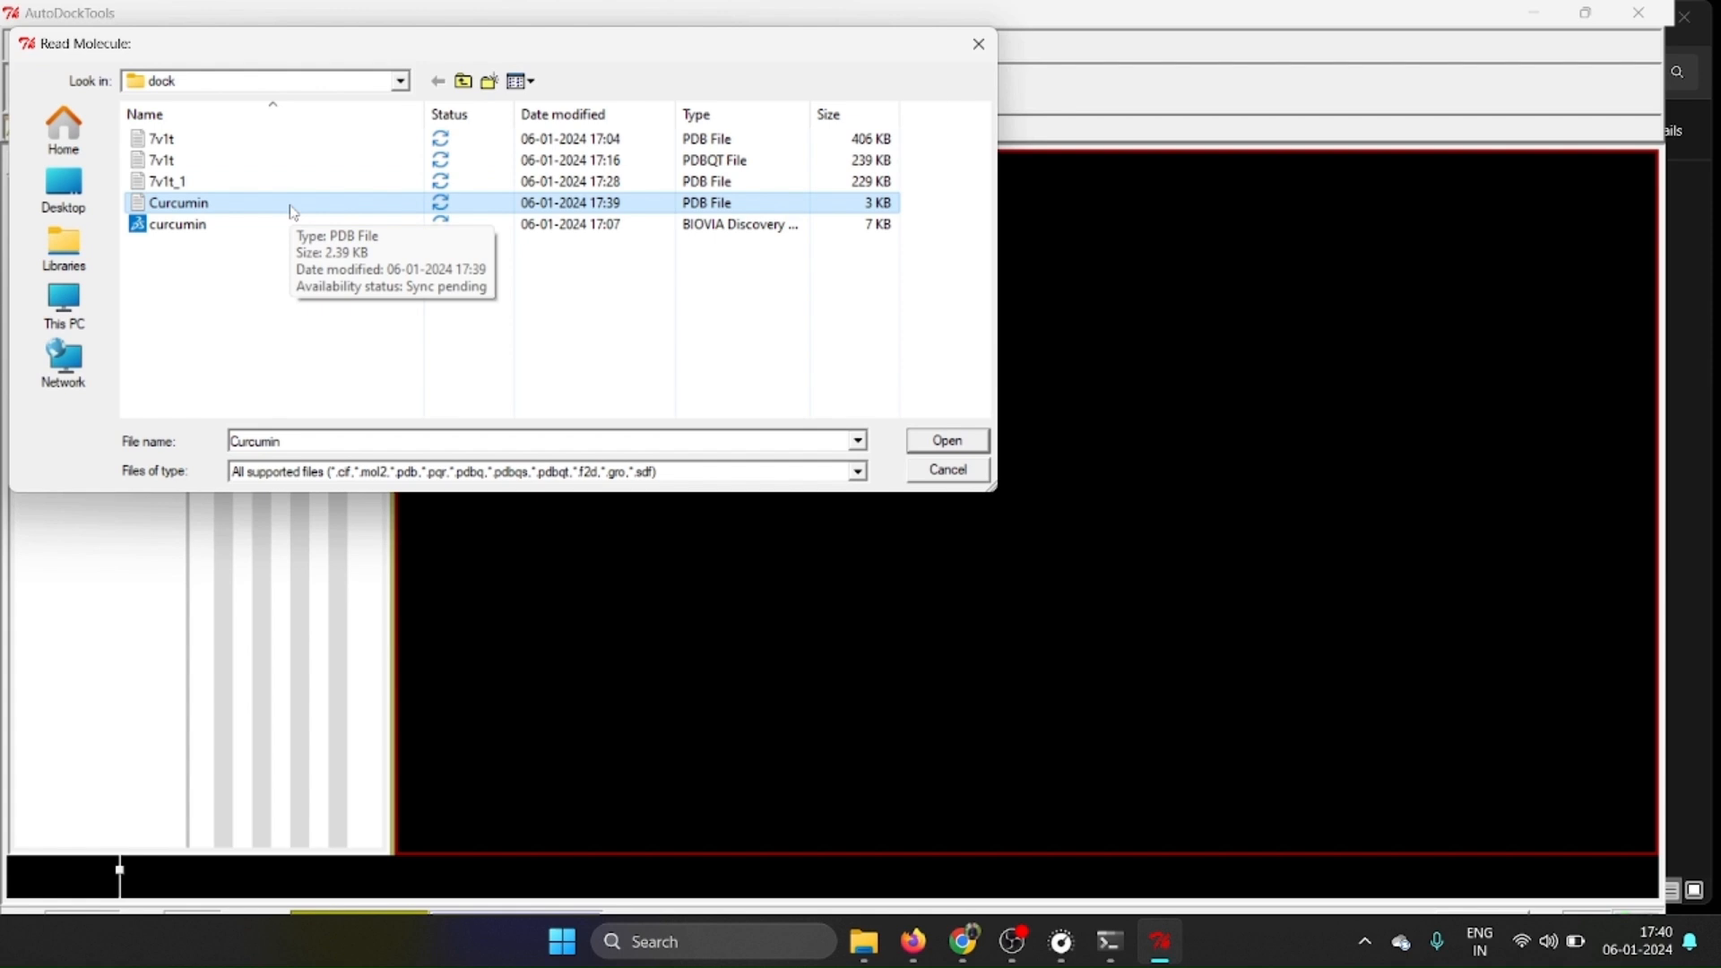
click(941, 444)
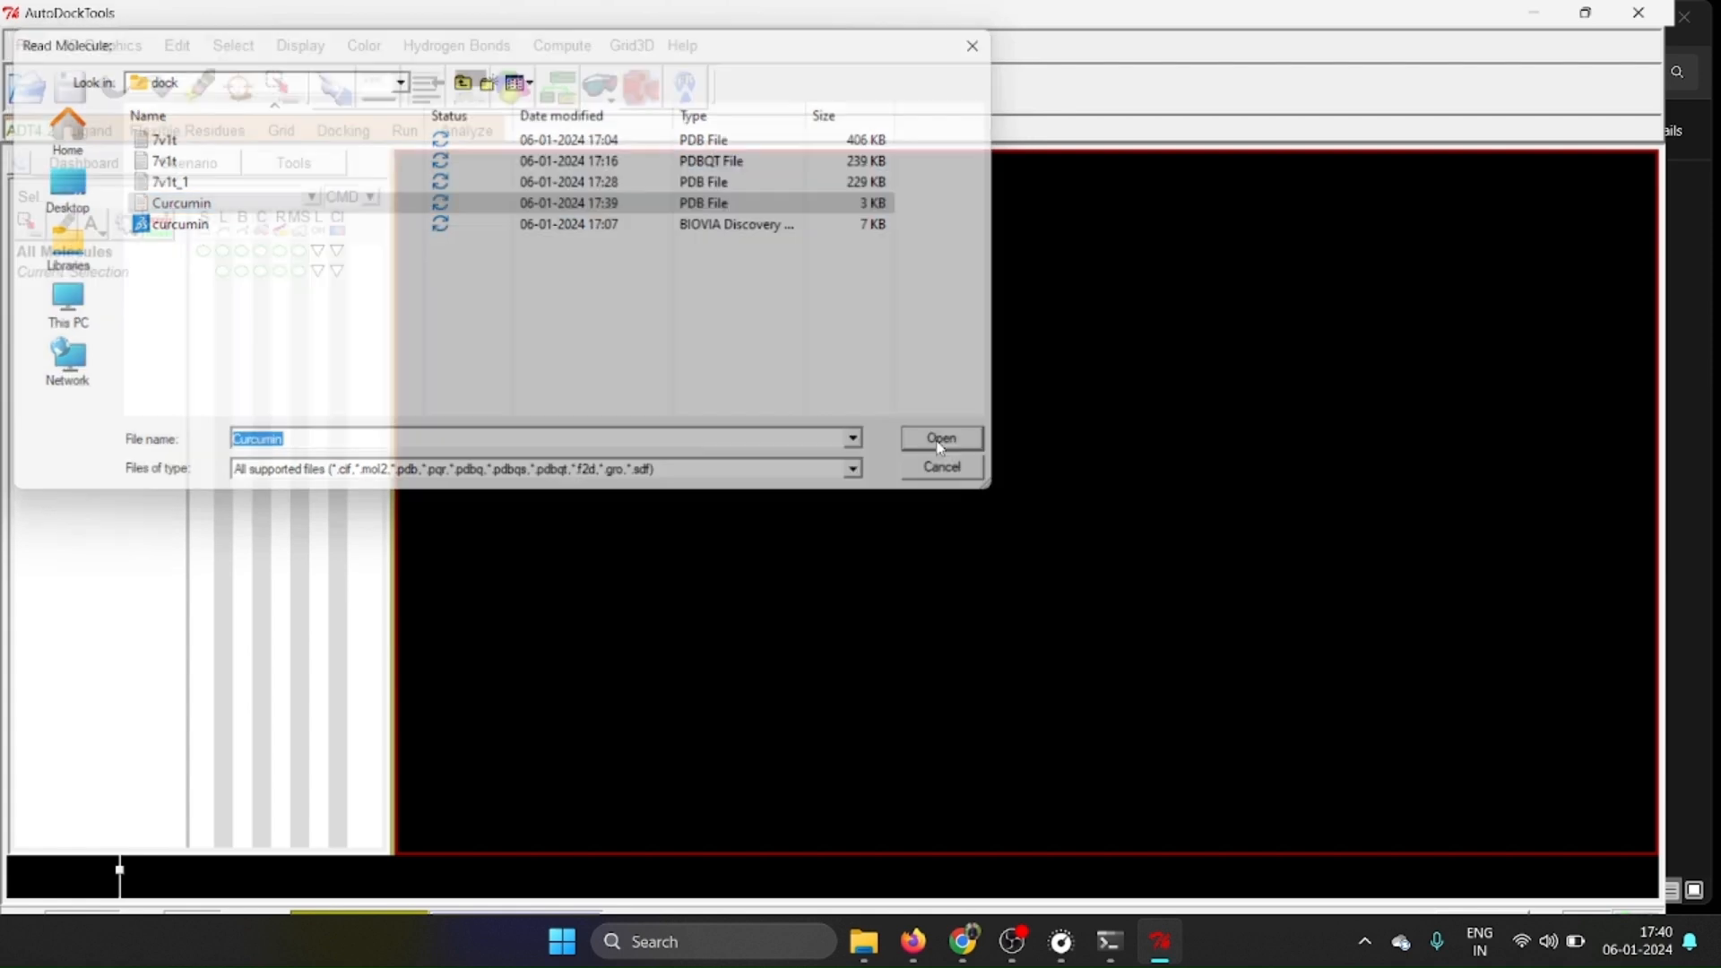
Choose Curcumin as the AutoDock4 ligand and acknowledge its setup summary.
right_drag(932, 337, 877, 414)
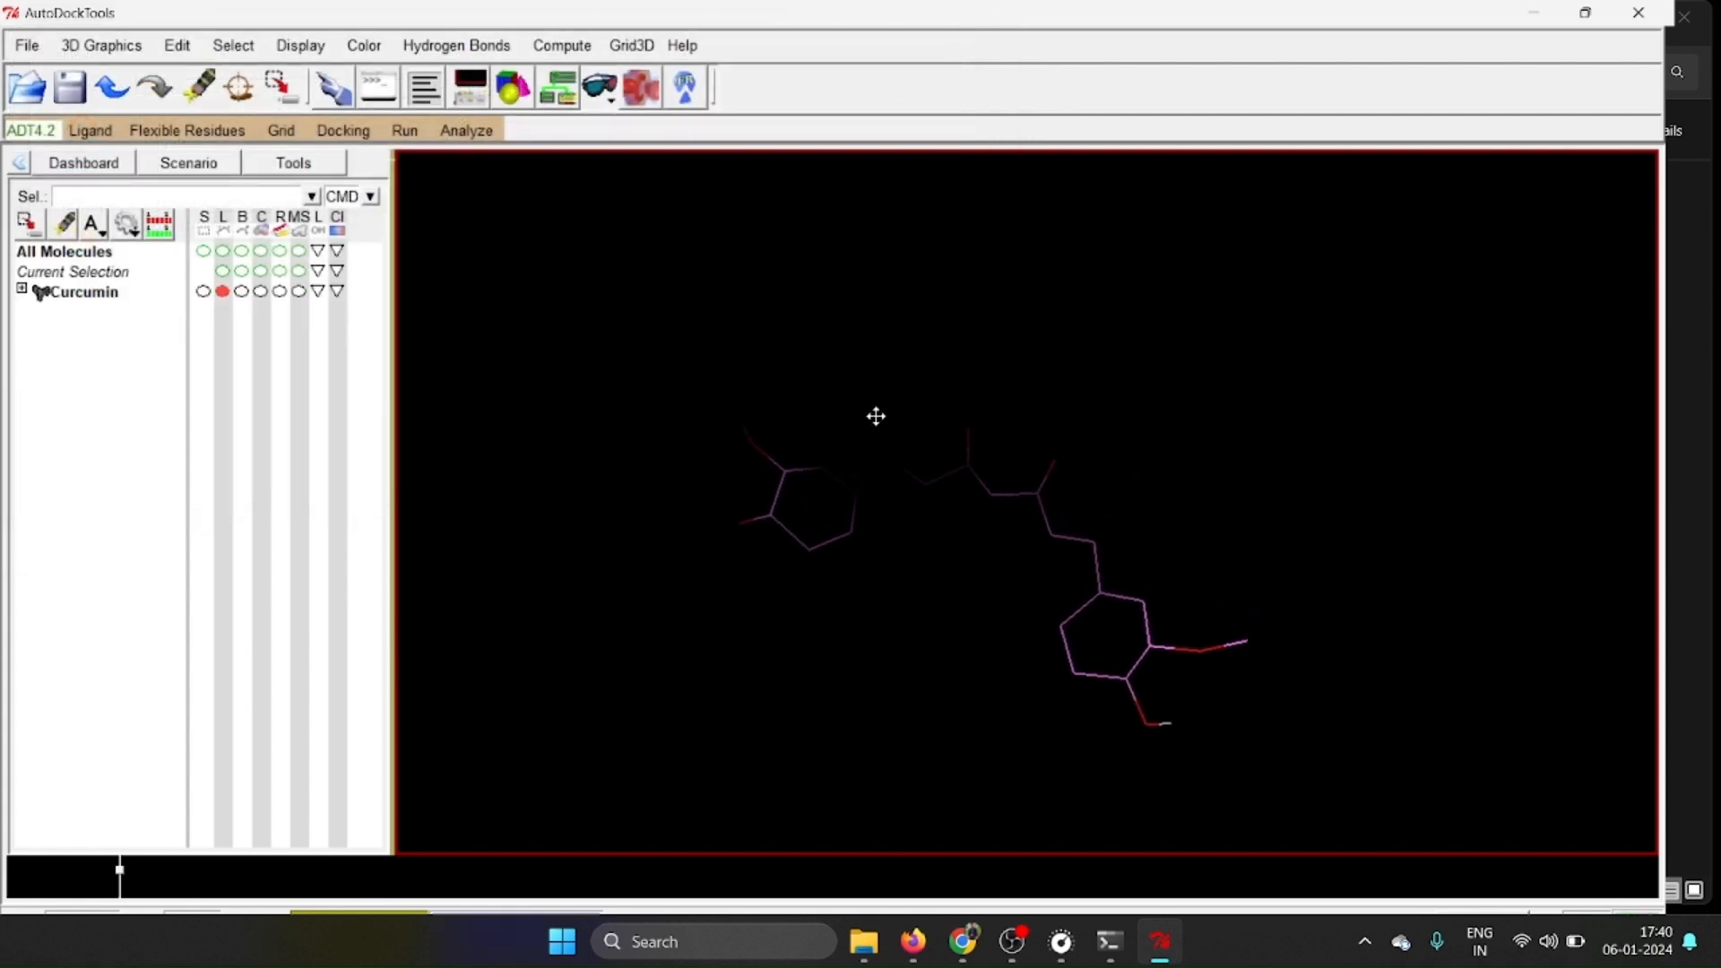
drag(948, 538, 919, 389)
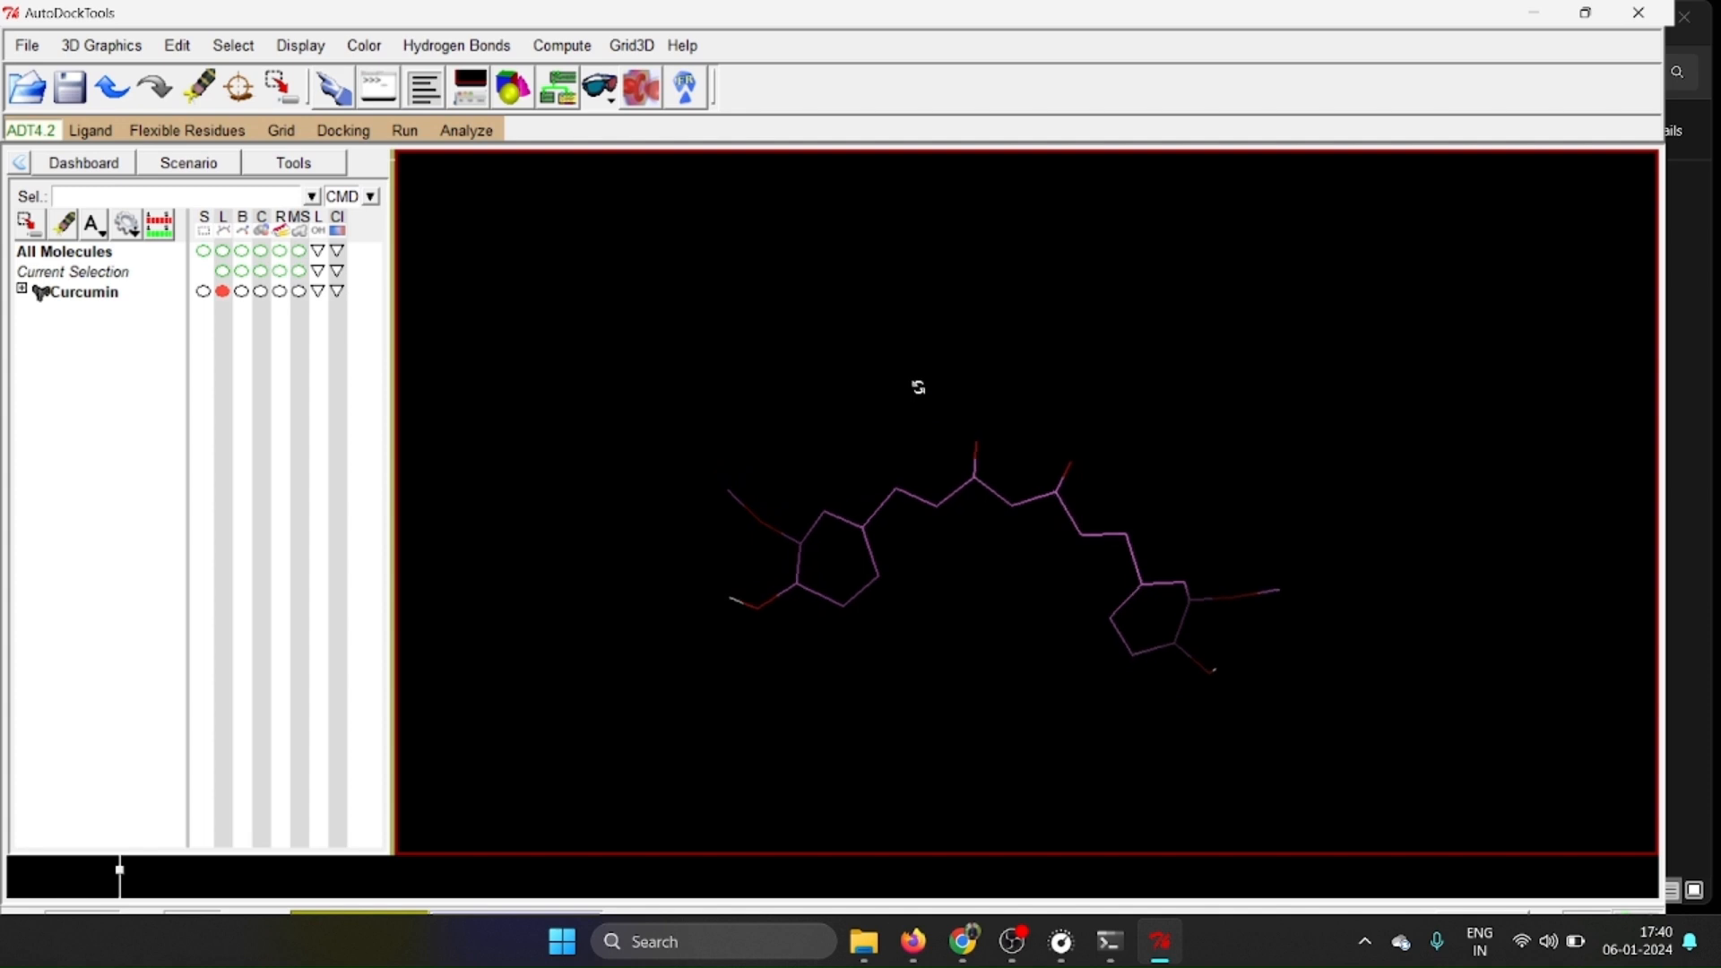
scroll(1014, 475, up, 4)
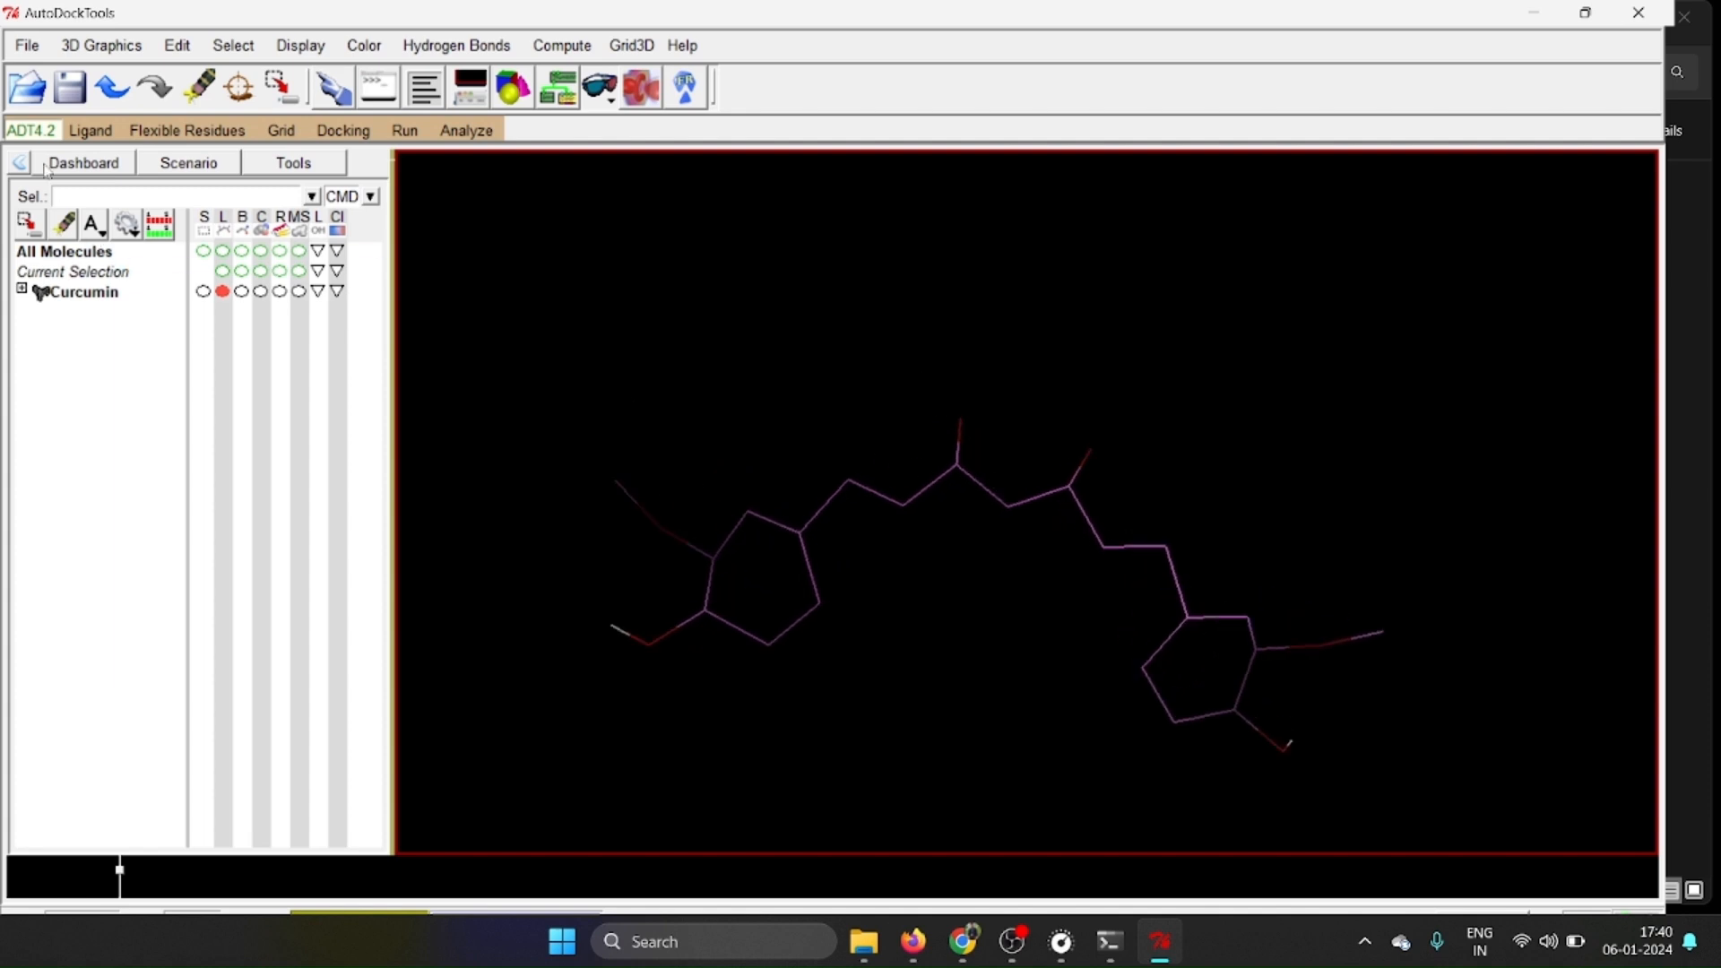
click(90, 131)
mouse_move(131, 188)
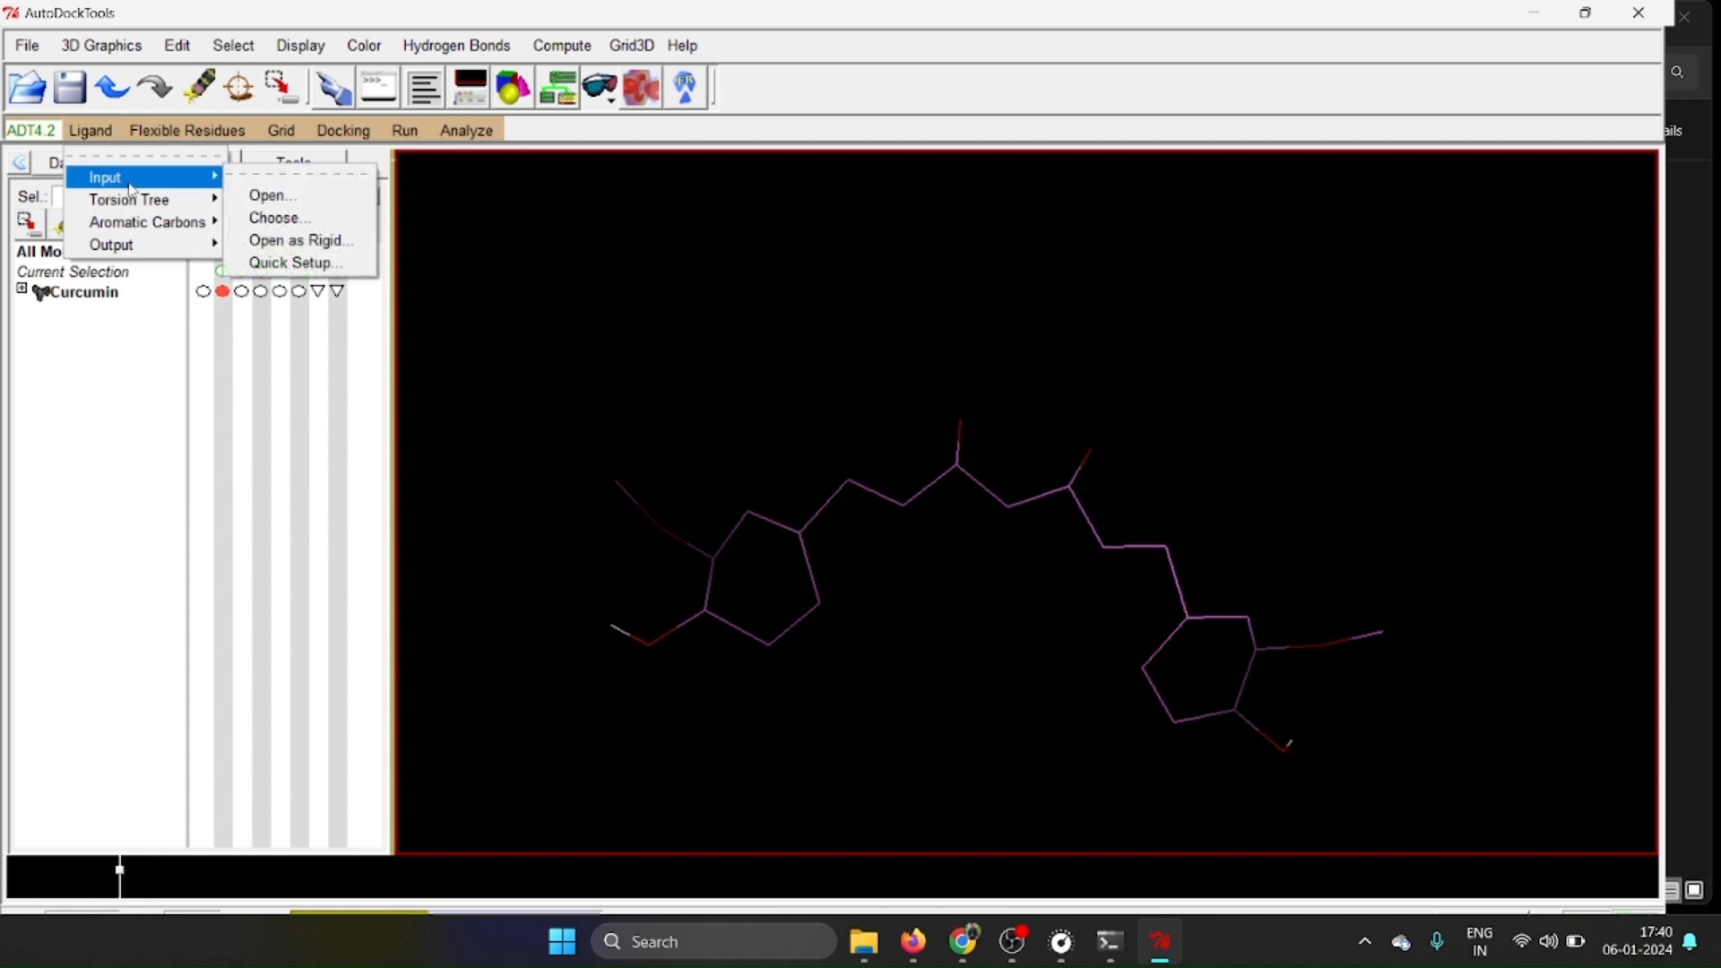
click(278, 217)
click(52, 93)
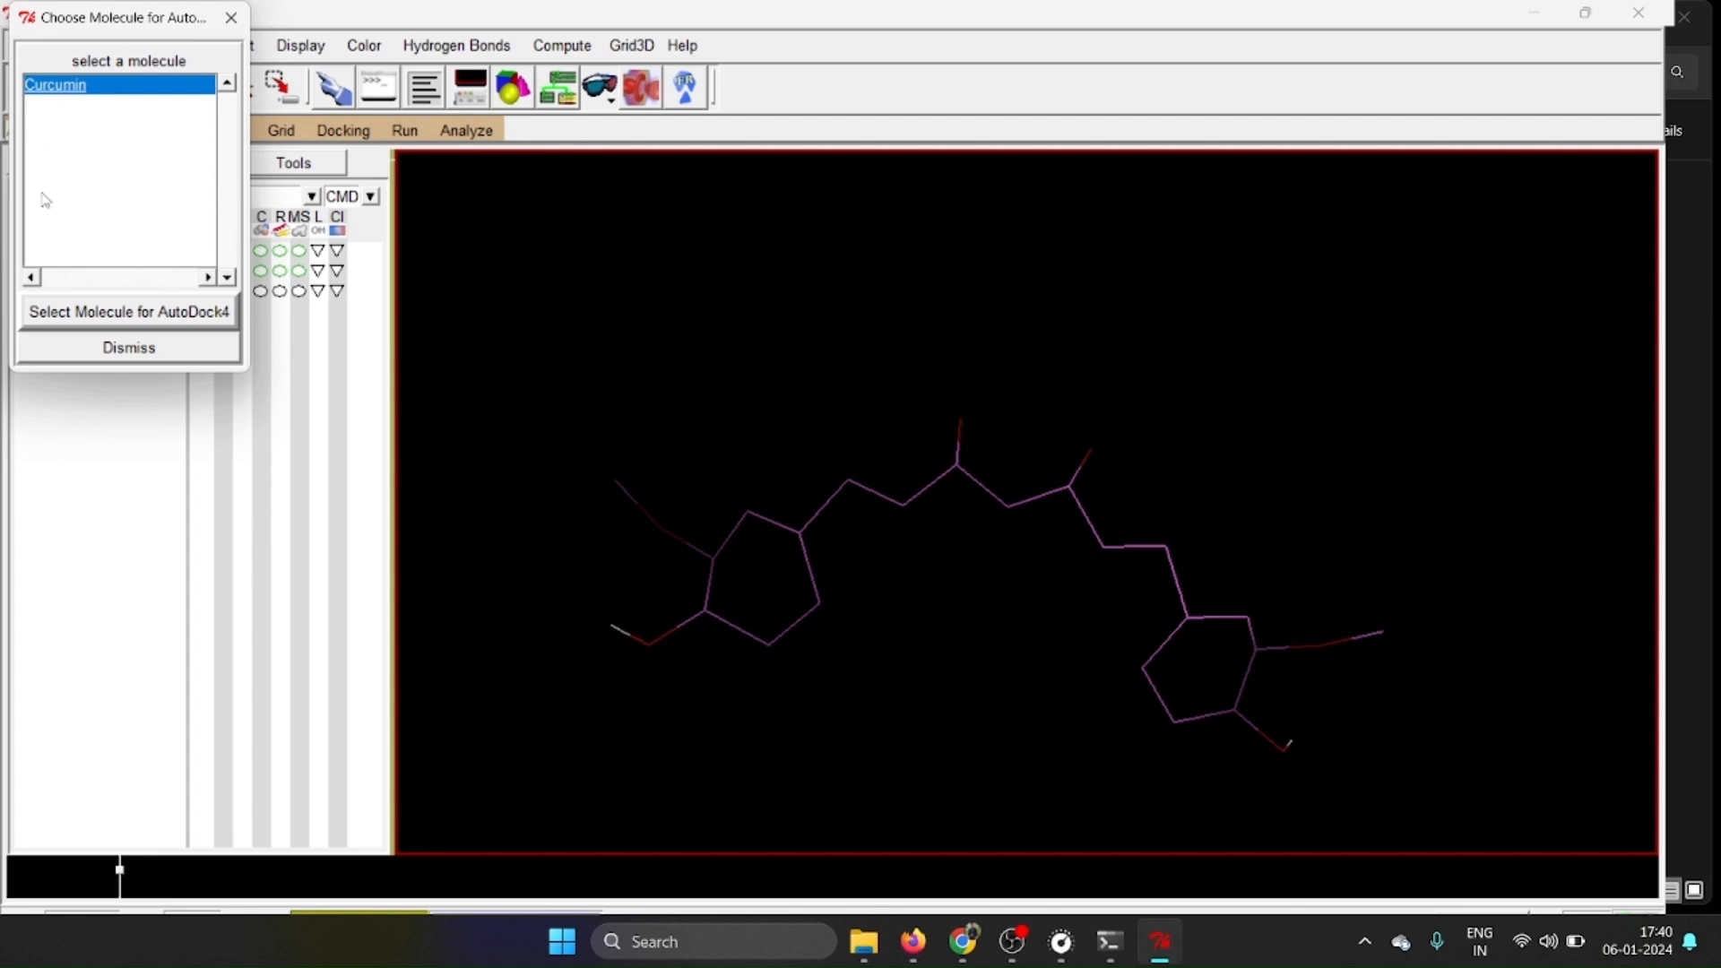
click(104, 316)
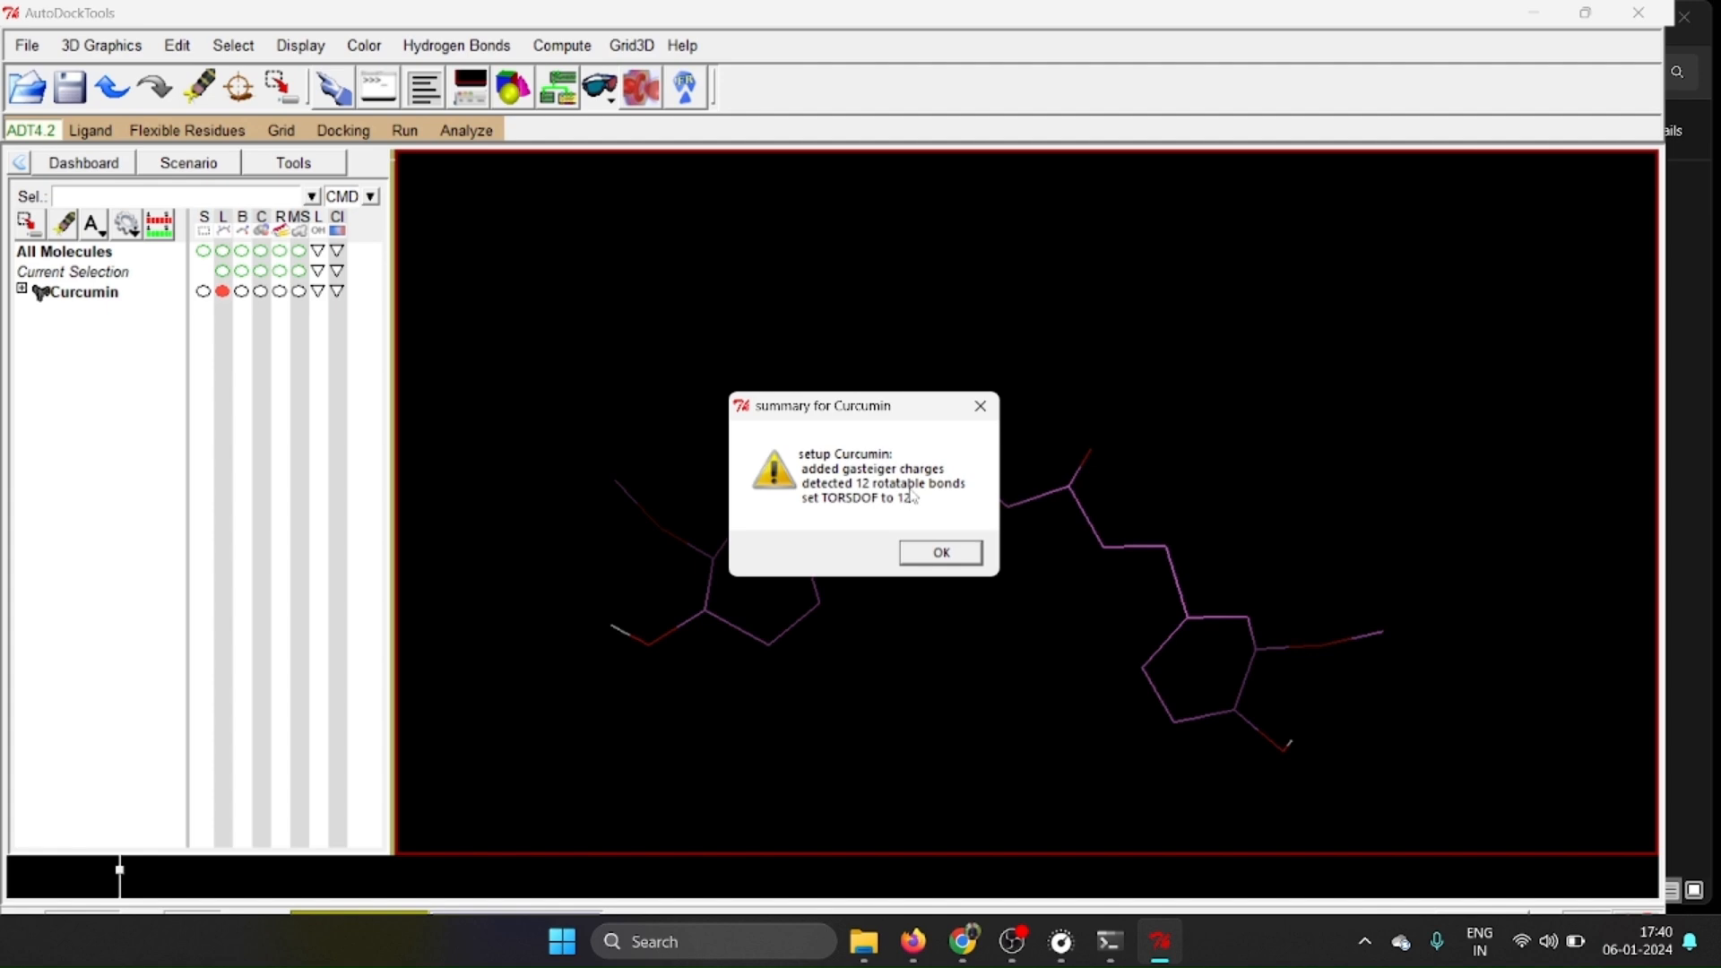
click(943, 553)
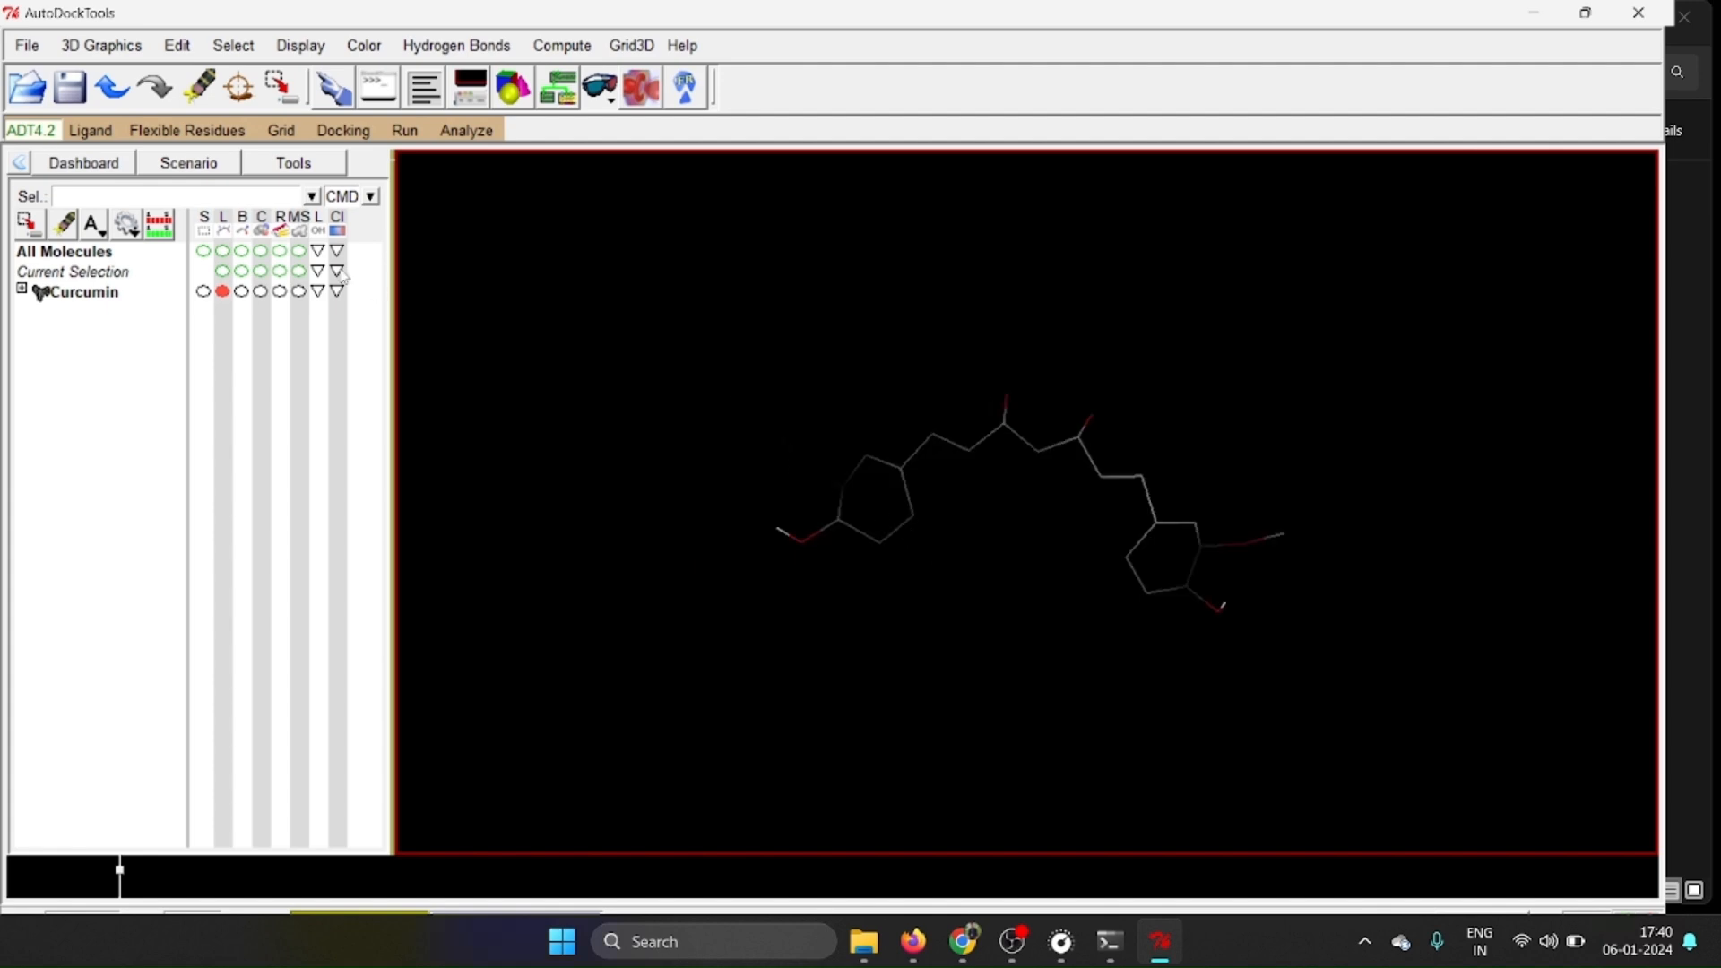
Detect the root of the Curcumin ligand's torsion tree.
click(105, 136)
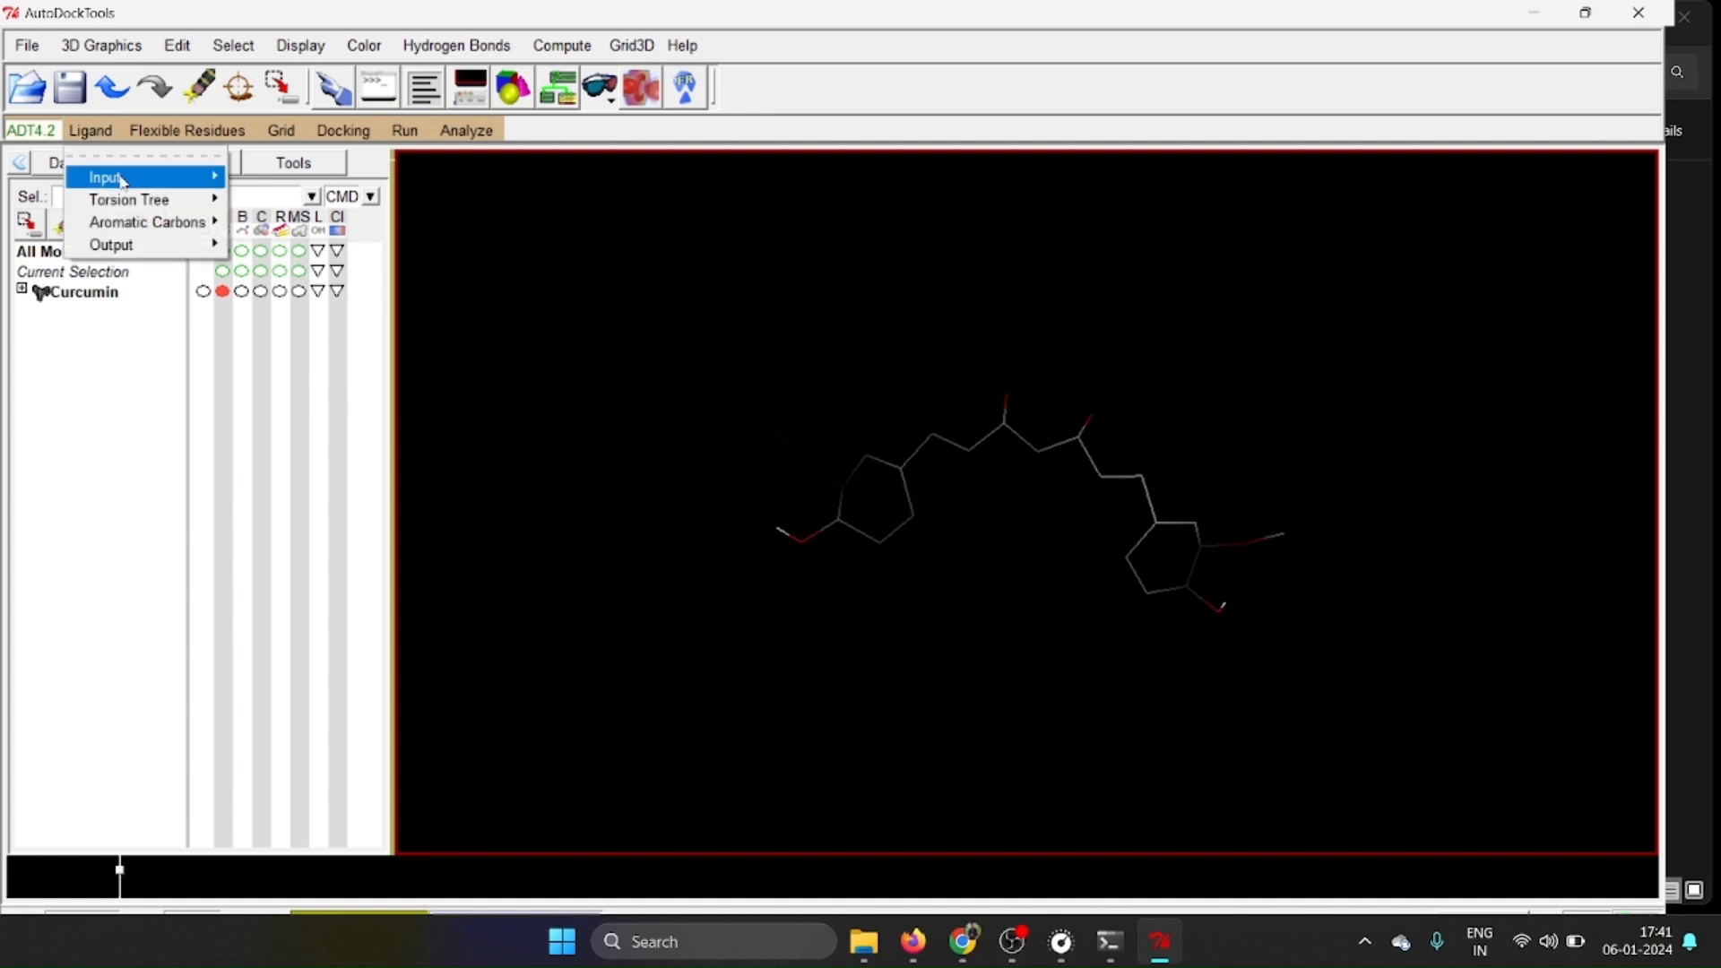
mouse_move(143, 202)
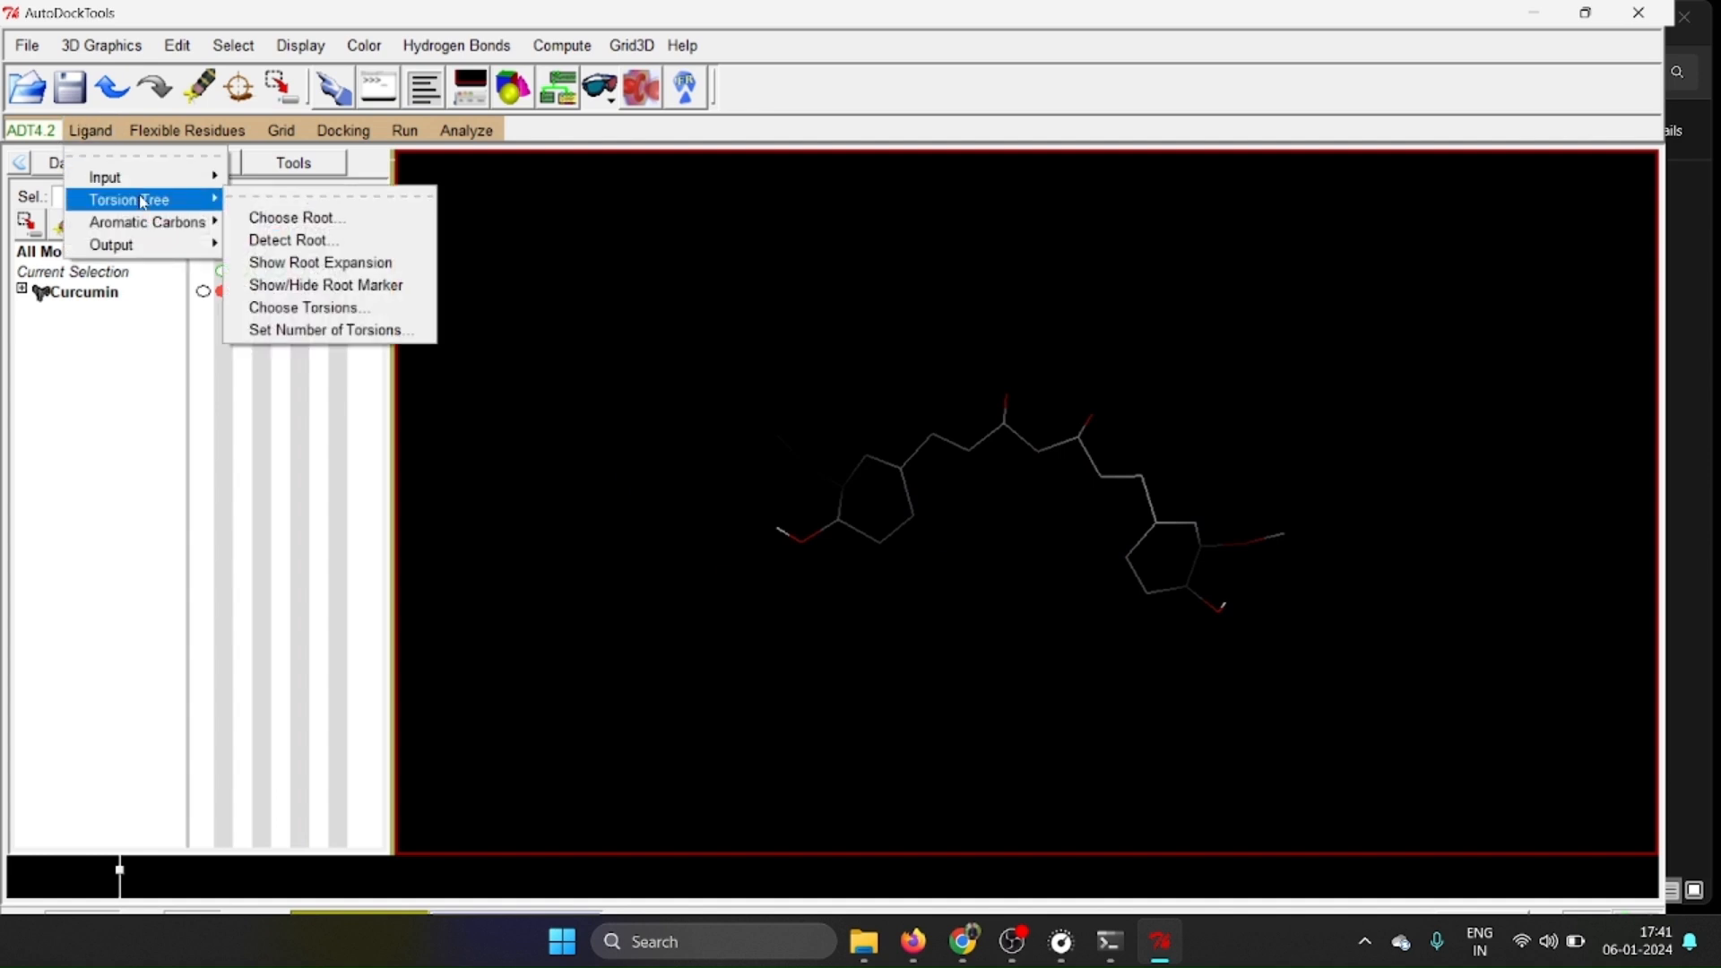
click(275, 218)
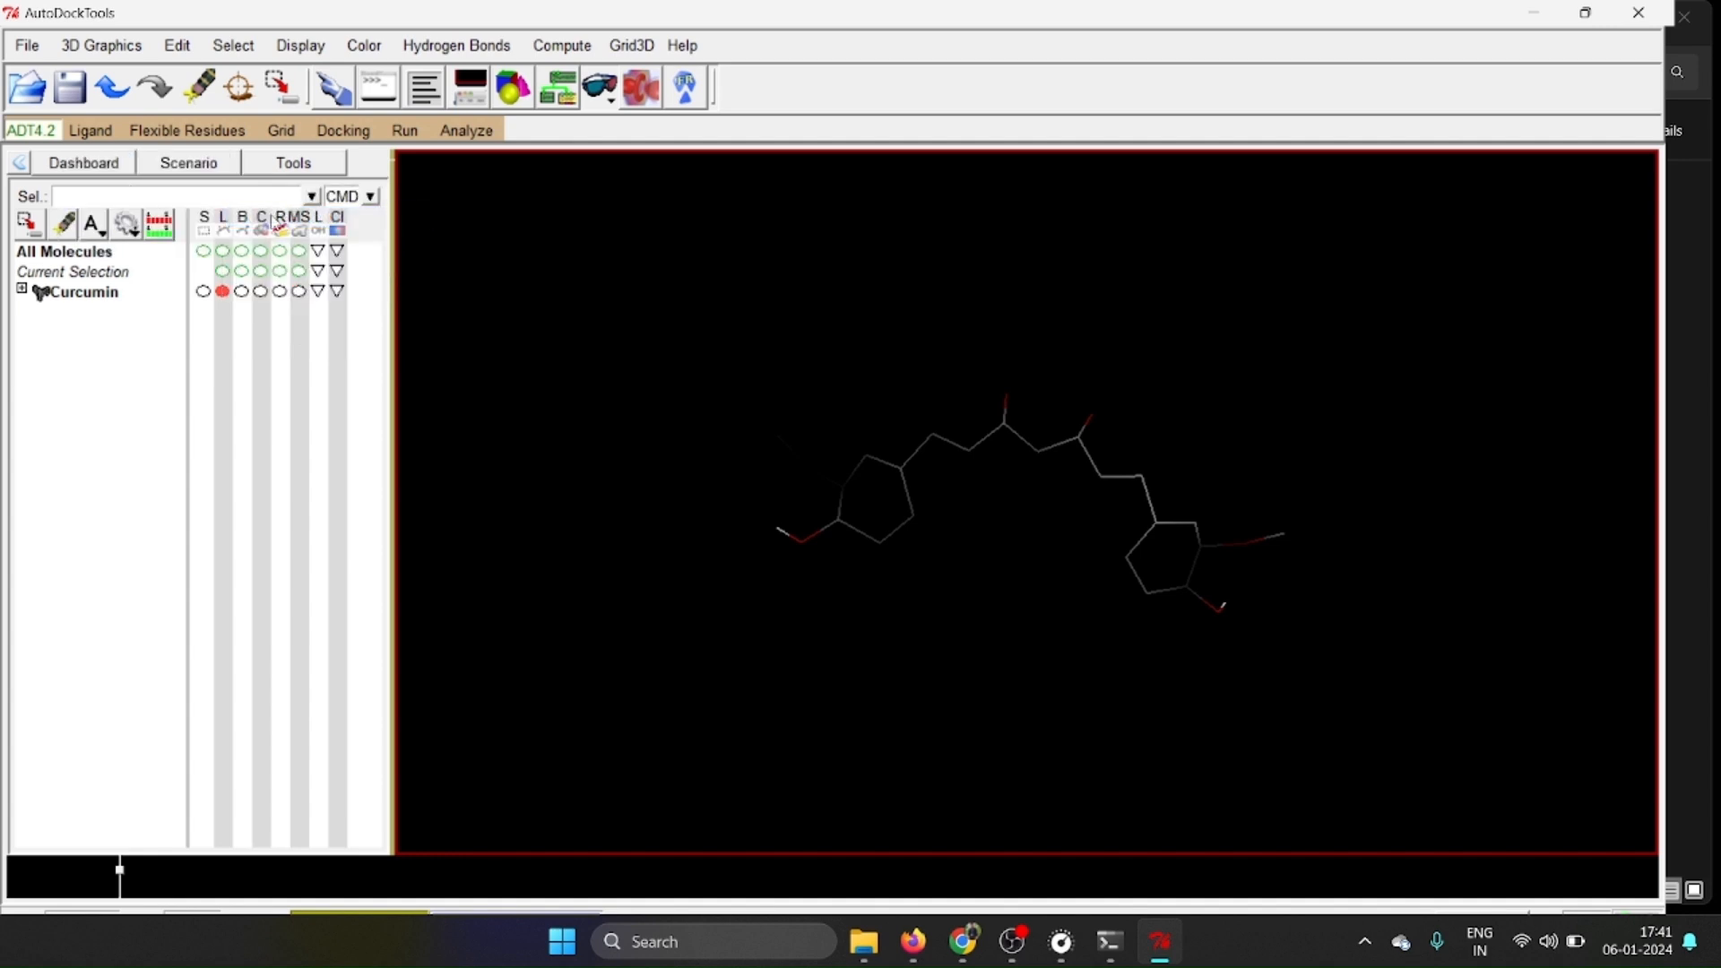
click(91, 131)
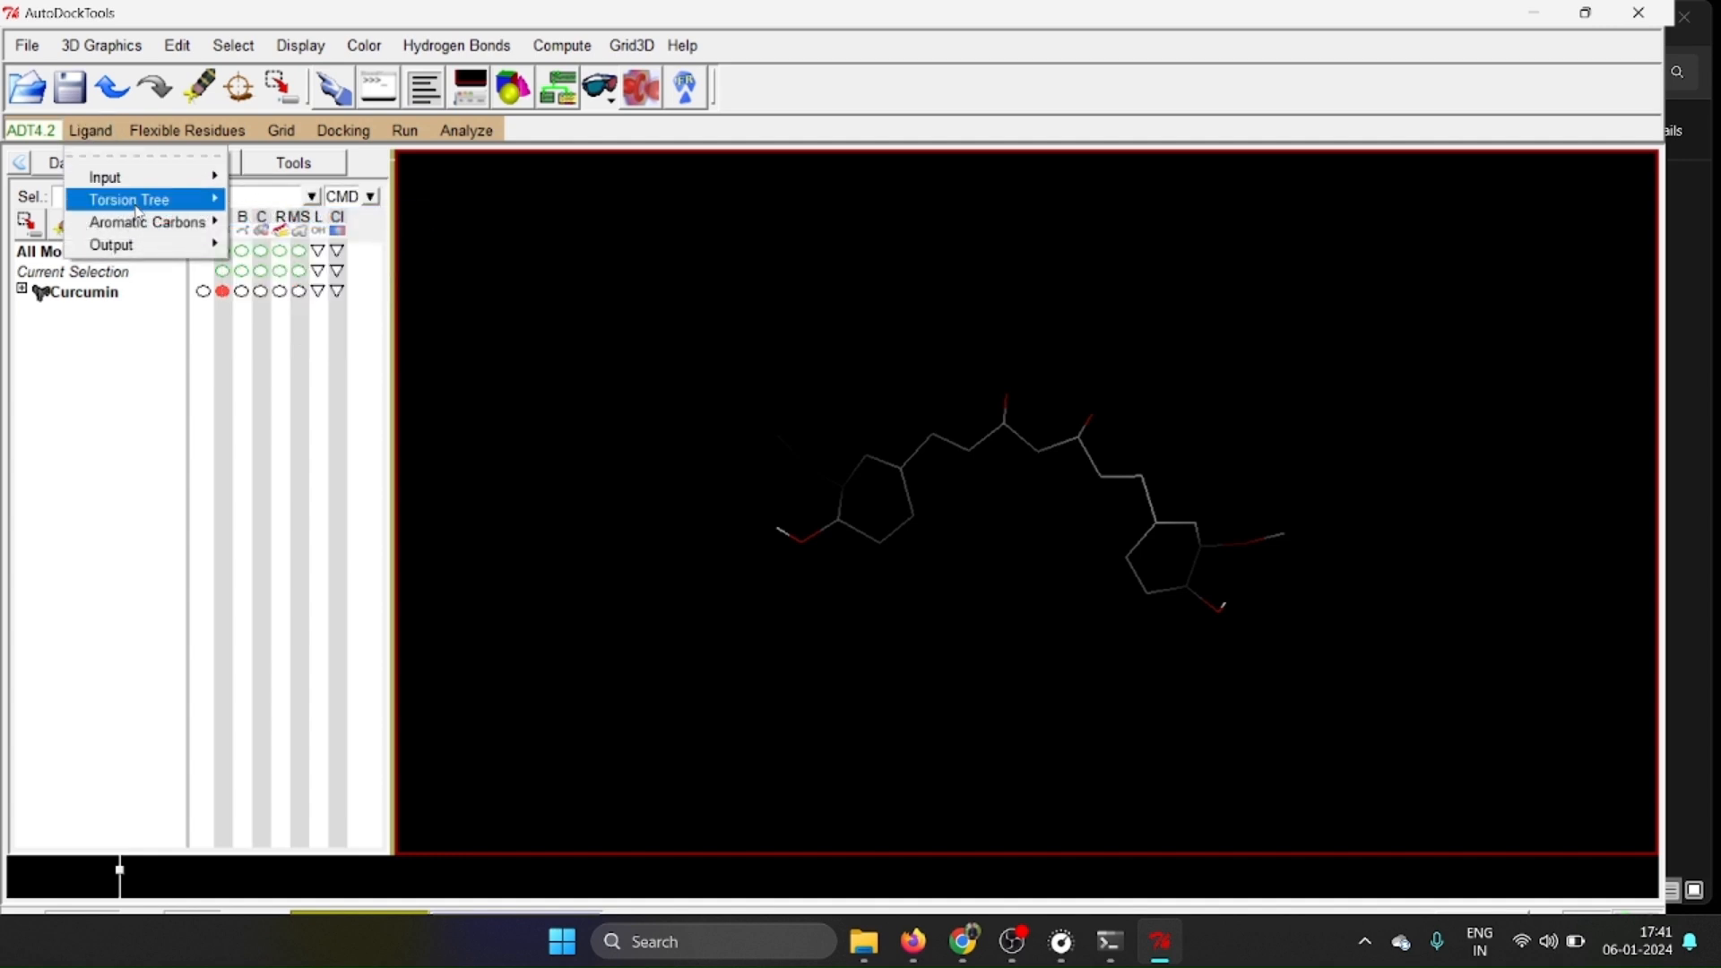
mouse_move(137, 210)
click(297, 239)
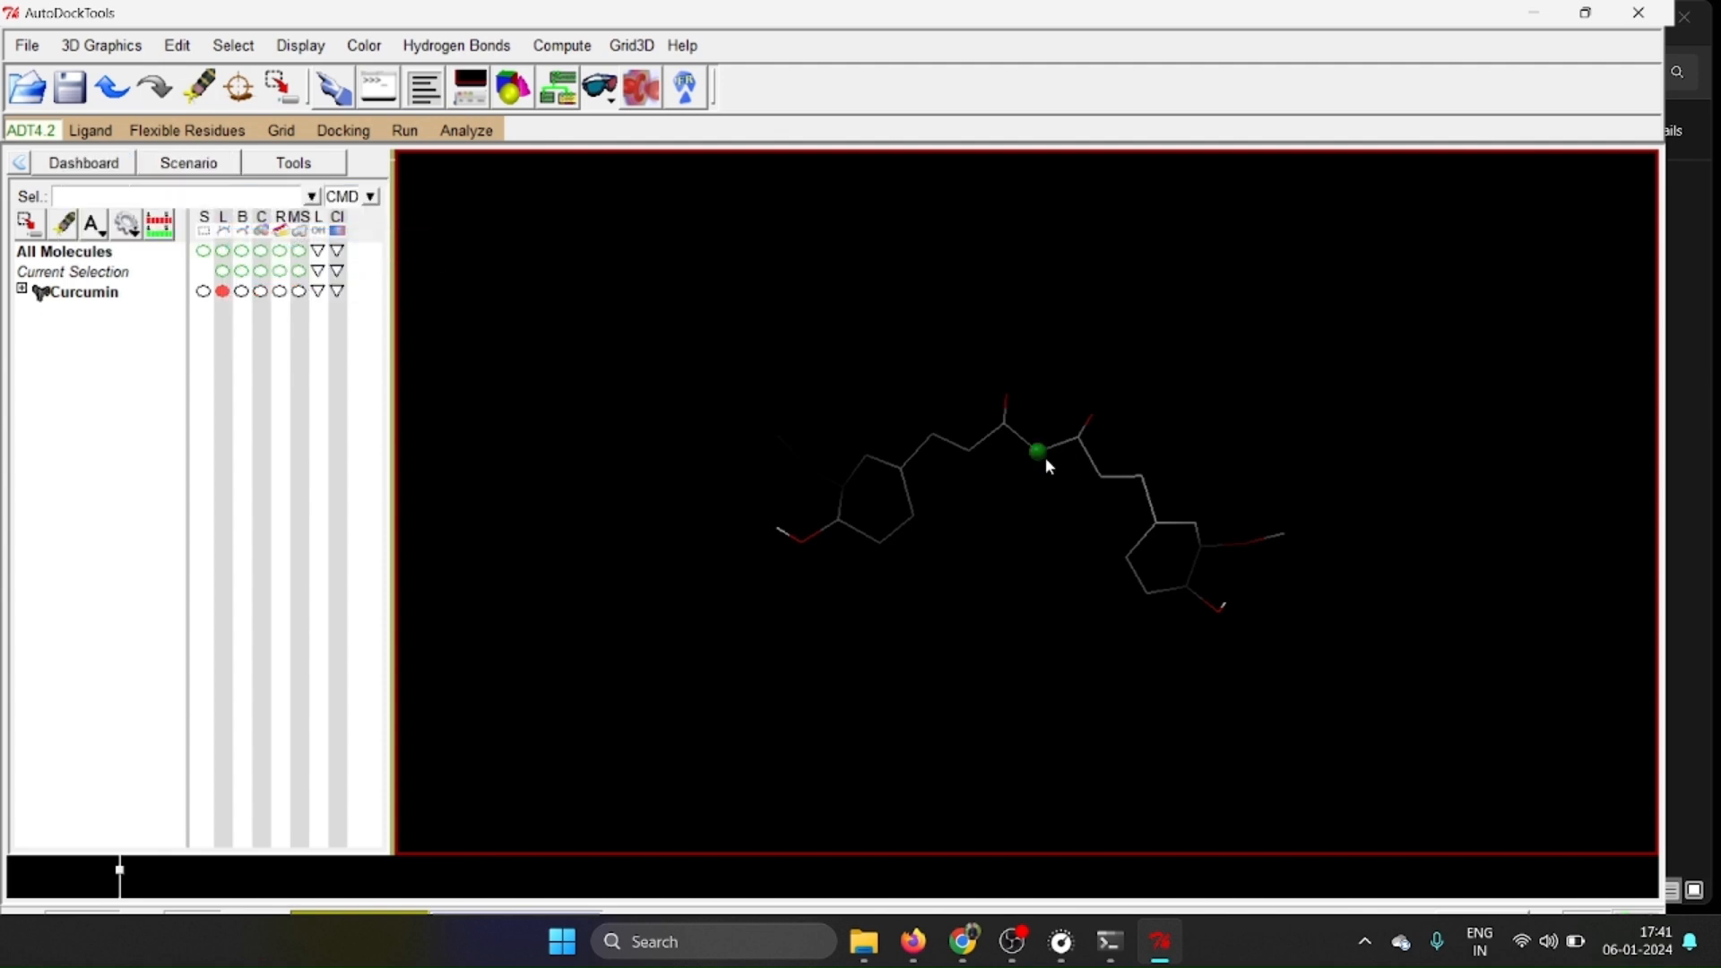
Save the prepared ligand as a PDBQT file named Curcumin in the dock folder.
click(83, 131)
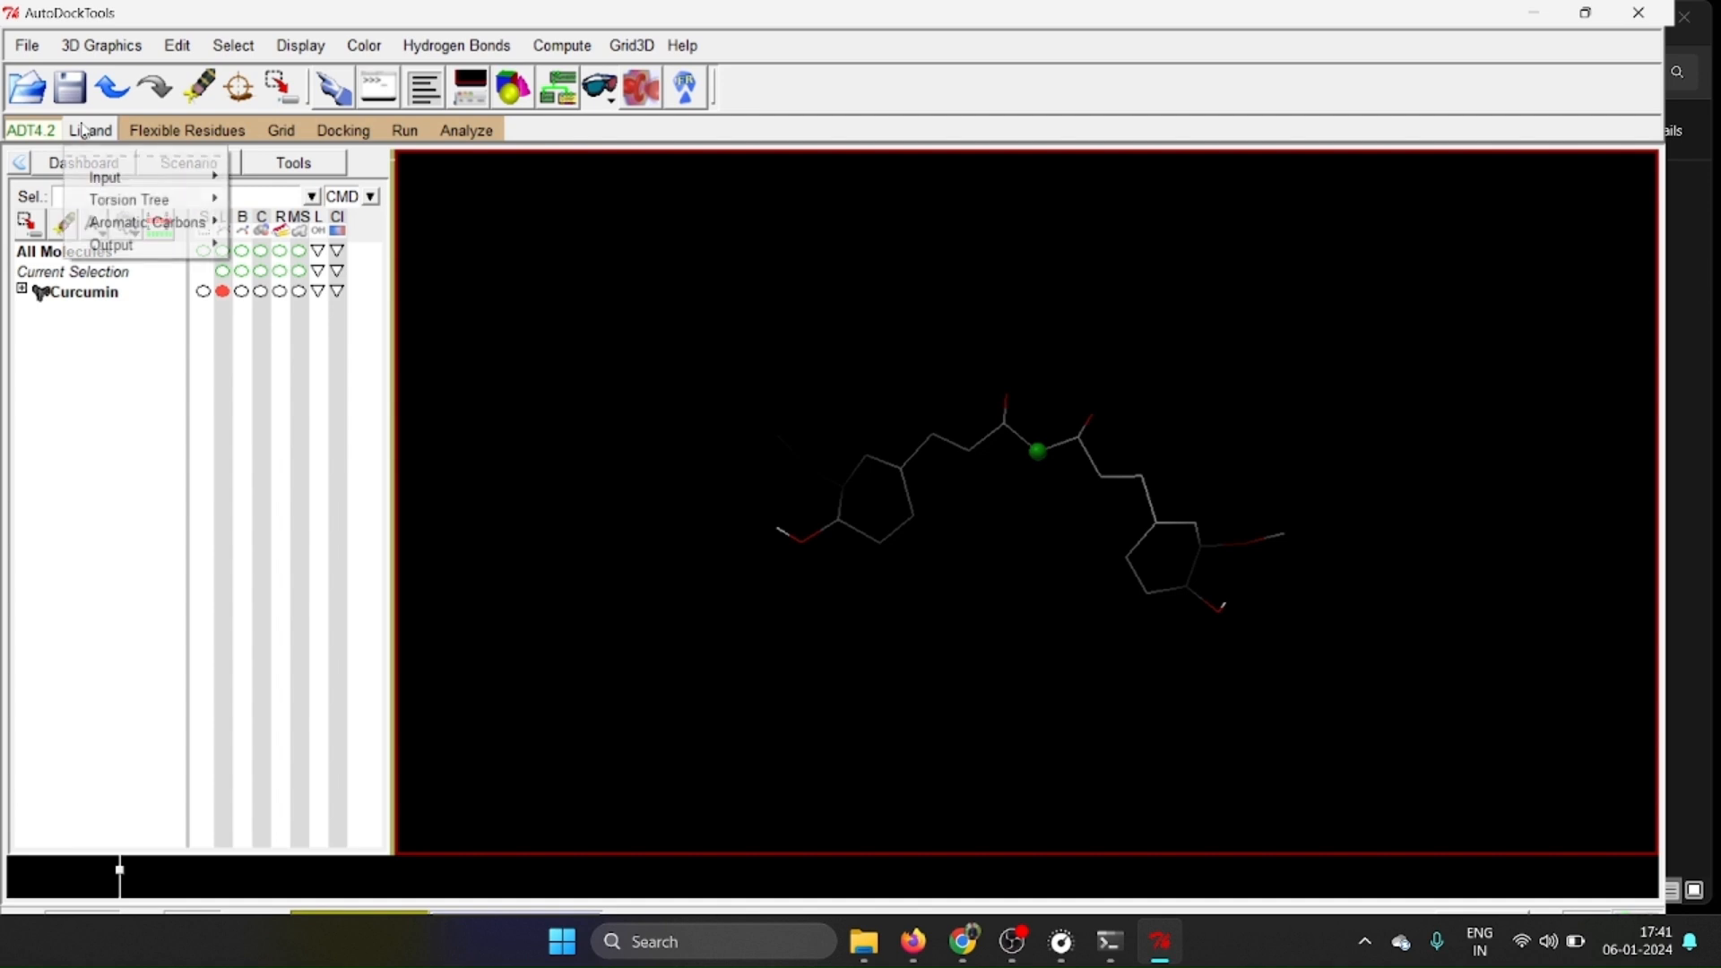
mouse_move(127, 249)
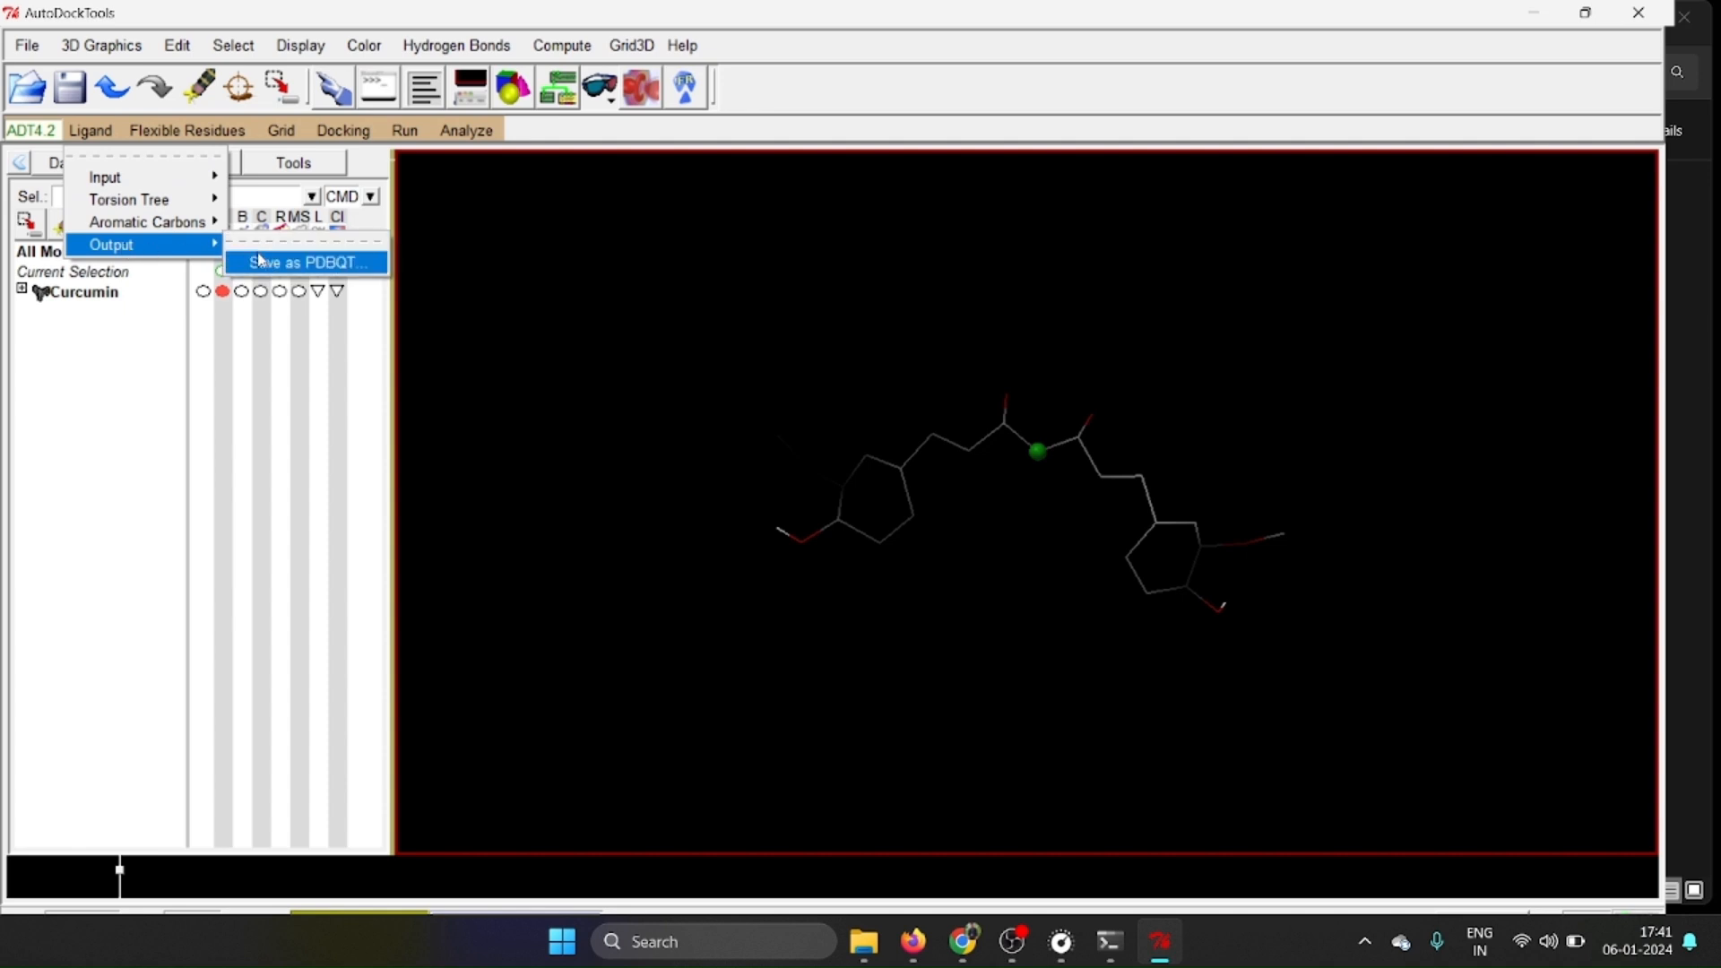
click(296, 263)
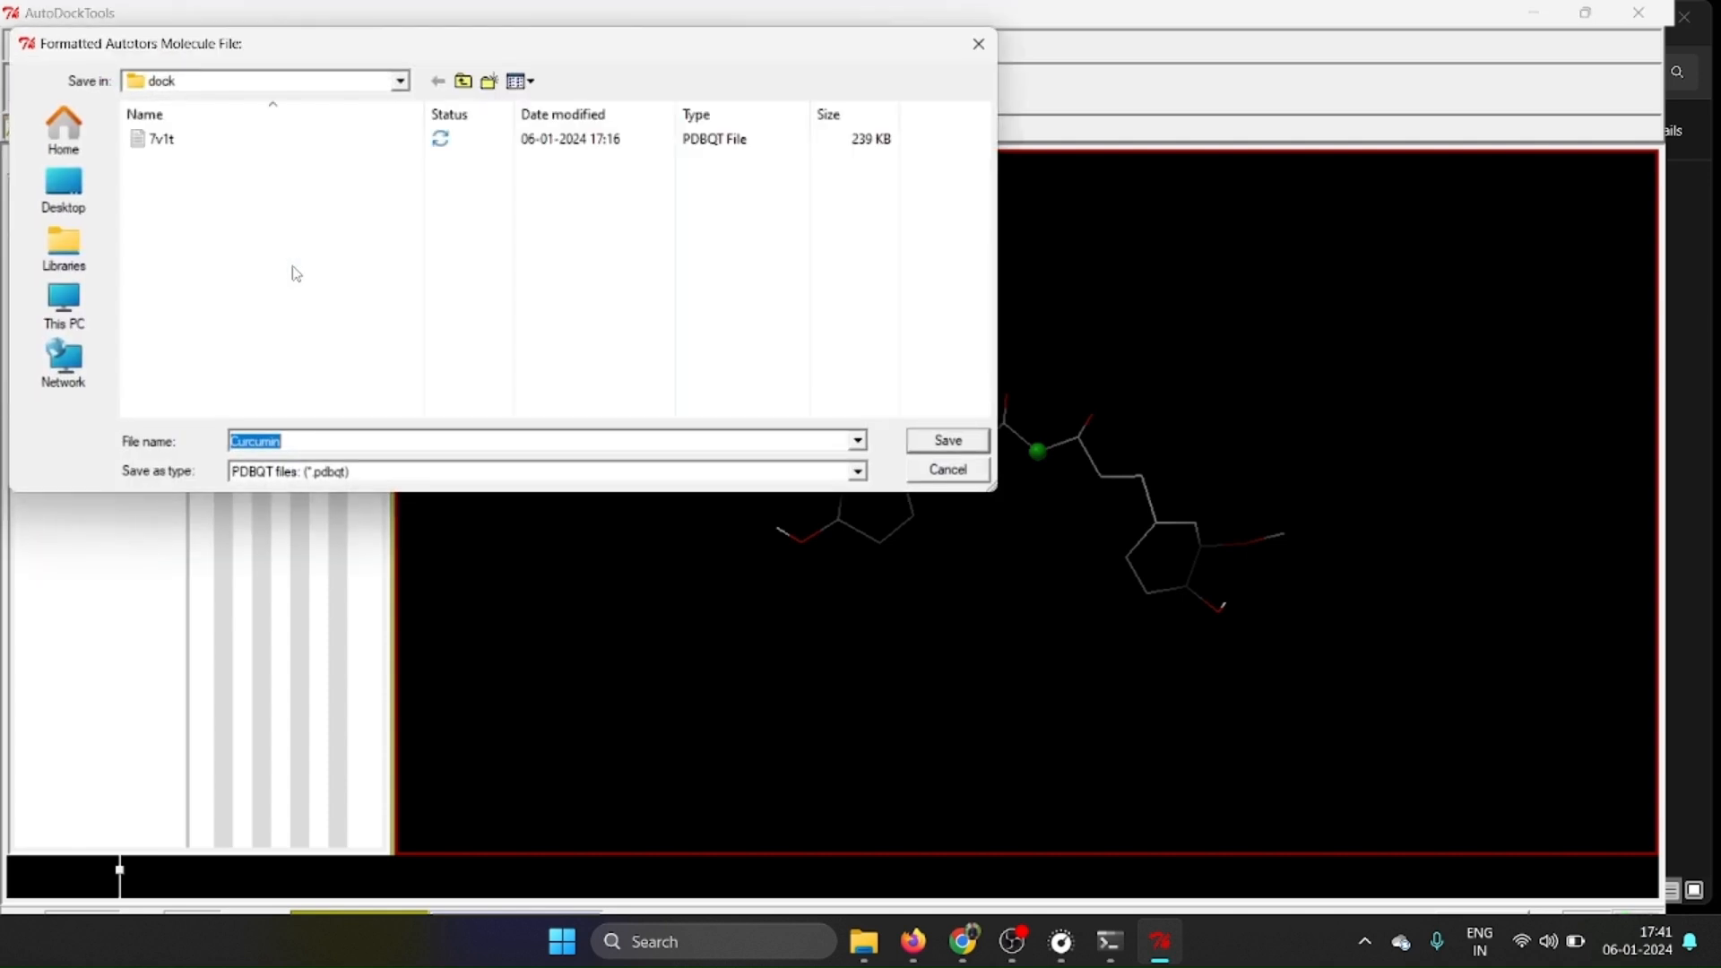
click(294, 444)
click(949, 442)
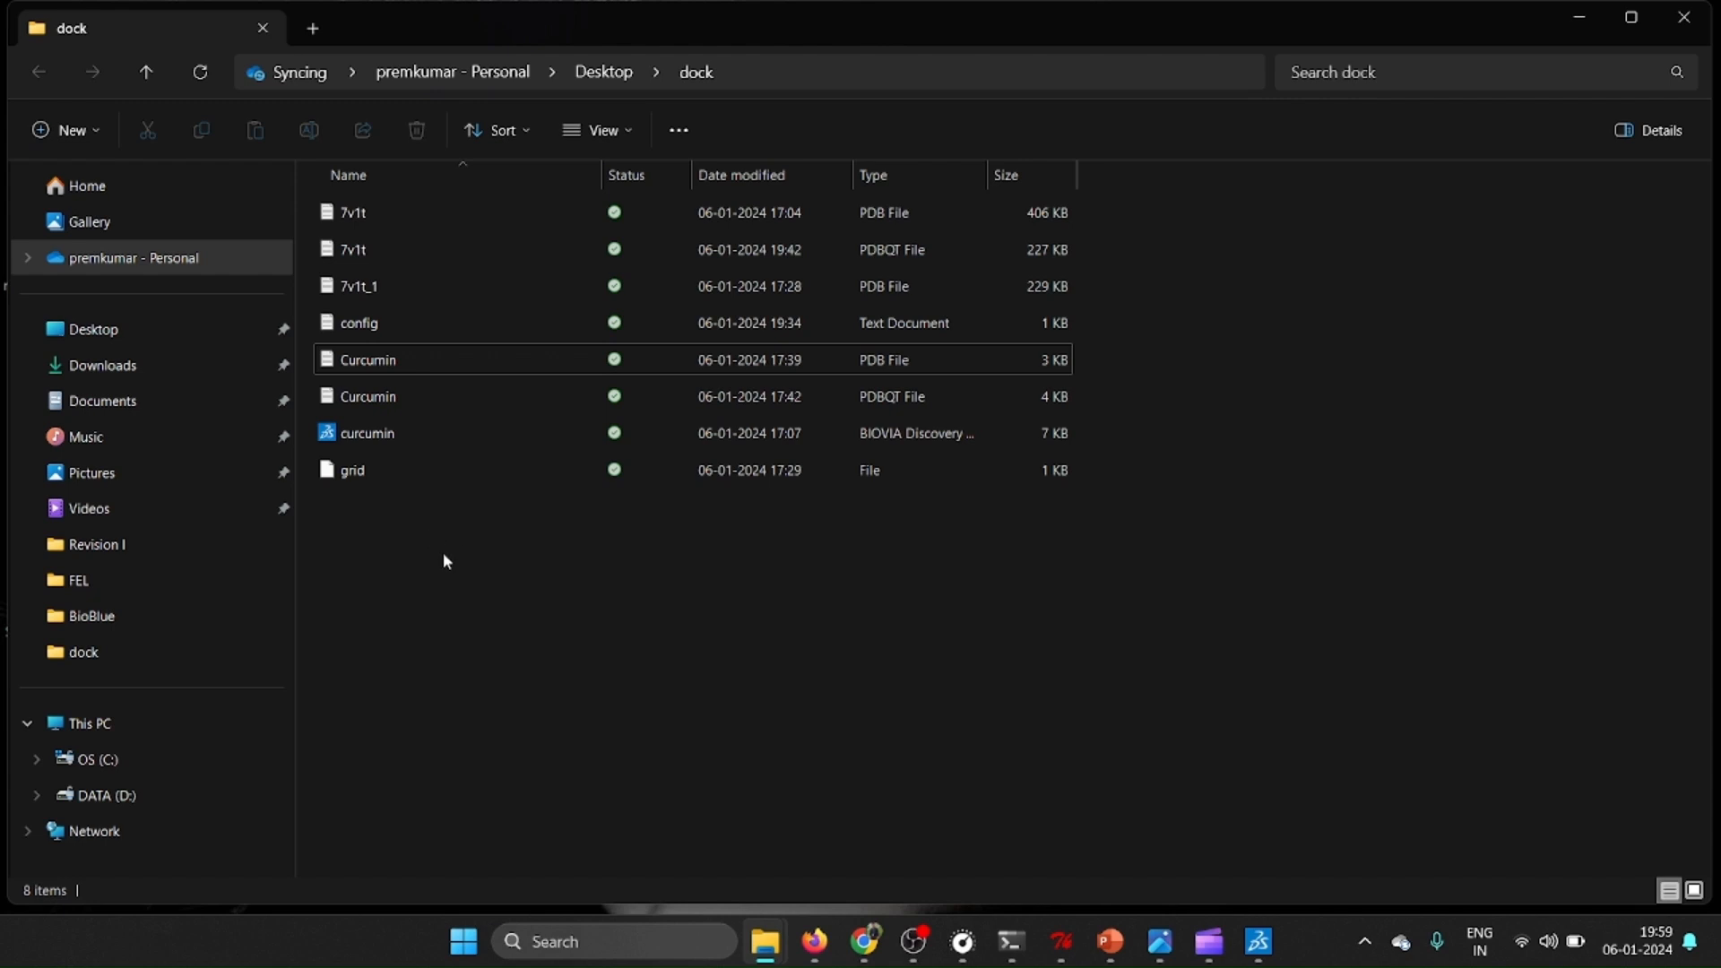
Switch to the dock folder in File Explorer and open the config text document in Notepad.
click(379, 325)
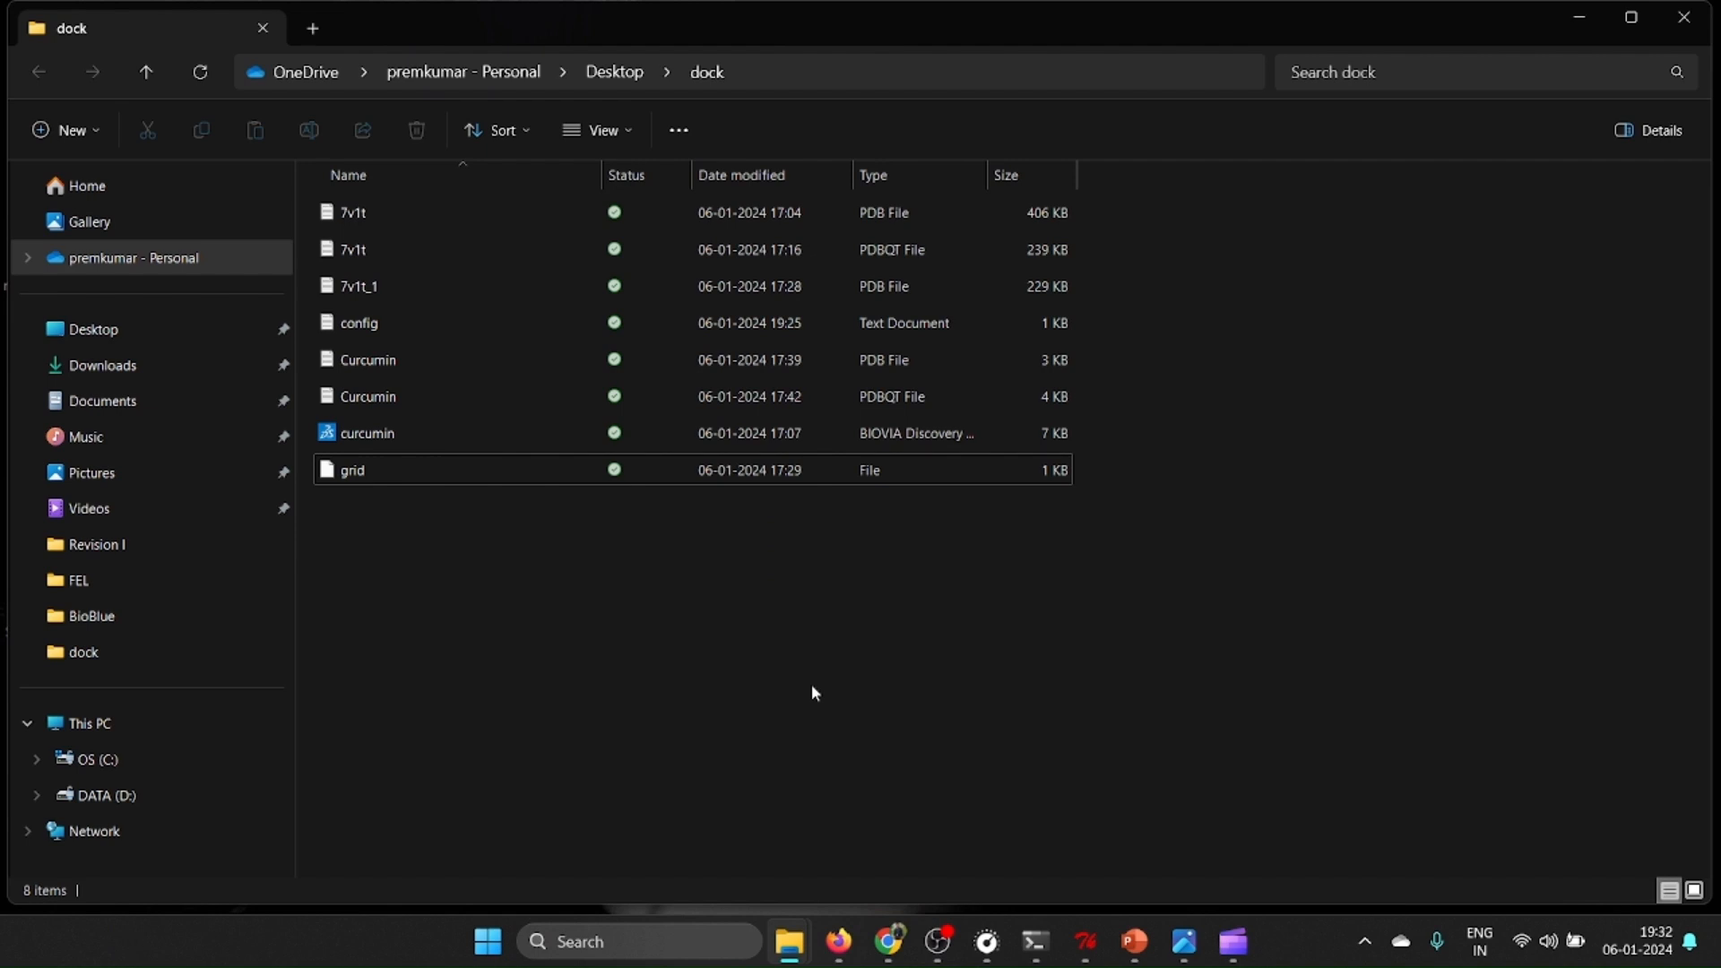
double_click(417, 328)
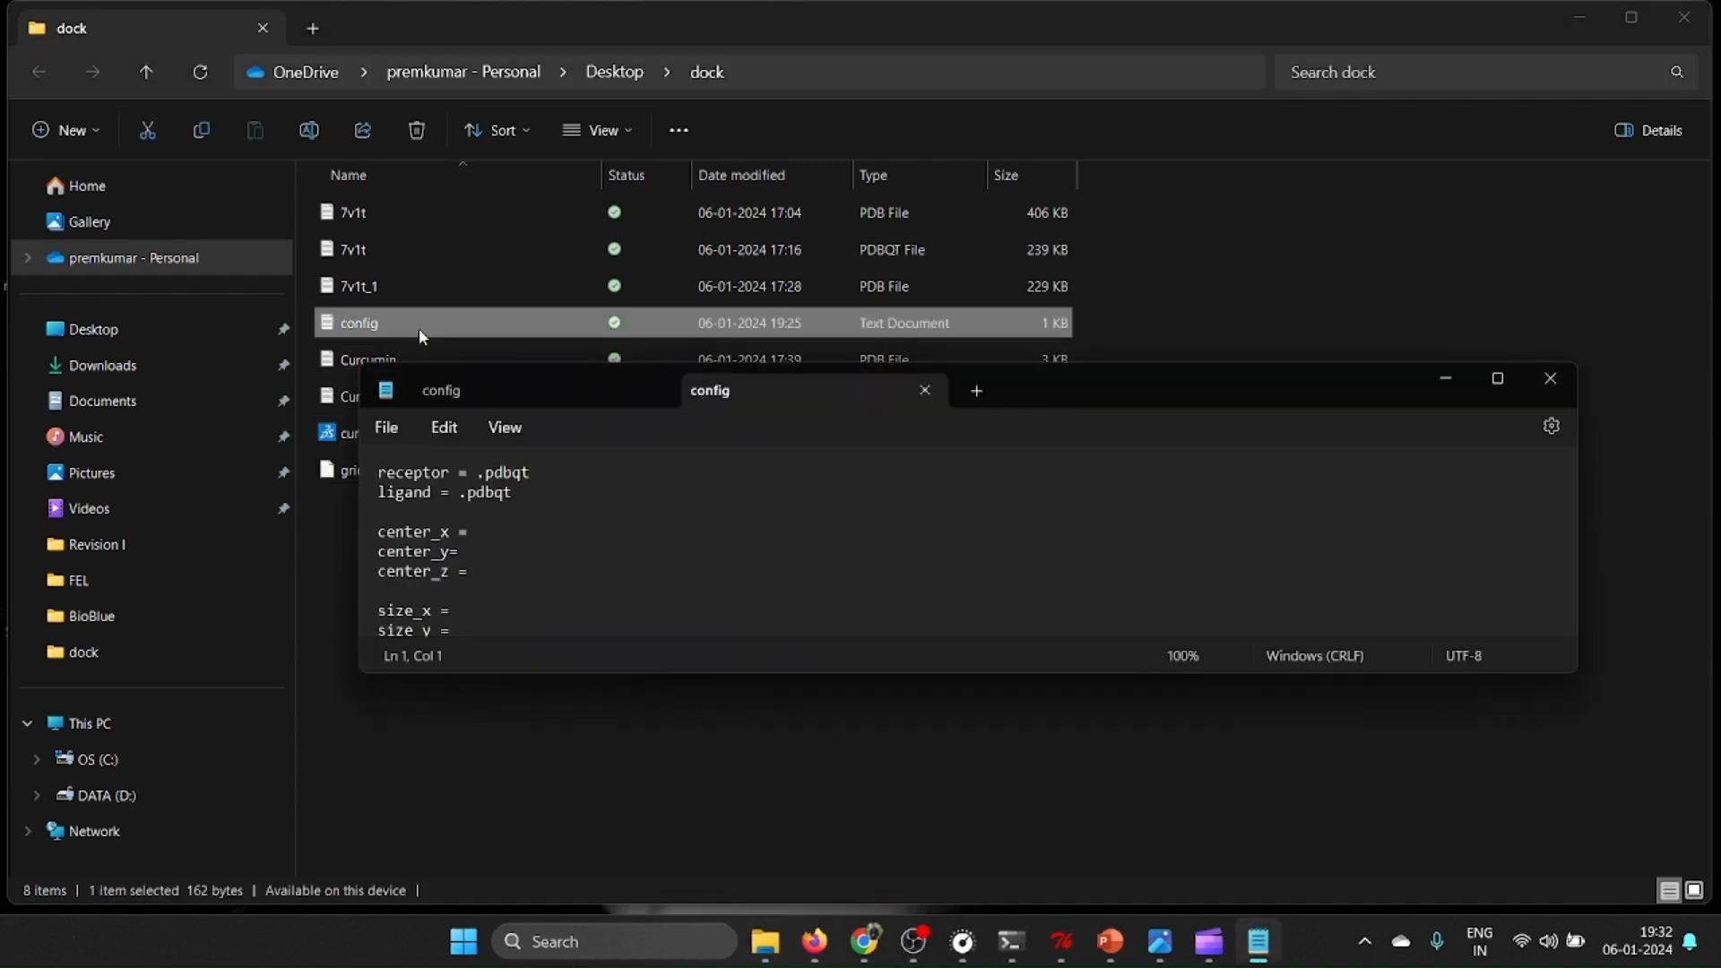
drag(1115, 386, 1152, 533)
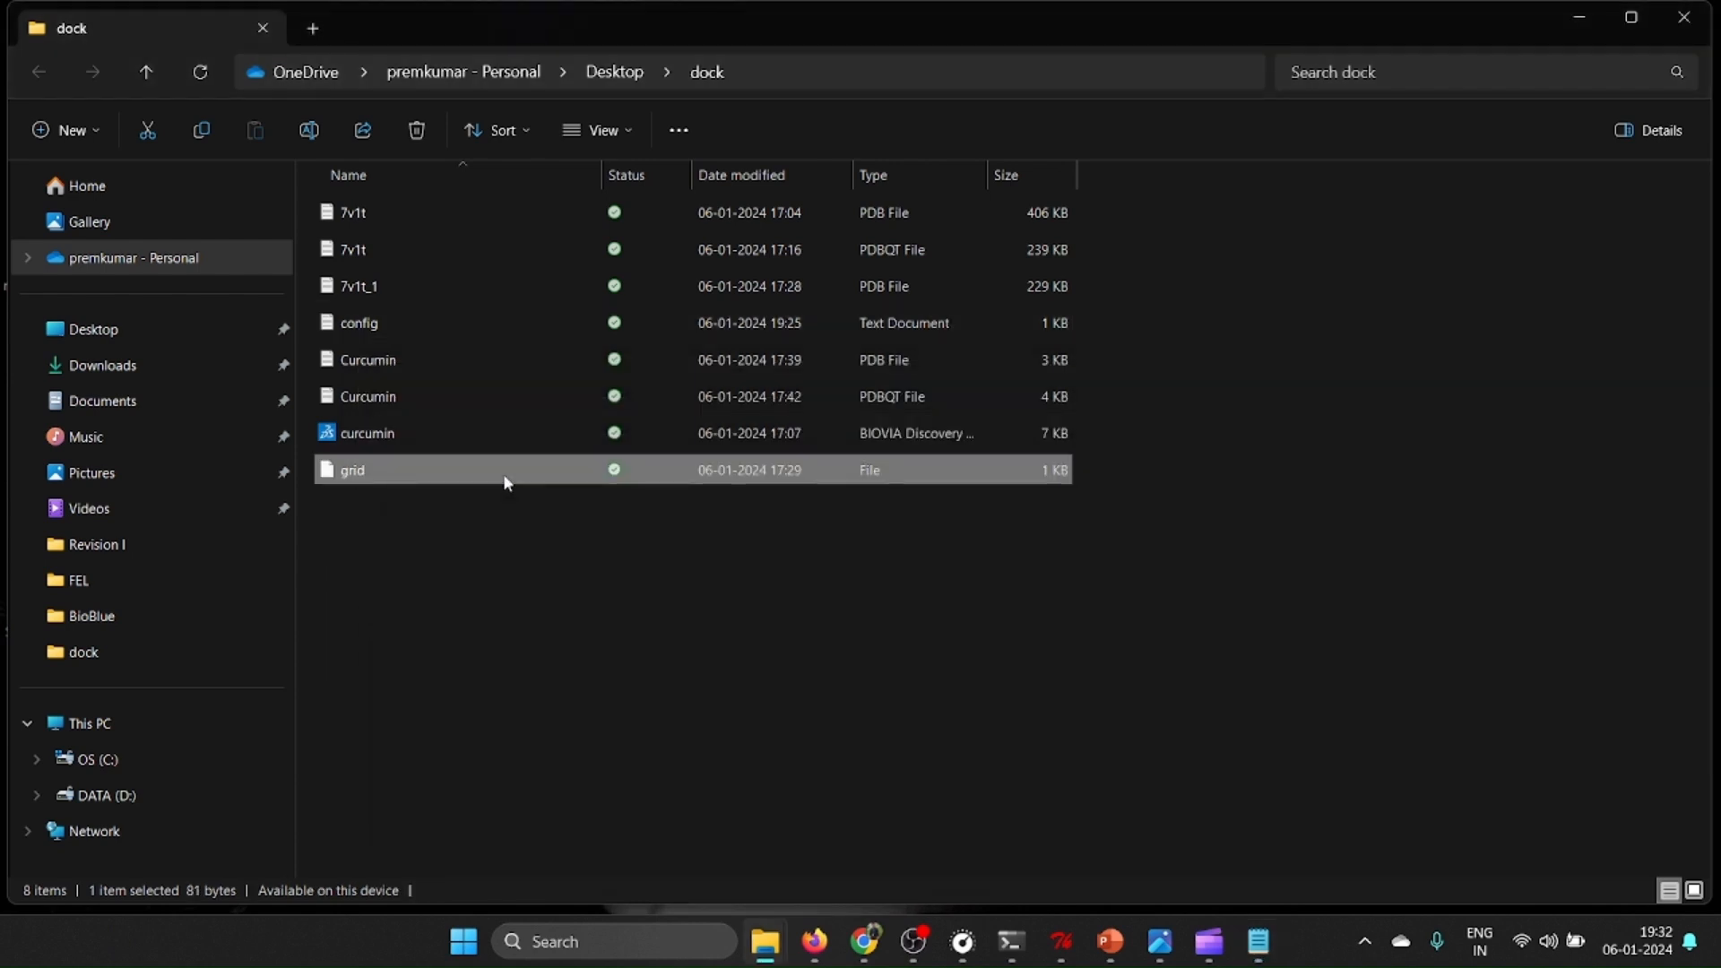
Open the grid file from the dock folder in Notepad and compare its contents with the config template.
double_click(505, 482)
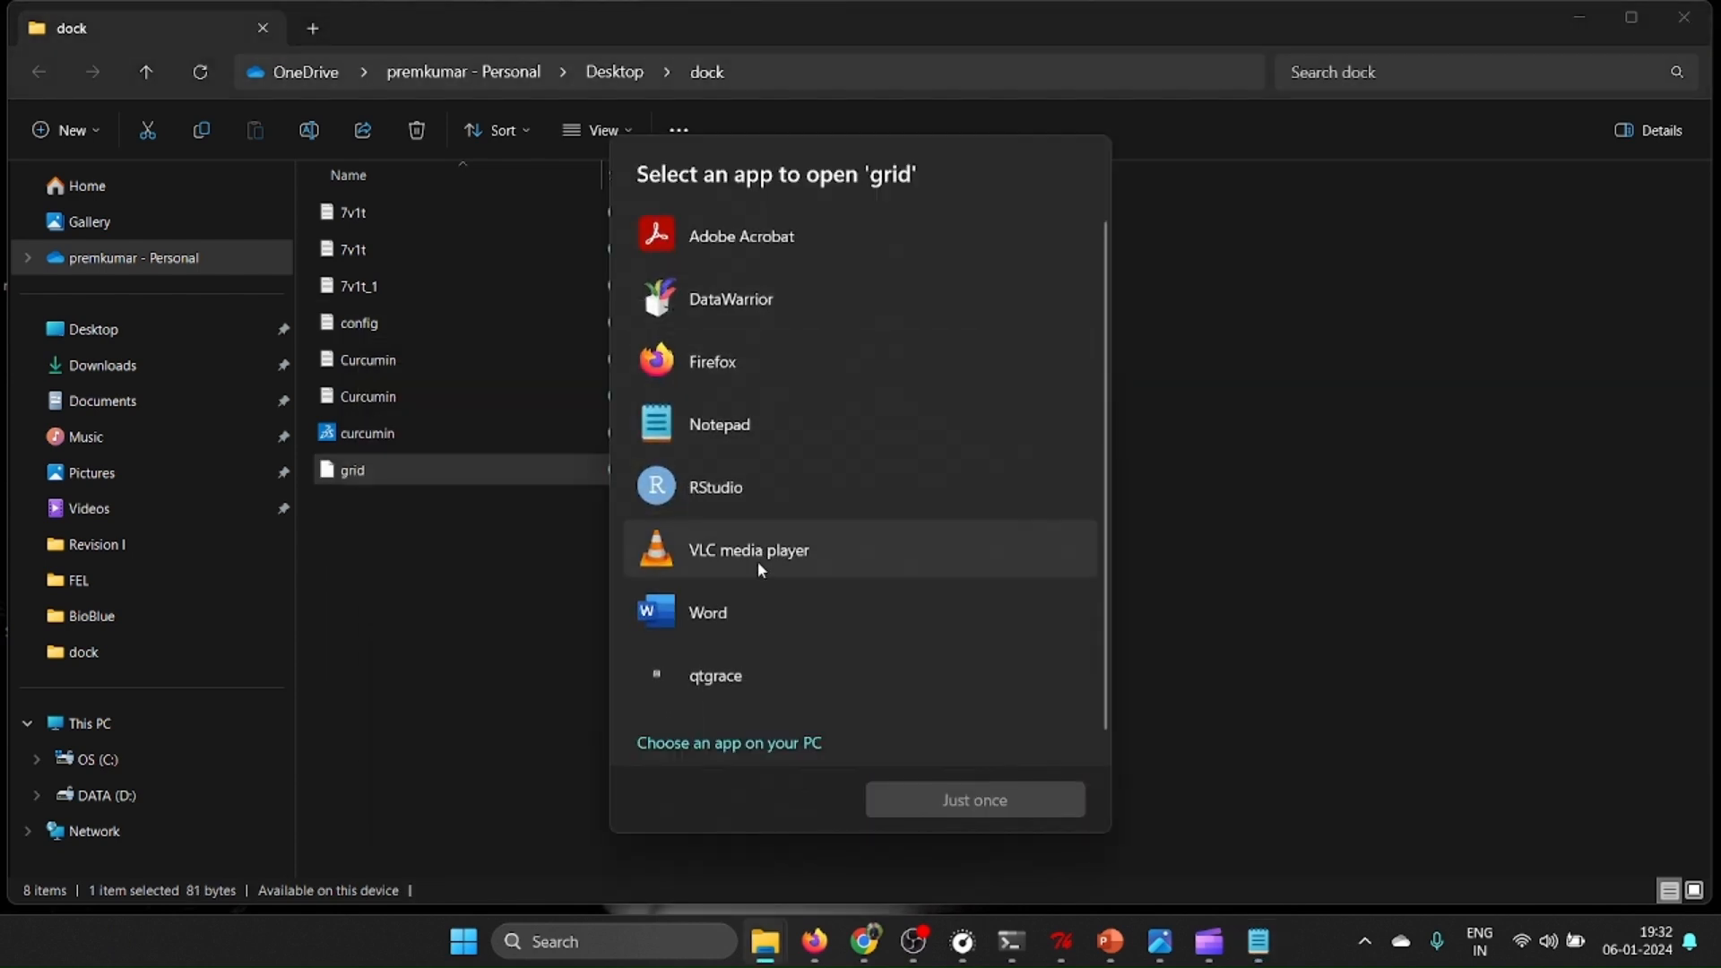
scroll(748, 493, down, 1)
click(742, 412)
click(1046, 792)
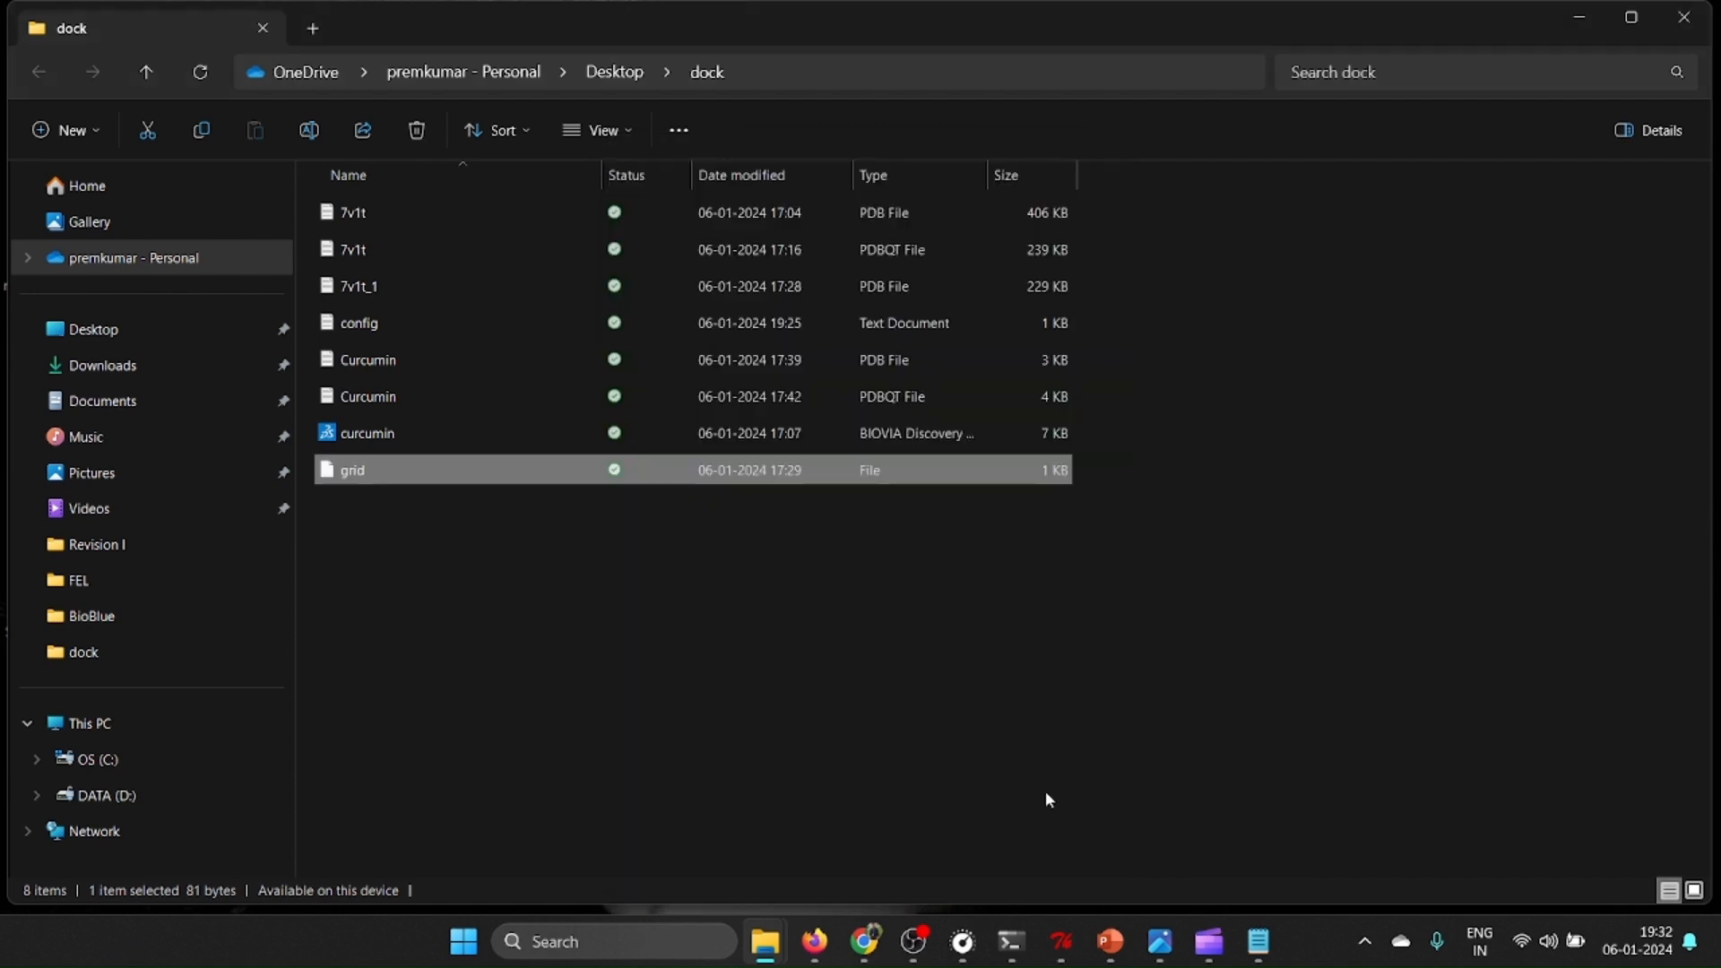
click(1532, 524)
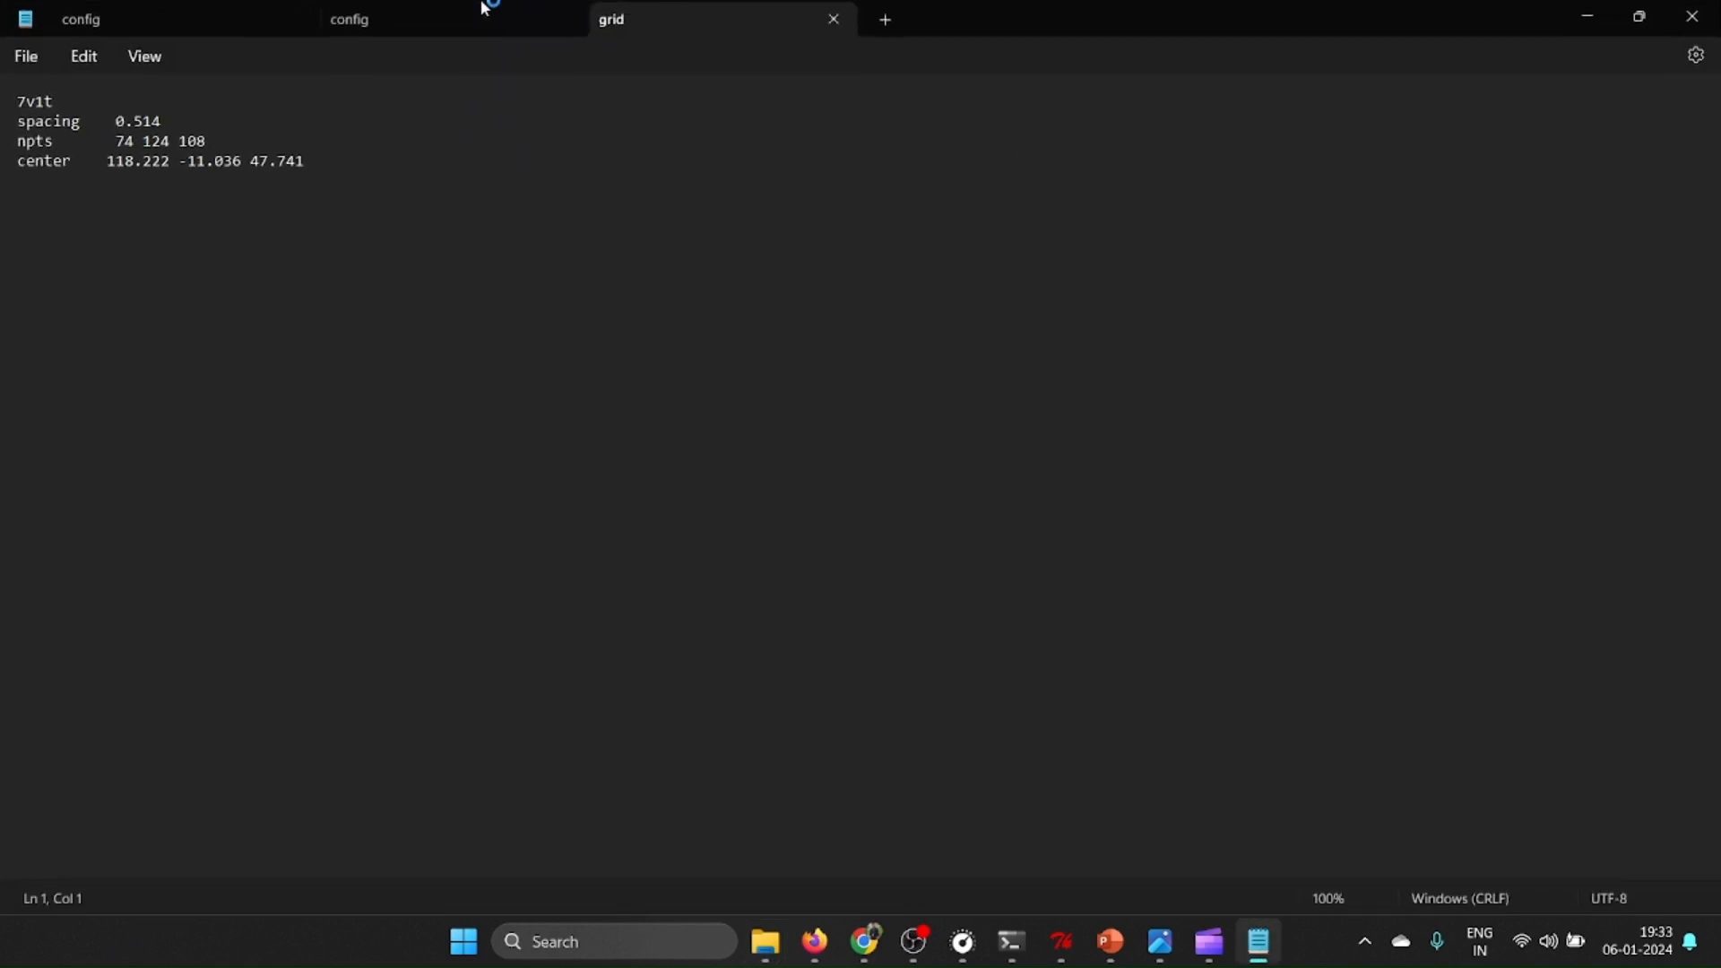
click(455, 19)
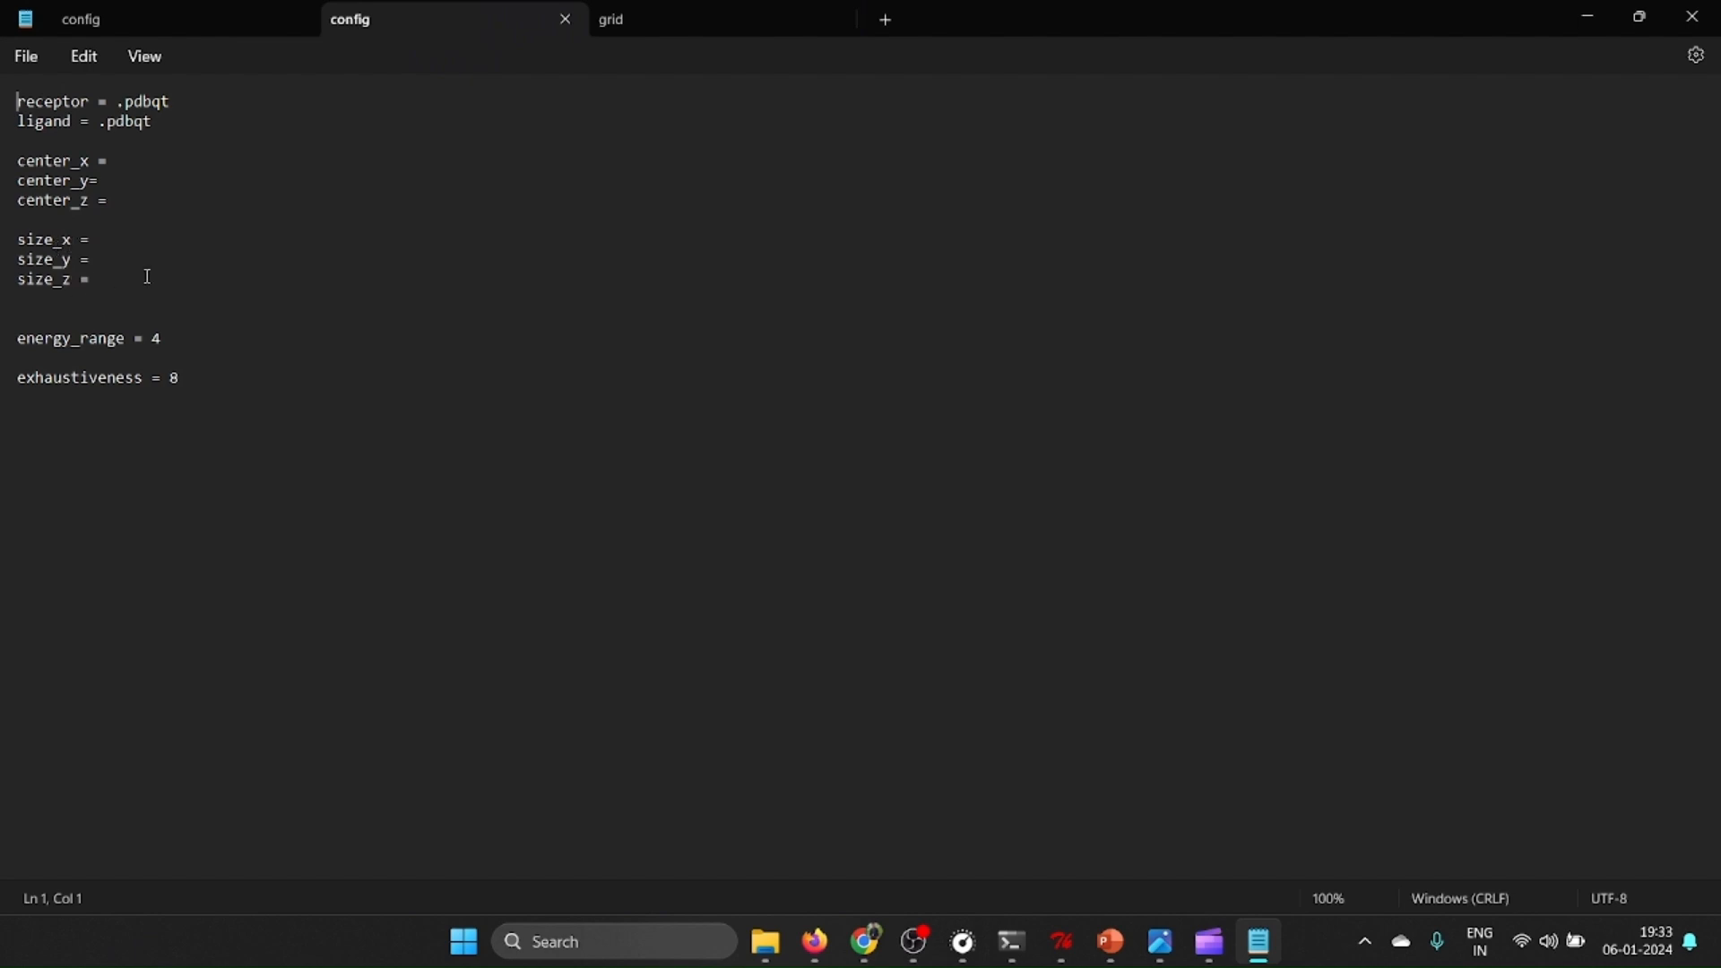
click(646, 21)
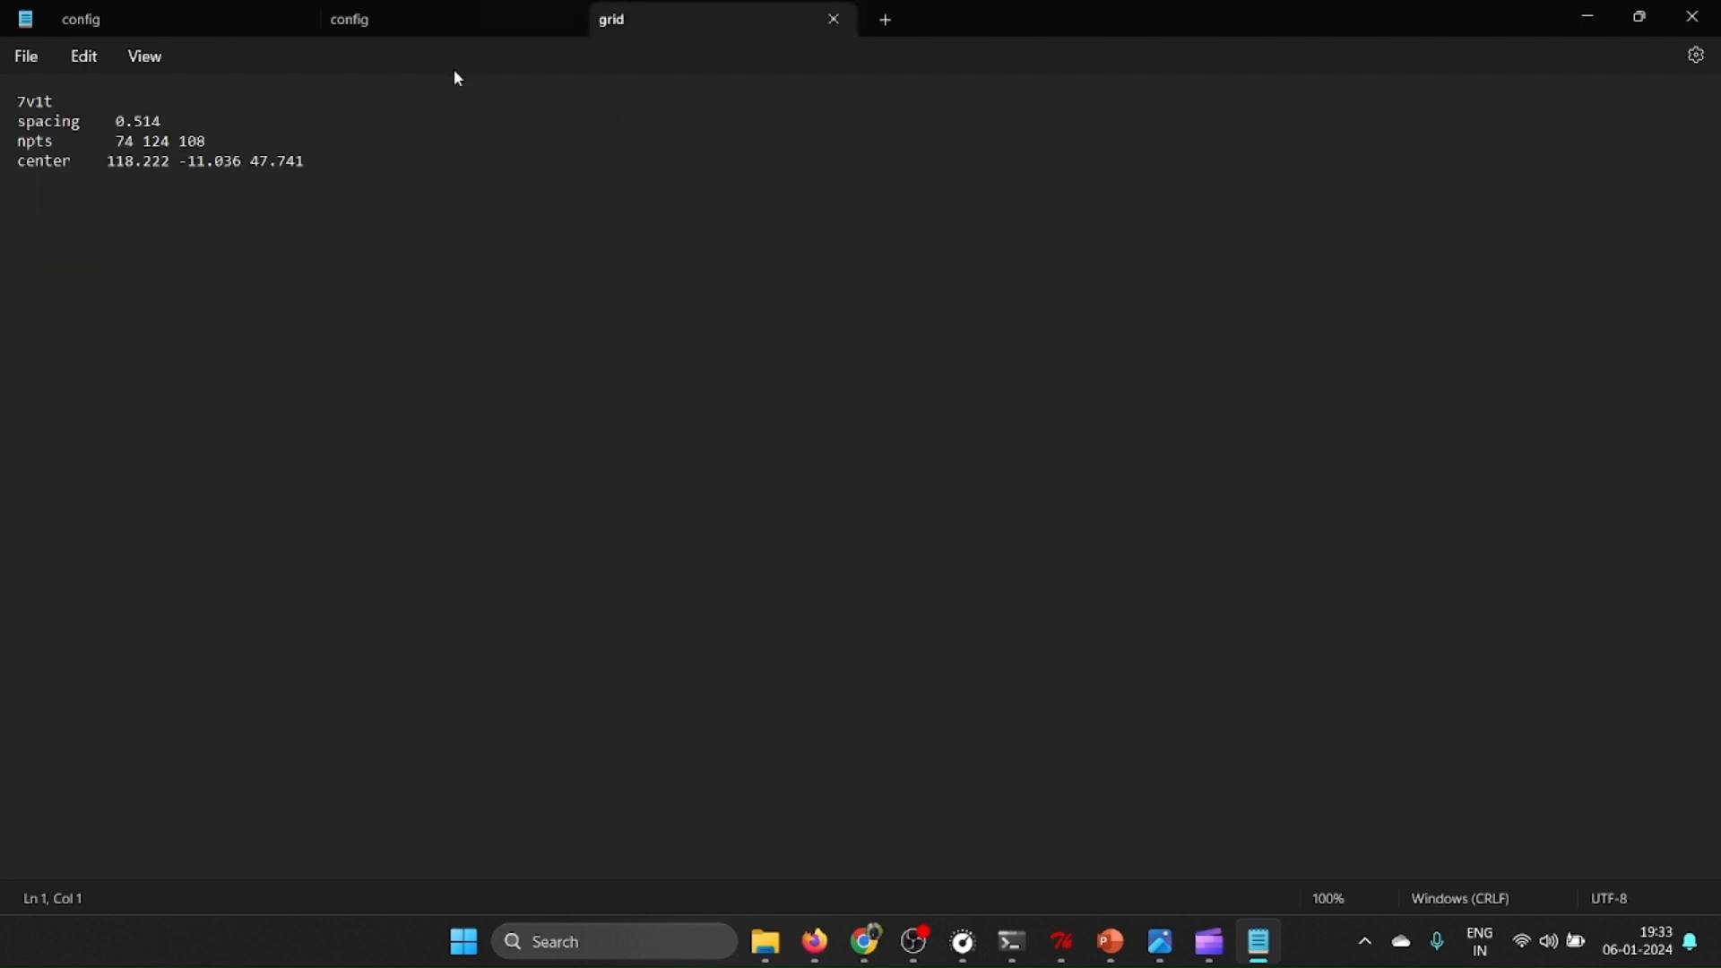
click(384, 27)
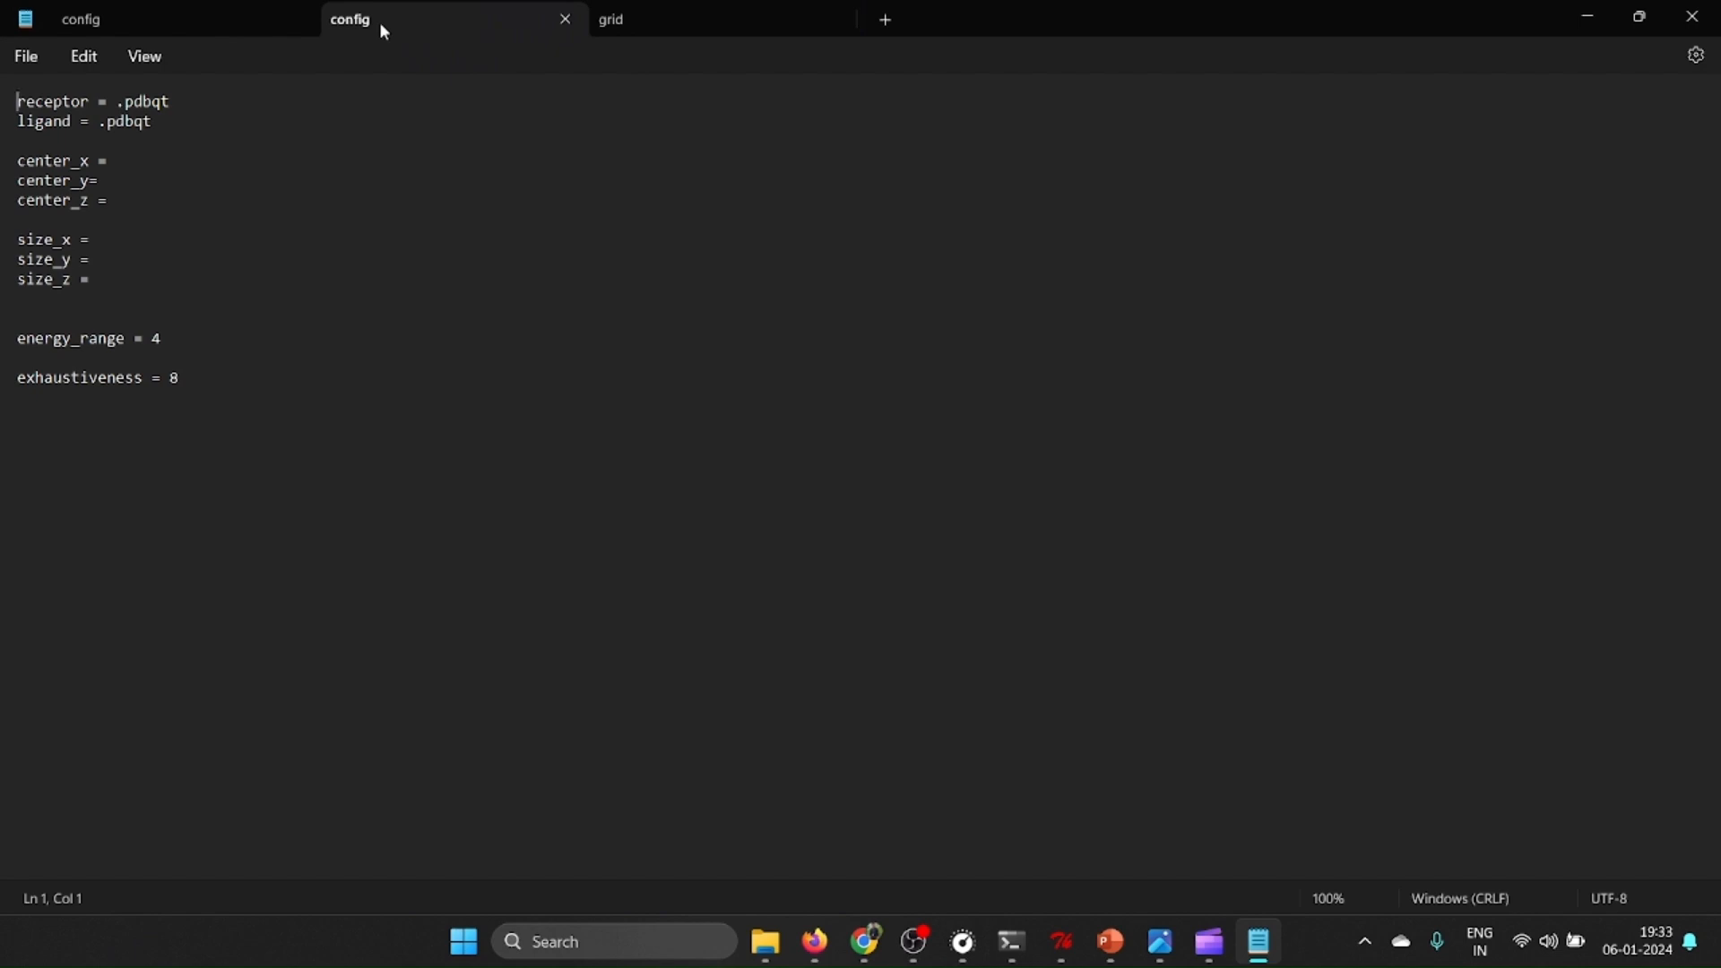
Copy the 7v1t PDBQT file's name from the dock folder and set the config's receptor to 7v1t.pdbqt.
click(118, 102)
mouse_move(765, 942)
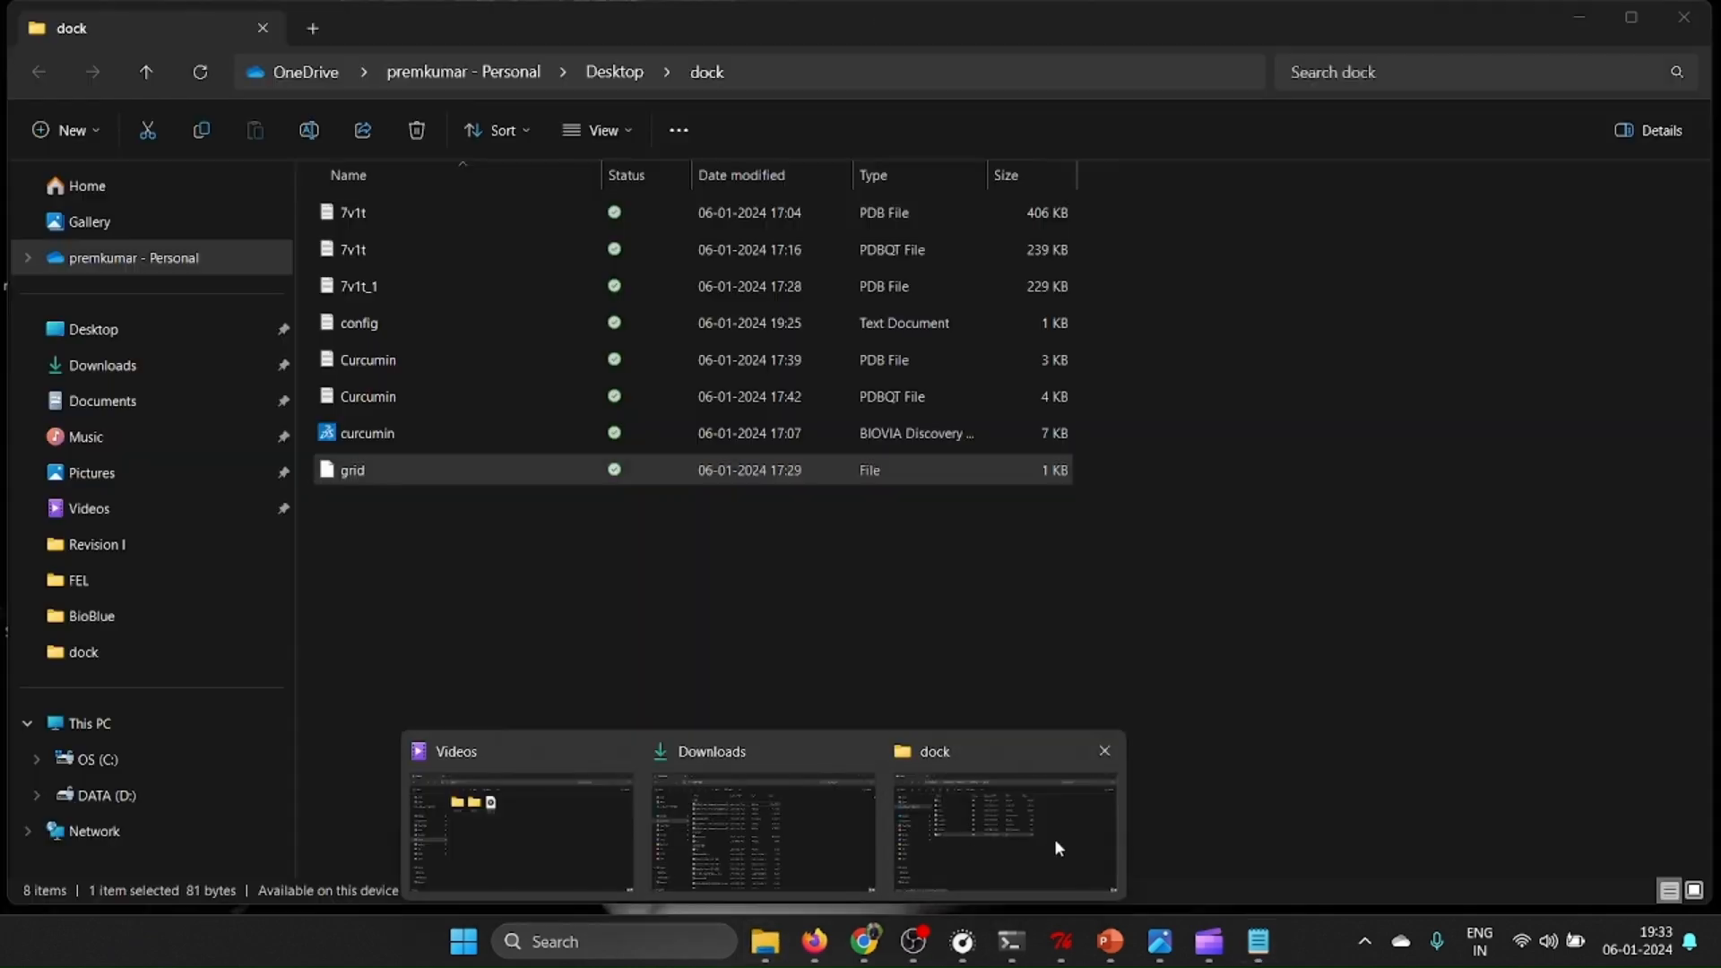
click(1056, 843)
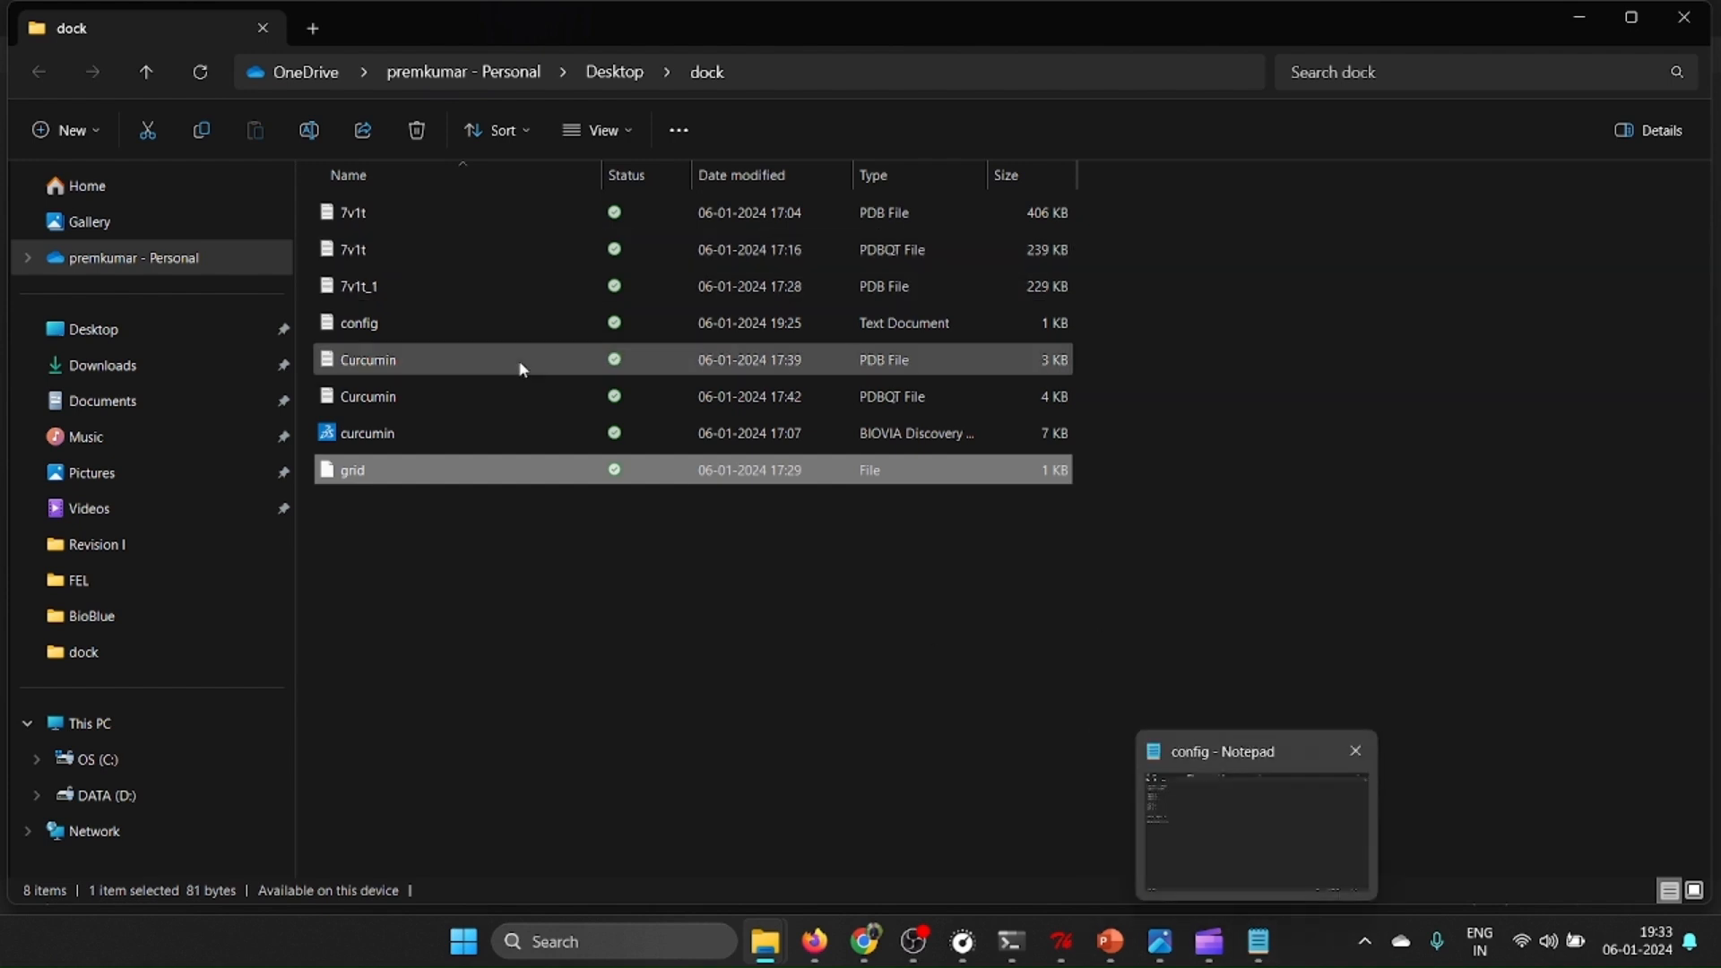
click(378, 249)
right_click(377, 248)
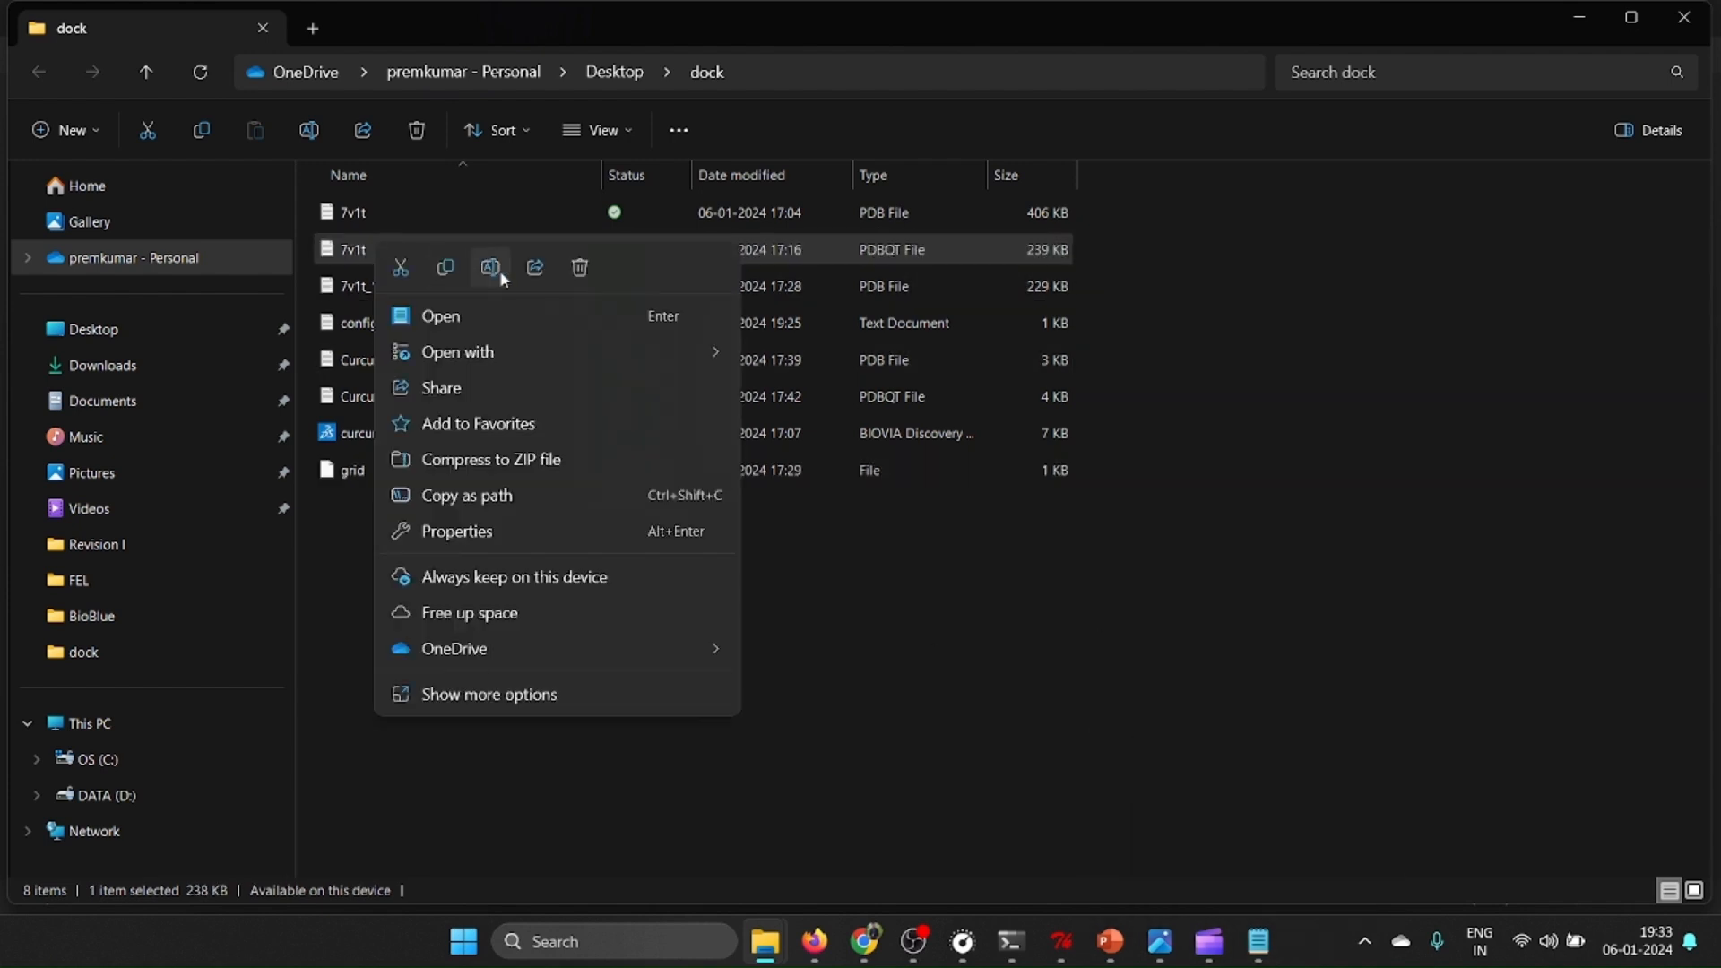
click(489, 266)
right_click(350, 249)
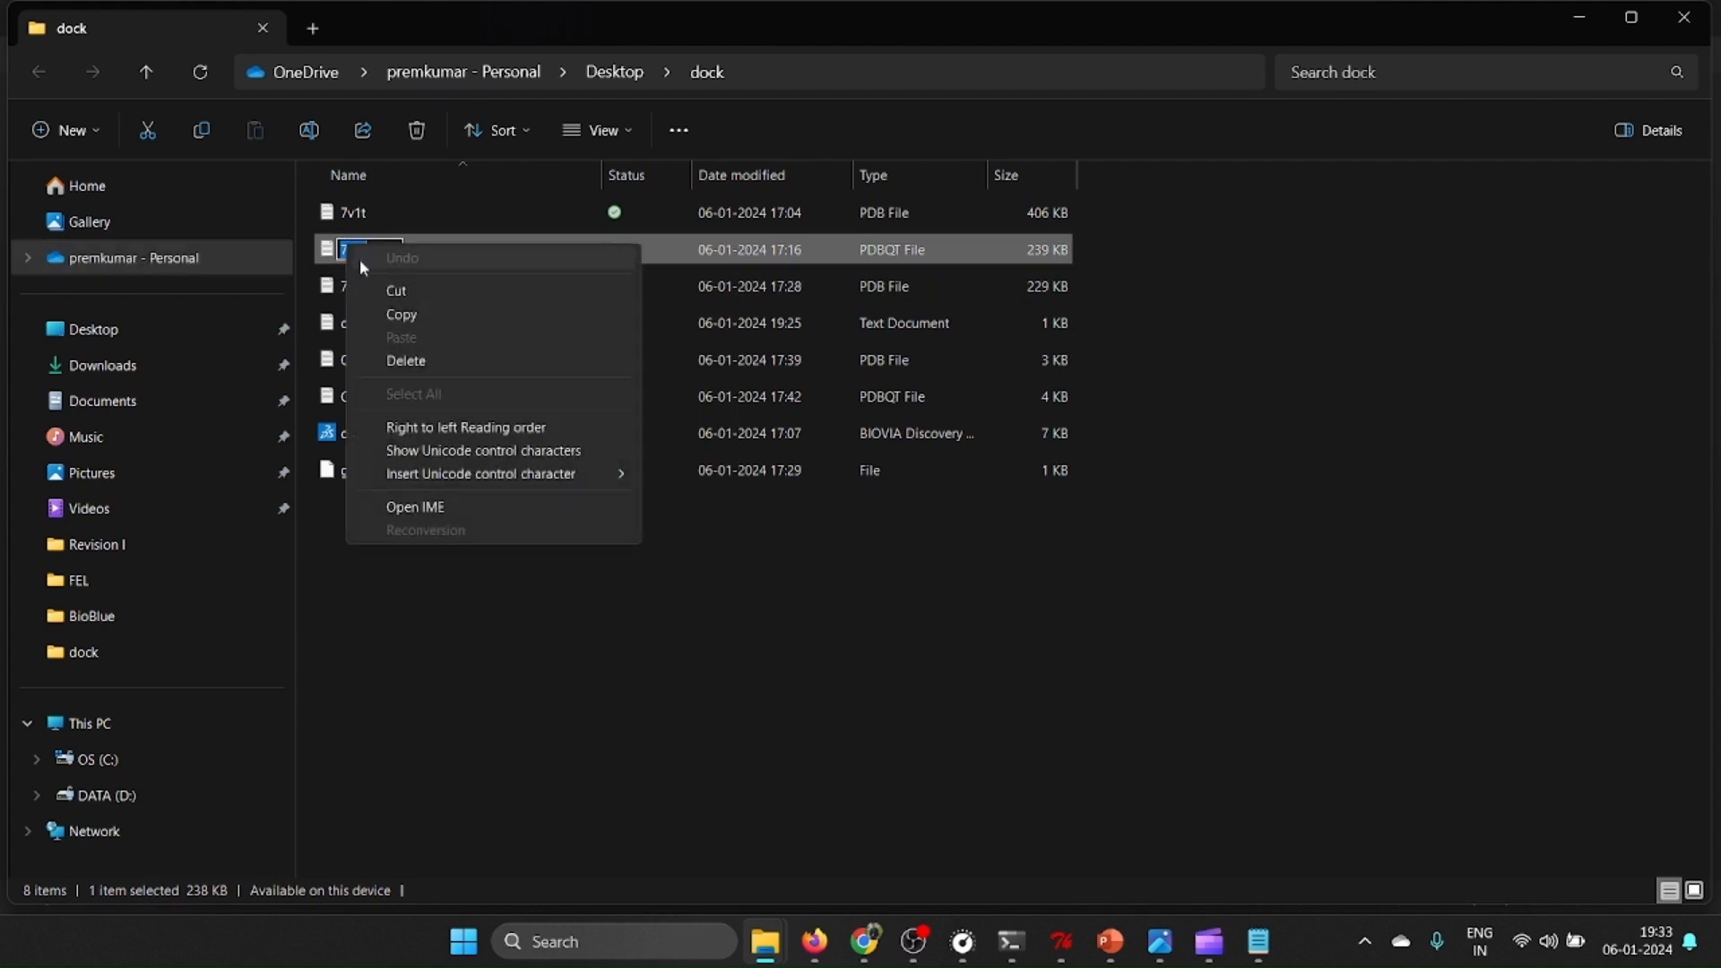
click(402, 311)
click(1266, 949)
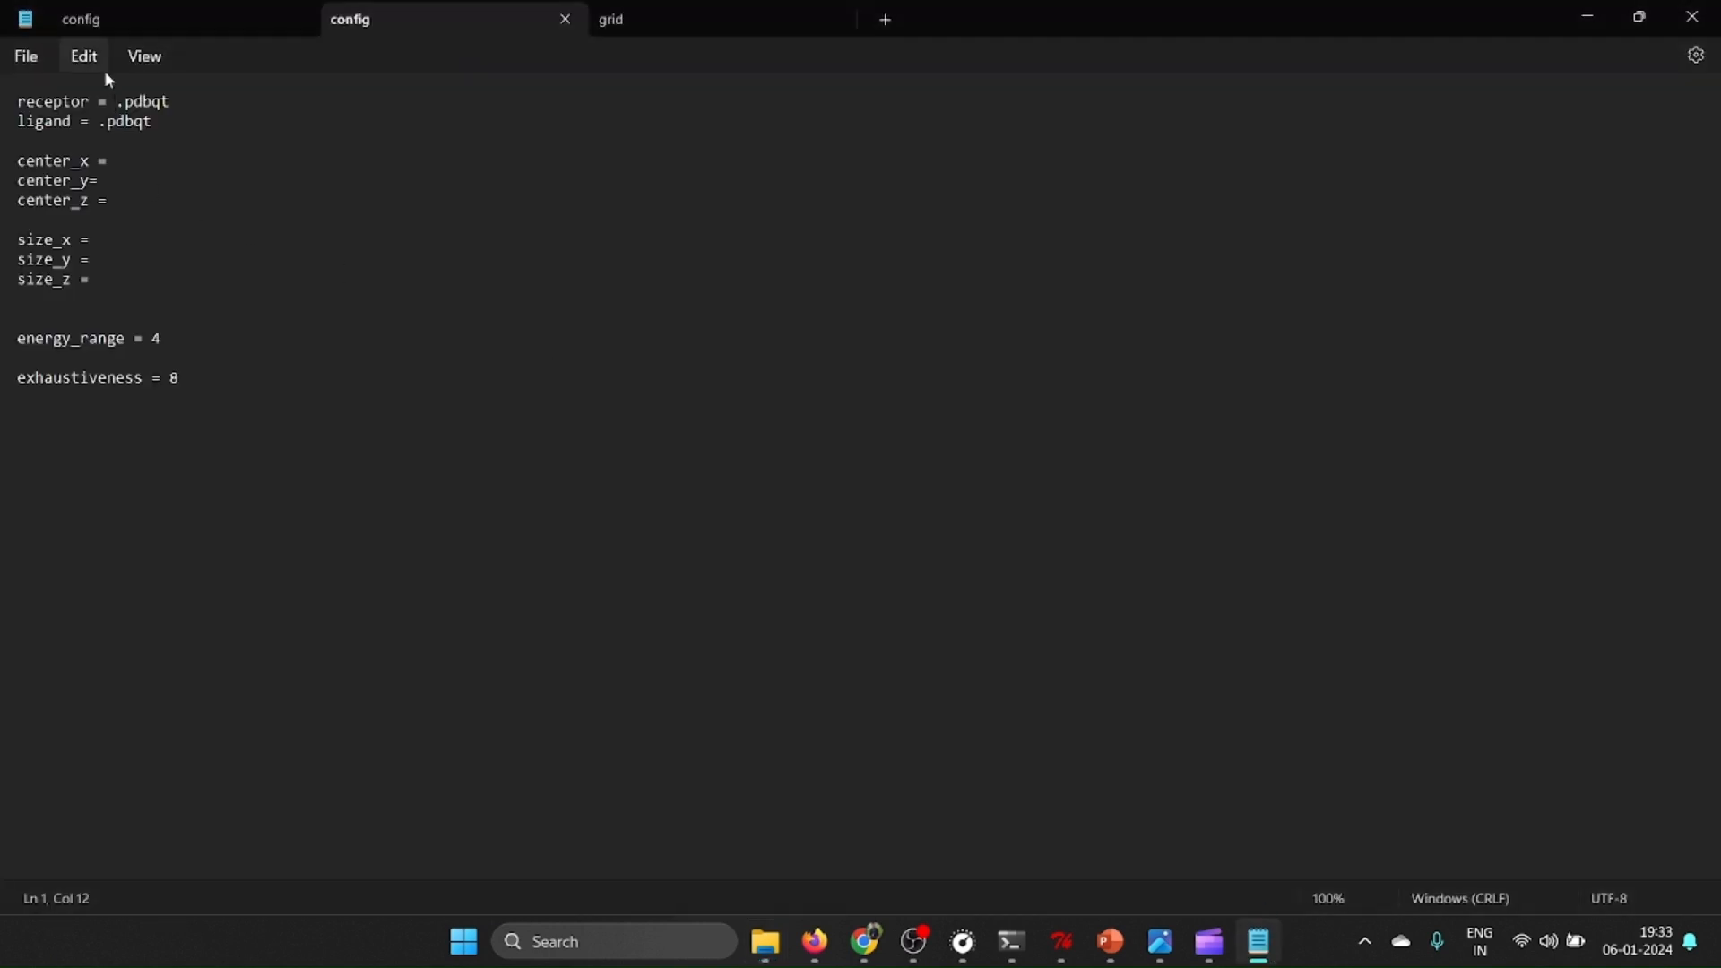
key(ctrl+v)
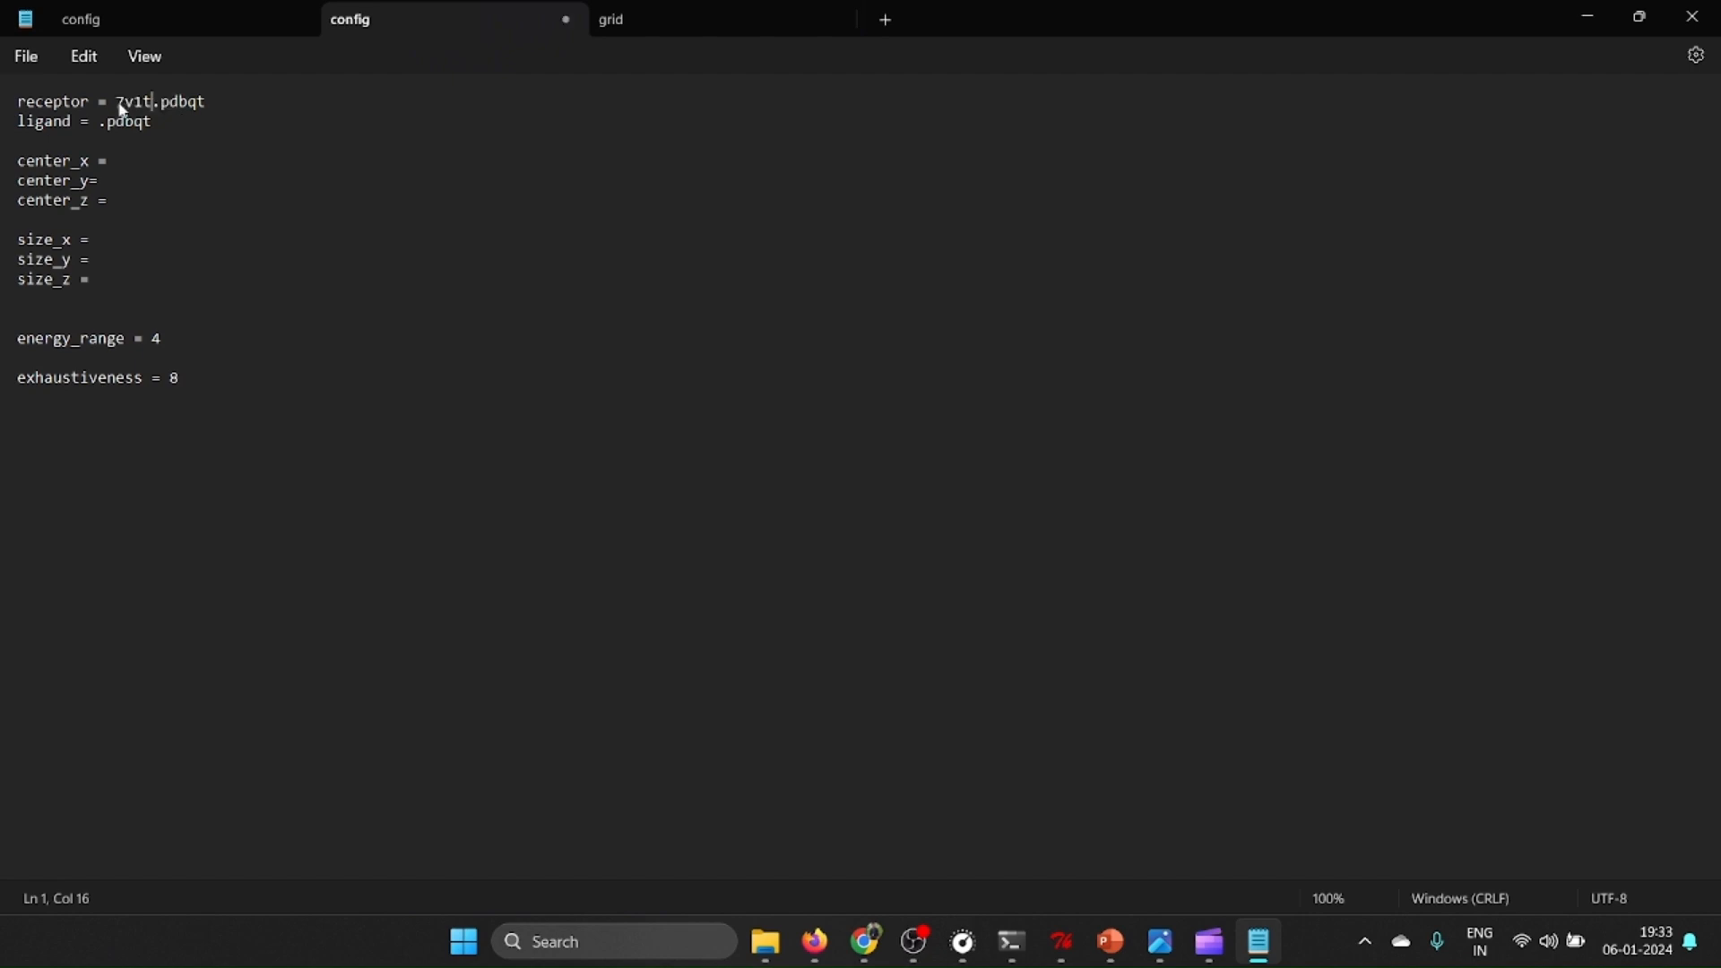
Set the ligand entry in the config file to curcumin.pdbqt.
click(118, 122)
text(curcumin)
Copy the centre values 118.222 -11.036 47.741 from the grid file into the config's center_x entry.
click(643, 30)
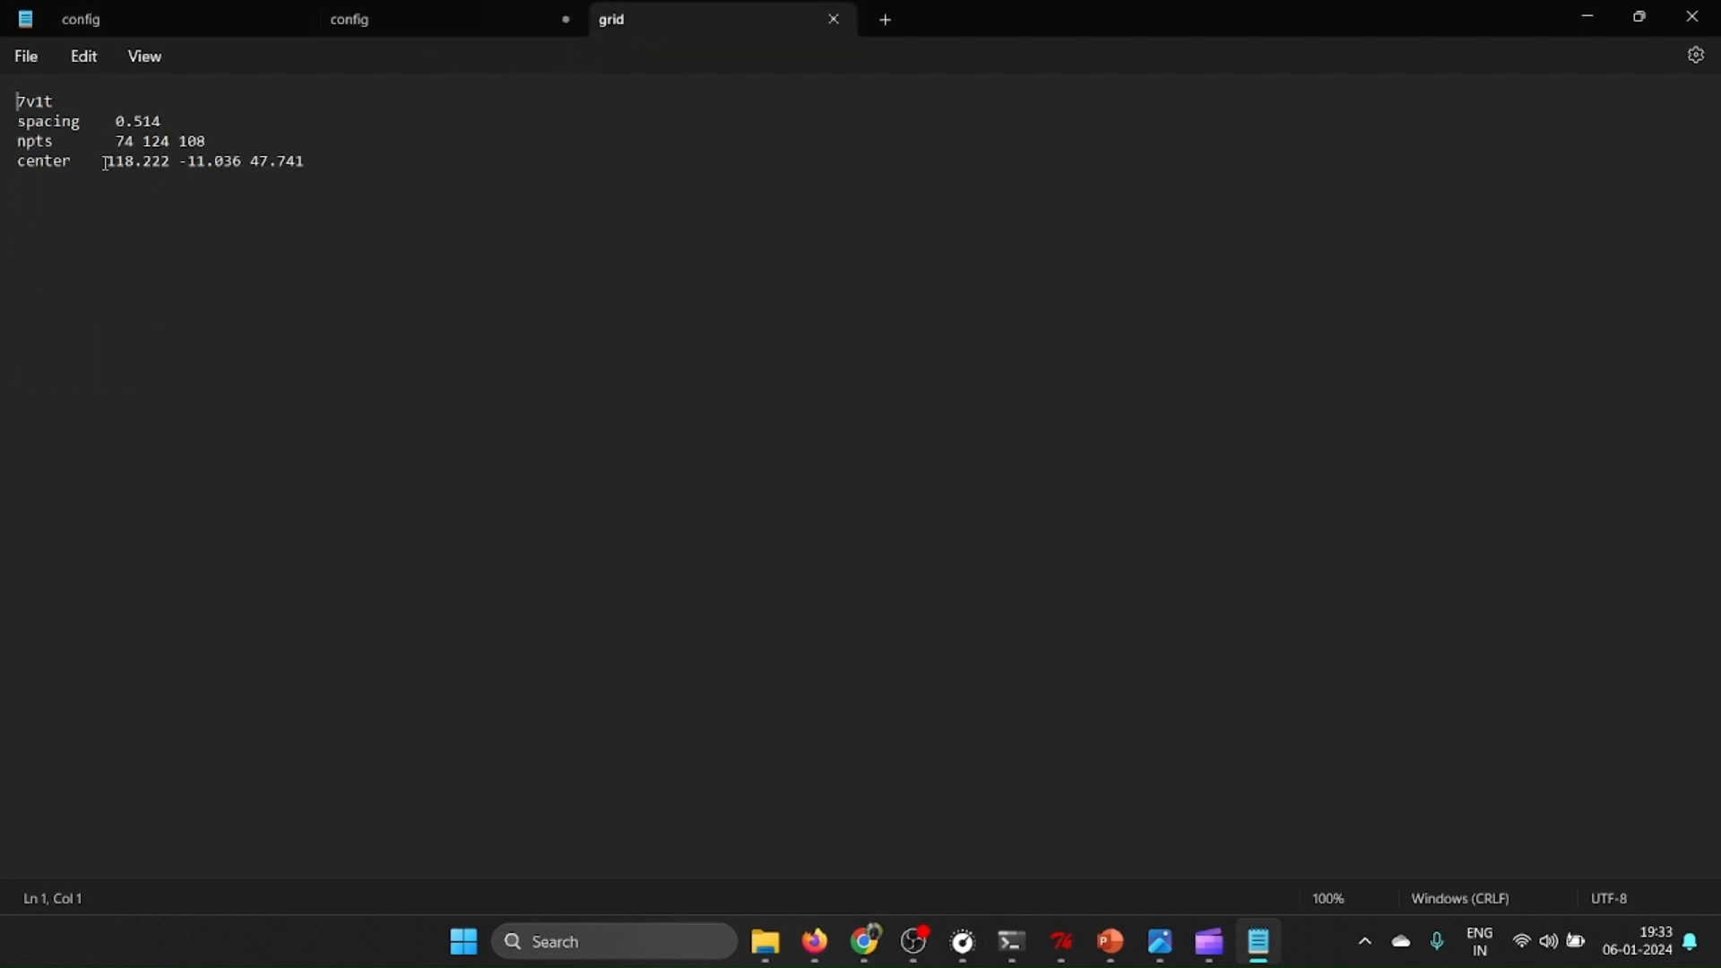
drag(106, 165, 313, 165)
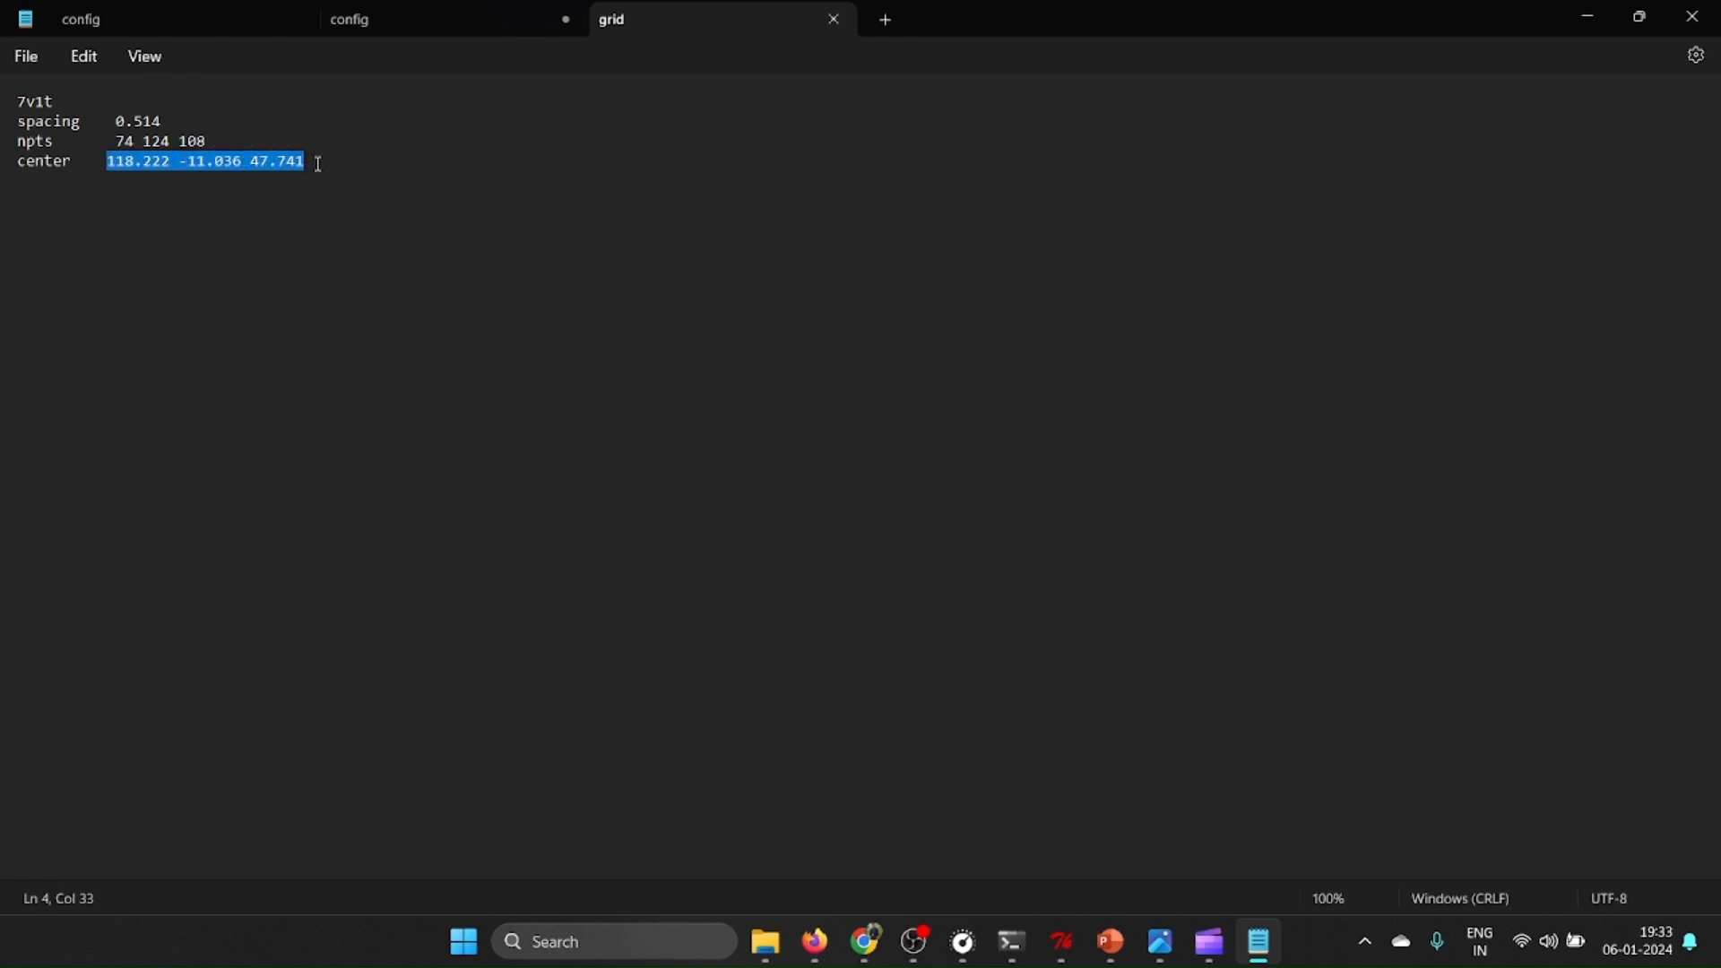
right_click(269, 173)
click(323, 284)
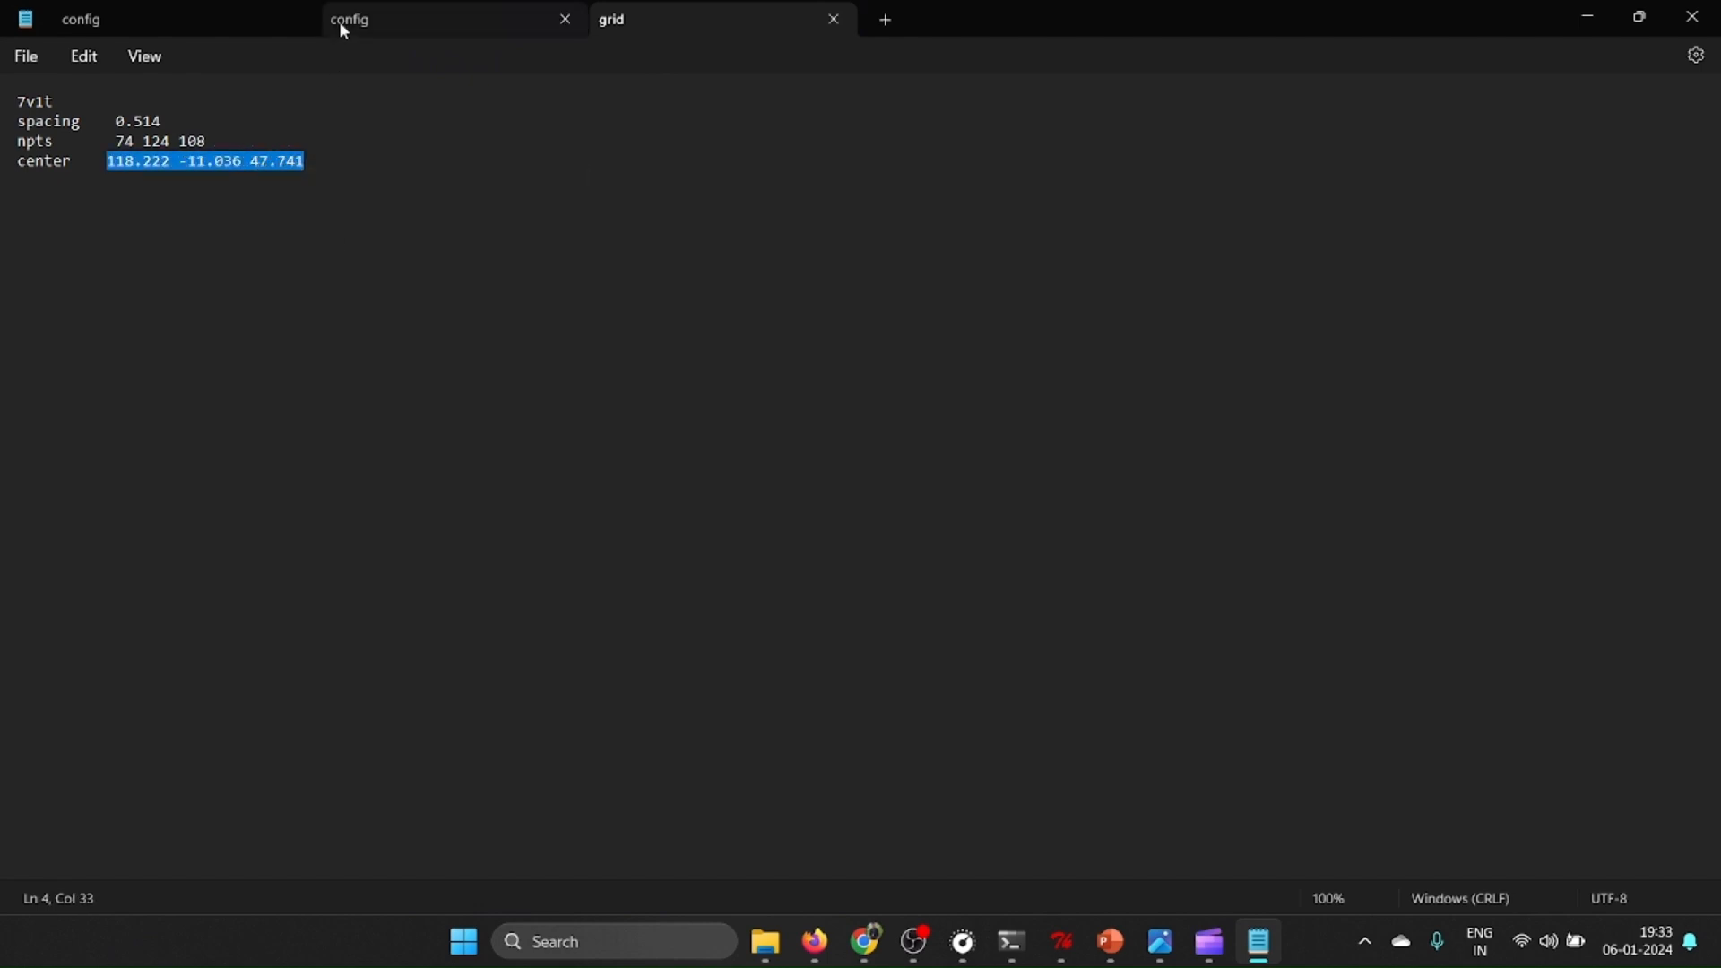
click(339, 20)
click(128, 162)
right_click(128, 161)
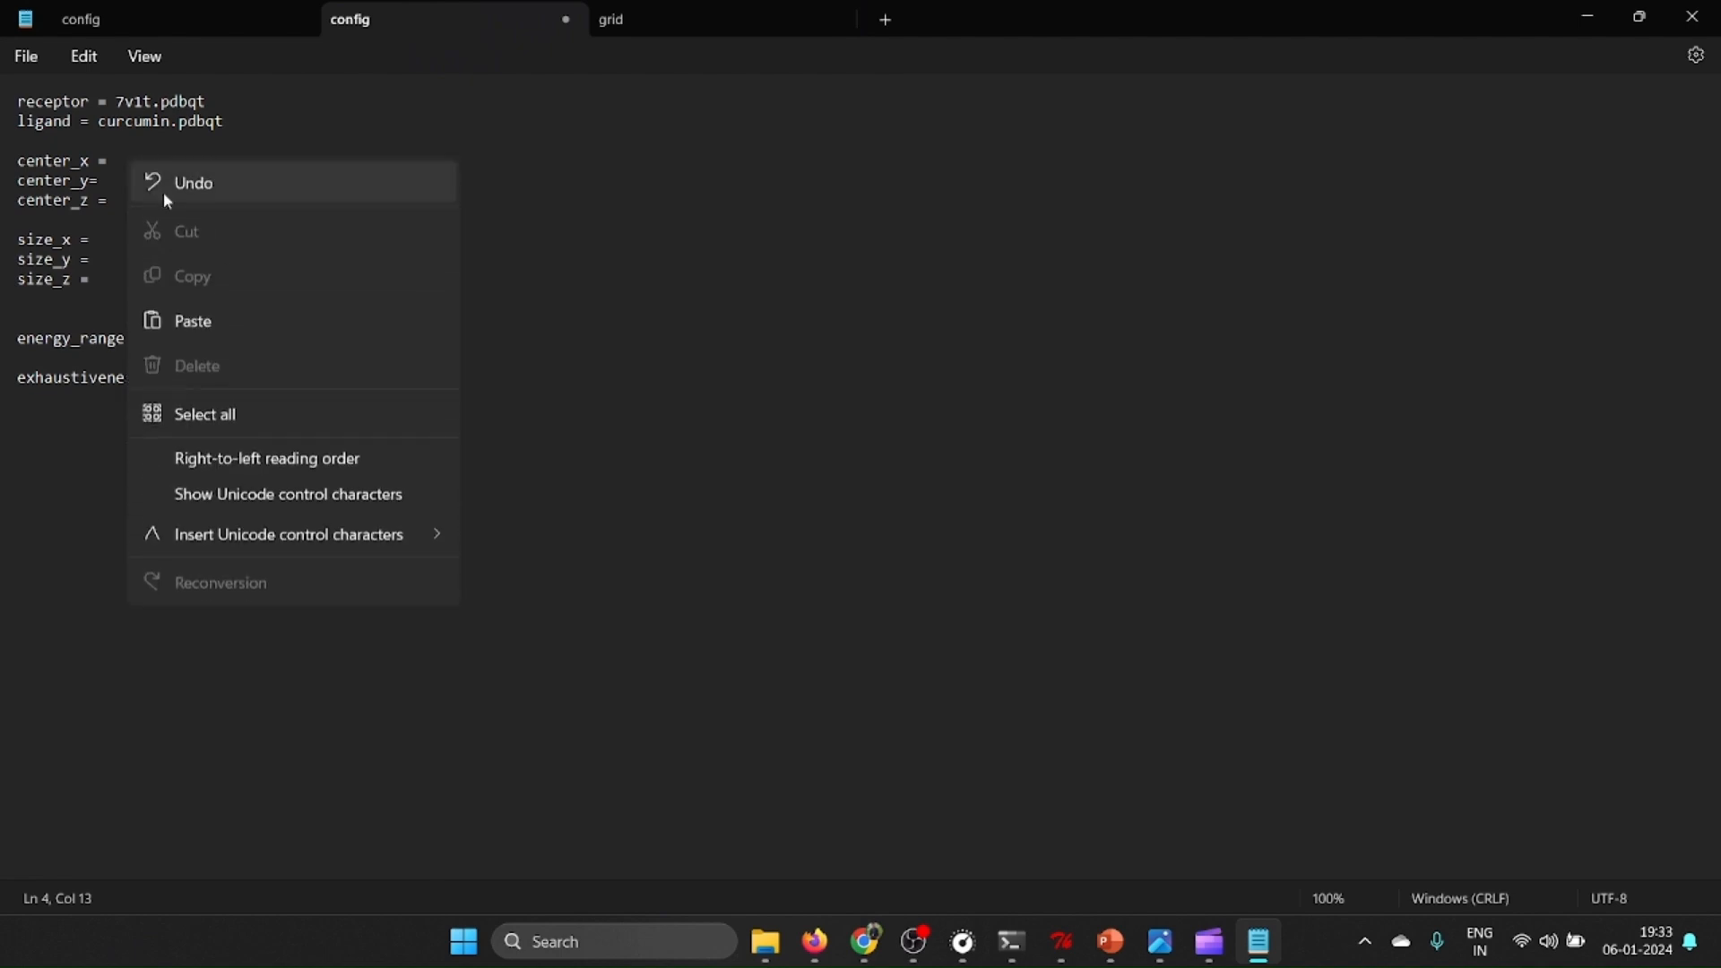
click(208, 309)
Move -11.036 47.741 from center_x to center_y, leaving center_x set to 118.222.
drag(197, 163, 351, 163)
right_click(278, 172)
click(314, 239)
click(130, 183)
right_click(130, 183)
click(229, 344)
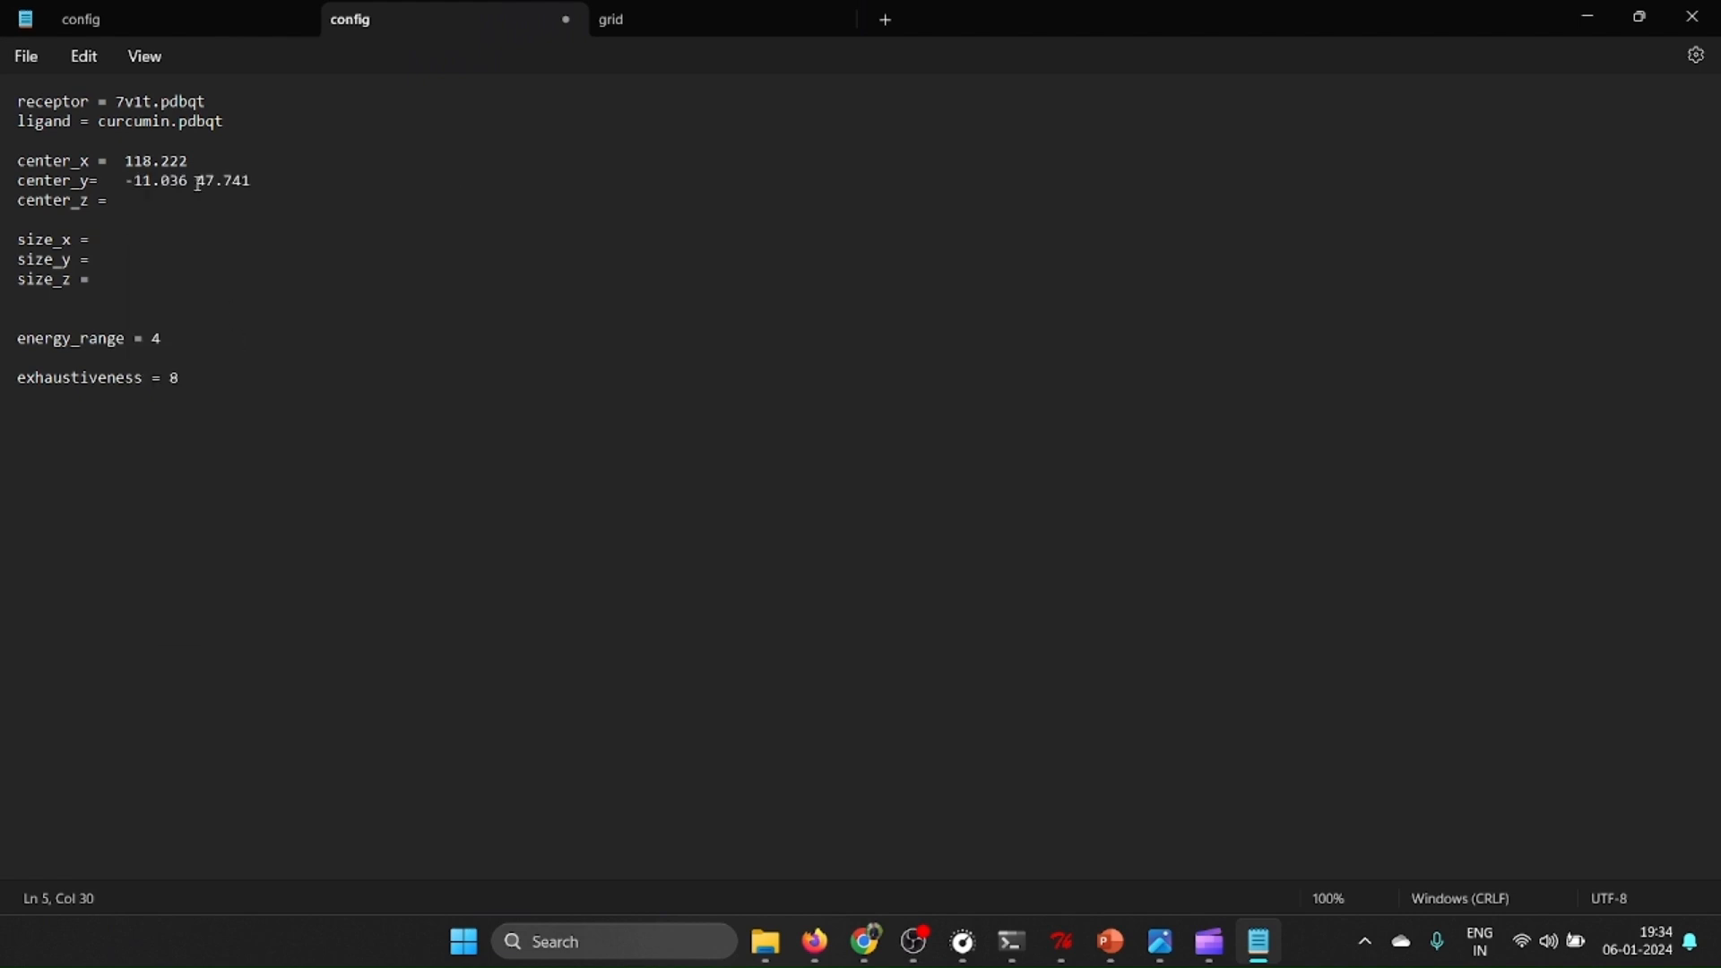
Move 47.741 from center_y to center_z, leaving center_y set to -11.036.
drag(197, 181, 315, 196)
drag(198, 181, 259, 188)
right_click(260, 188)
click(246, 244)
click(130, 202)
right_click(135, 204)
click(219, 354)
Copy the npts values 74 124 108 from the grid file into the config's size_x entry.
click(132, 248)
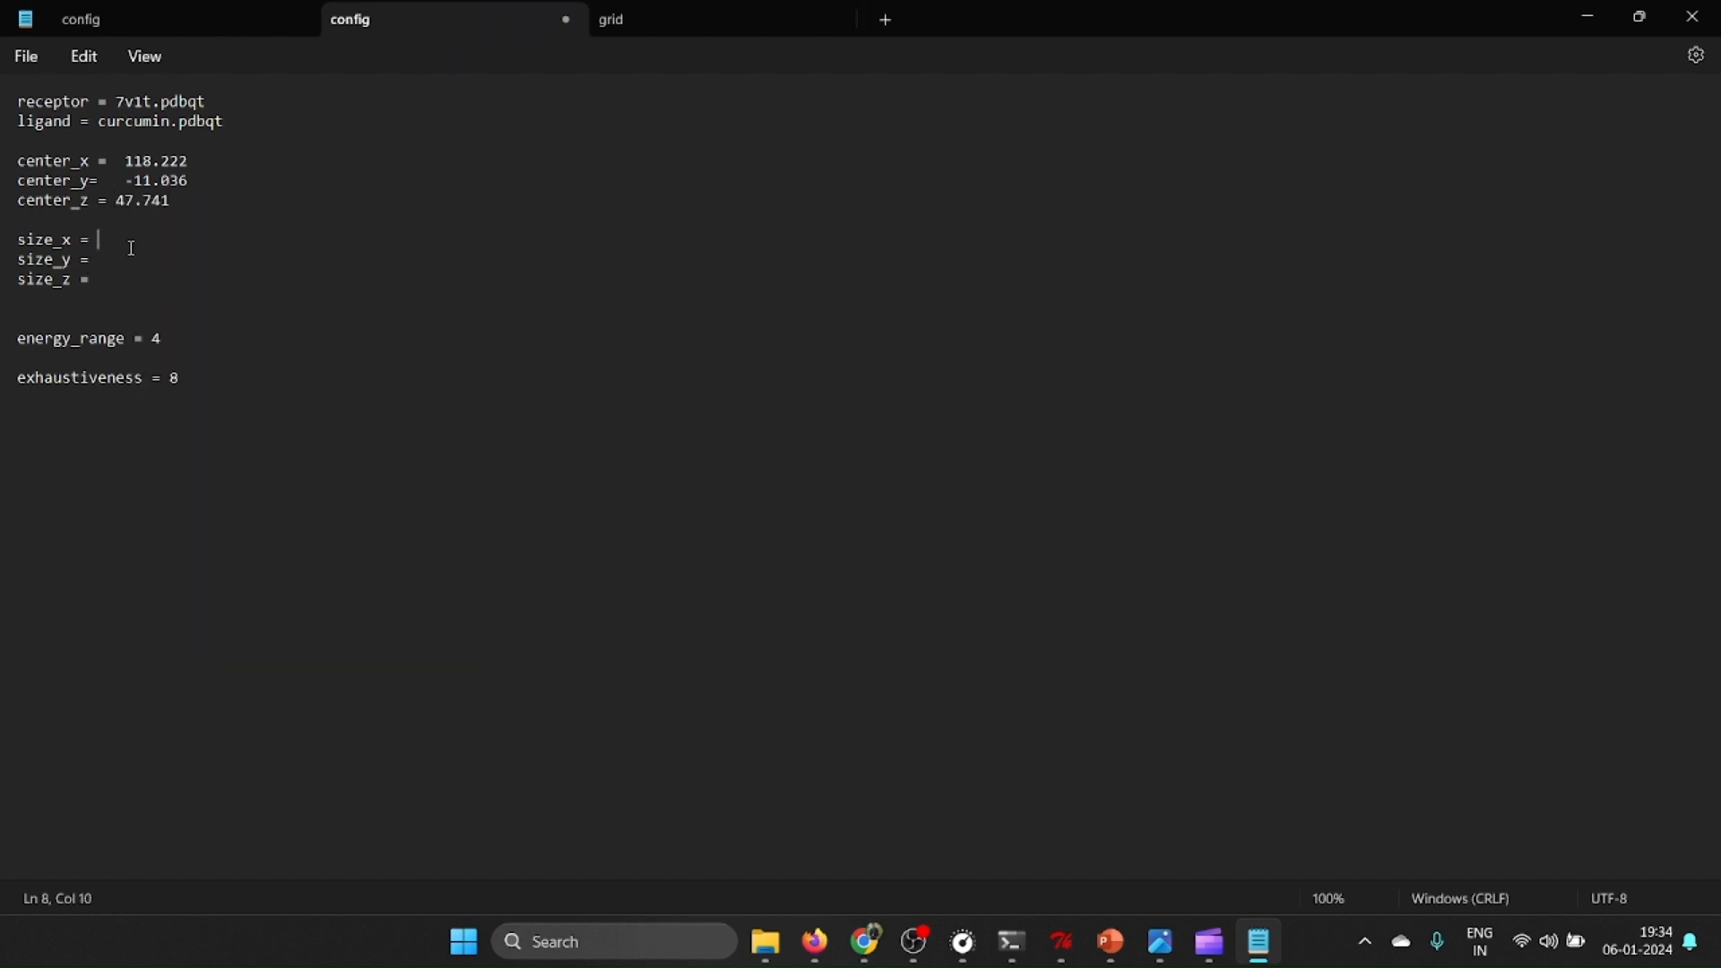
click(681, 34)
drag(119, 142, 206, 142)
right_click(192, 152)
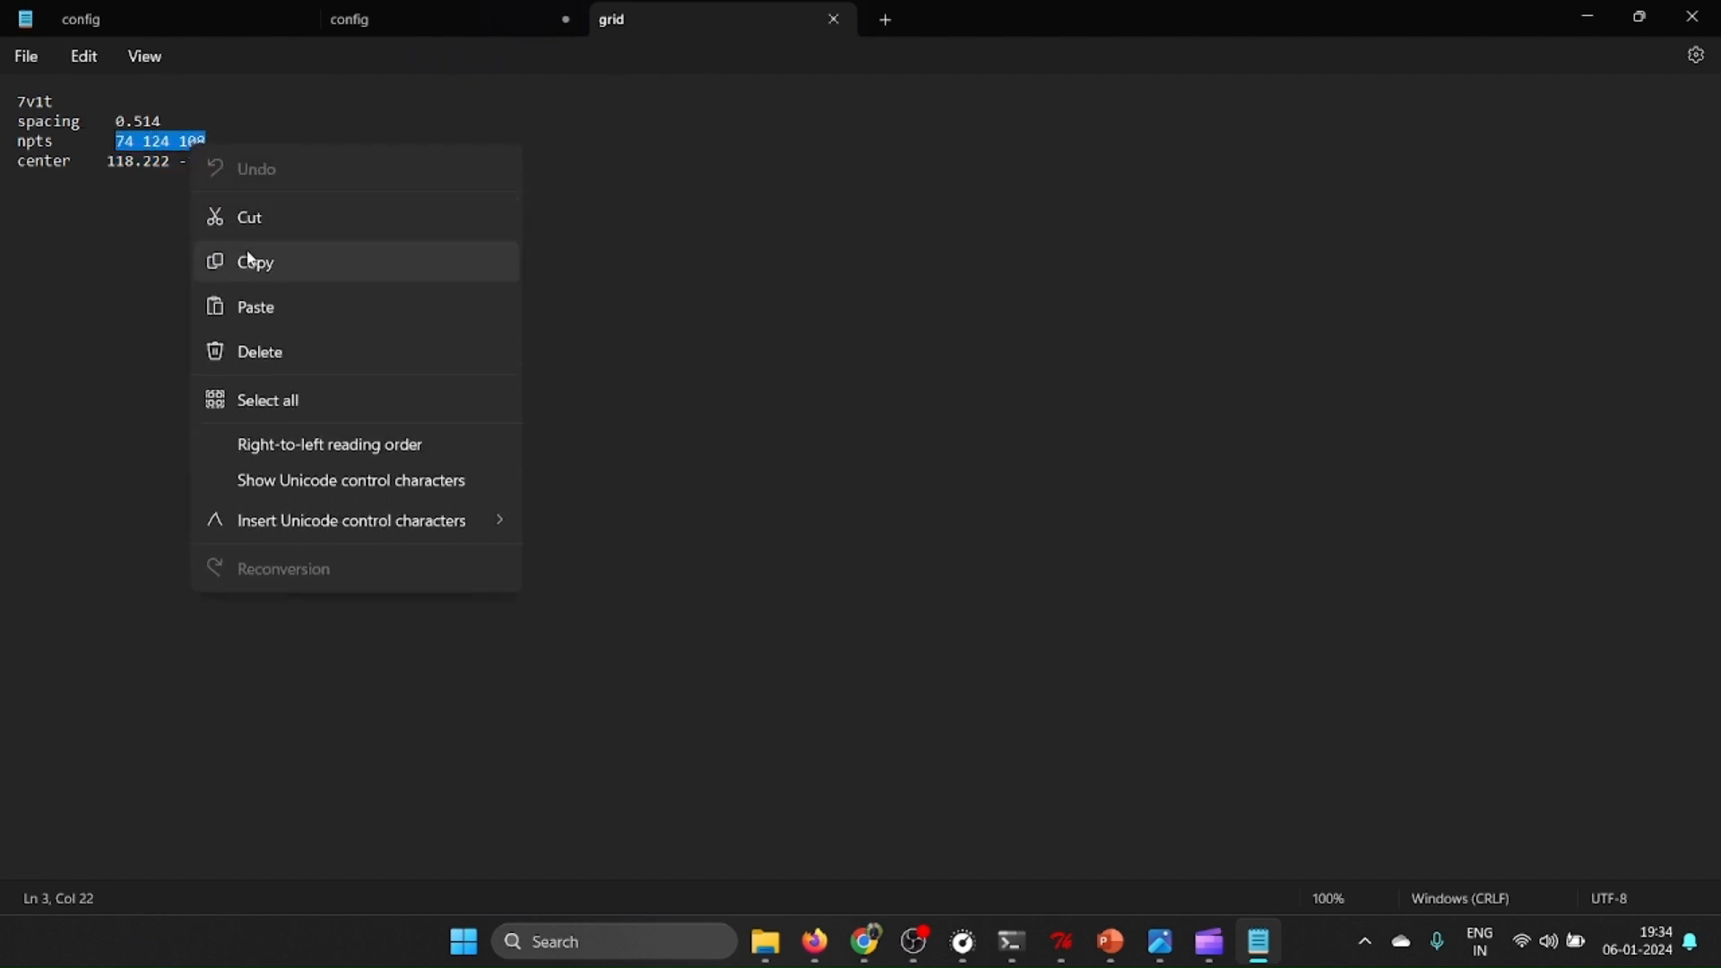
click(251, 260)
click(334, 22)
right_click(116, 235)
click(207, 391)
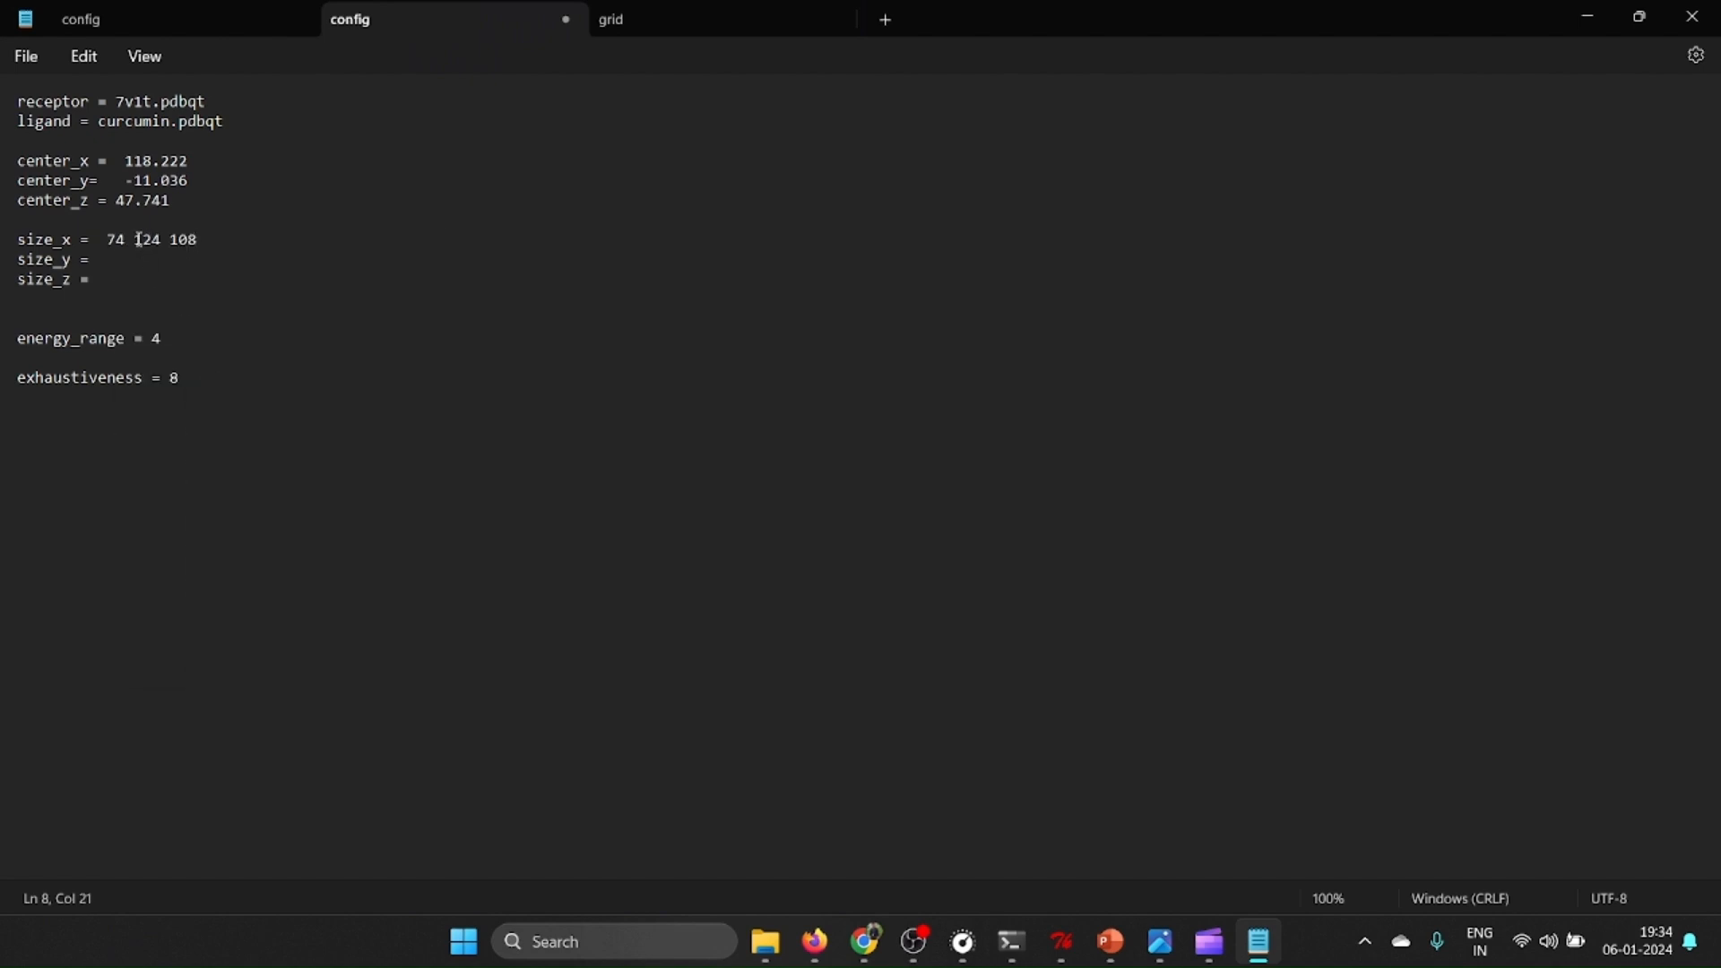
Move 124 108 from size_x to size_y, leaving size_x set to 74.
drag(135, 240, 254, 242)
right_click(166, 228)
click(203, 295)
click(139, 260)
right_click(132, 262)
click(205, 407)
Move 108 from size_y to size_z, leaving size_y set to 124.
drag(141, 260, 166, 261)
right_click(162, 263)
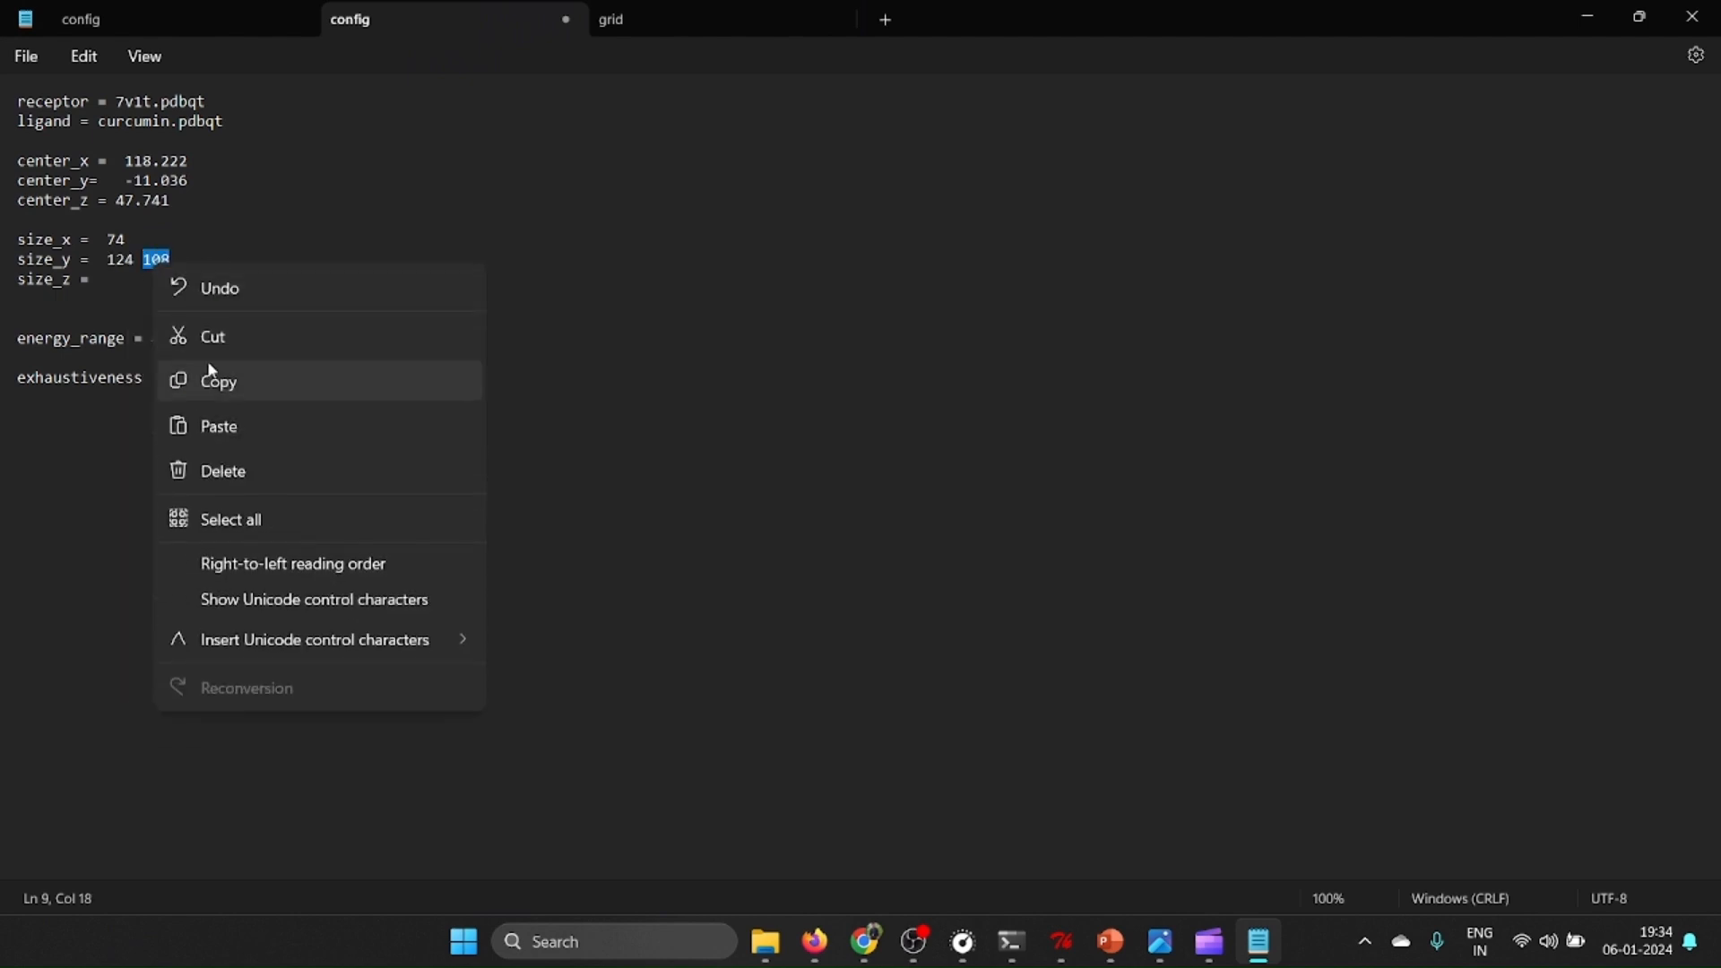
click(202, 317)
click(113, 282)
right_click(114, 284)
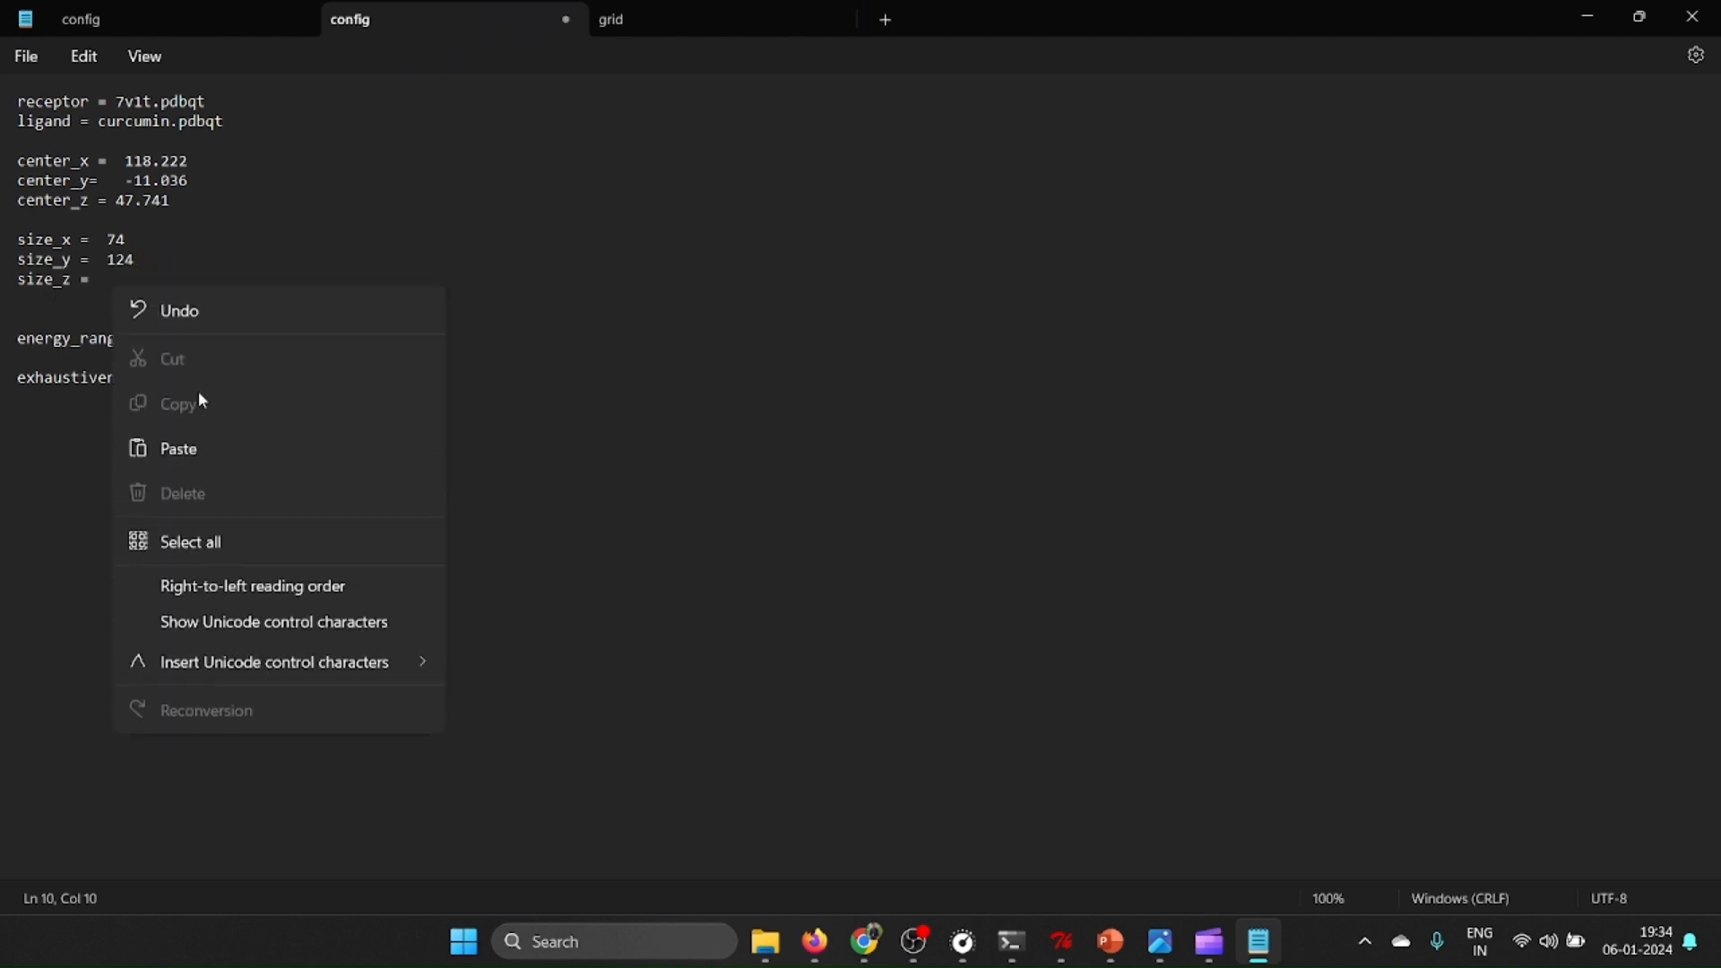
click(206, 444)
Save the completed config file, close the open config and grid documents, and return to the dock folder.
click(197, 339)
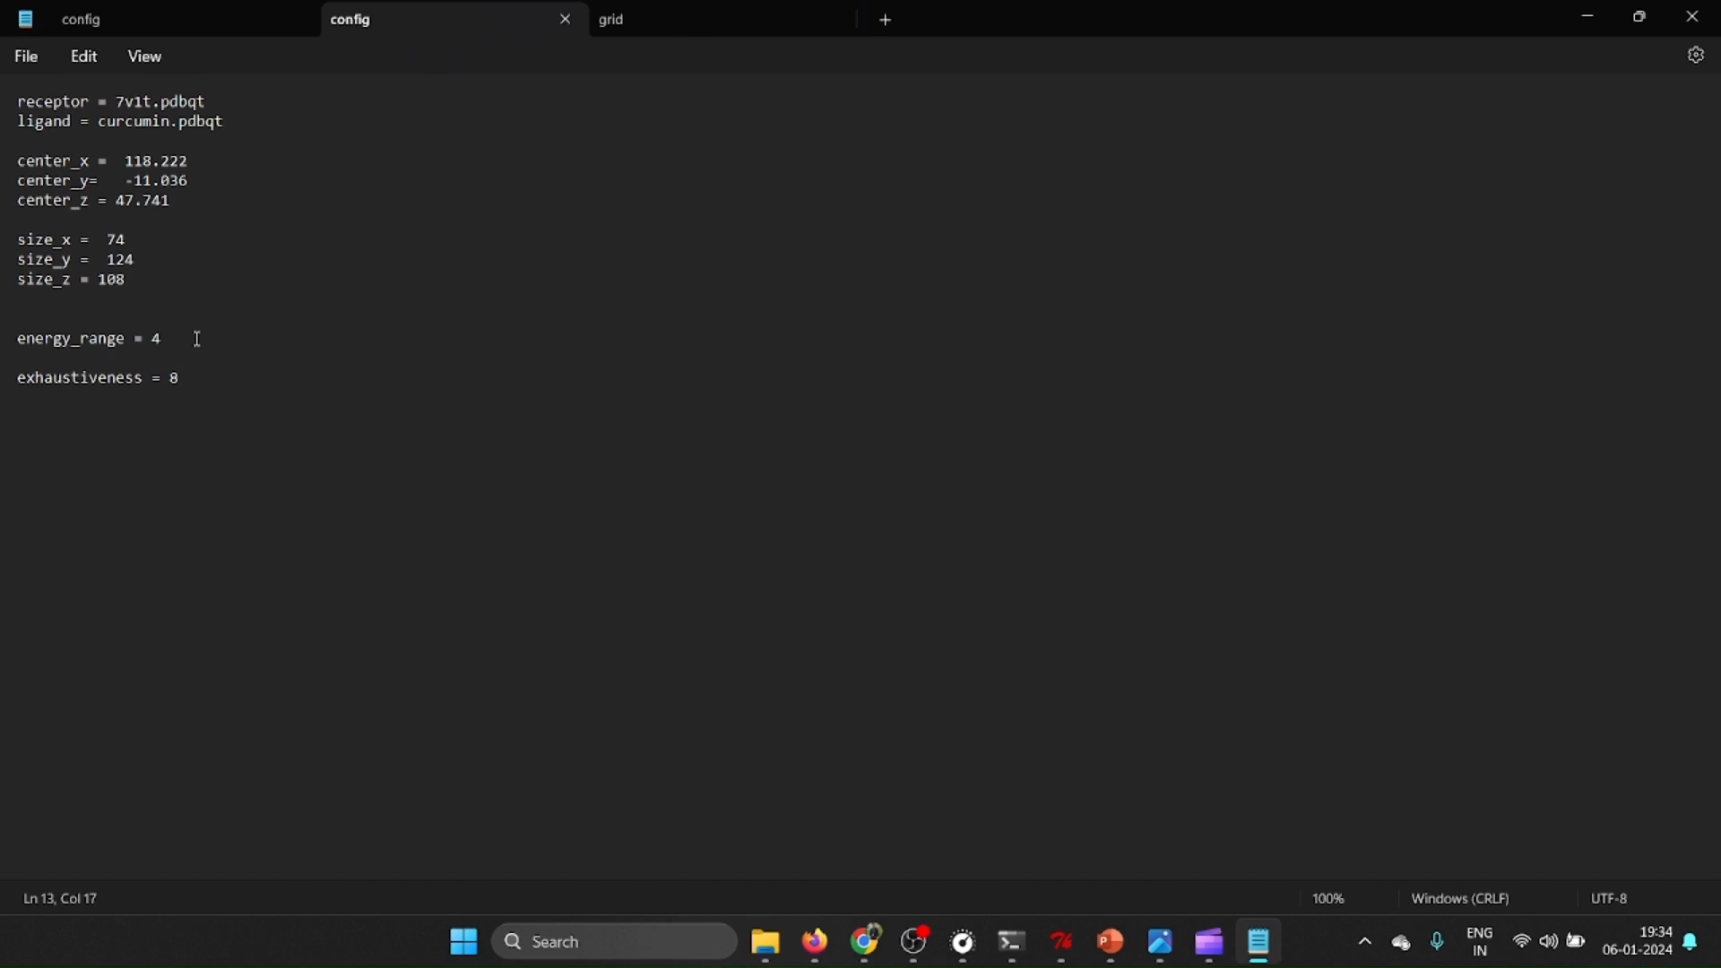
click(566, 19)
click(566, 19)
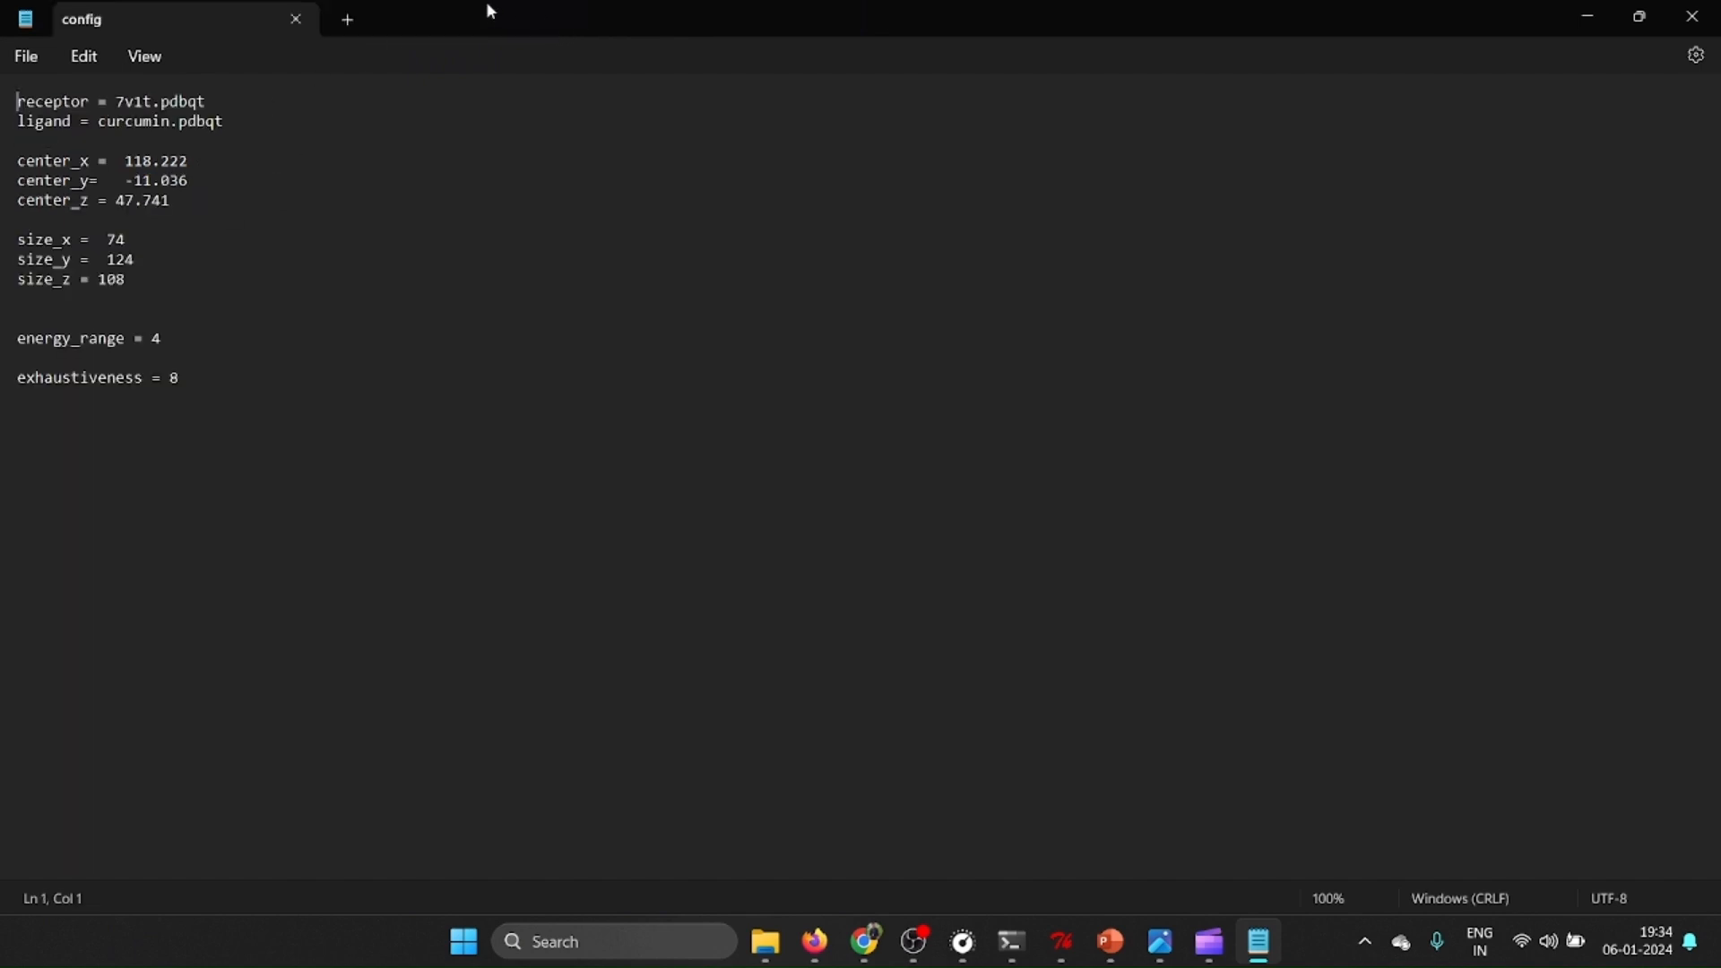
click(294, 18)
click(939, 714)
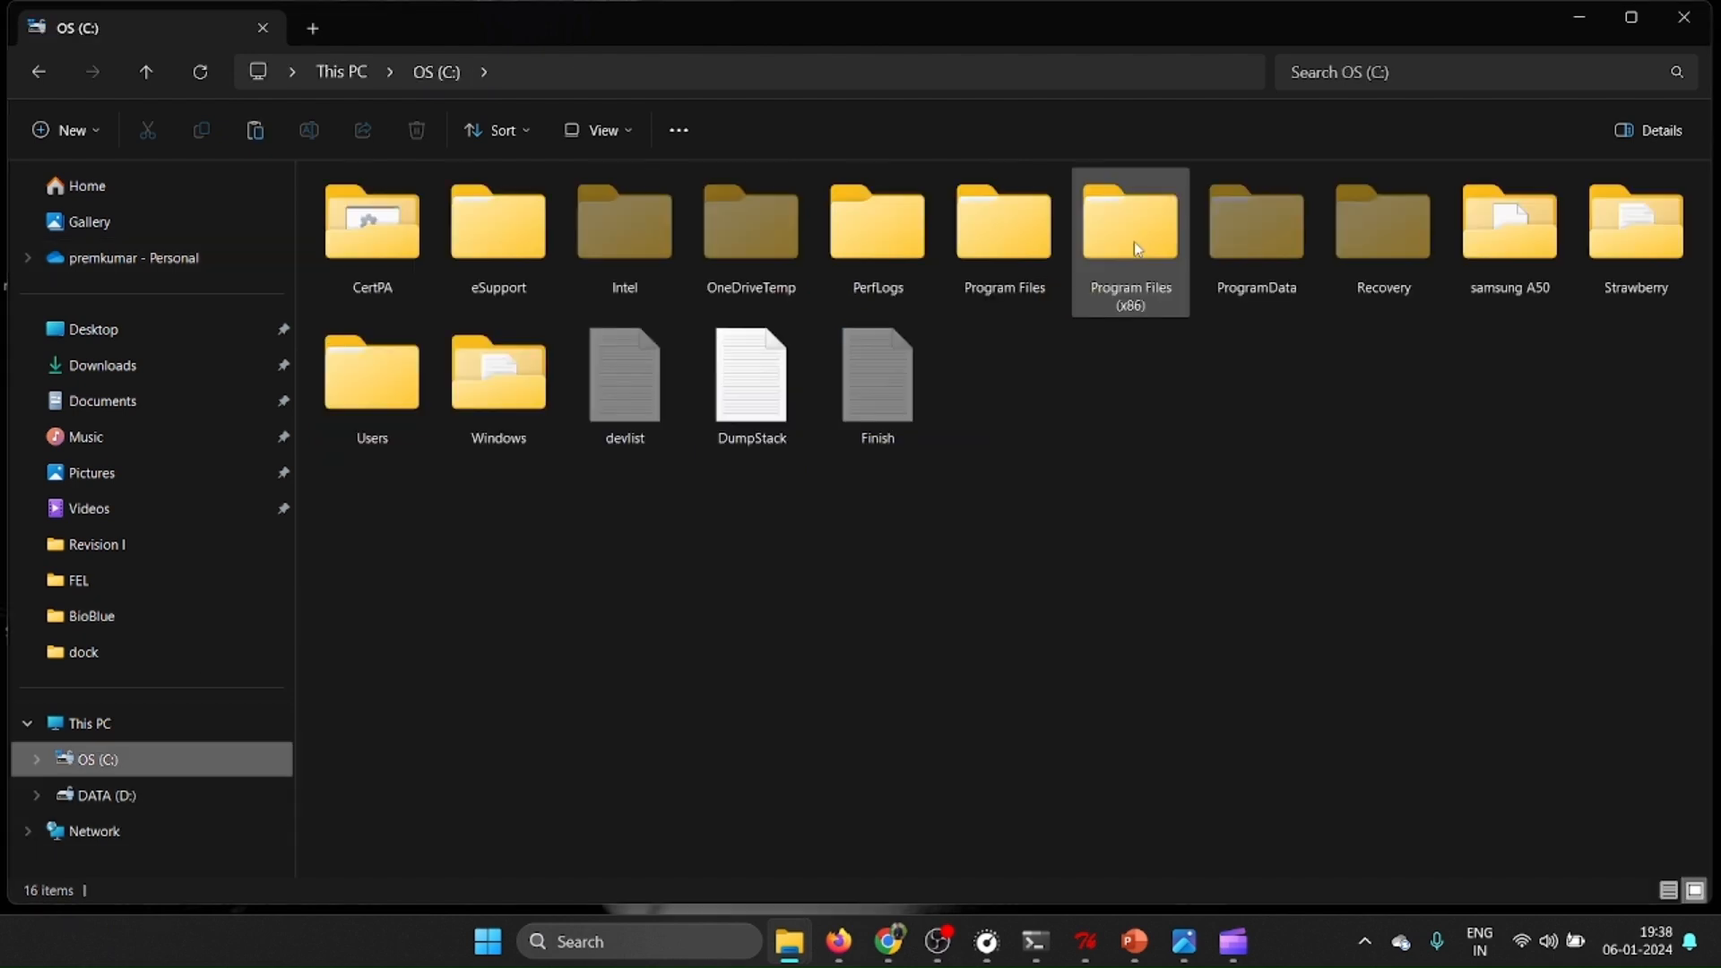
Copy the vina and vina_split applications from the Vina folder under Program Files (x86)\The Scripps Research Institute.
double_click(1133, 247)
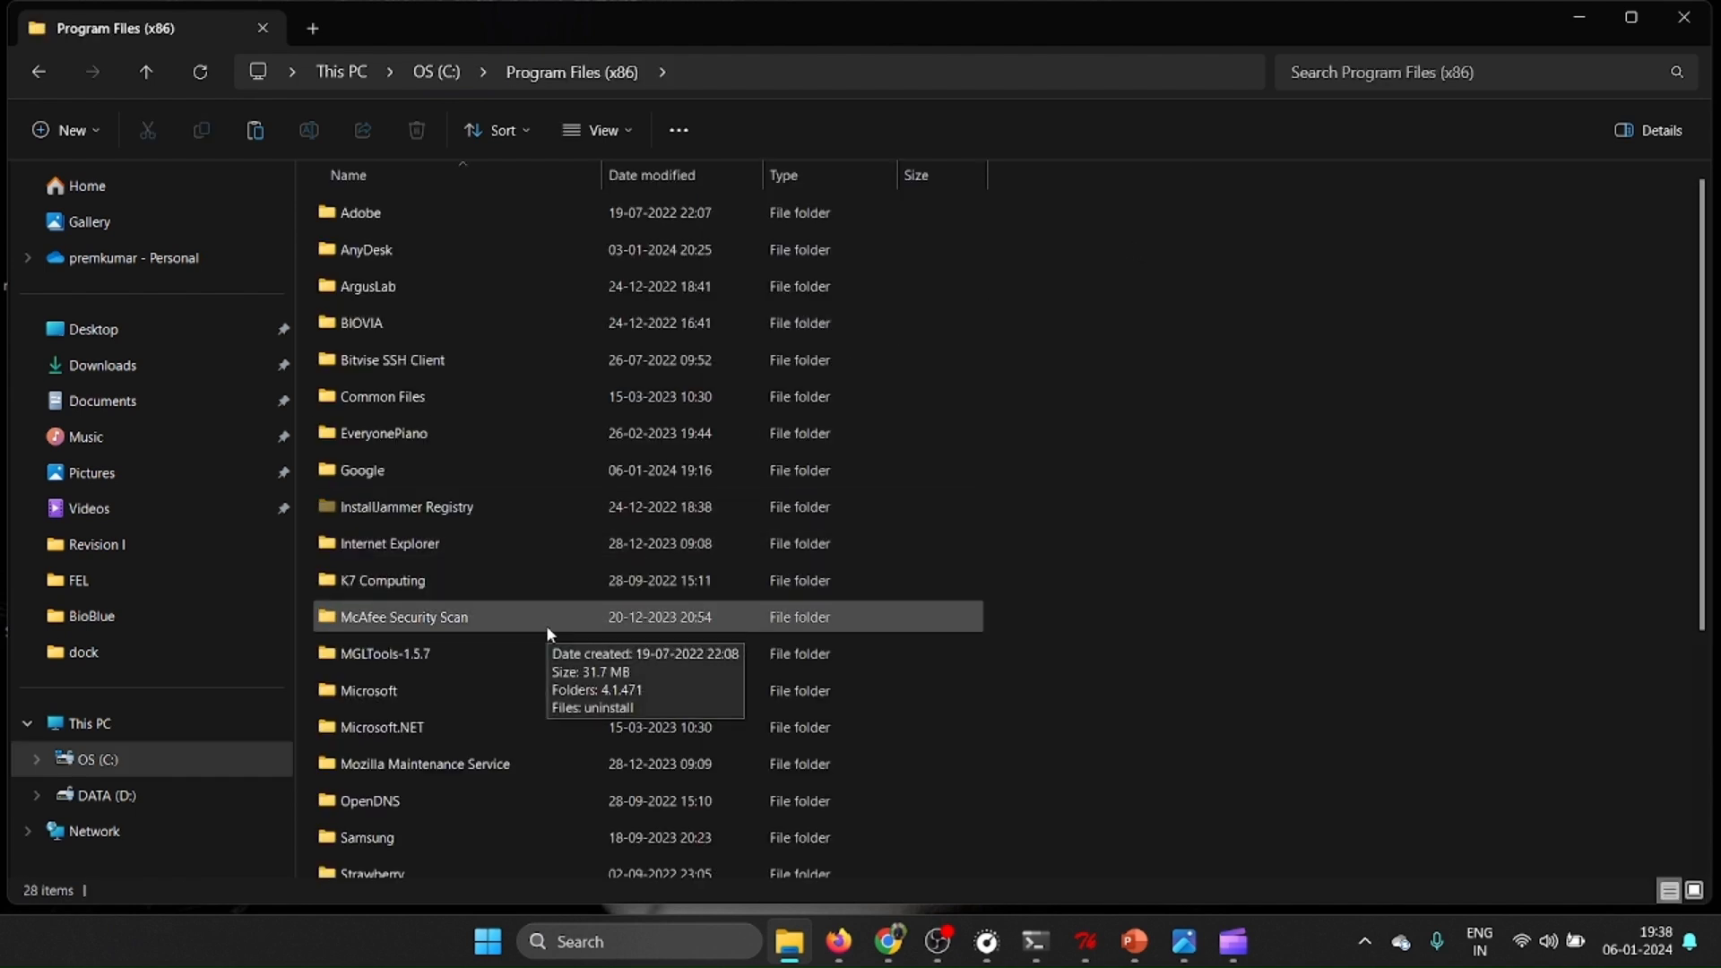
scroll(548, 629, down, 3)
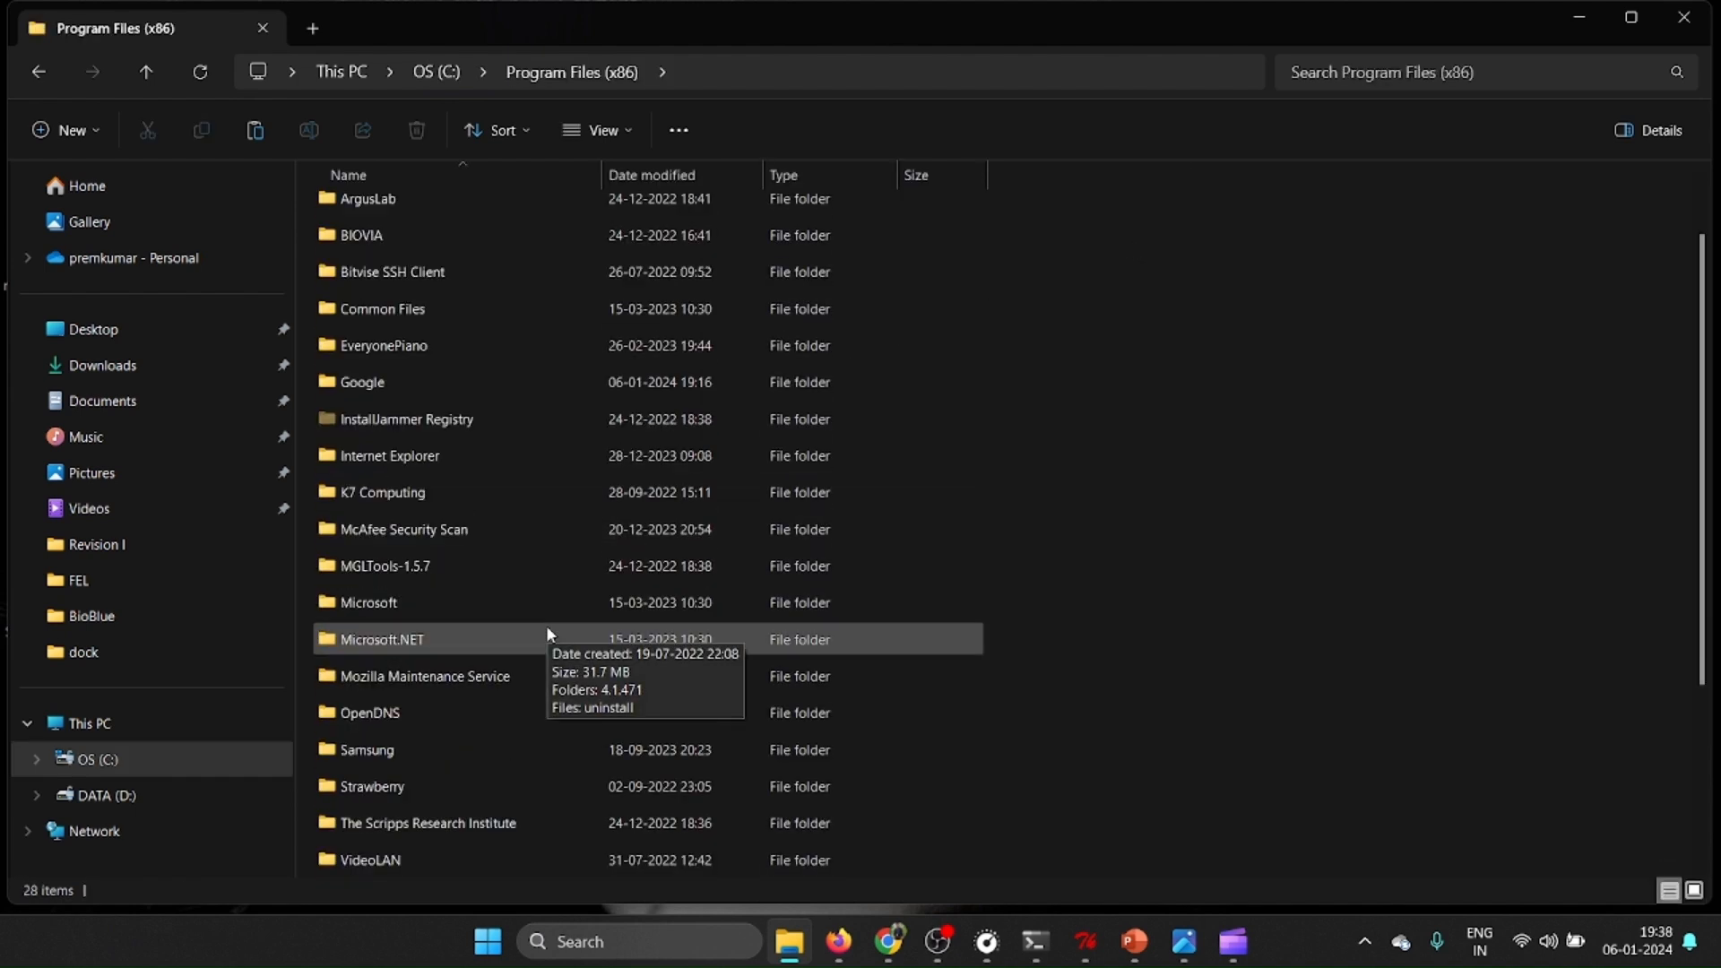
double_click(470, 713)
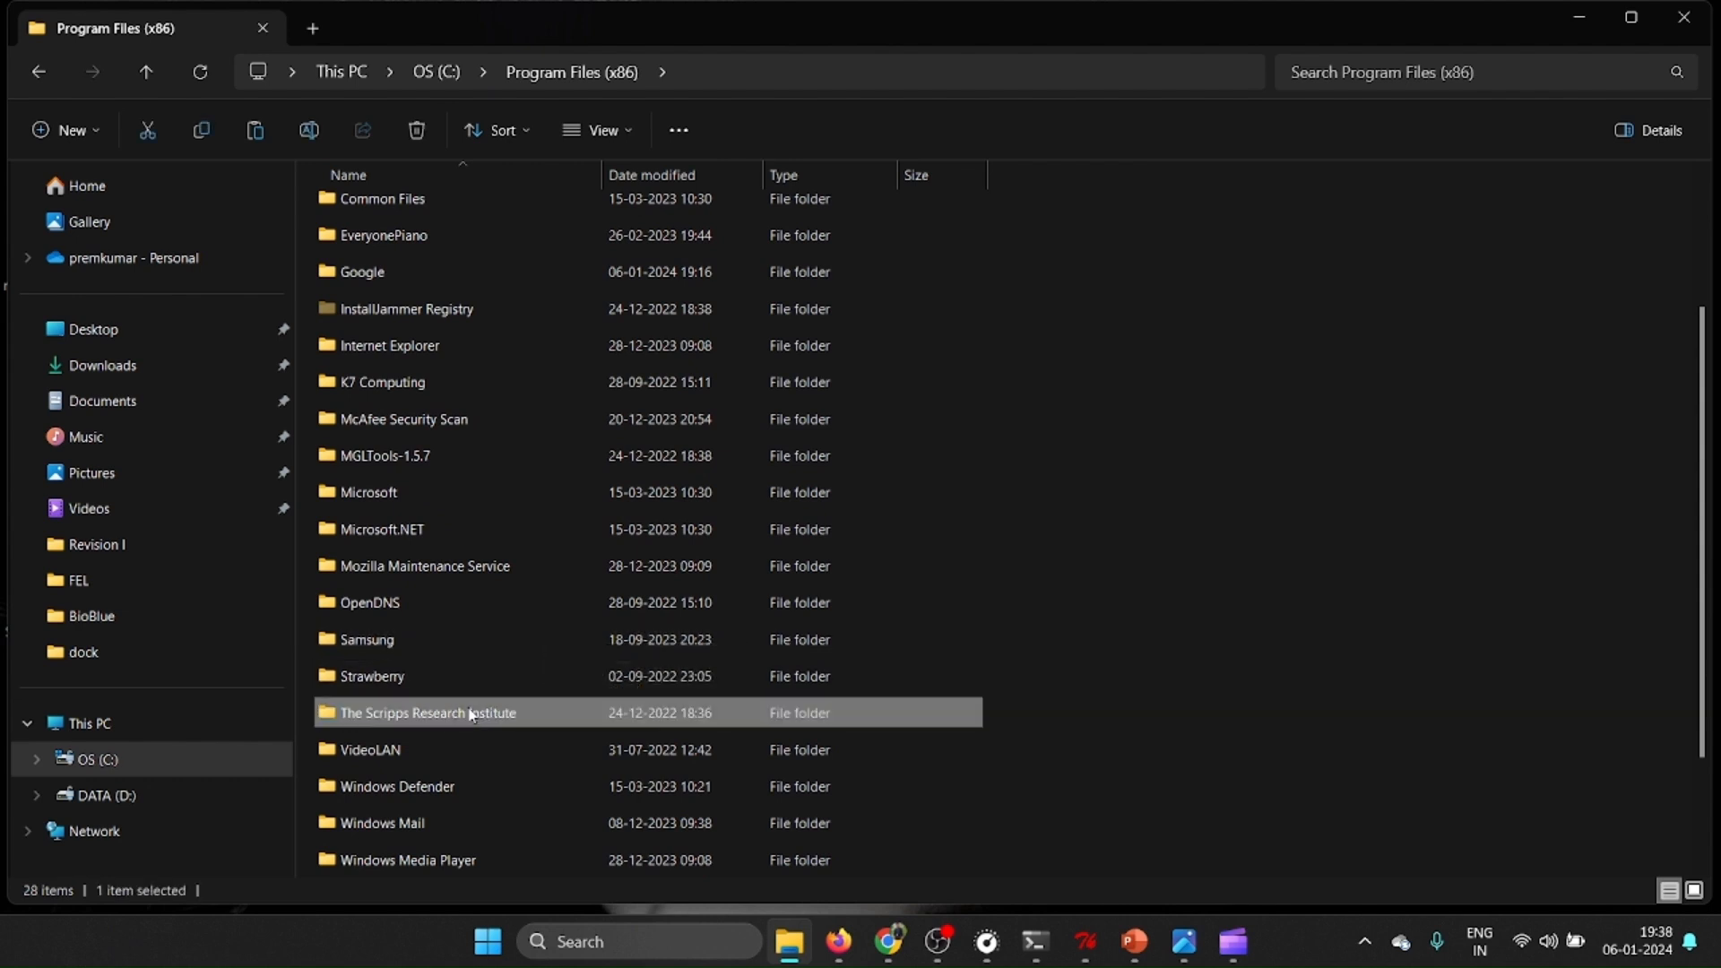
double_click(367, 213)
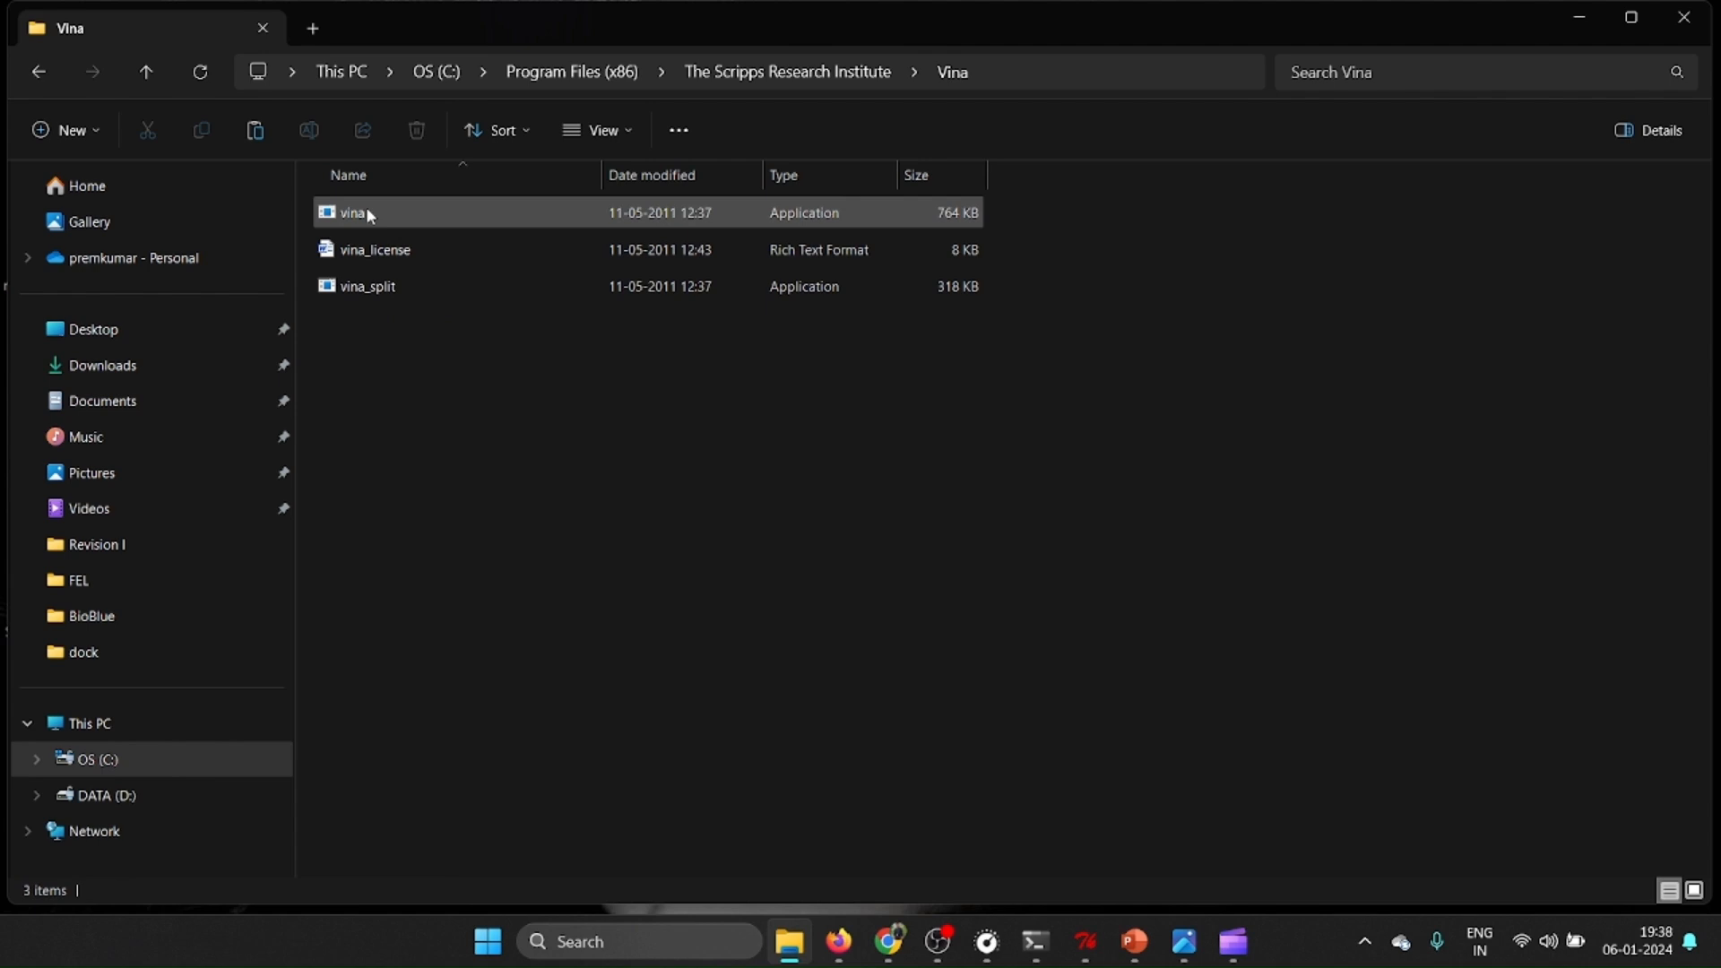
click(368, 214)
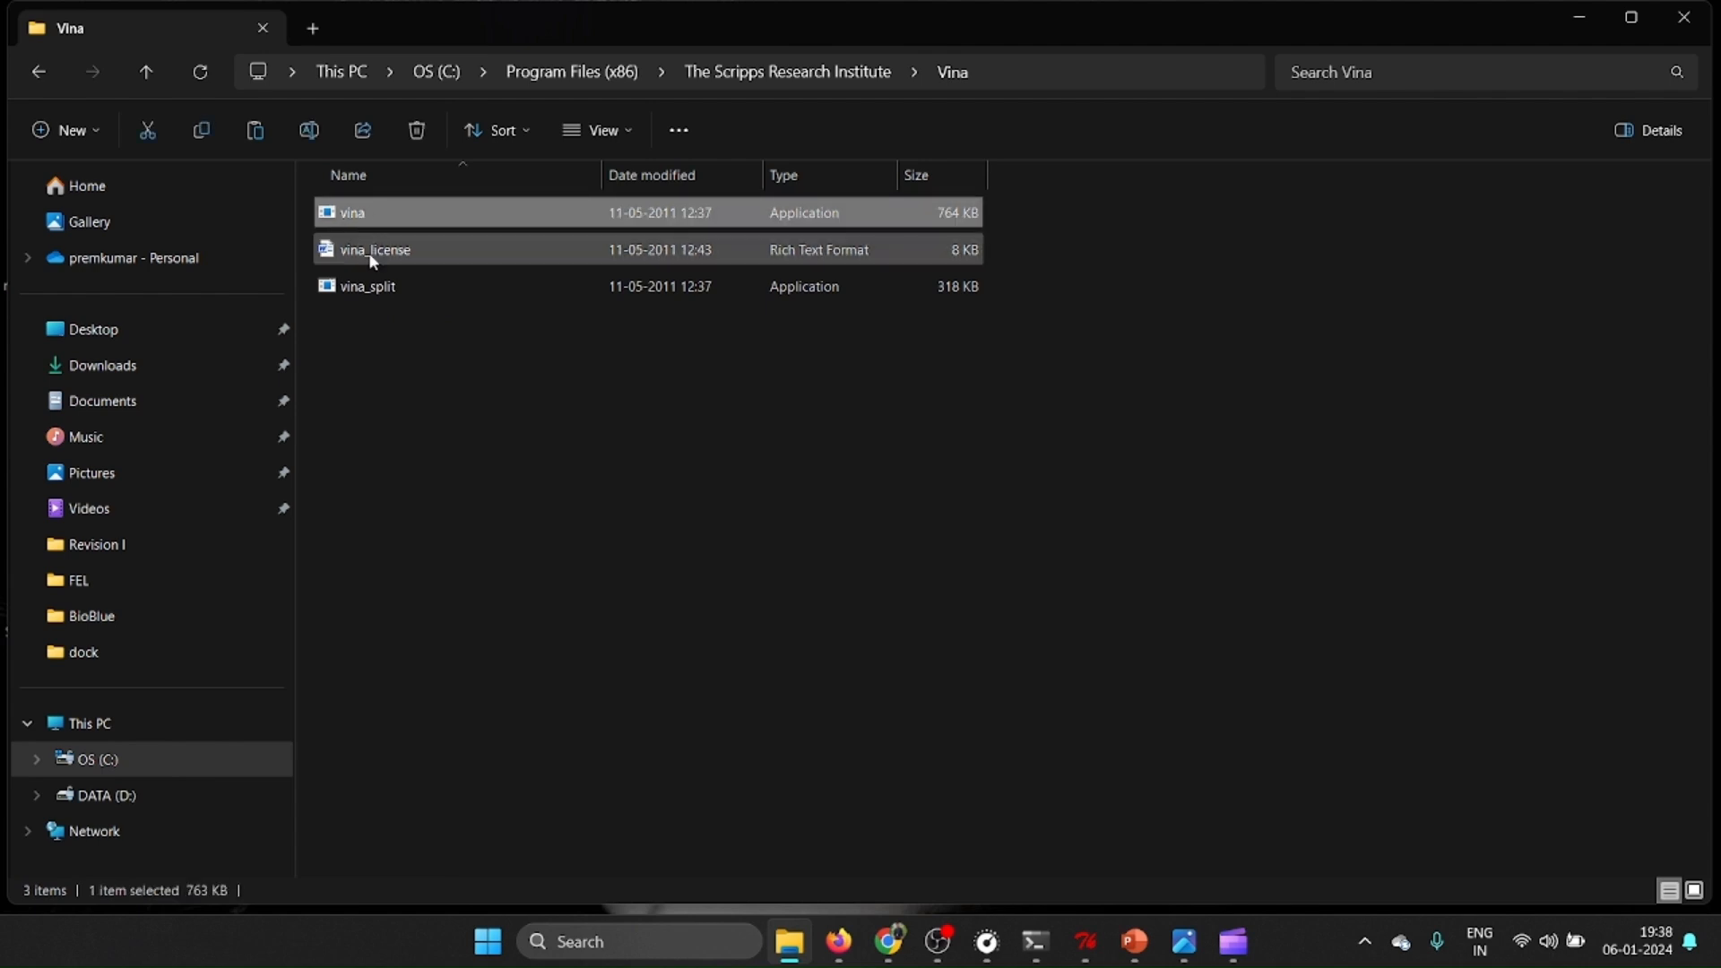
ctrl+click(385, 286)
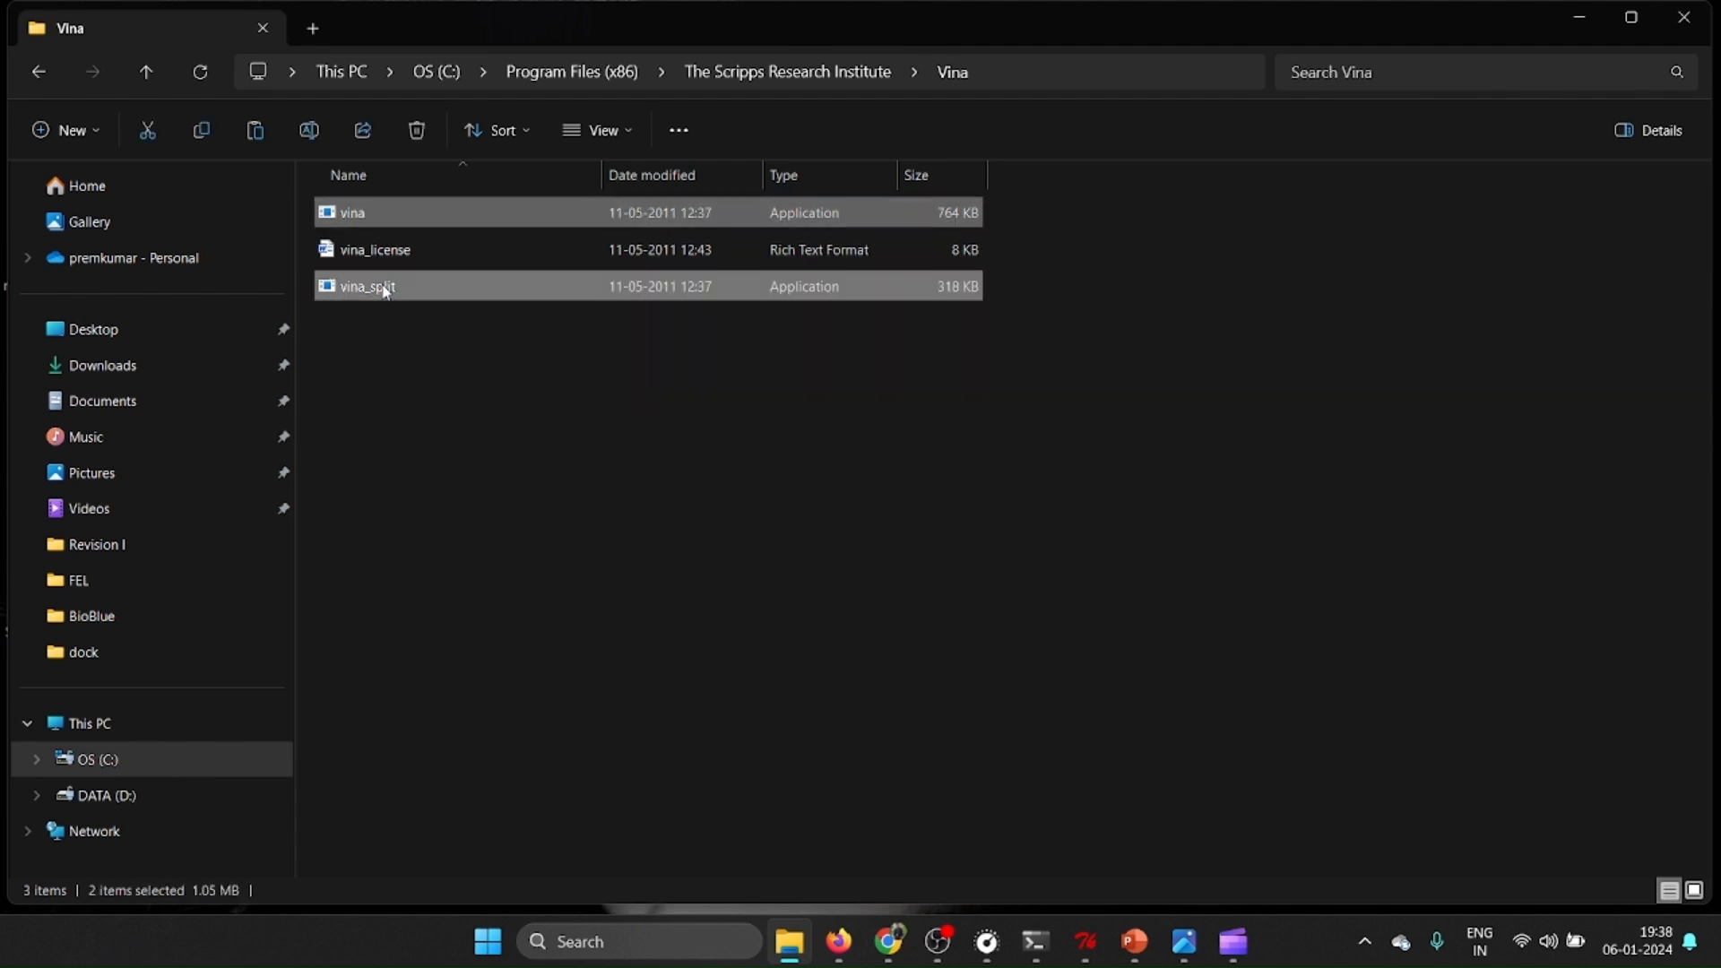
right_click(386, 287)
click(455, 313)
Return to the dock folder and paste the vina and vina_split applications there.
click(43, 73)
click(44, 73)
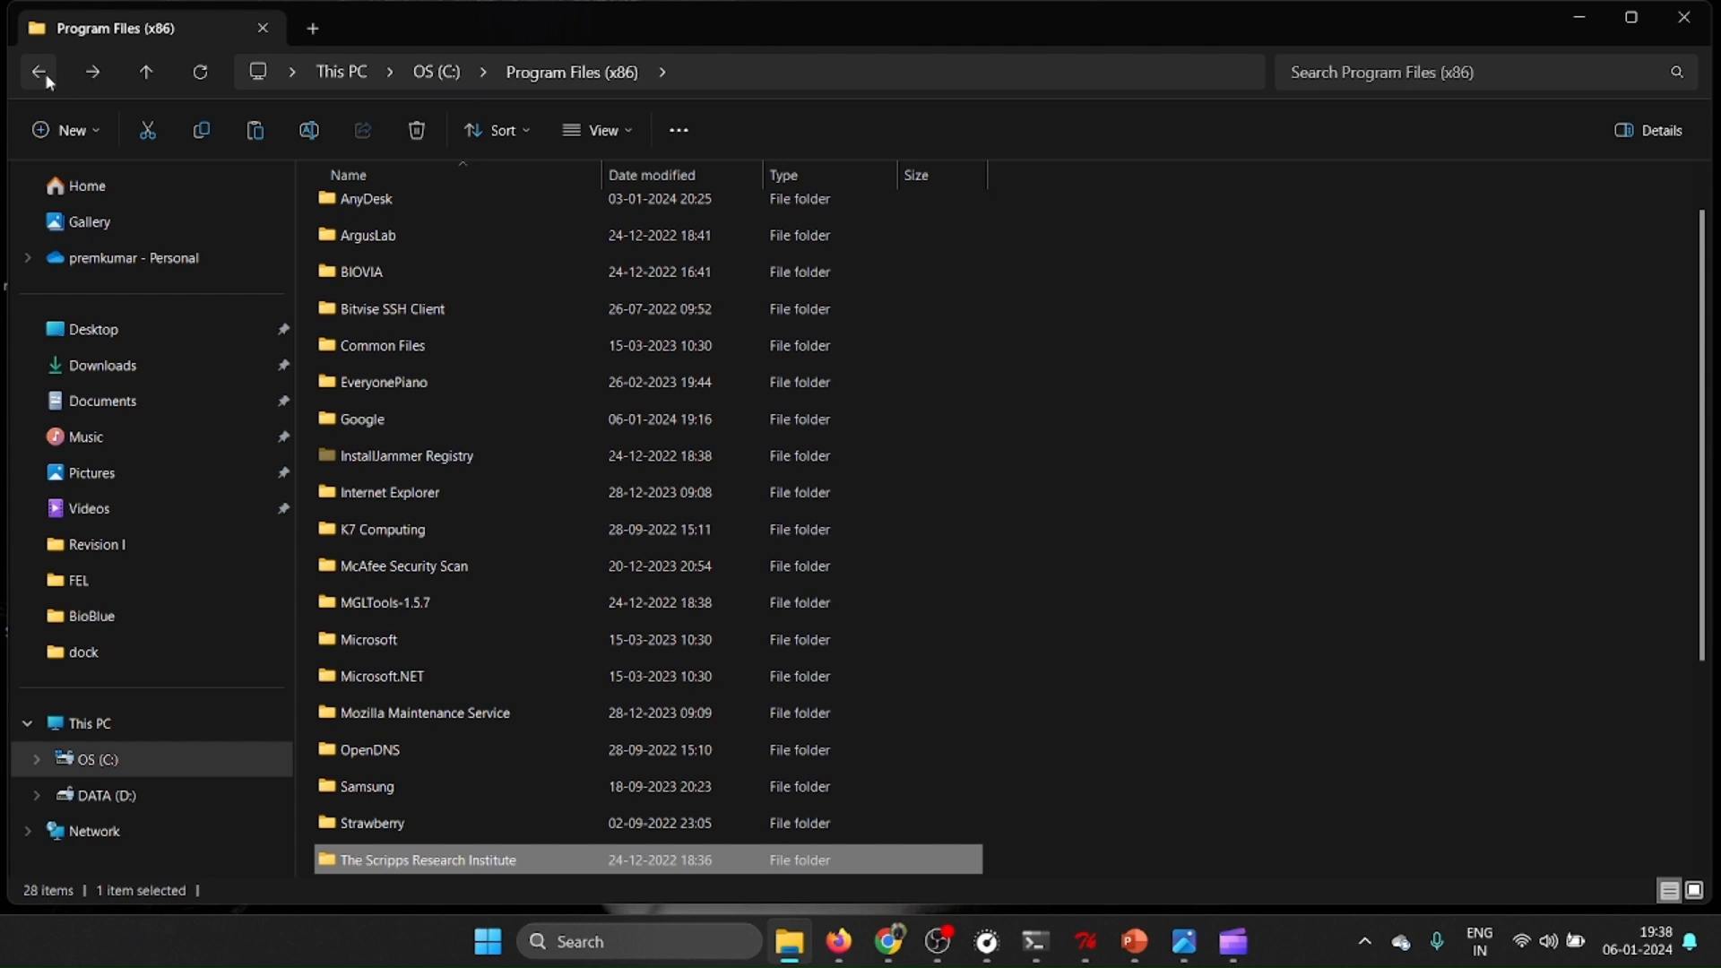
click(43, 73)
click(43, 73)
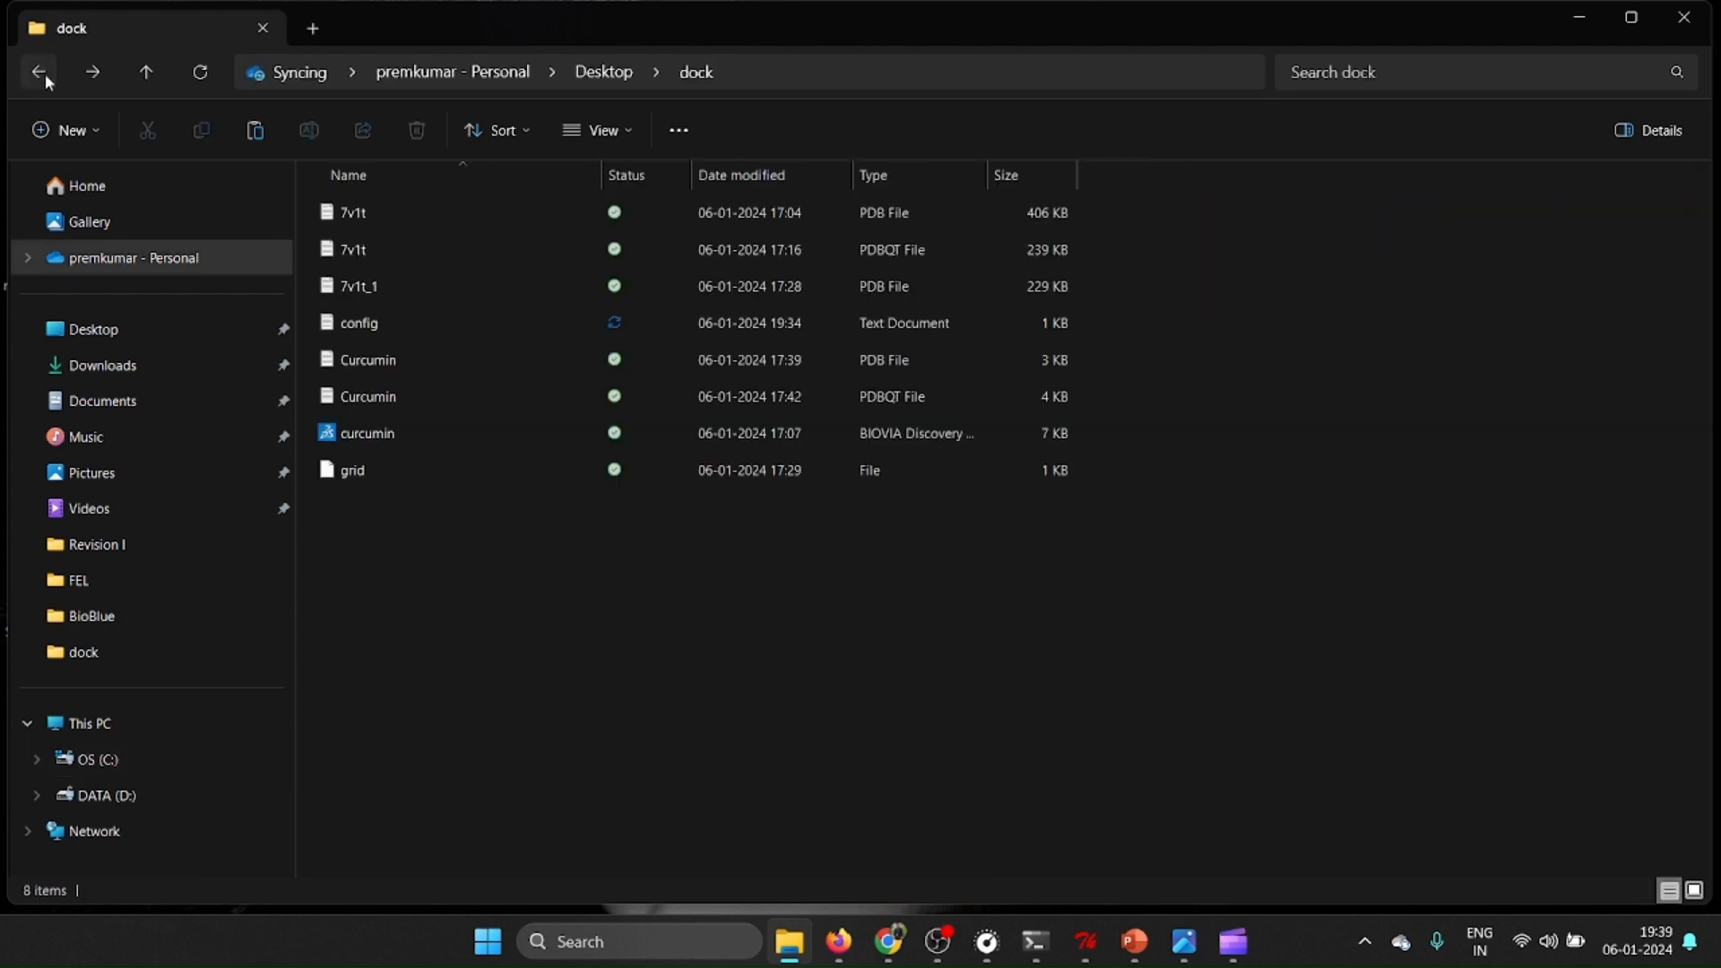
right_click(542, 722)
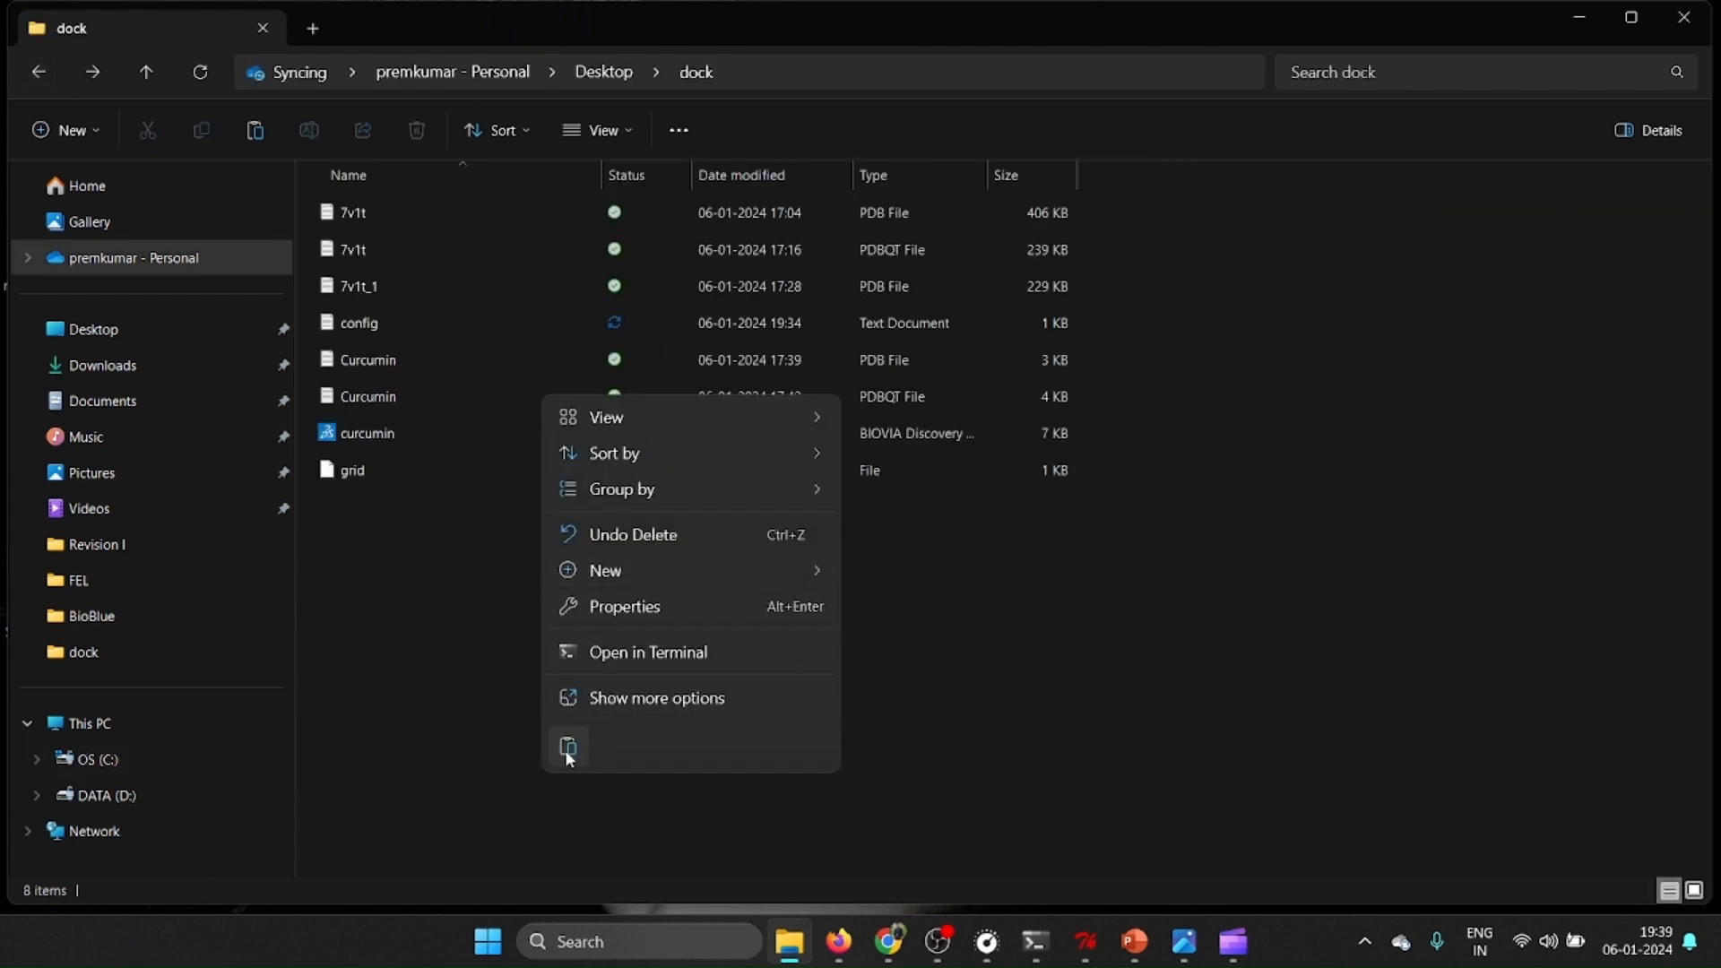
click(568, 750)
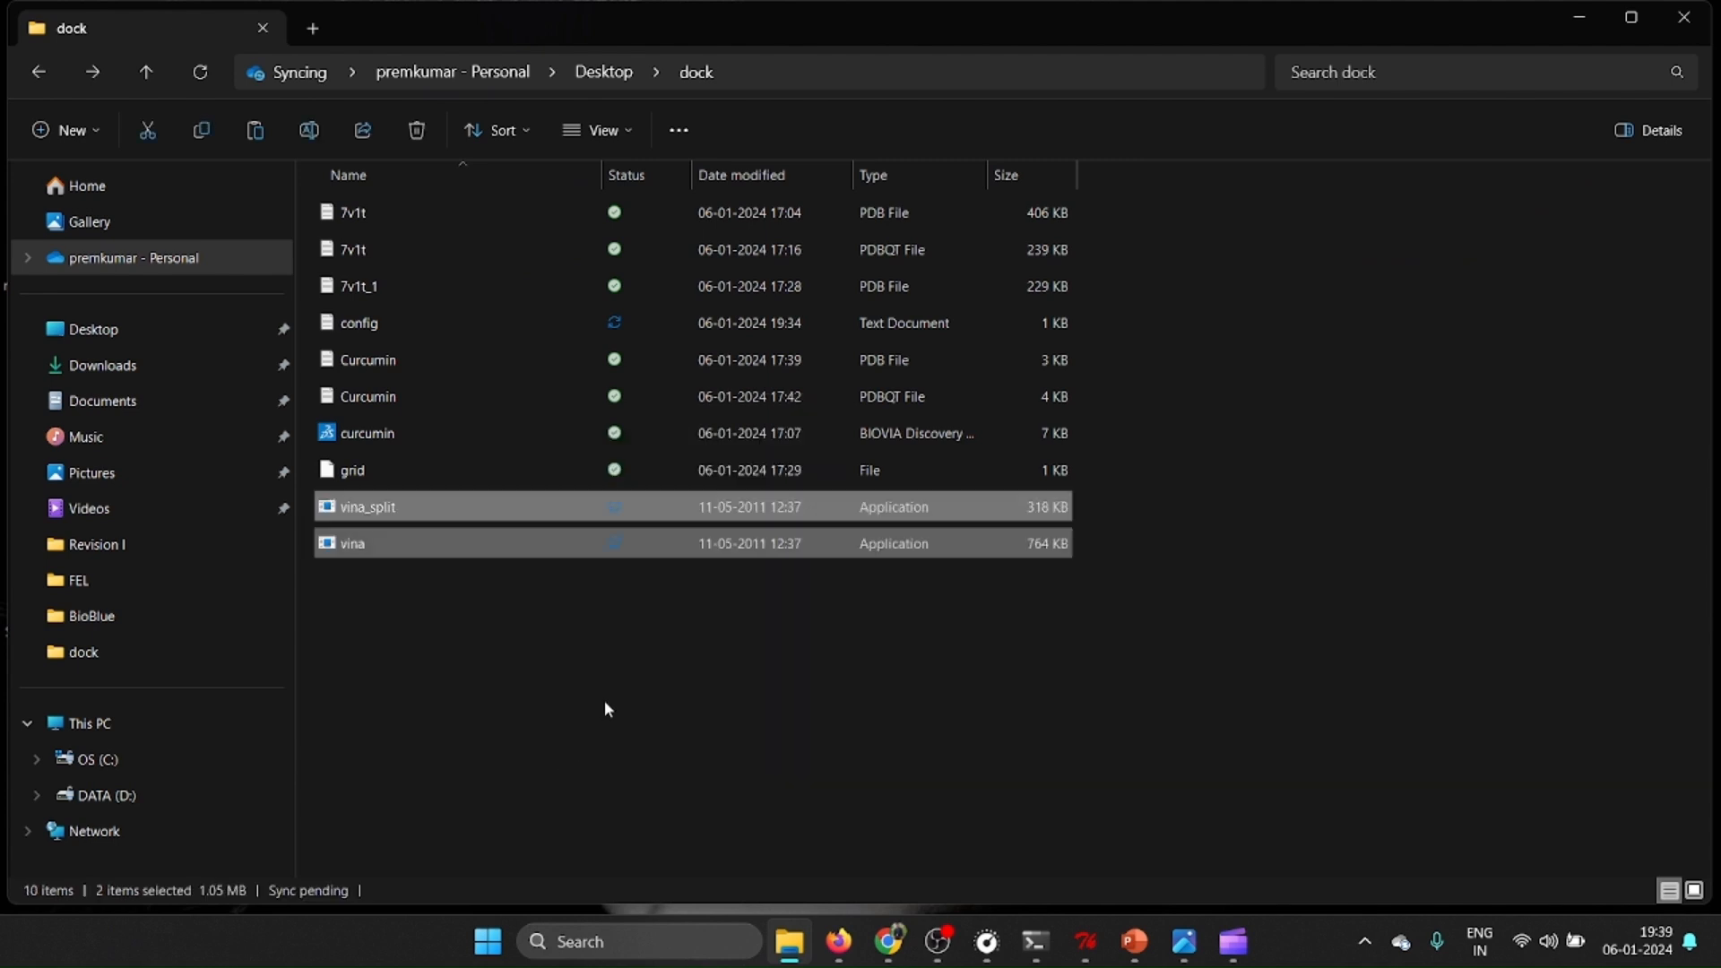
click(461, 603)
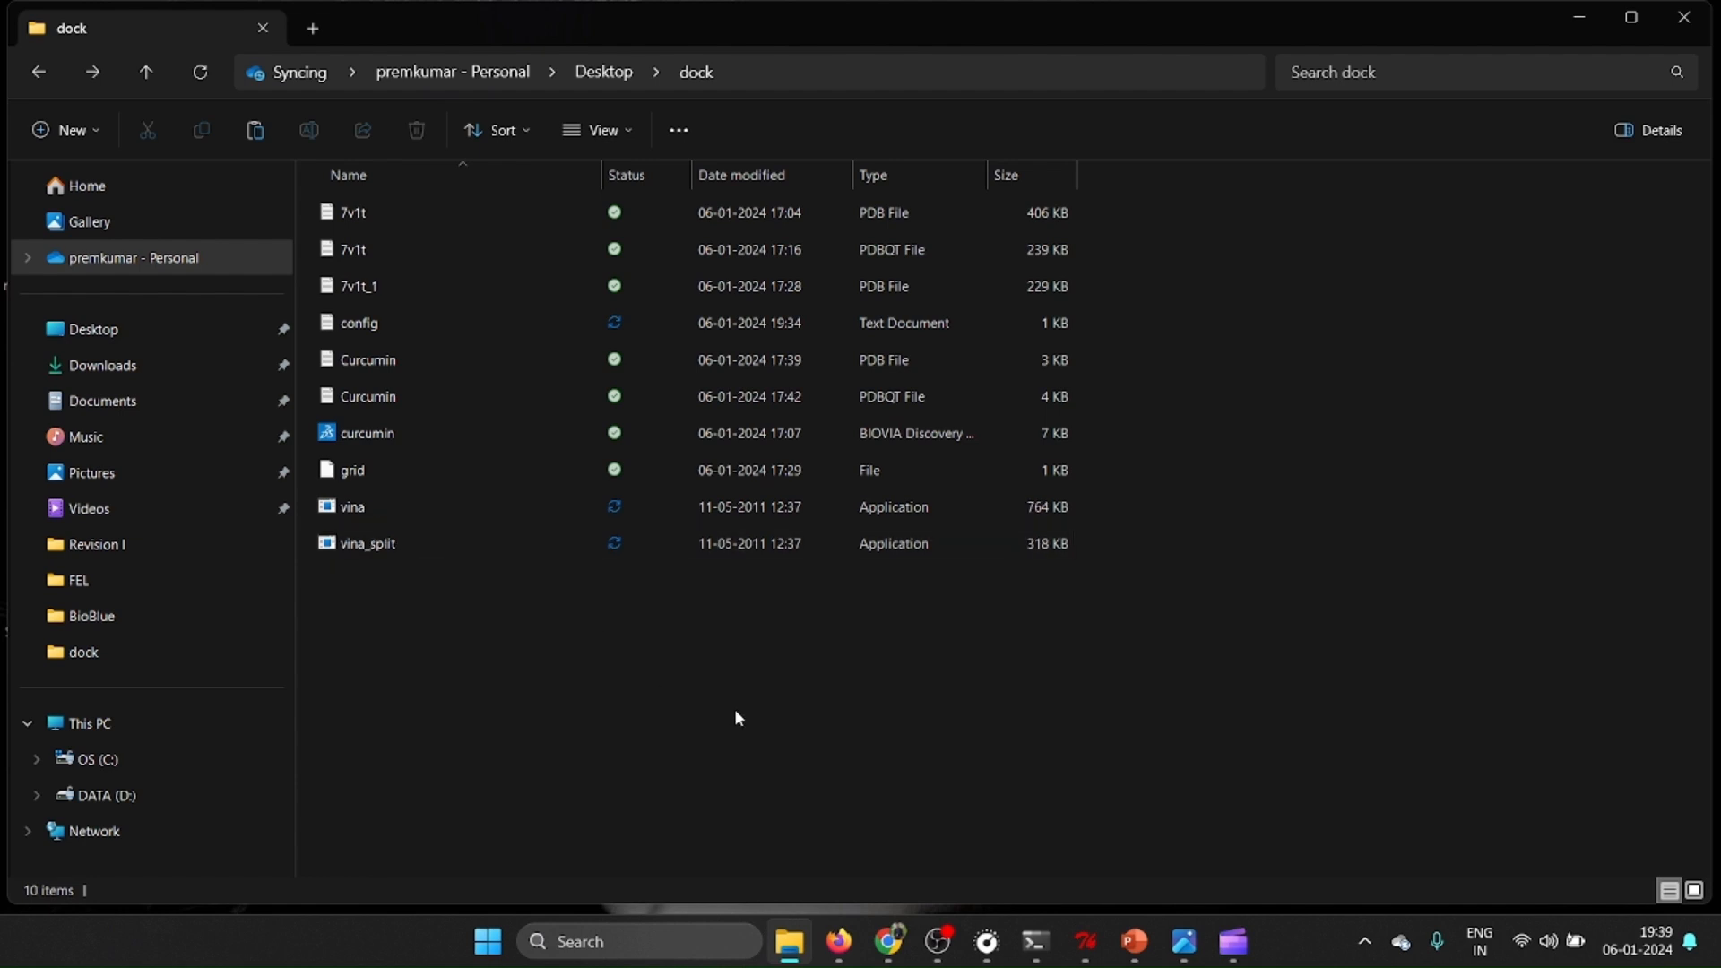
Copy the dock folder's path and change to that directory with cd in Command Prompt.
click(744, 77)
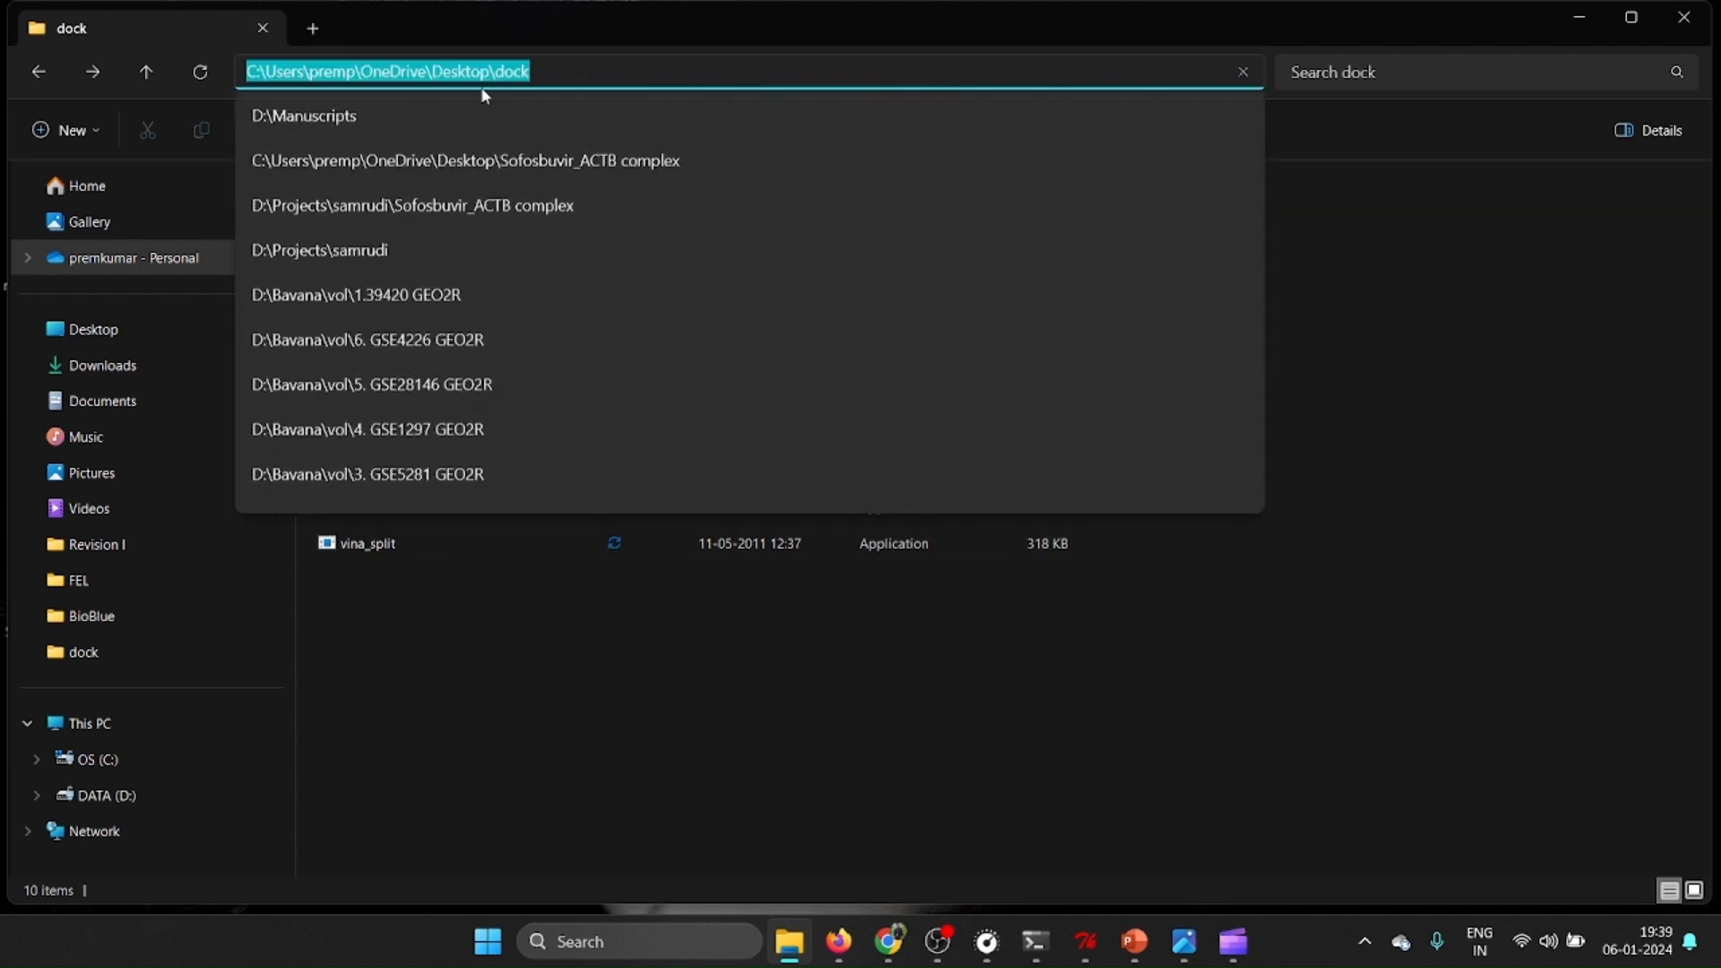
right_click(486, 78)
click(548, 144)
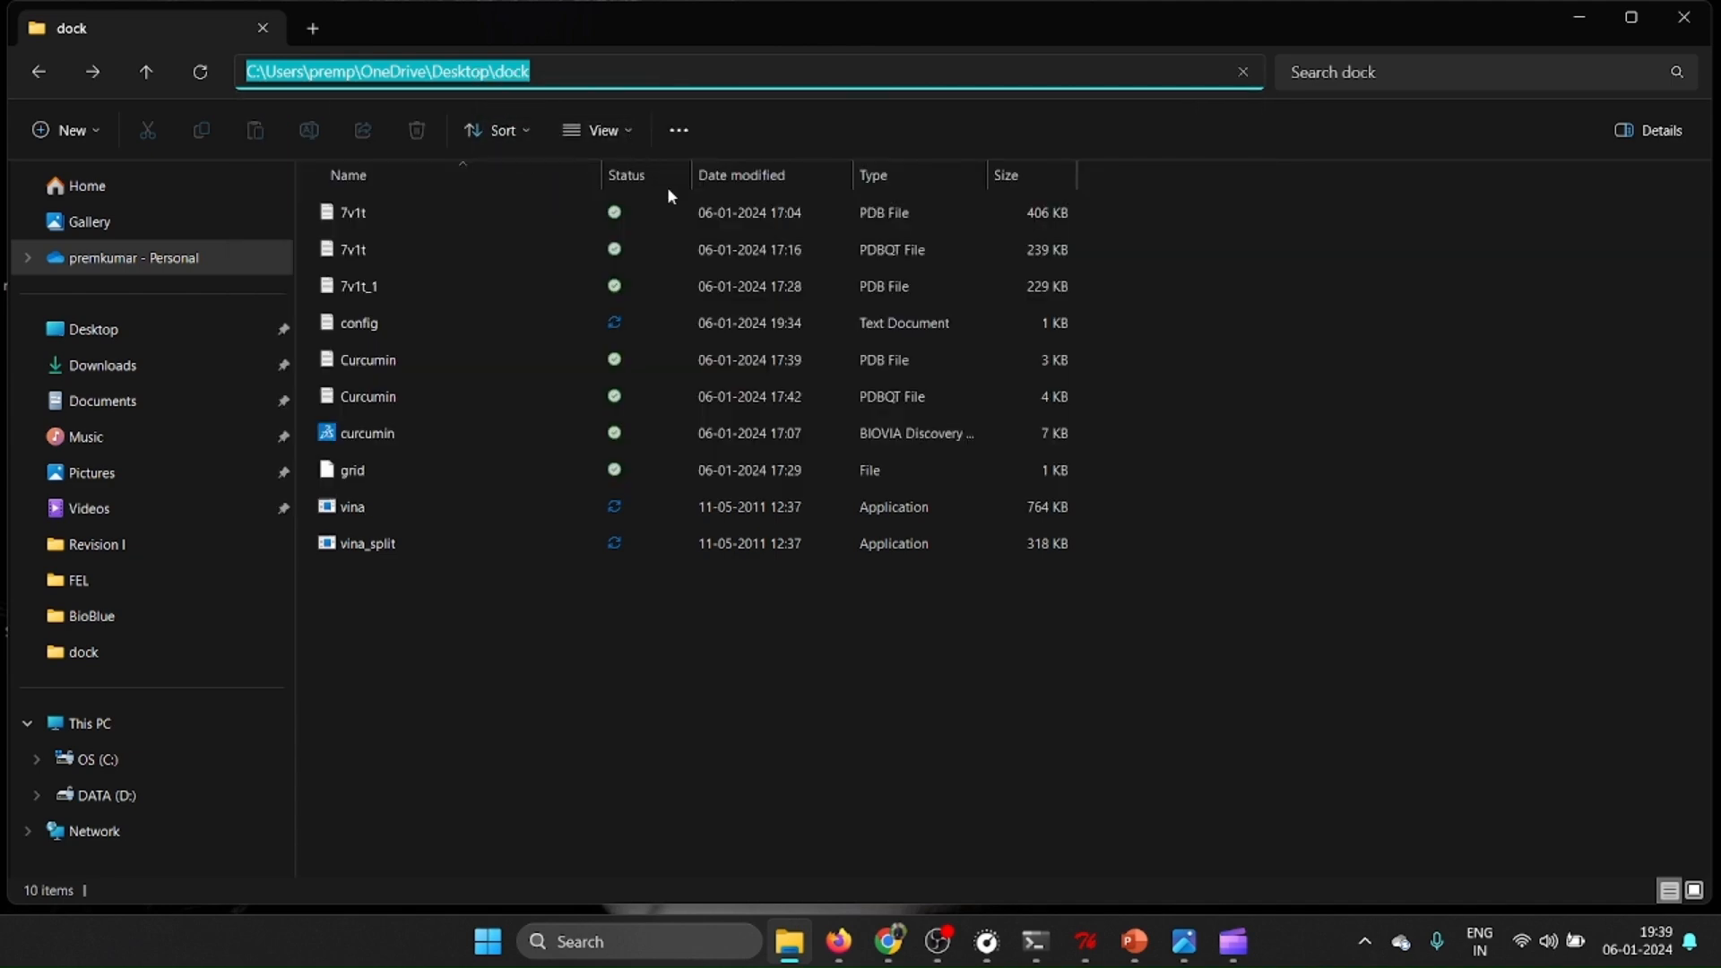
mouse_move(1037, 941)
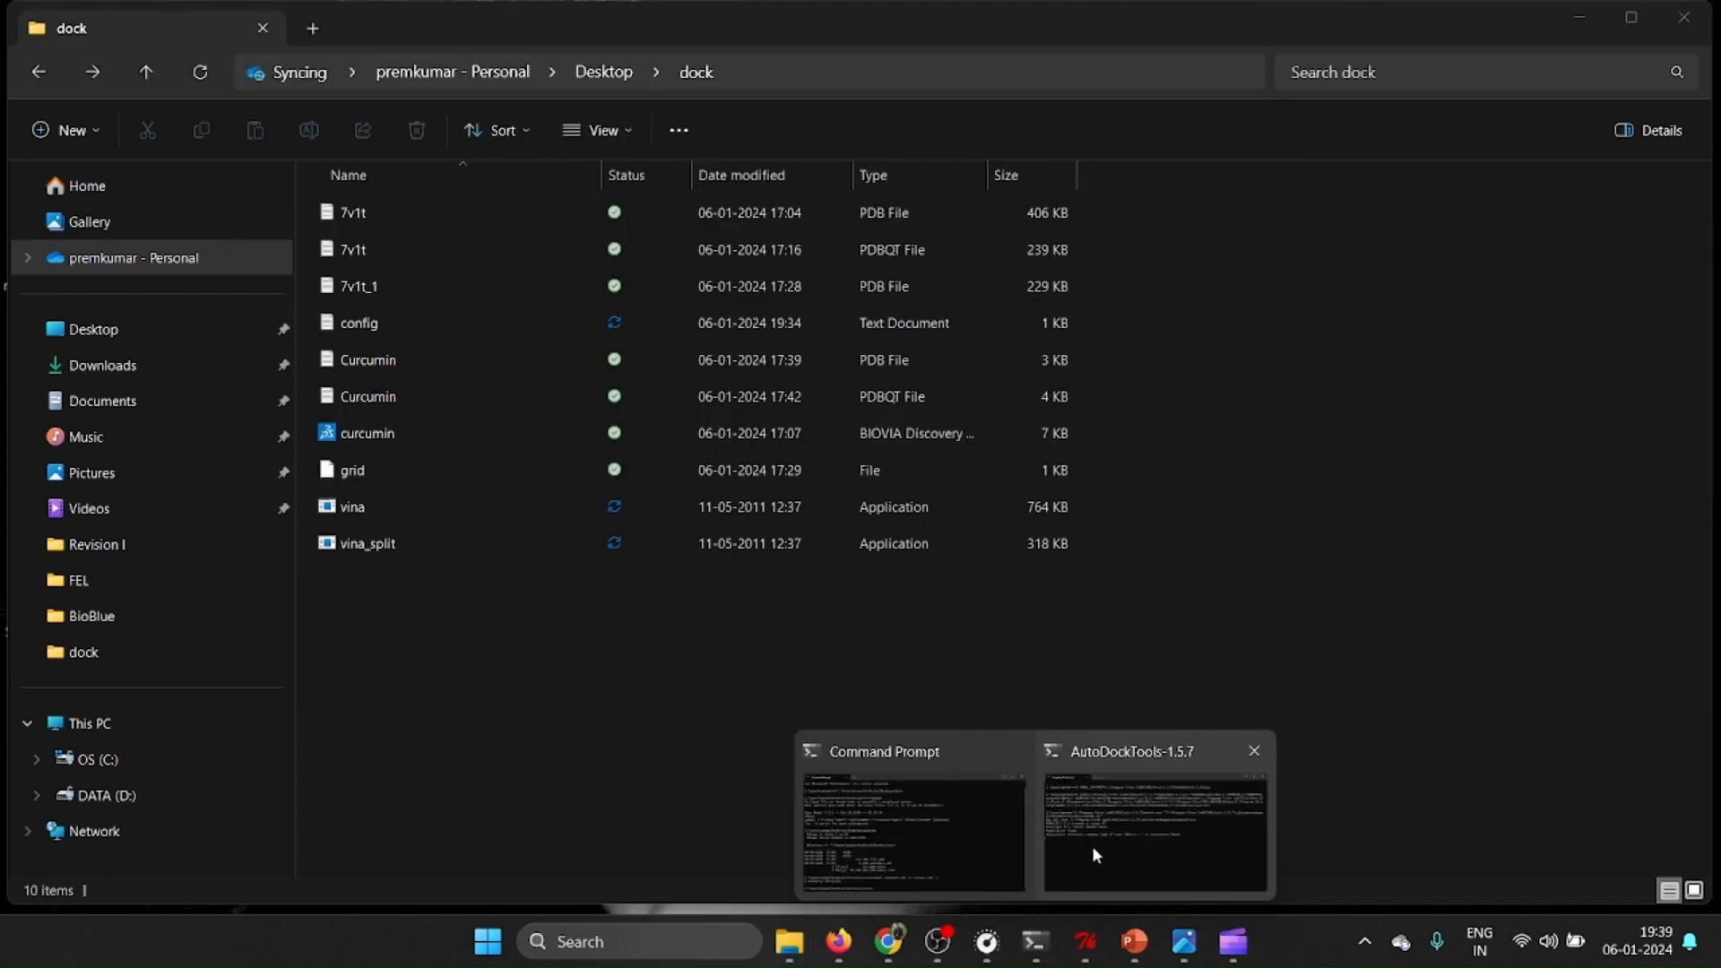
click(945, 828)
text(cd)
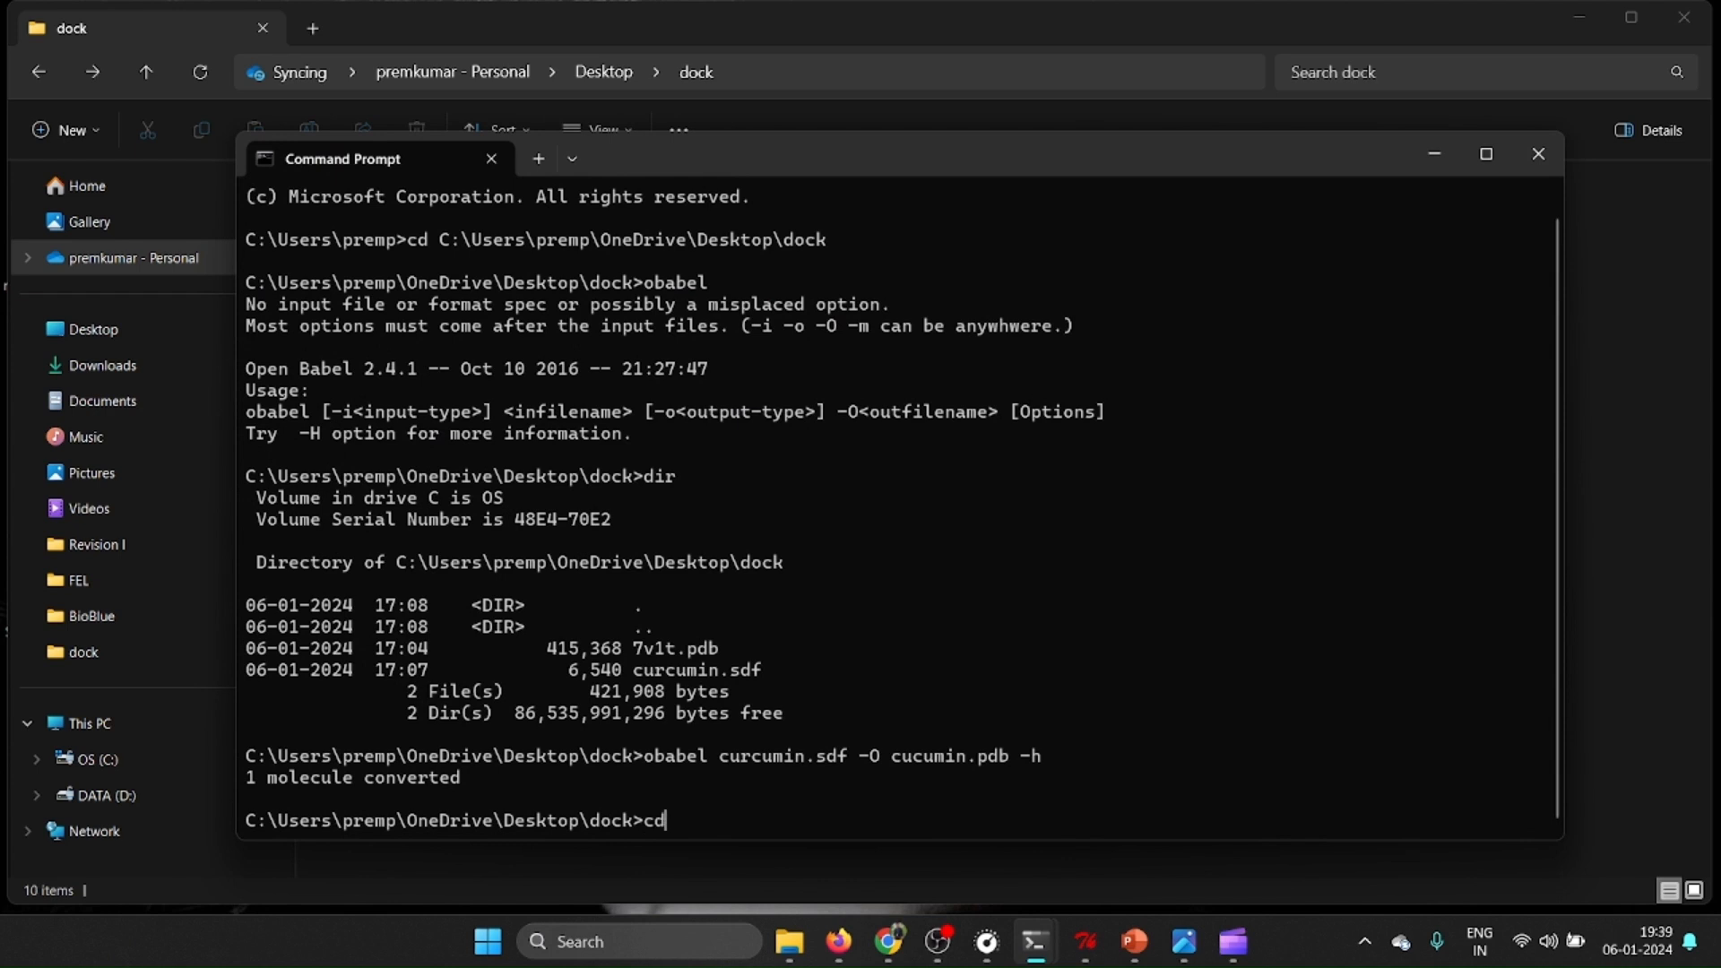
key(ctrl+v)
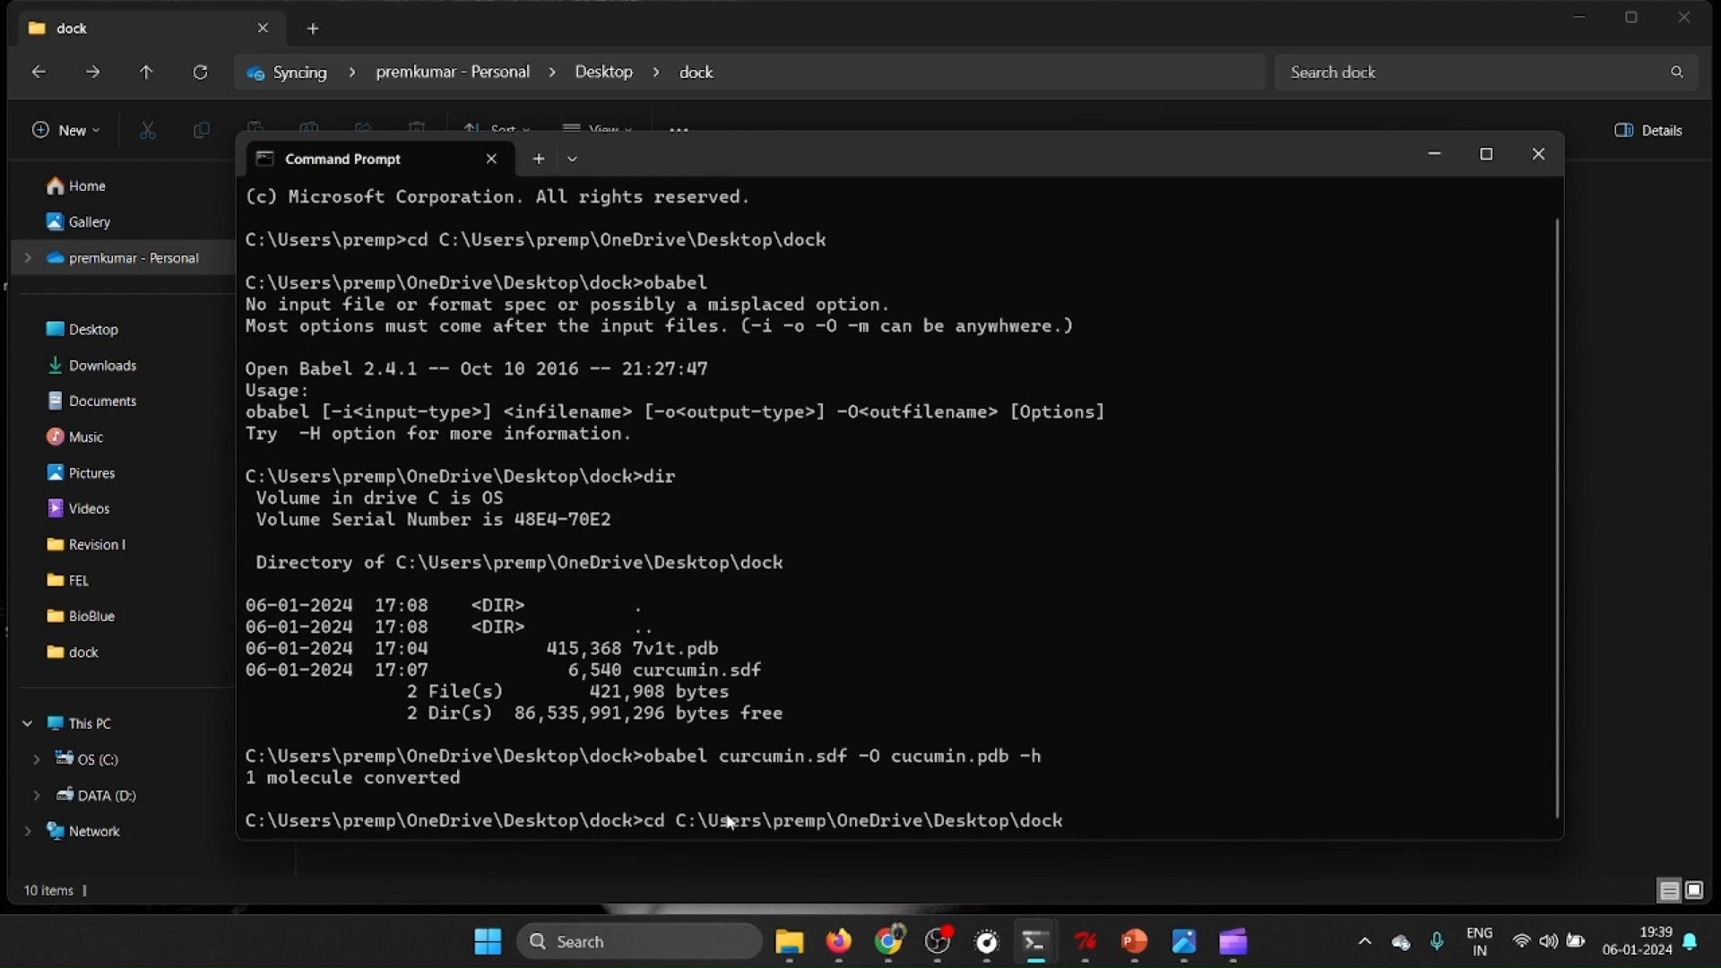
key(Return)
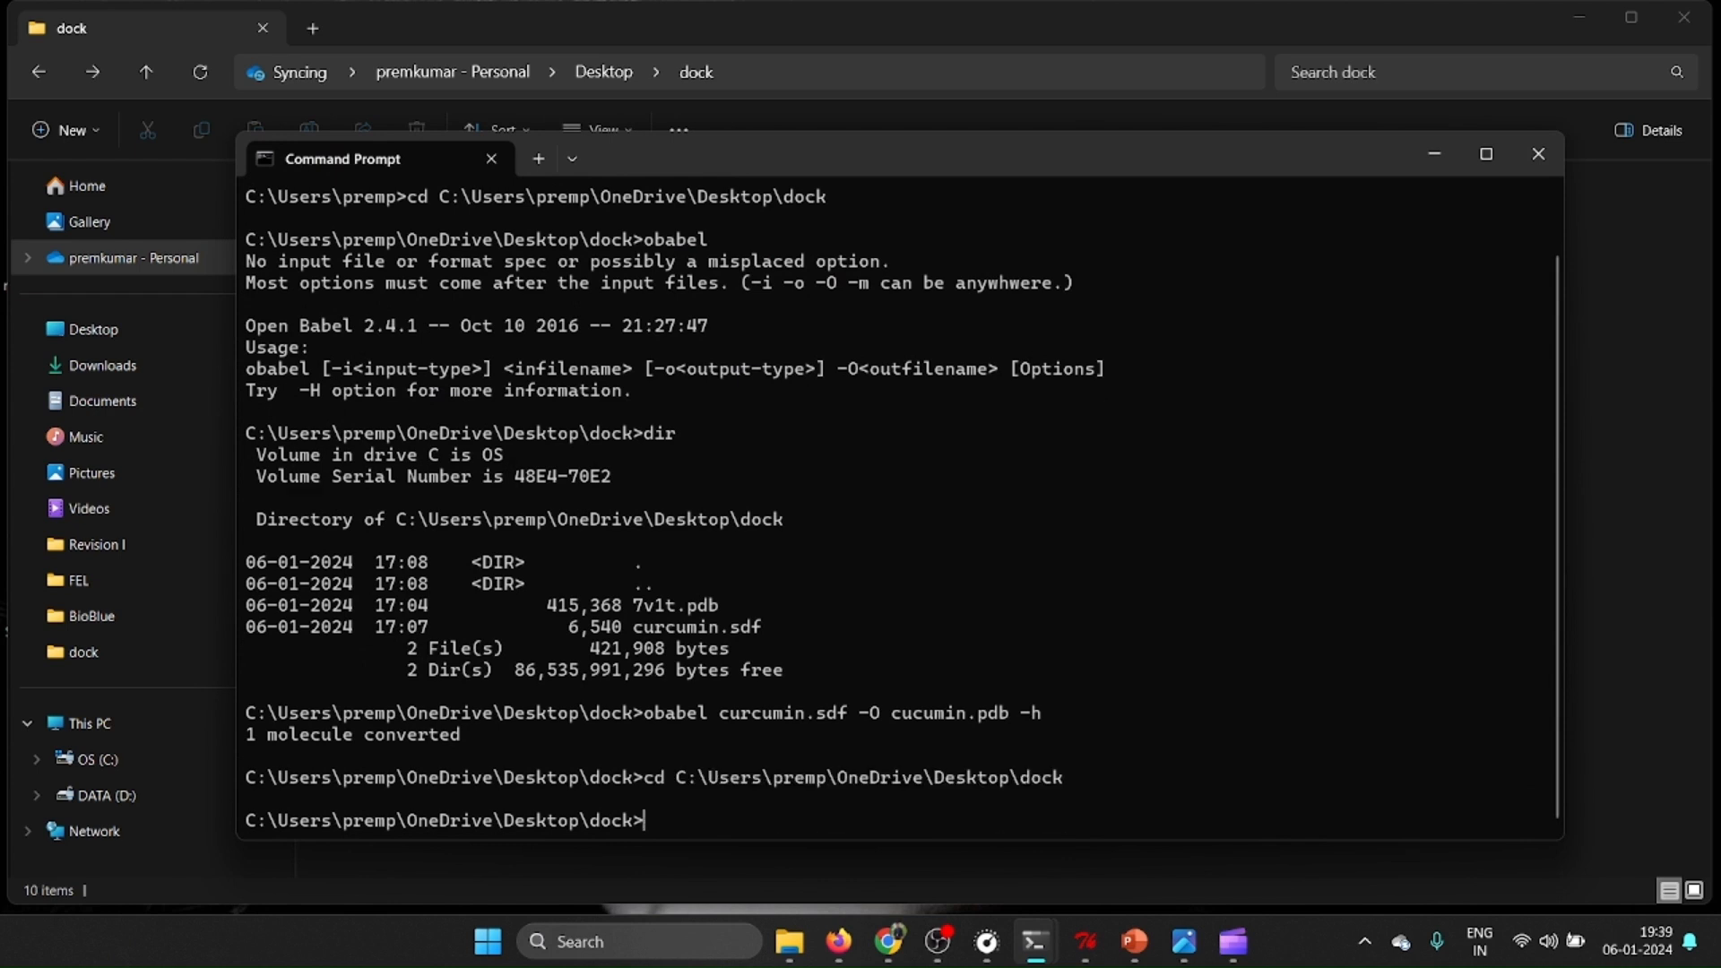
Run vina.exe without arguments to review its usage options, and list the dock folder's files with dir.
text(vina.exe)
key(Return)
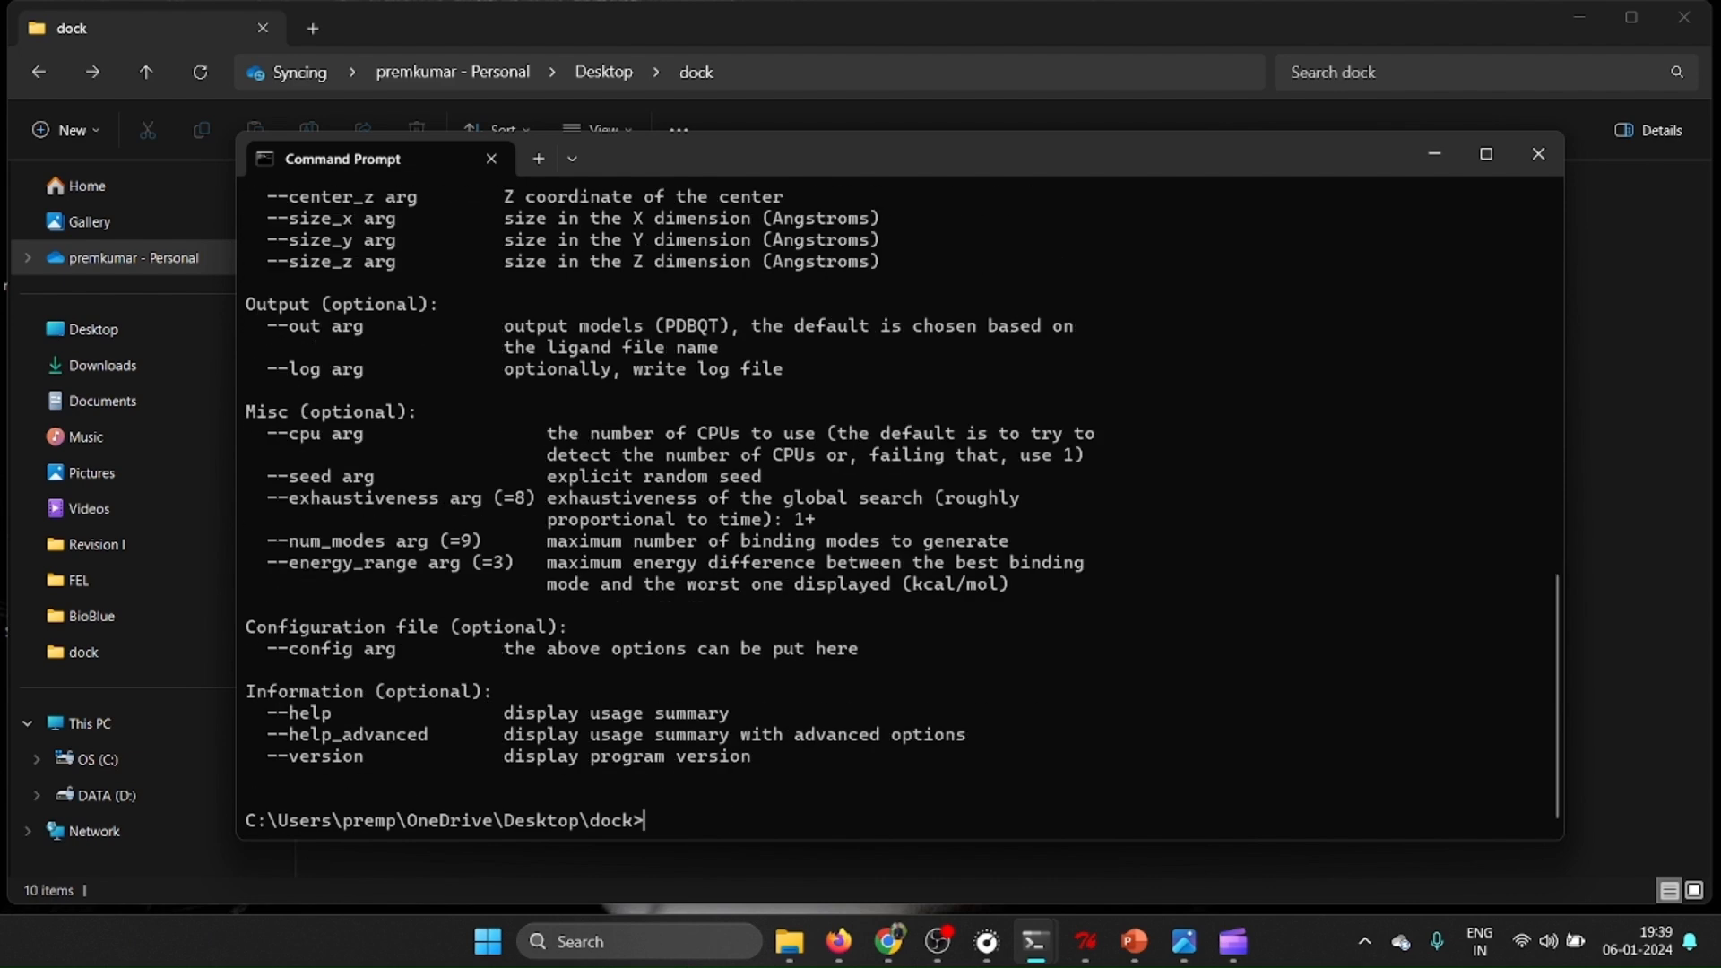
scroll(607, 511, up, 4)
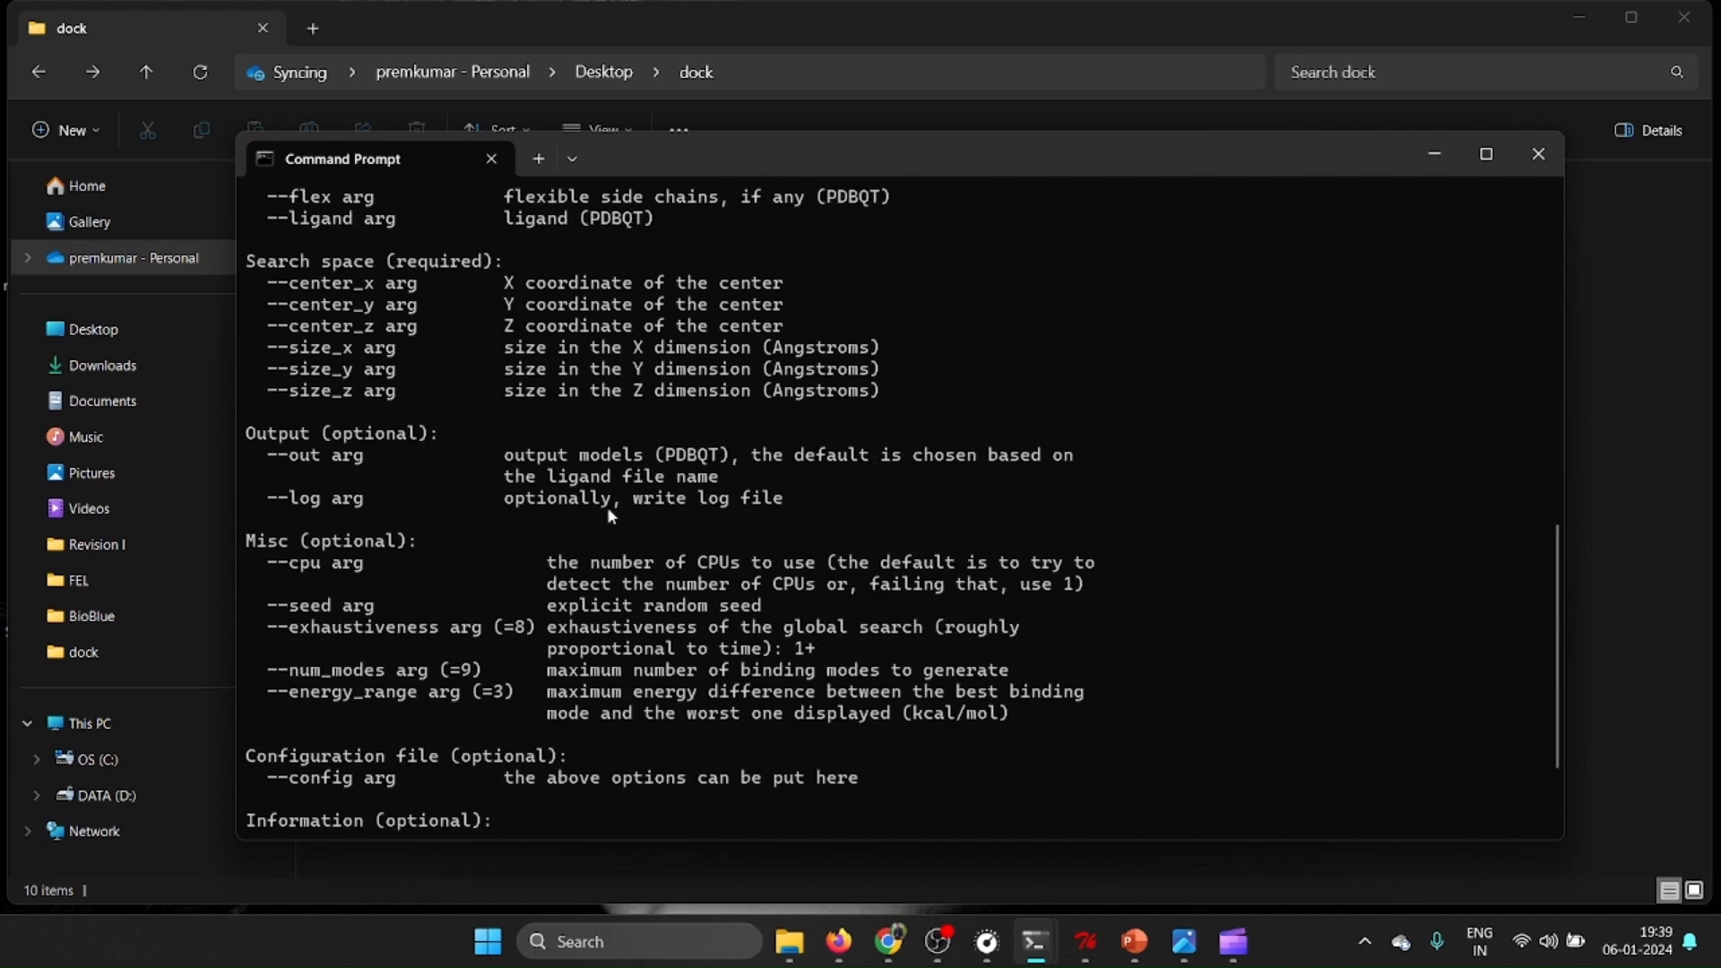
scroll(610, 515, up, 3)
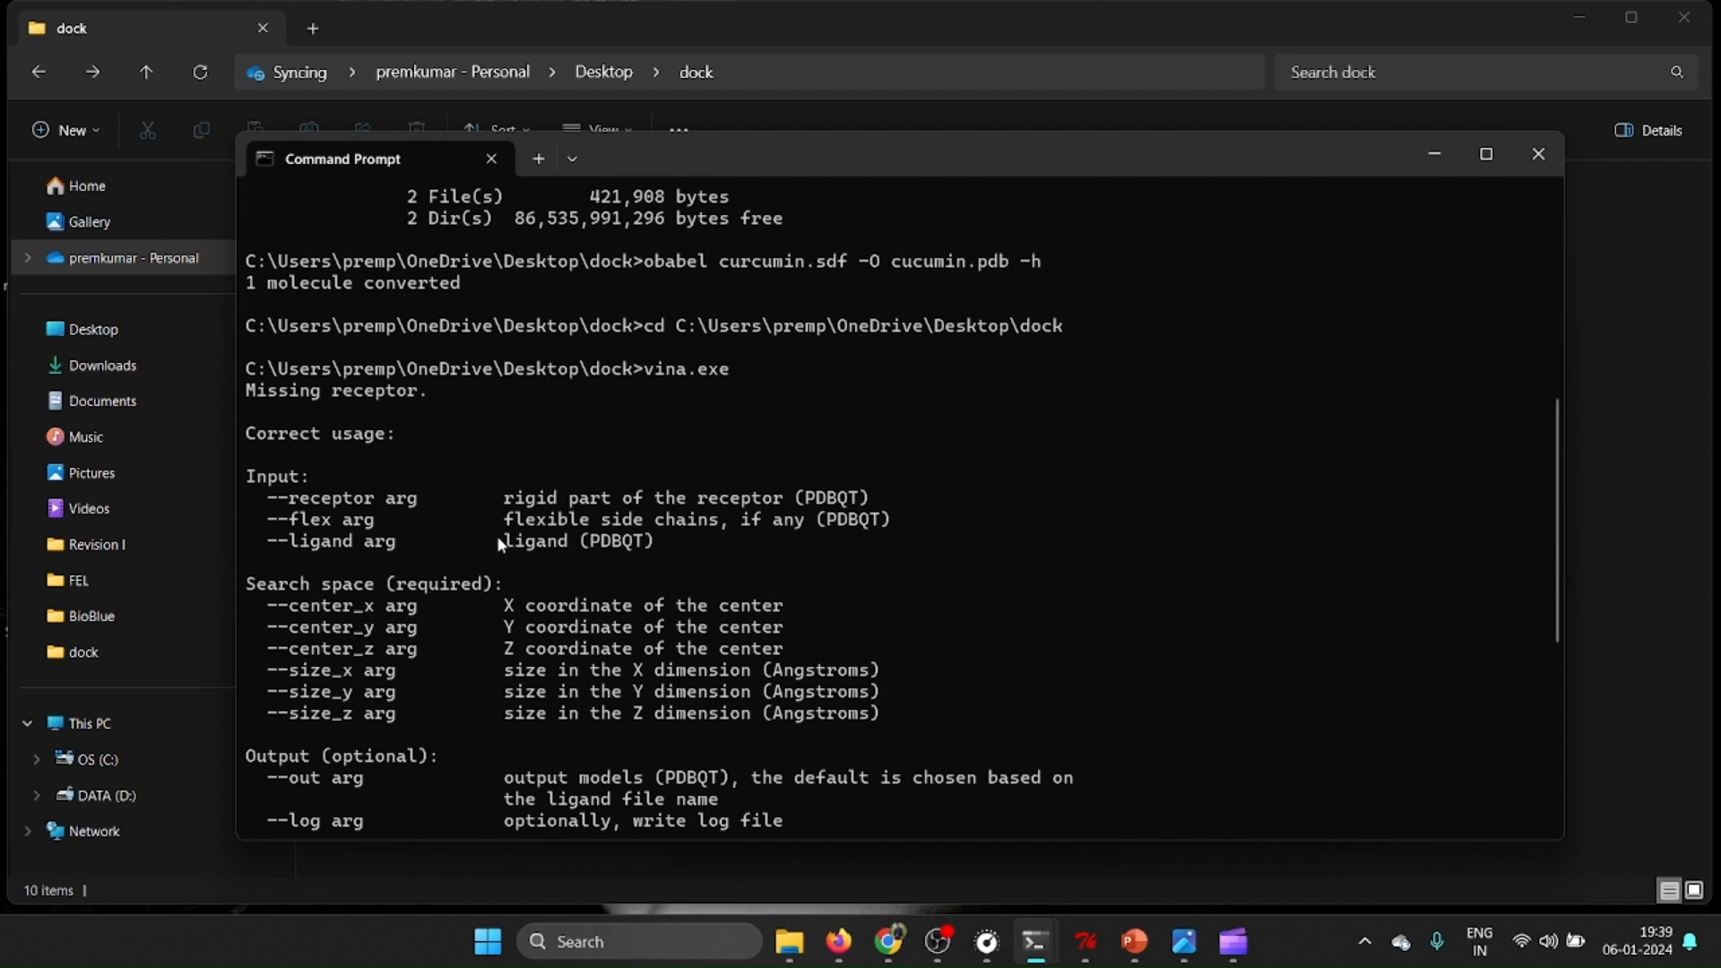
scroll(493, 535, down, 3)
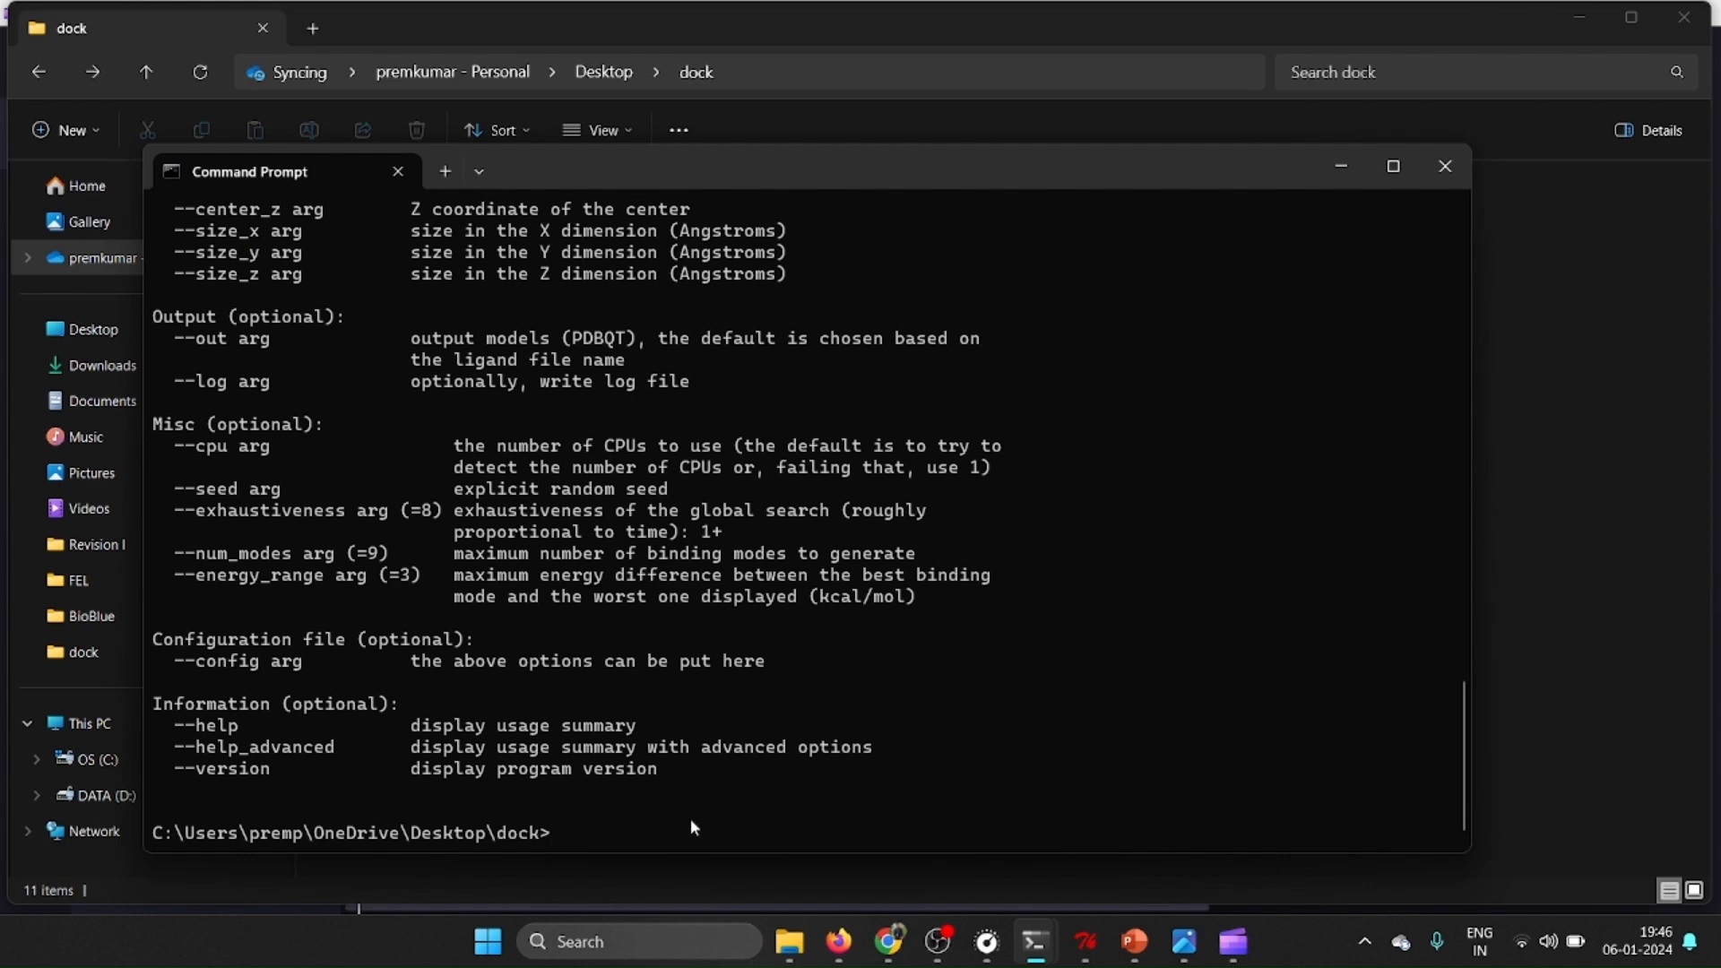
text(dir)
key(Return)
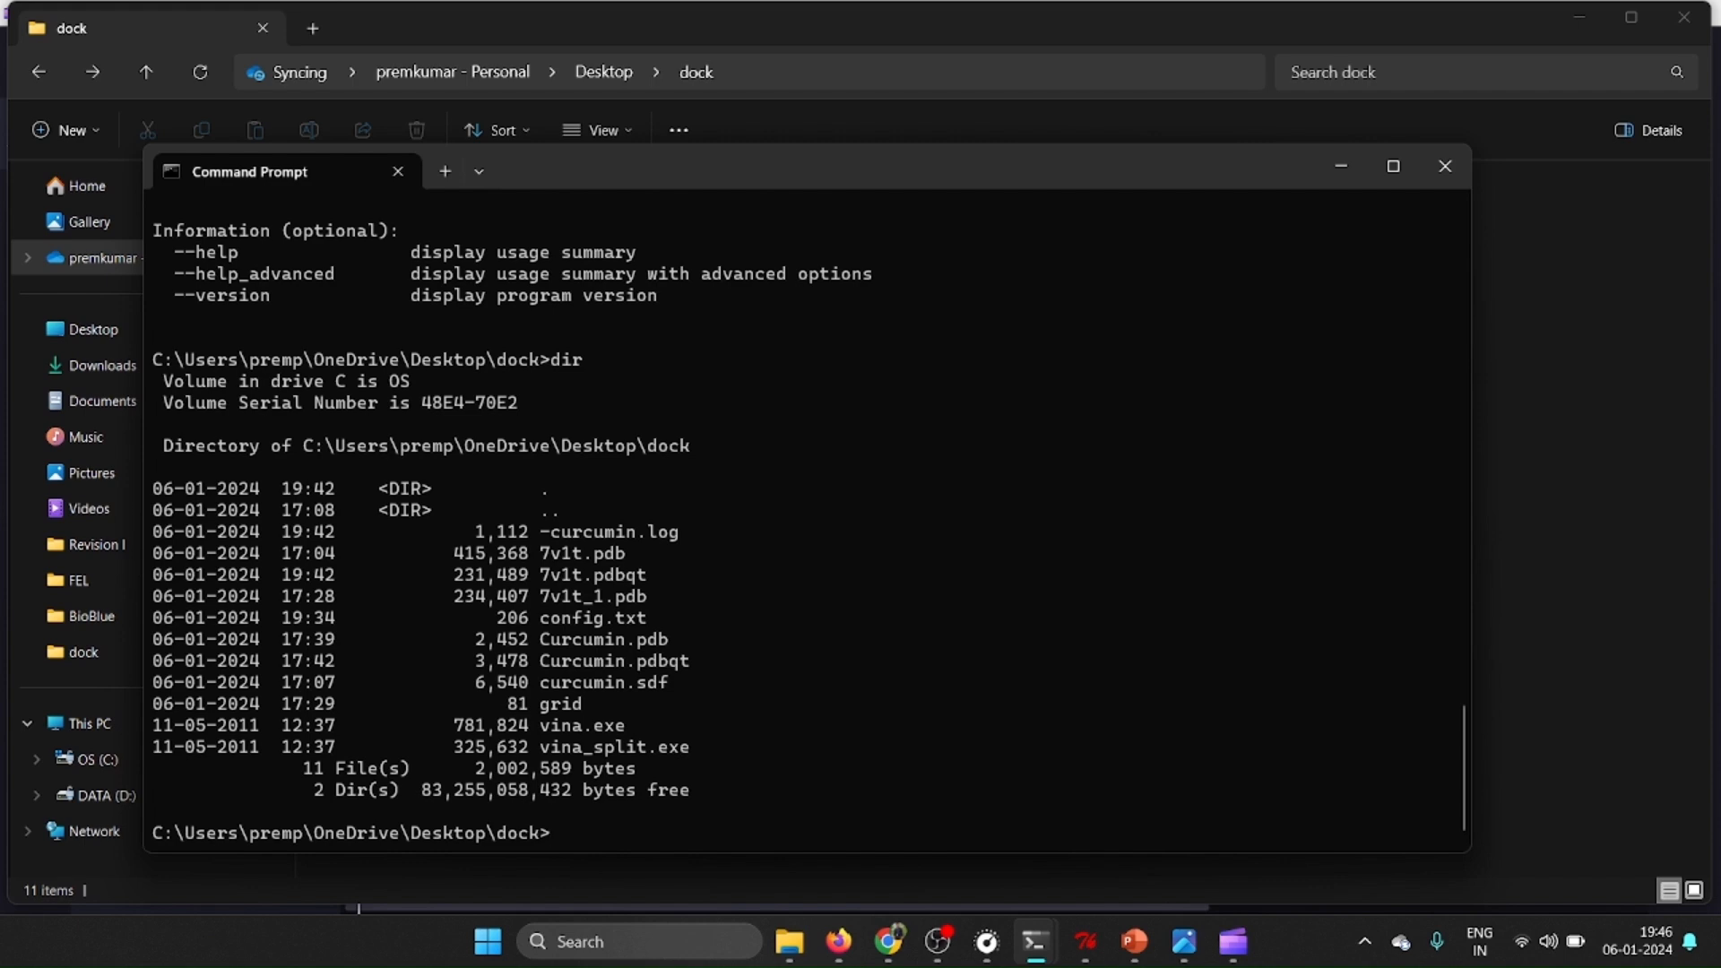
Start the docking with the command vina.exe --config config.txt --out curcumin_dock.pdb --log log.txt.
text(vina.exe --config config.txt)
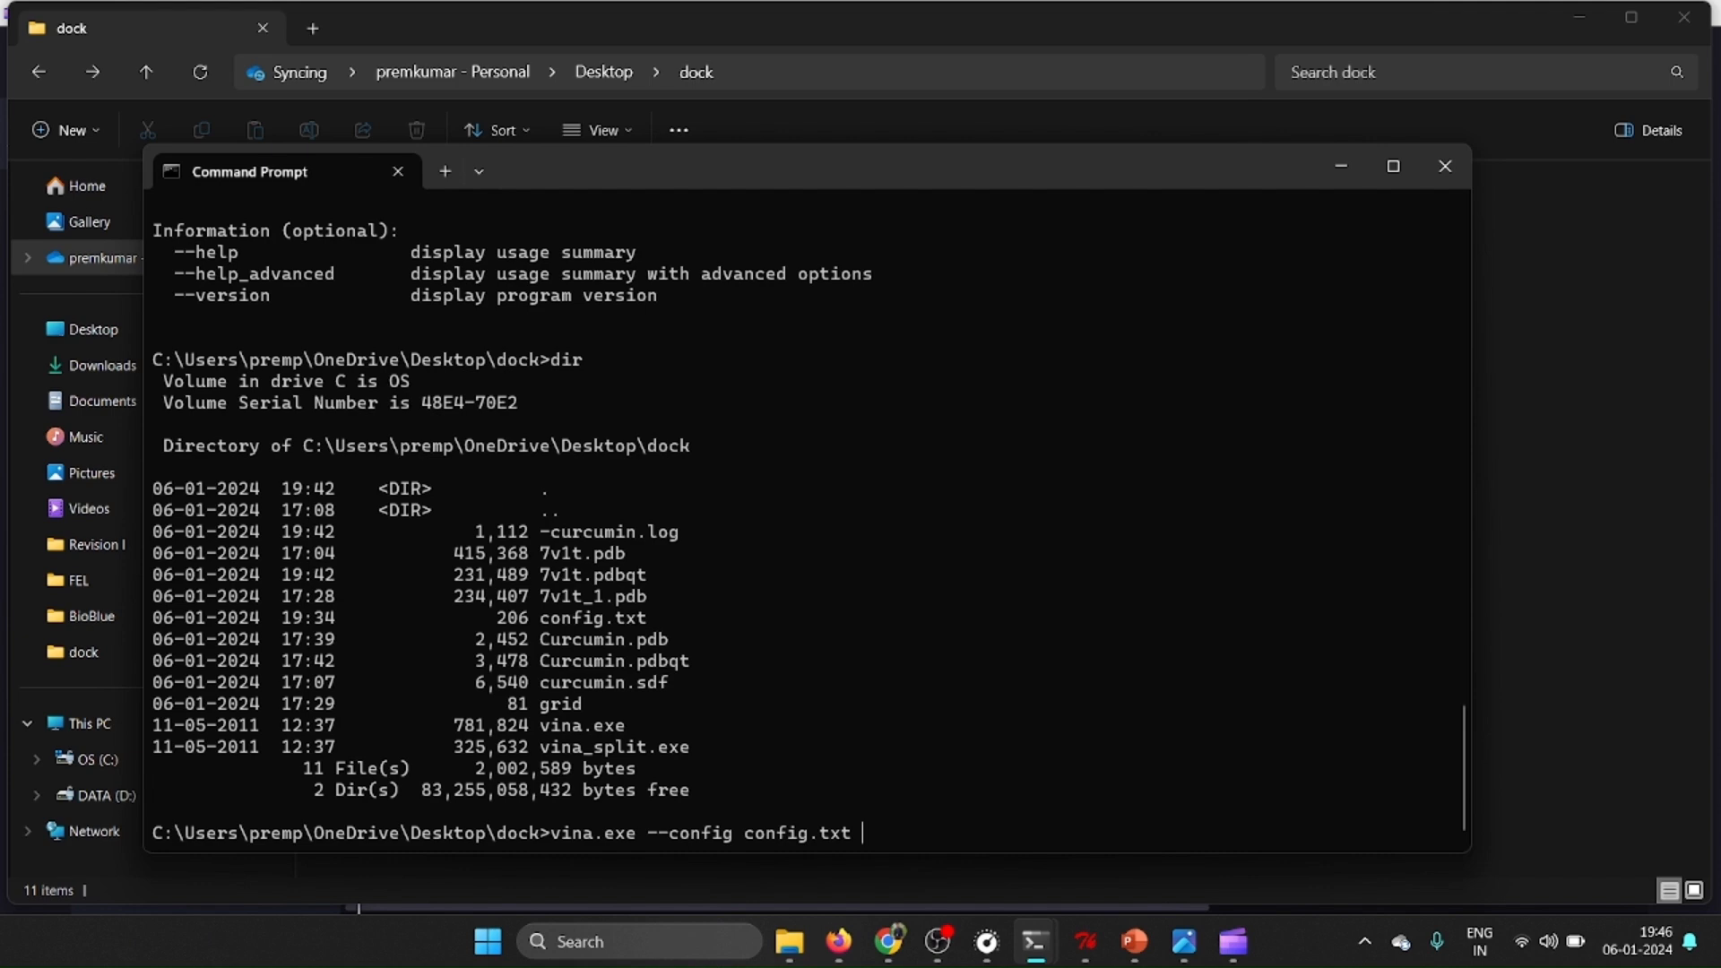
text(--out curcumin_dock.pdb --)
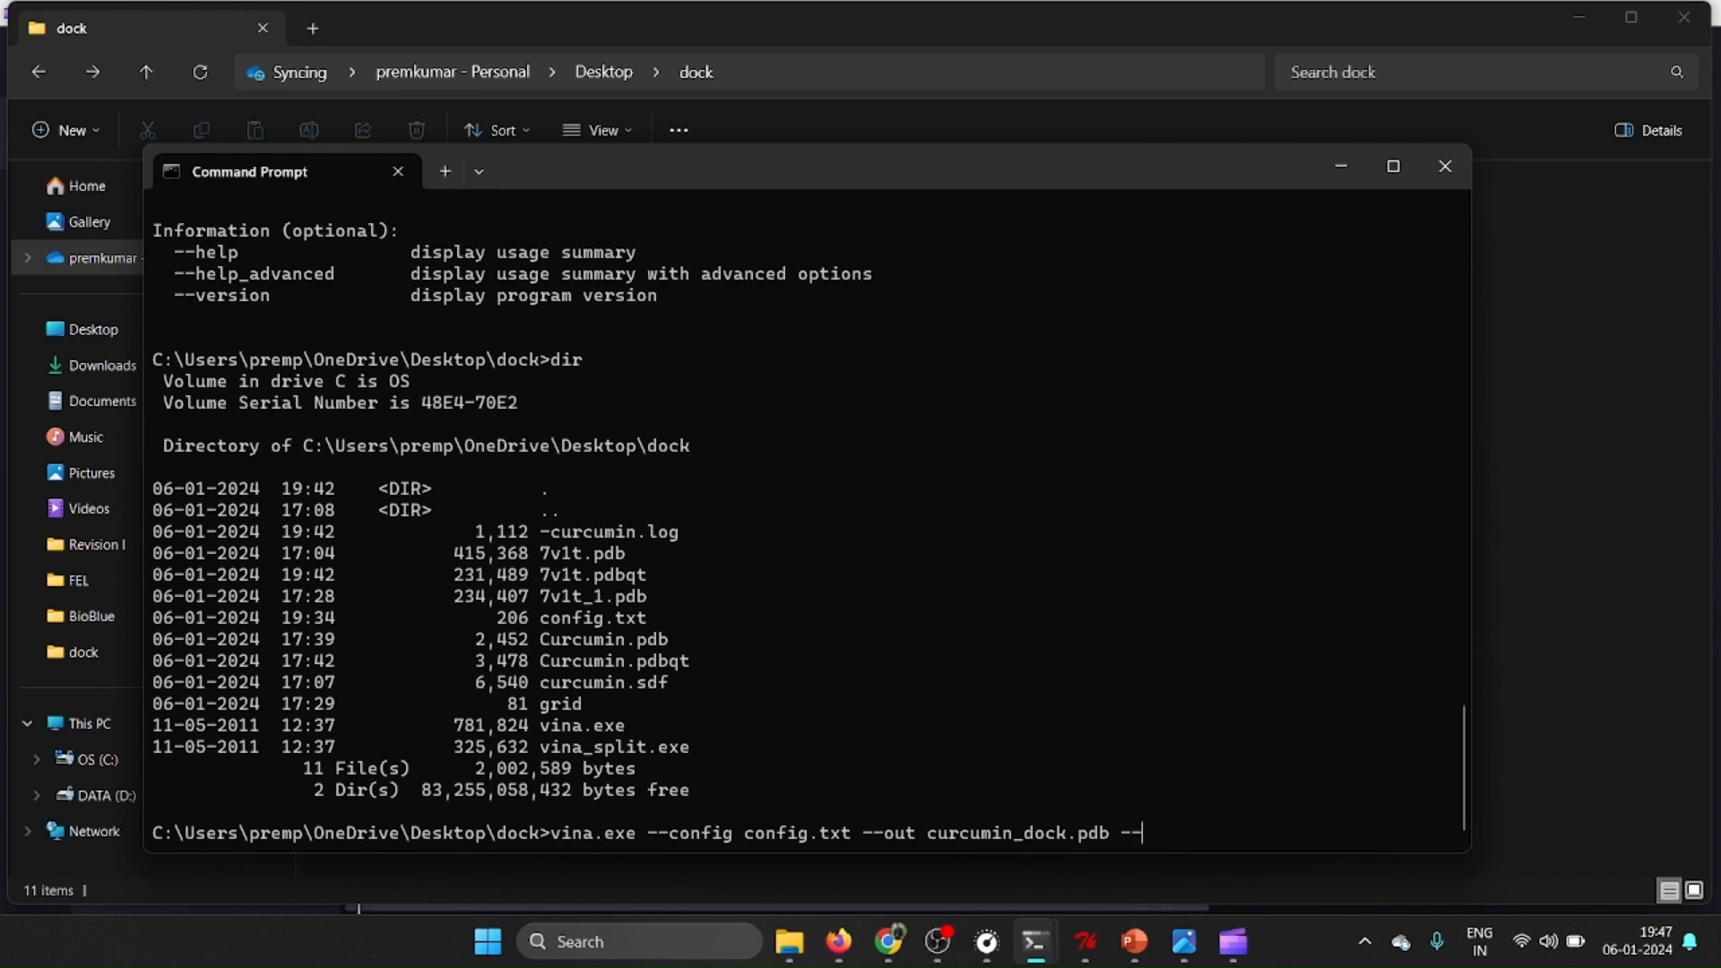
text(log log.txt)
key(Return)
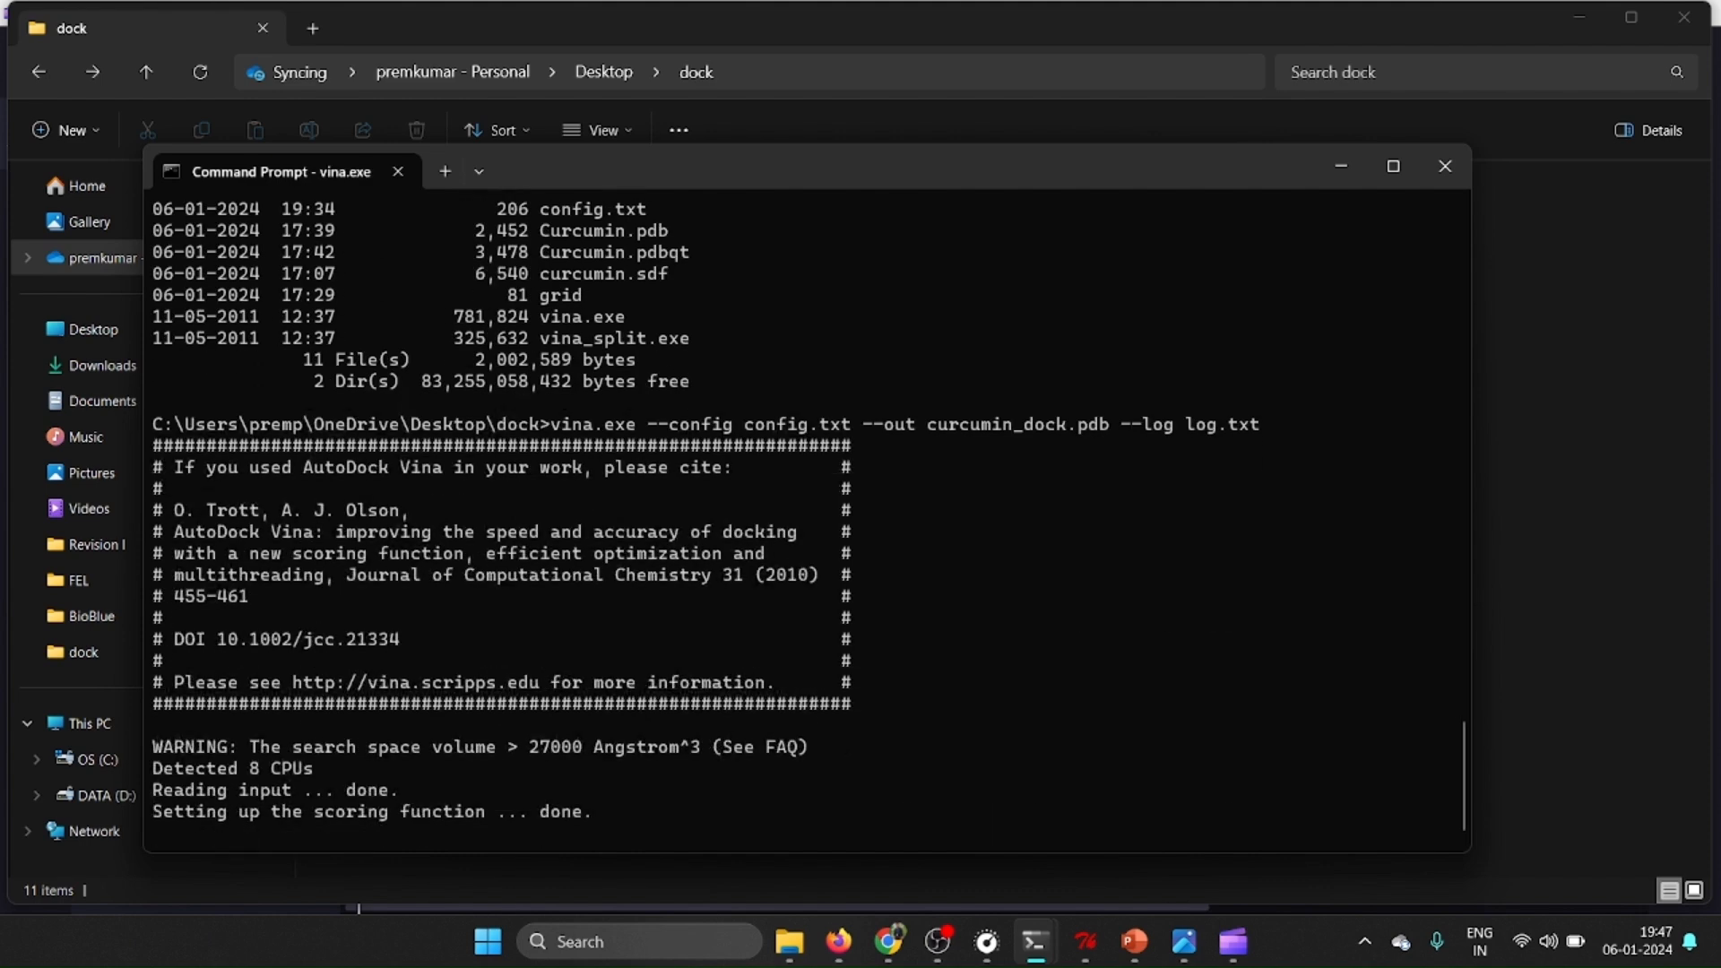
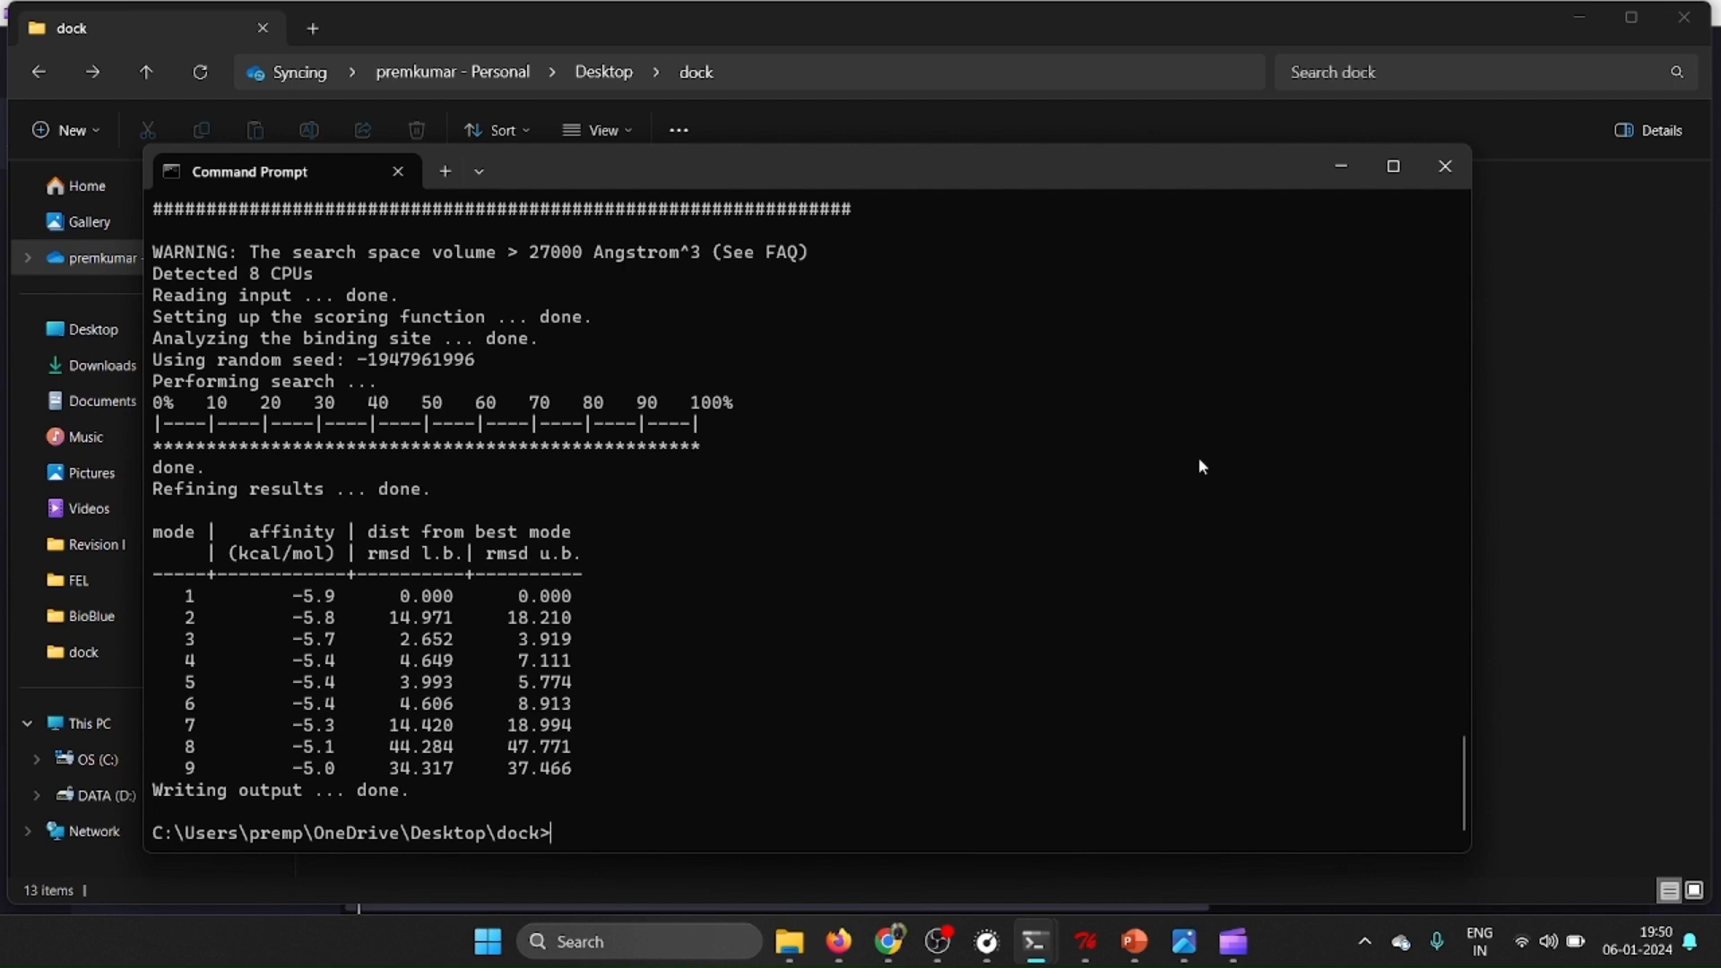
Open the log text file from the dock folder, review the binding affinity table, and close it.
click(1339, 166)
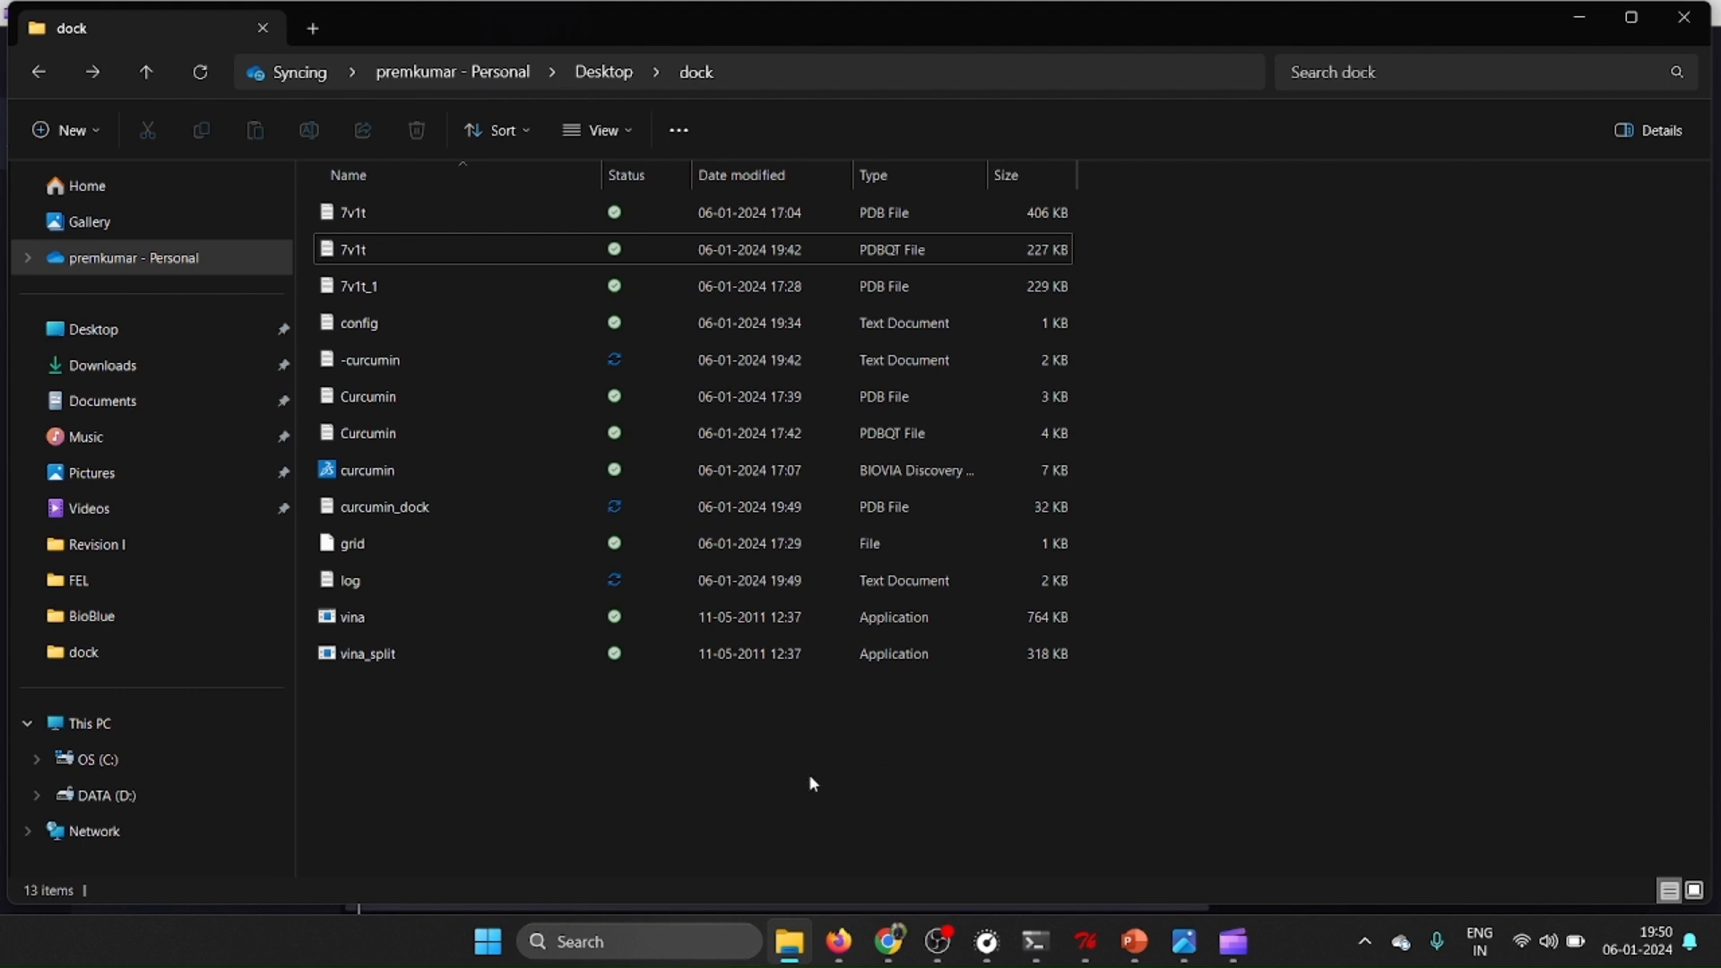
click(826, 261)
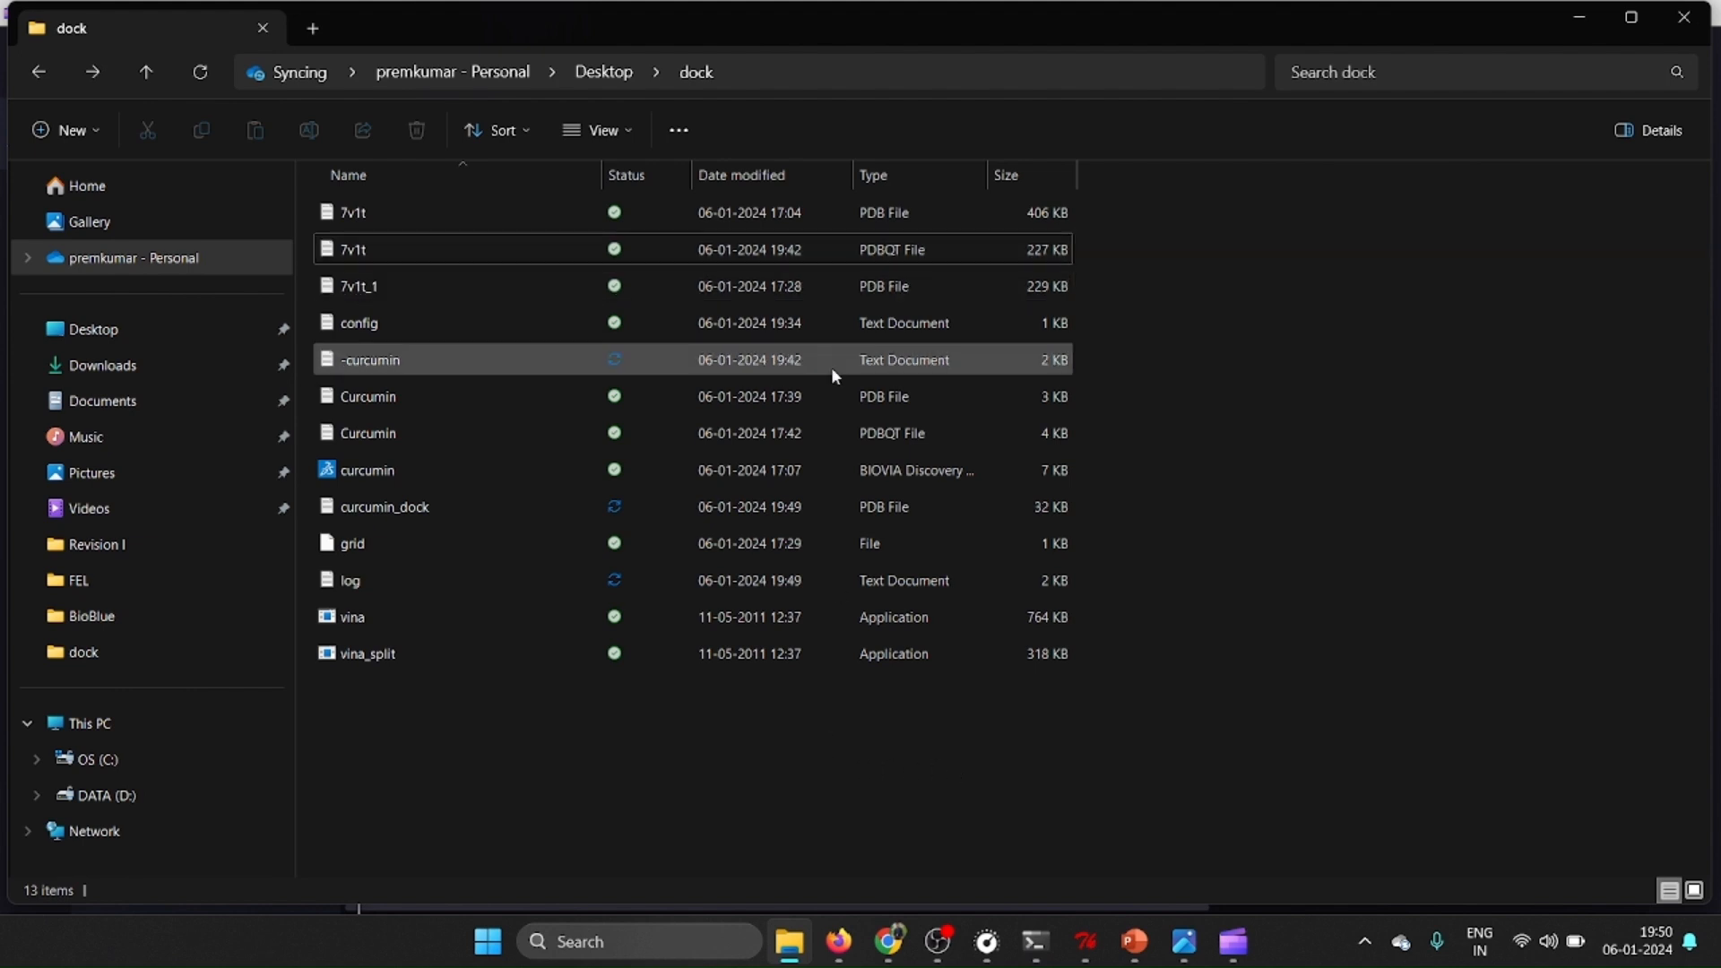
click(423, 578)
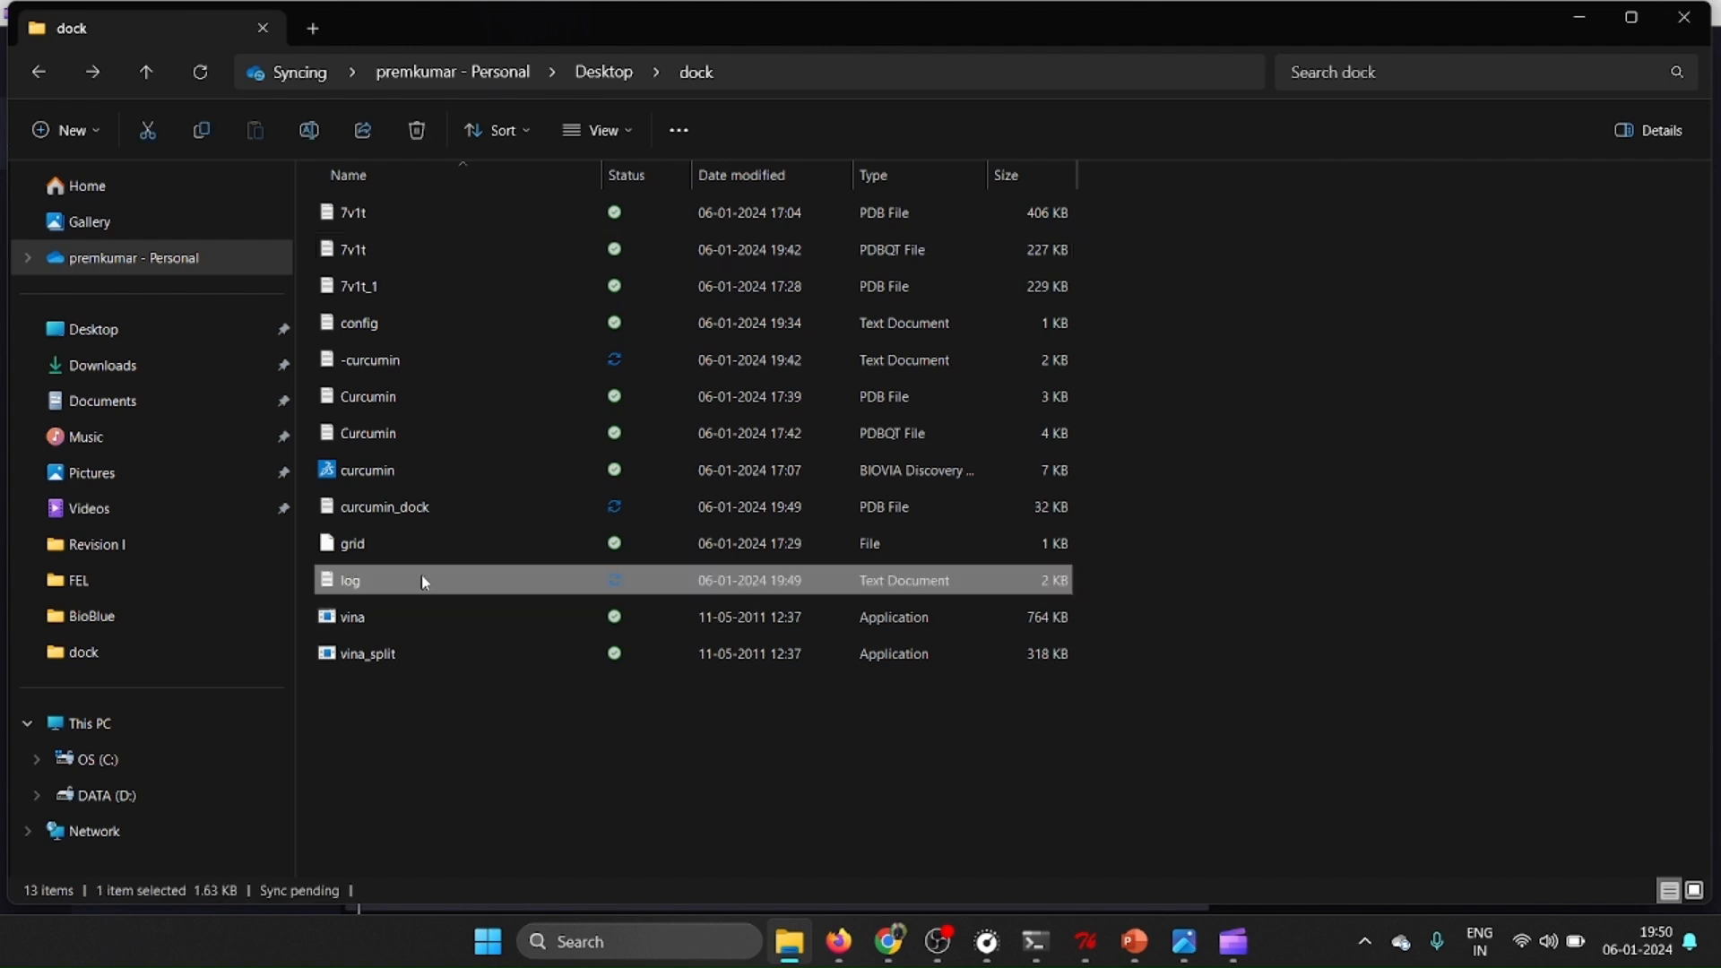
double_click(423, 580)
click(1524, 522)
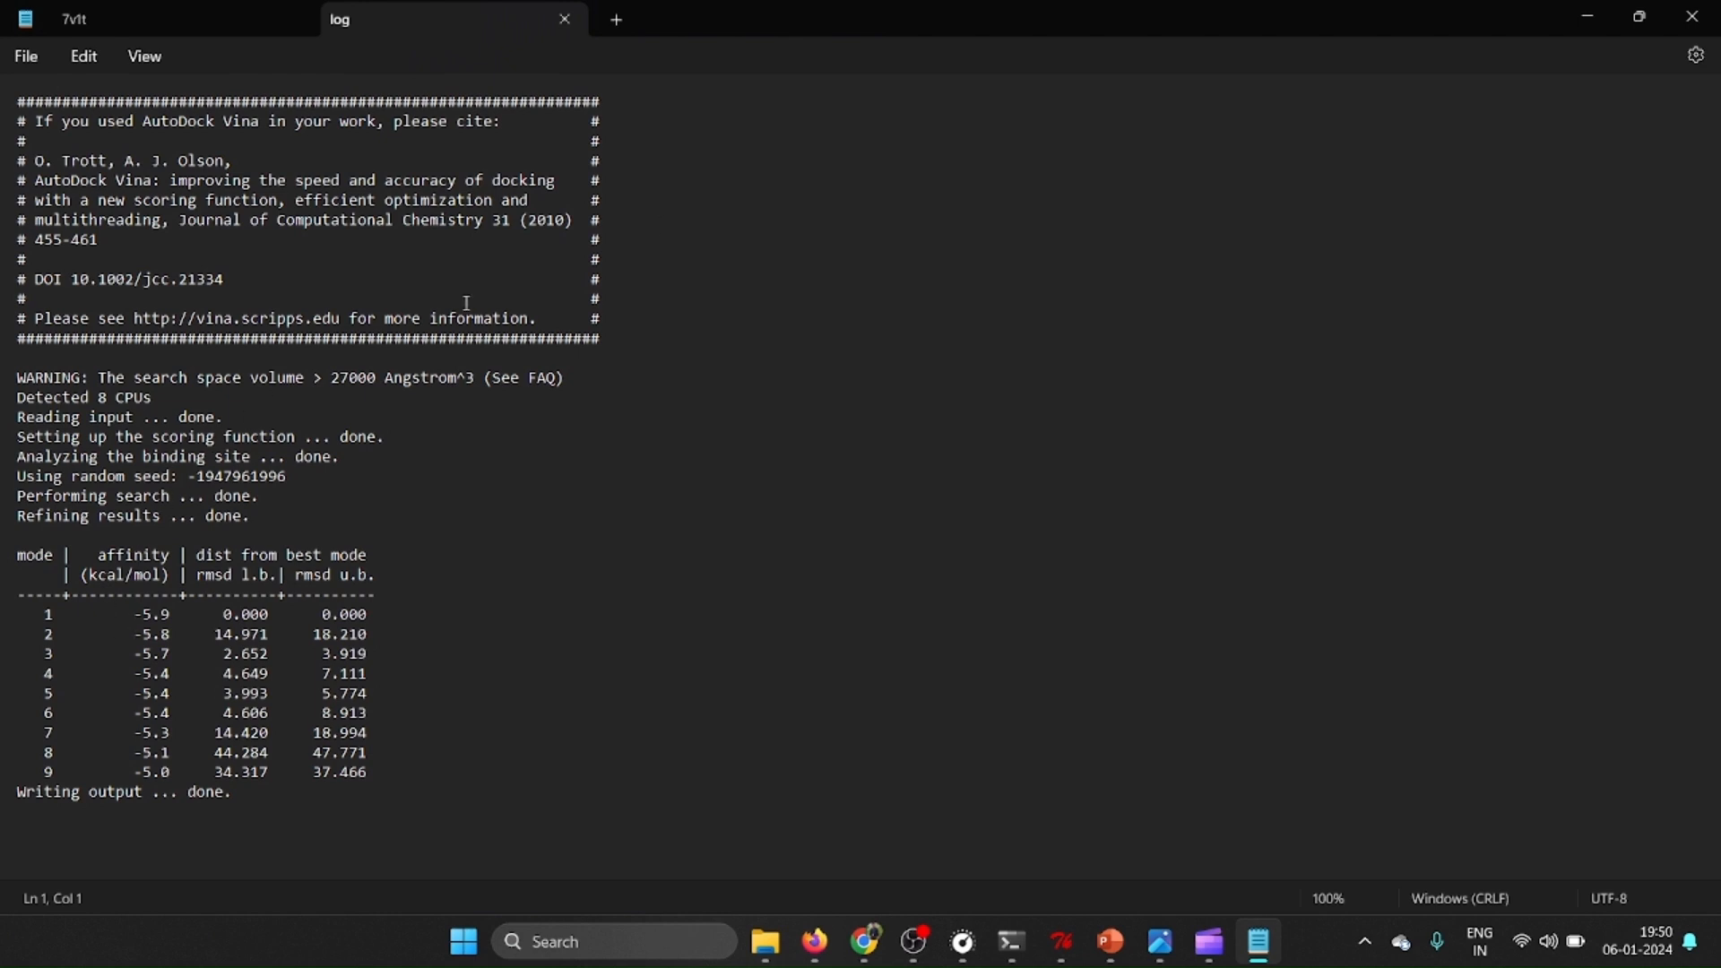
click(1693, 16)
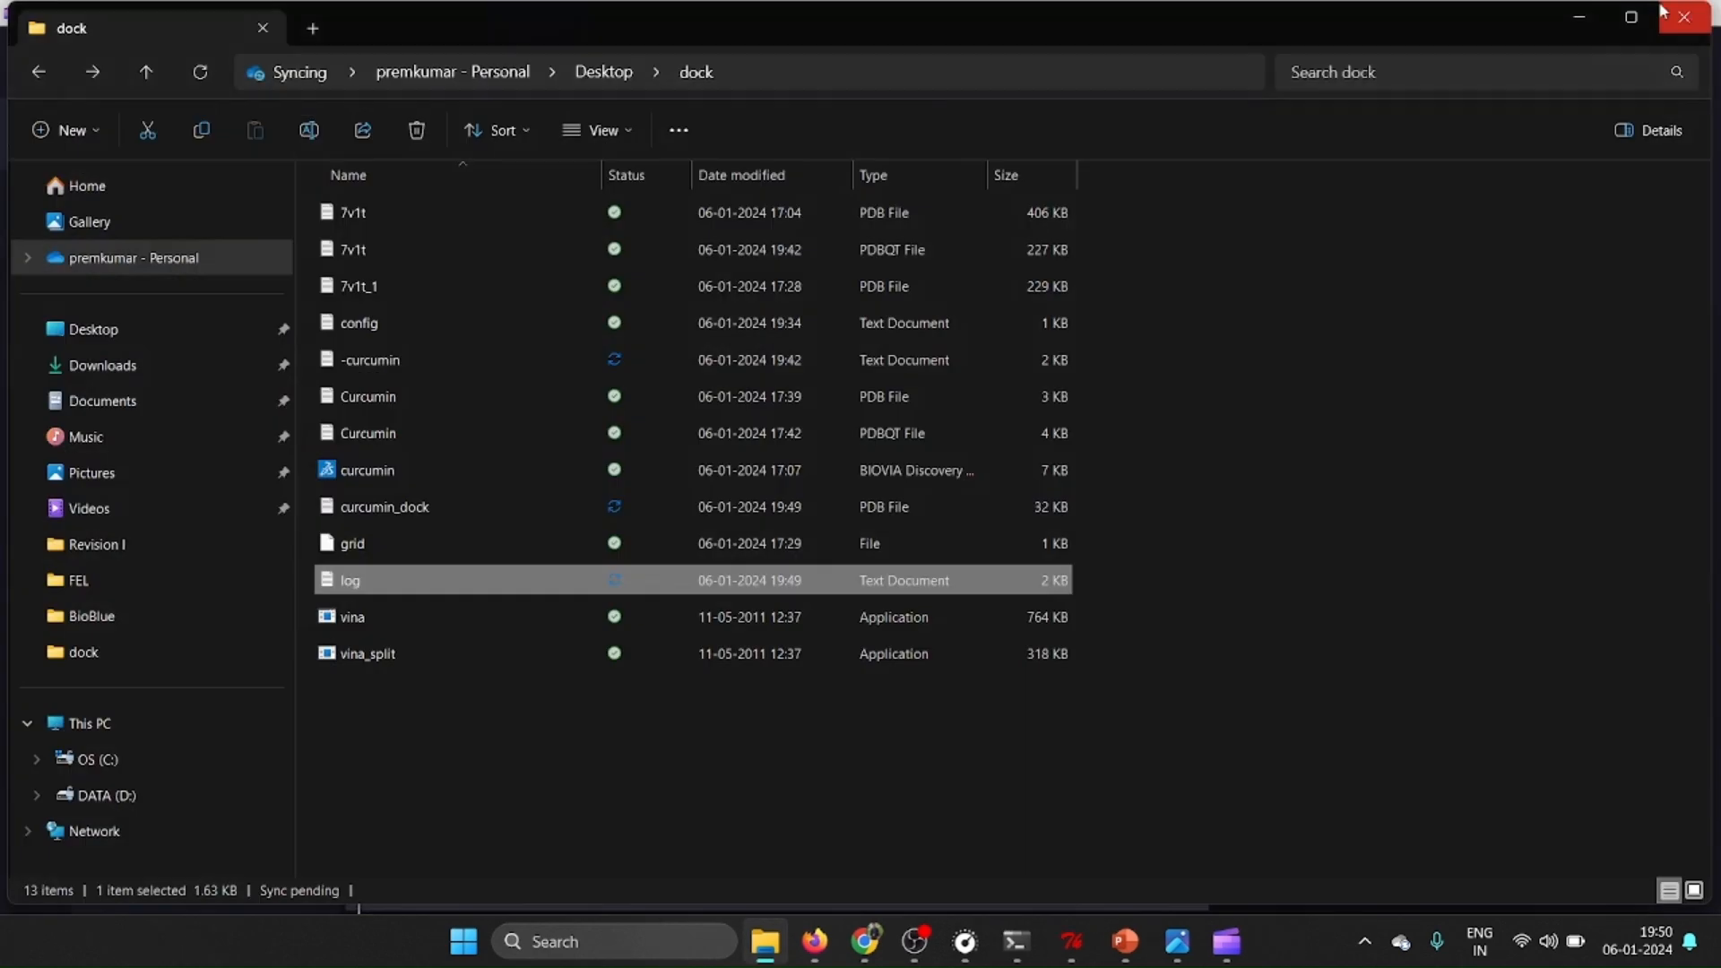
Minimize the open windows and launch Discovery Studio from the desktop.
click(1580, 20)
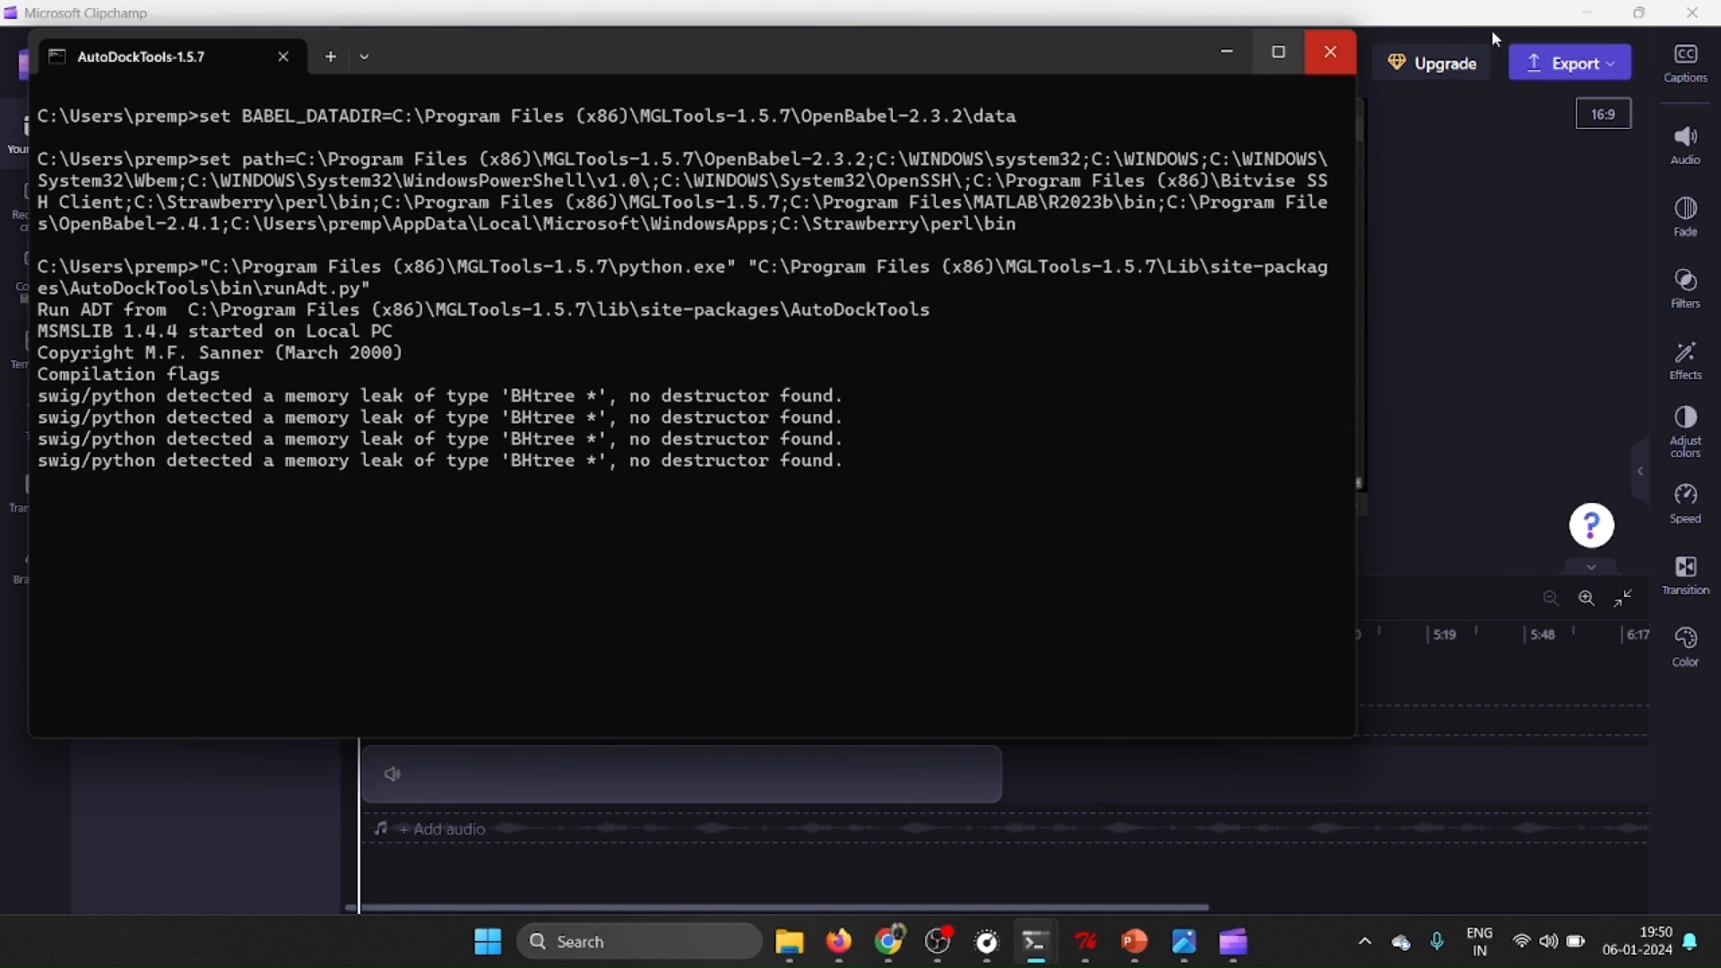
click(1586, 8)
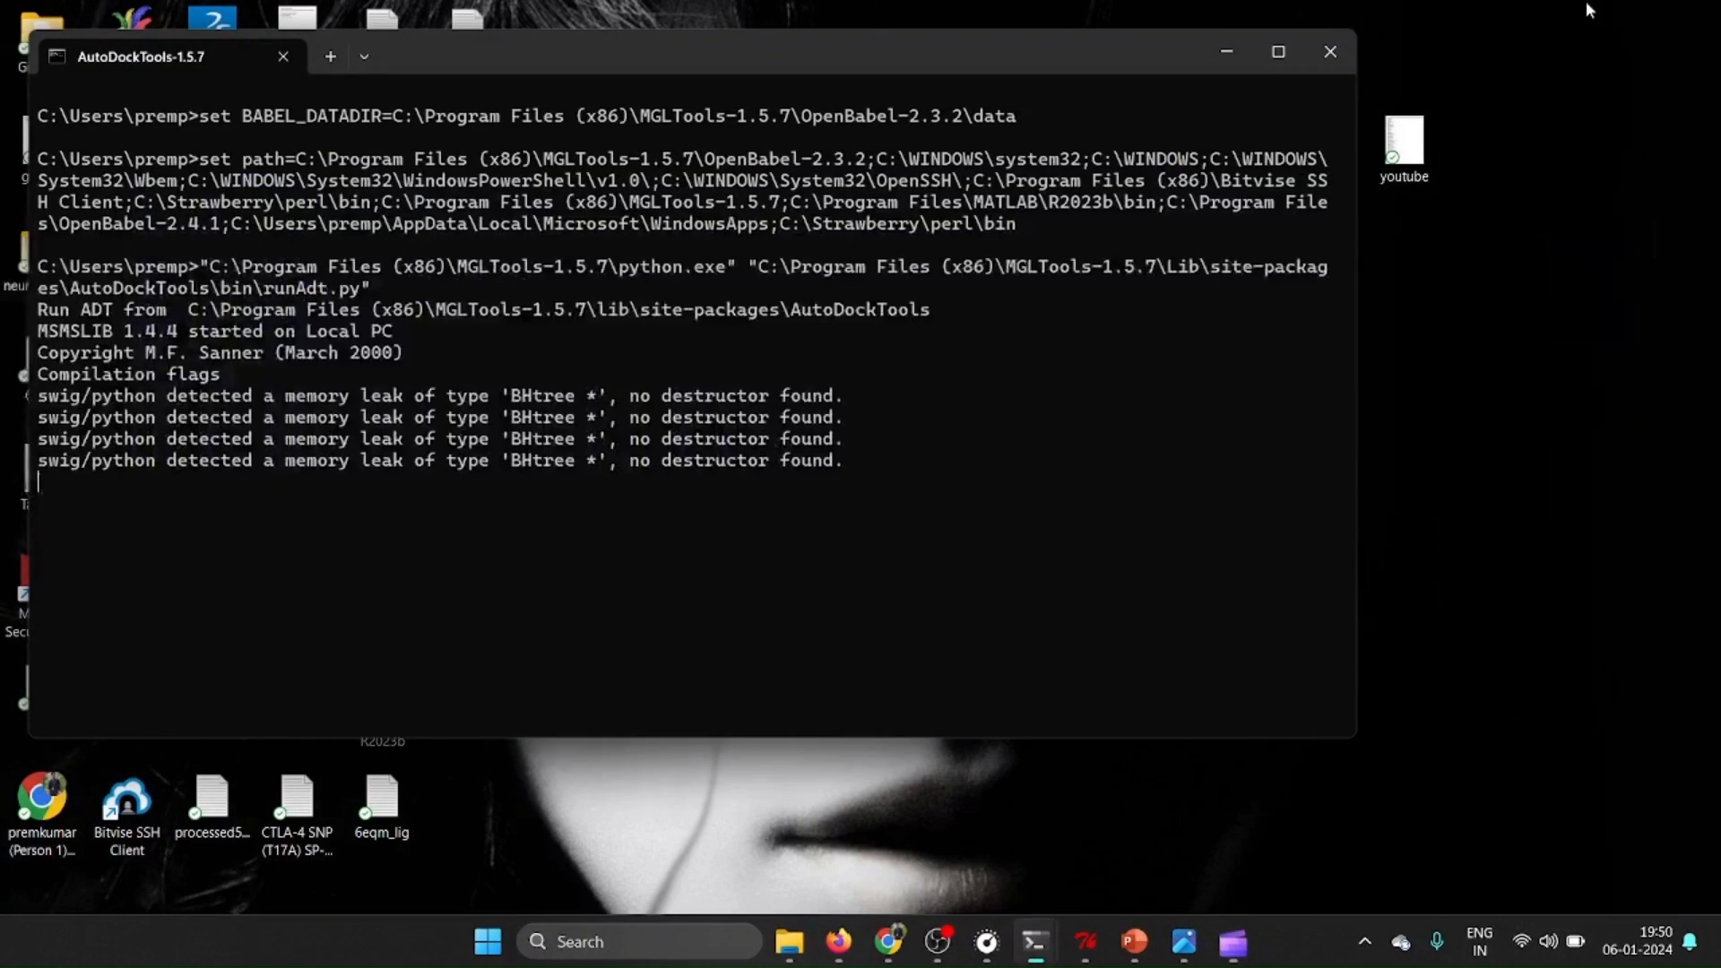
click(1233, 67)
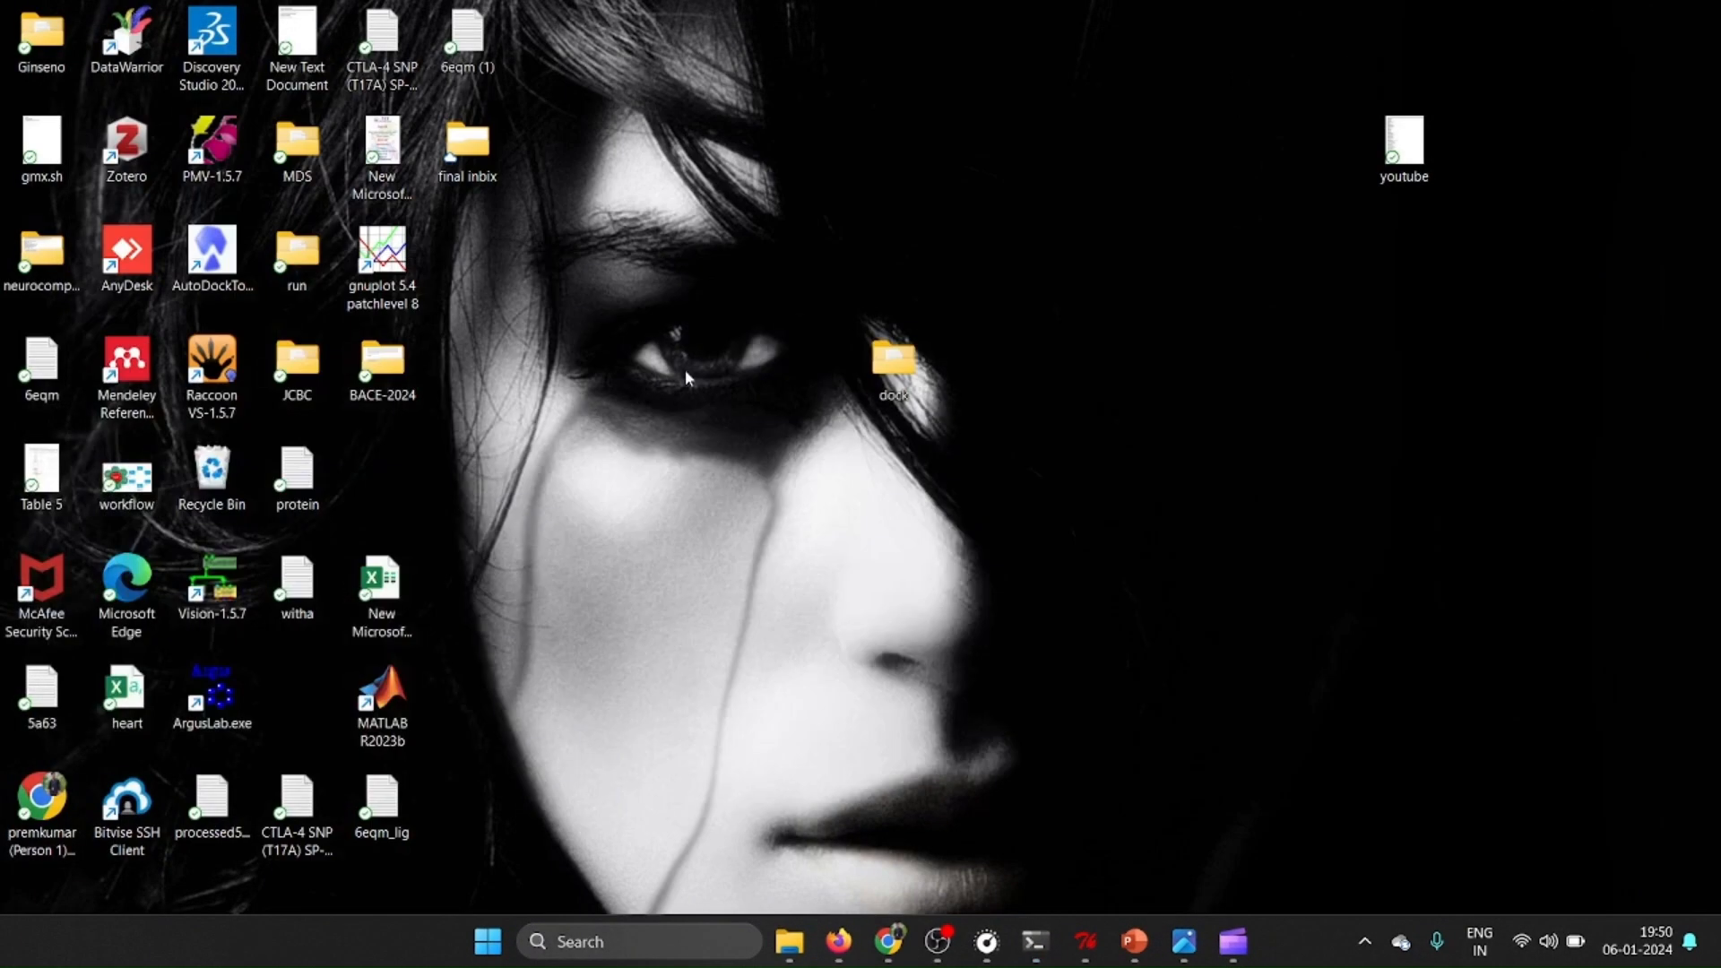
double_click(230, 55)
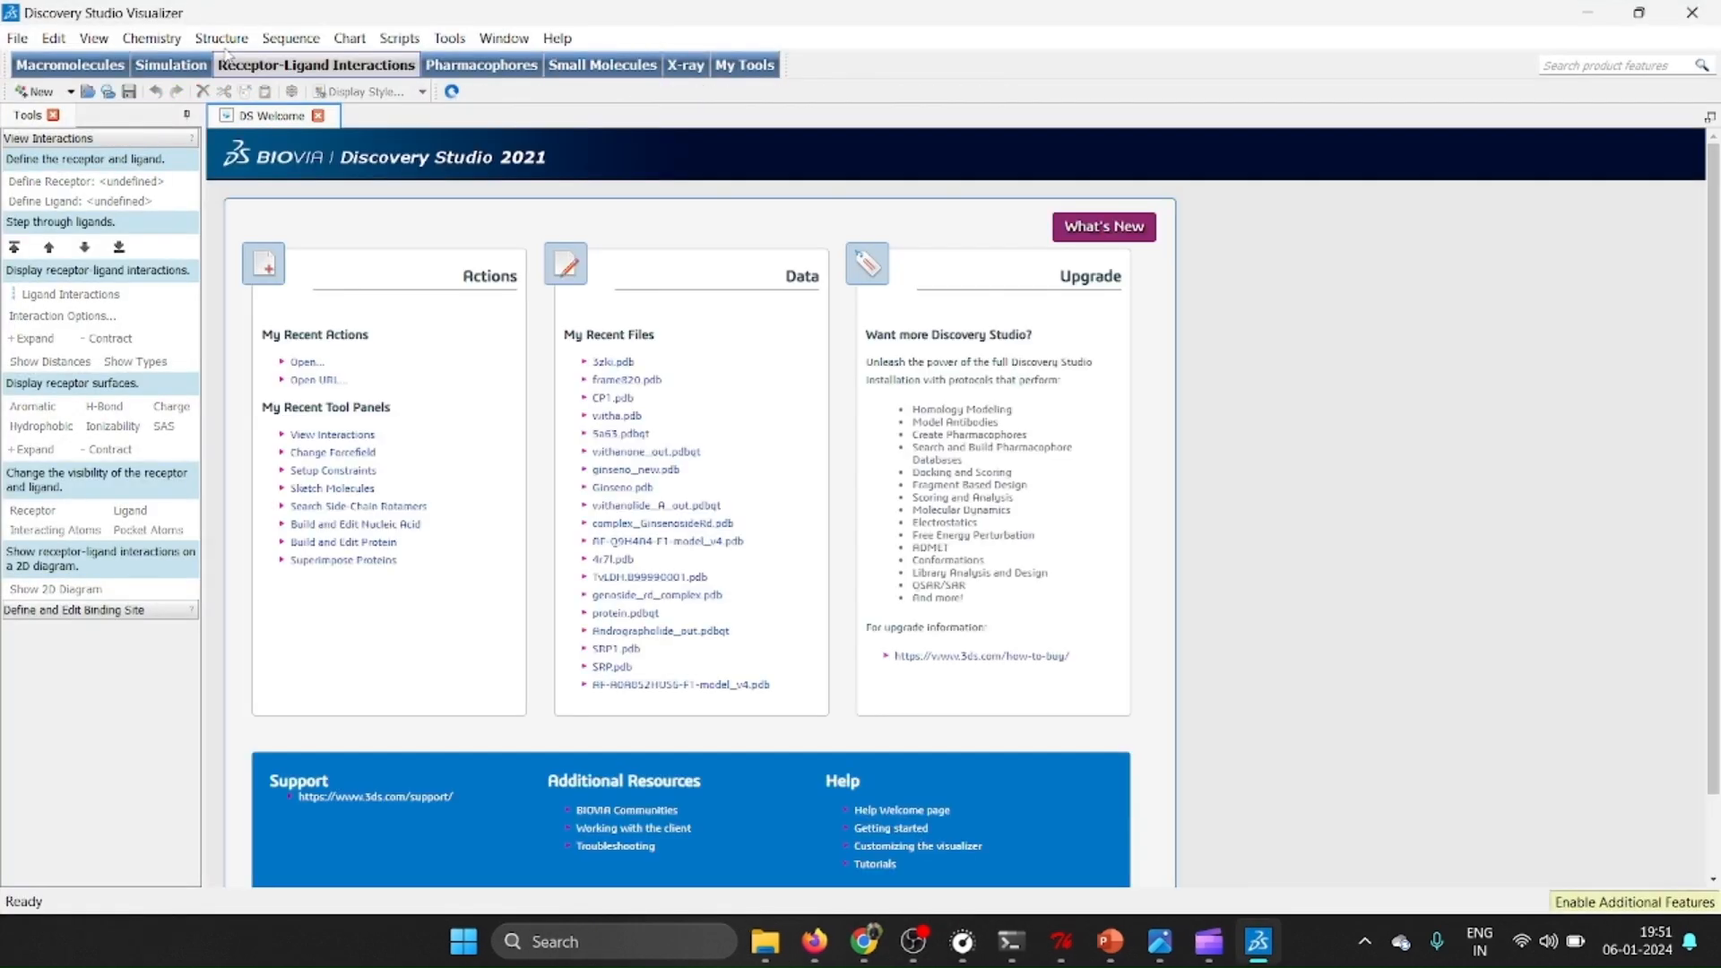
Start opening a file, browse to the dock folder, and hide the file preview.
click(12, 41)
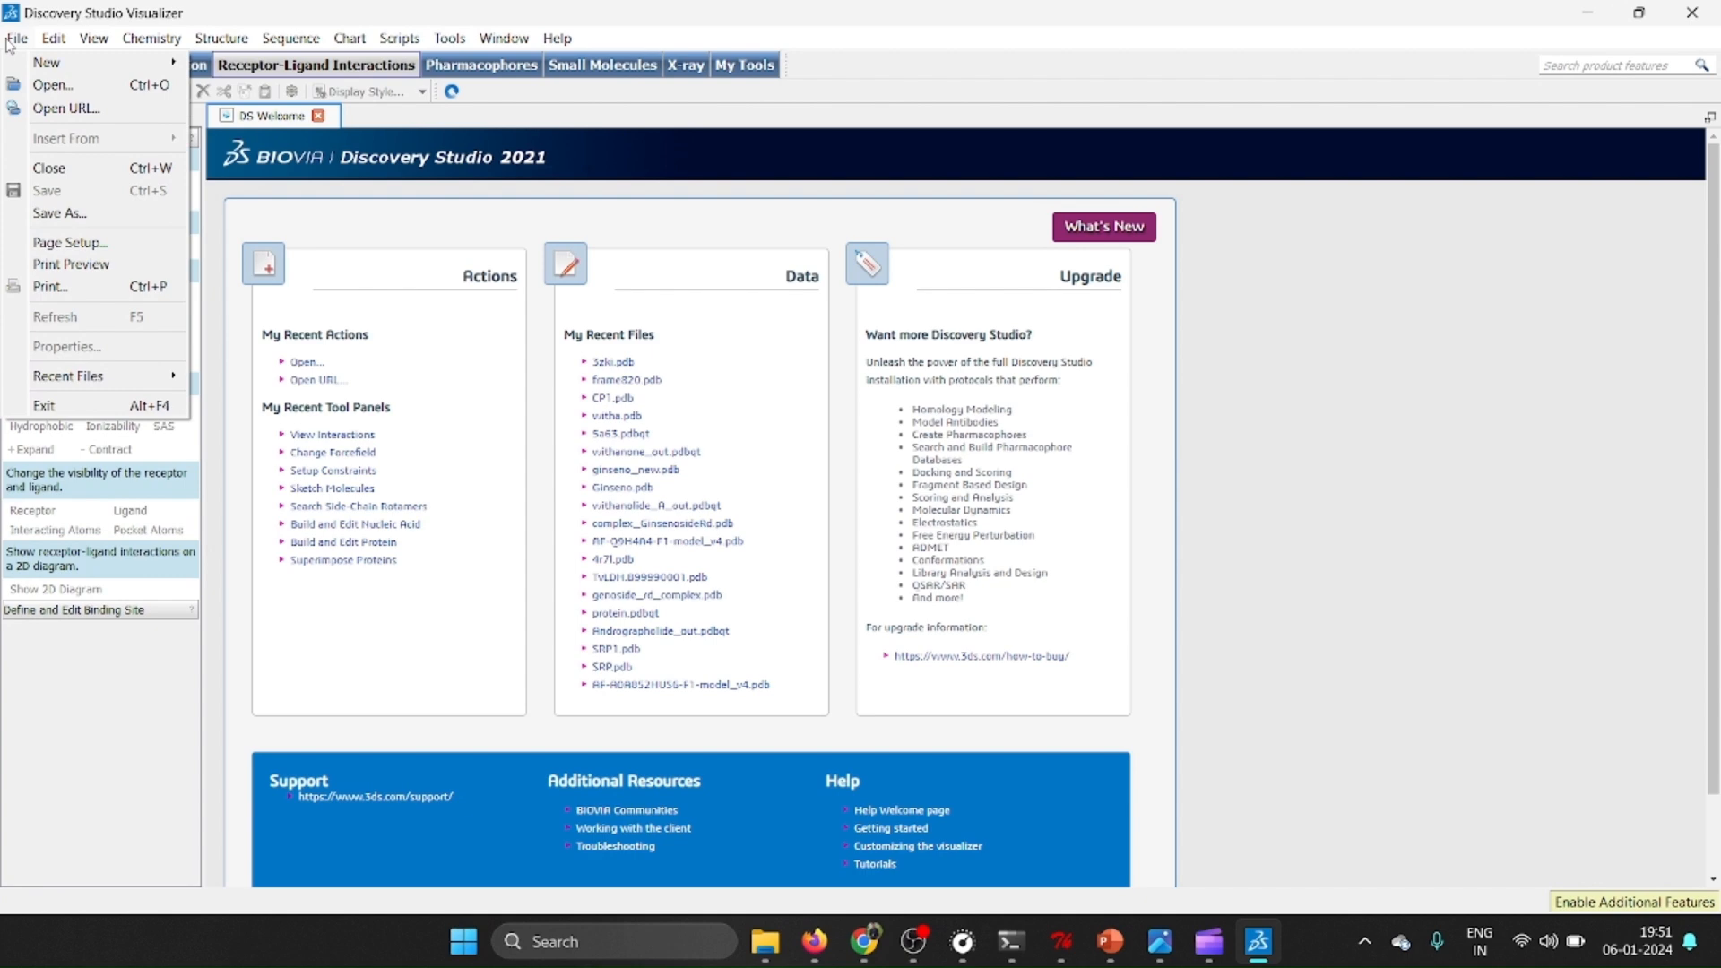
click(69, 86)
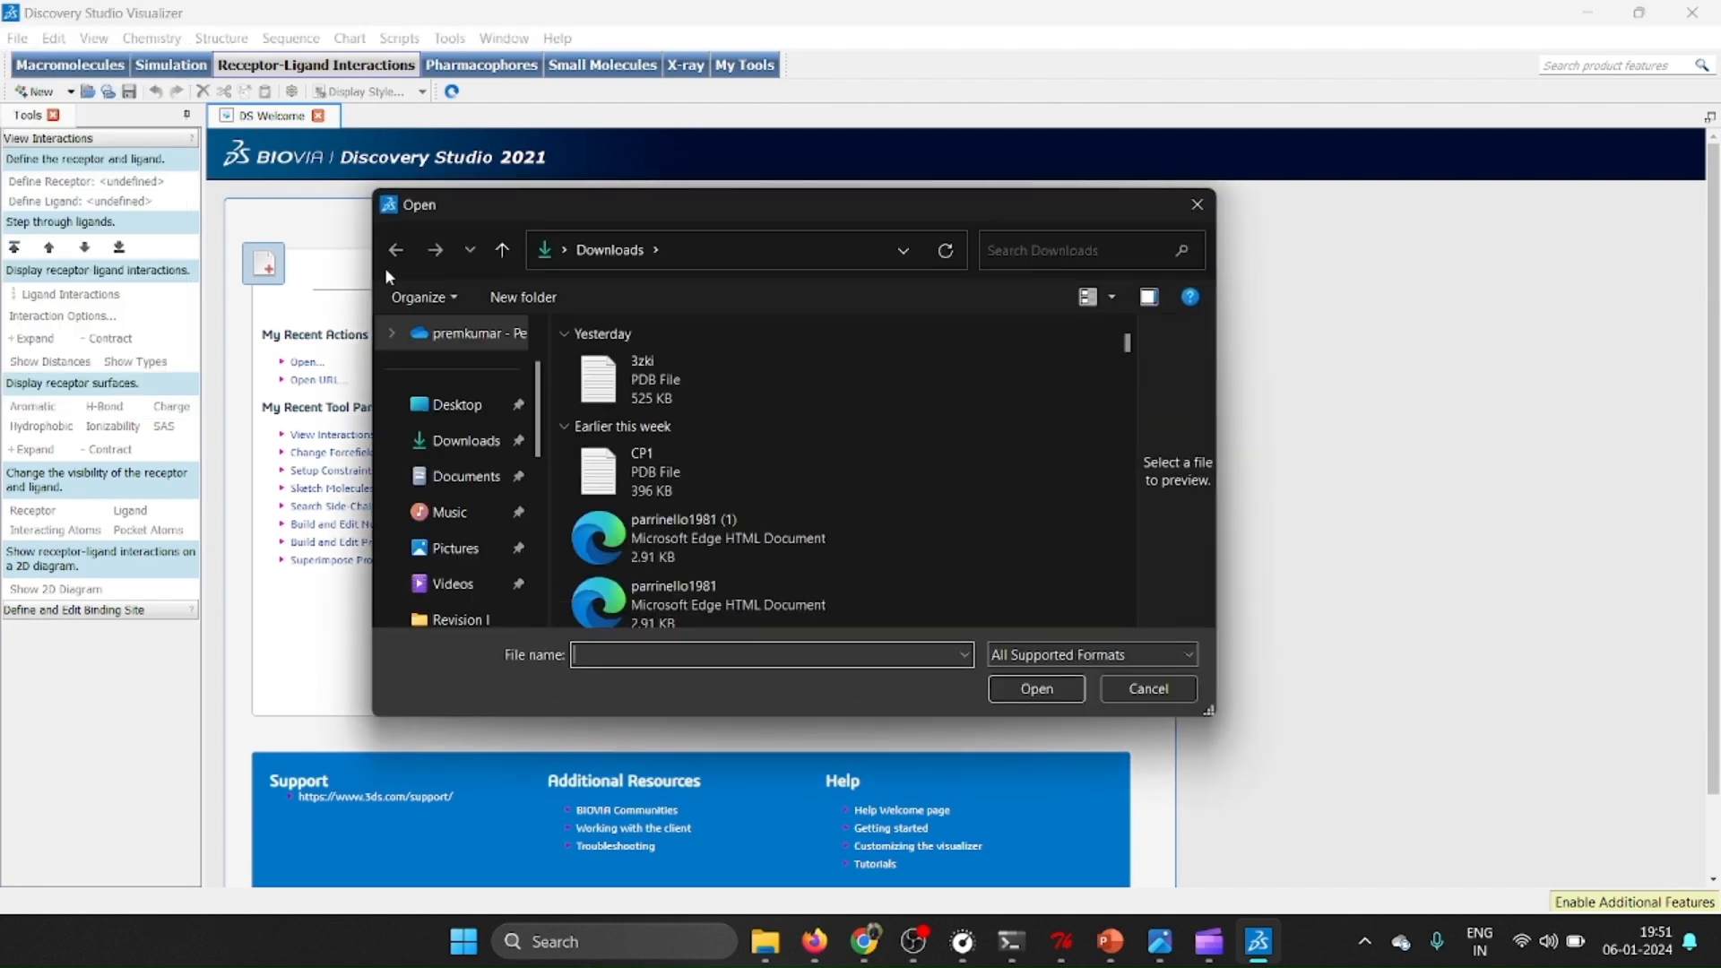
scroll(484, 475, down, 4)
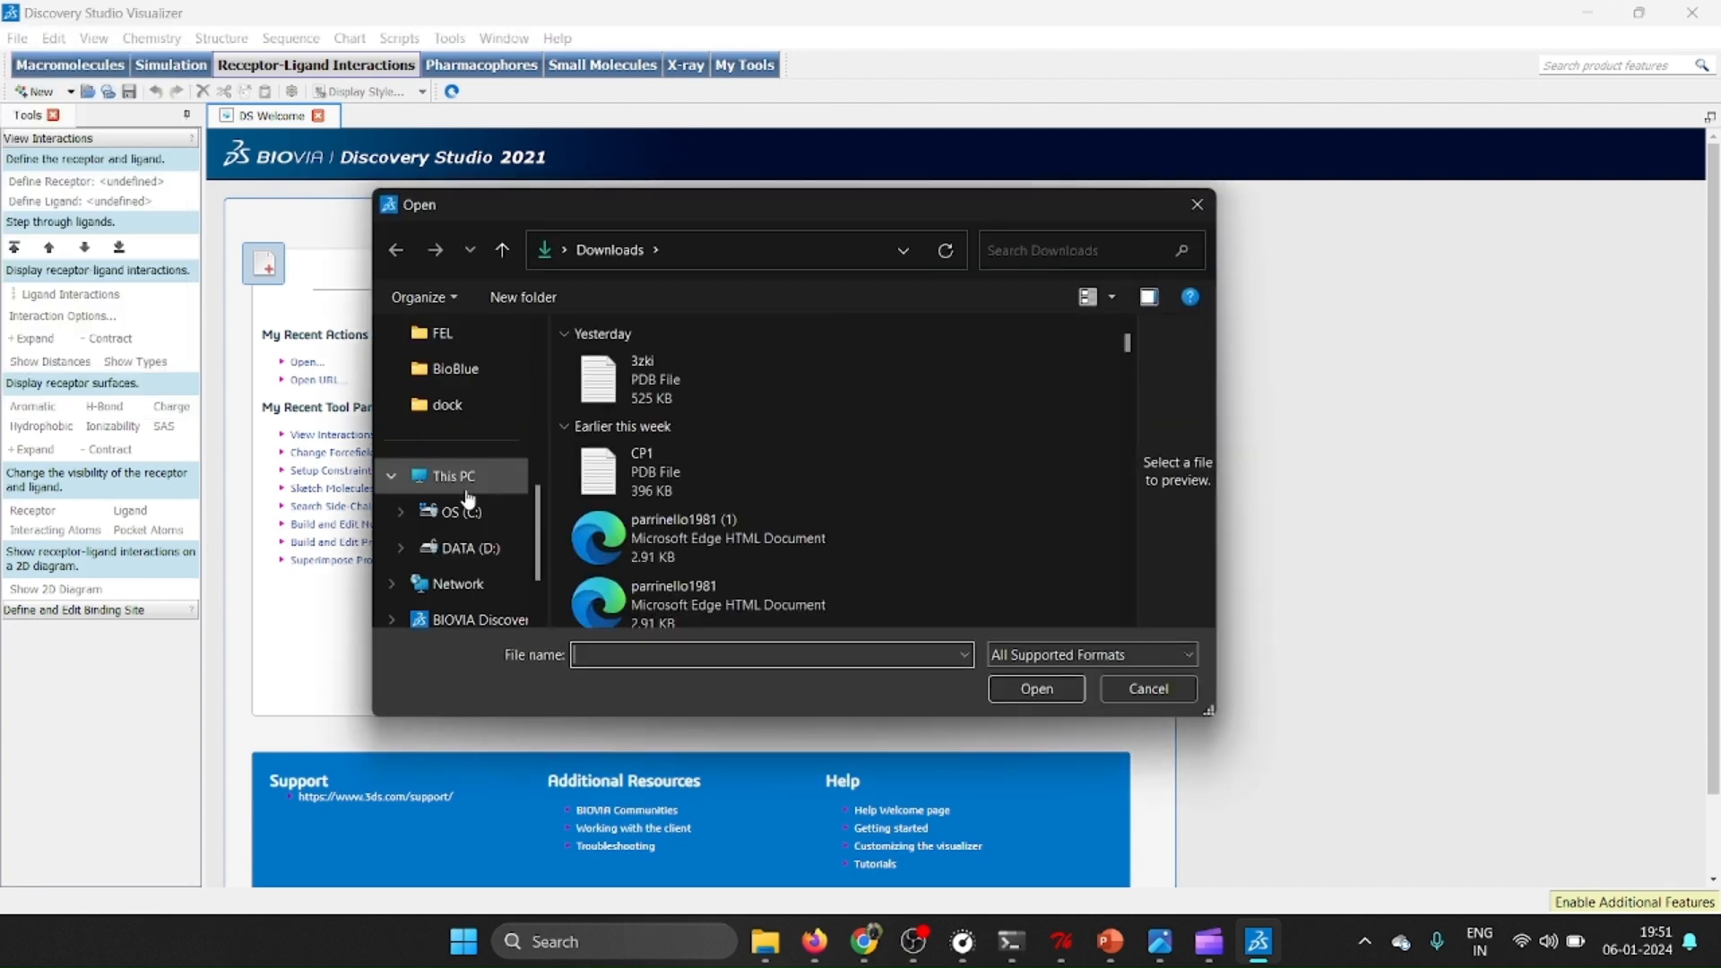
click(457, 406)
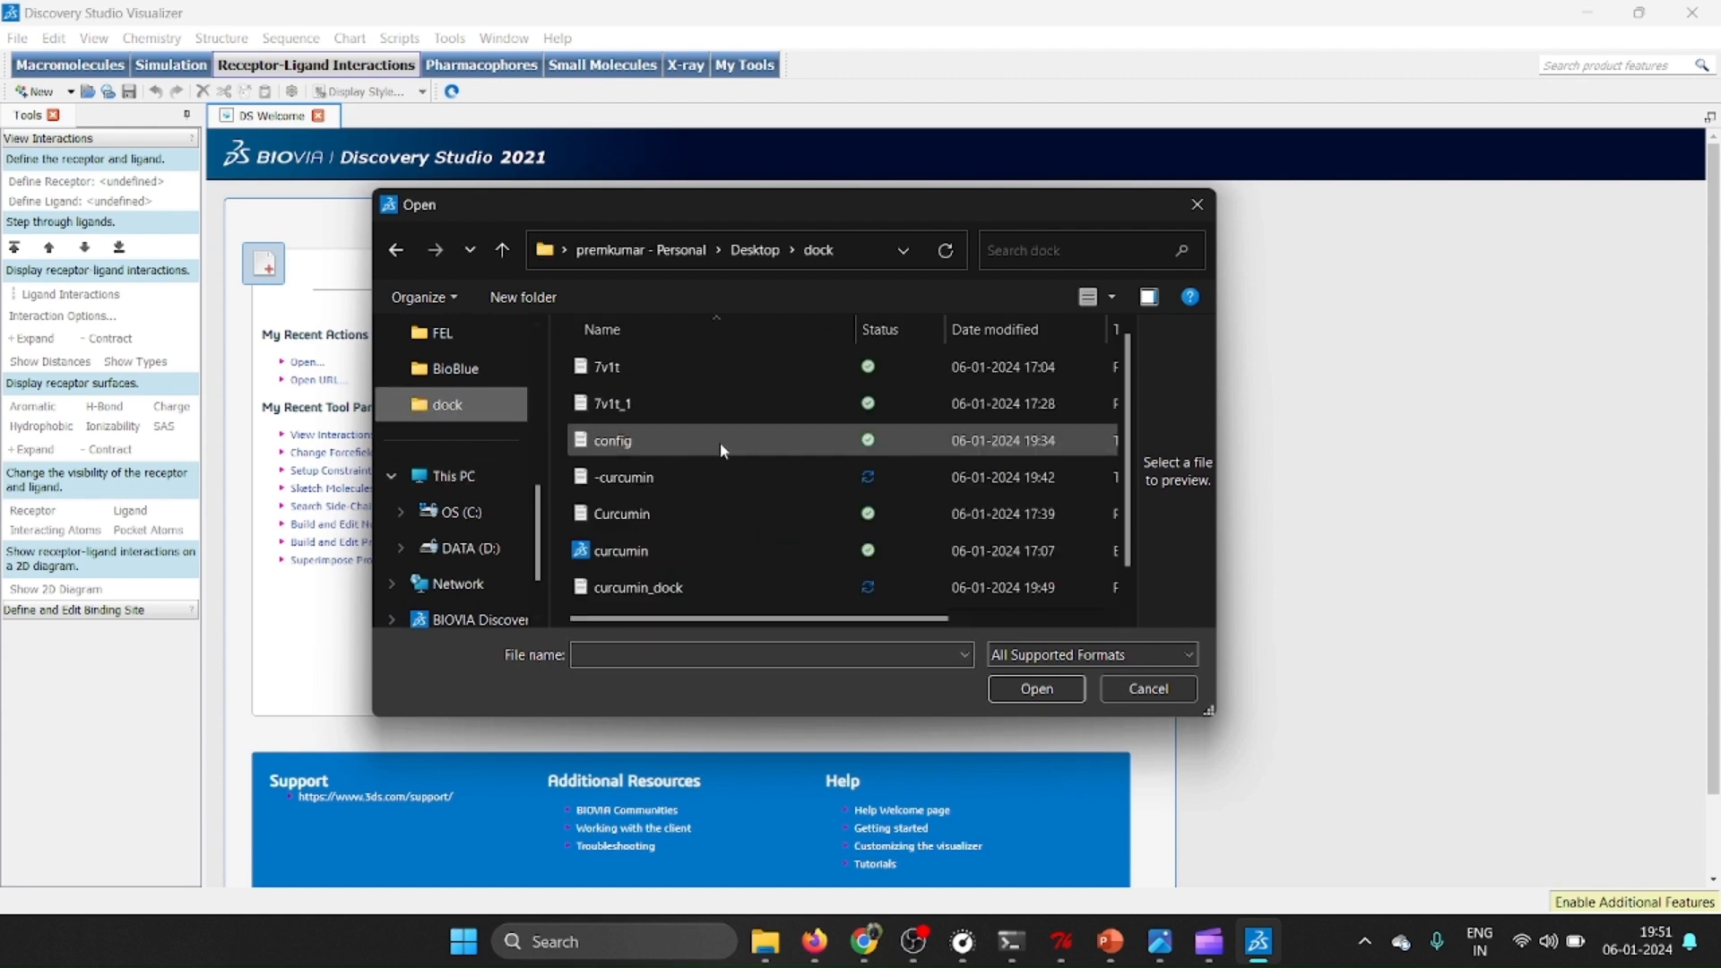
scroll(721, 447, down, 1)
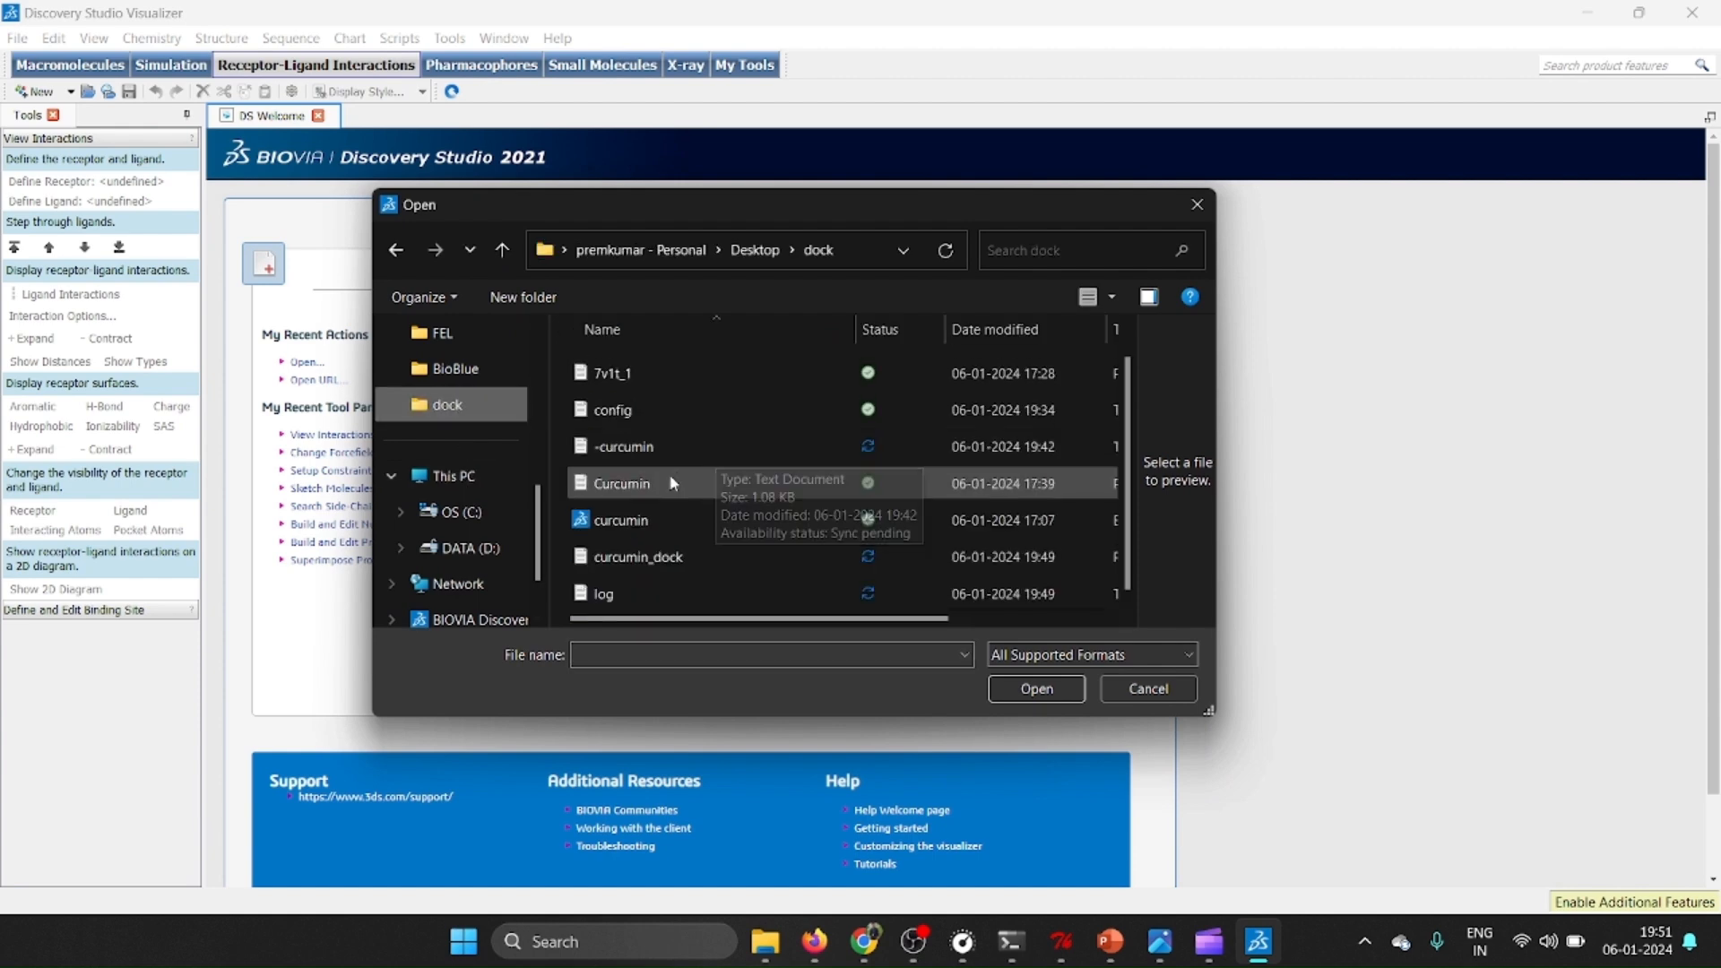
scroll(667, 473, up, 1)
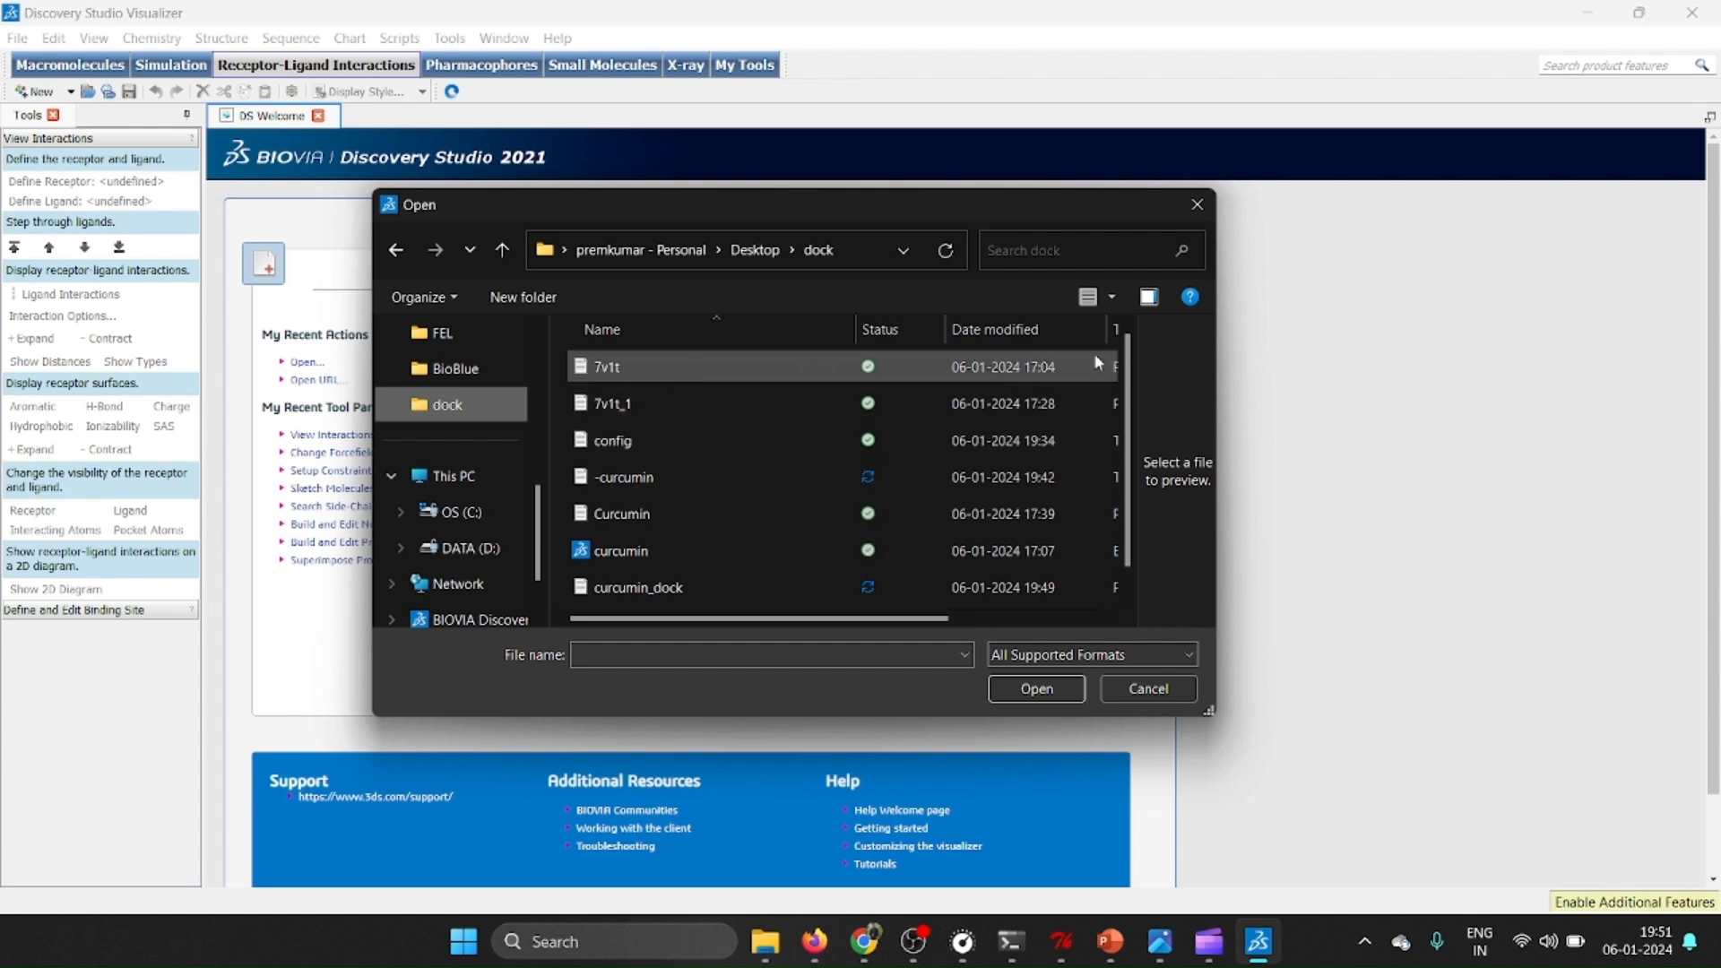
click(1145, 297)
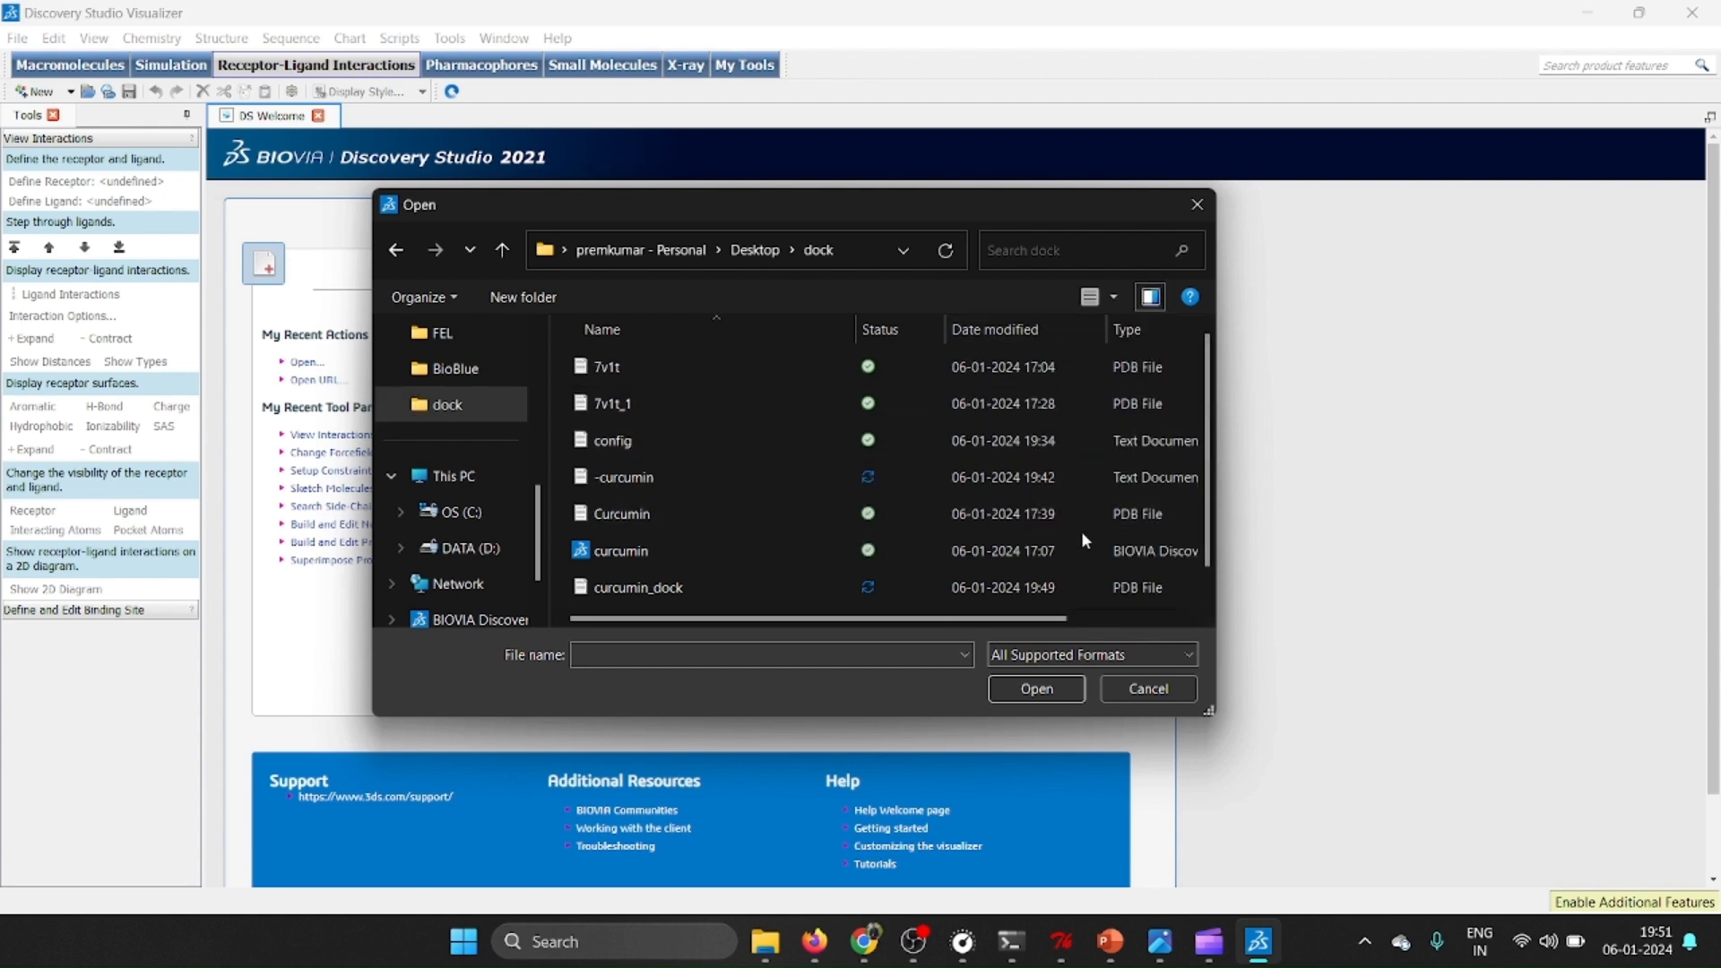
Open the 7v1t PDBQT file using the All Files filter, and collapse its hierarchy view.
click(1073, 652)
scroll(1076, 628, down, 2)
scroll(1059, 588, down, 4)
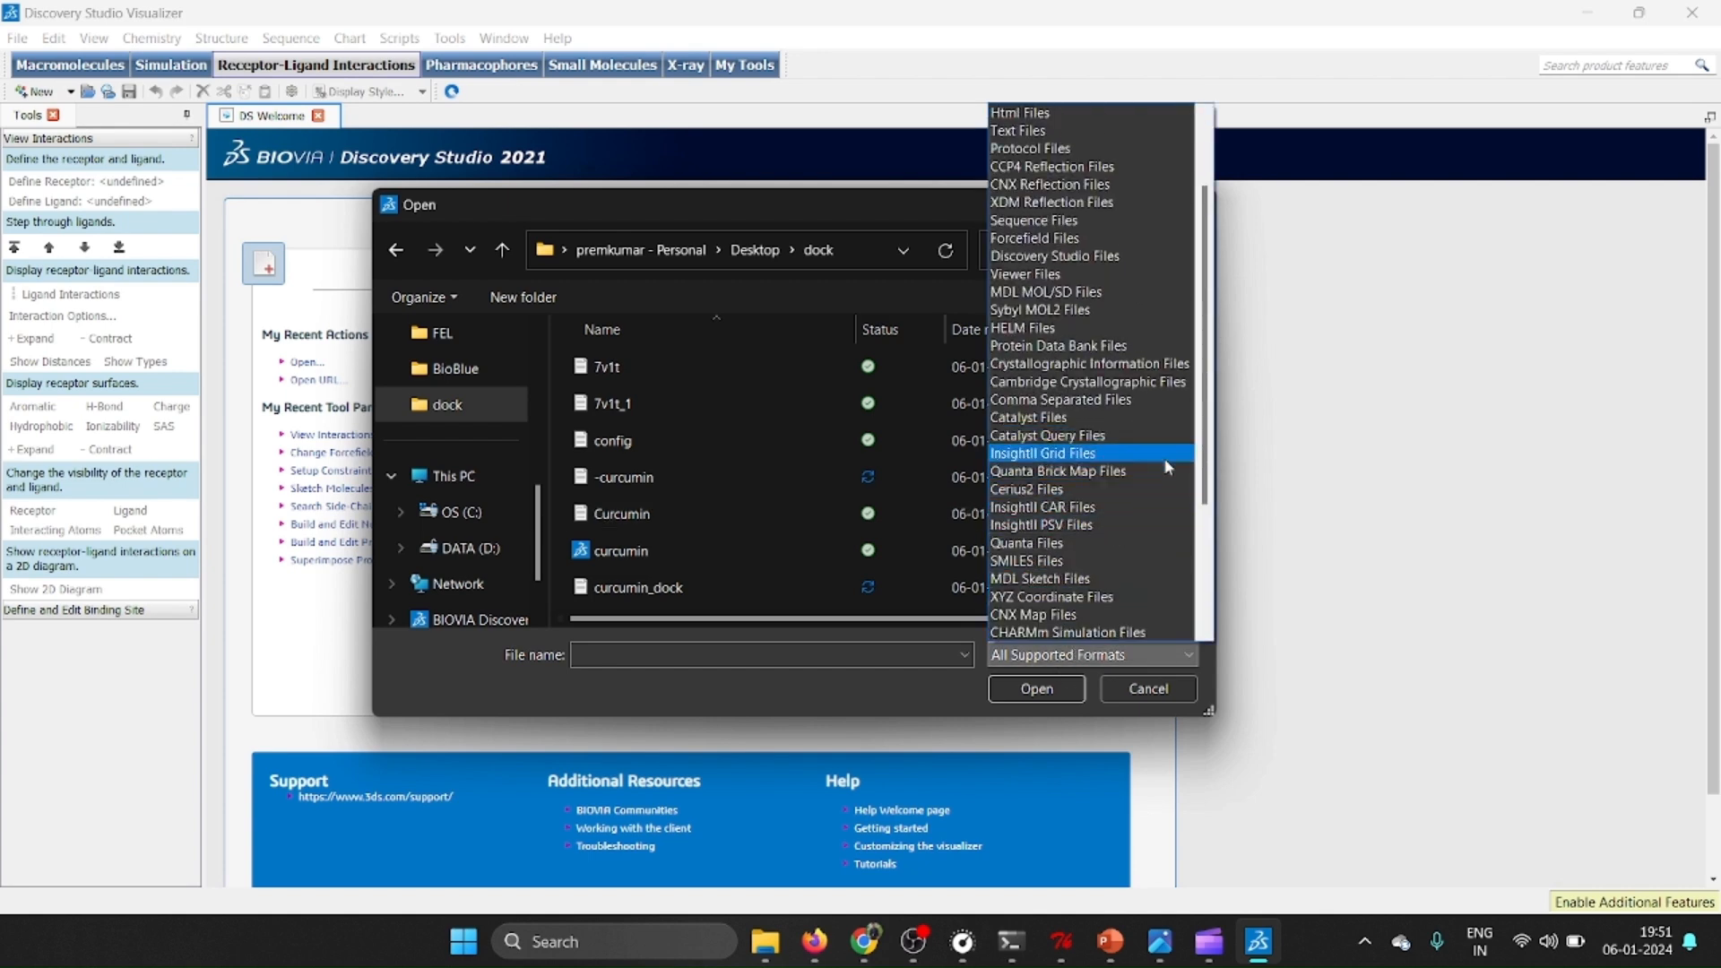
scroll(1201, 538, down, 2)
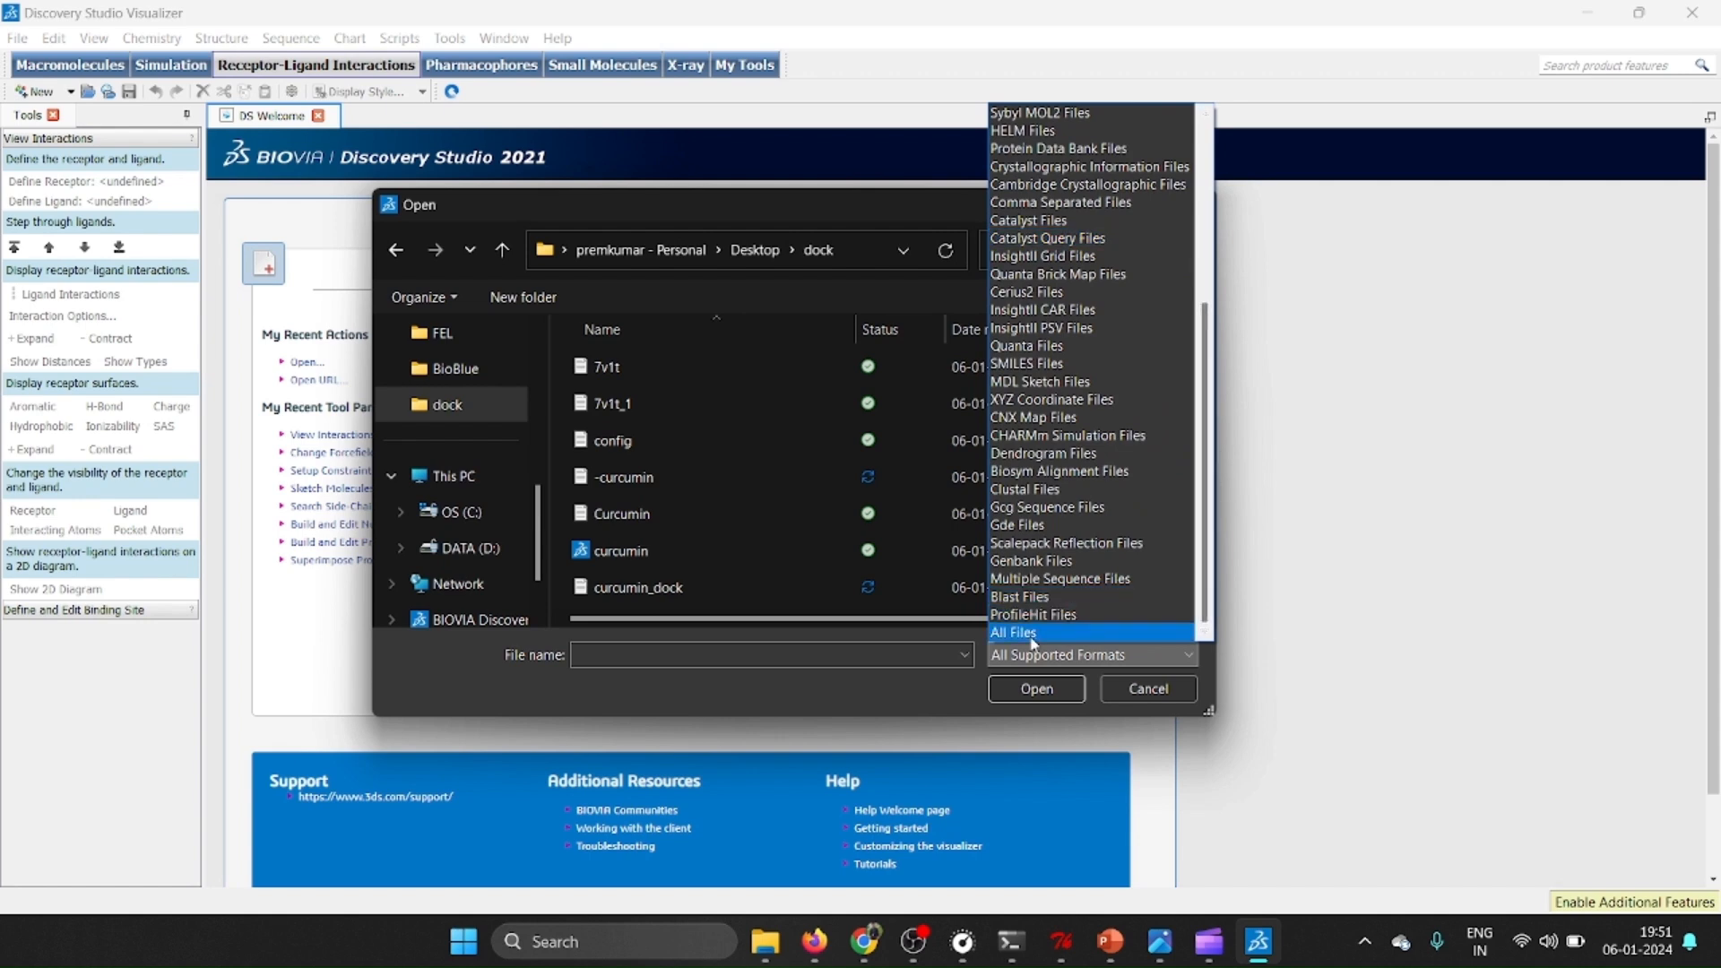
click(1039, 634)
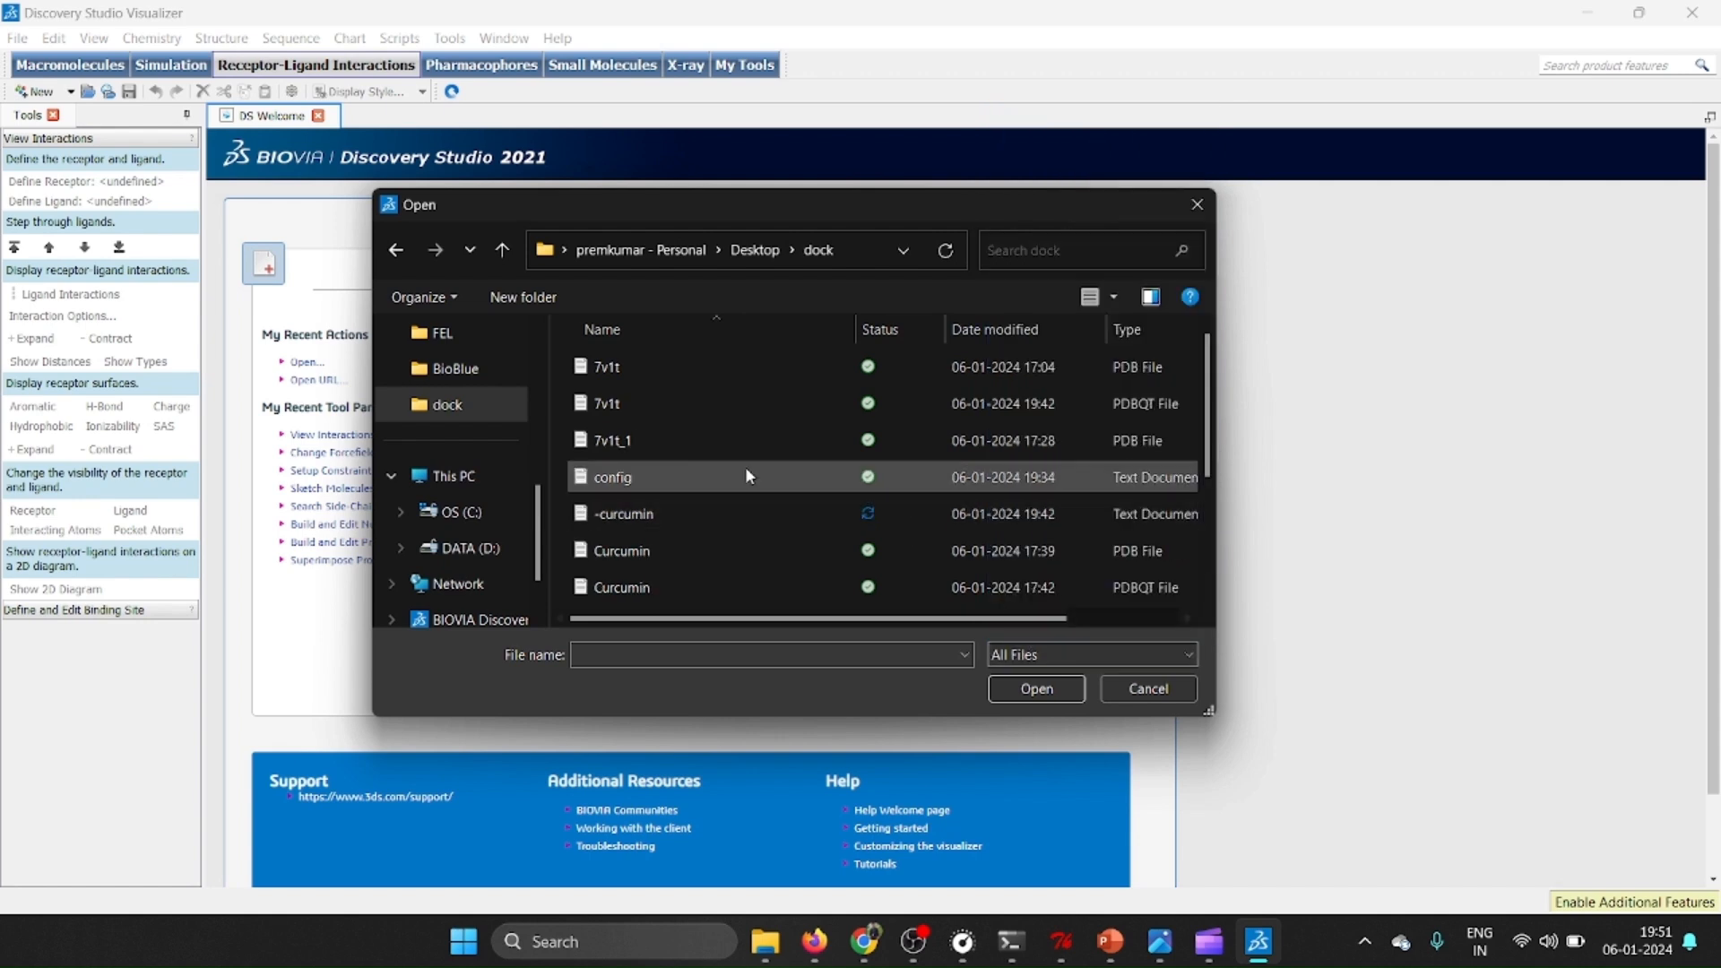
click(671, 402)
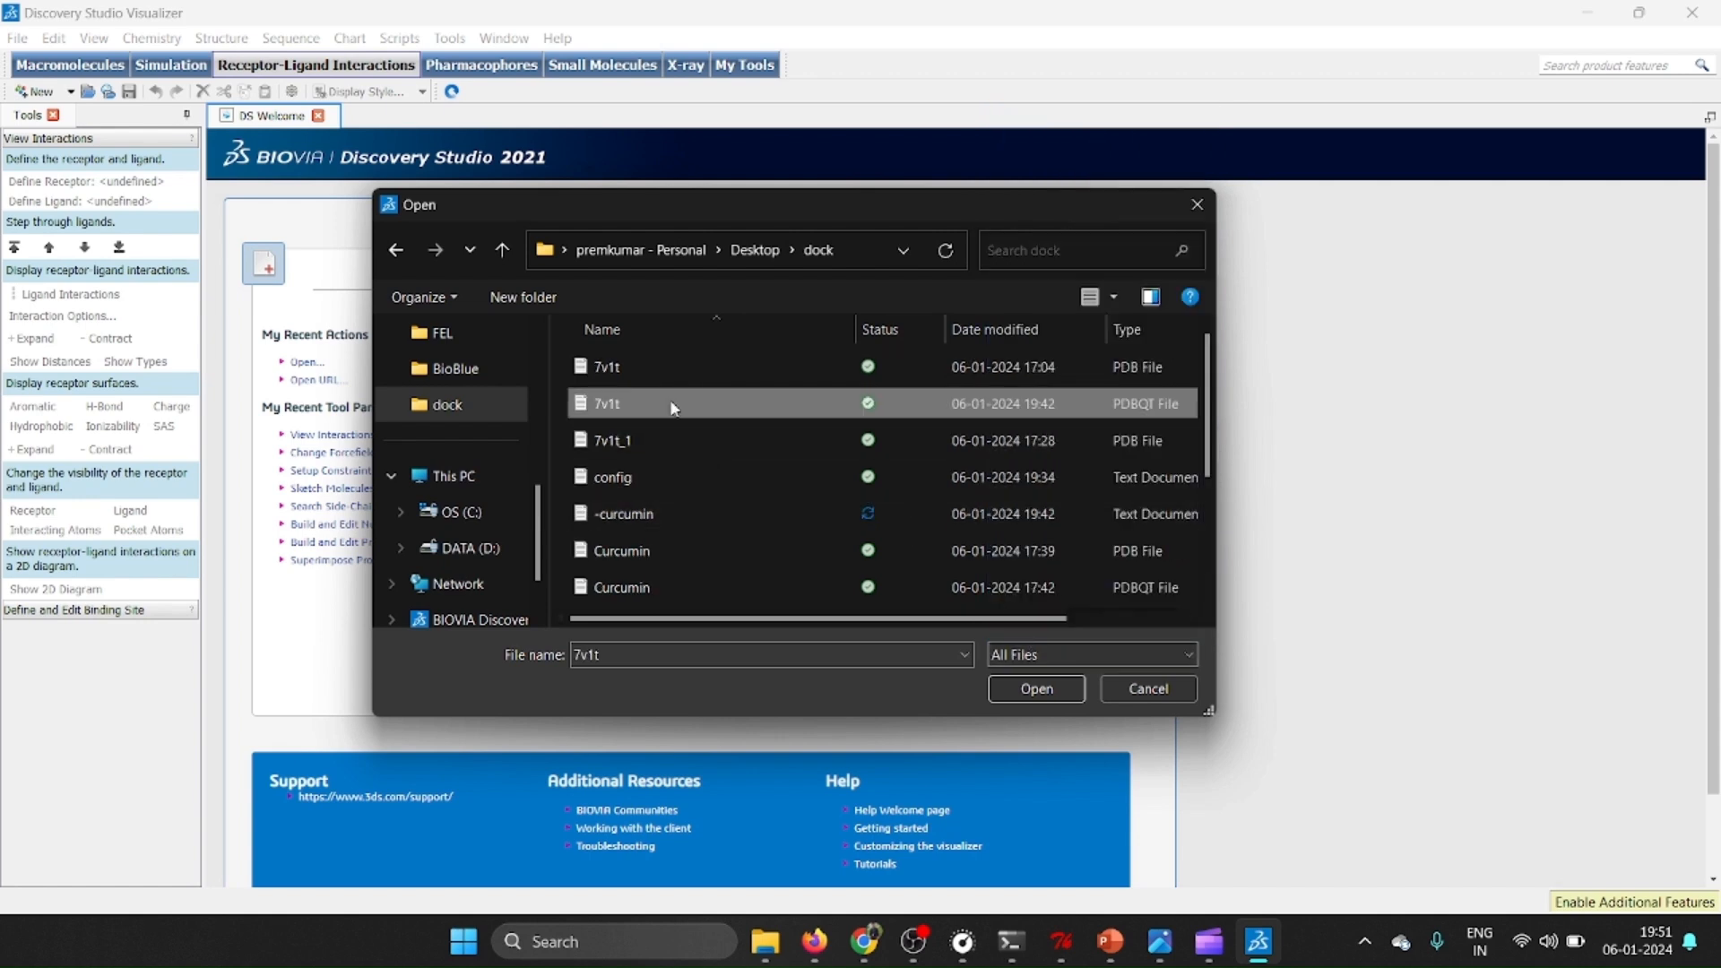
click(1056, 689)
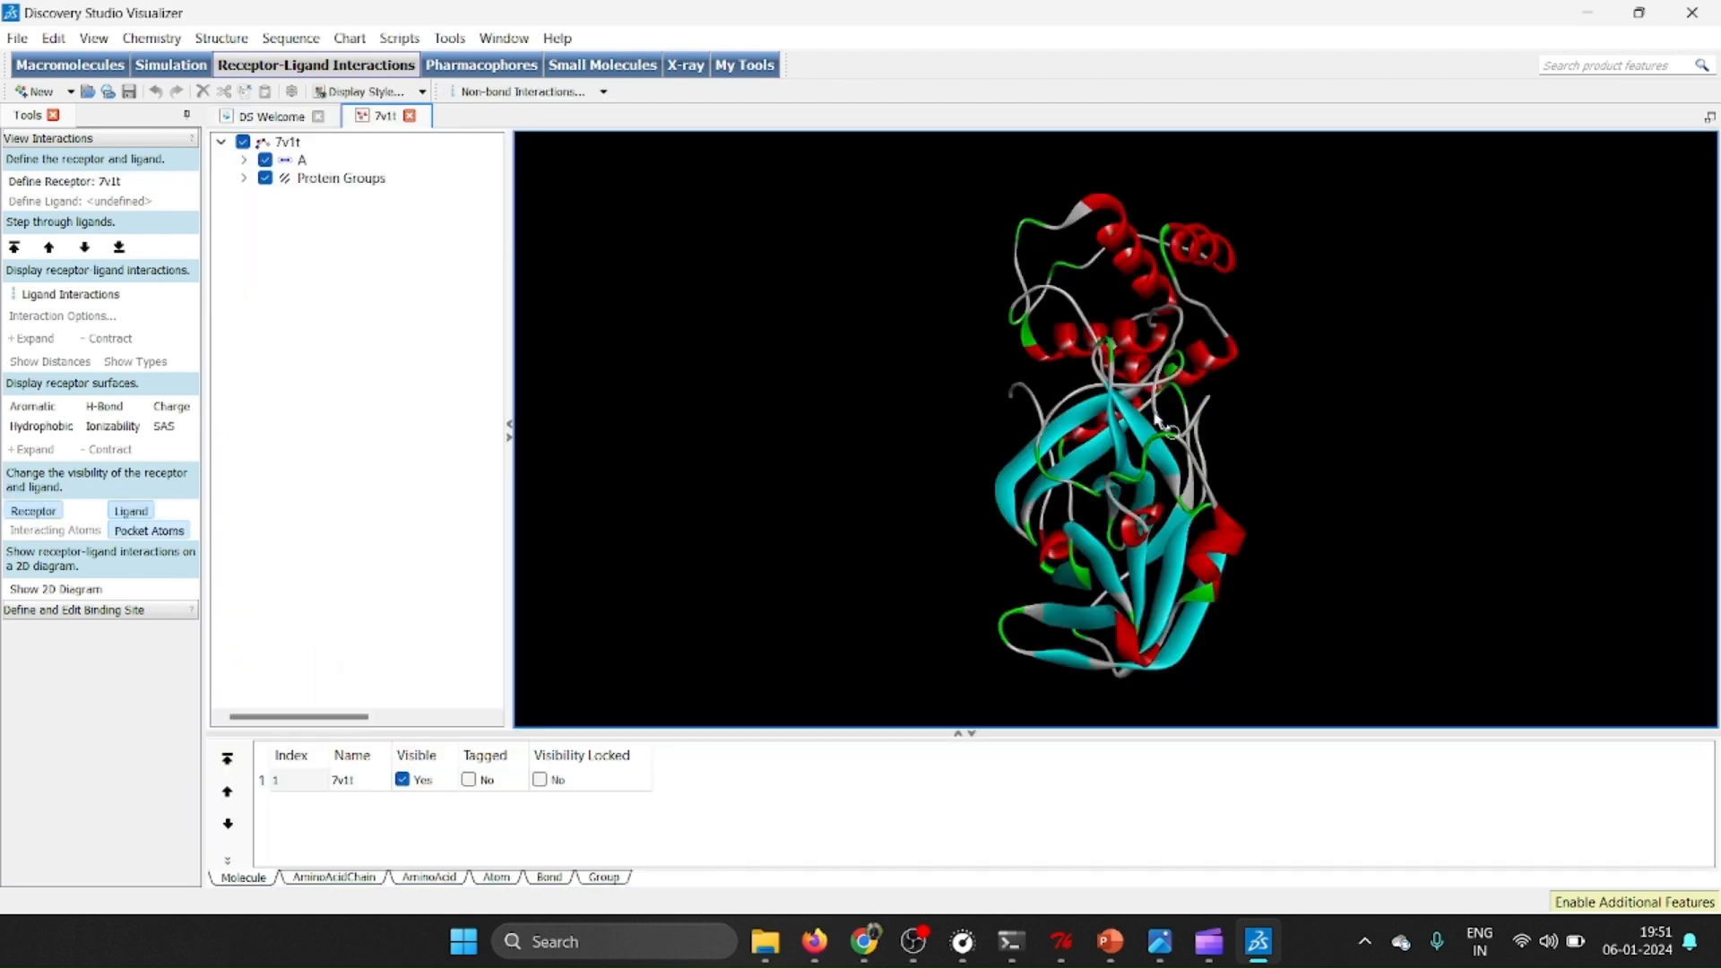
right_drag(1055, 689, 980, 360)
scroll(980, 357, up, 2)
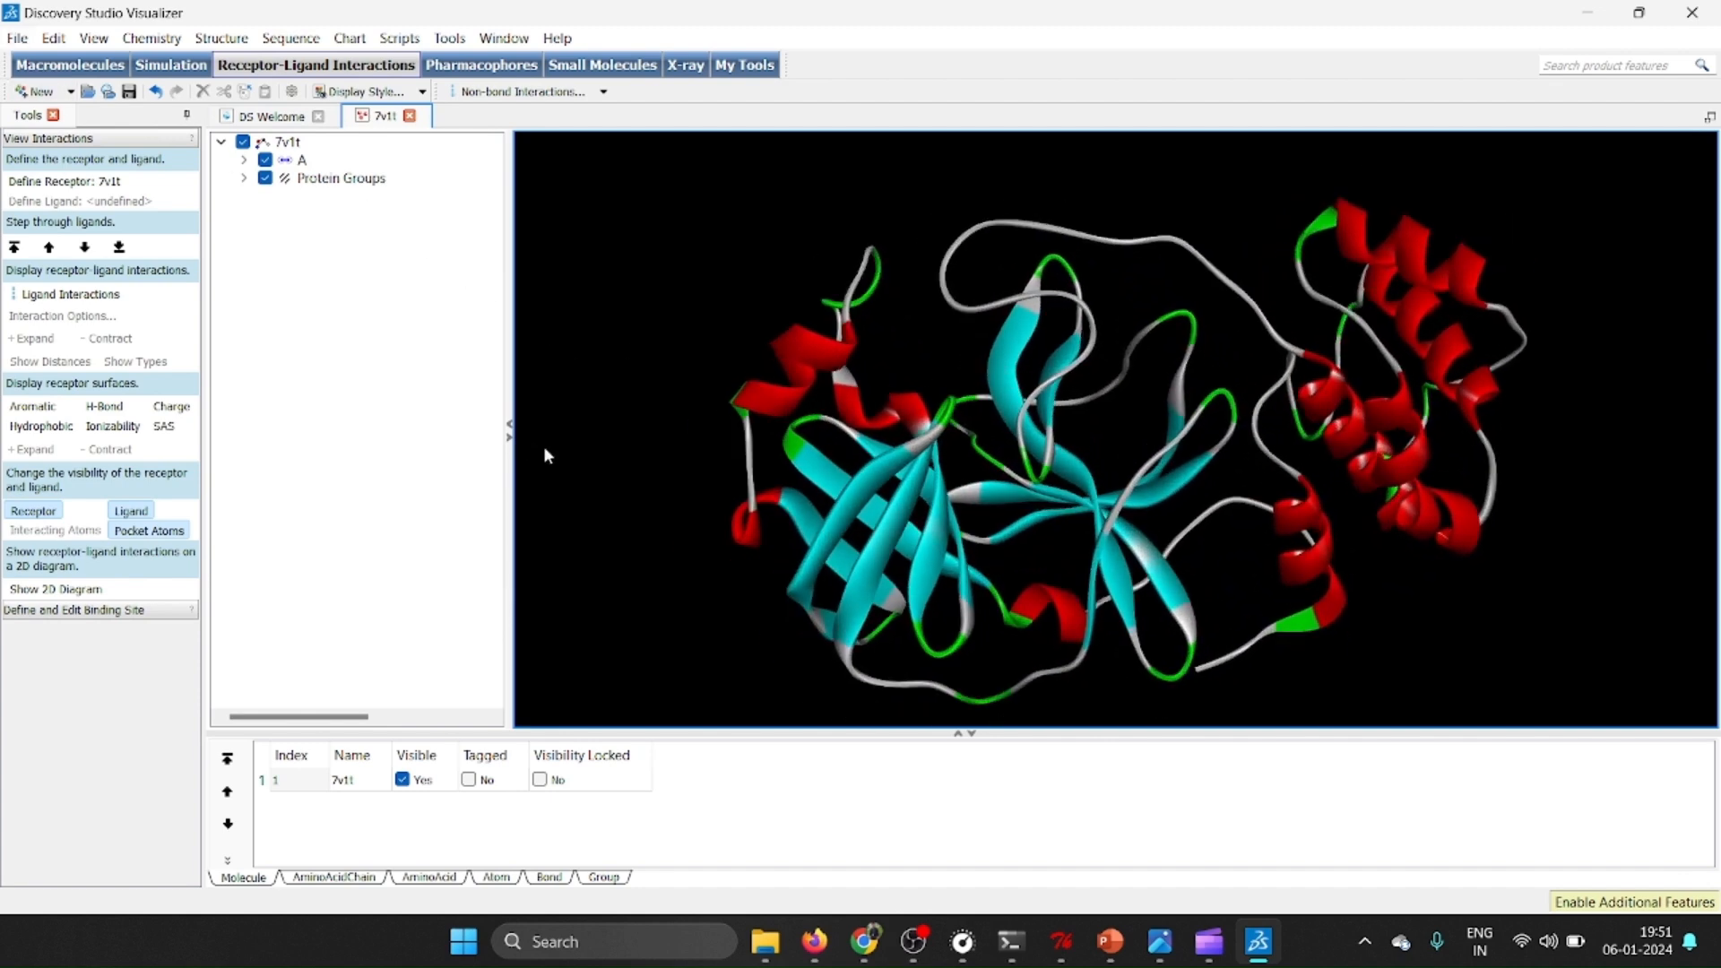
click(509, 424)
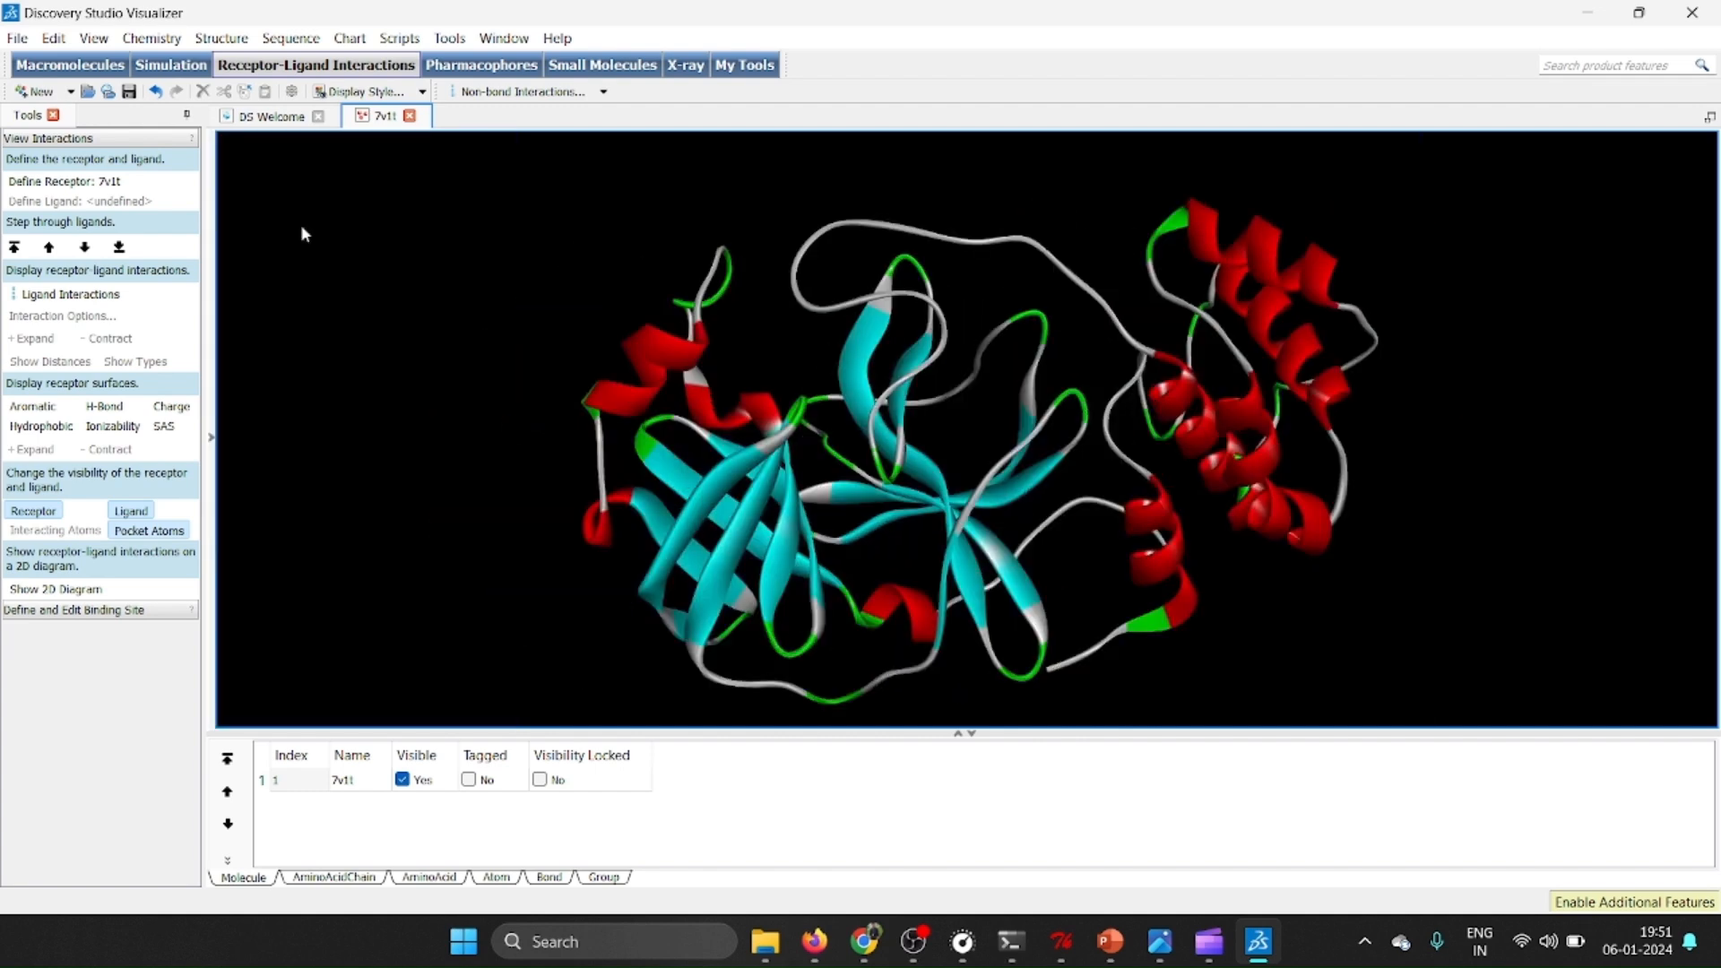
Open the curcumin_dock PDB file from the dock folder and show its hierarchy of docked poses.
click(12, 38)
click(52, 85)
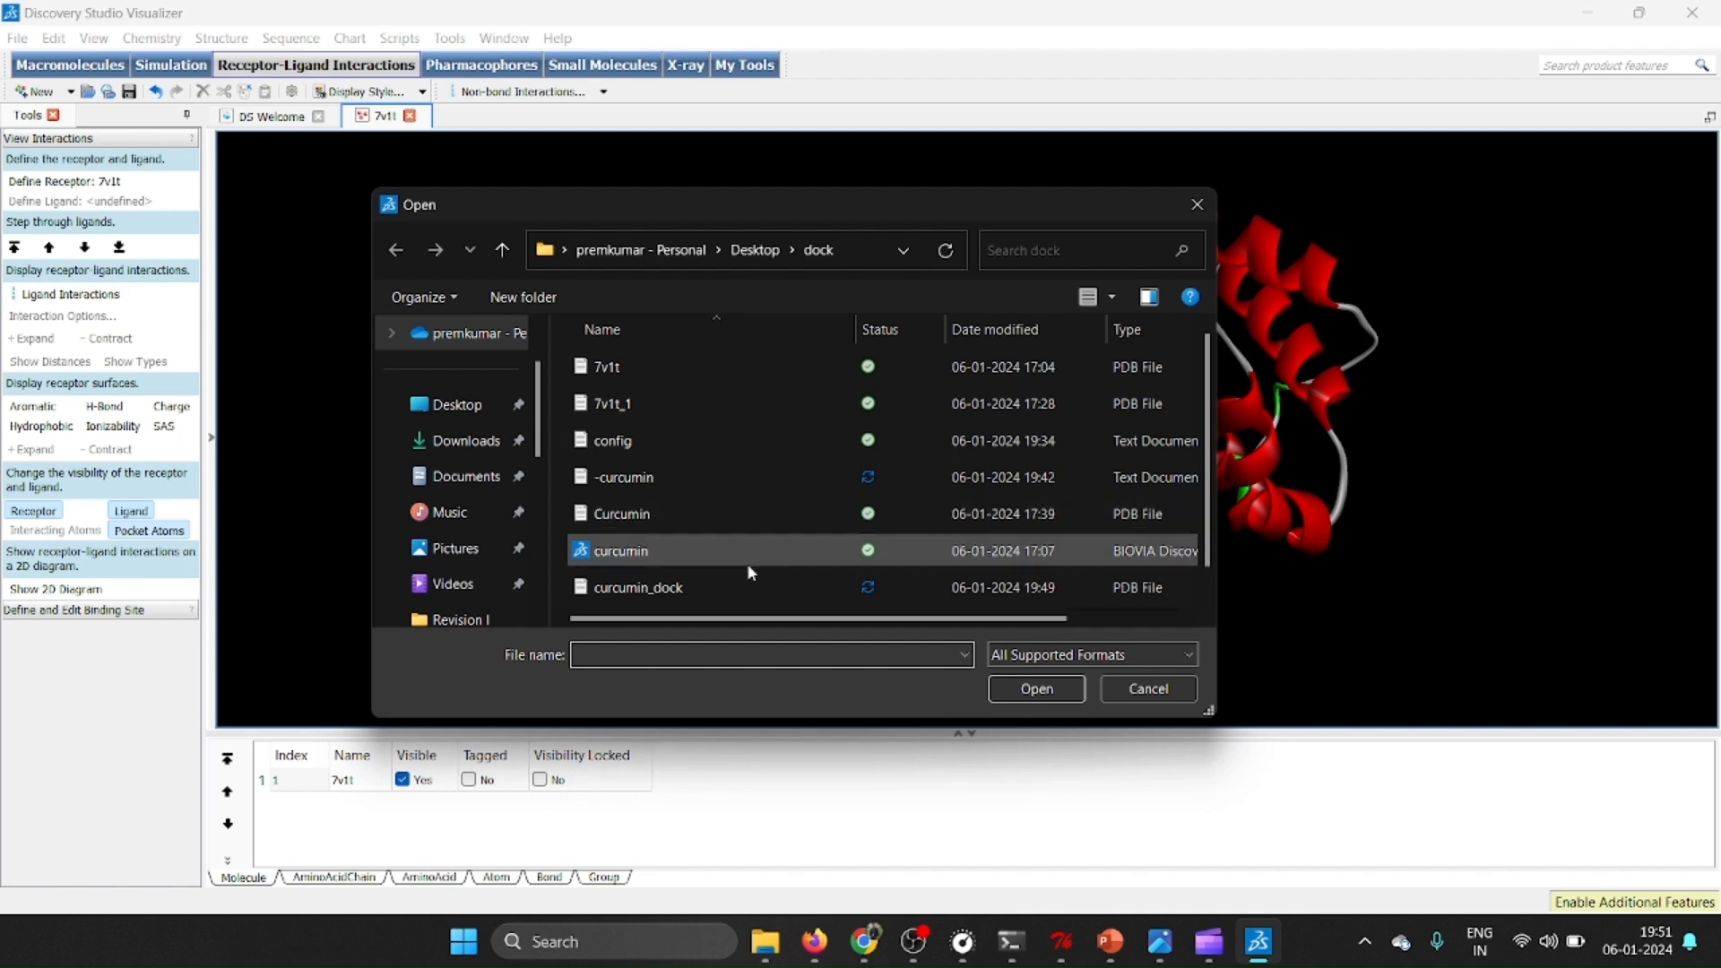
click(751, 588)
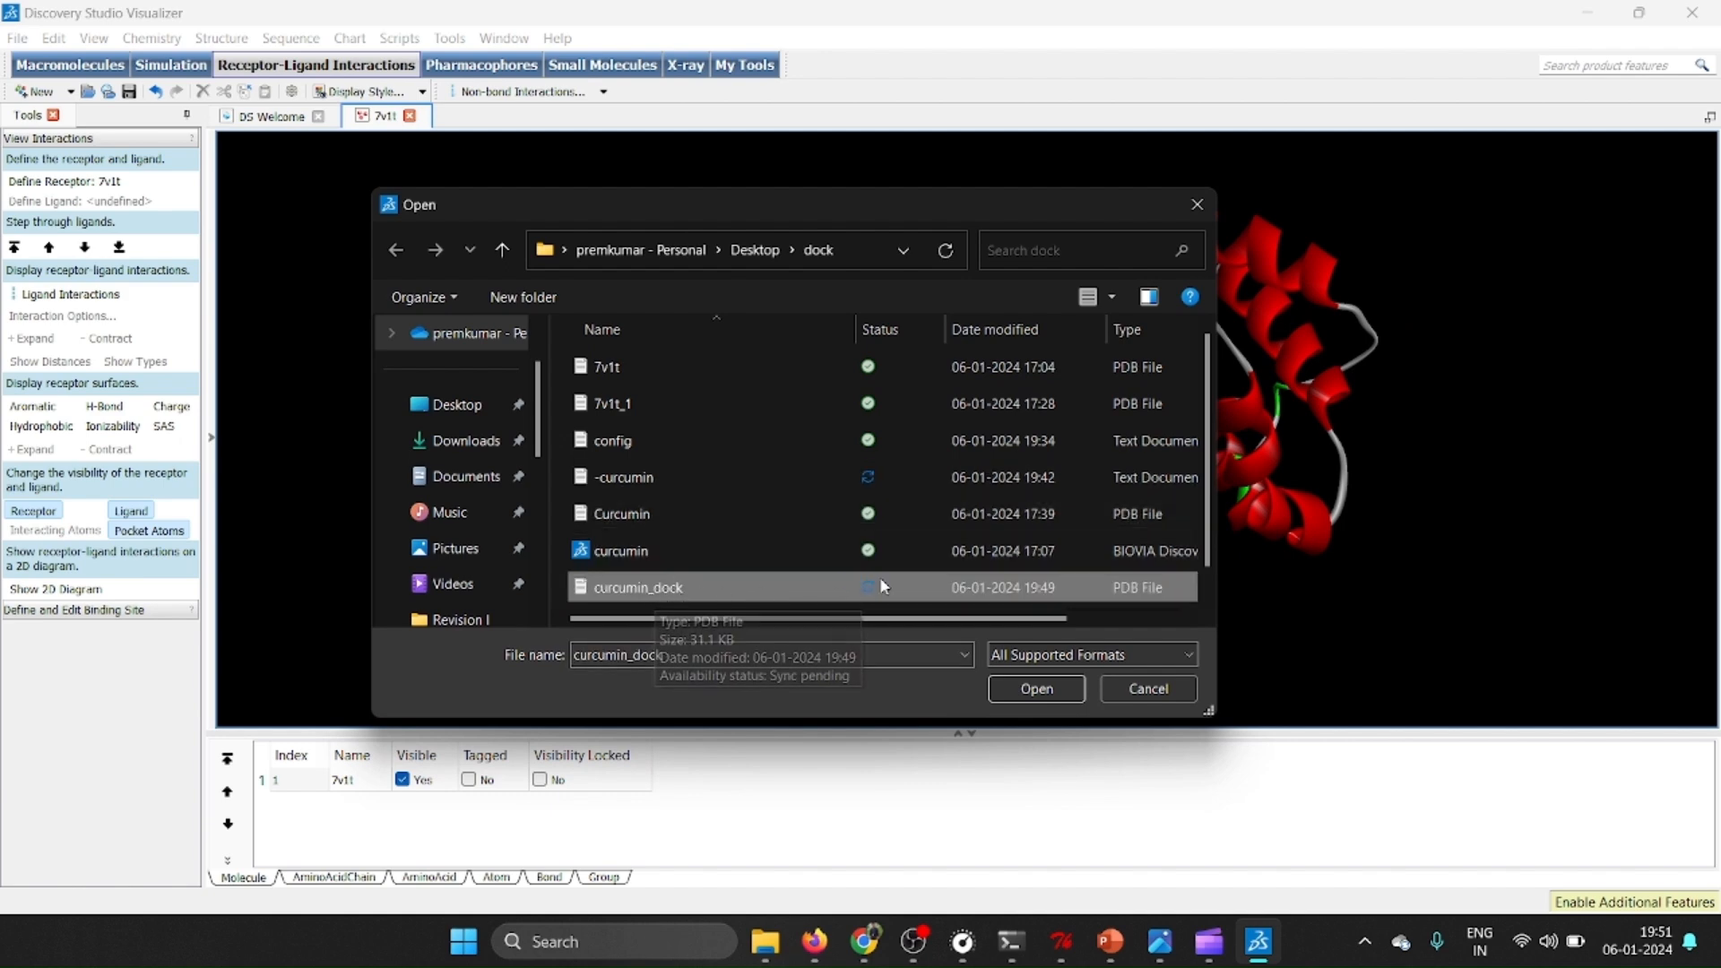
click(1037, 688)
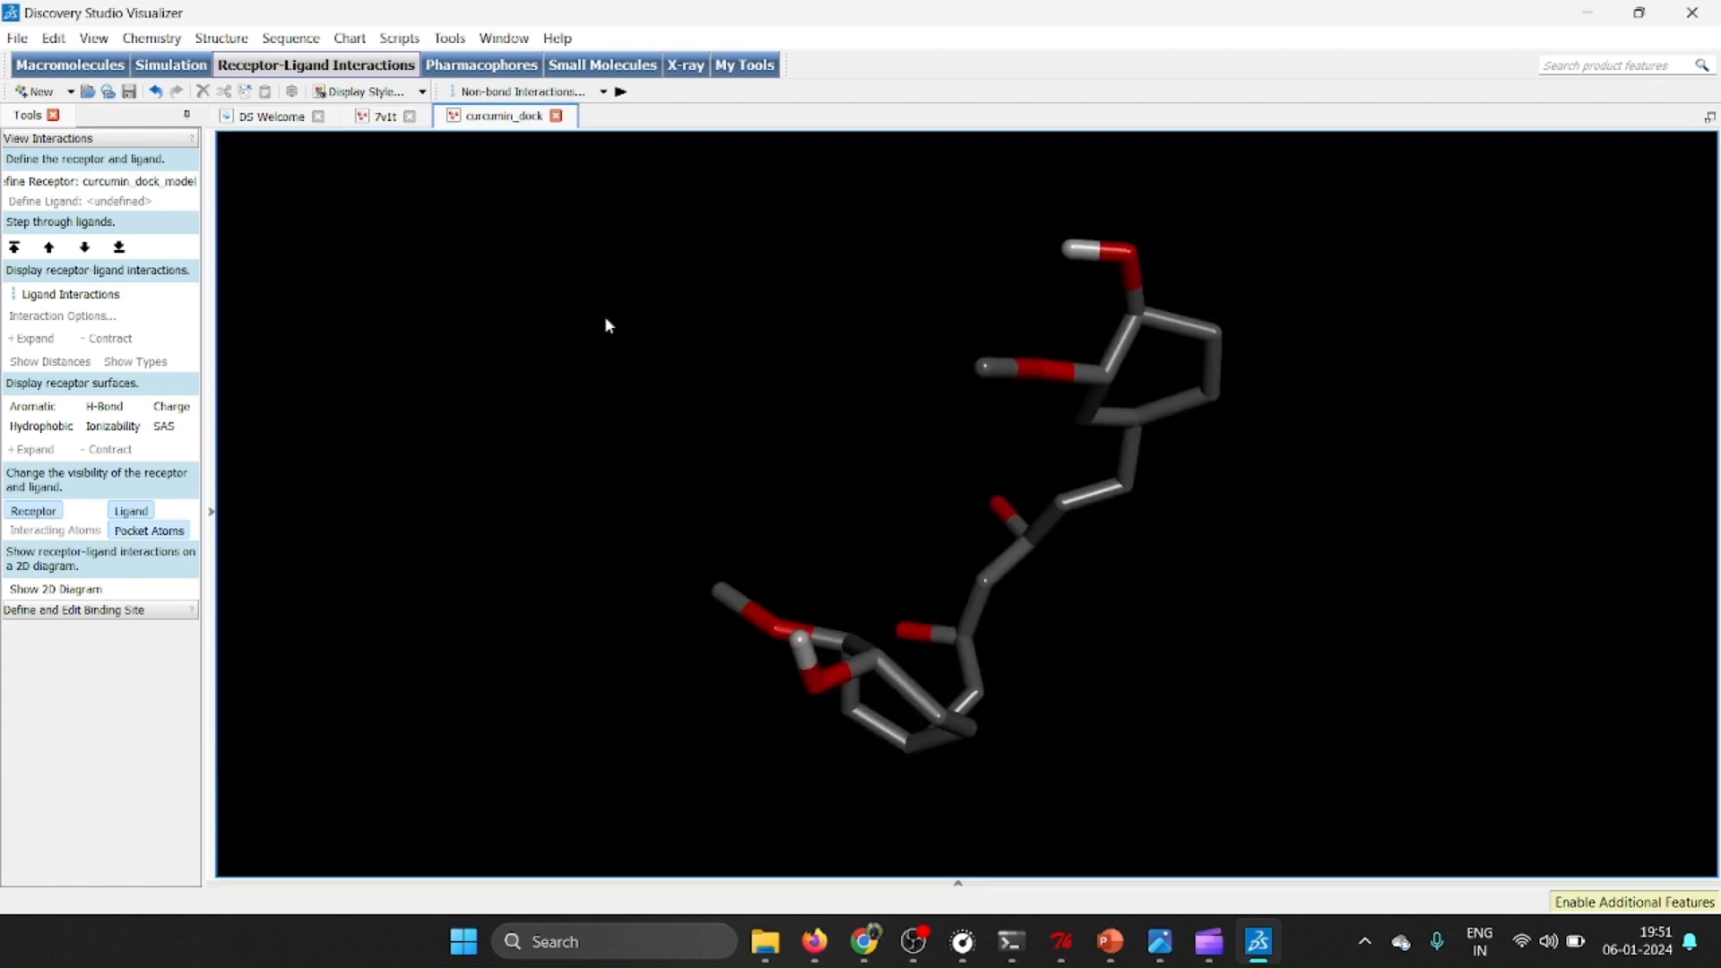
drag(606, 314, 869, 436)
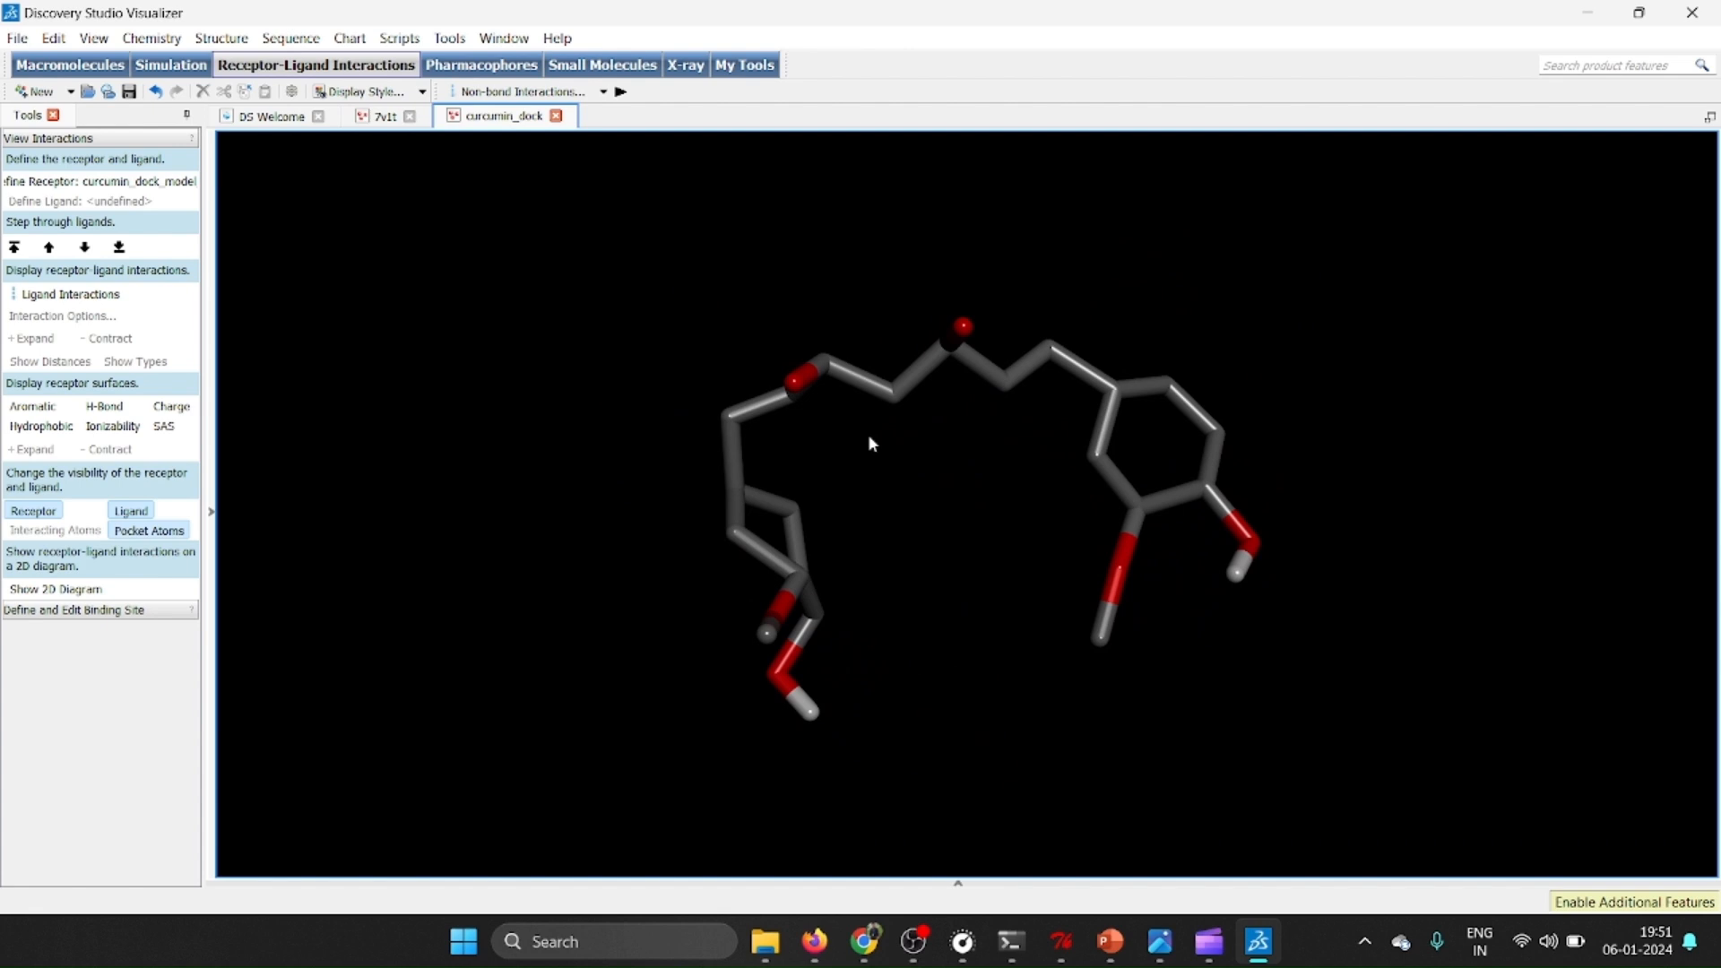
key(ctrl+h)
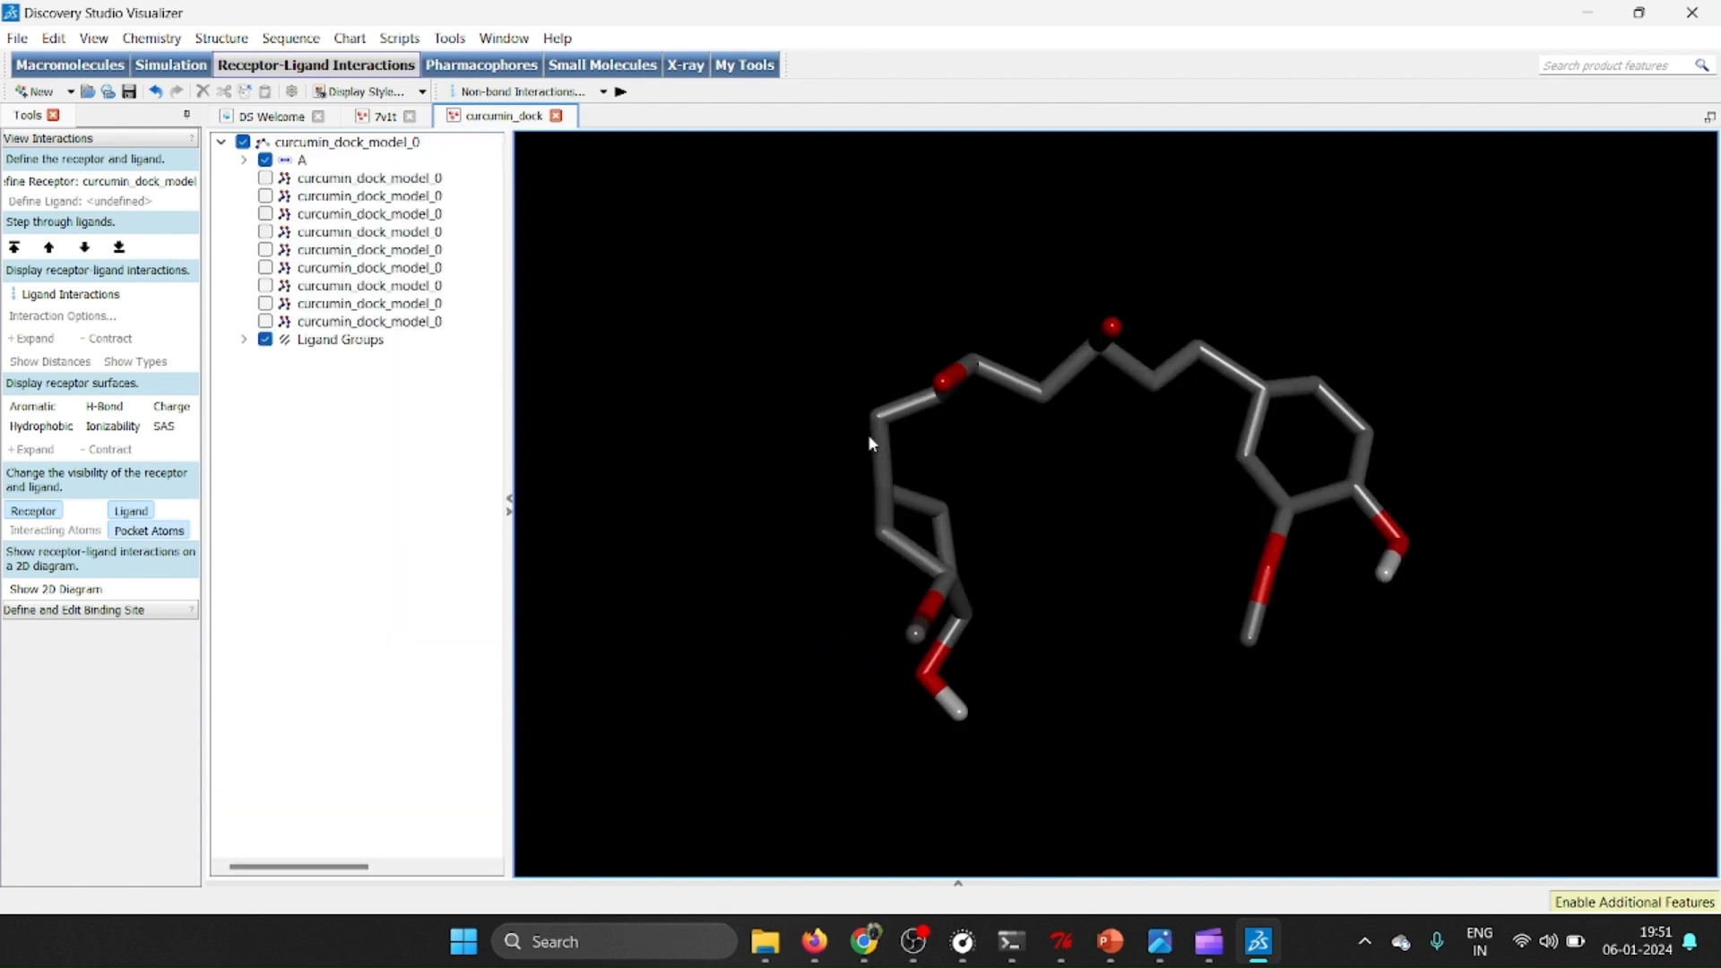
Copy the first curcumin_dock_model_0 pose under chain A and paste it into the 7v1t structure's hierarchy.
click(374, 179)
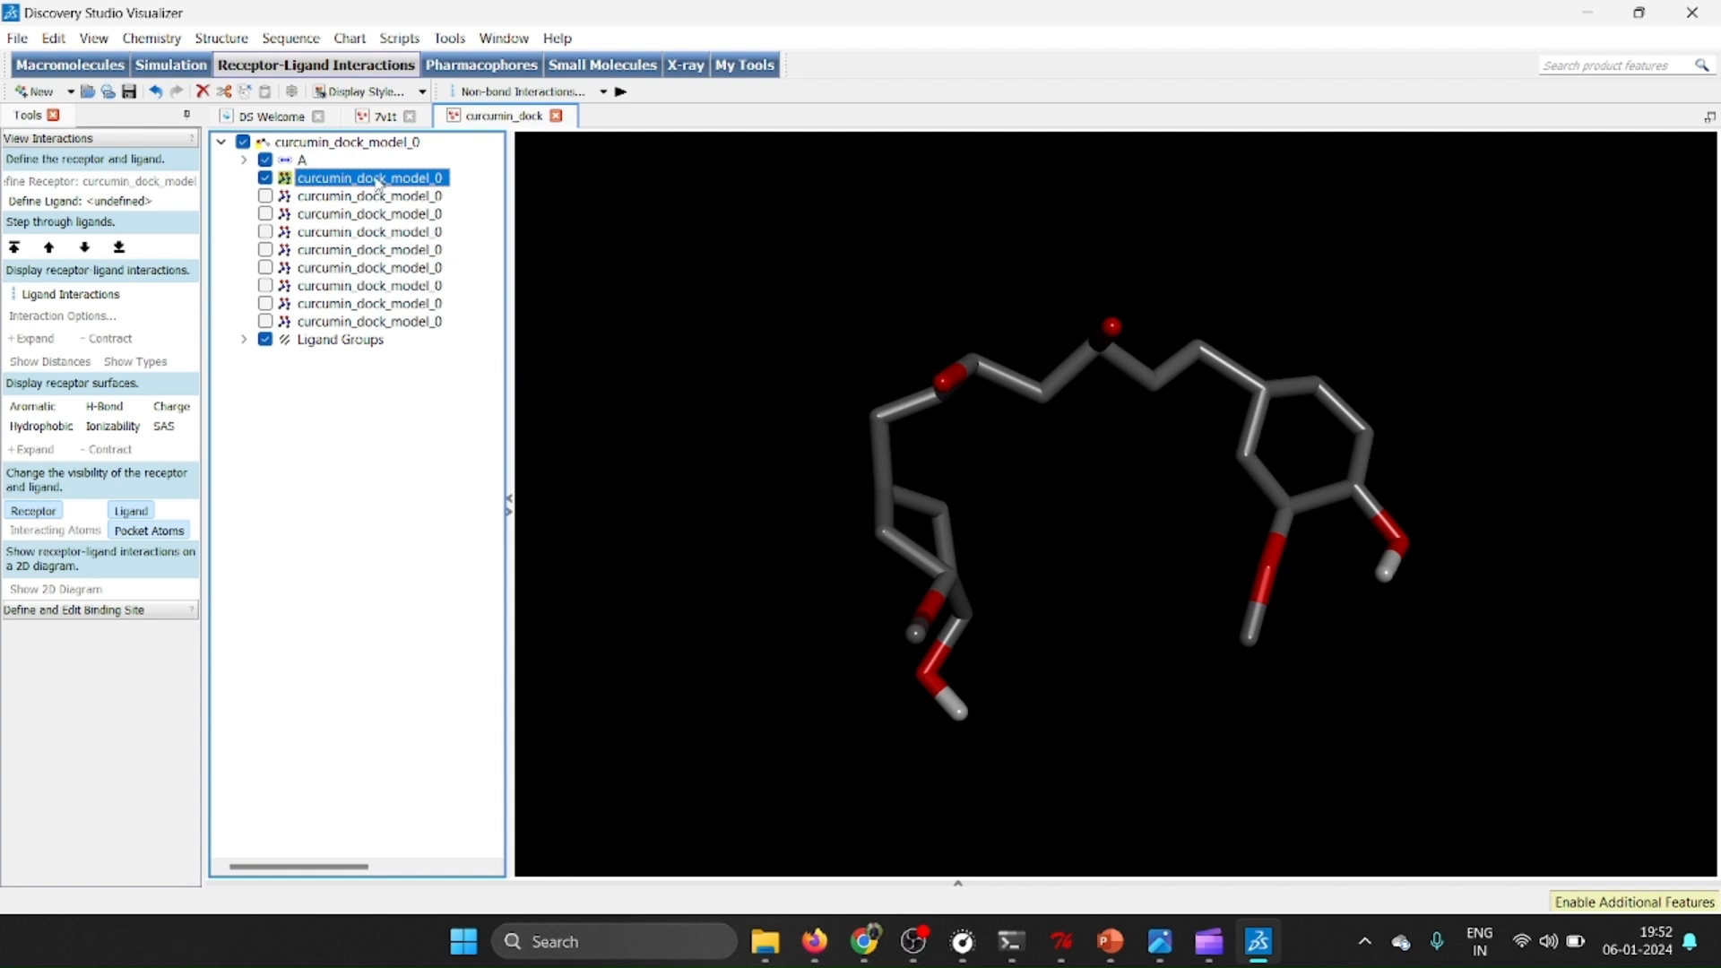
right_click(381, 184)
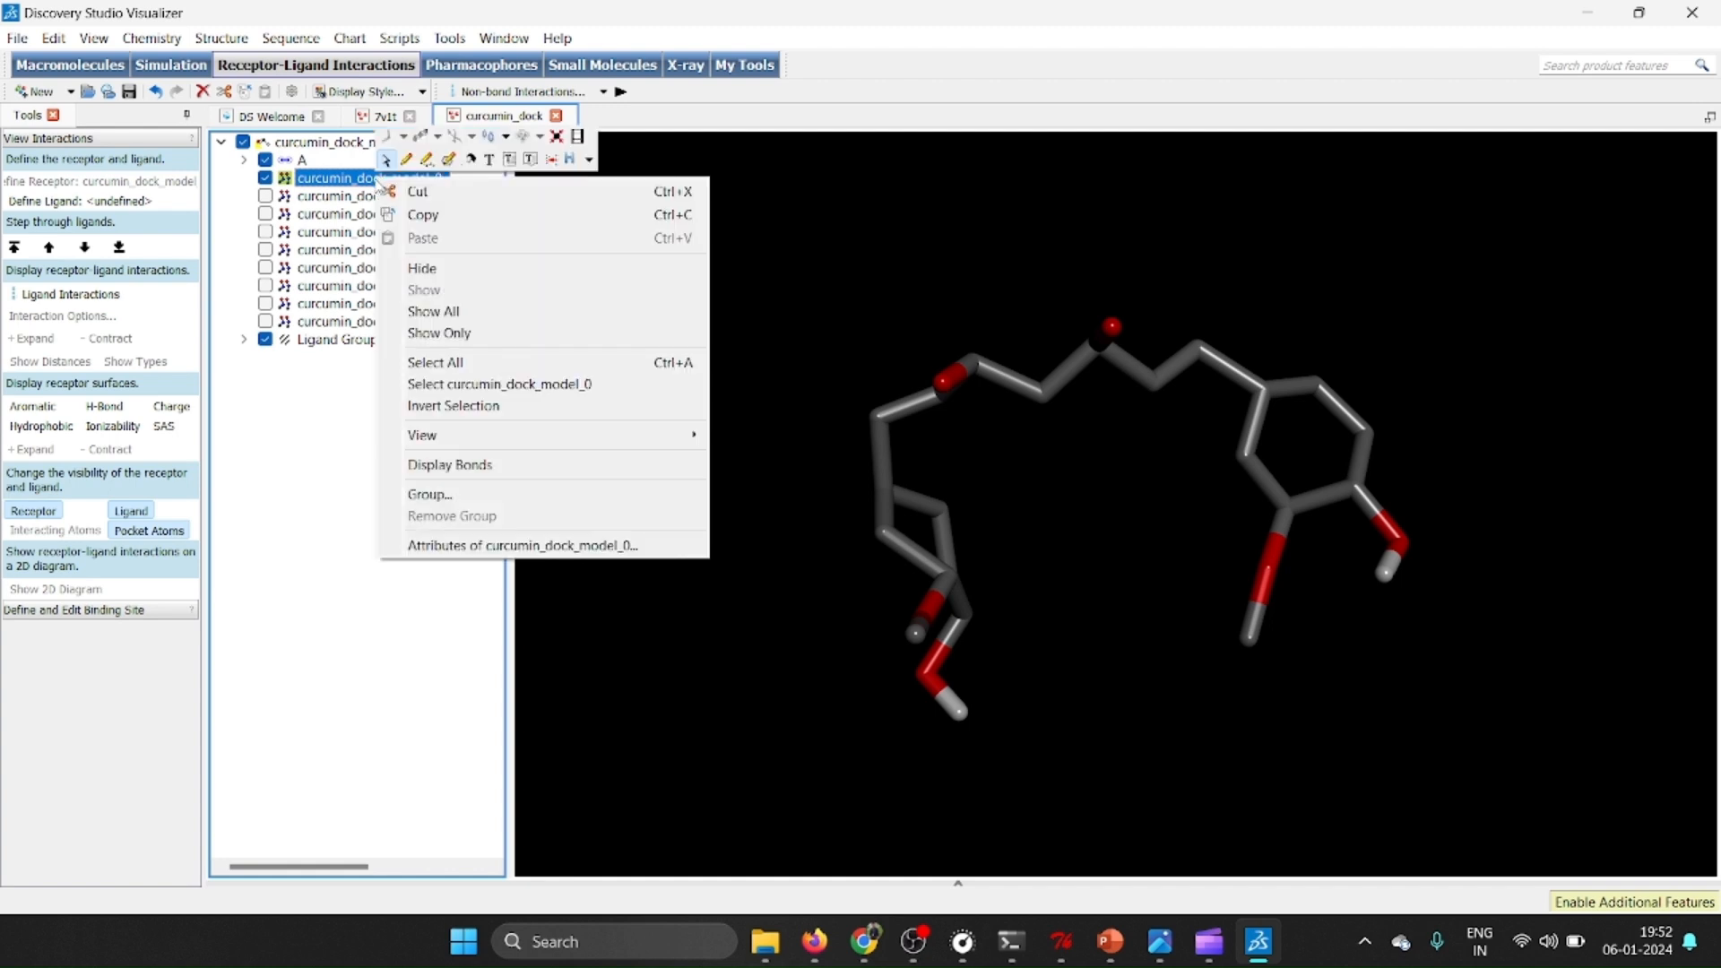
click(427, 216)
click(377, 117)
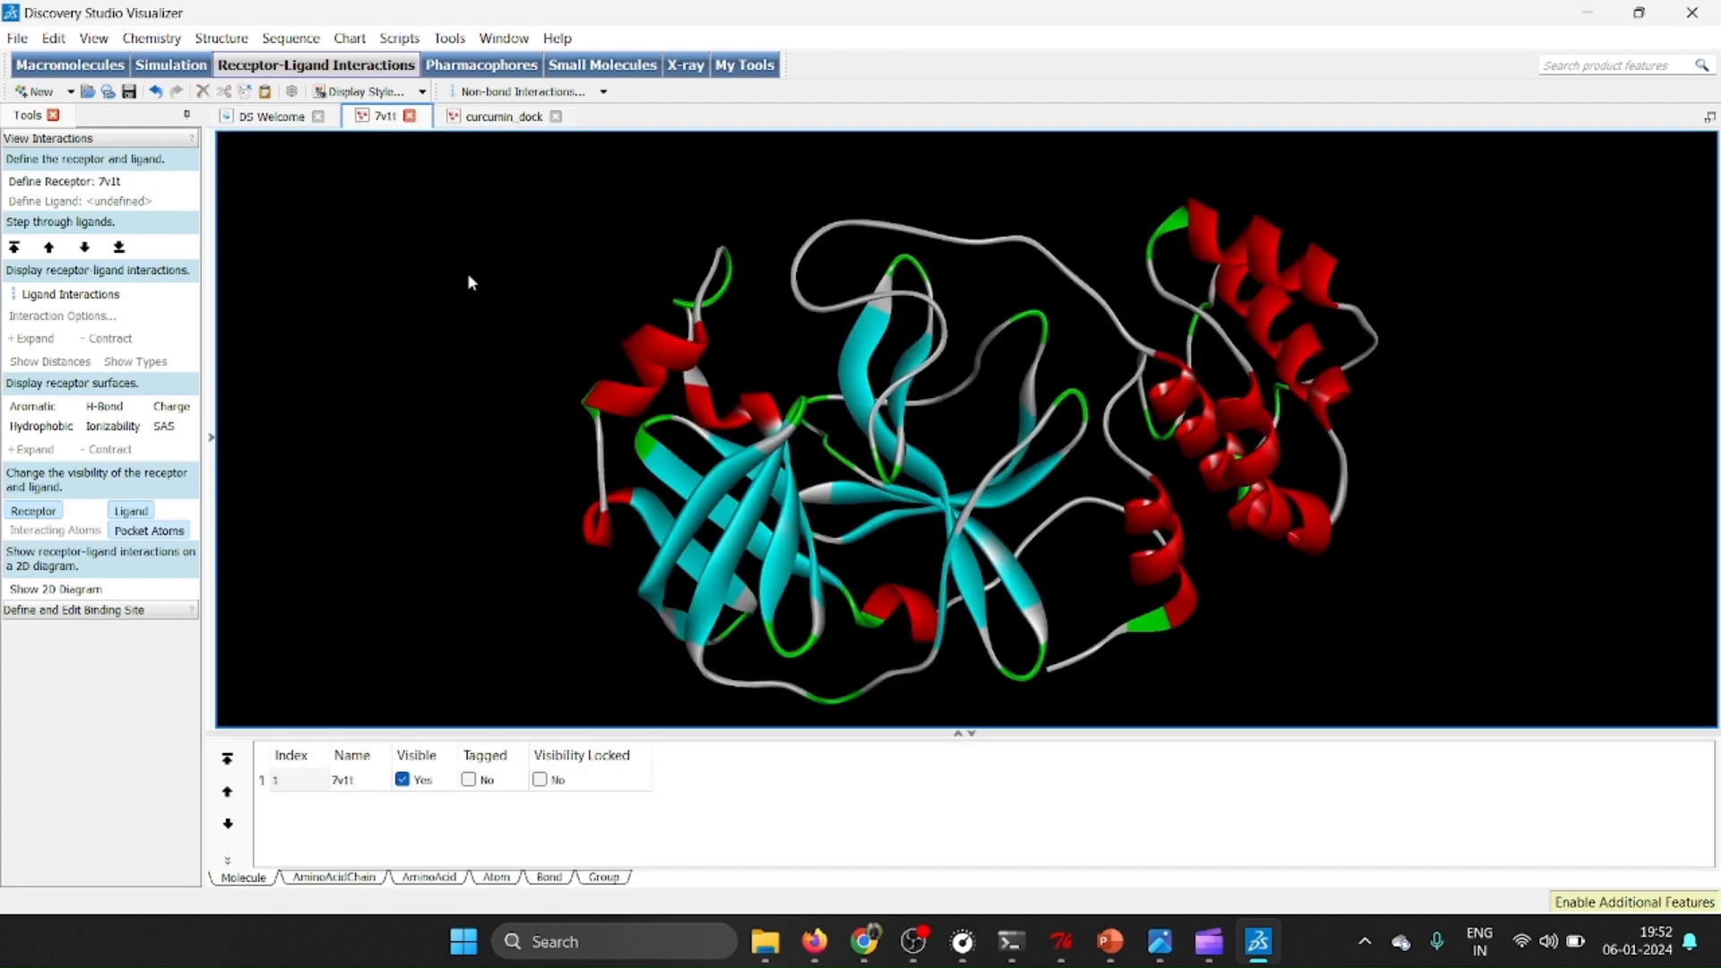
key(ctrl+h)
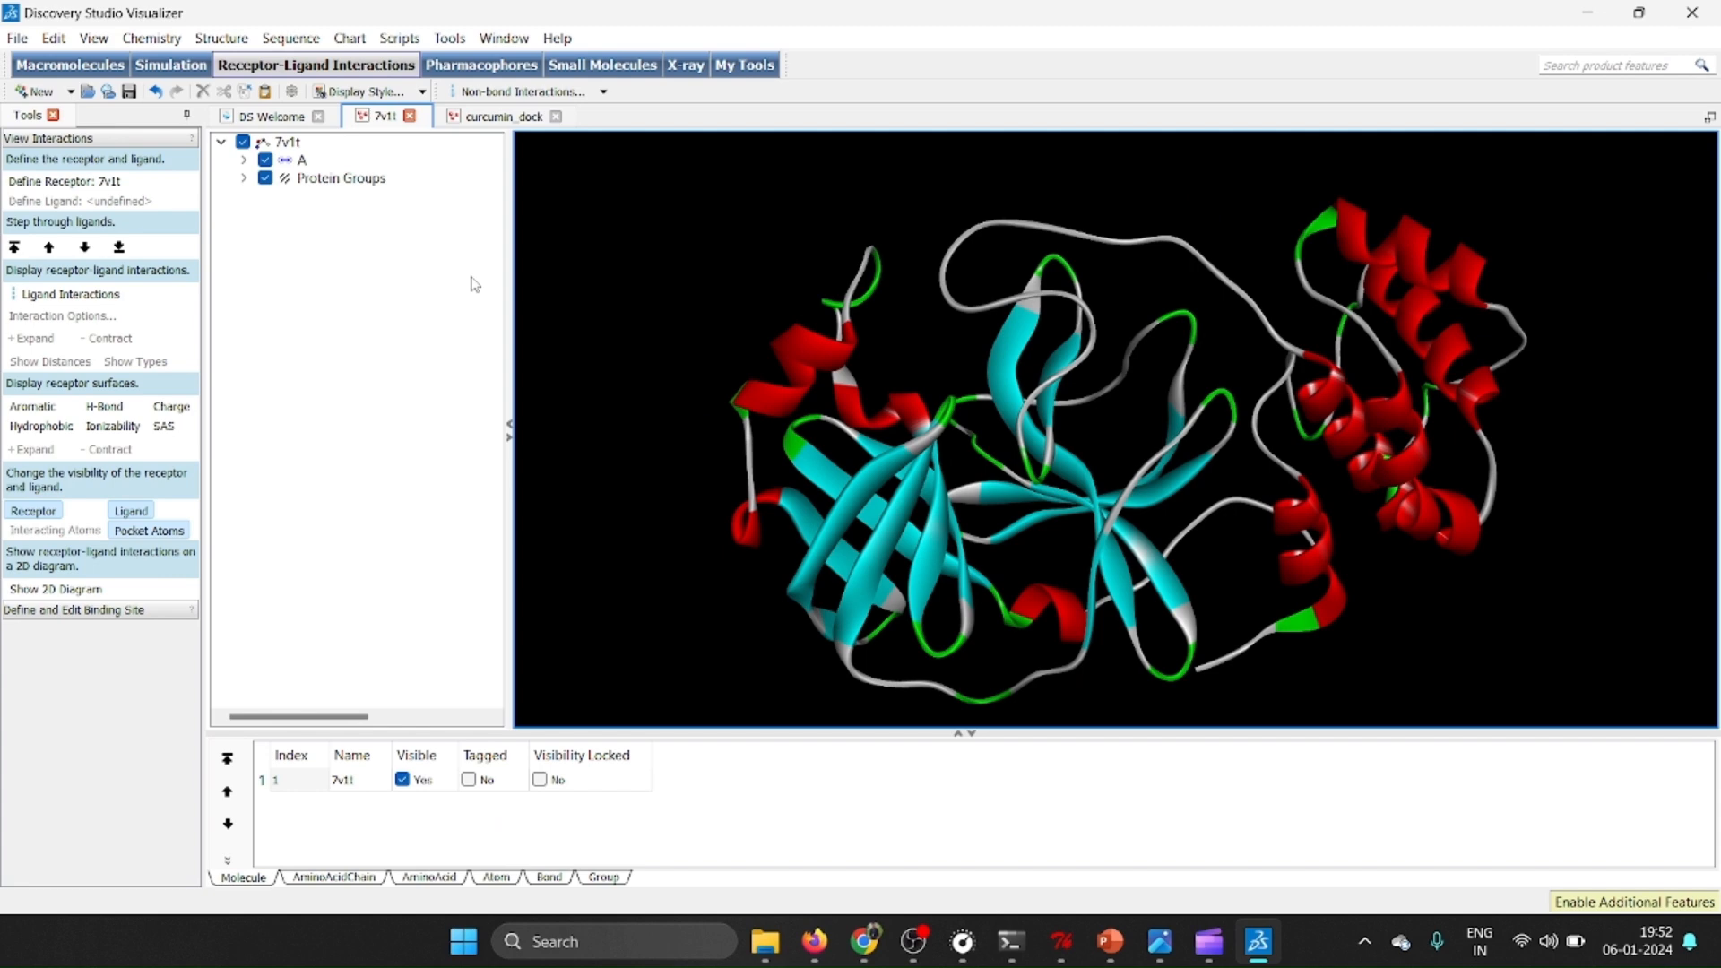
right_click(318, 250)
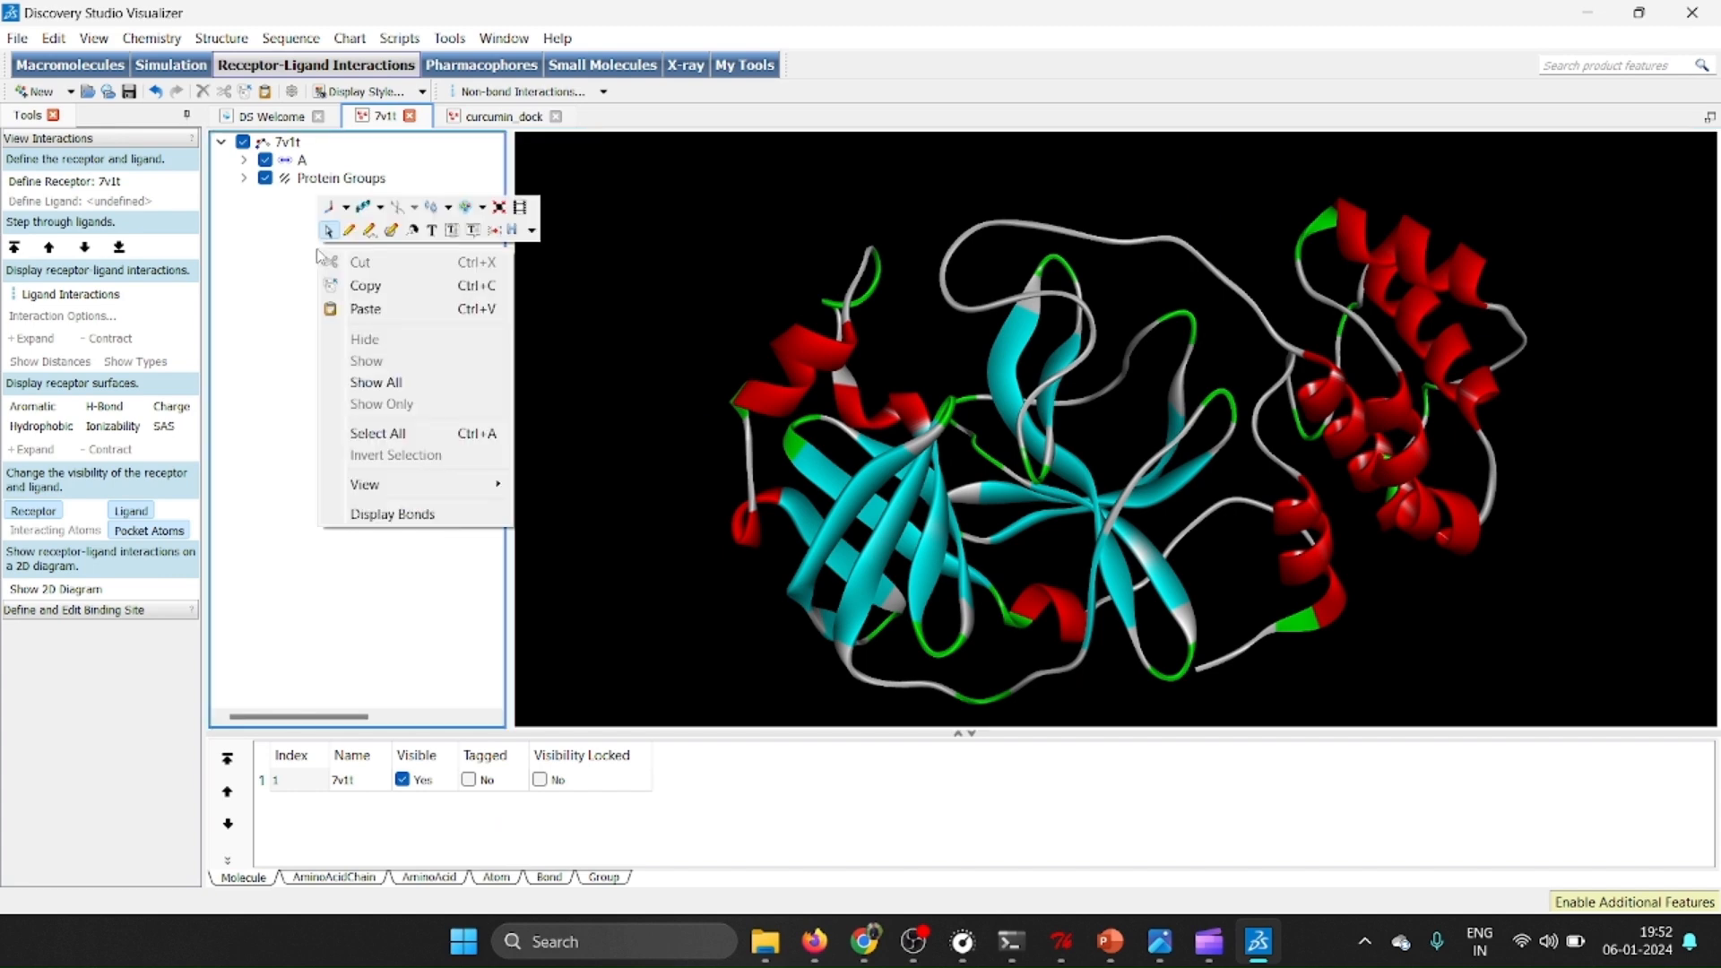
click(377, 309)
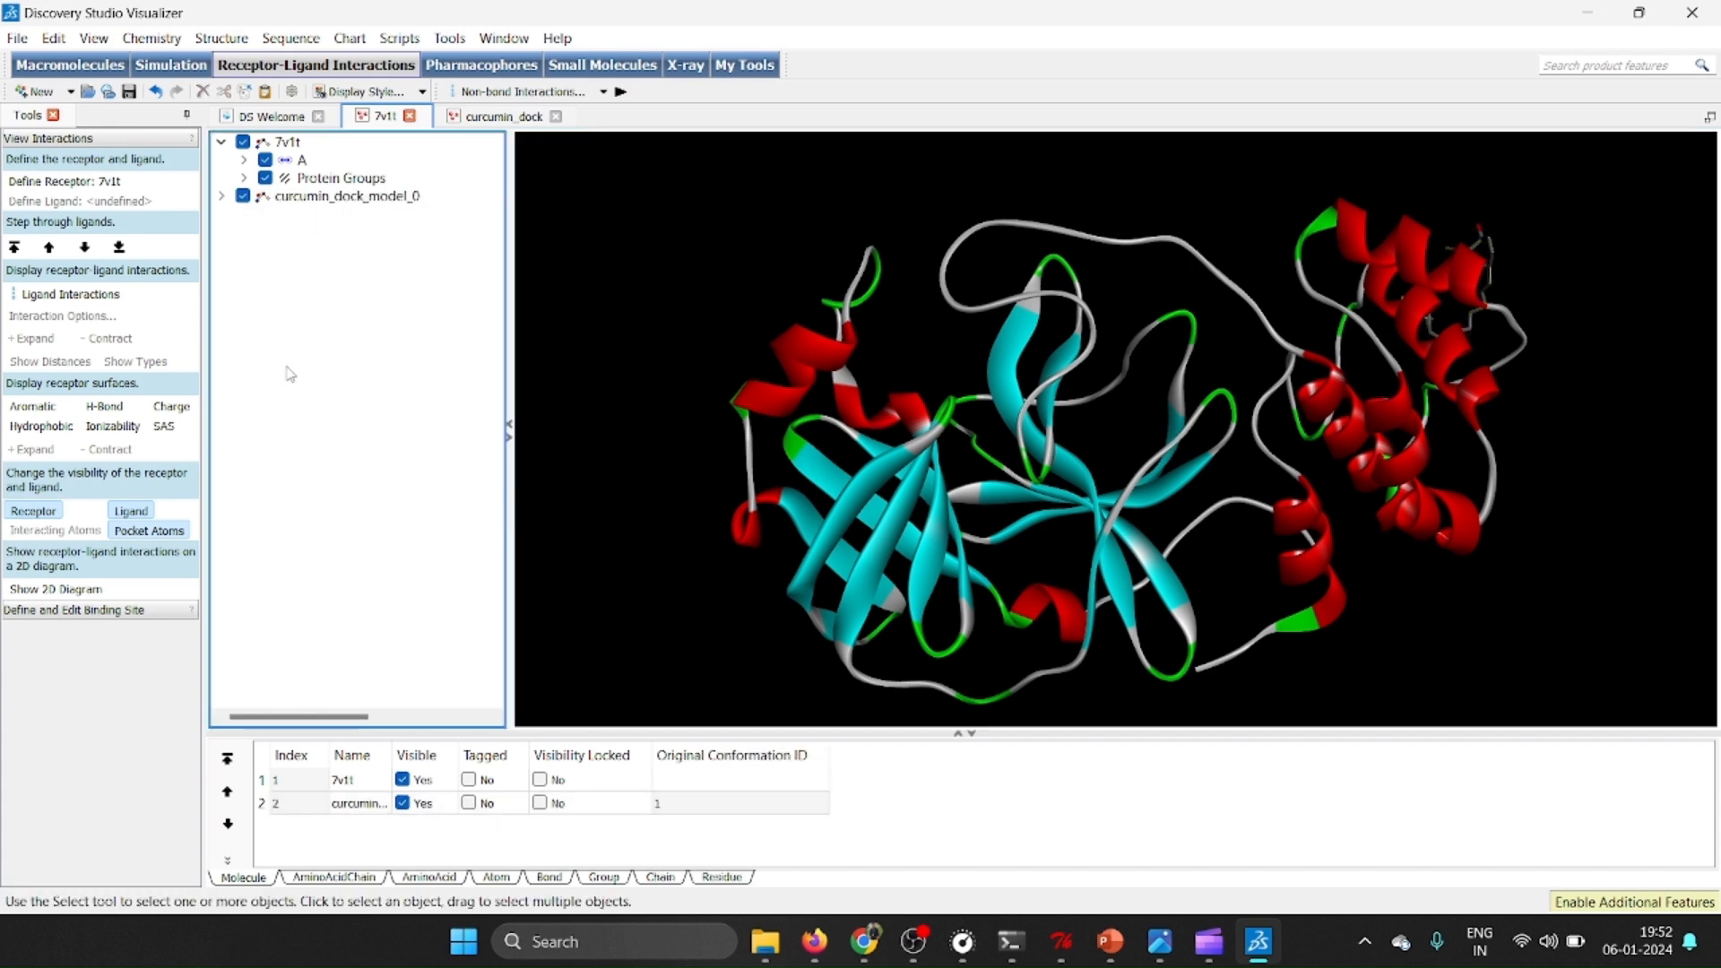
right_drag(1425, 336, 1000, 333)
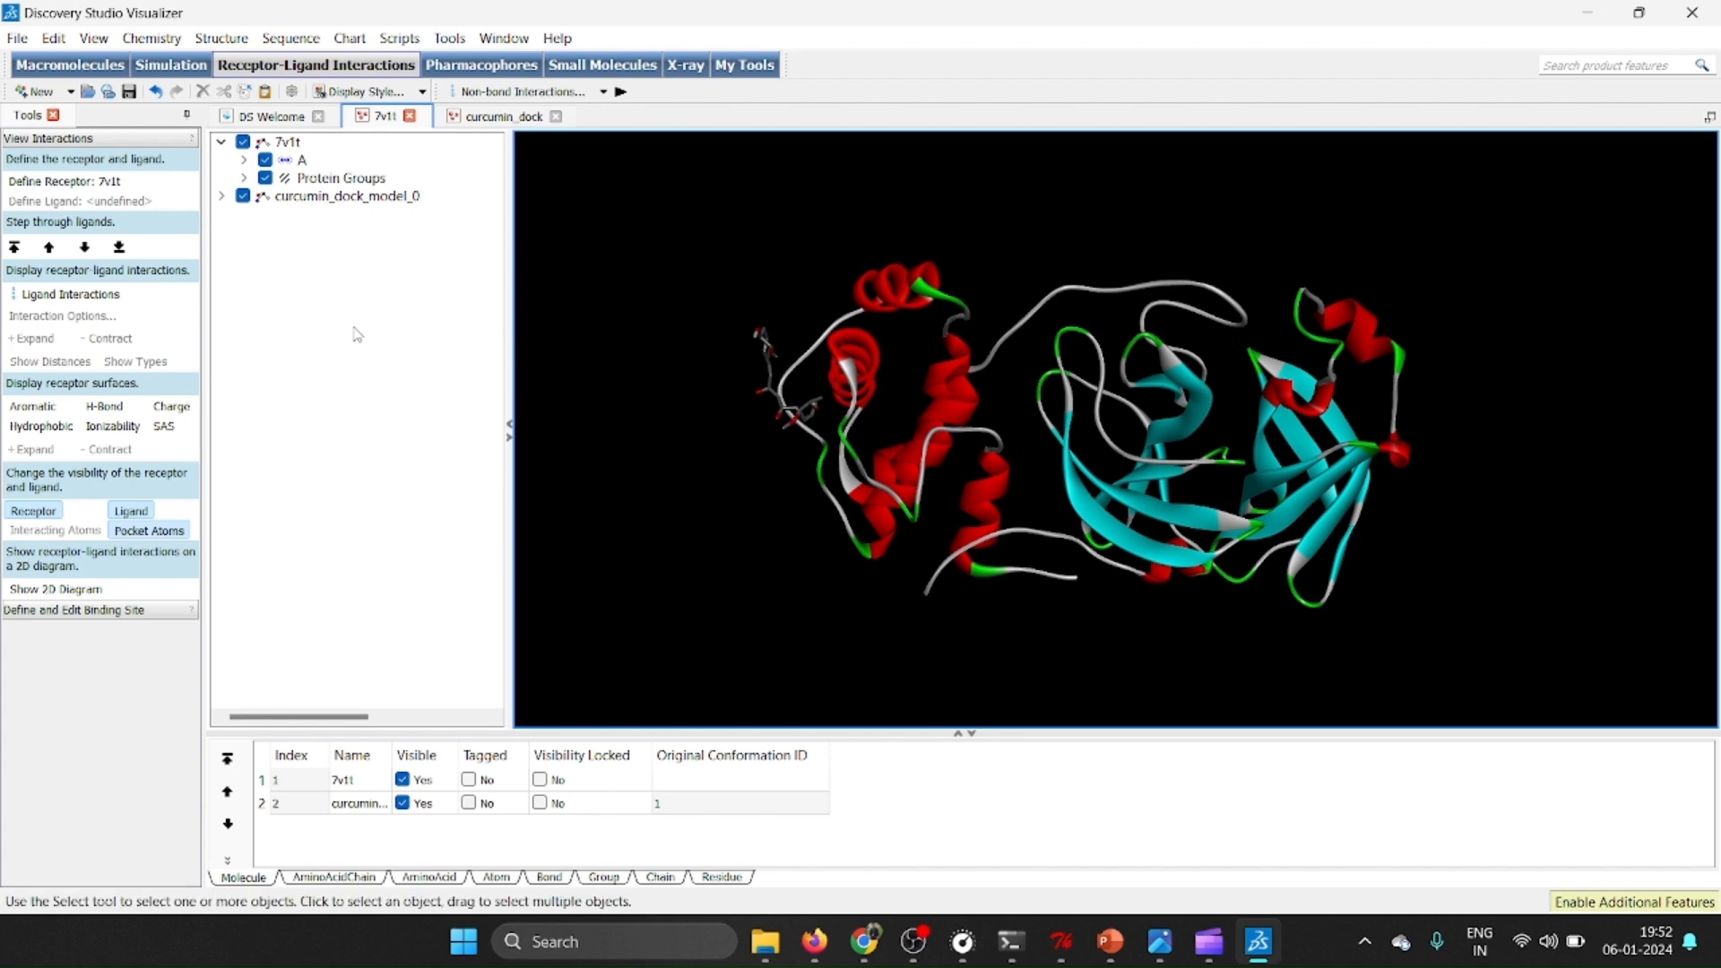
Define curcumin_dock_model_0 as the ligand for the 7v1t receptor and display the ligand interactions in 3D.
click(343, 205)
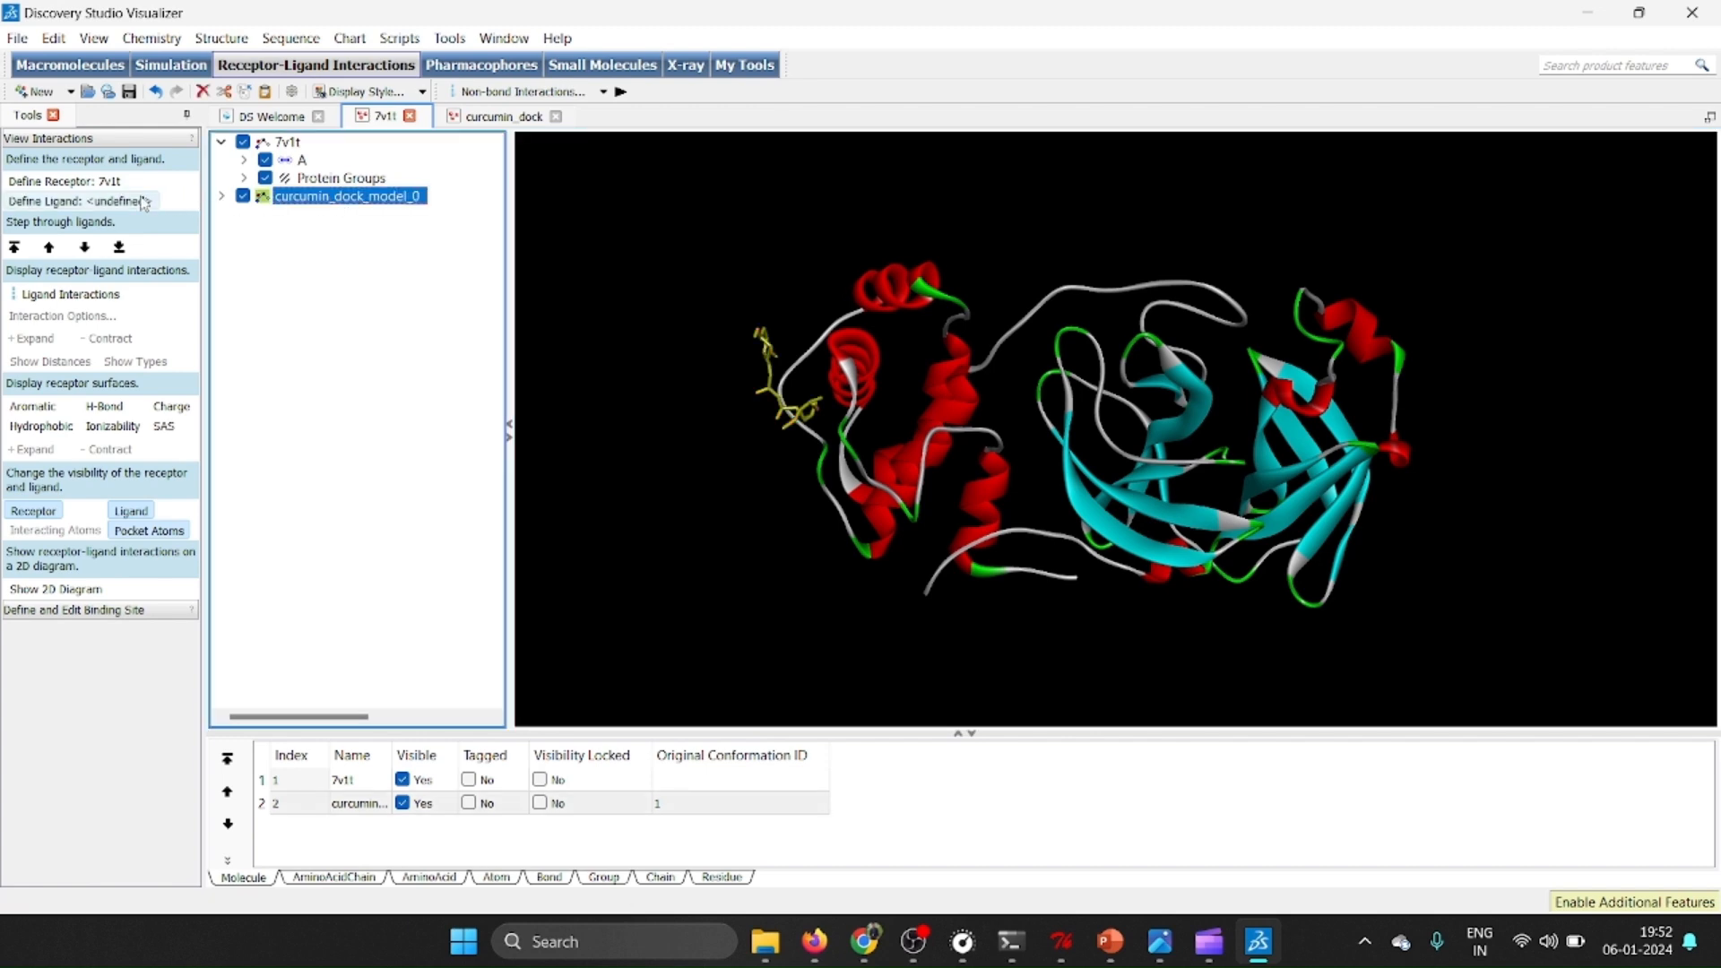
click(91, 206)
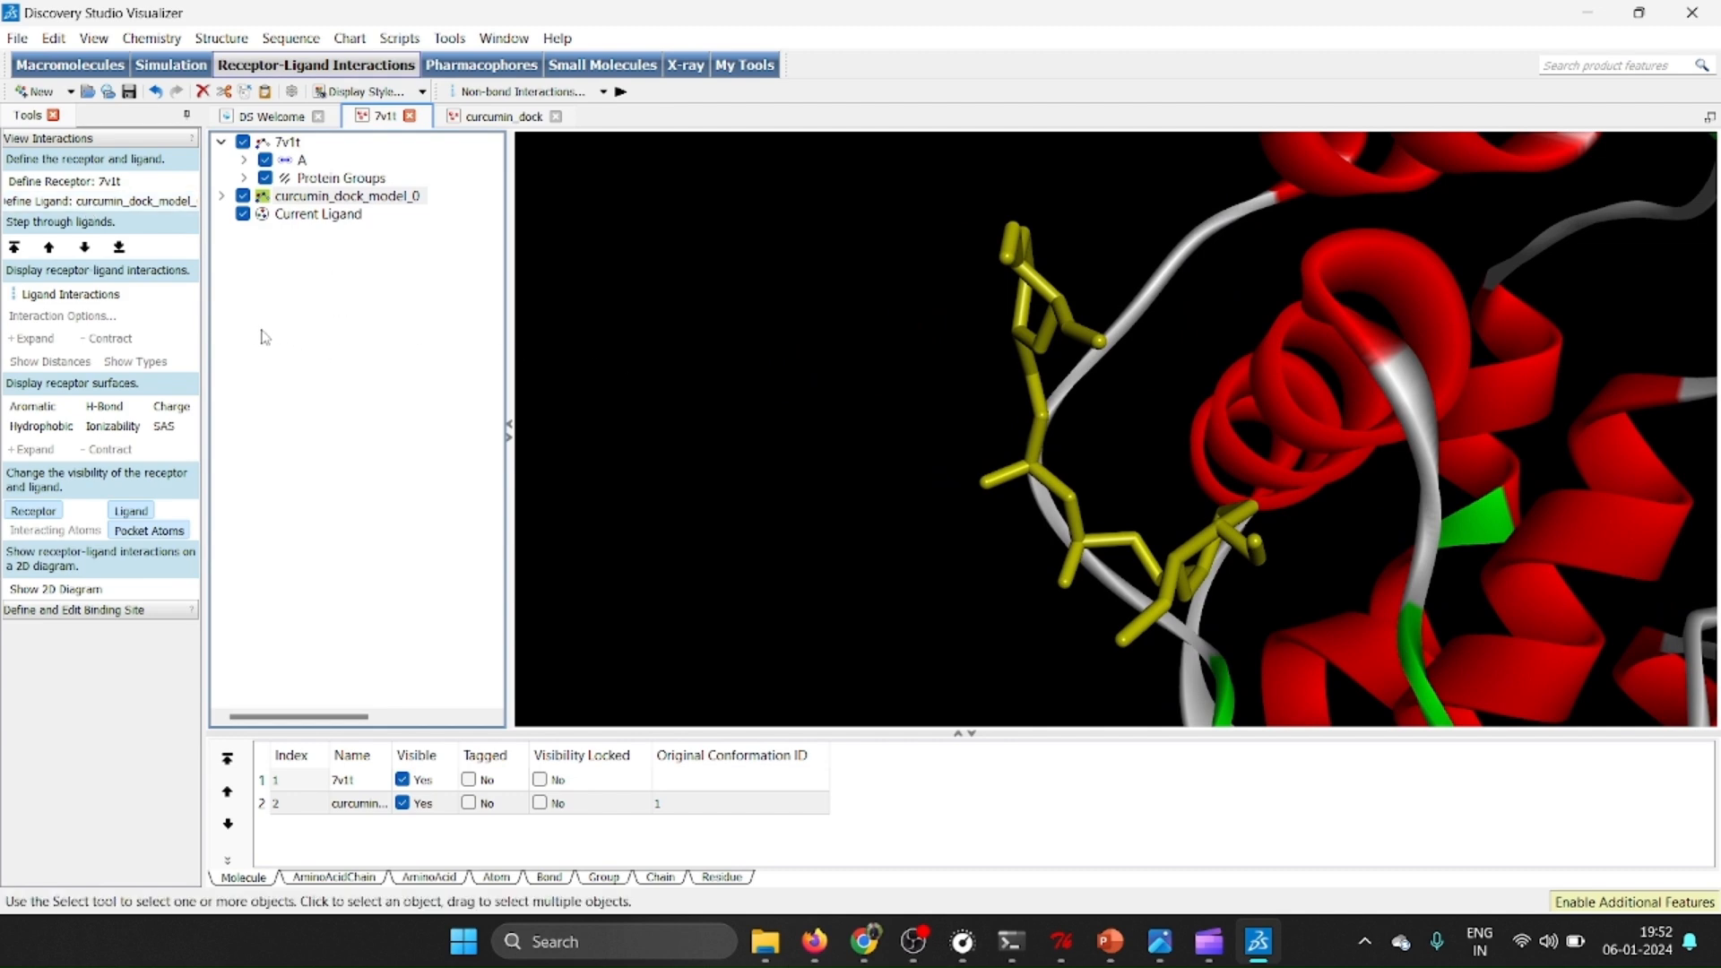
click(71, 295)
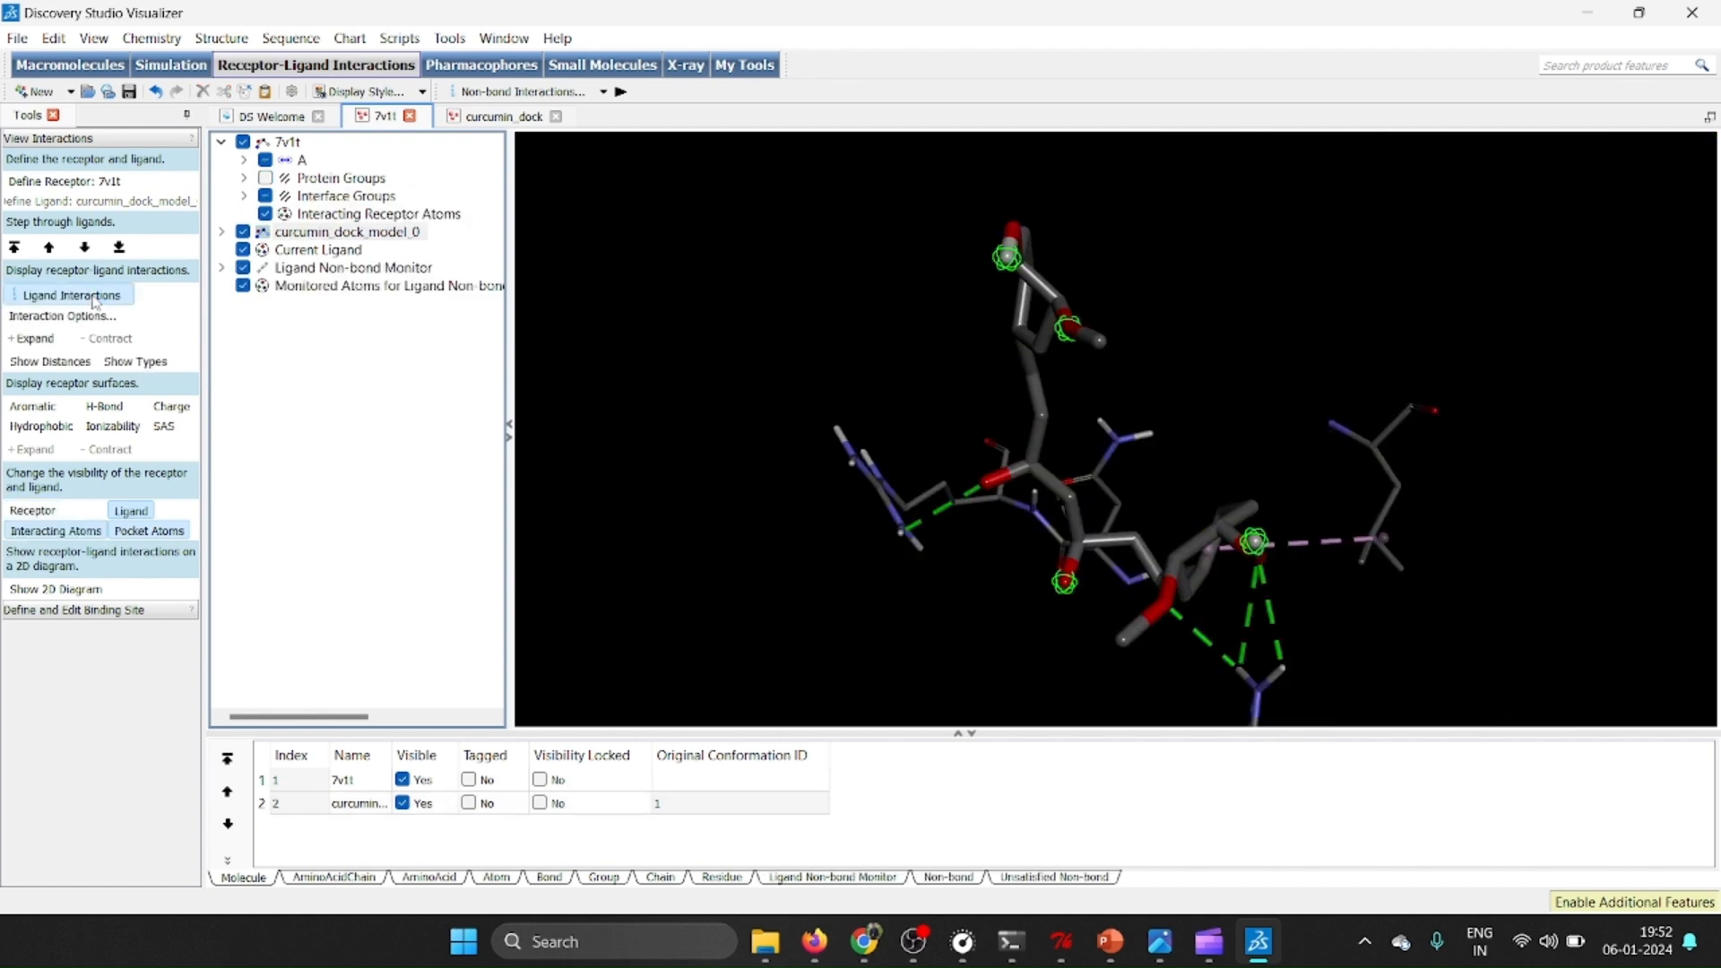
drag(1372, 319, 1110, 418)
scroll(1109, 417, up, 1)
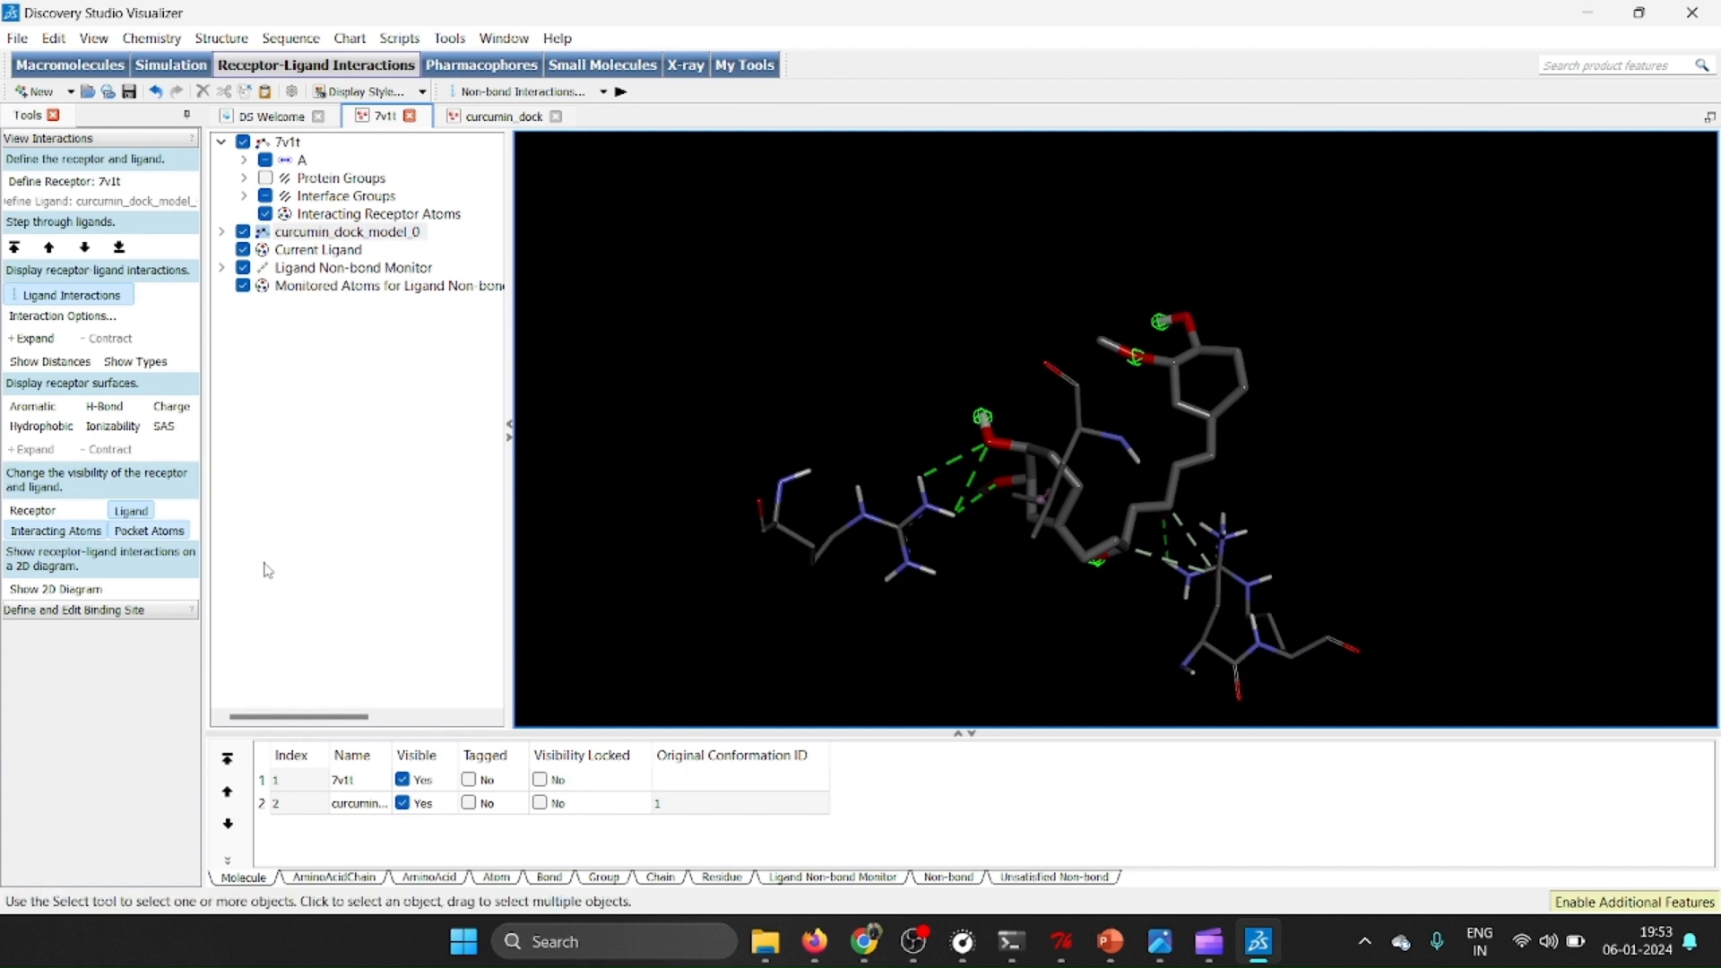
Show the 2D diagram of the interactions between 7v1t and curcumin_dock_model_0, examine it, and close the diagram.
click(88, 592)
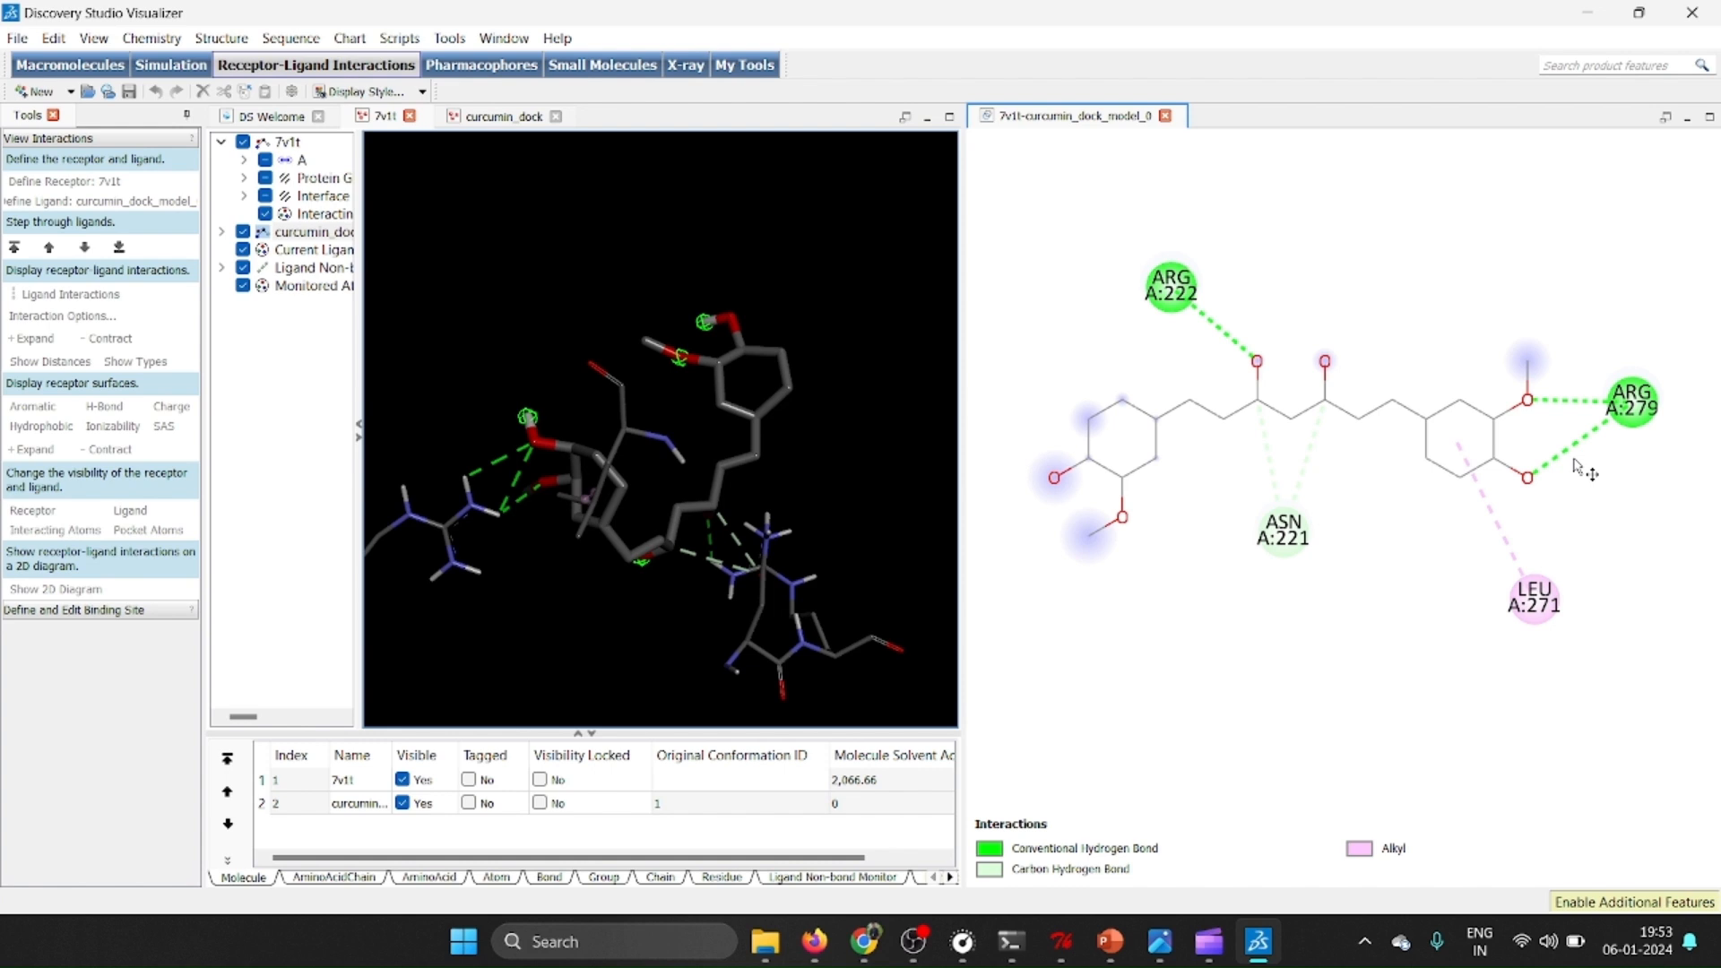
click(1324, 215)
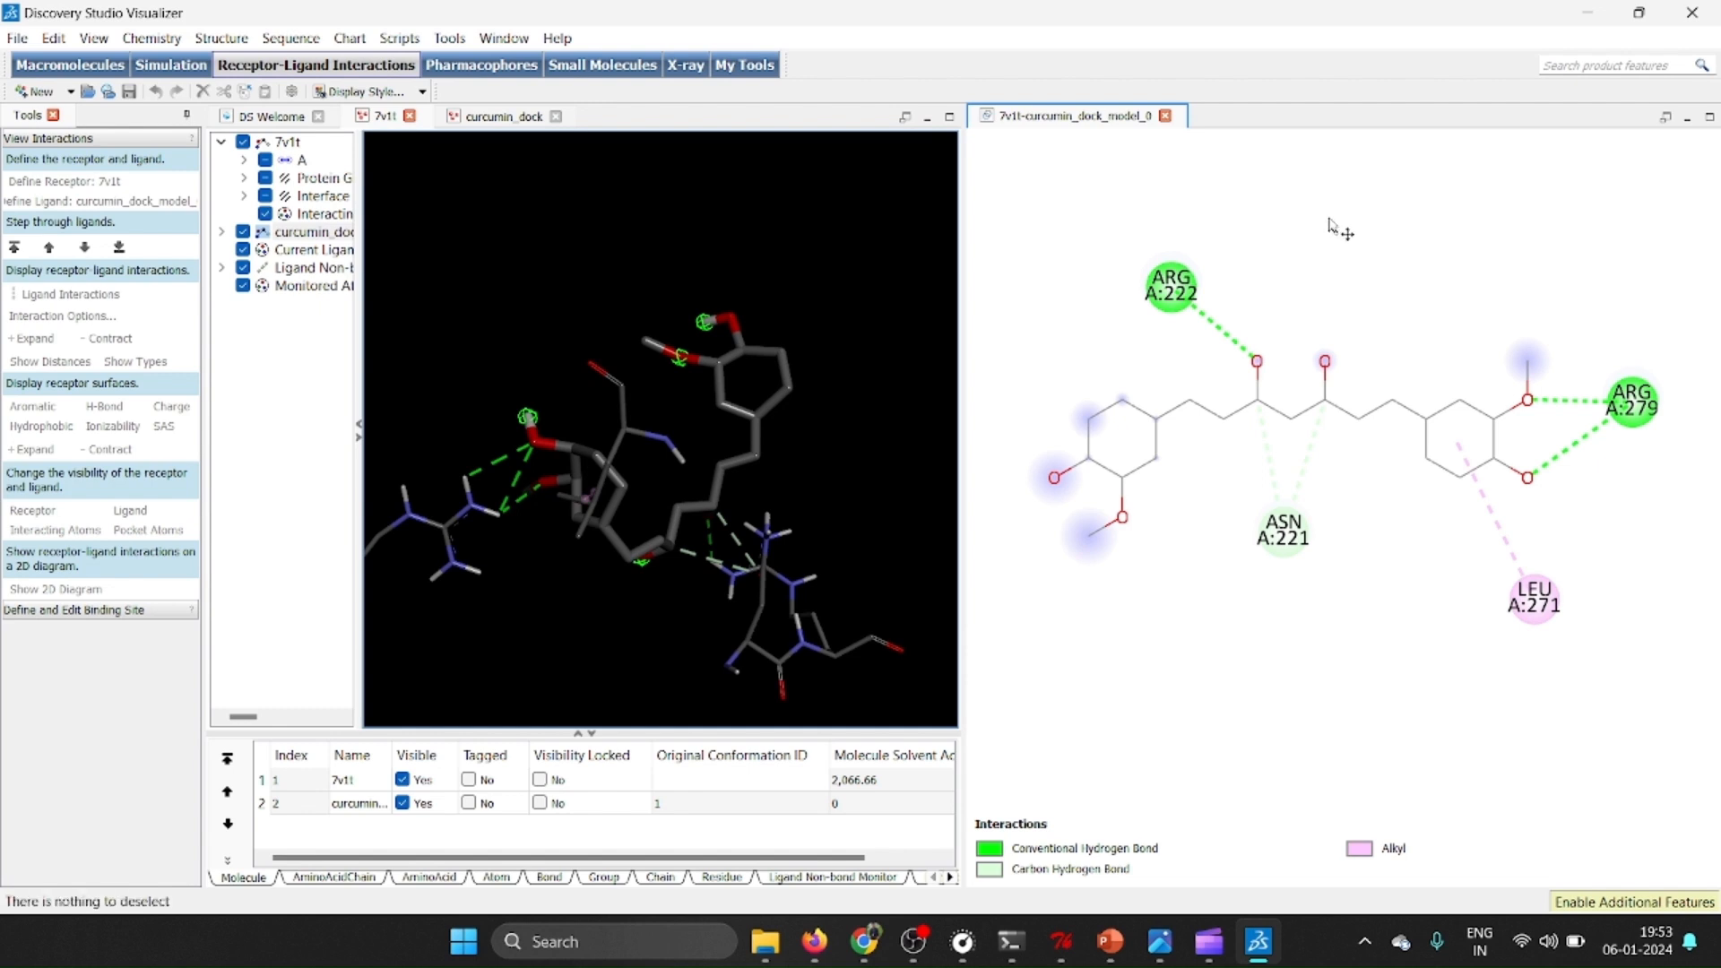
right_click(1336, 303)
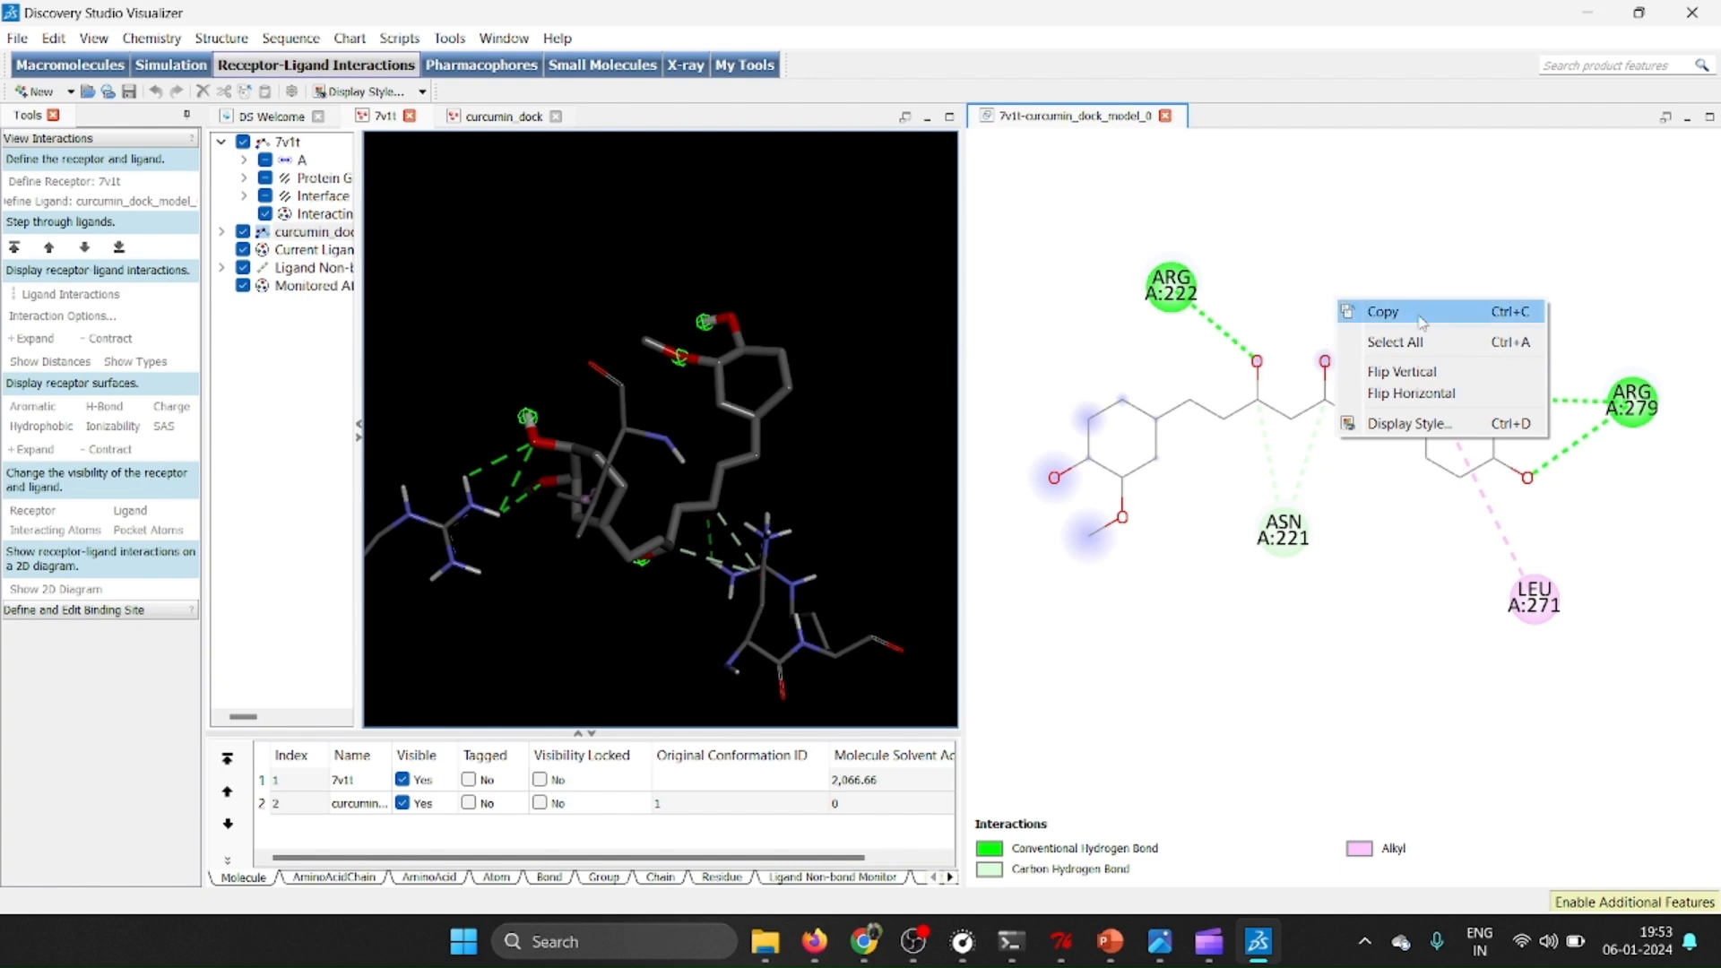
click(1165, 120)
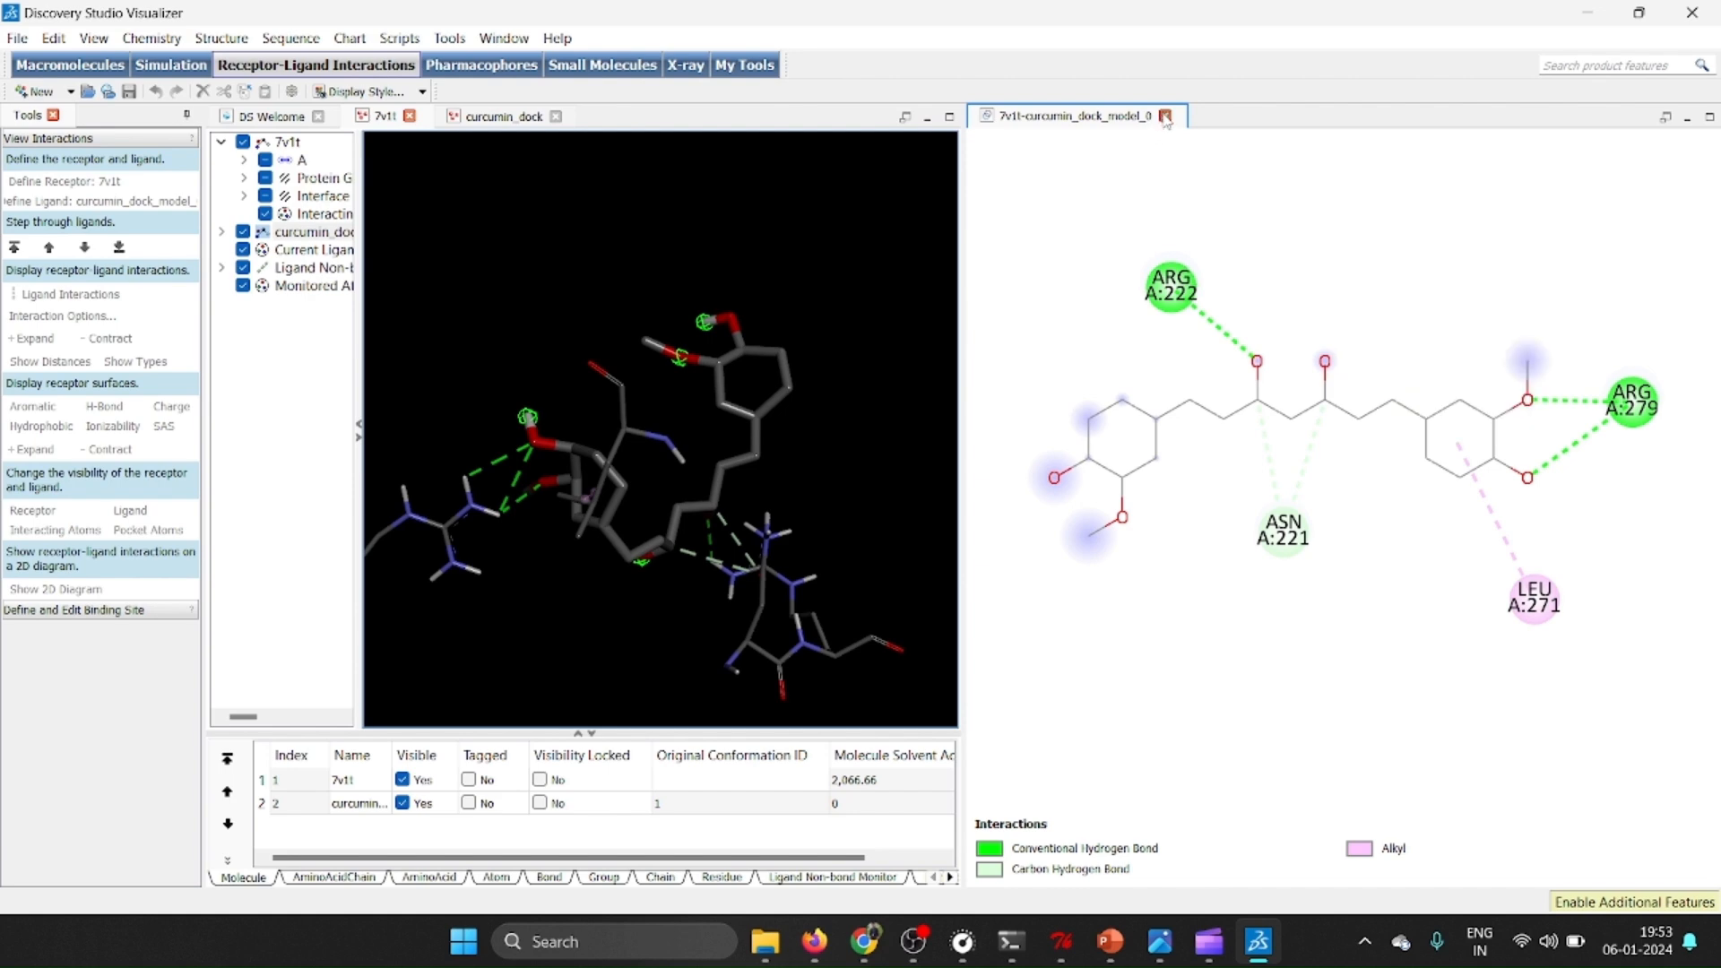
click(1165, 116)
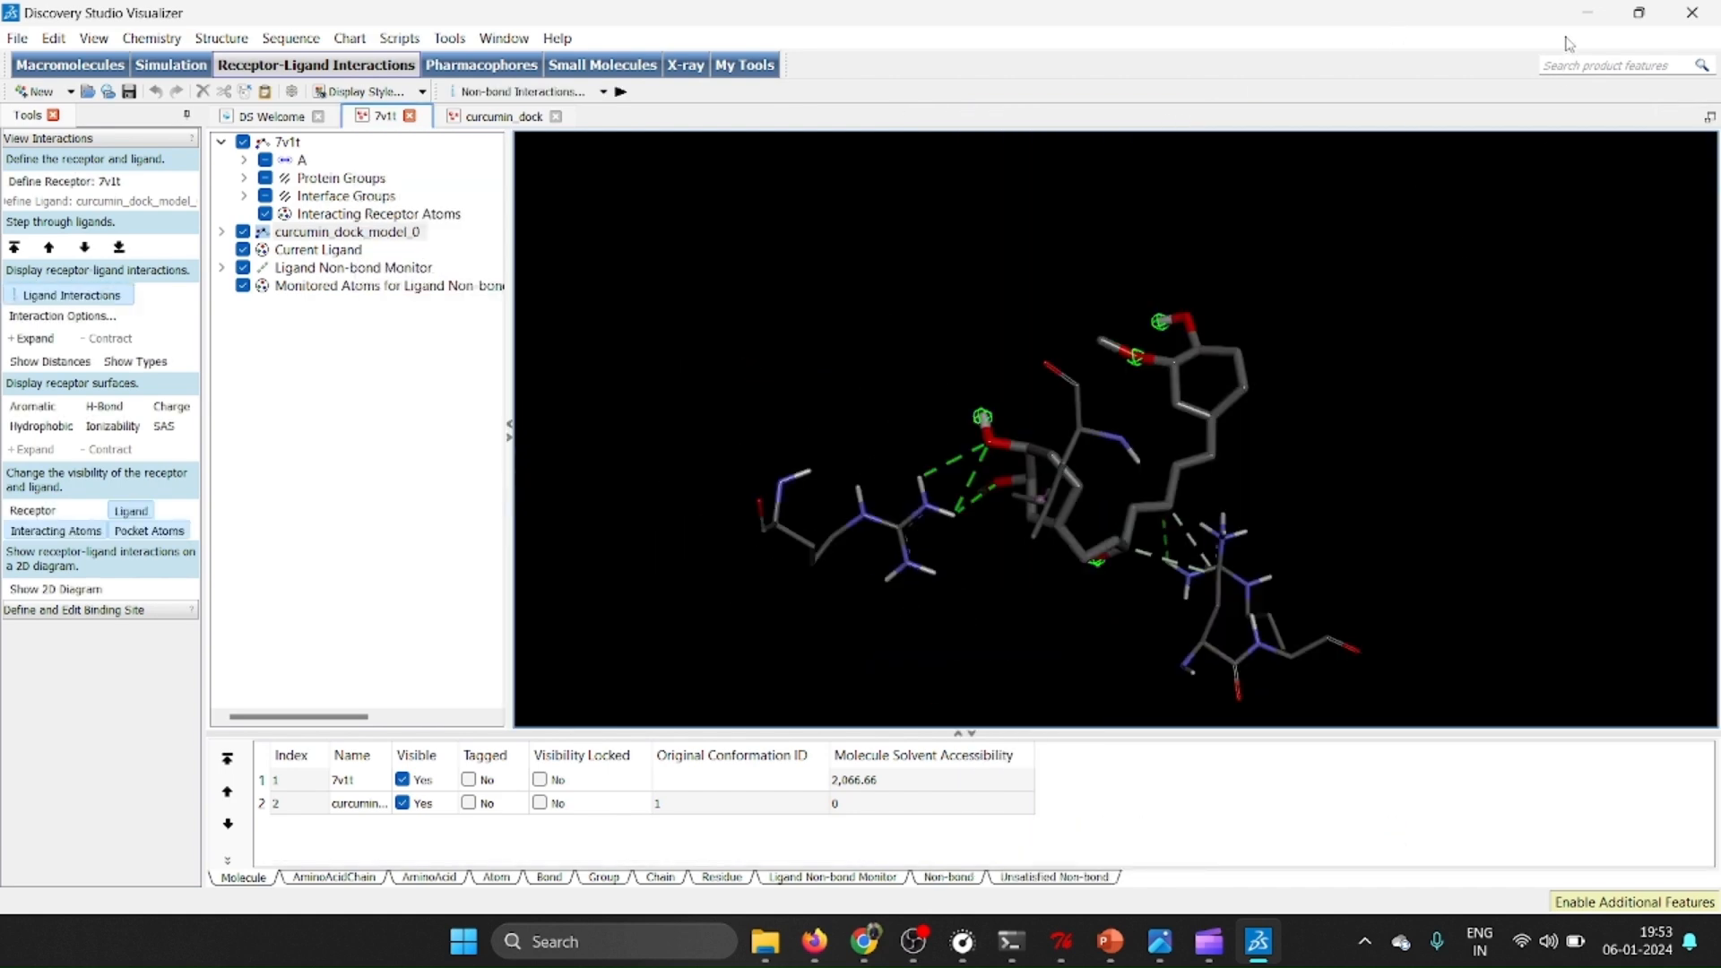